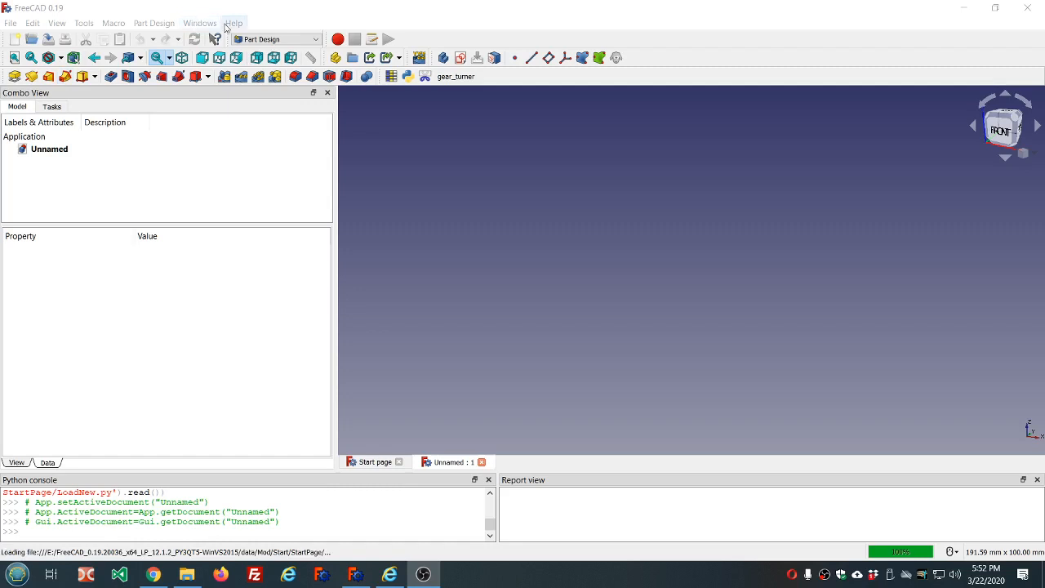
- Check the program's version and revision details in its About information
click(234, 23)
click(275, 139)
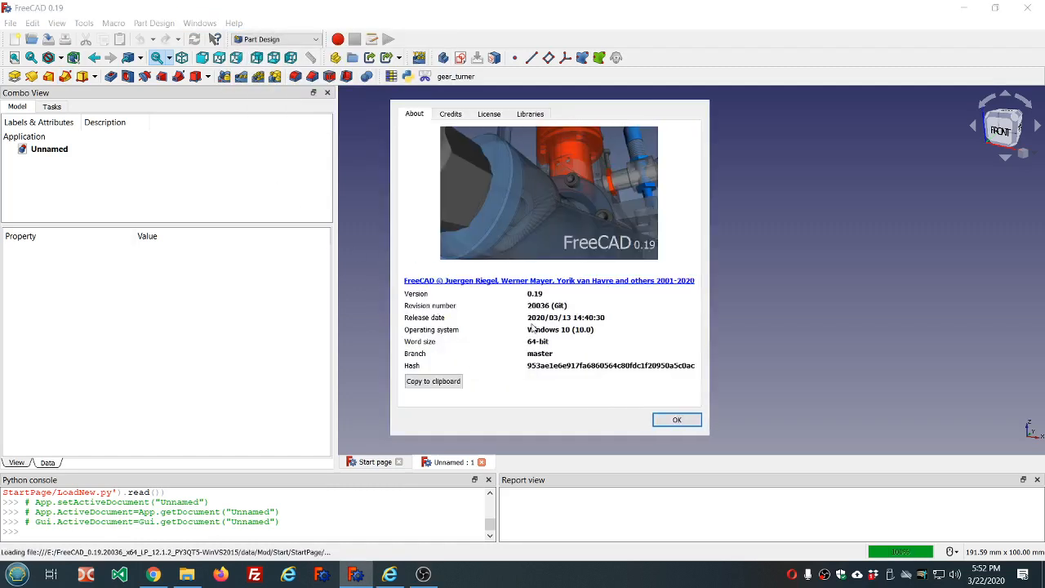
click(678, 420)
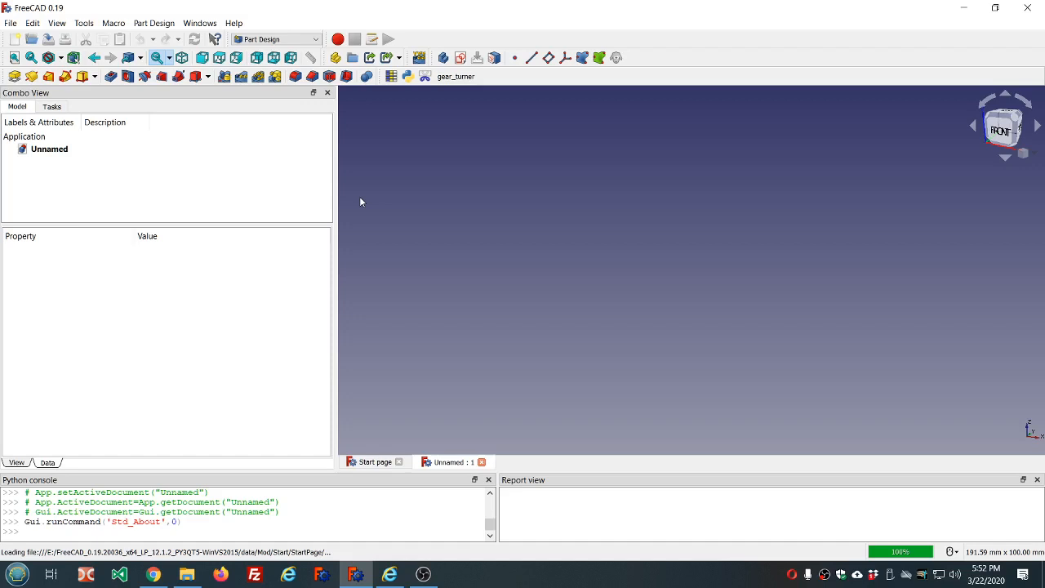
- Sketch a narrow upright rectangle about 8 by 32 mm around the origin on the XY plane and close the sketch
click(460, 59)
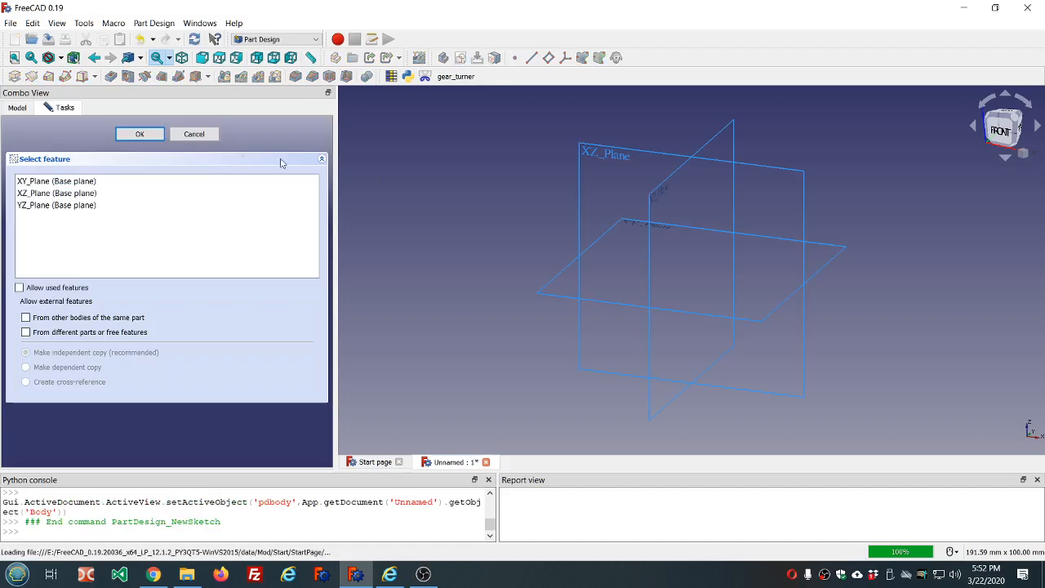
click(57, 180)
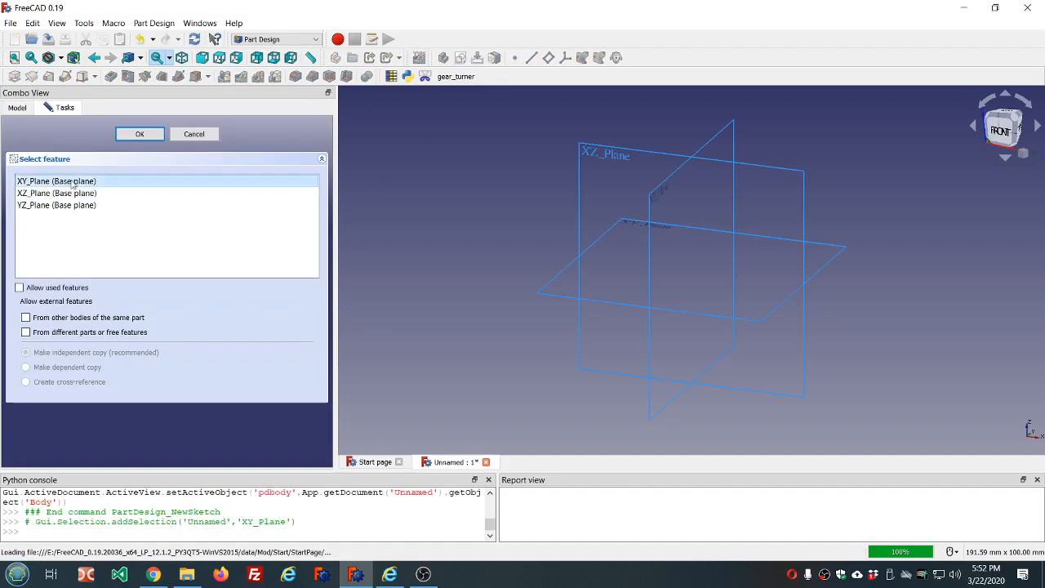
click(139, 135)
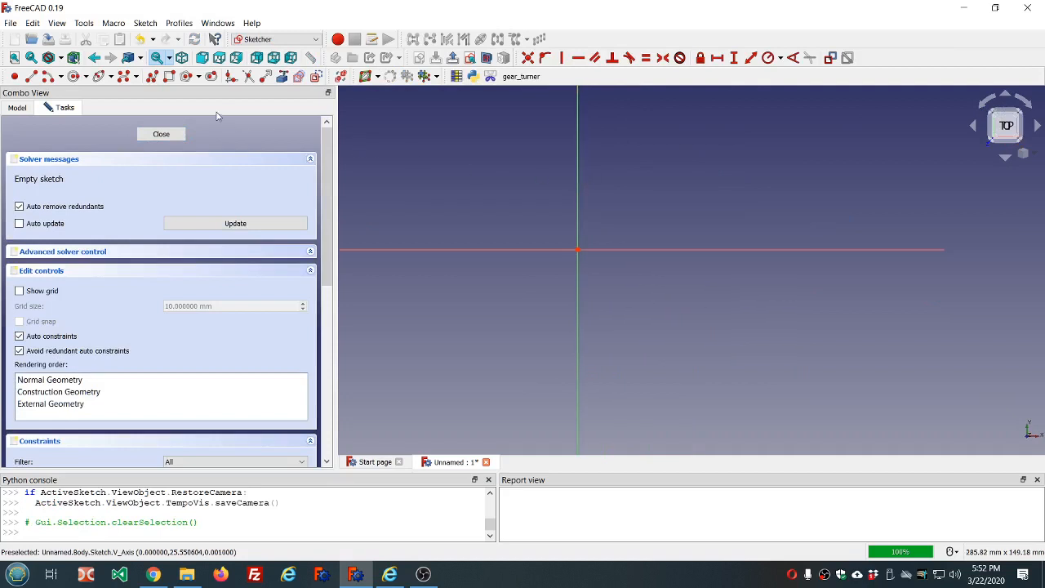
click(170, 77)
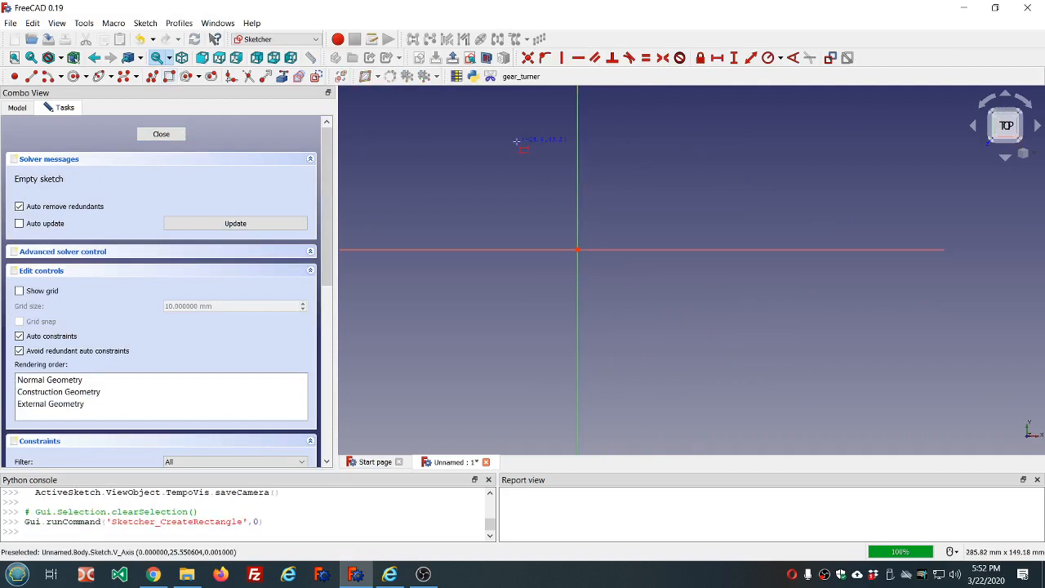
click(568, 212)
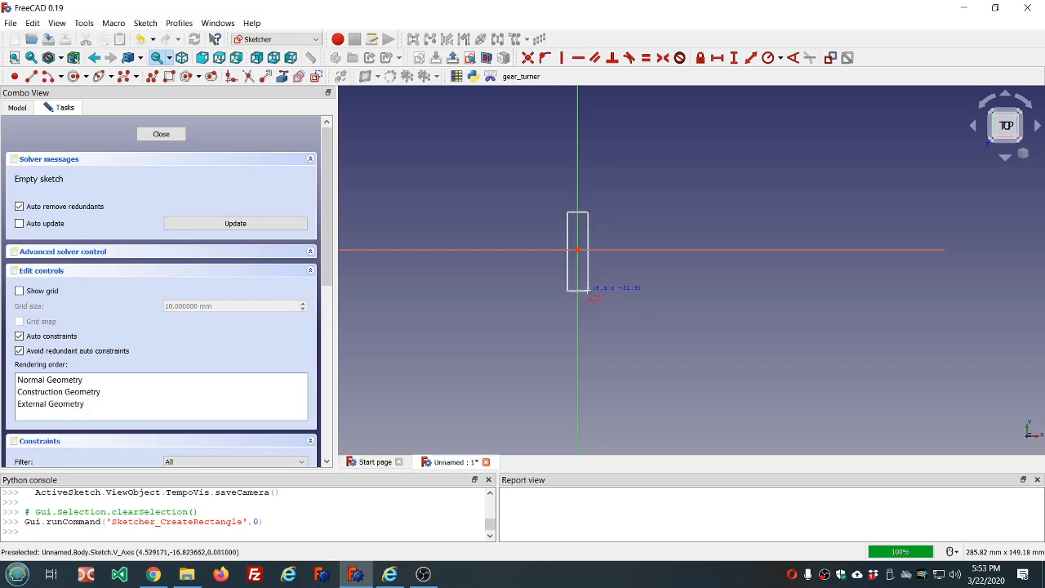
click(587, 291)
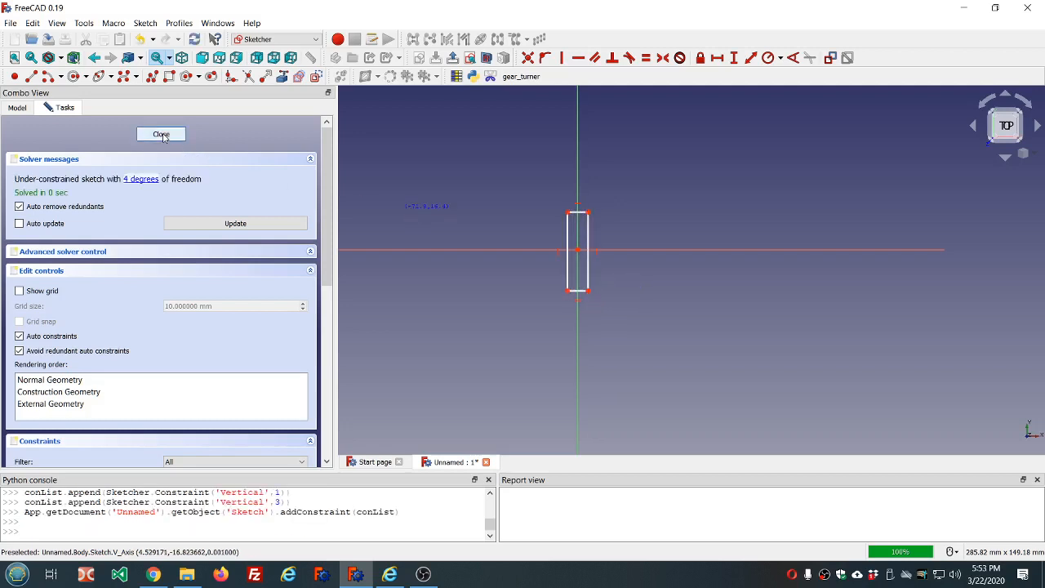
click(161, 135)
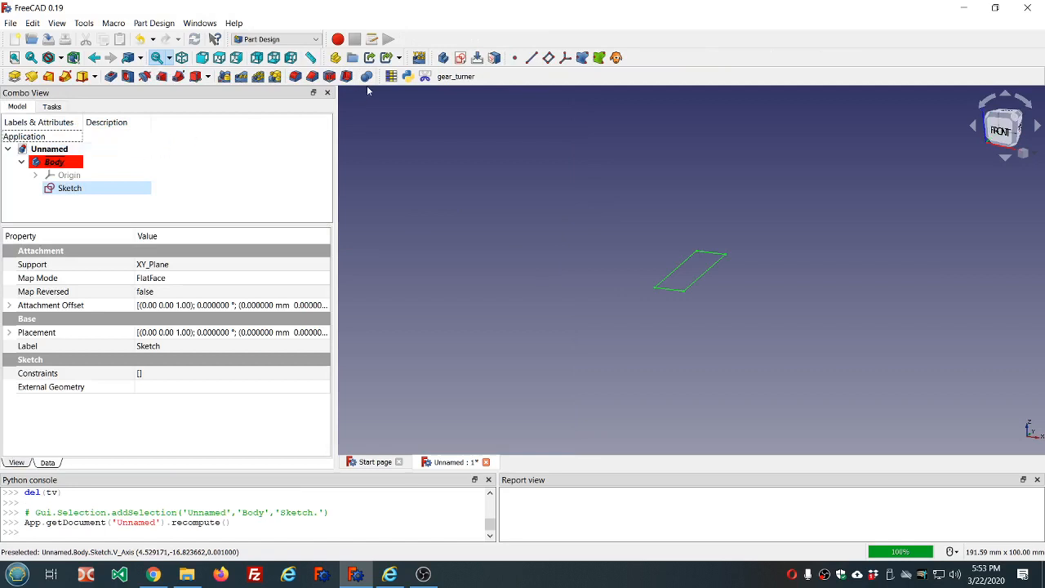
- Create a second sketch on the XY plane
click(460, 57)
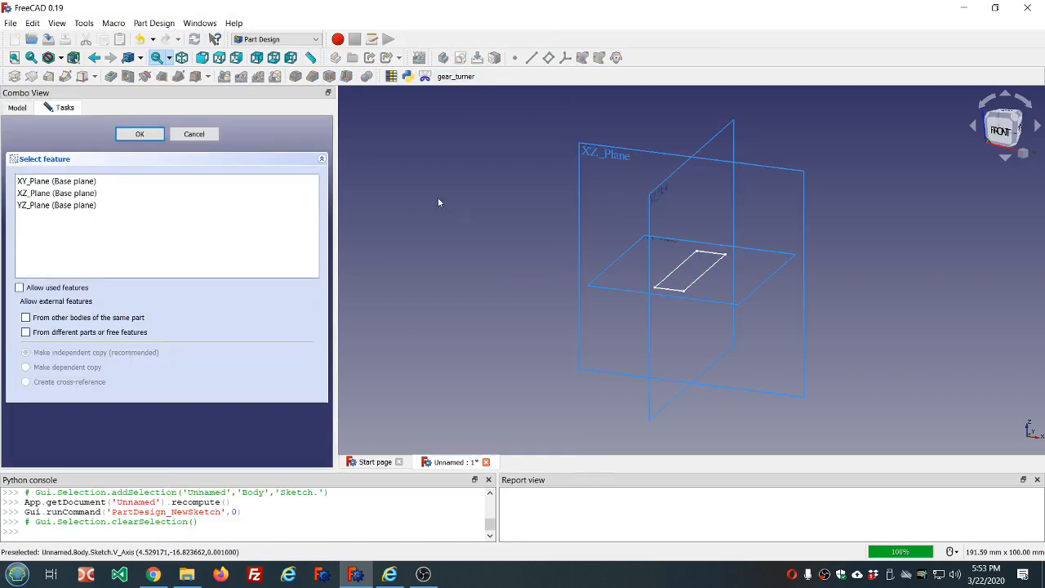
click(86, 182)
click(130, 133)
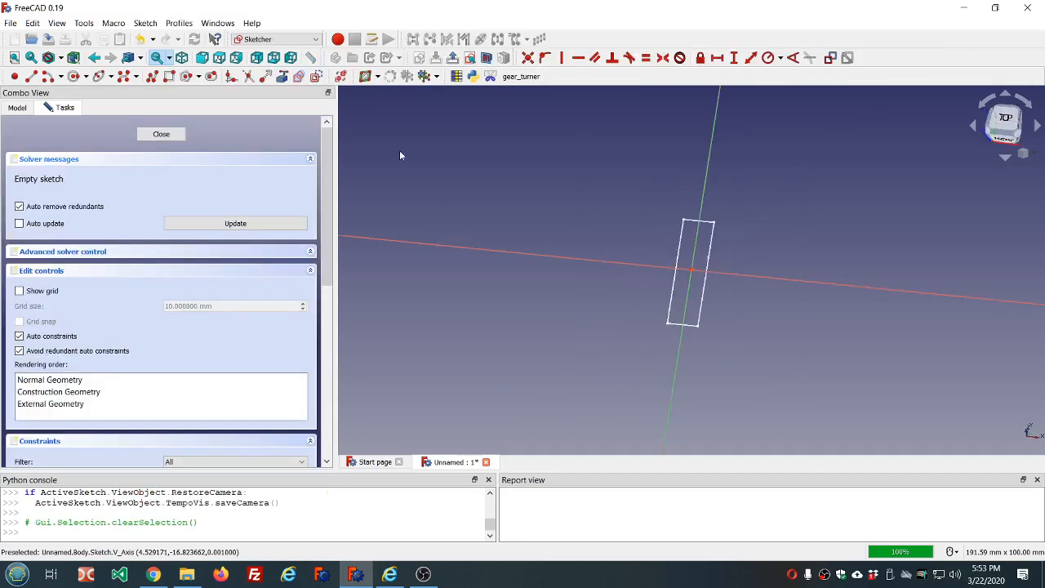
scroll(503, 151, up, 1)
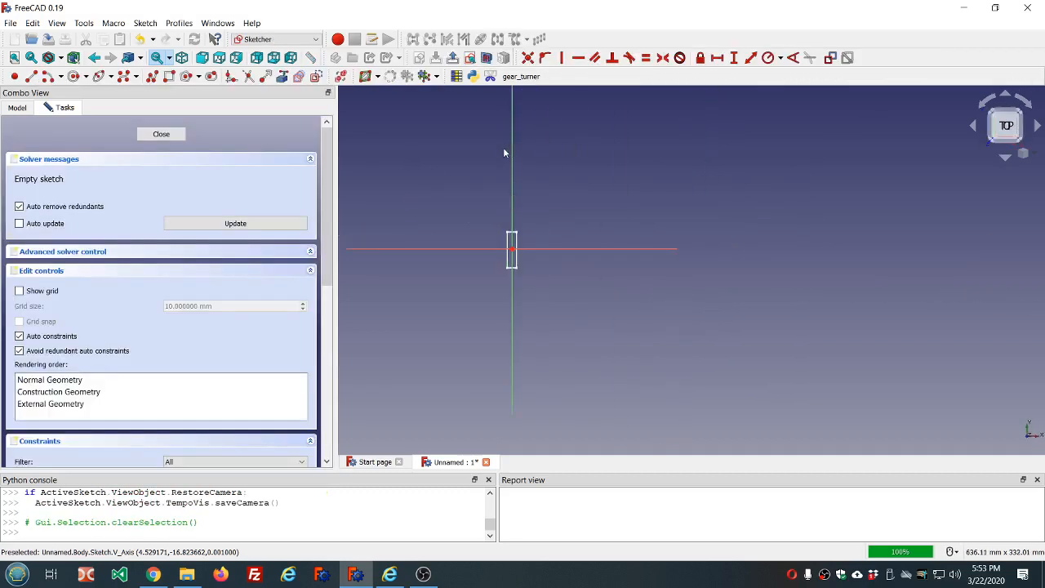
scroll(503, 151, up, 1)
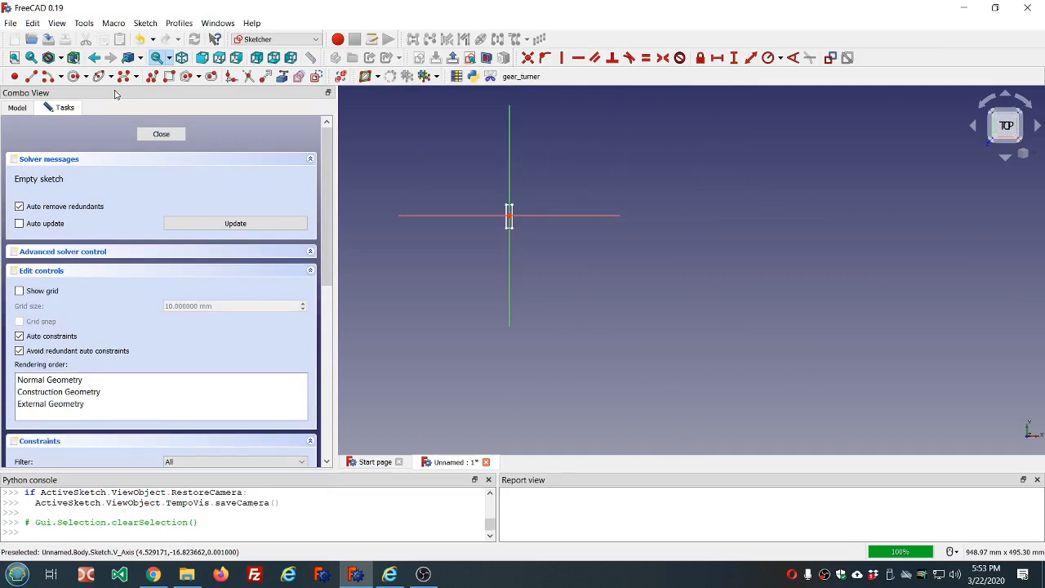
- Draw an open six-segment polyline spiralling inward around the rectangle, starting on the horizontal axis, and close the sketch
click(152, 76)
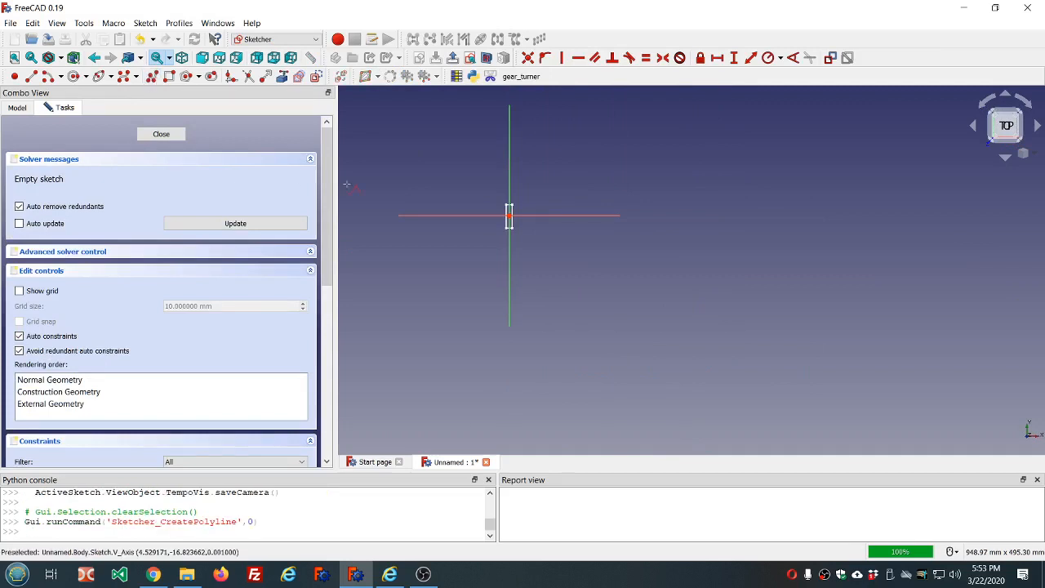
click(414, 214)
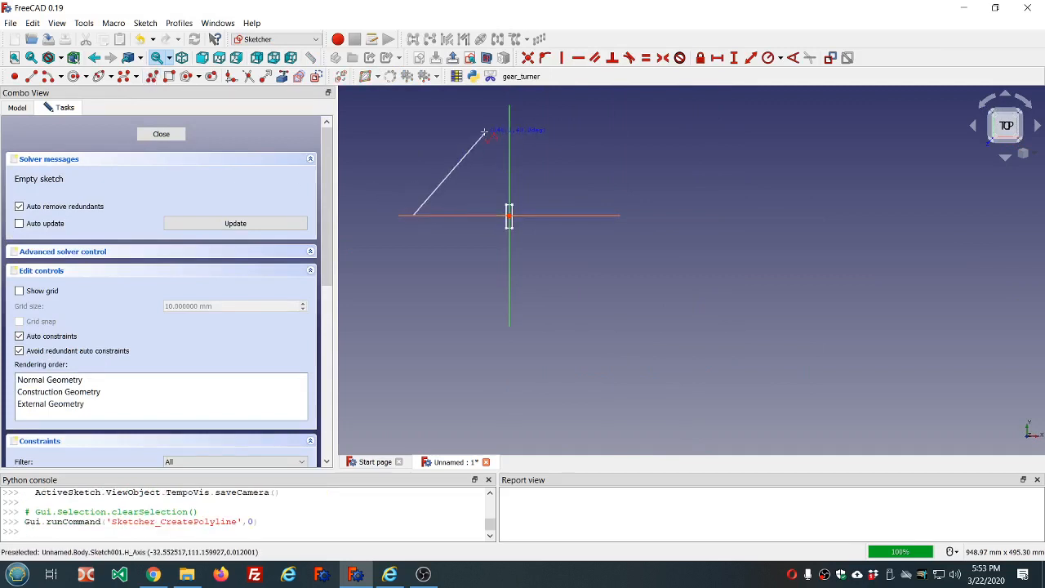
click(485, 132)
click(600, 173)
click(609, 285)
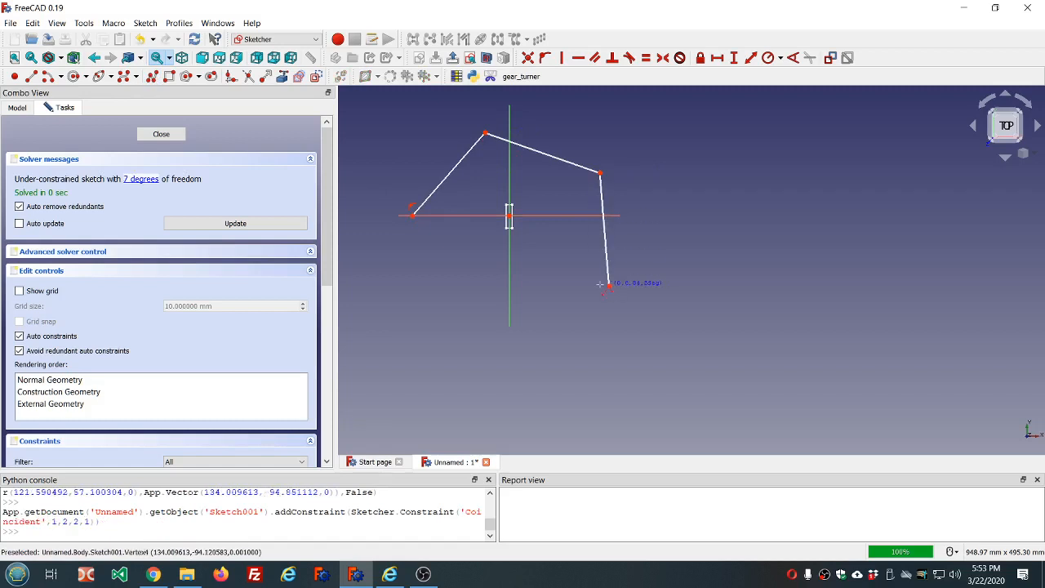
click(495, 270)
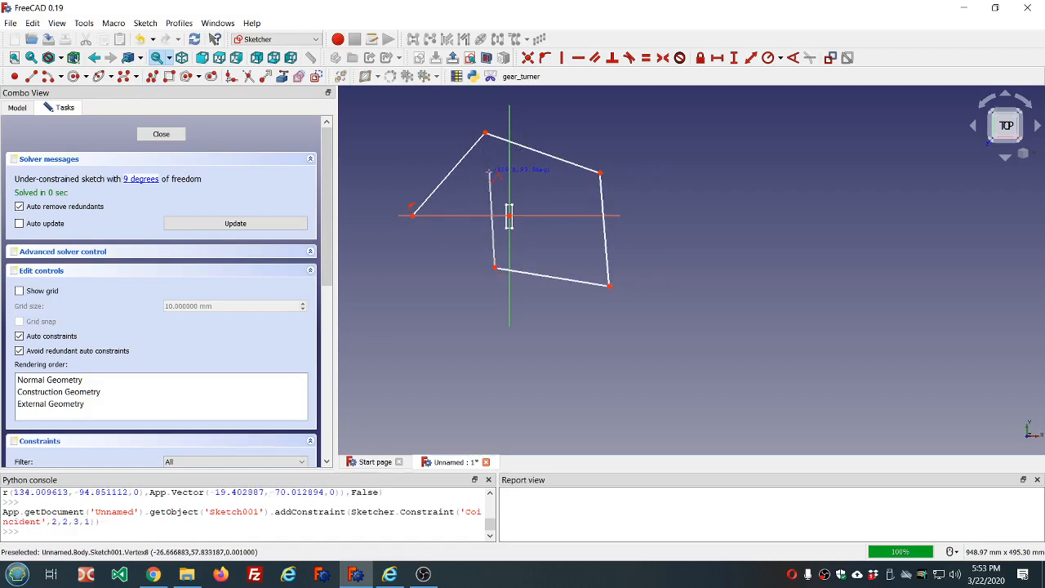
click(490, 175)
click(582, 203)
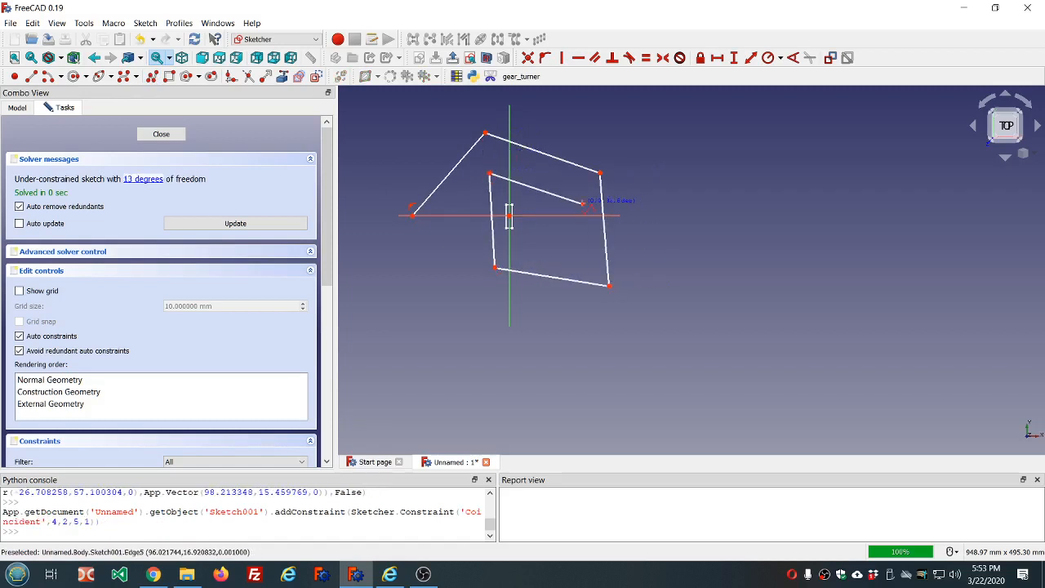
key(Escape)
key(Escape)
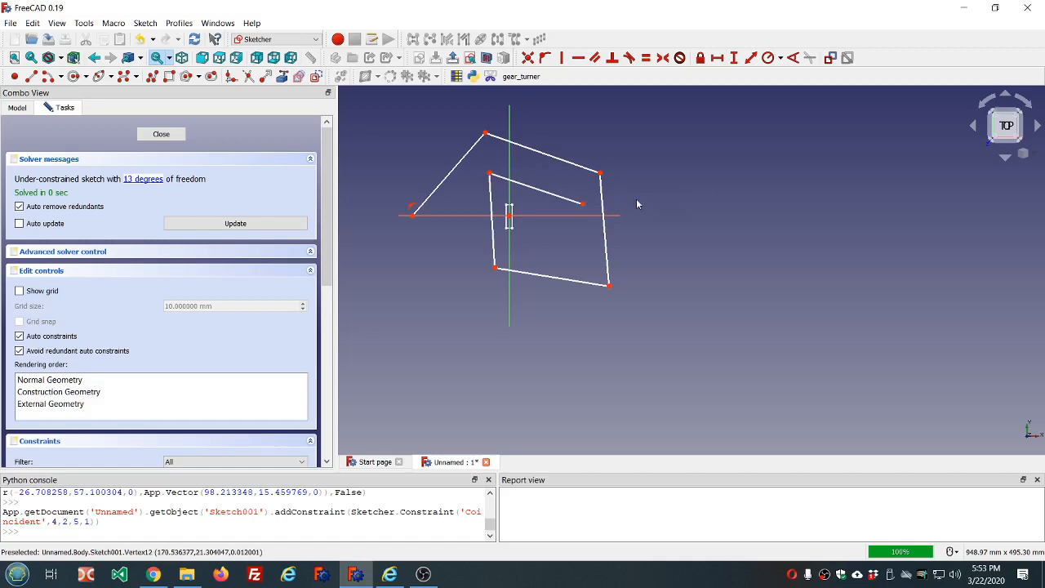
click(159, 136)
- Attach the rectangle sketch to the polyline's first outer edge using the Normal to edge mode
scroll(490, 255, down, 5)
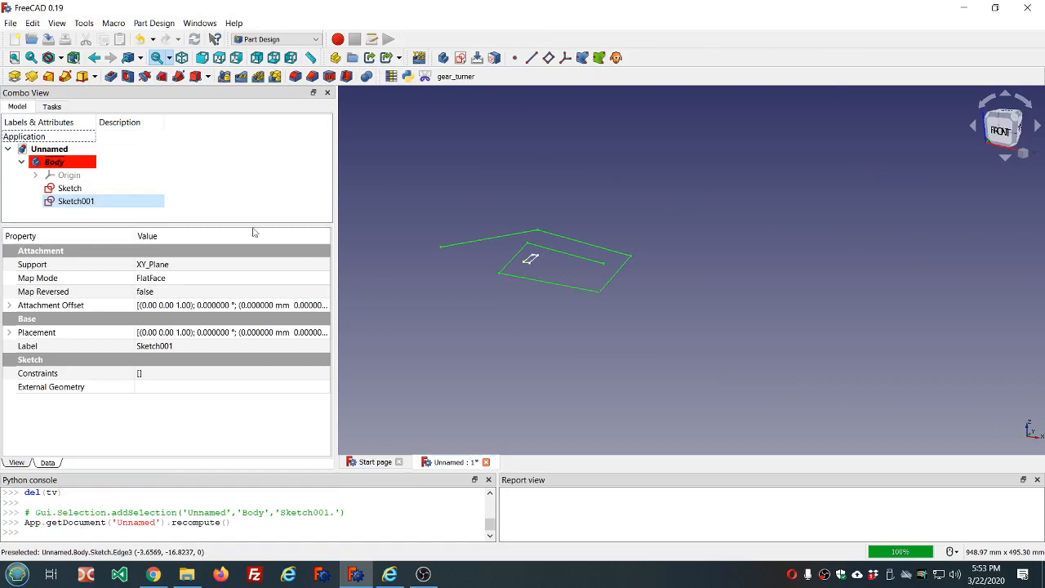
click(70, 187)
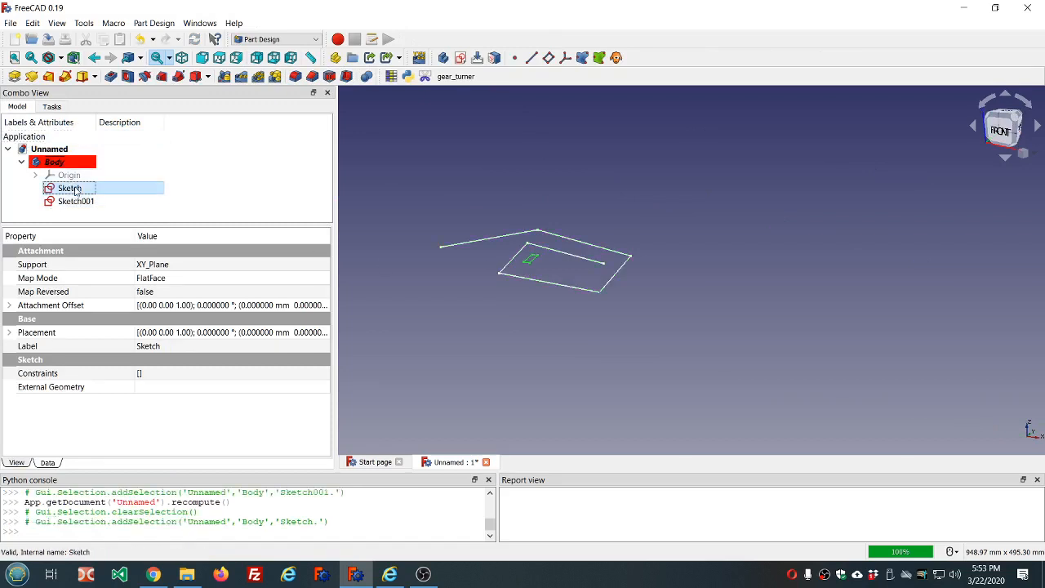
click(255, 283)
click(324, 279)
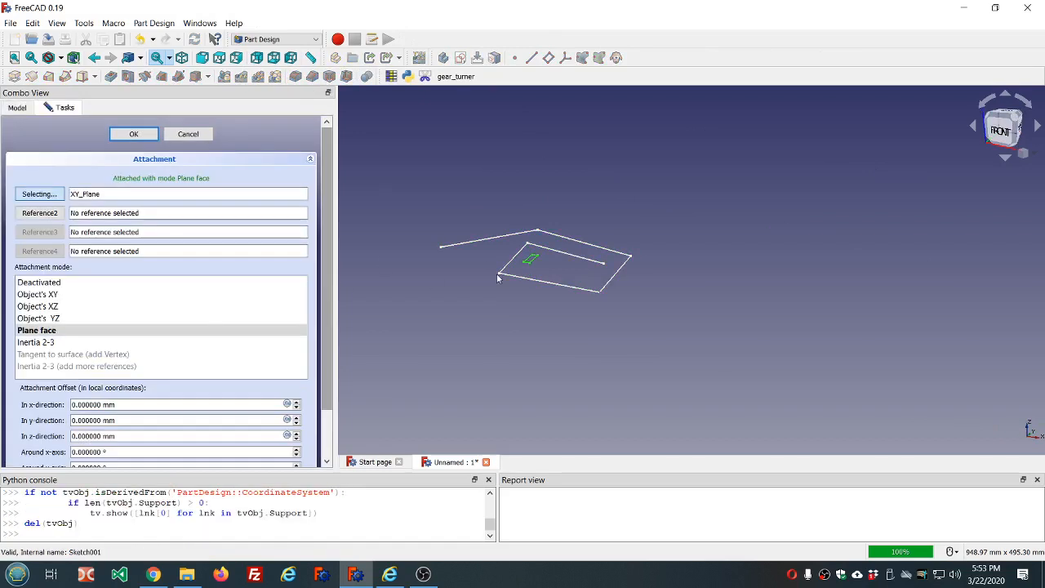
click(596, 264)
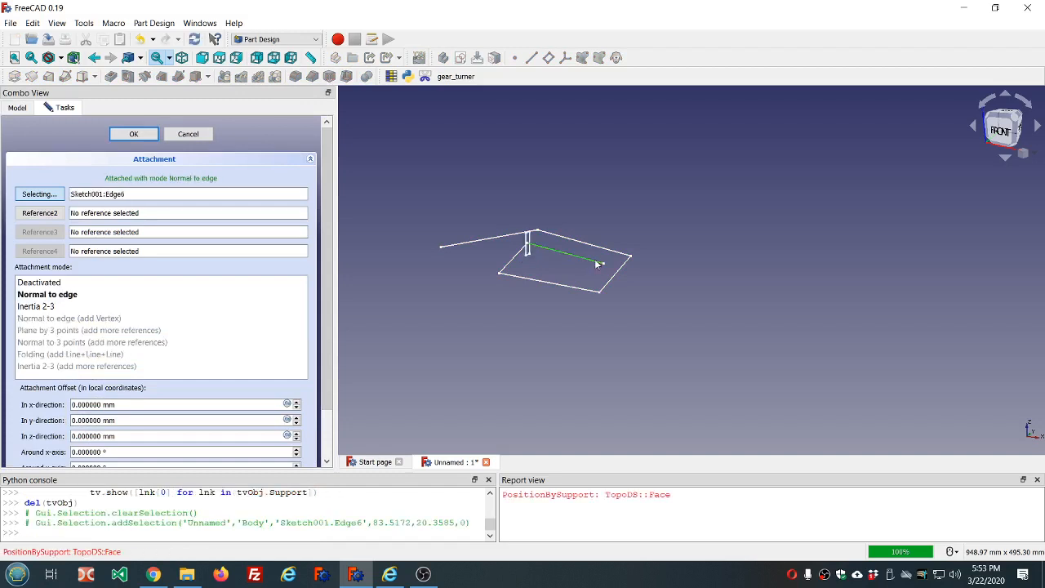
click(456, 246)
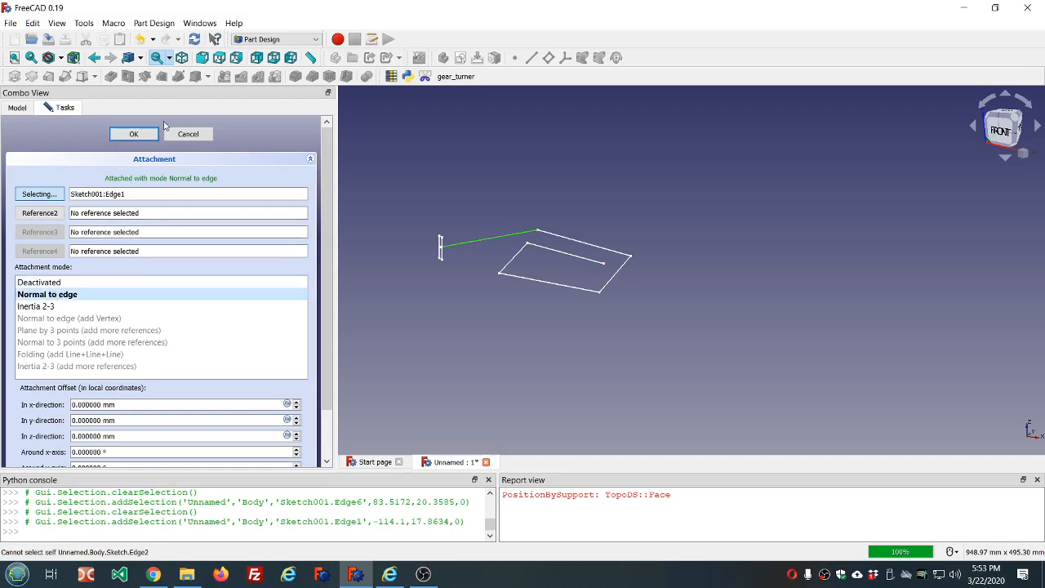
click(133, 134)
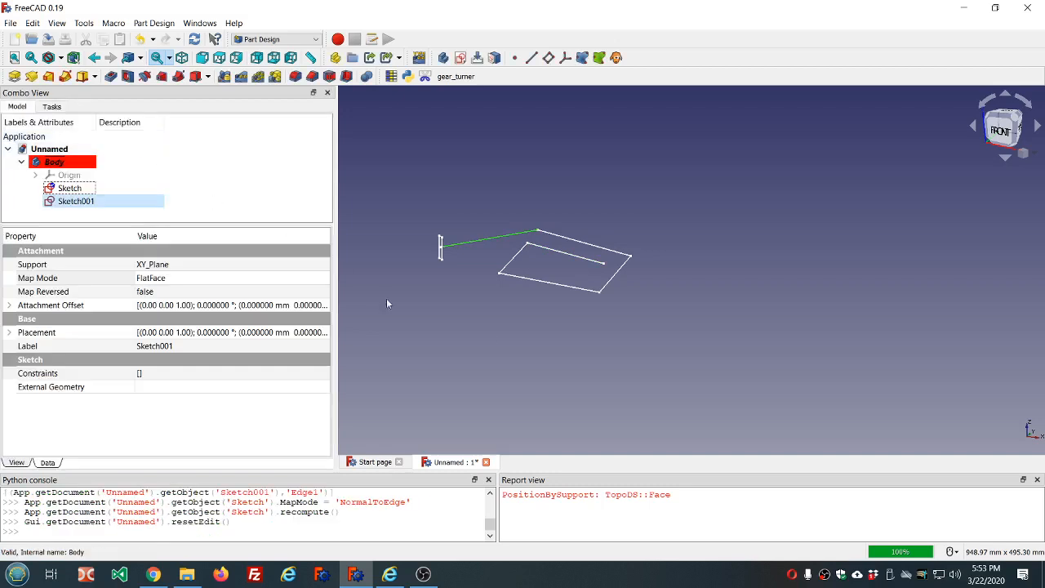
click(489, 338)
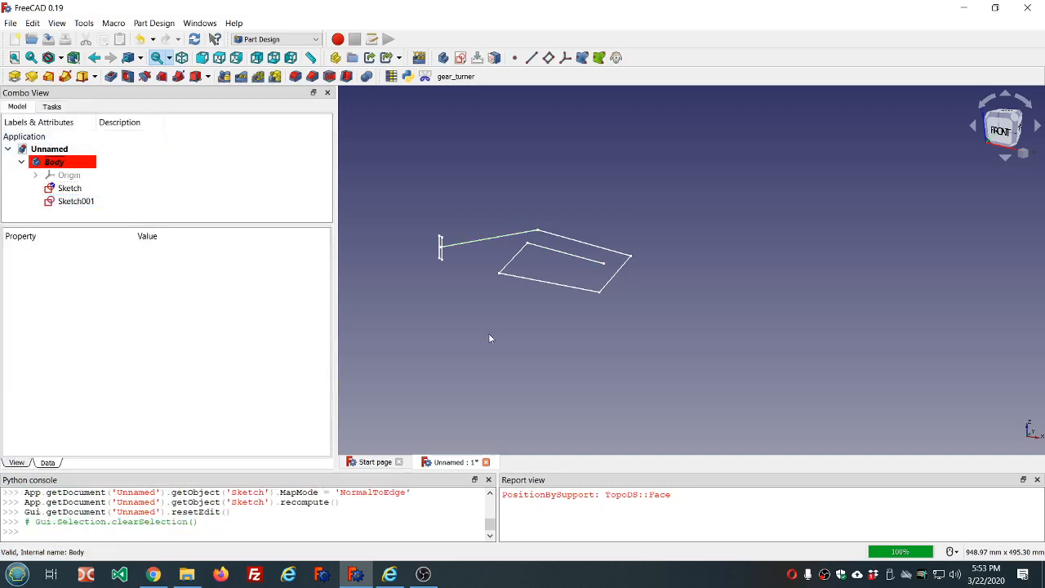
- Sweep the rectangle sketch along the whole polyline as an additive pipe and clear the report messages
click(69, 188)
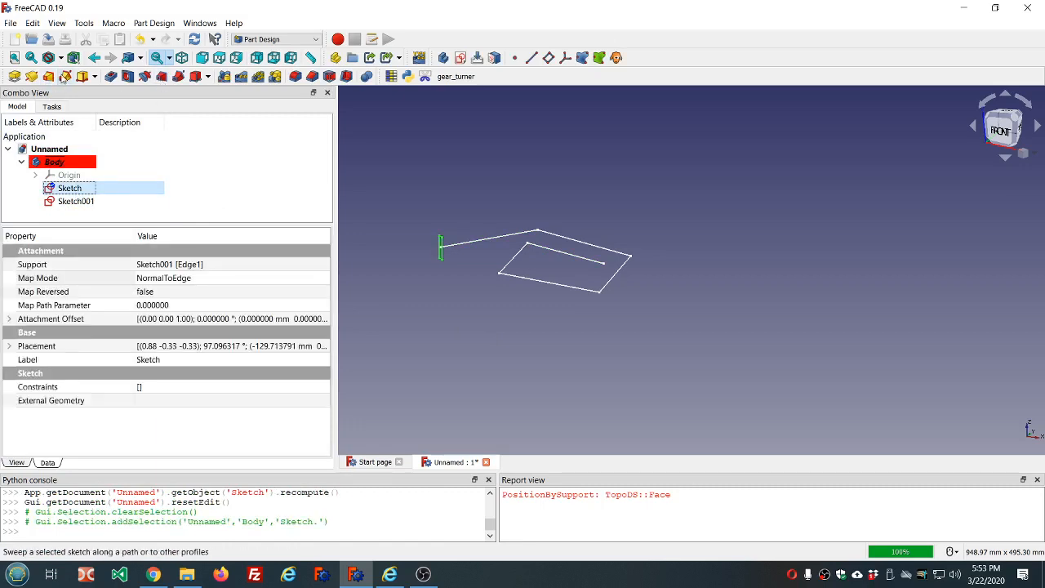
click(65, 76)
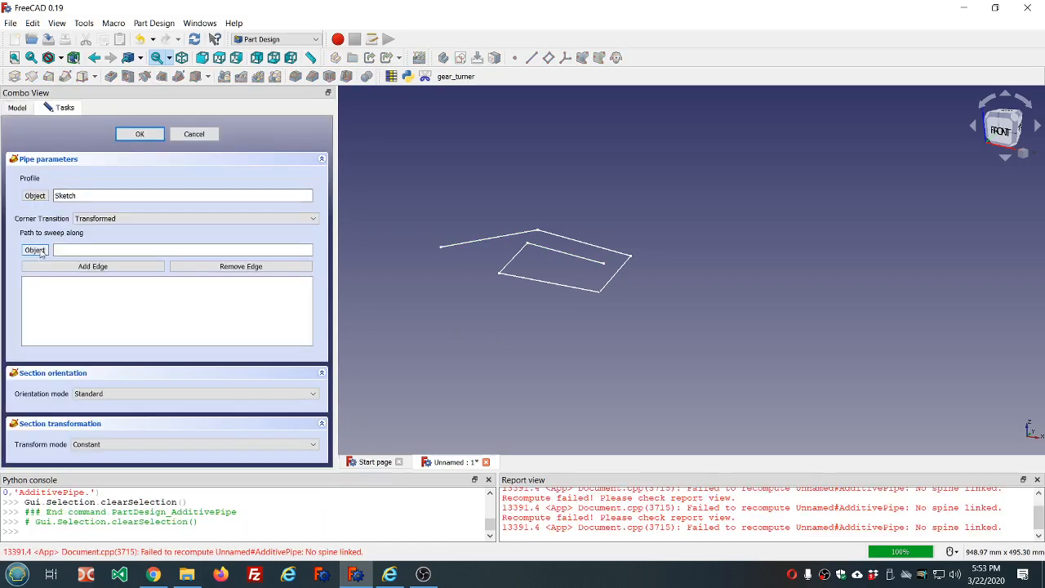
click(36, 251)
click(570, 291)
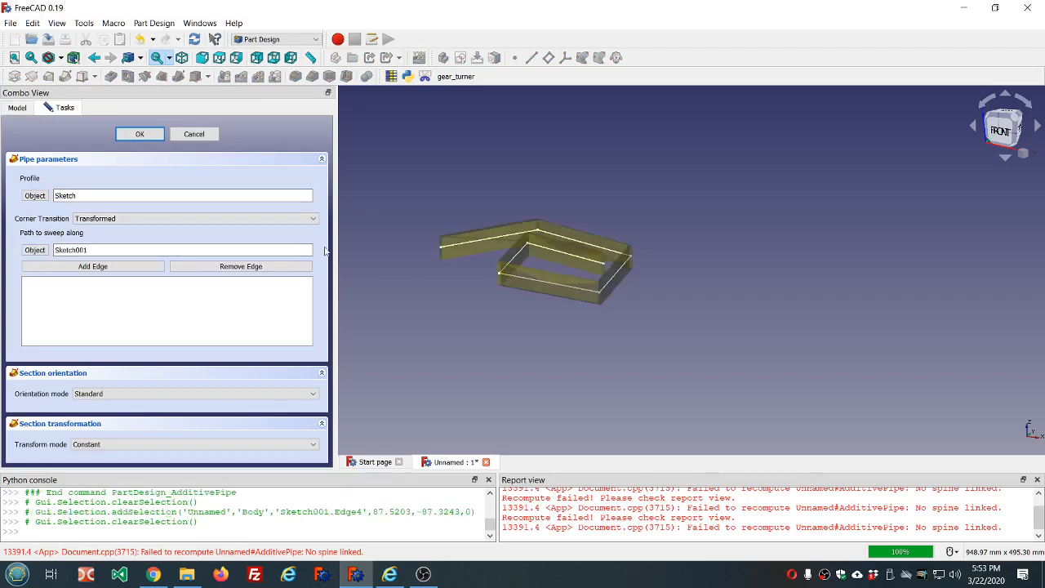
click(139, 133)
right_click(721, 523)
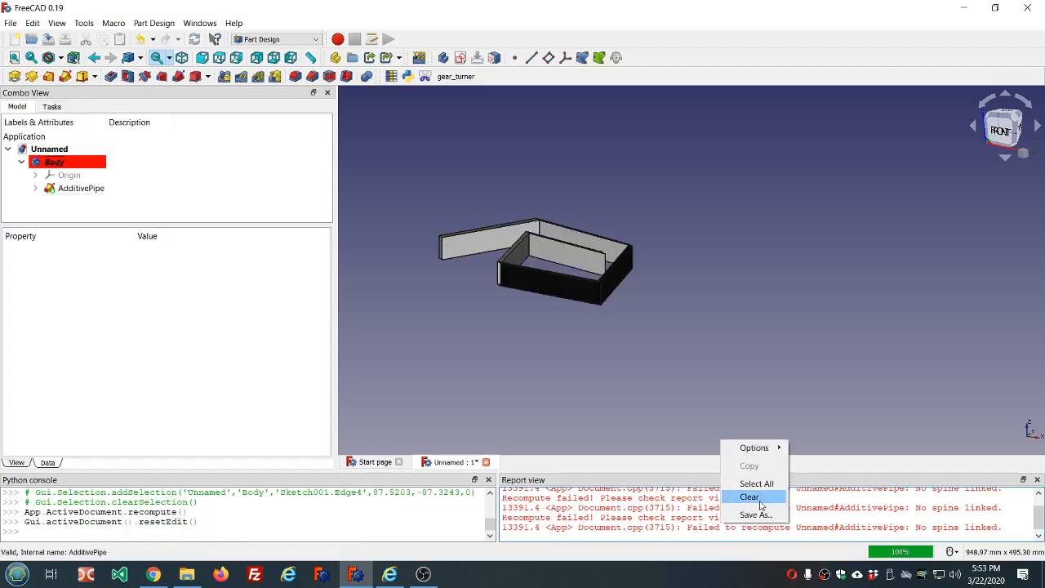
click(755, 496)
- Examine the swept pipe's segments and corners up close and from several angles
middle_drag(659, 263, 661, 336)
scroll(674, 208, up, 5)
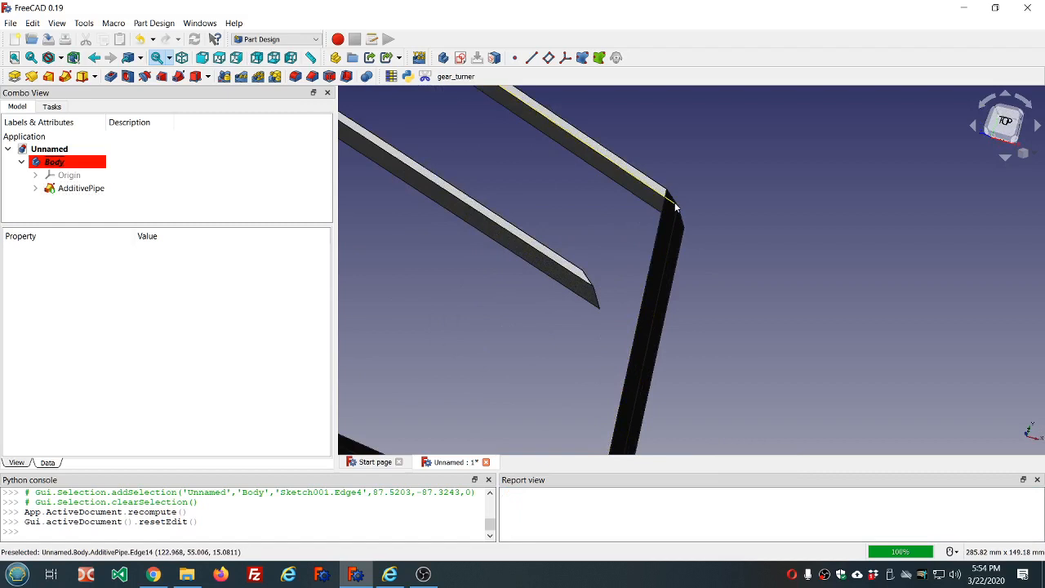
scroll(681, 204, down, 5)
scroll(662, 302, up, 5)
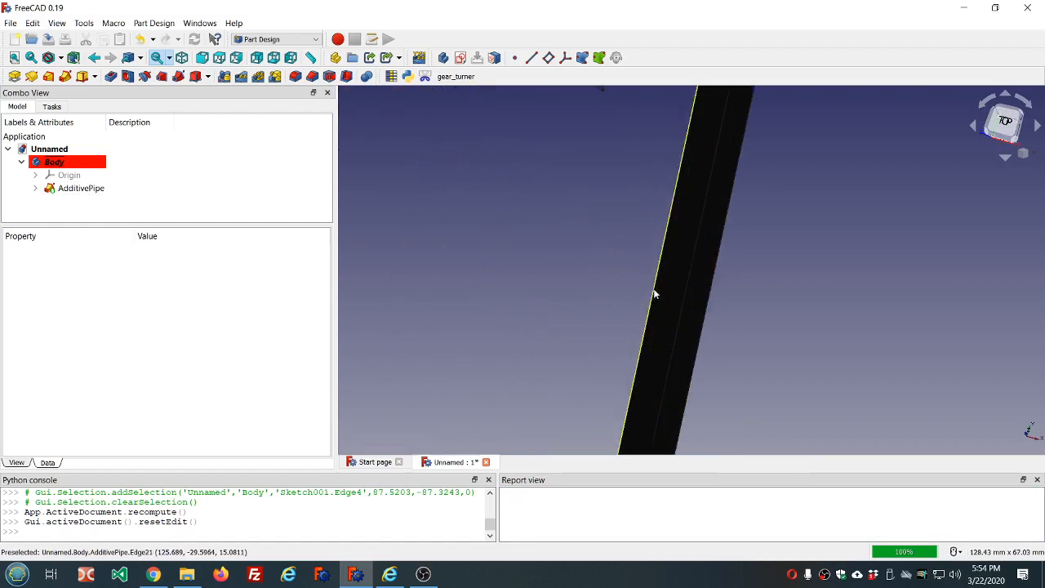
scroll(675, 295, down, 6)
middle_drag(691, 315, 746, 331)
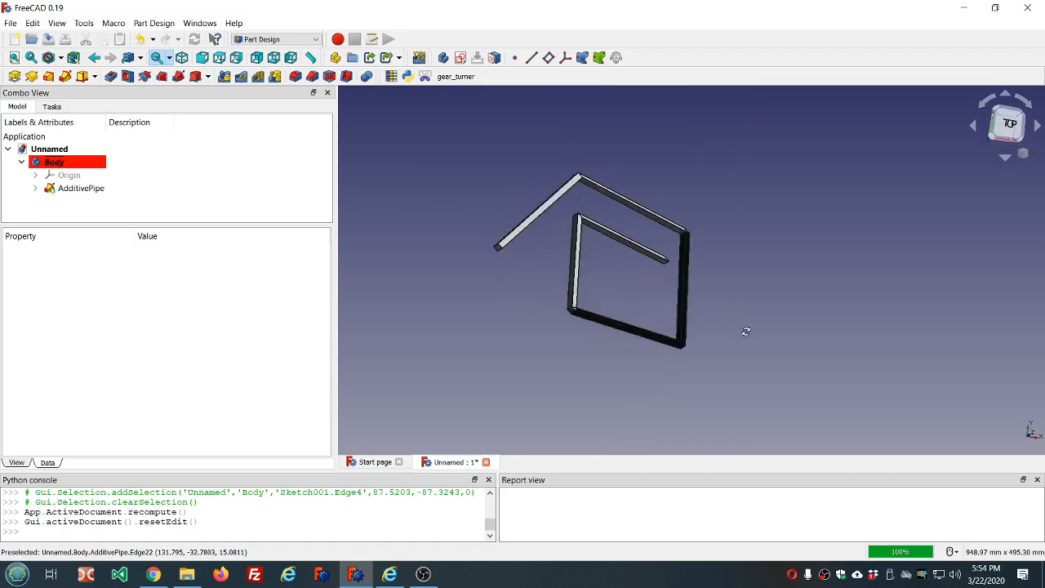
middle_drag(744, 274, 704, 243)
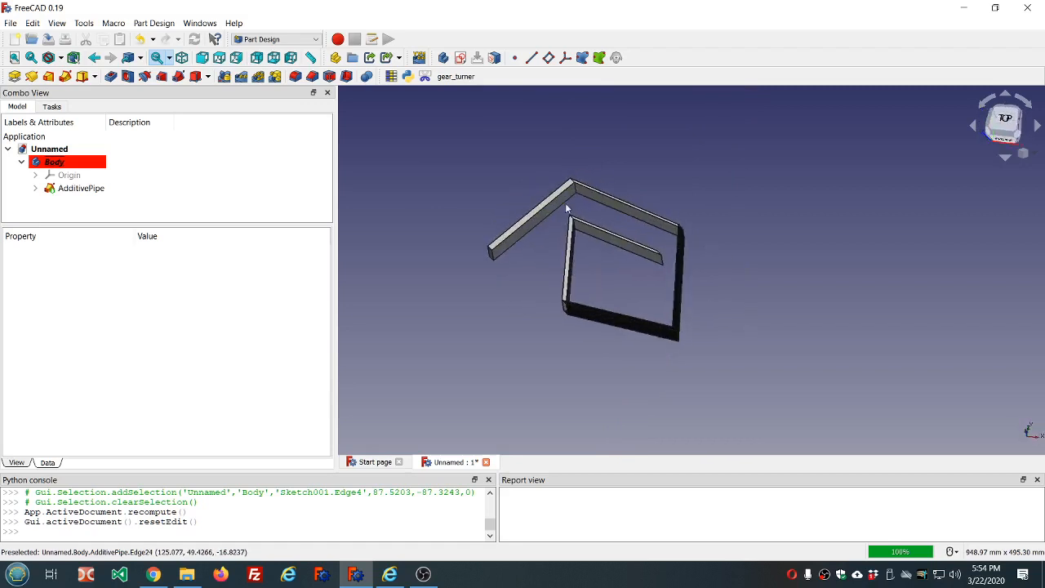
scroll(572, 185, up, 4)
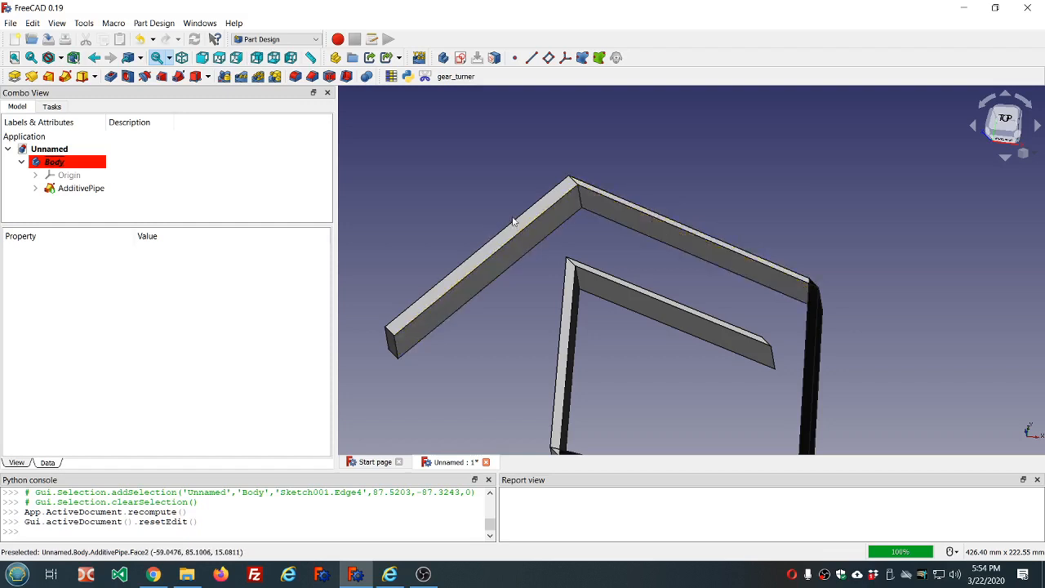
- Change the additive pipe's corner transition to Right Corner and inspect the mitred corners
scroll(815, 295, down, 5)
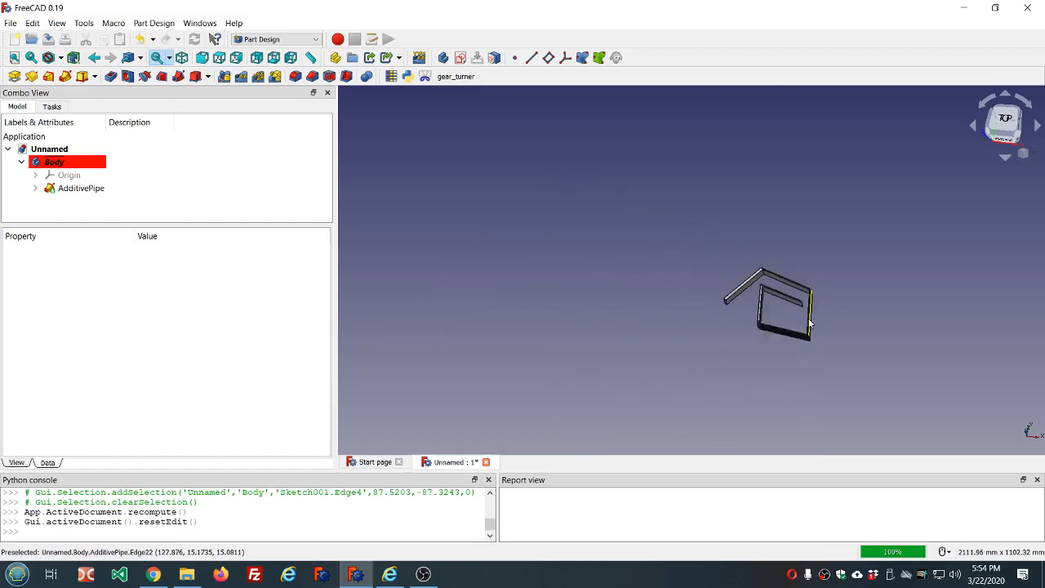
scroll(802, 392, up, 5)
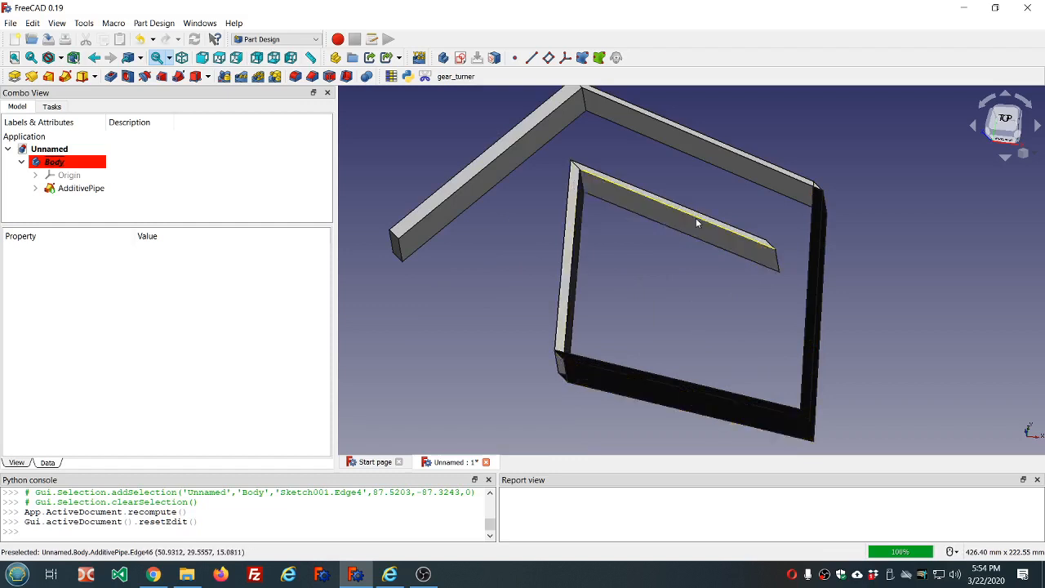
double_click(92, 189)
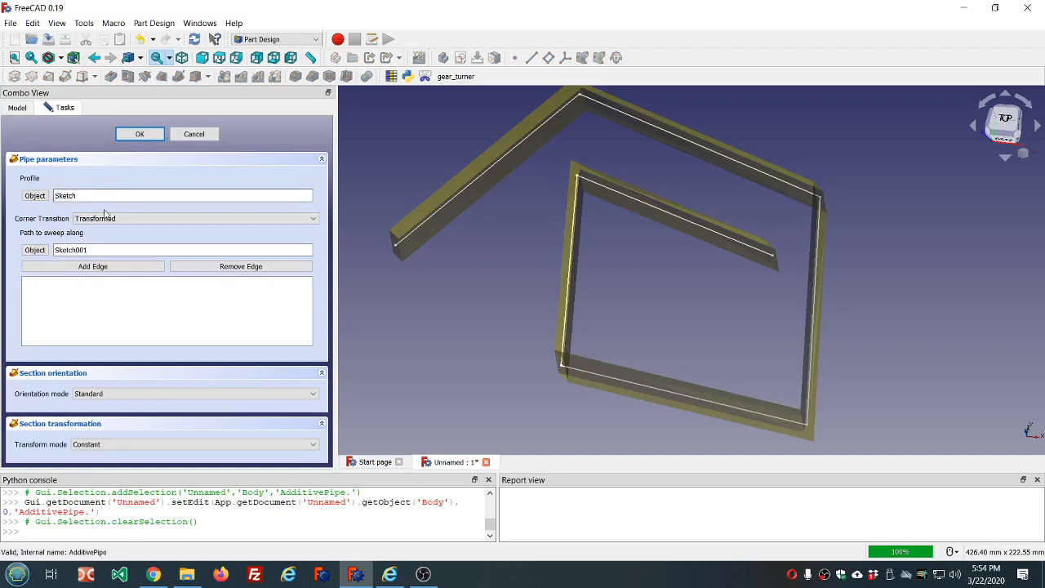
click(259, 218)
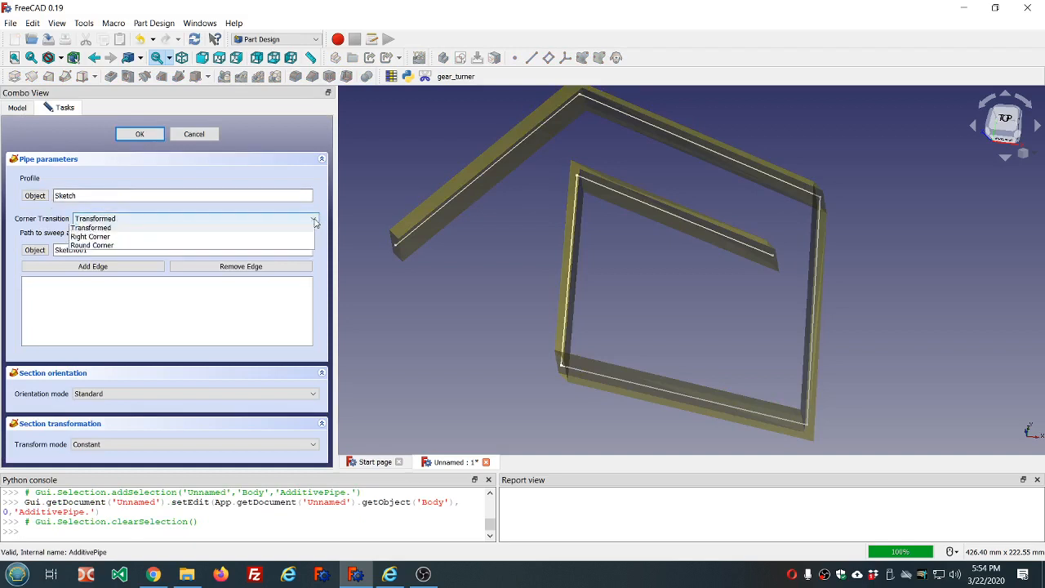
click(257, 237)
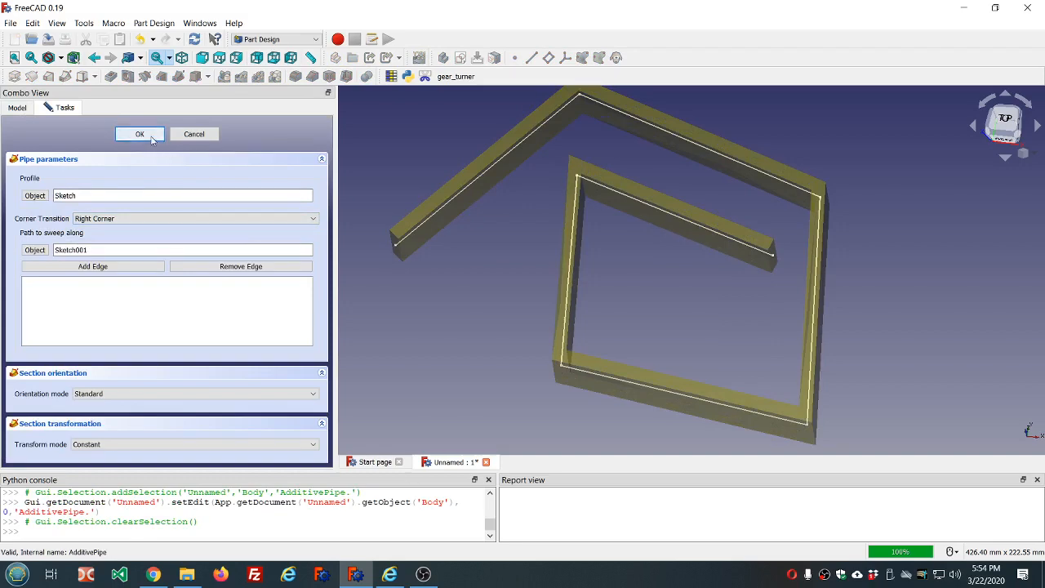
click(157, 135)
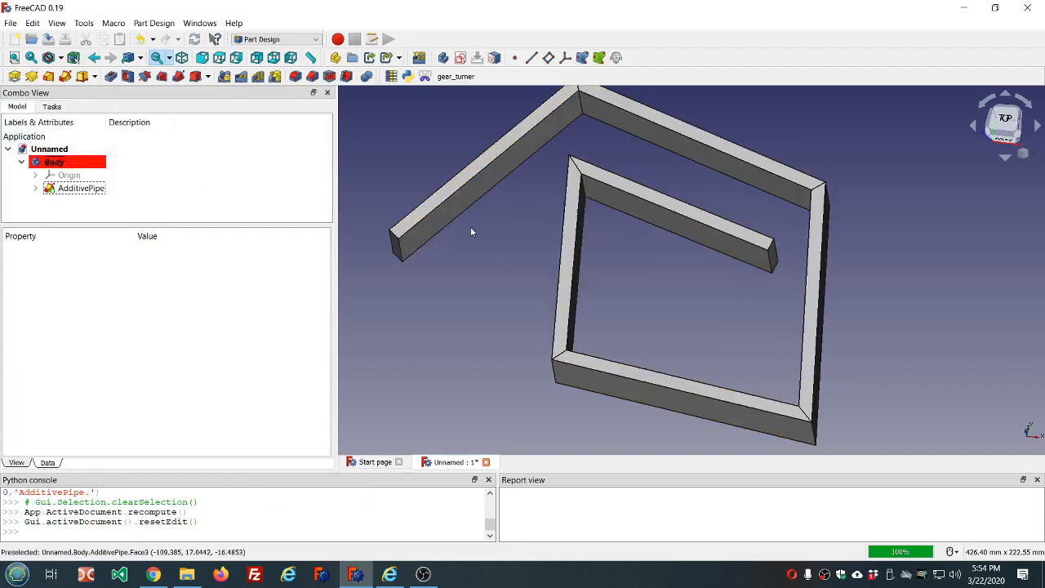
middle_drag(623, 306, 673, 348)
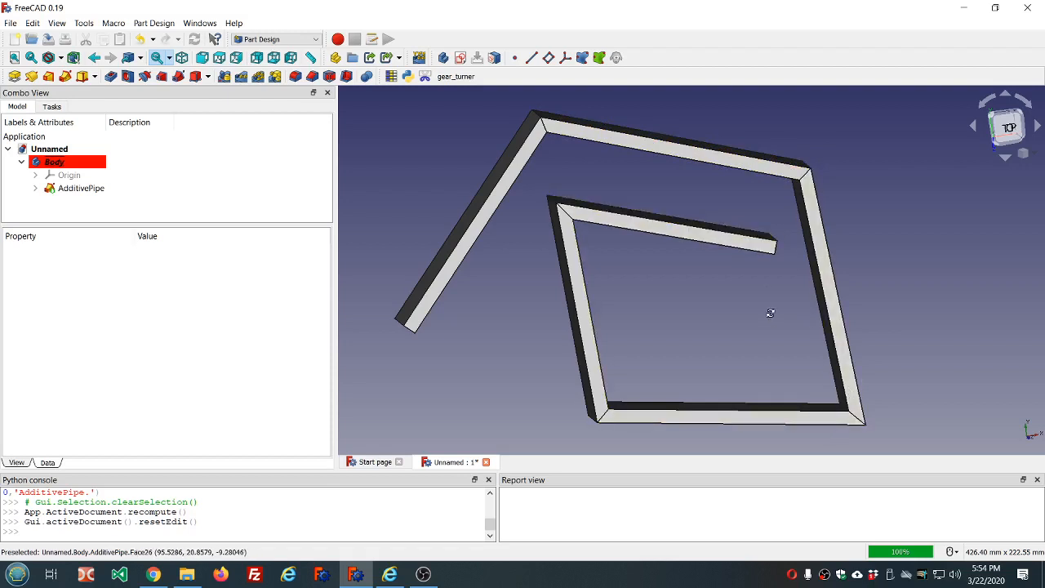
middle_drag(770, 308, 748, 264)
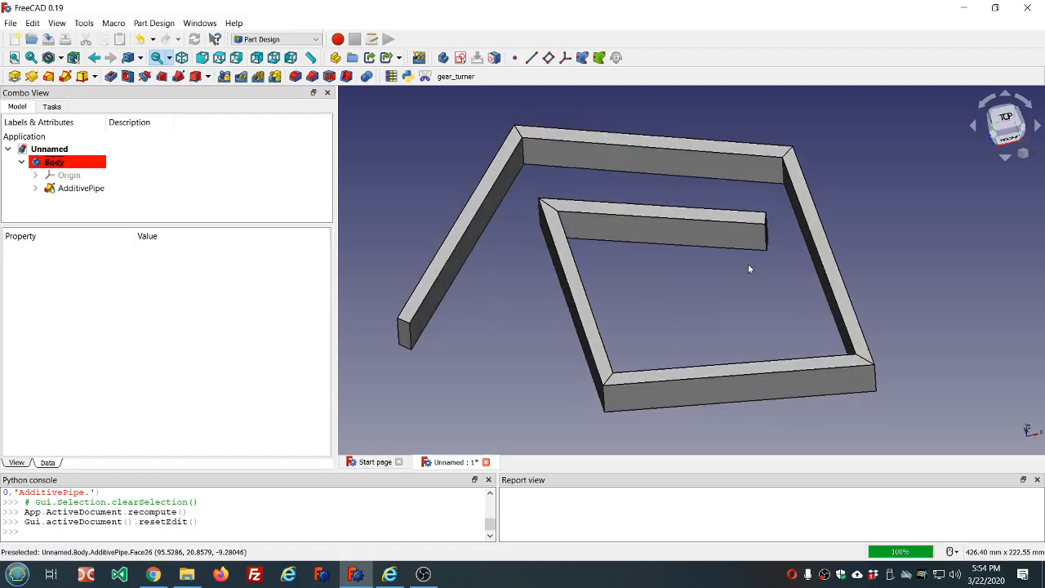
- Set the additive pipe's corner transition to Round Corner and inspect the resulting corners
double_click(63, 189)
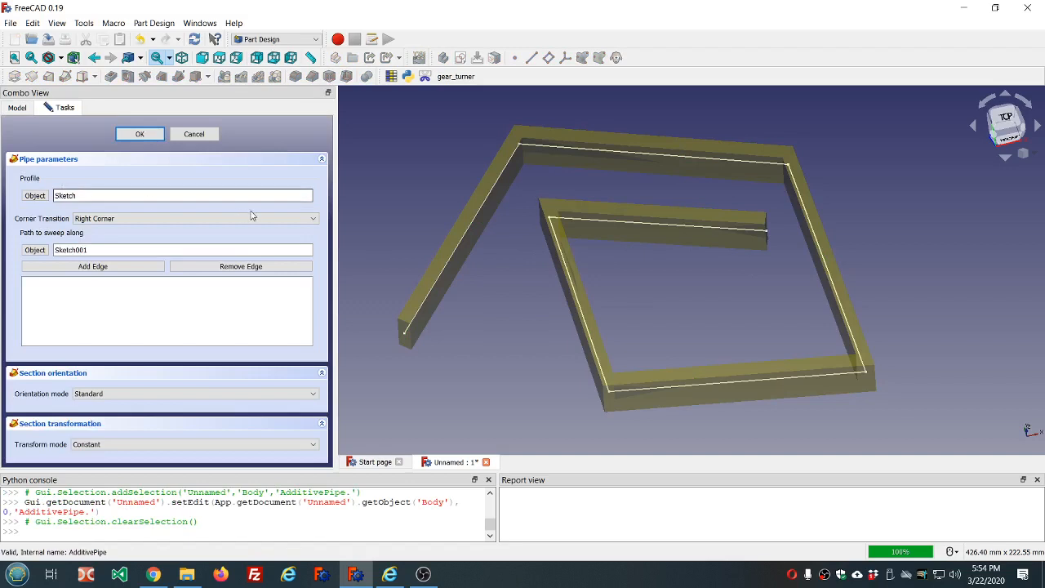
click(180, 218)
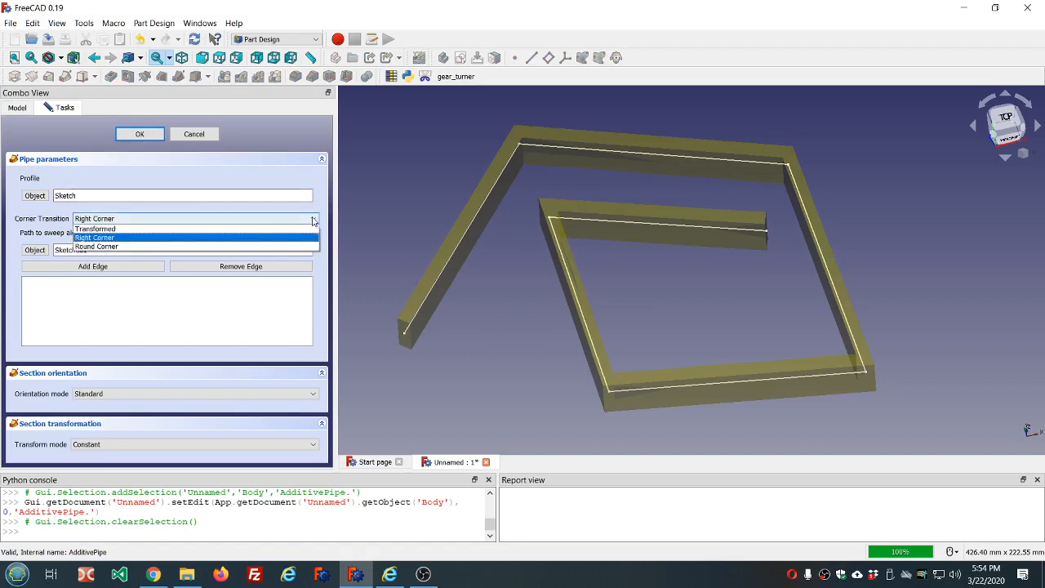
click(177, 246)
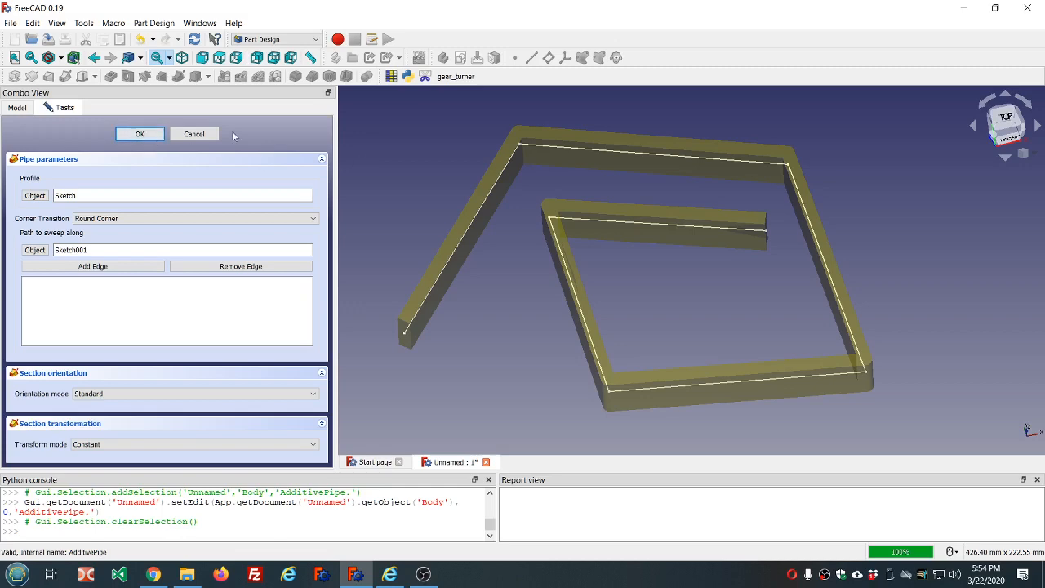
click(139, 136)
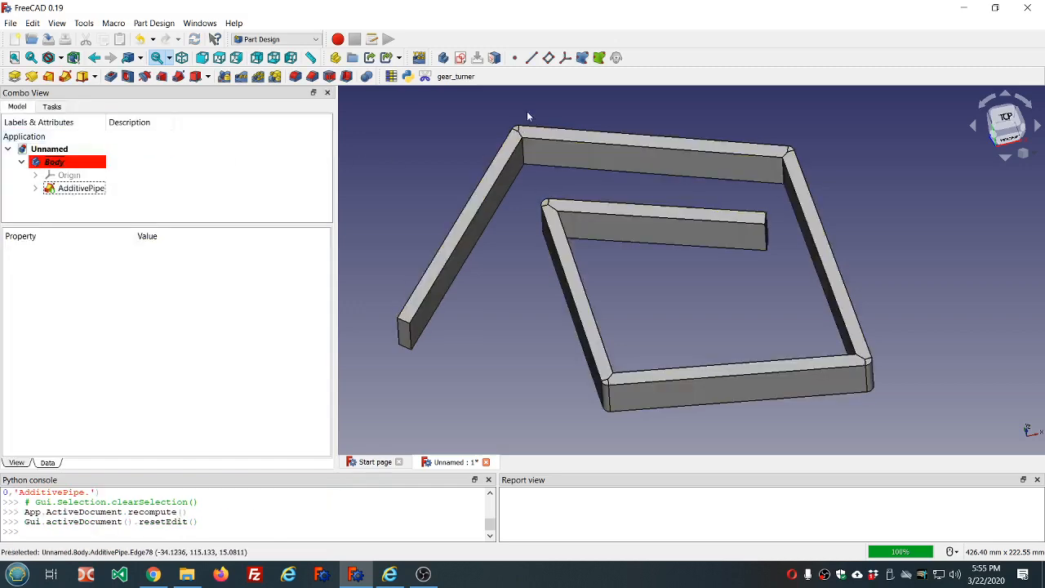
middle_drag(528, 117, 508, 139)
middle_drag(764, 307, 767, 256)
middle_drag(631, 397, 523, 418)
- Reopen the additive pipe's parameters for review and close them
click(96, 188)
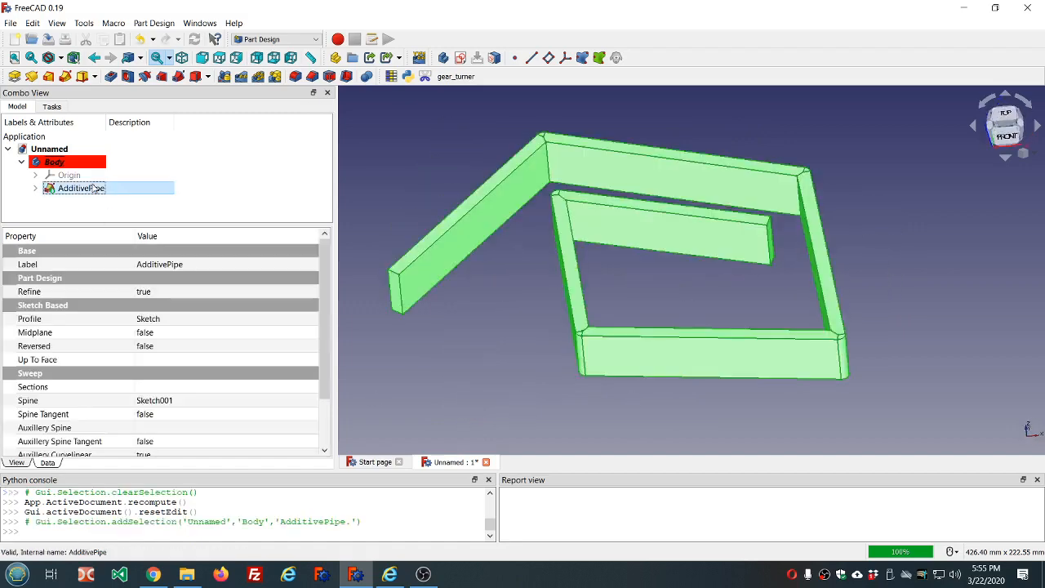
double_click(95, 189)
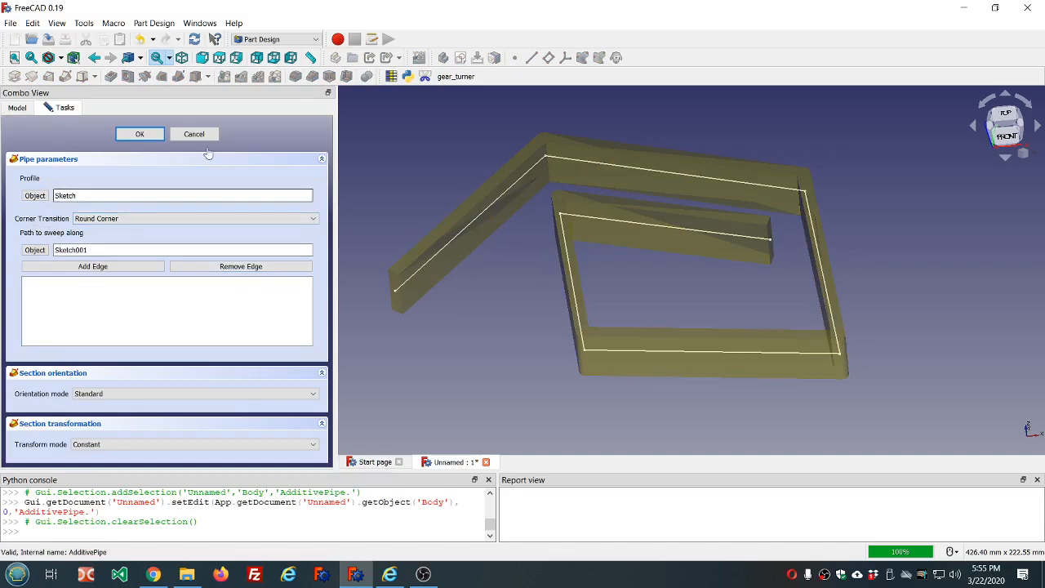
click(157, 139)
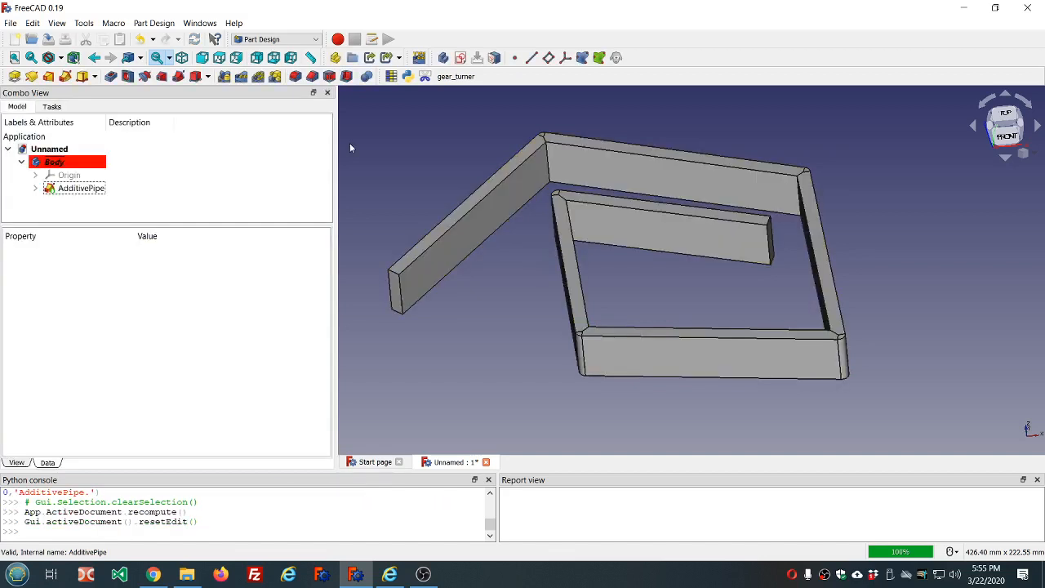
- Hide the body containing the pipe and create a new body
click(56, 161)
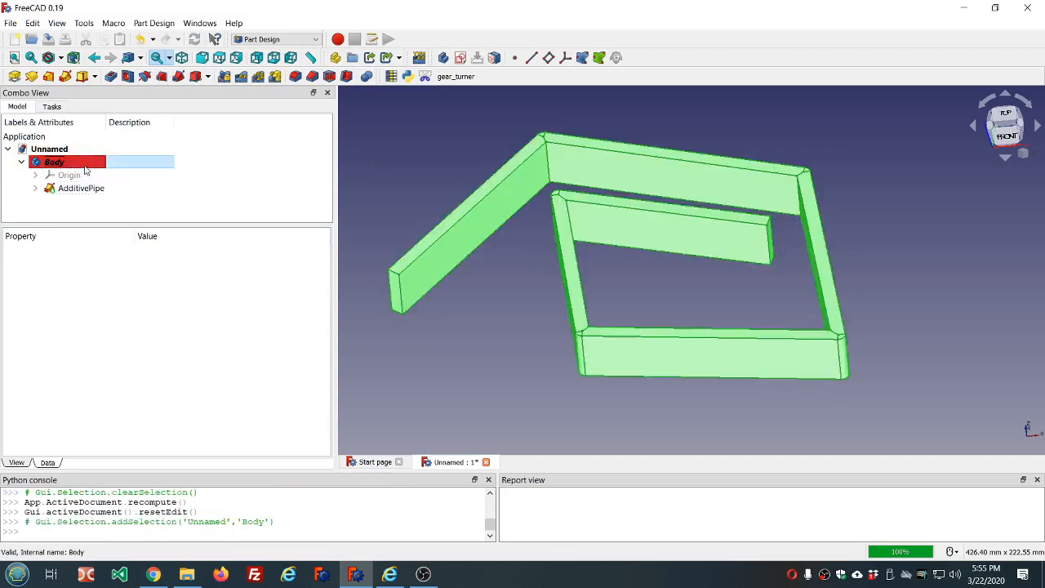
key(space)
click(586, 124)
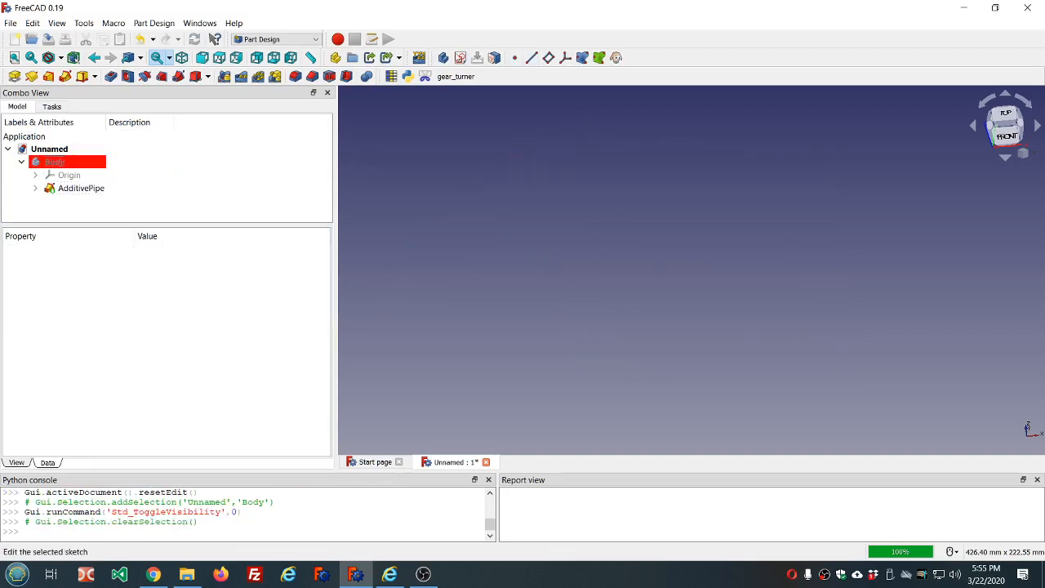
click(442, 57)
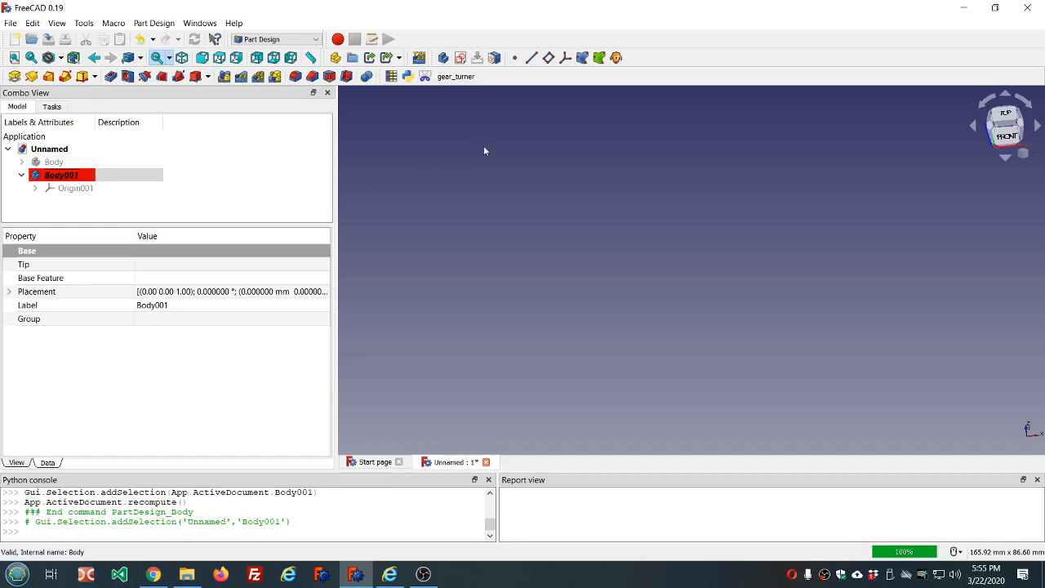
- Sketch an open arc centred on the origin above the horizontal axis on the XY plane, and close the sketch
click(461, 57)
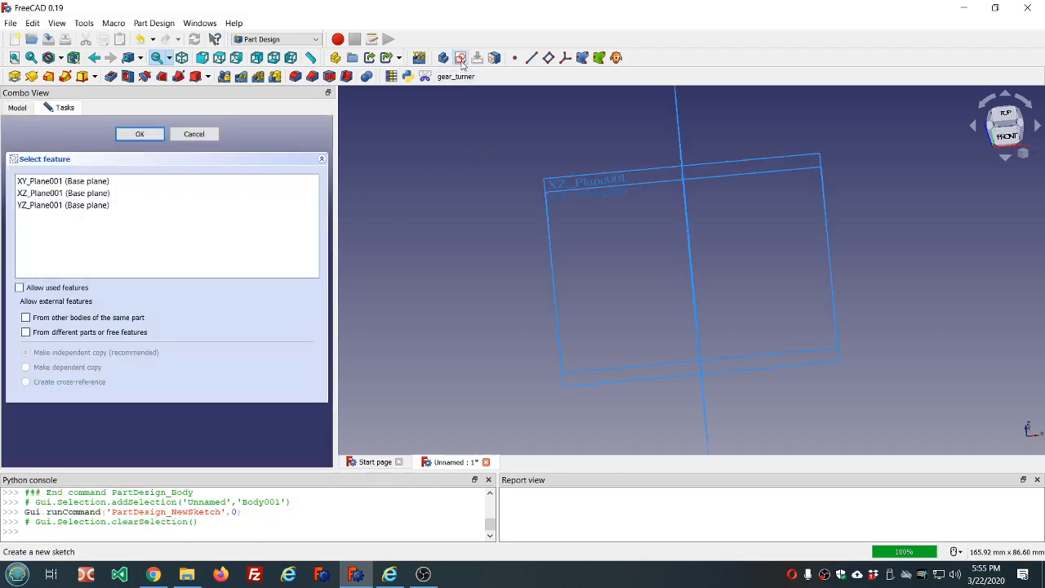
click(39, 184)
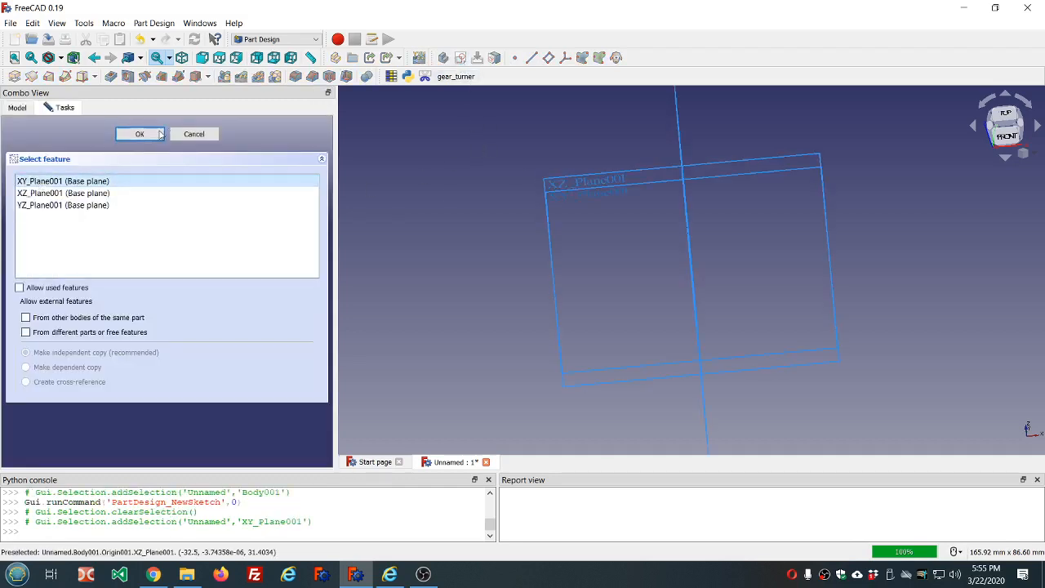
click(160, 134)
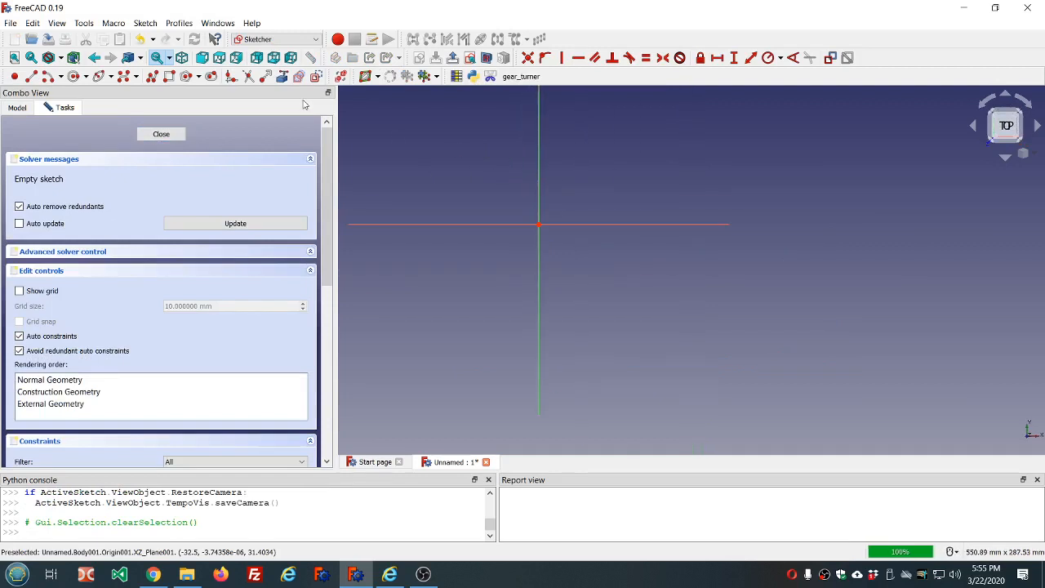
click(47, 79)
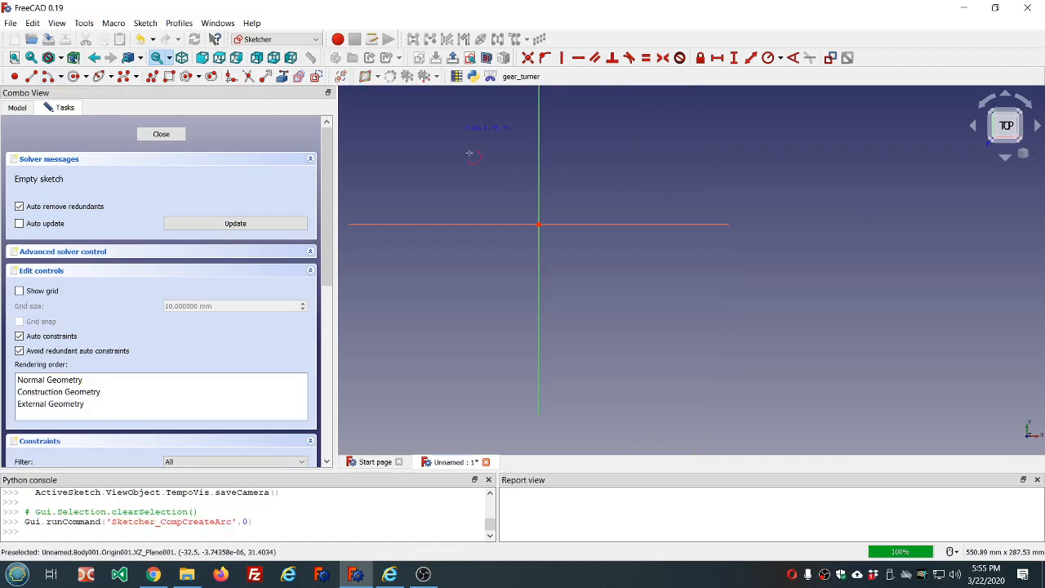
click(538, 222)
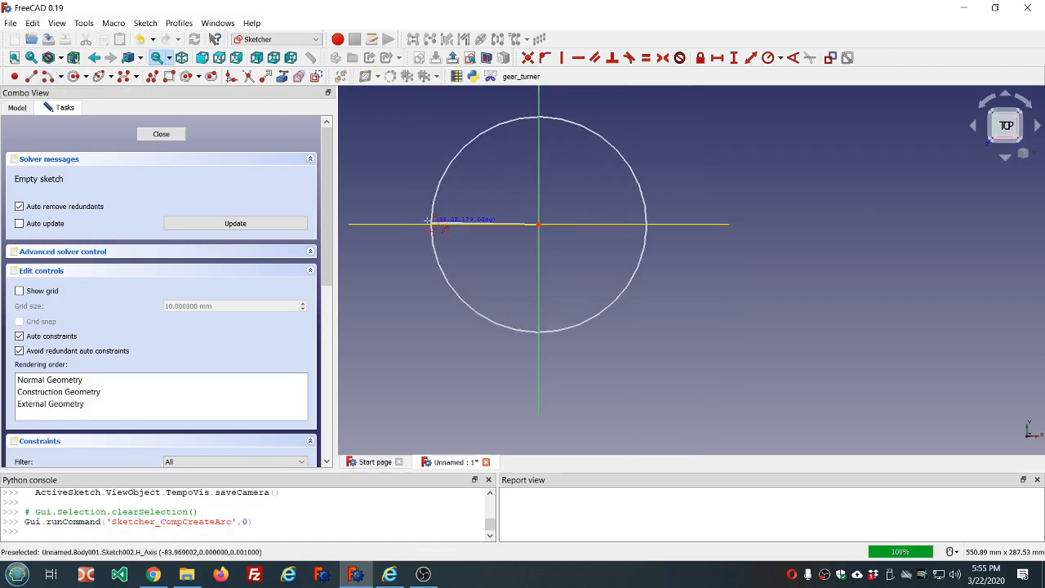
click(424, 193)
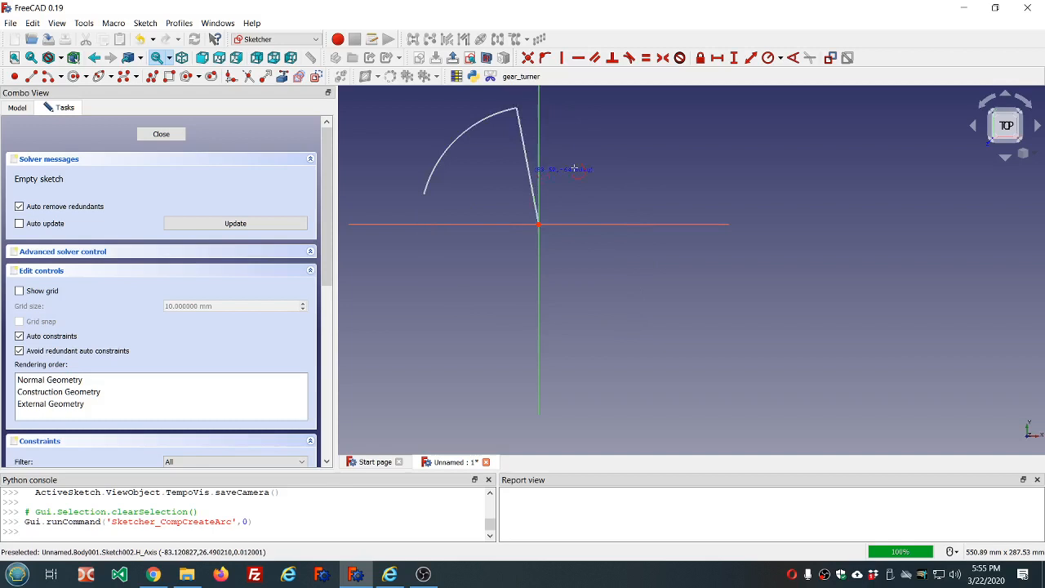
click(651, 179)
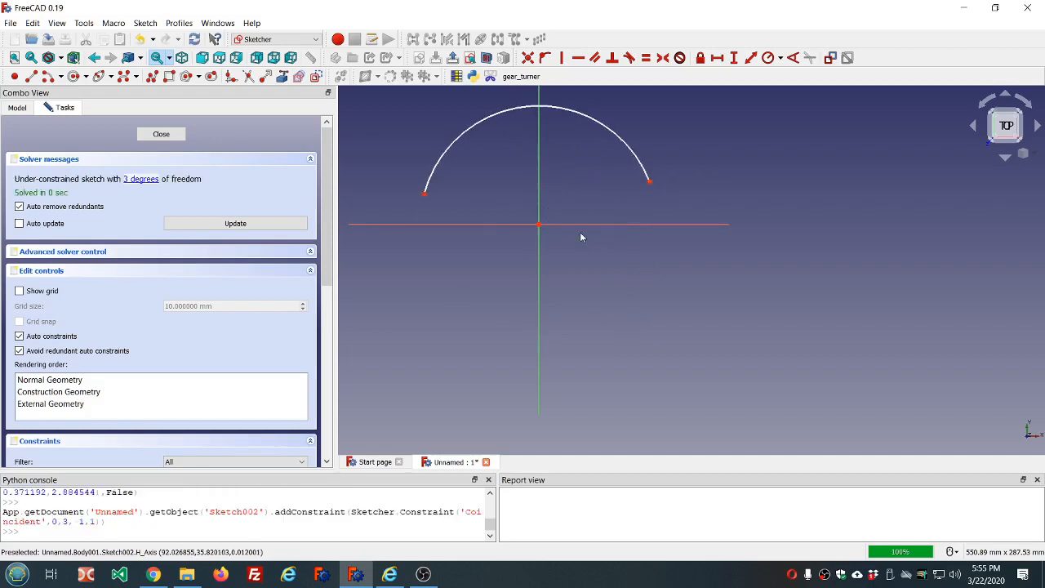
click(168, 134)
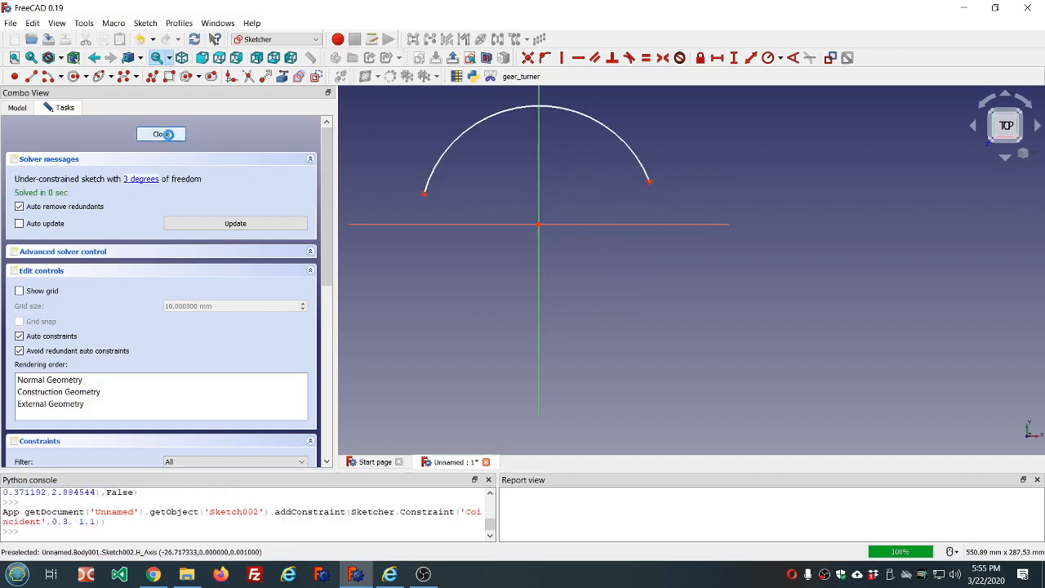
- Start a second sketch on the new body's XY plane and draw a small equilateral triangle centred on the origin
scroll(652, 123, up, 6)
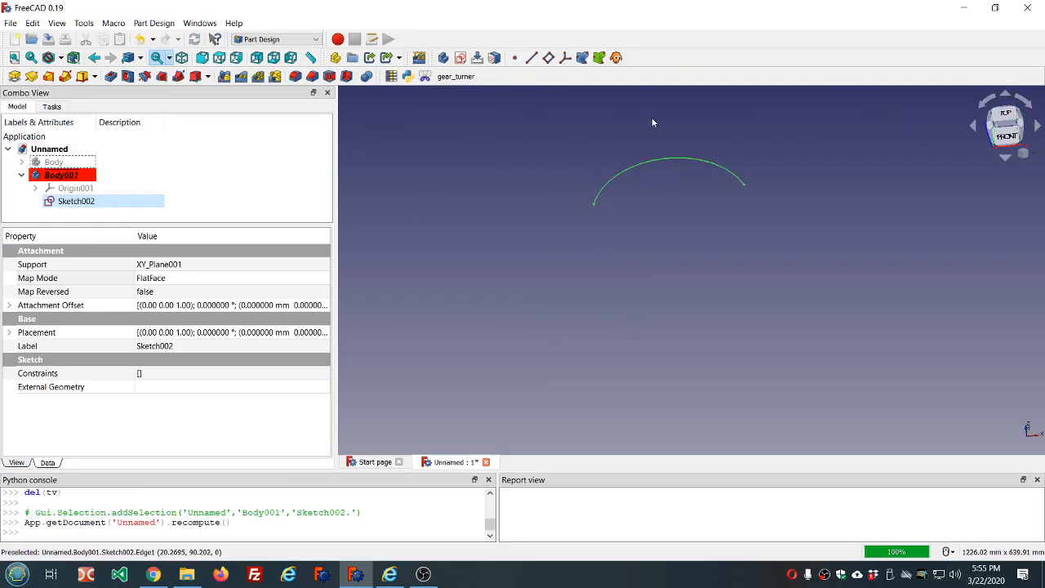
scroll(715, 116, down, 3)
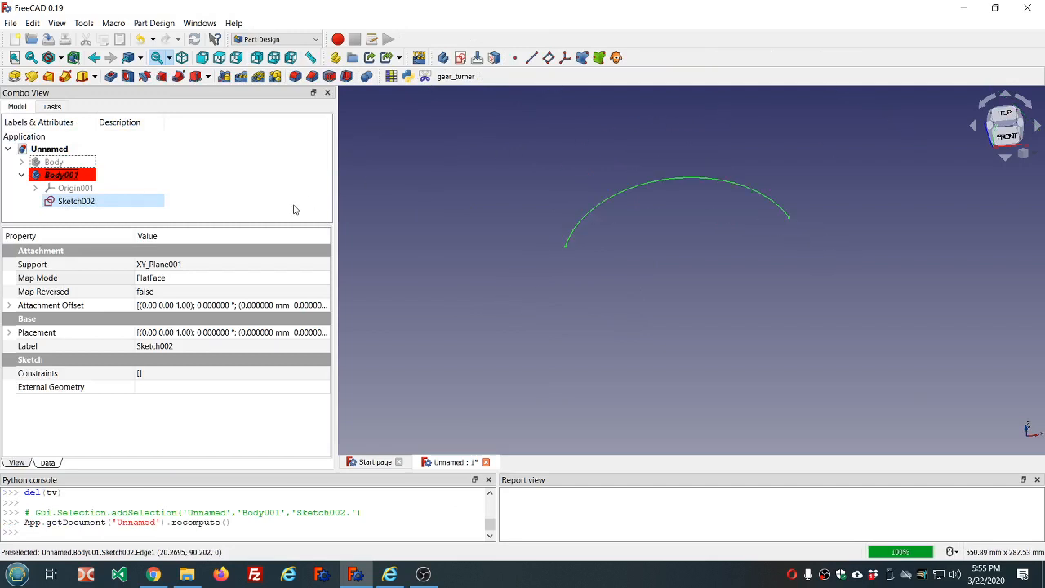
click(460, 57)
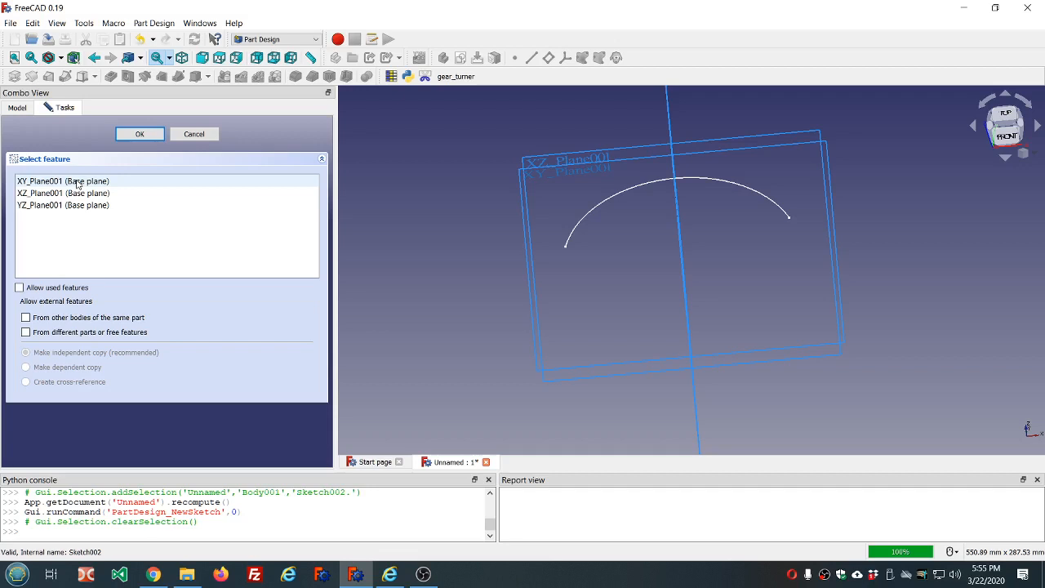
click(78, 181)
click(140, 134)
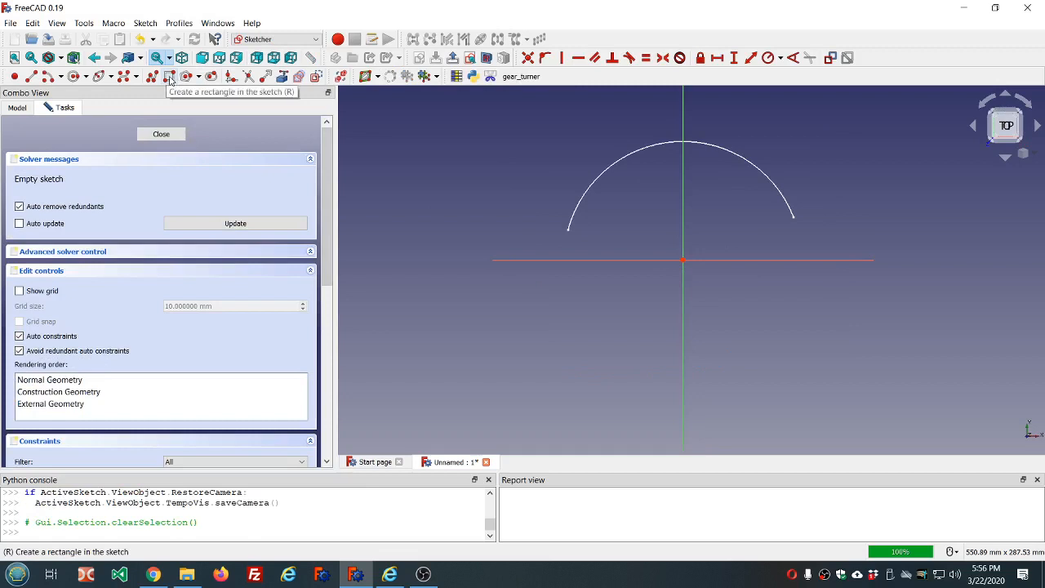
click(198, 77)
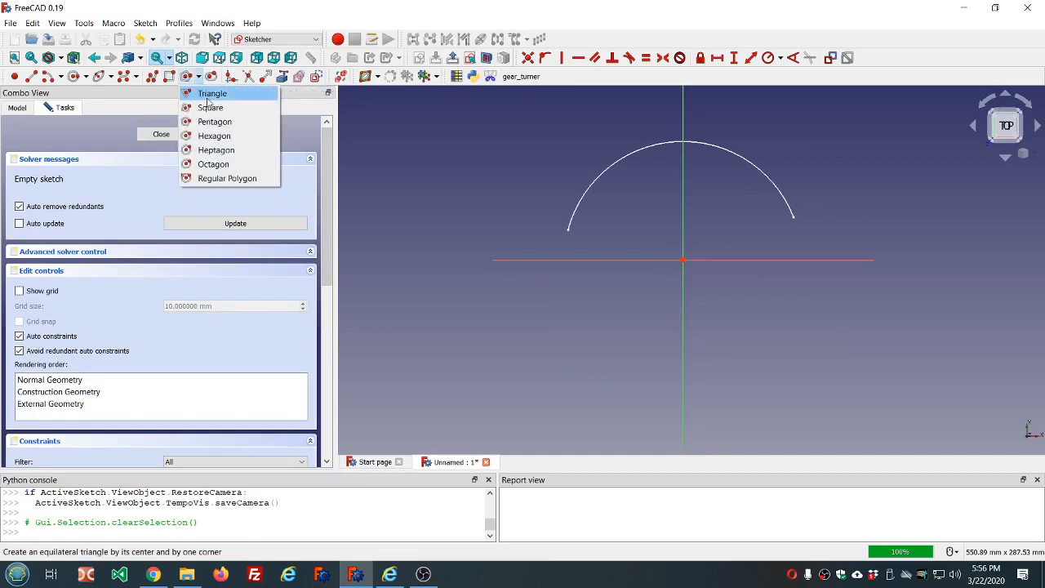
click(209, 94)
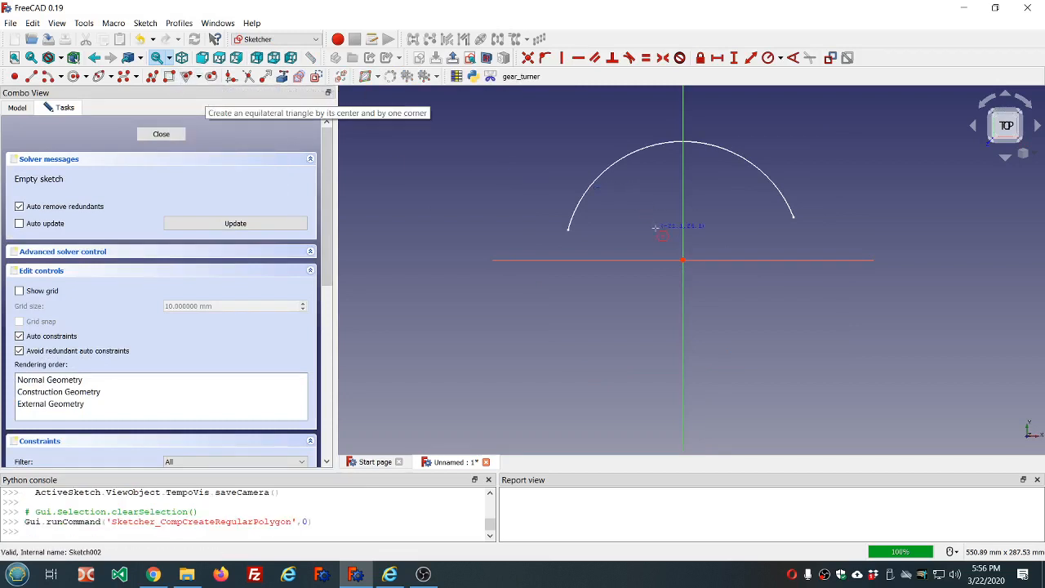
click(682, 259)
click(702, 246)
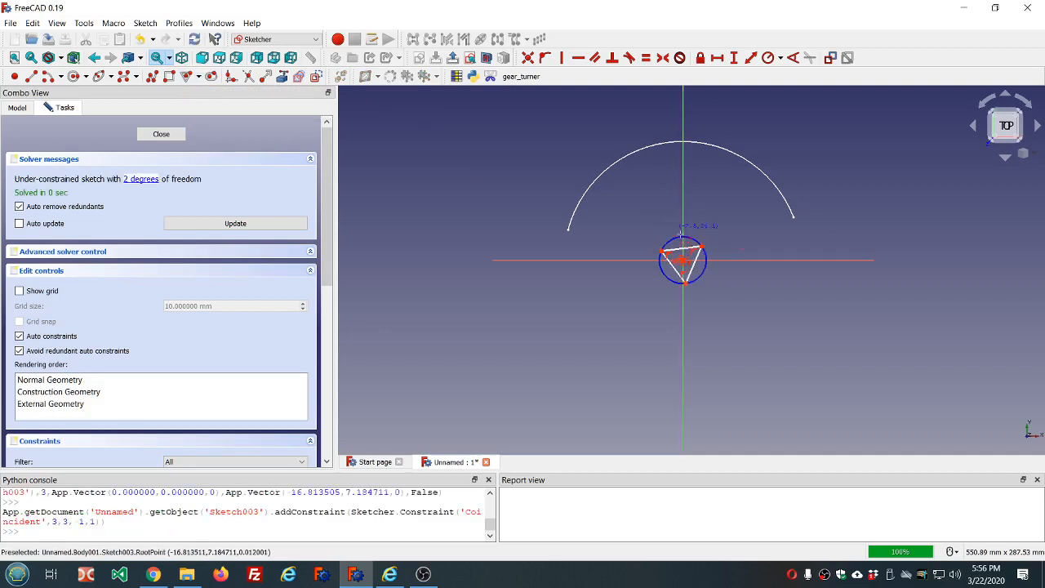
scroll(696, 233, up, 6)
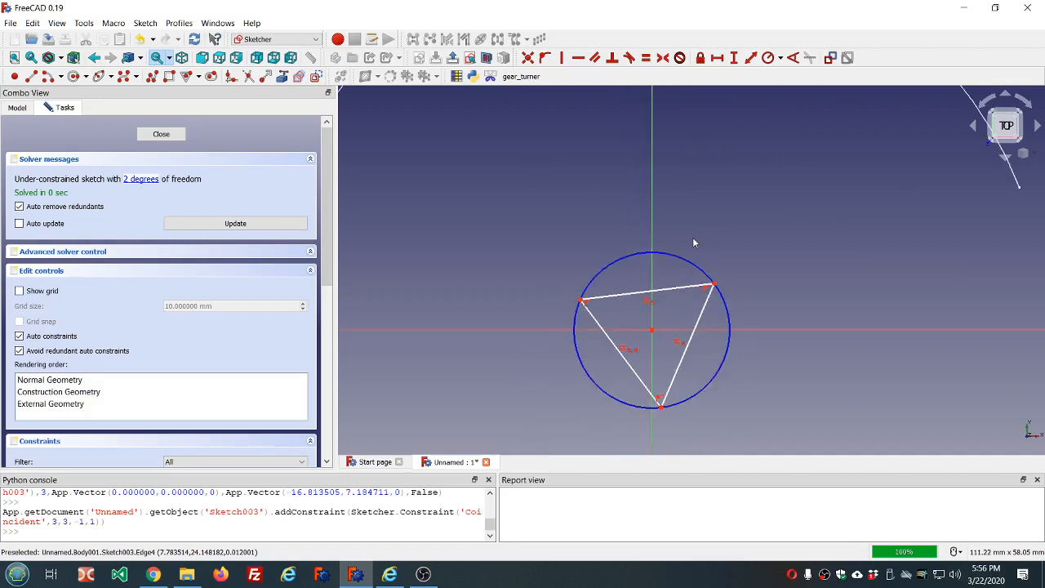
scroll(694, 243, down, 2)
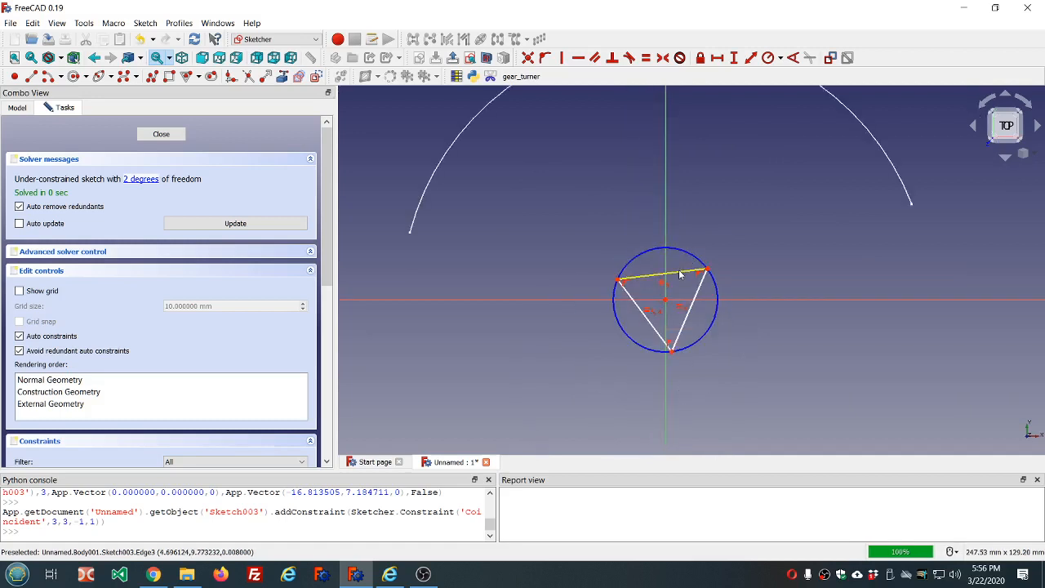
- Enlarge and rotate the triangle so one vertex points up, constrain its lower side horizontal, and close the sketch
drag(680, 277, 592, 324)
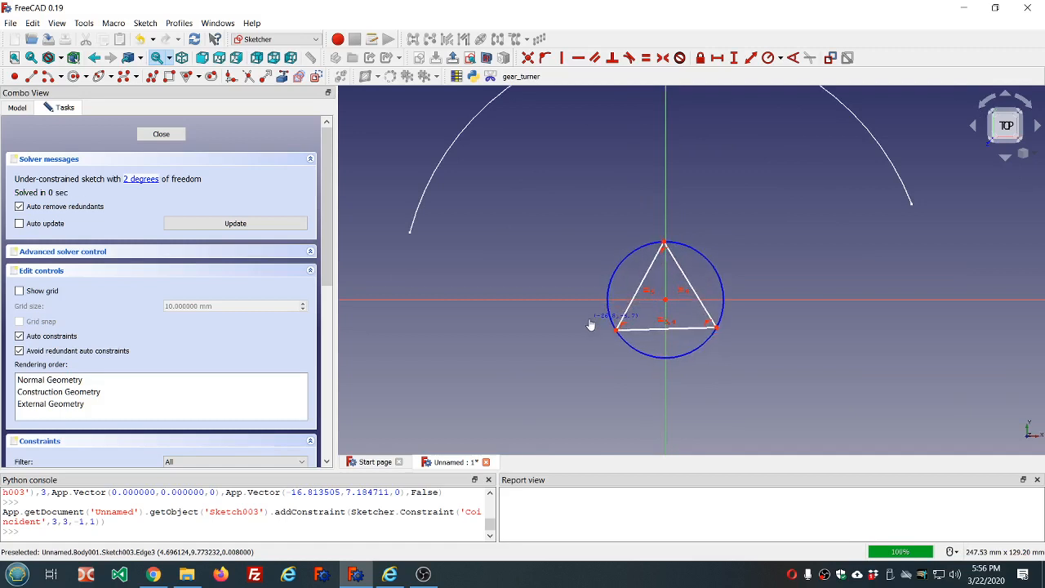
click(669, 330)
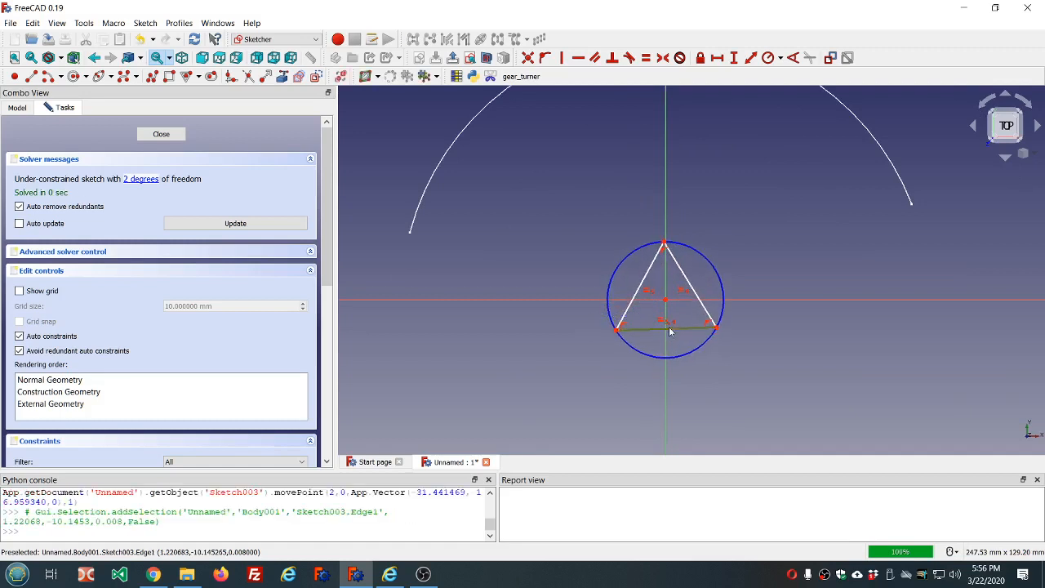
click(577, 62)
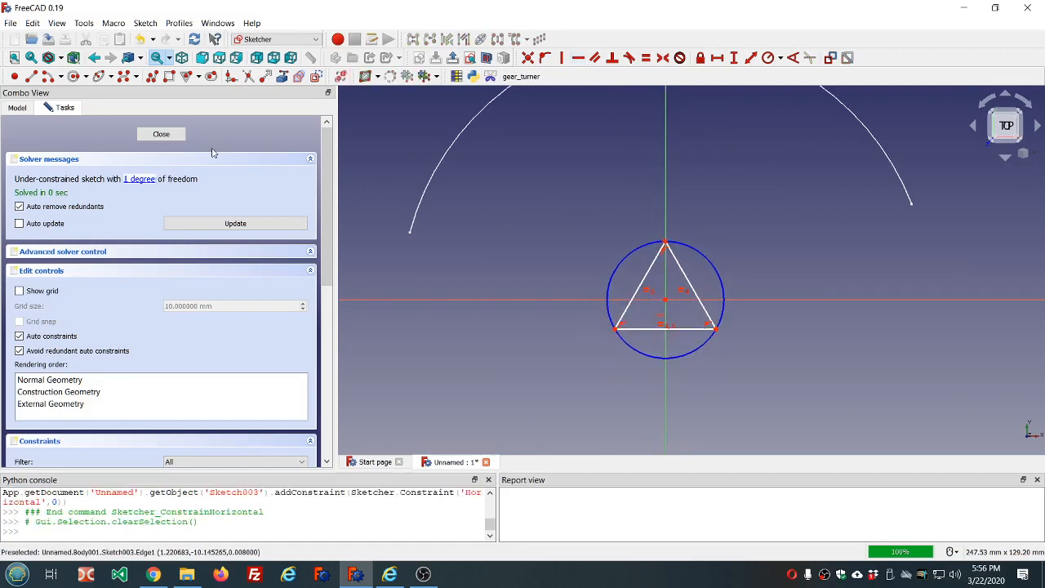
click(161, 134)
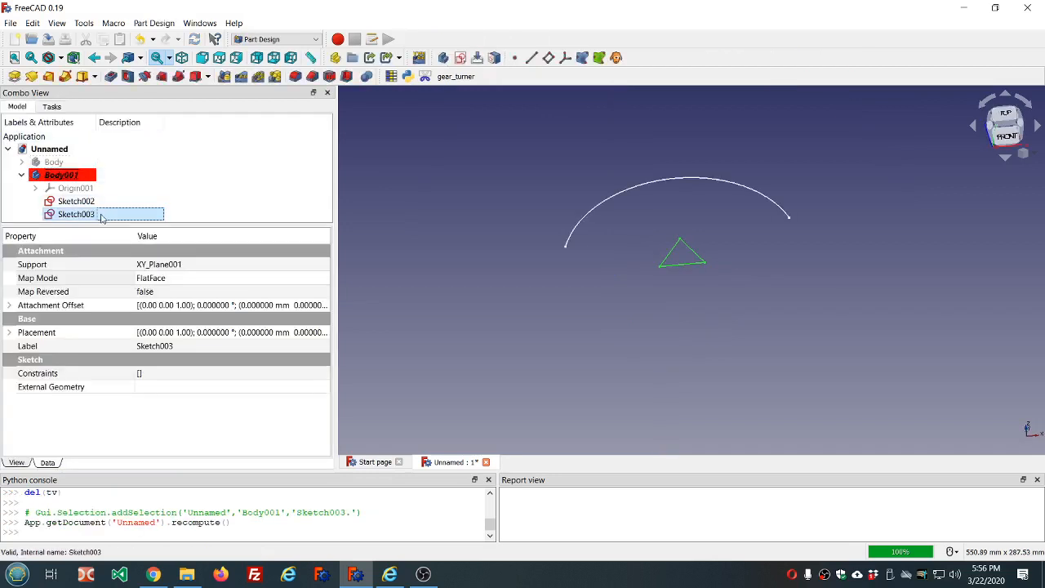
- Attach the triangle sketch to the arc edge of the path sketch using the Frenet NB attachment mode
click(261, 282)
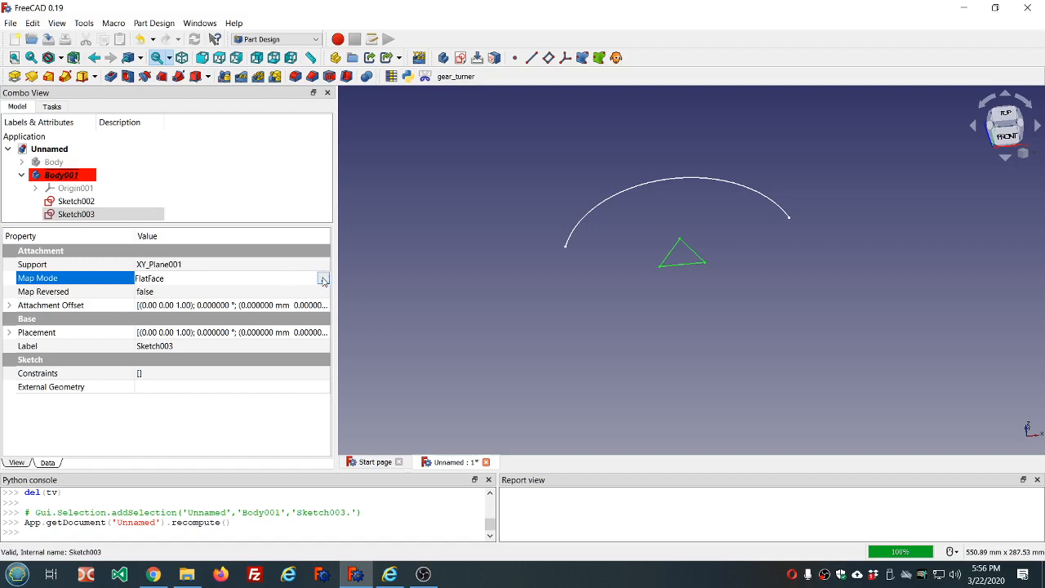
click(321, 281)
click(573, 232)
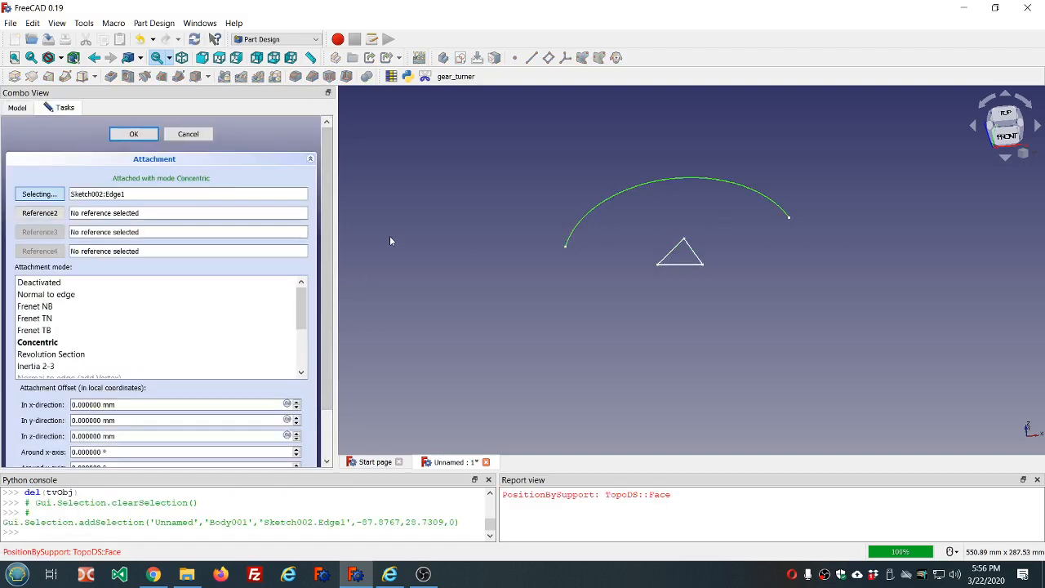
click(51, 307)
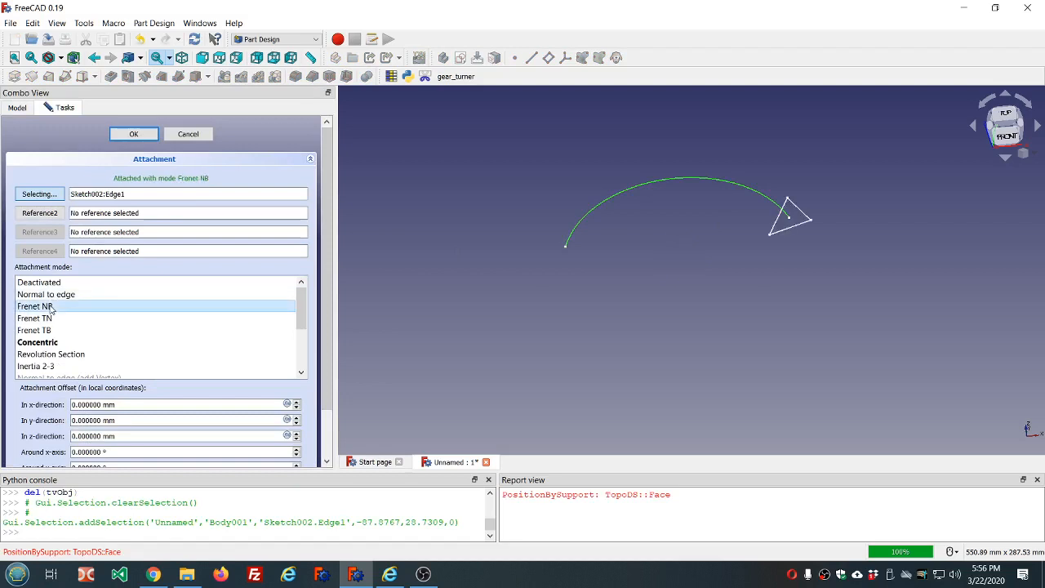
click(134, 134)
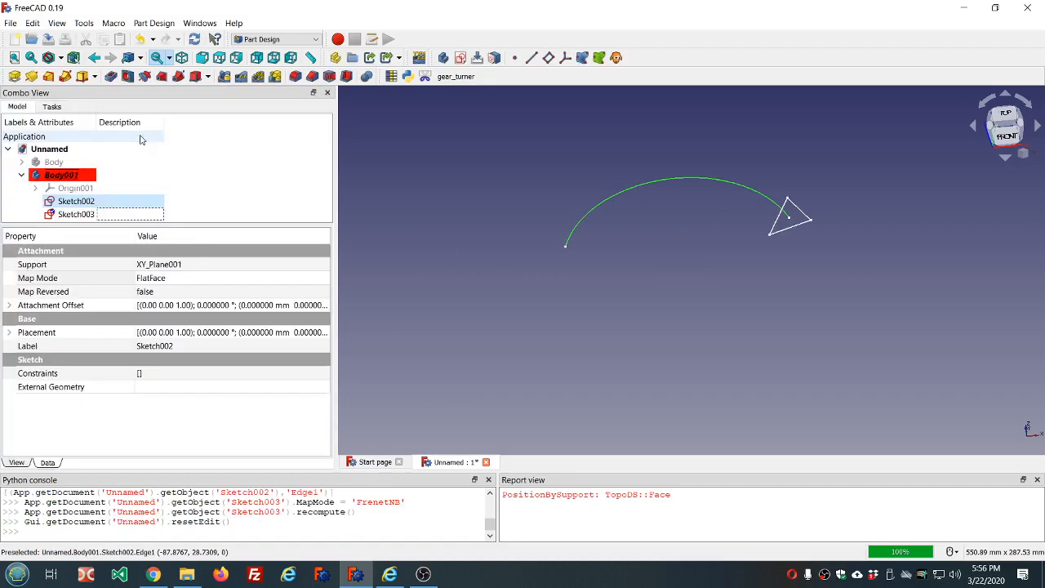
click(219, 157)
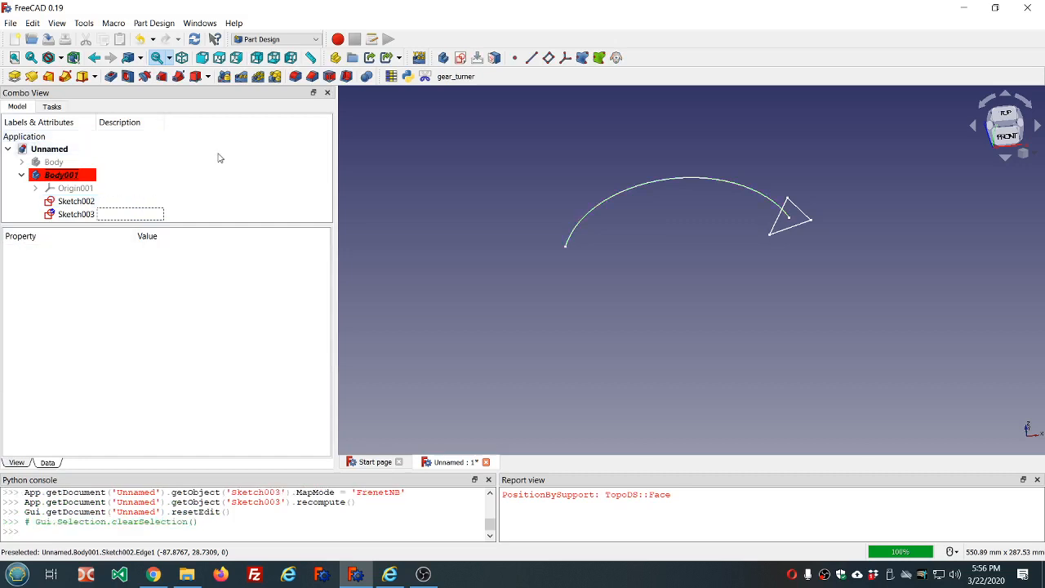
- Create an additive pipe sweeping the triangle sketch along the arc sketch, and clear the report messages
click(82, 213)
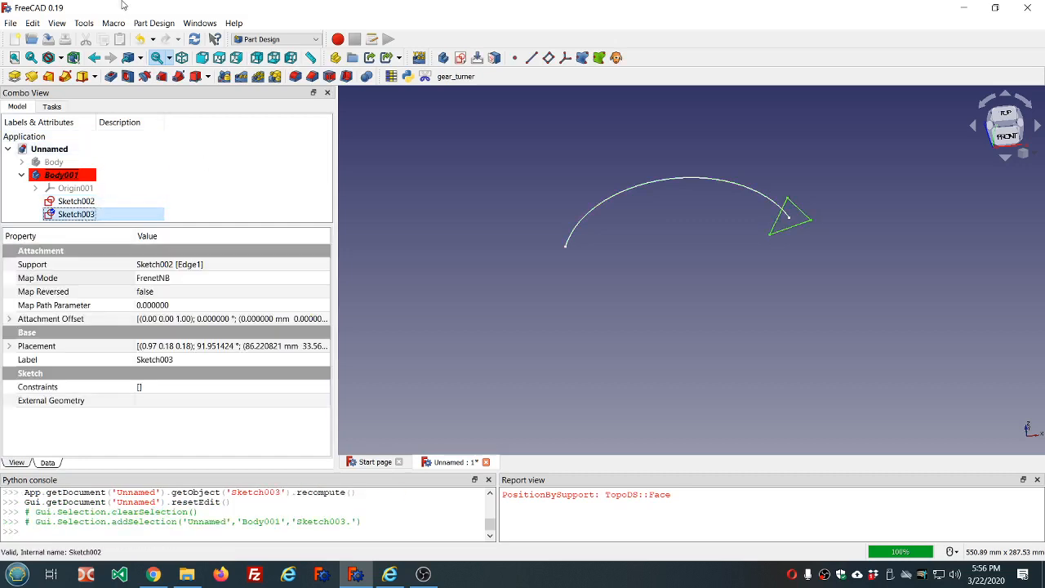
click(66, 76)
click(44, 254)
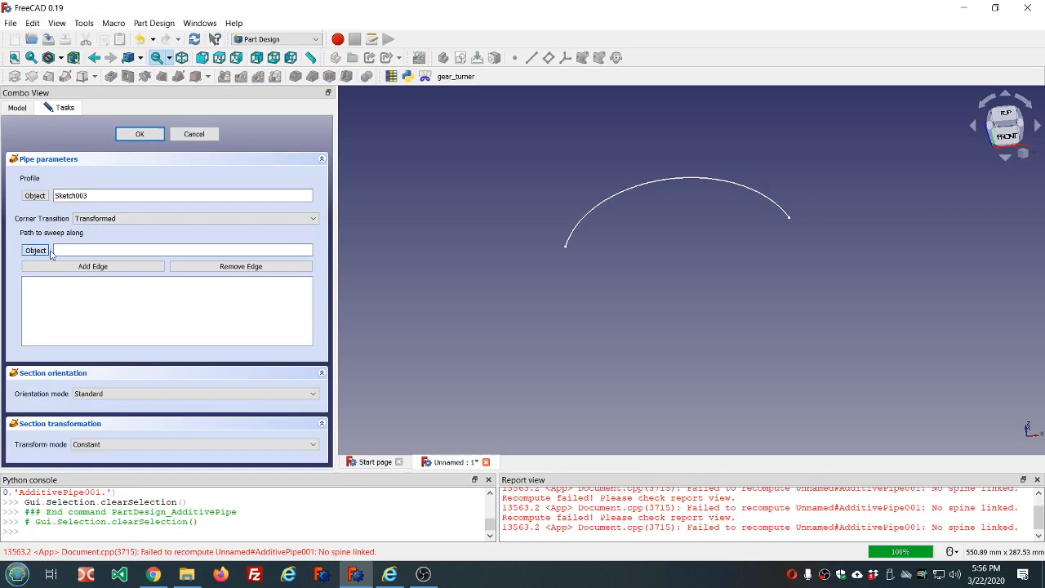
click(602, 208)
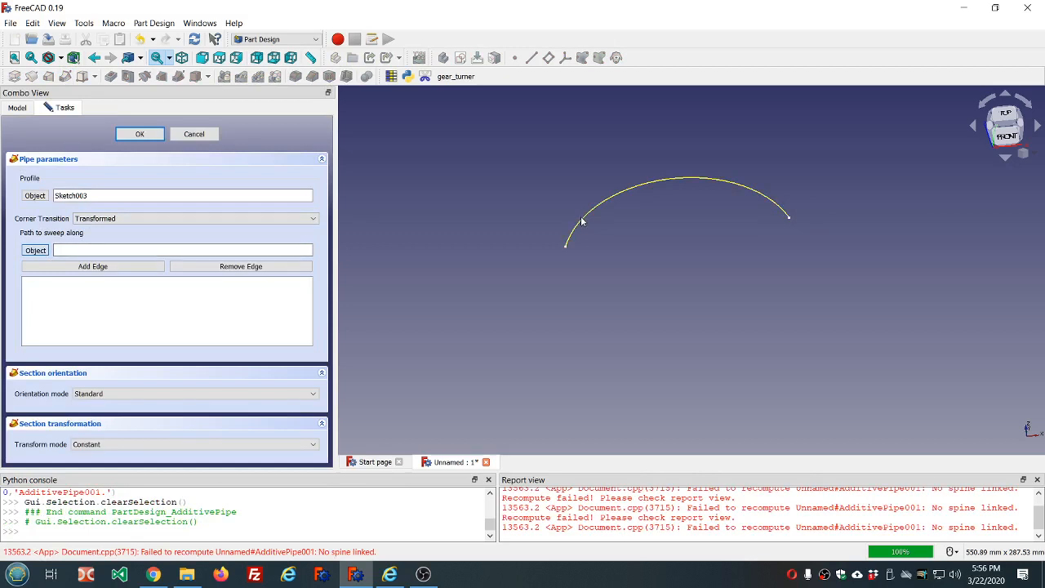
click(140, 134)
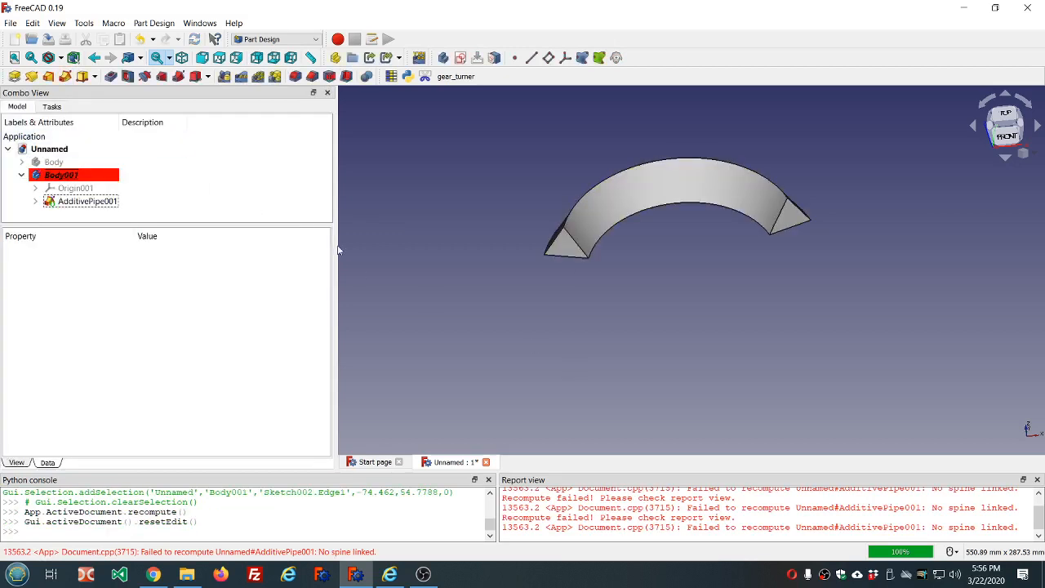
right_click(646, 543)
click(675, 488)
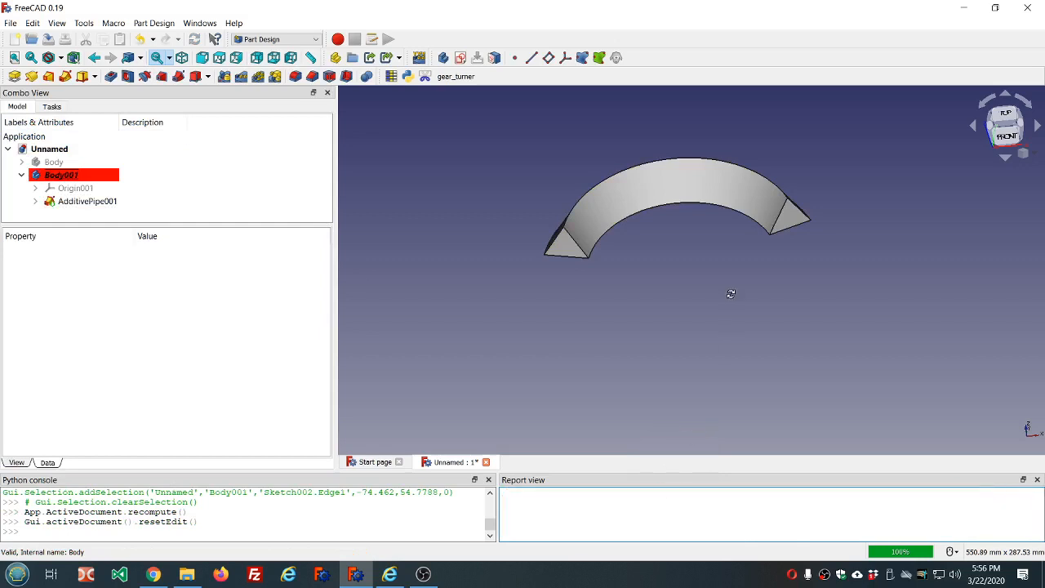
- Change the arc-shaped additive pipe's section orientation mode to Fixed and confirm the edit
mouse_move(730, 294)
middle_down()
mouse_move(744, 359)
mouse_move(734, 222)
mouse_move(729, 304)
middle_up()
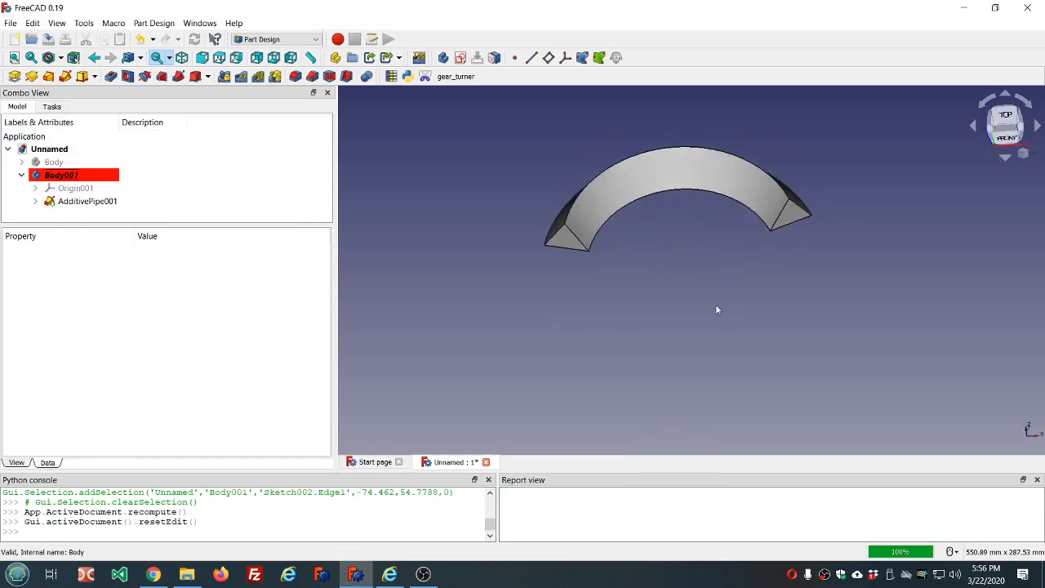
double_click(82, 200)
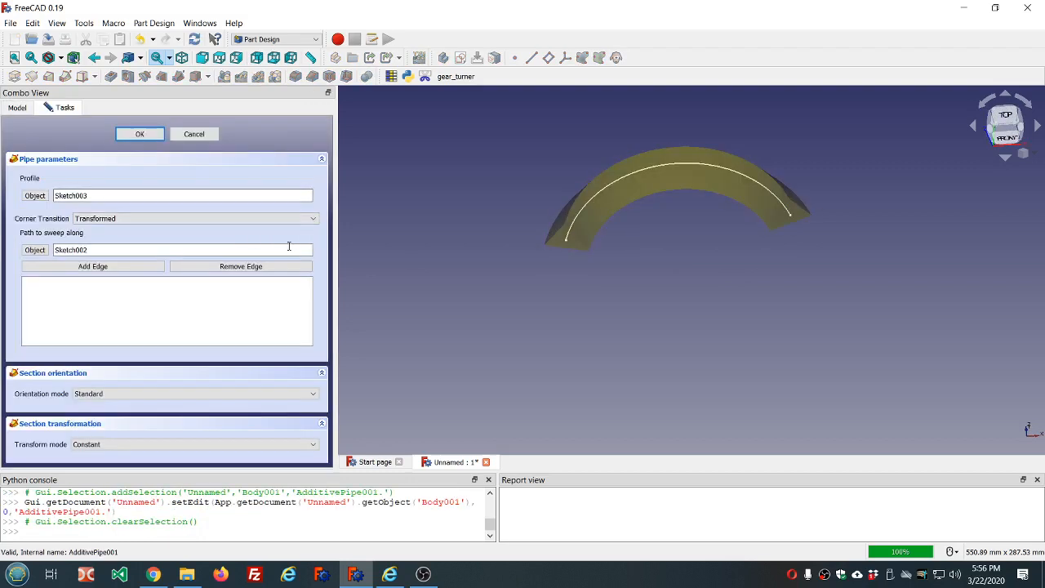
click(316, 396)
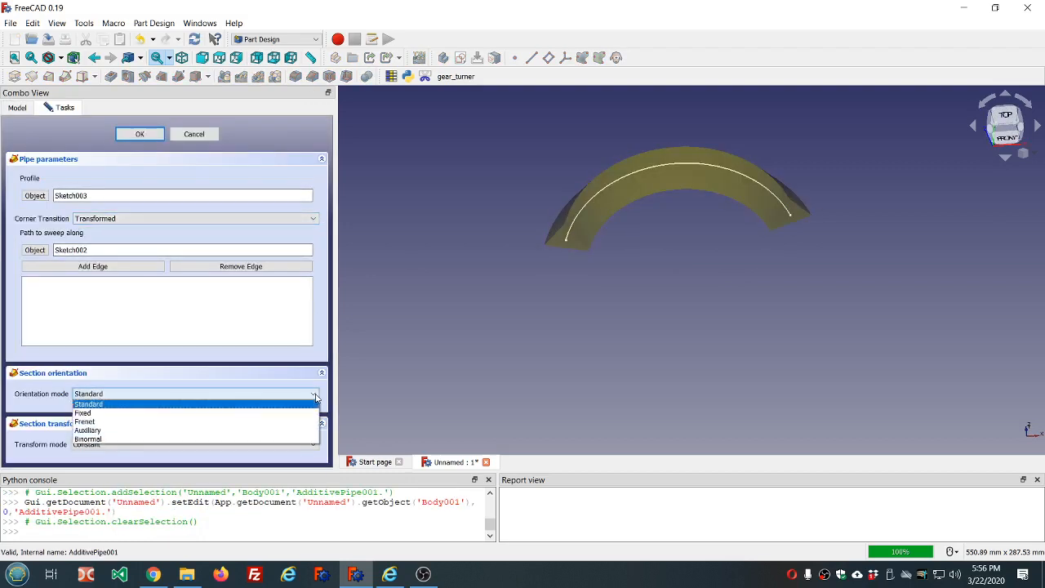
click(234, 413)
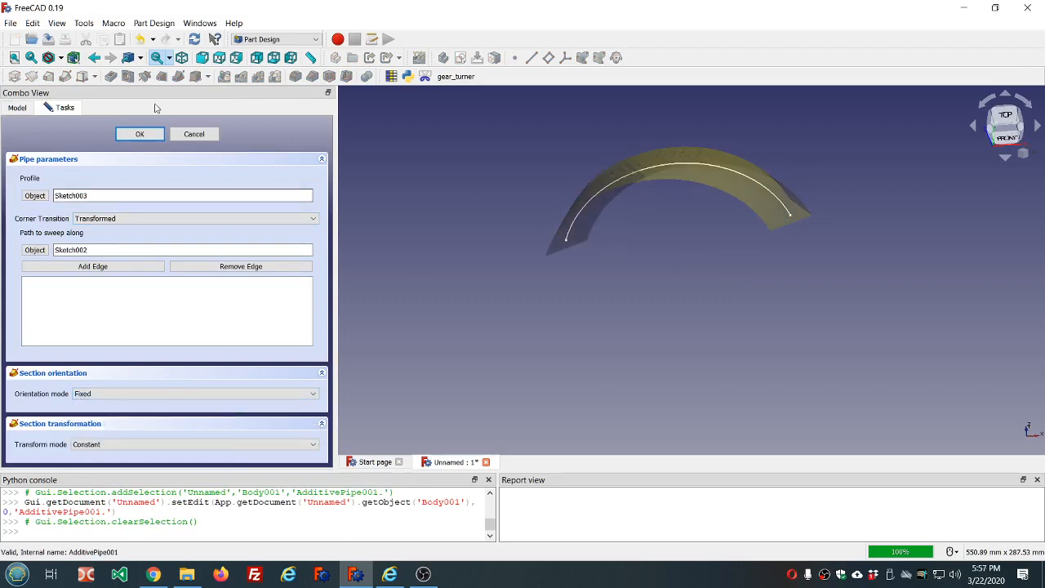
click(140, 134)
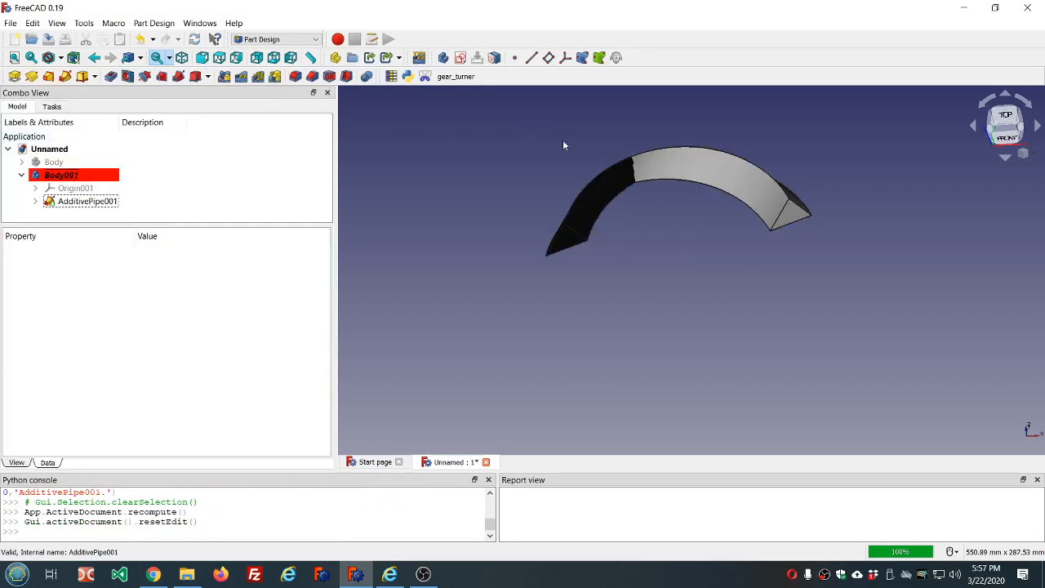
- Inspect how the triangular section runs along the fixed-orientation pipe, checking both ends from several angles
middle_drag(562, 140, 594, 144)
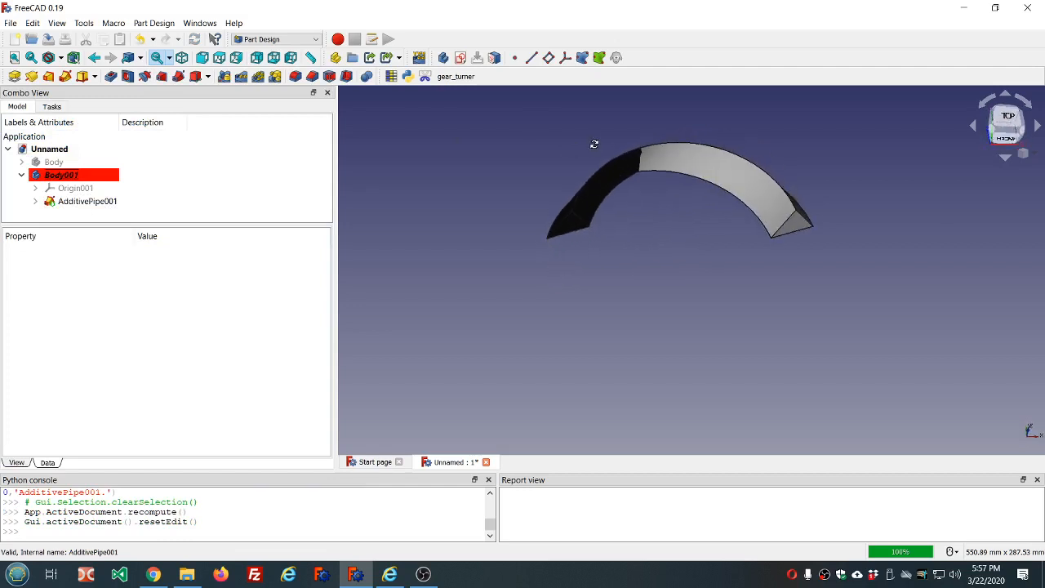
scroll(765, 142, up, 4)
scroll(704, 154, down, 4)
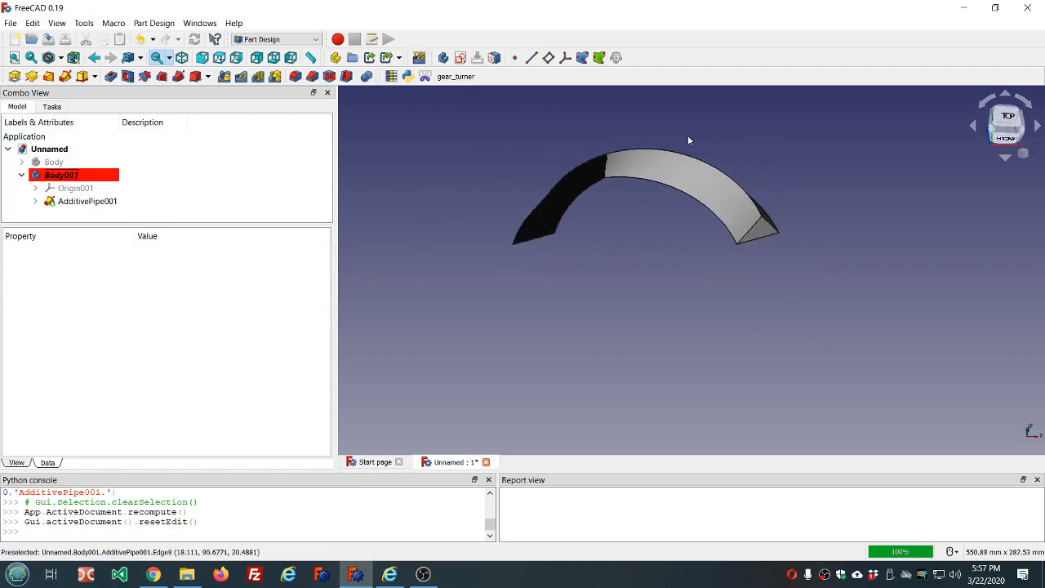
scroll(636, 128, up, 2)
middle_drag(636, 131, 648, 172)
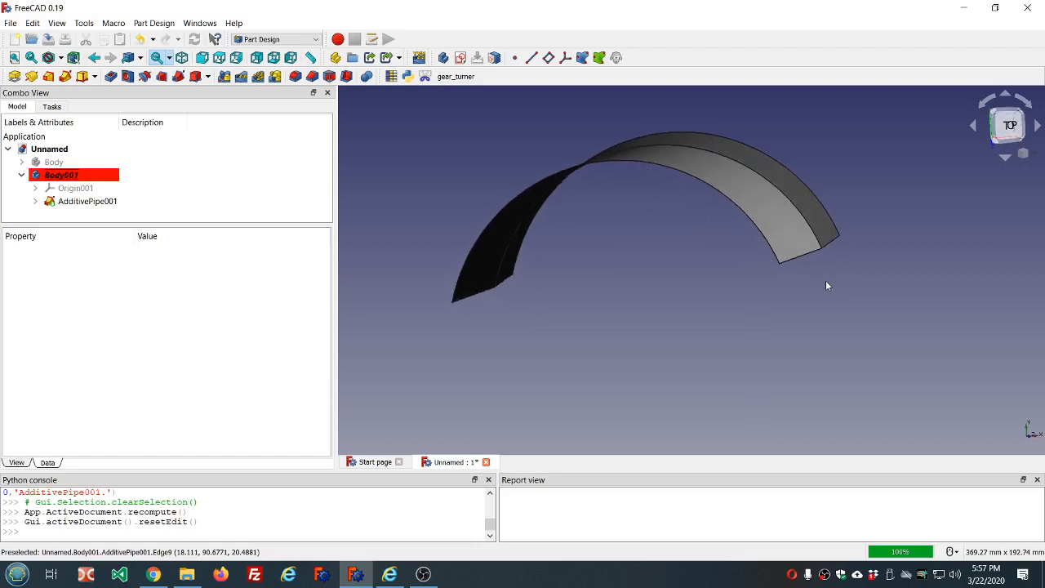
middle_drag(837, 284, 809, 257)
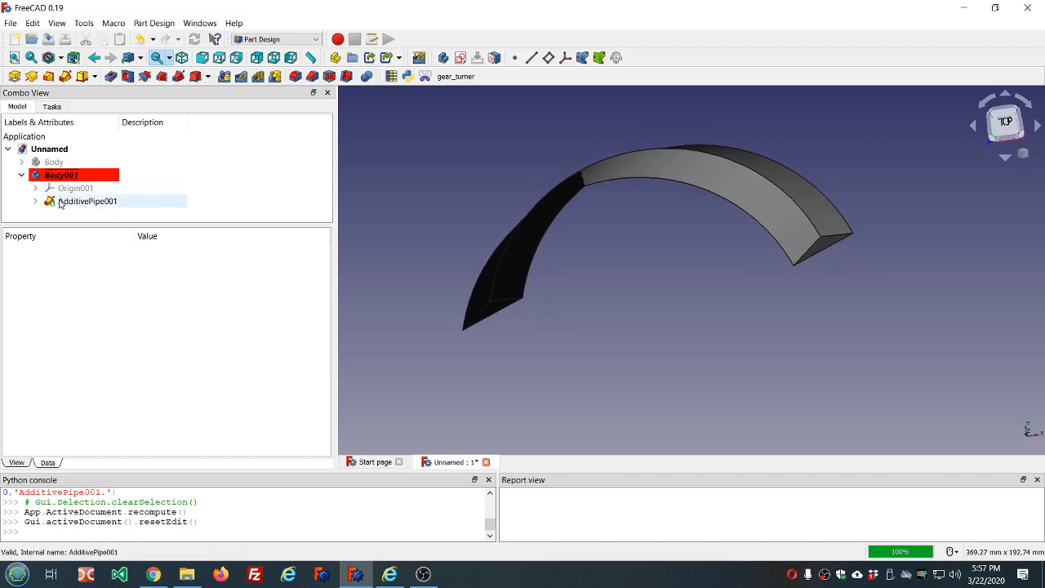
- Make the triangle profile sketch under the additive pipe visible and compare it with the sweep from above
click(35, 201)
click(76, 215)
key(space)
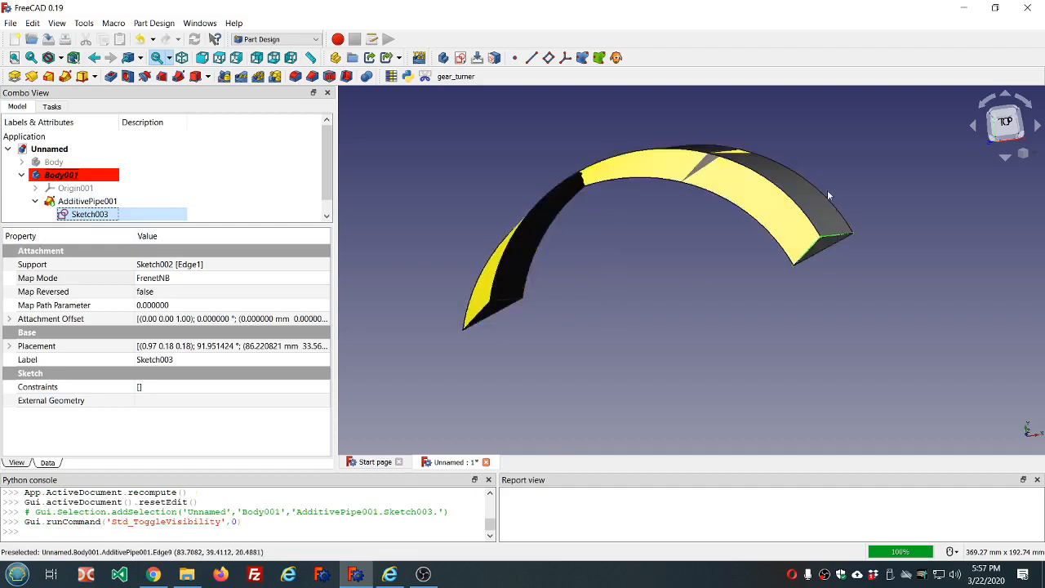
middle_drag(805, 130, 805, 146)
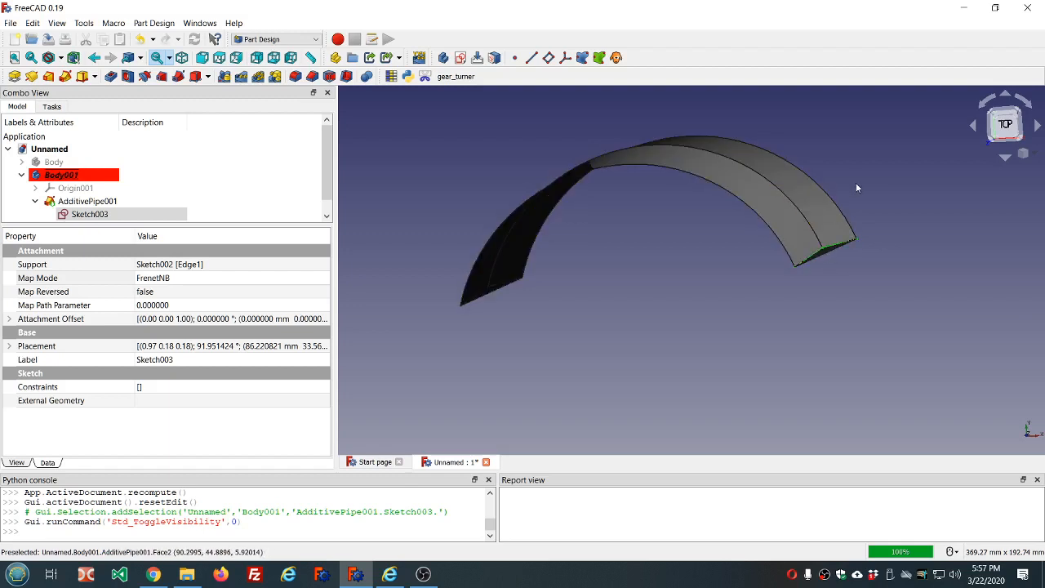
middle_drag(855, 182, 879, 195)
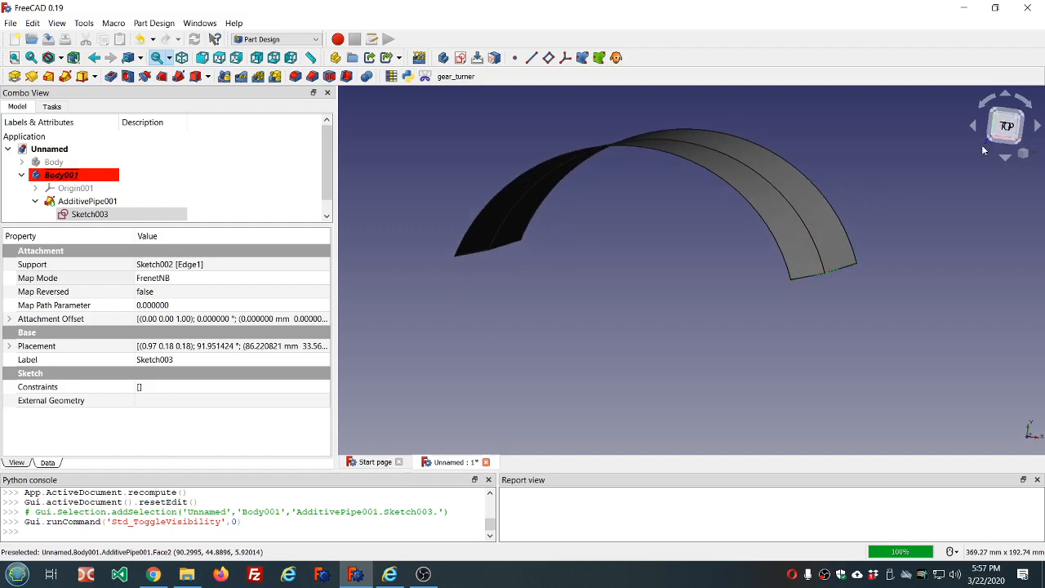
click(1005, 127)
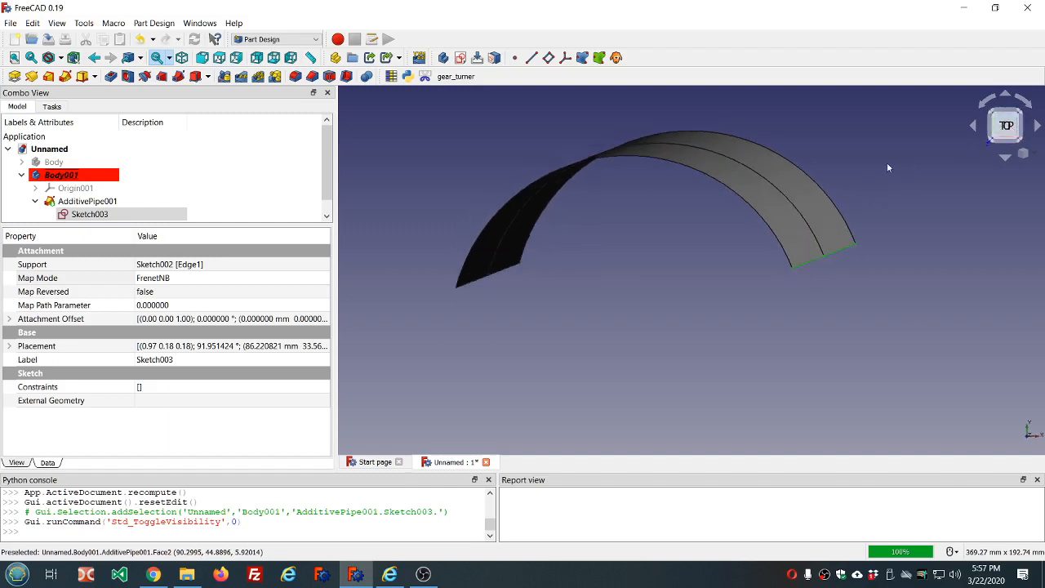
mouse_move(666, 241)
middle_down()
mouse_move(737, 232)
mouse_move(669, 224)
mouse_move(676, 245)
middle_up()
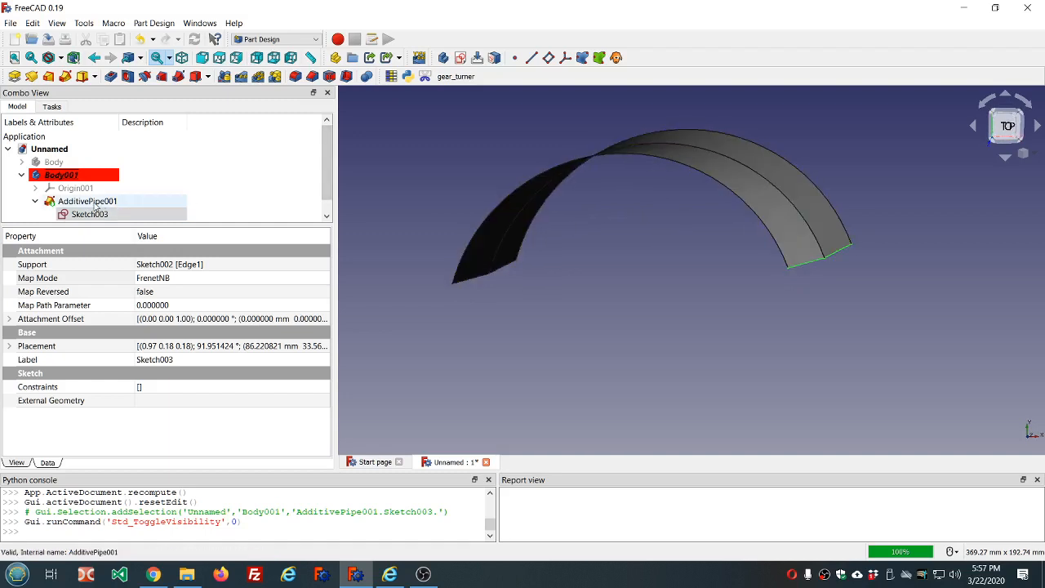
- Set the arc-shaped additive pipe's section orientation mode to Standard and confirm the edit
click(94, 202)
double_click(95, 204)
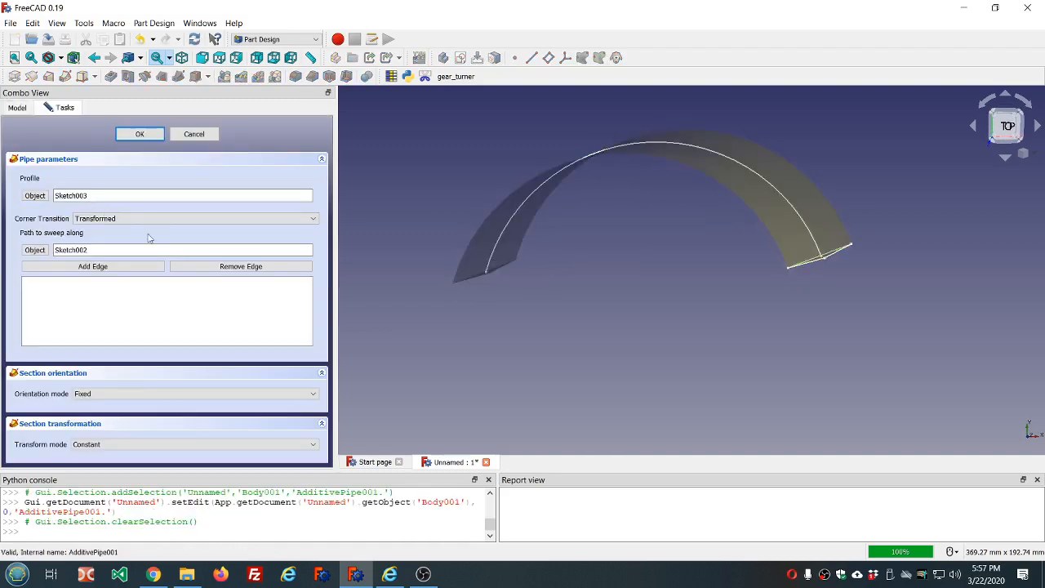
click(312, 395)
click(226, 405)
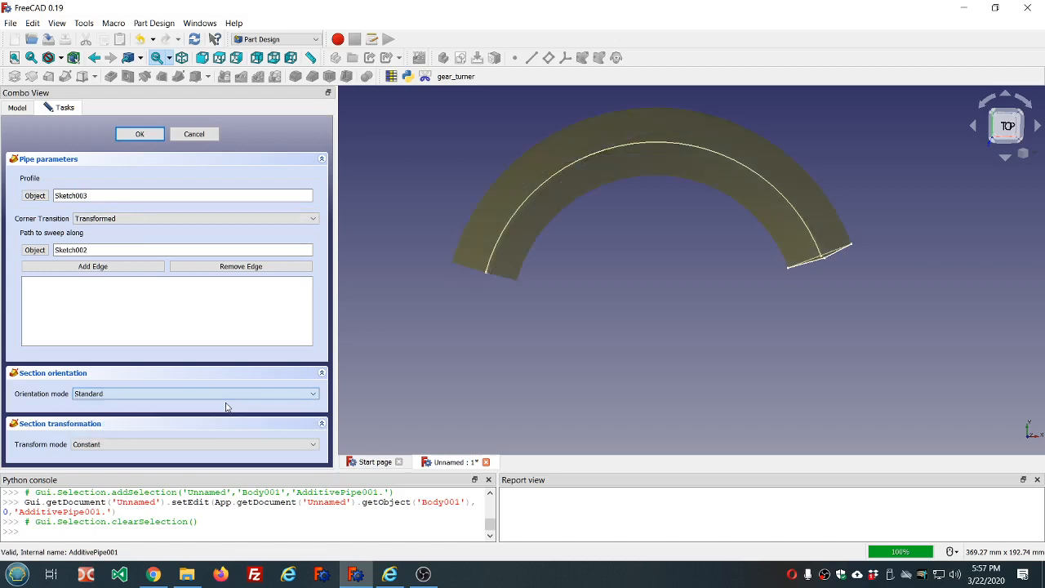
click(139, 133)
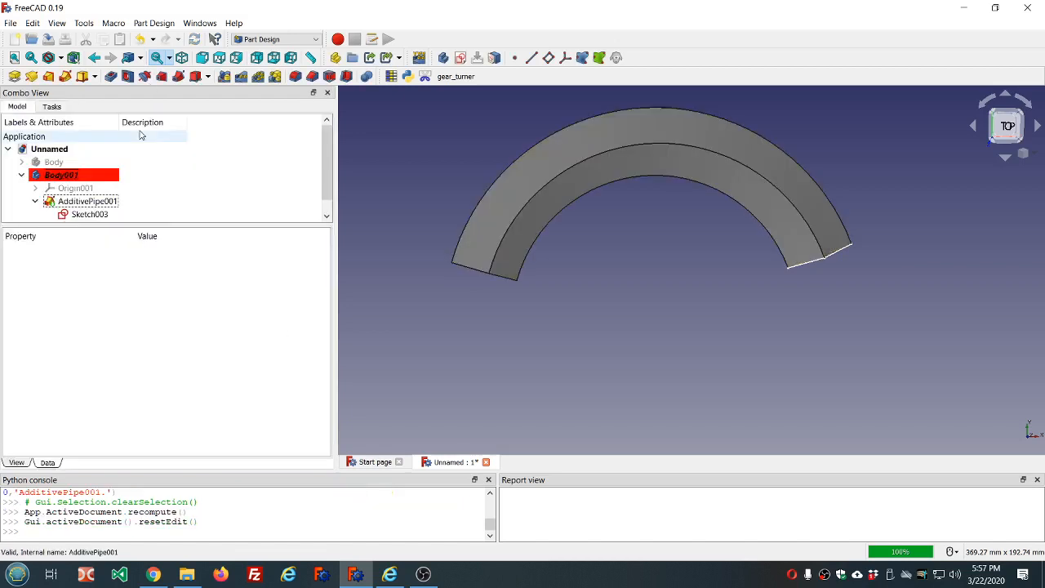
- Try the triangle profile sketch's Map Path Parameter at 0.2, 0.4, 0.5 and 0.7 and compare its positions along the arc
mouse_move(699, 275)
middle_down()
mouse_move(690, 248)
mouse_move(694, 264)
middle_up()
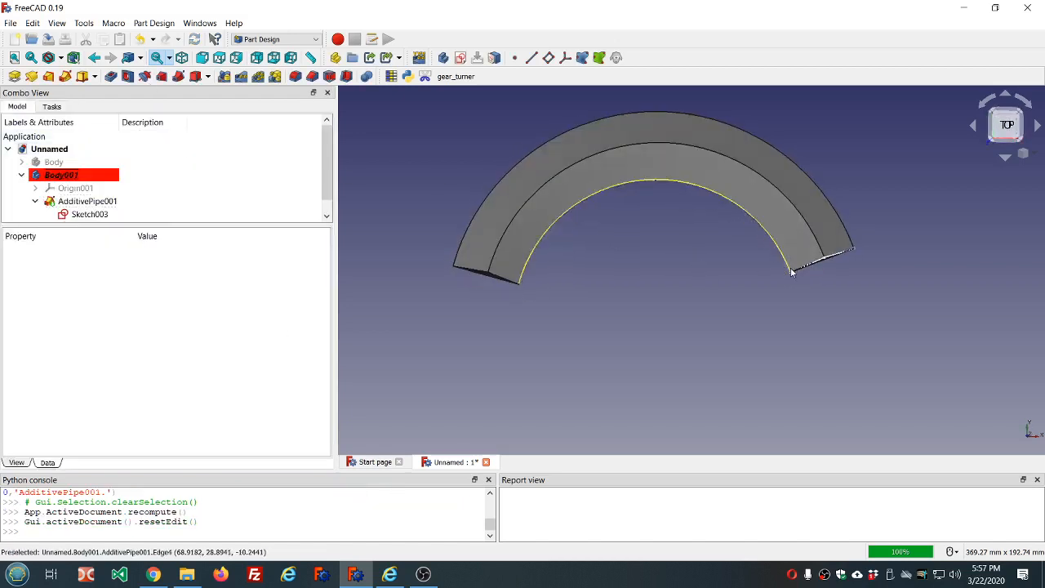
click(86, 214)
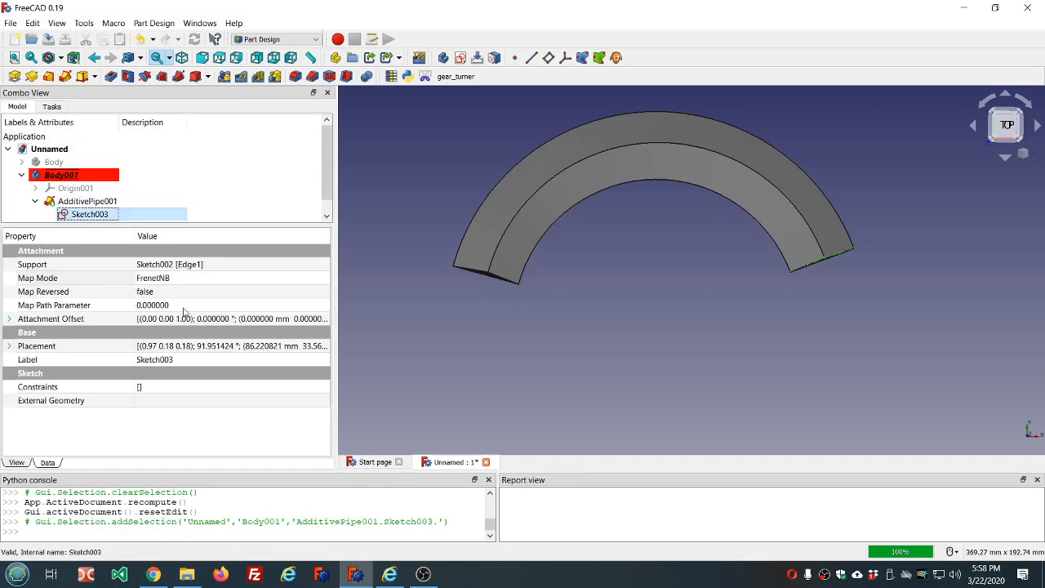
click(191, 303)
text(.2)
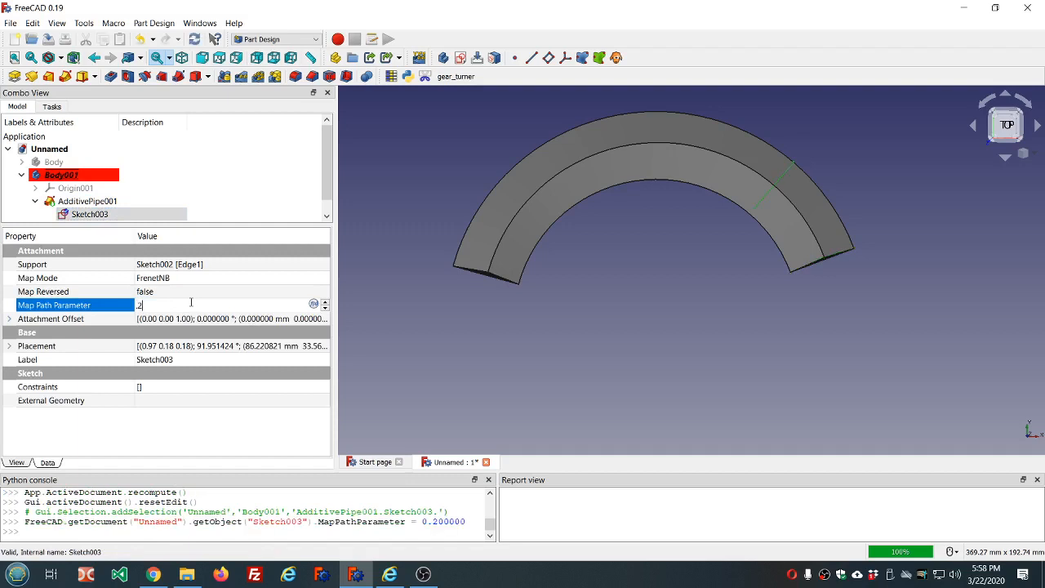
text(.4)
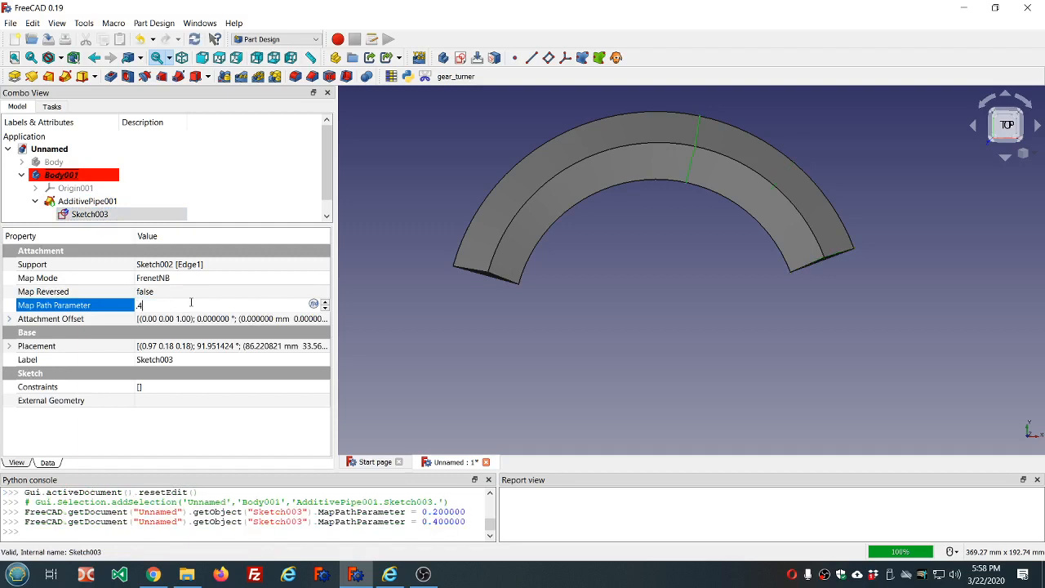
text(.5)
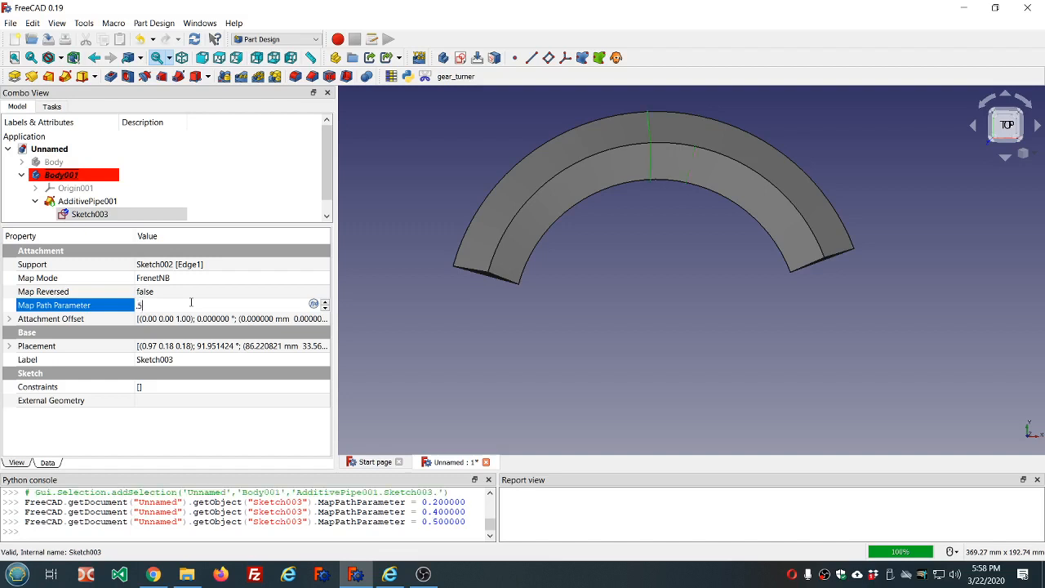
text(.7)
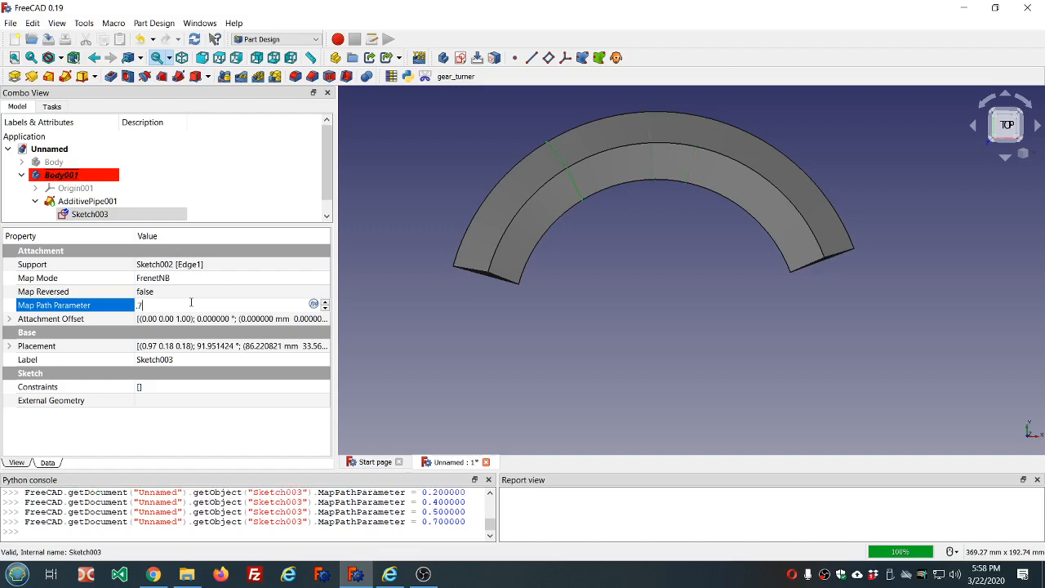
middle_drag(612, 252, 602, 216)
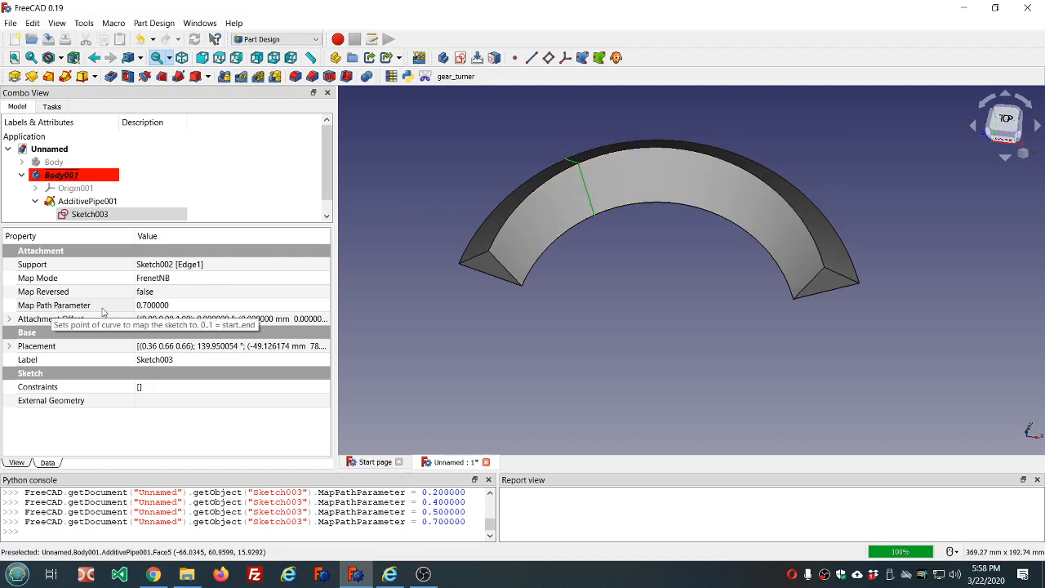
- Step the profile sketch's Map Path Parameter up and down in whole units, through values such as 1.7, -0.3 and -1.3
click(180, 306)
scroll(179, 304, up, 1)
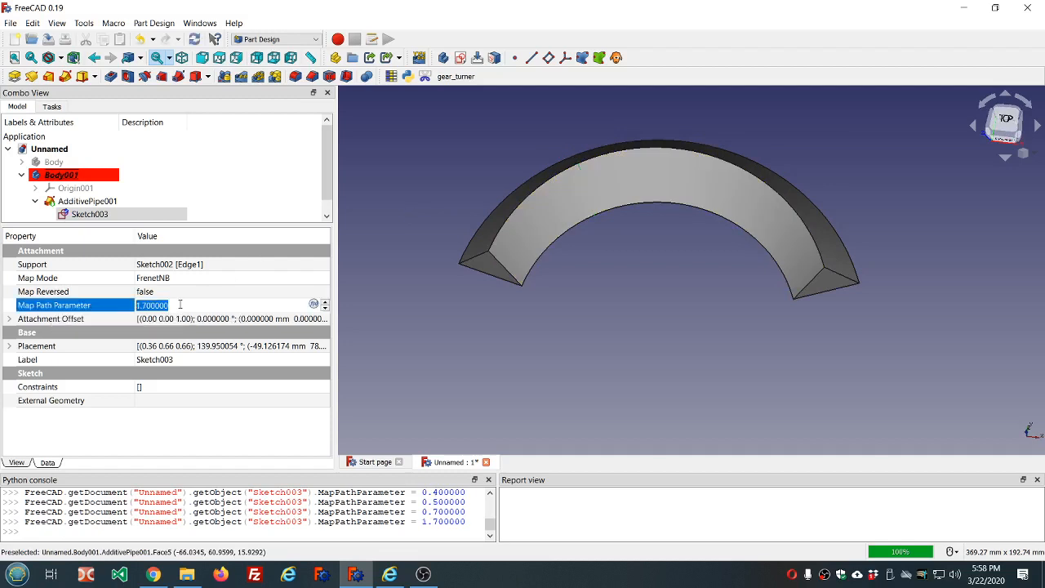
scroll(180, 304, down, 1)
scroll(180, 304, down, 1)
scroll(180, 304, up, 1)
scroll(180, 304, down, 2)
scroll(179, 304, up, 2)
scroll(180, 305, down, 2)
scroll(179, 304, down, 1)
scroll(179, 305, up, 1)
scroll(180, 304, up, 2)
scroll(180, 305, down, 3)
scroll(179, 304, up, 2)
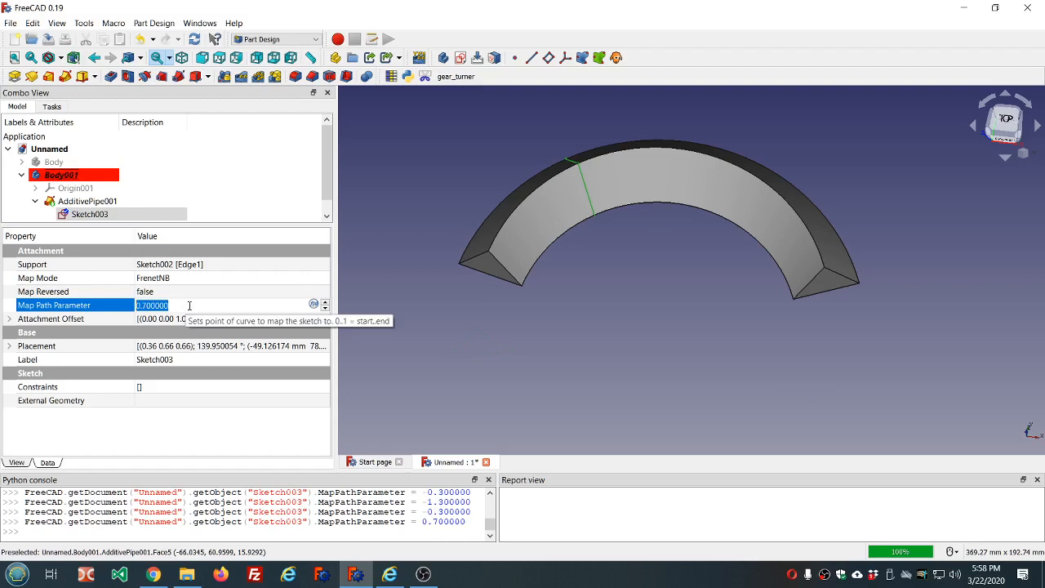
- Set the triangle profile sketch's Map Path Parameter to 0 and finally to 1, moving the profile to the path's other end
text(0)
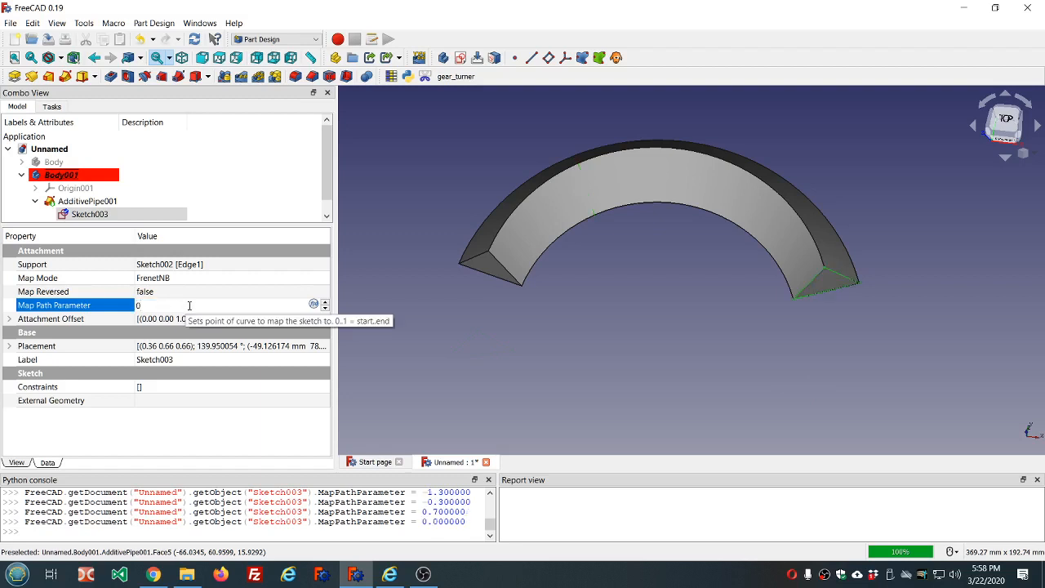
text(1)
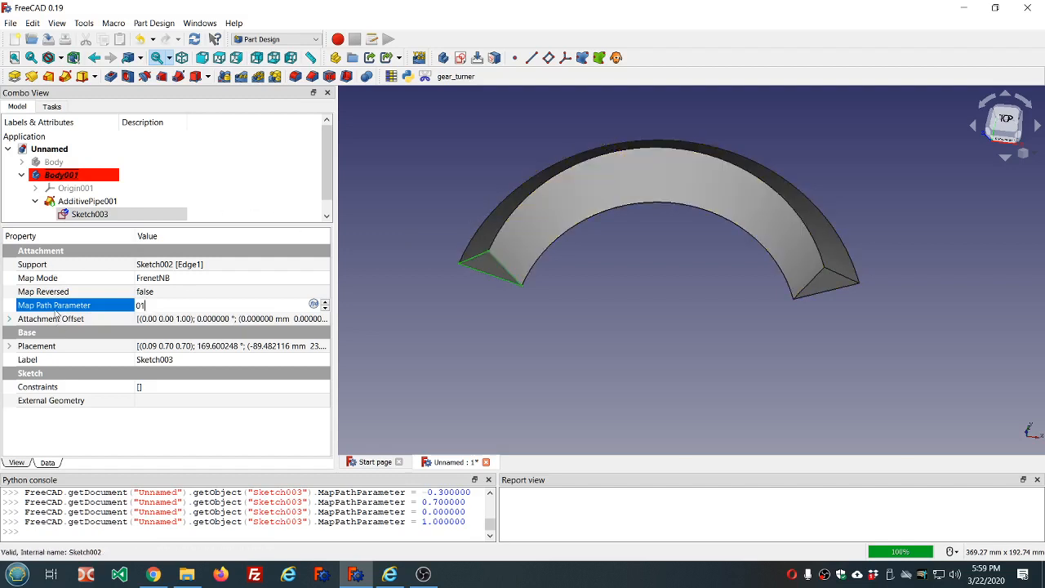
- Examine the profile sketch's full property list including hidden properties, and return to the short list
right_click(50, 266)
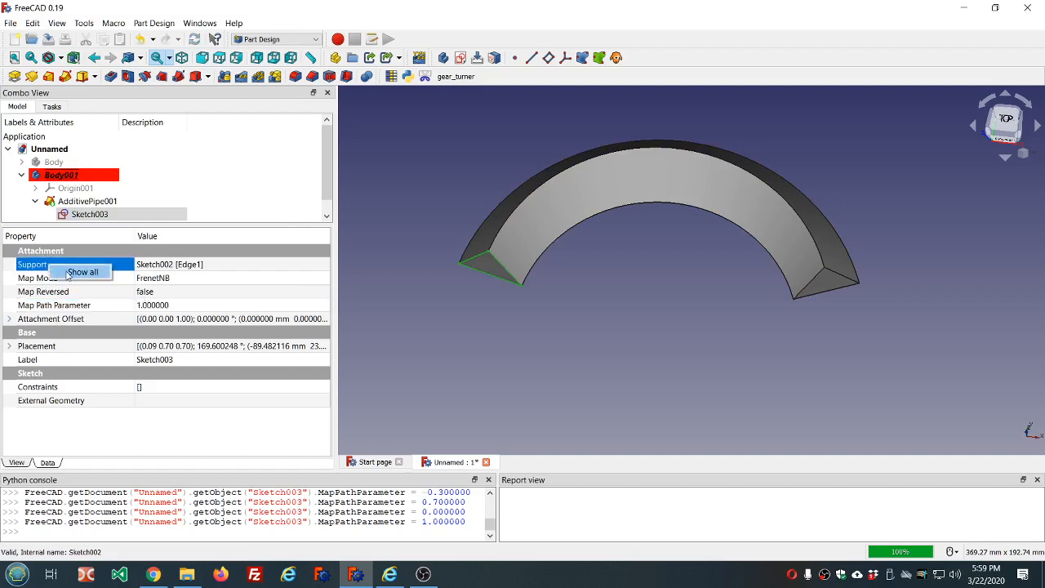
click(69, 274)
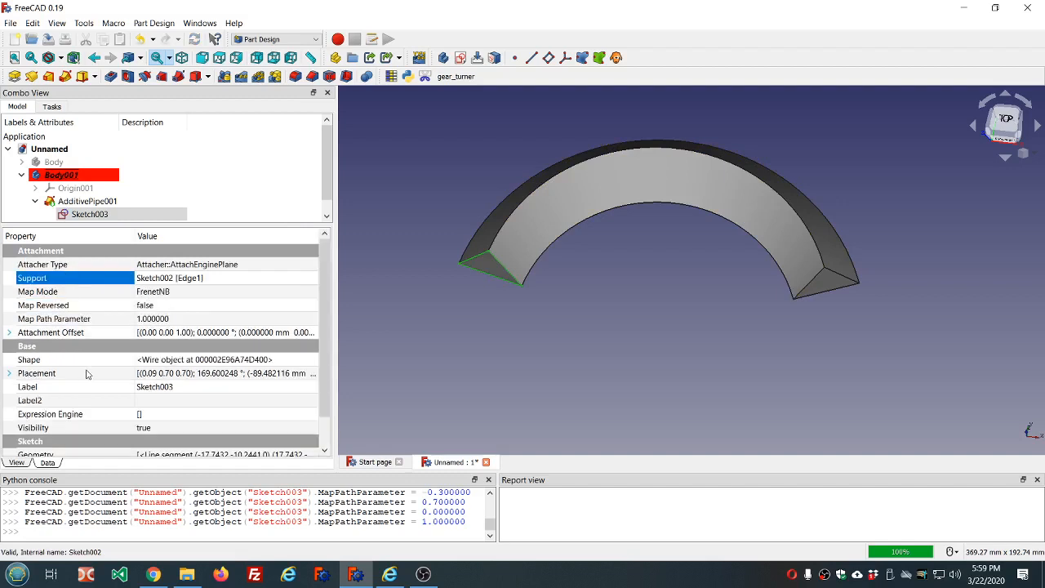
scroll(87, 374, down, 1)
scroll(87, 374, up, 1)
right_click(65, 281)
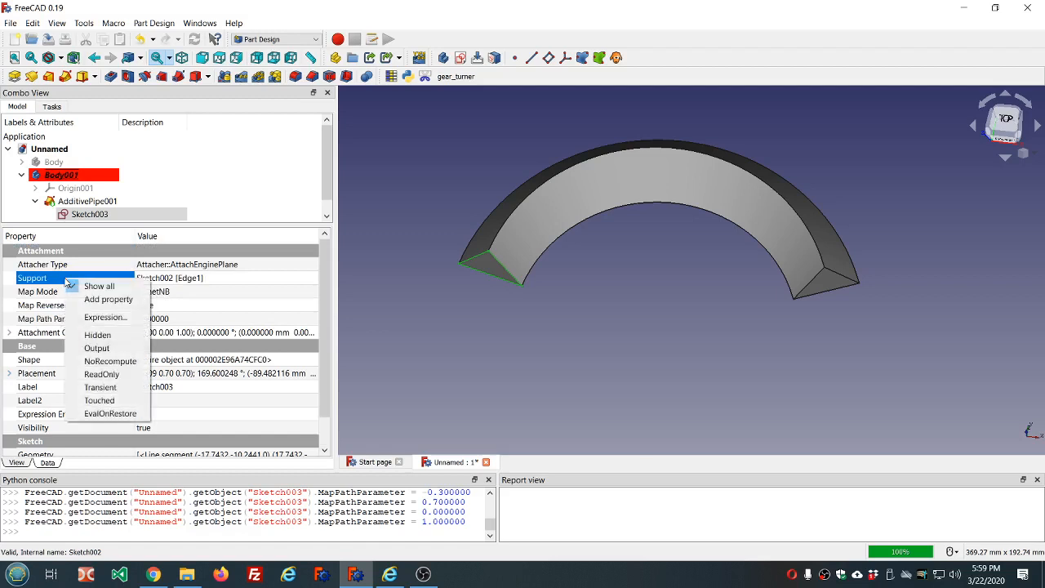
click(93, 287)
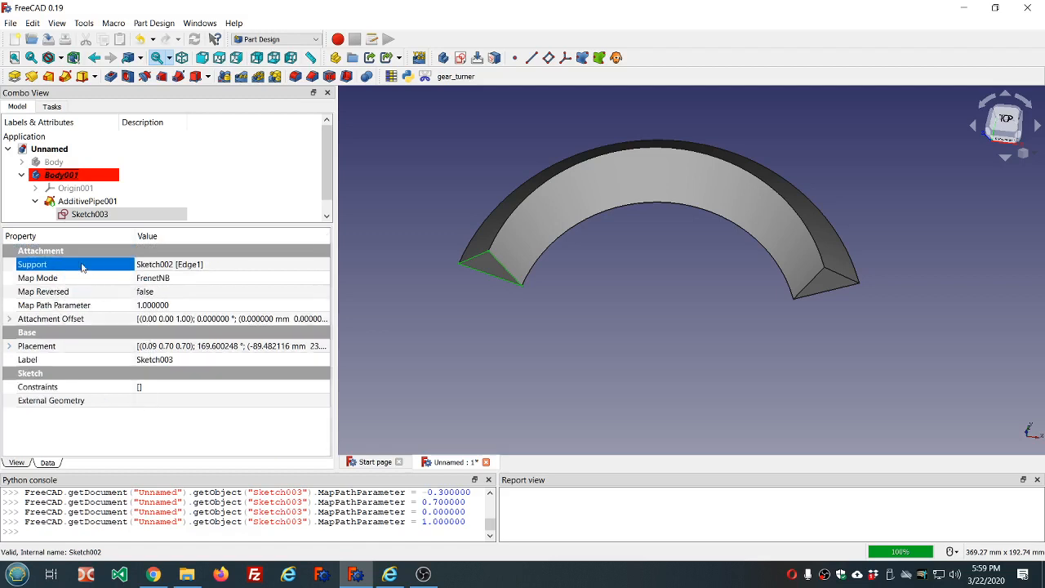
right_click(81, 268)
click(99, 275)
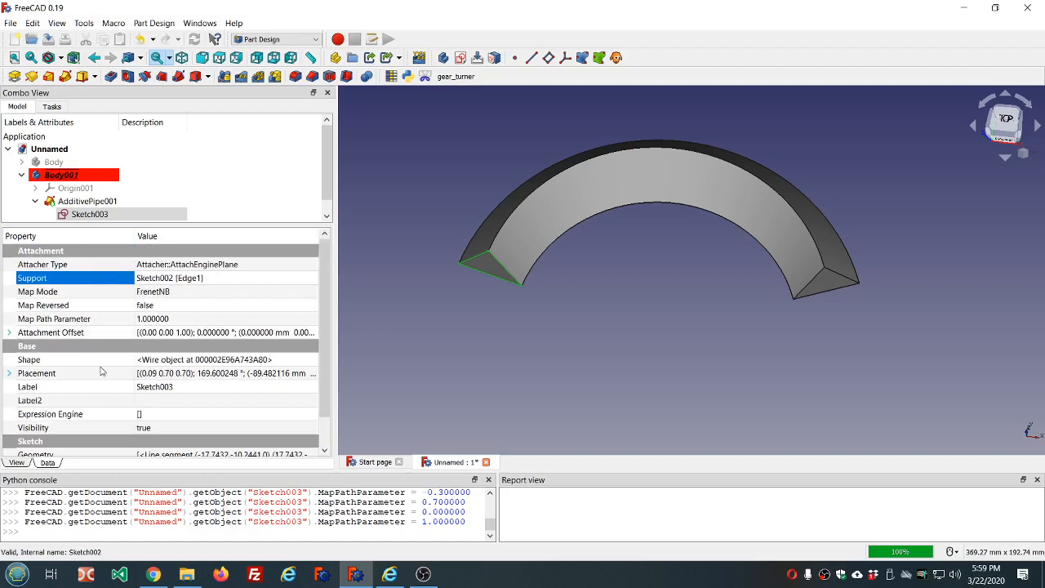
scroll(100, 371, down, 1)
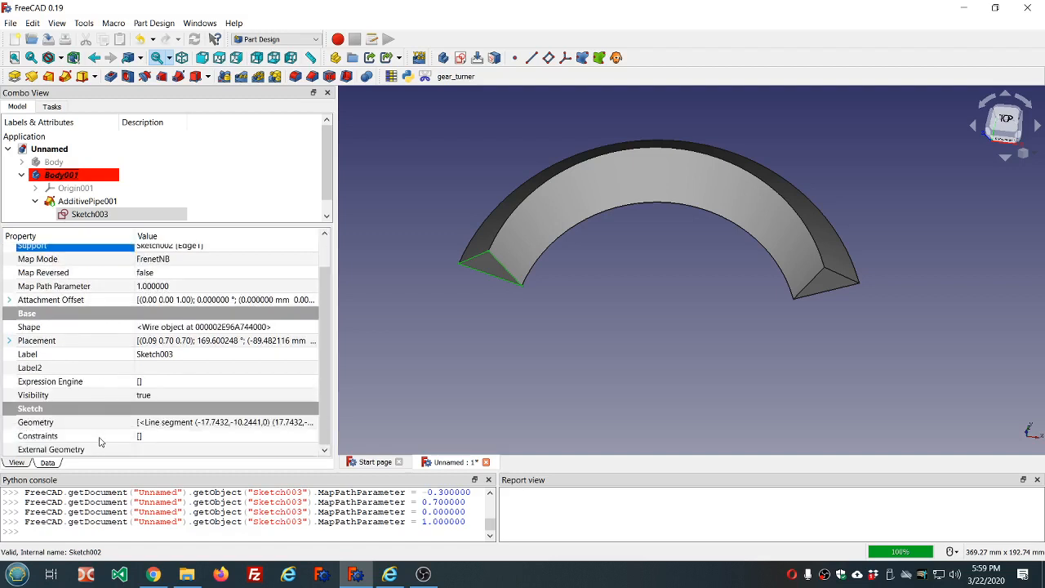
right_click(87, 261)
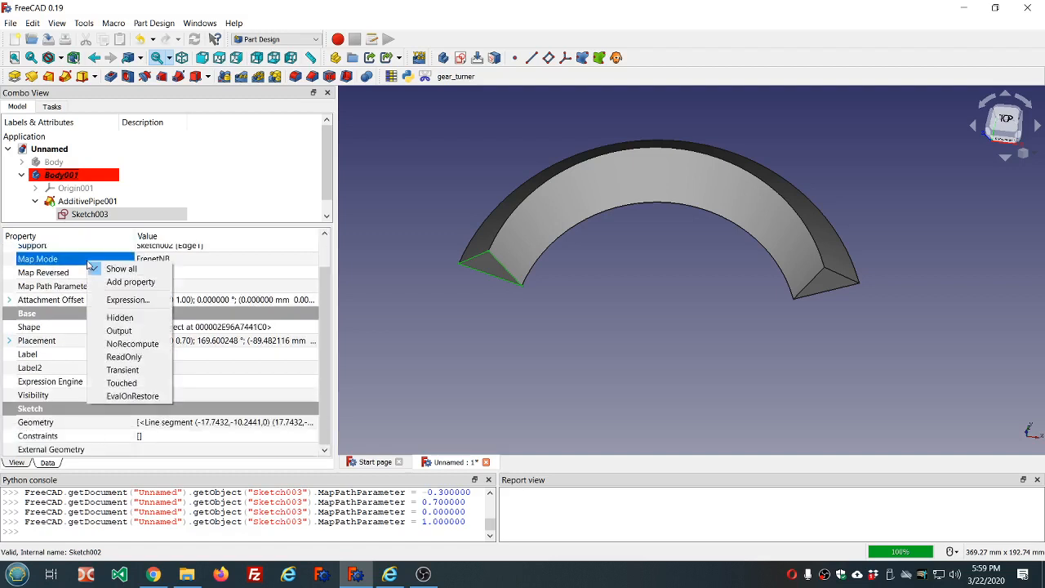
click(103, 270)
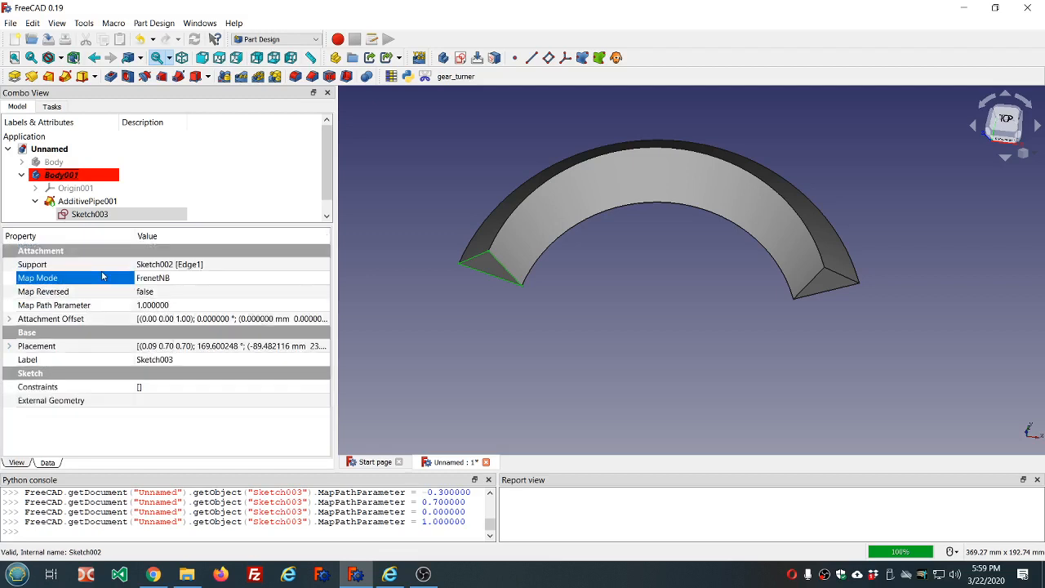
- Set the arc-shaped additive pipe's section orientation mode to Frenet and confirm the edit
click(407, 285)
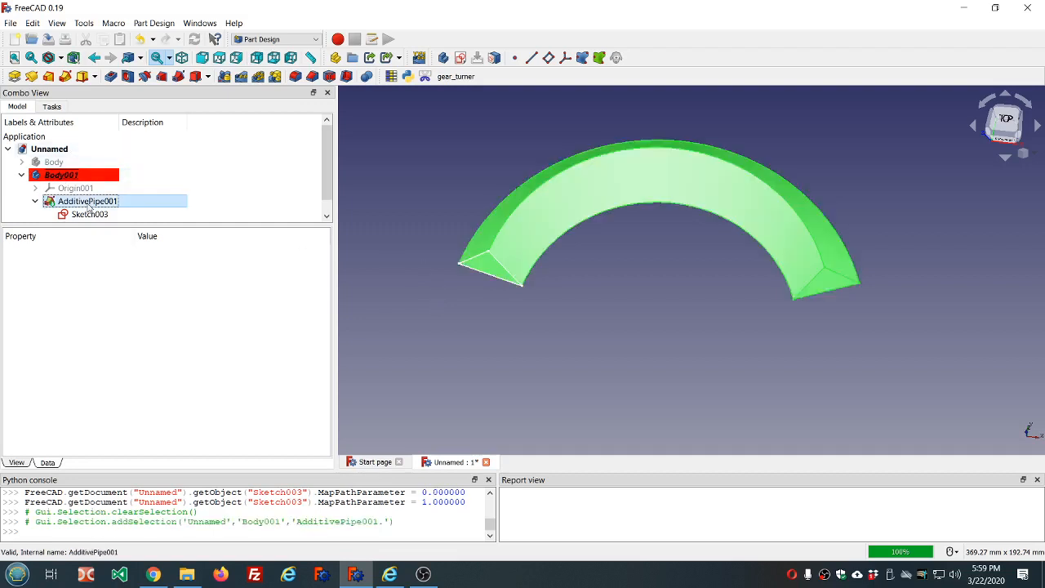
double_click(87, 202)
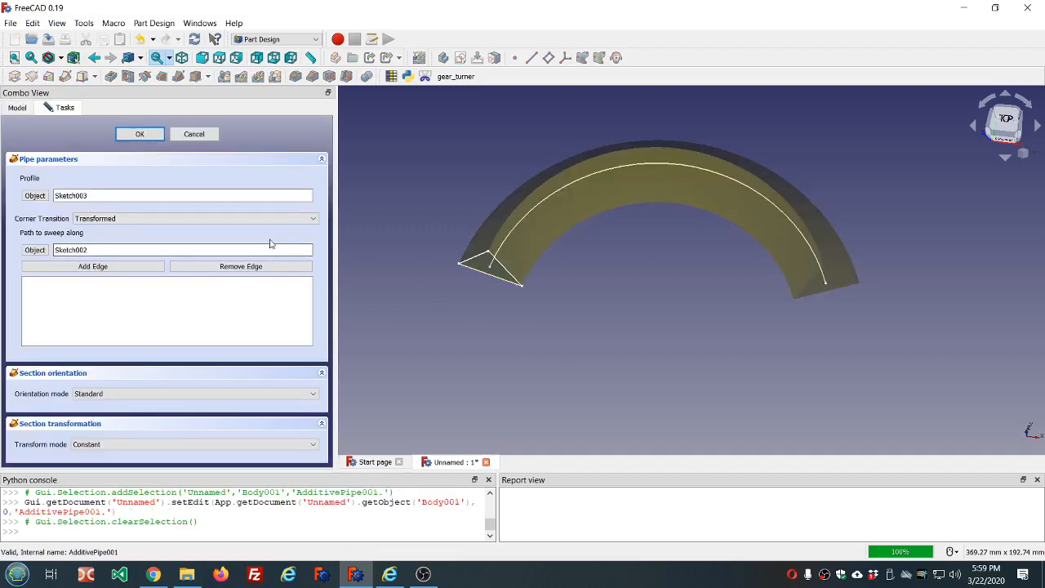
click(317, 392)
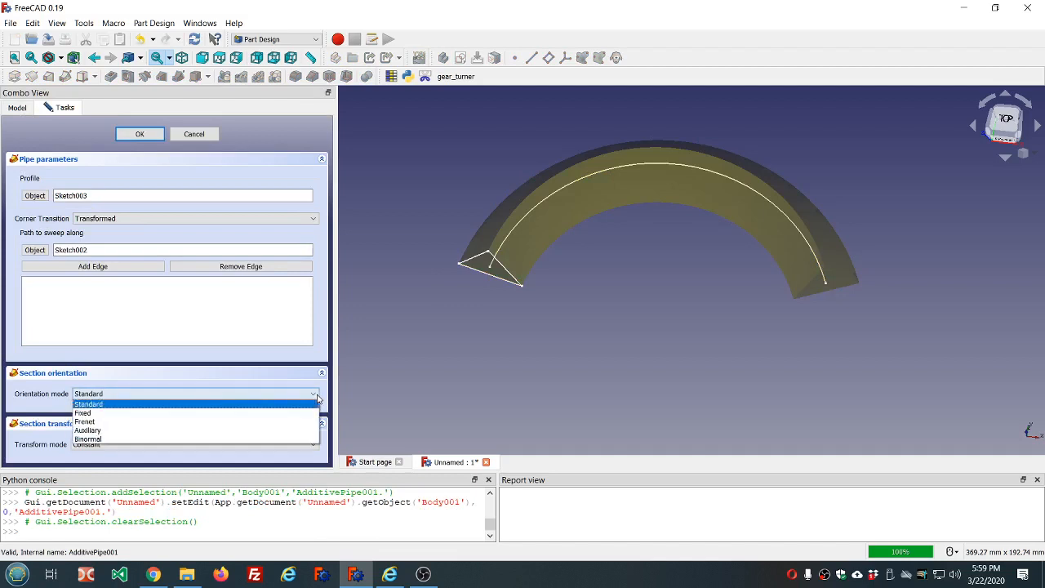
click(216, 422)
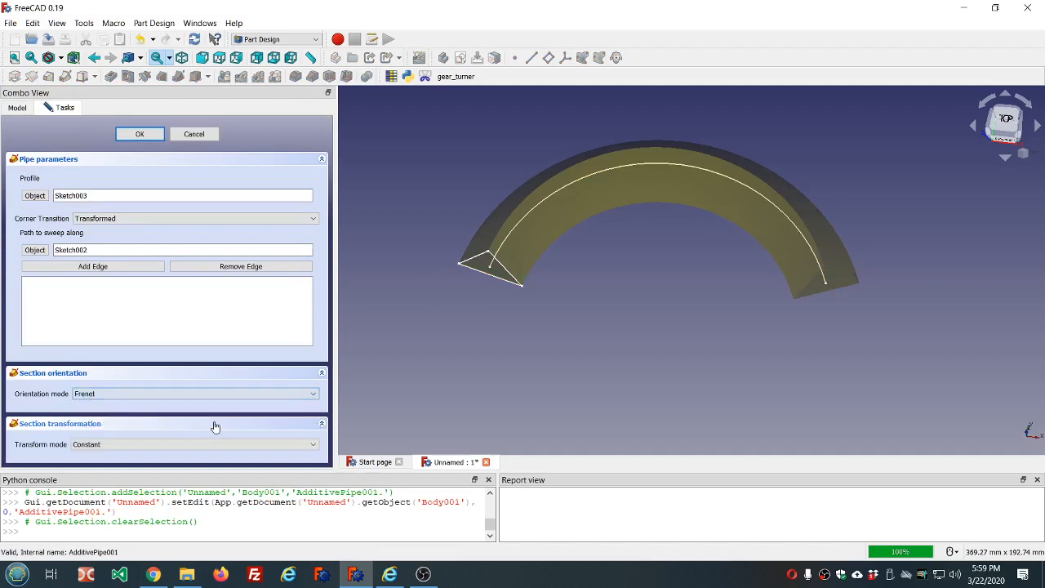
click(140, 134)
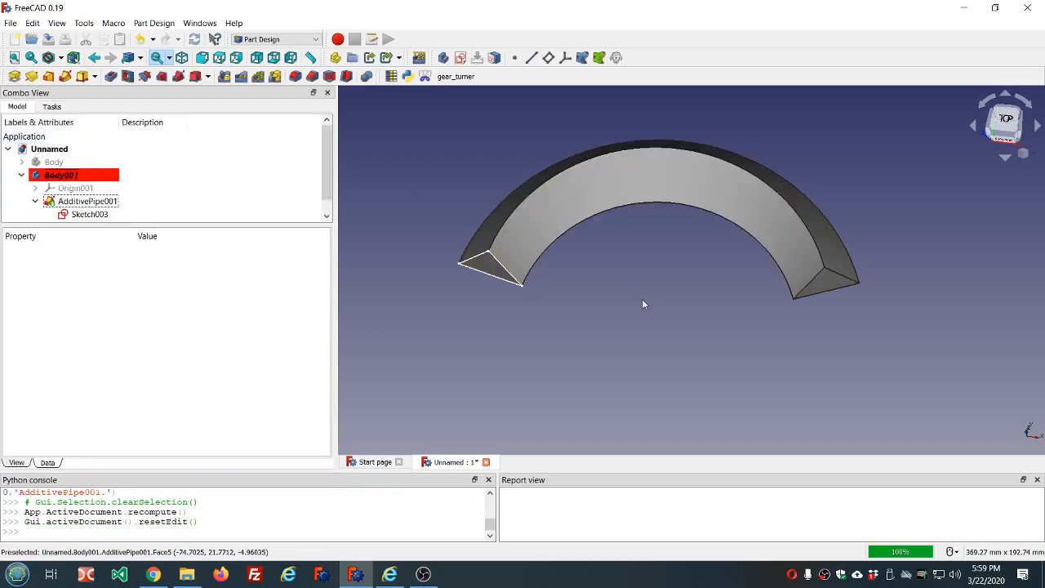
- Inspect the Frenet-oriented pipe and its profile sketch at the arc's end from above, the front and oblique angles
key(1)
middle_drag(631, 236, 649, 300)
middle_drag(713, 290, 692, 250)
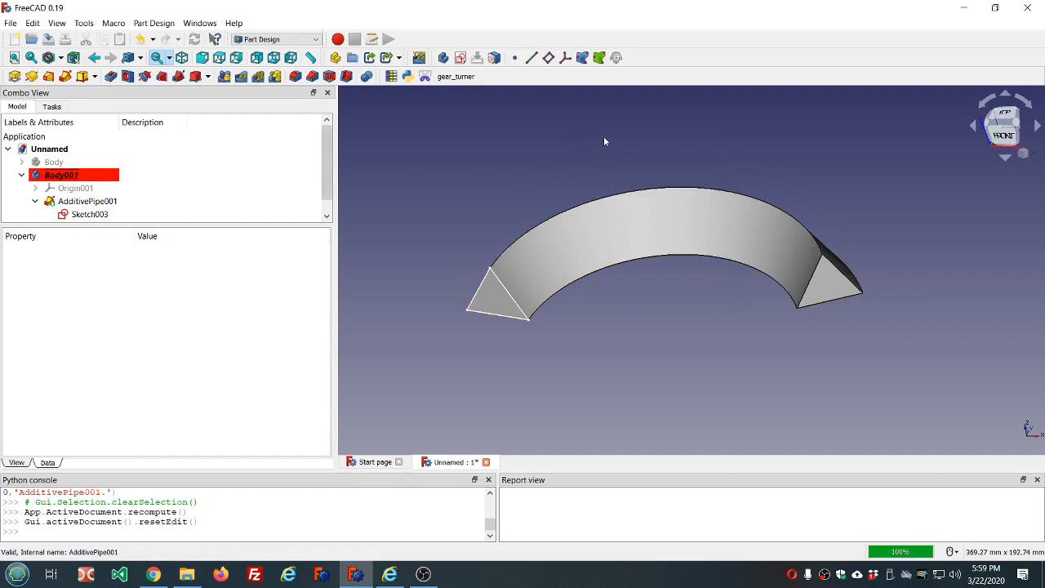
middle_drag(604, 142, 648, 191)
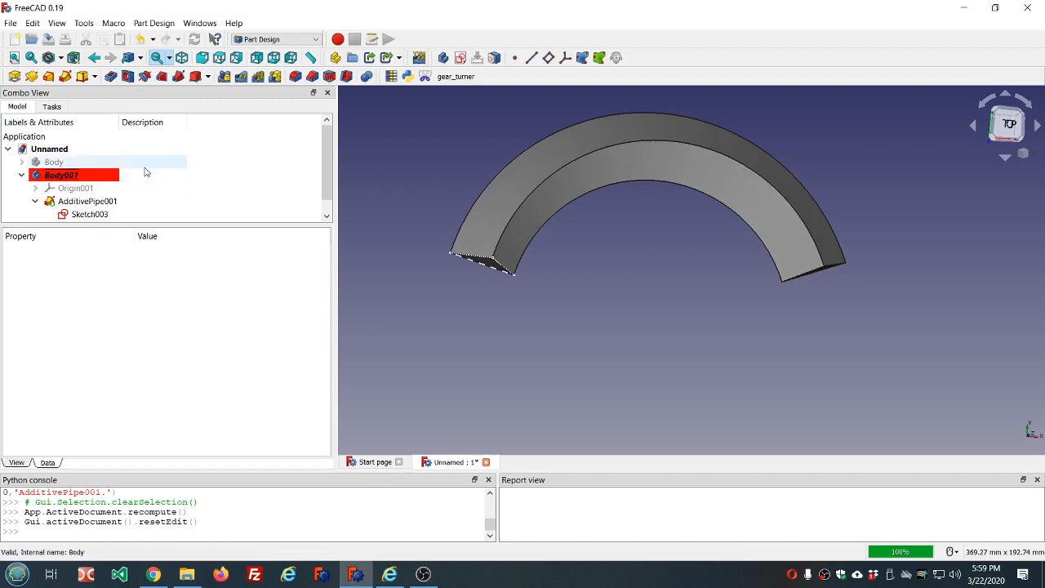
scroll(196, 171, down, 1)
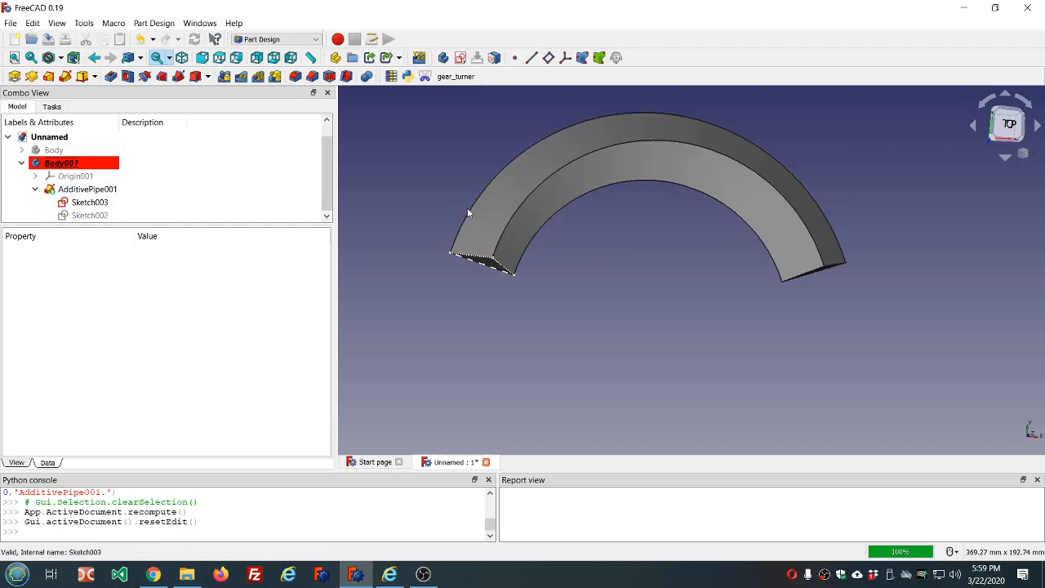
scroll(522, 312, down, 5)
scroll(558, 261, up, 6)
middle_drag(602, 338, 594, 306)
scroll(547, 320, down, 3)
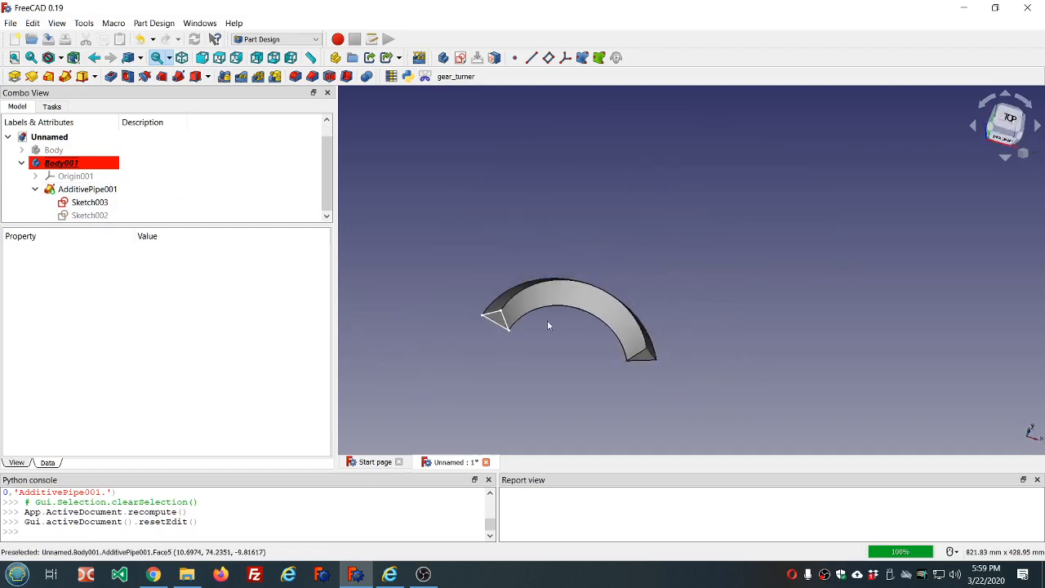
- Hide the body containing the arc-shaped pipe and create a new empty body, dismissing the base feature warning
click(73, 163)
key(space)
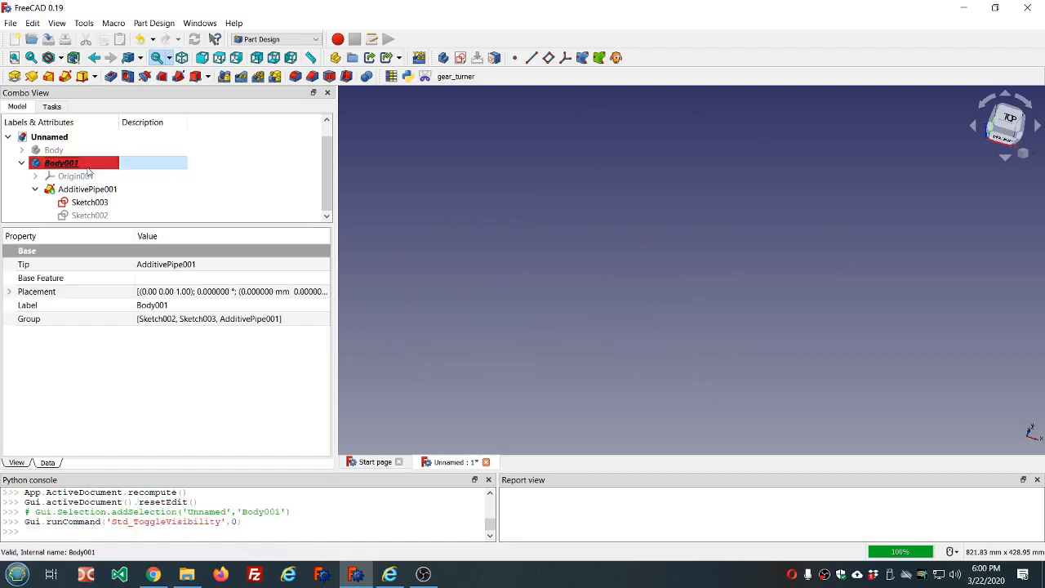
click(442, 57)
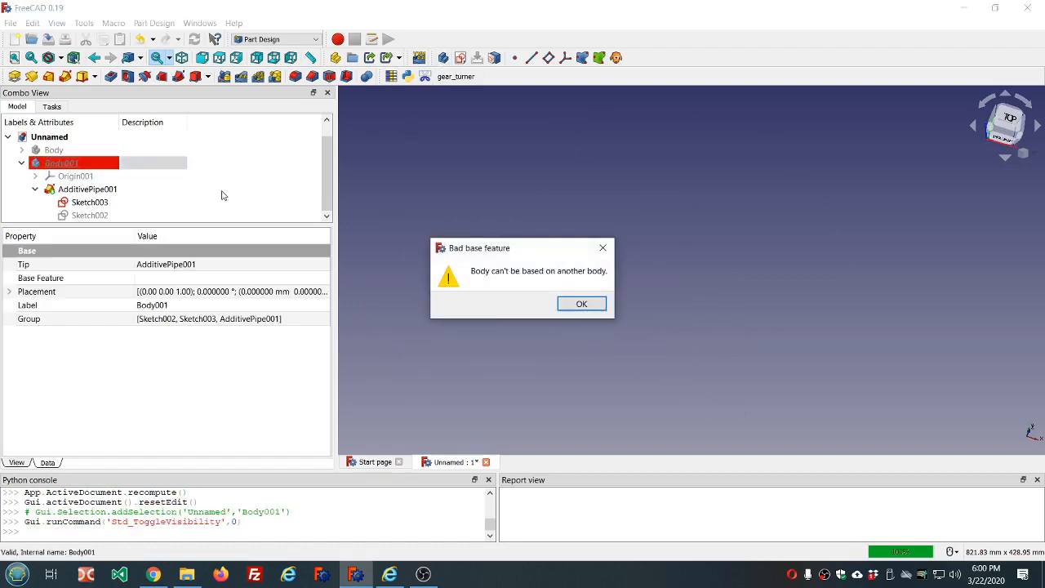
click(599, 305)
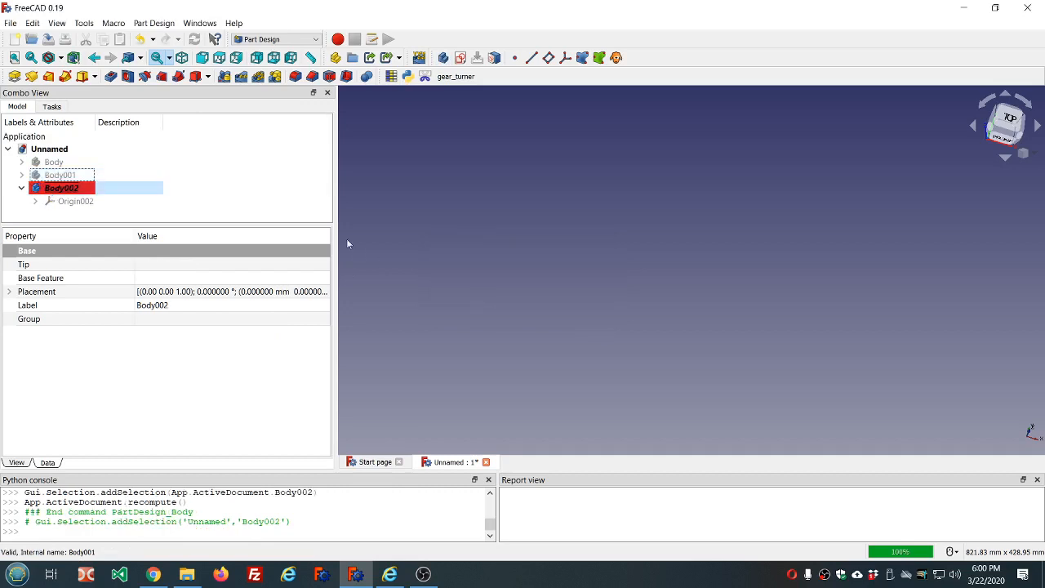
- Start a sketch on the new body's XY plane and draw an equilateral triangle centred on the origin, with one corner at about (-23, 12.6) mm
click(459, 57)
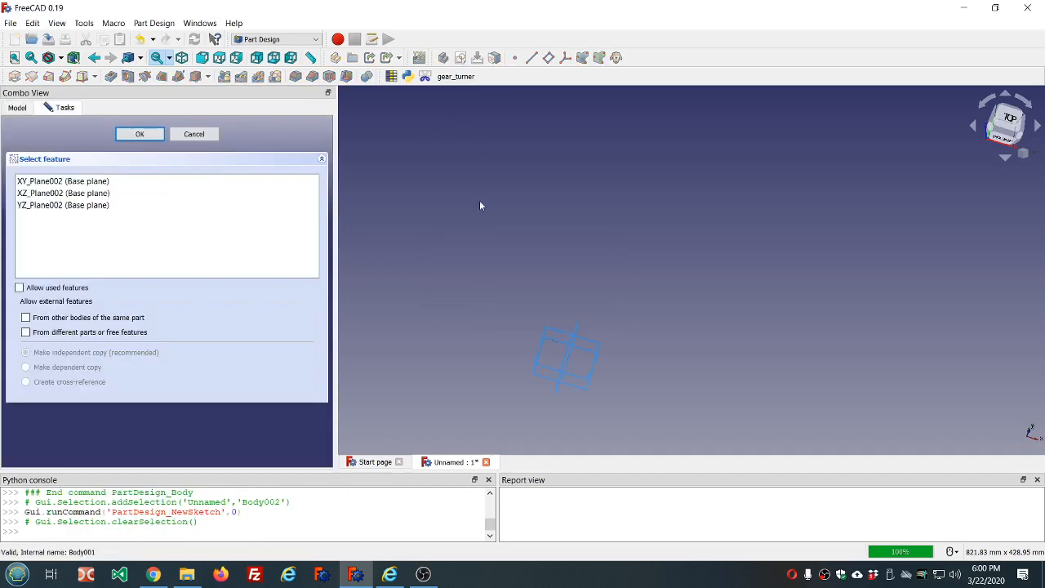
click(122, 181)
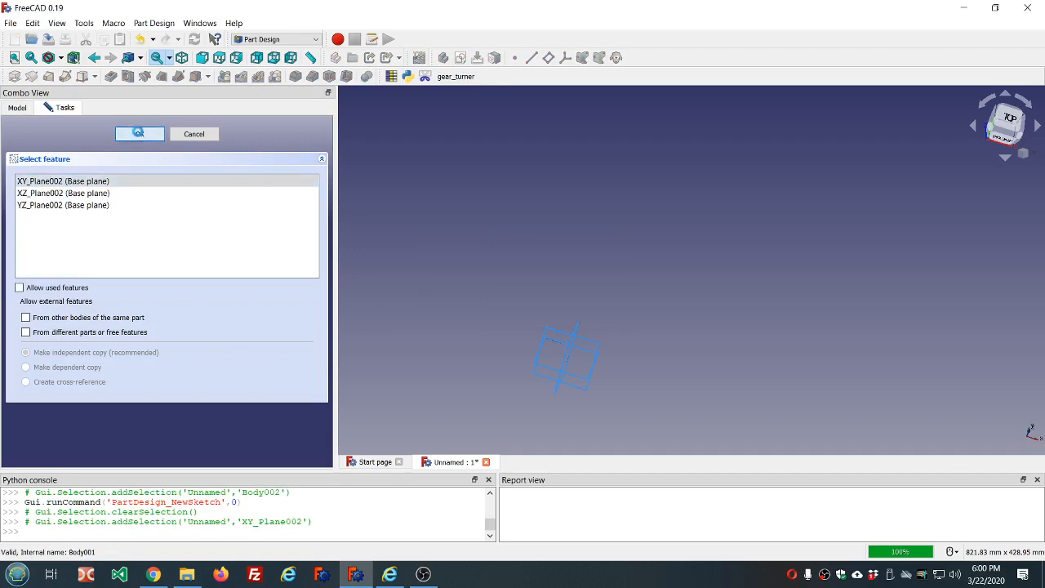
click(139, 133)
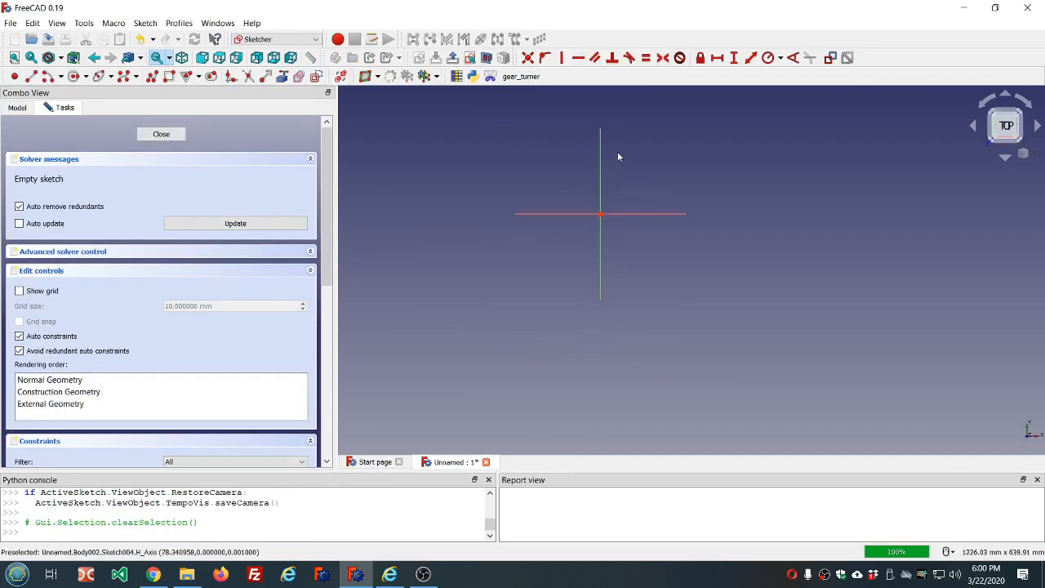
click(186, 75)
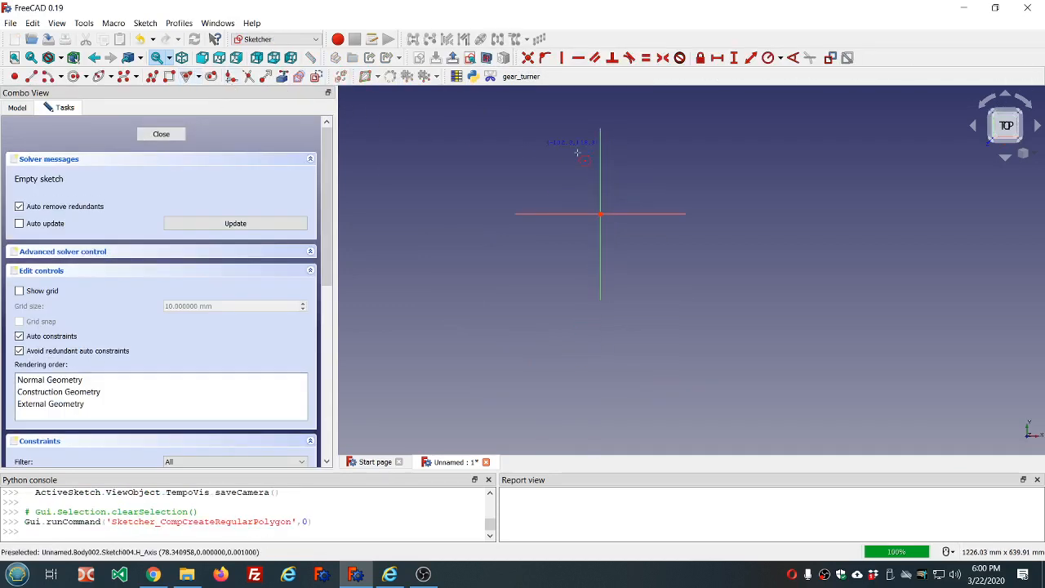
click(601, 214)
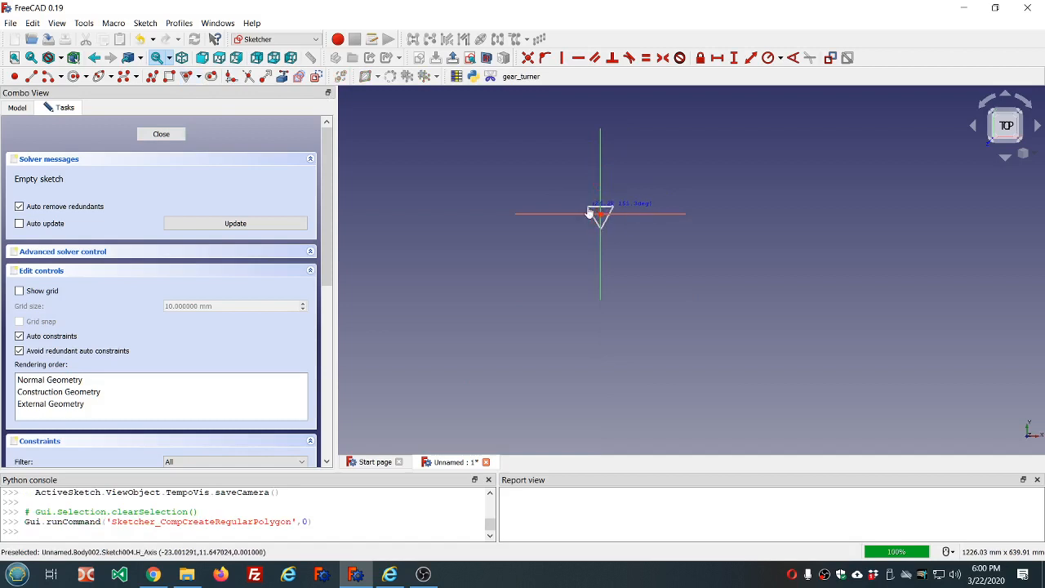
click(590, 212)
scroll(589, 214, up, 5)
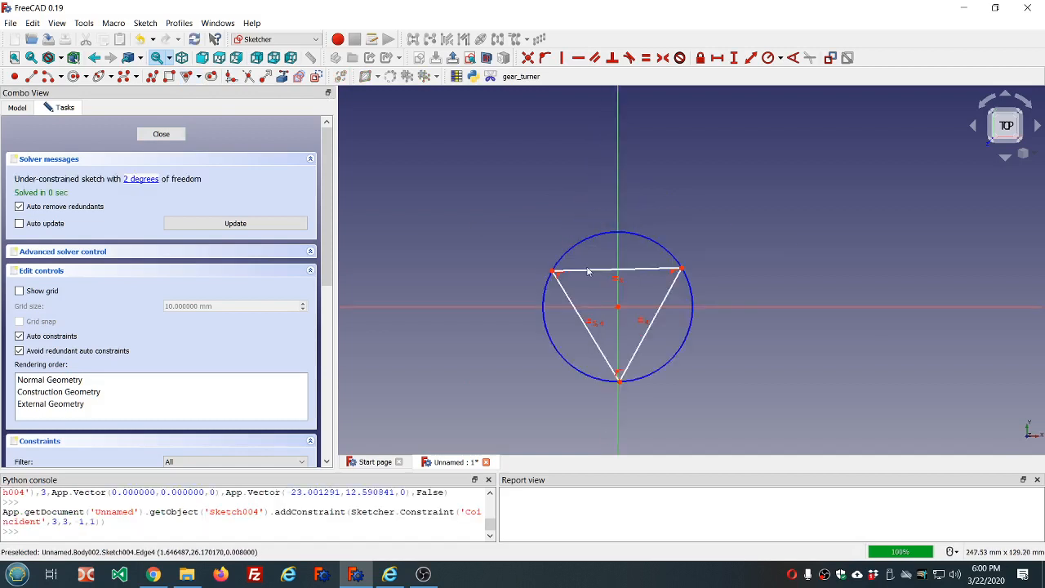
- Shrink and rotate the triangle by moving that corner to about (-7.8, 11.5) mm, constrain its left edge vertical, and close the sketch
drag(555, 272, 596, 275)
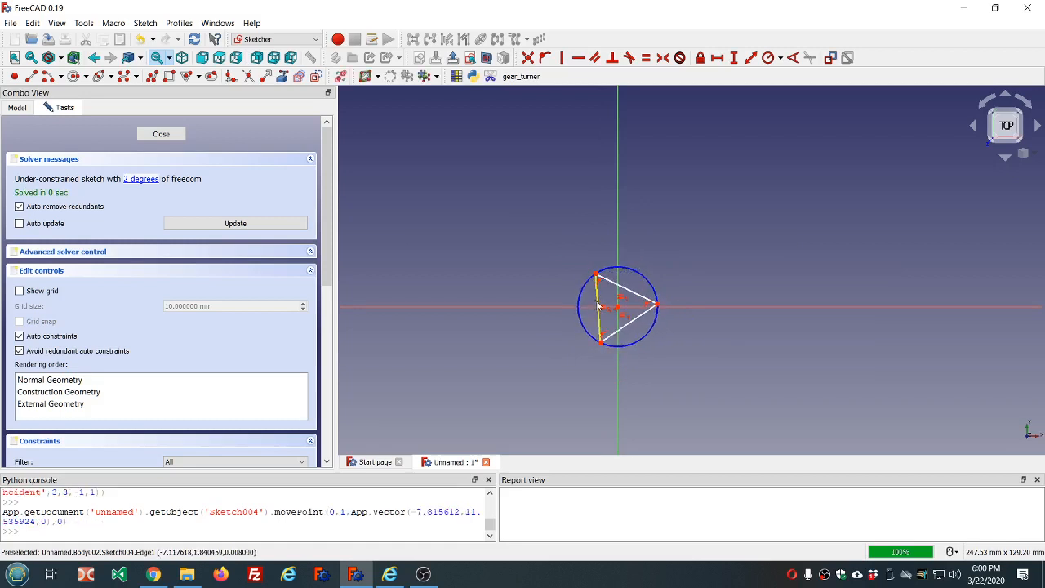
click(598, 306)
click(561, 58)
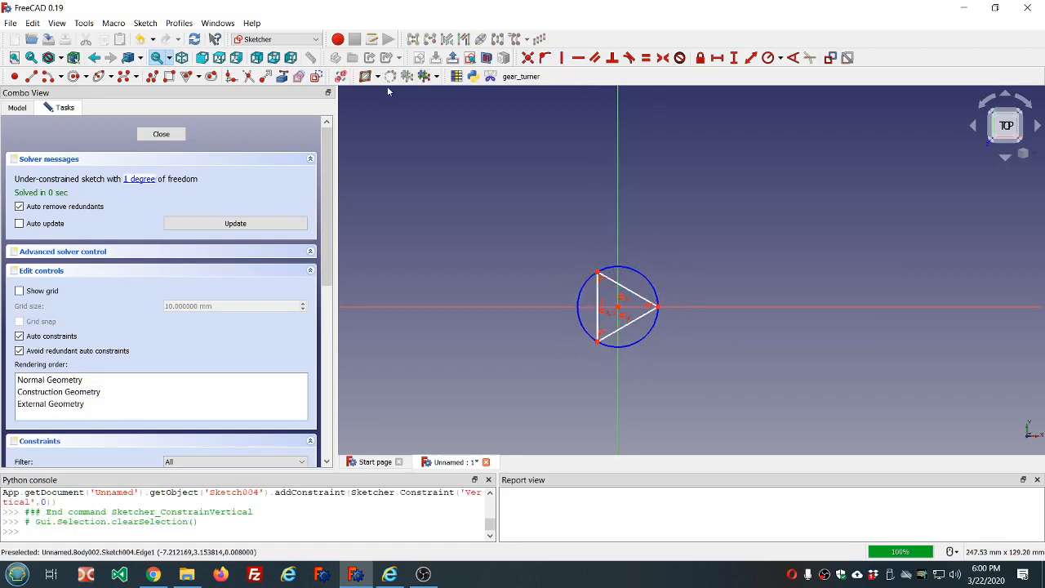
click(161, 134)
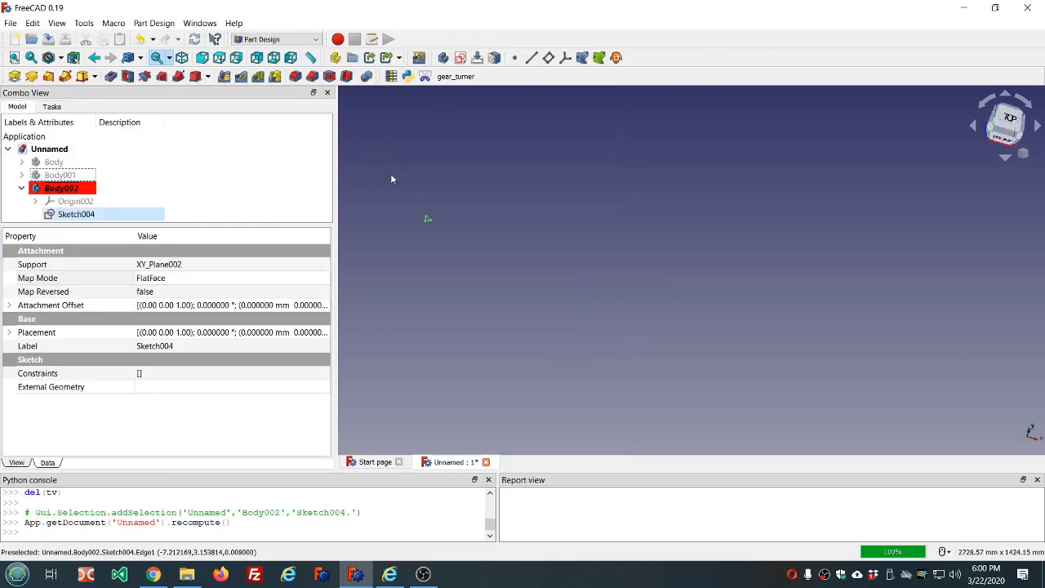
- Switch to the Part workbench and create a right-handed helix primitive with 1 mm pitch, 2 mm height and 1 mm radius
click(277, 39)
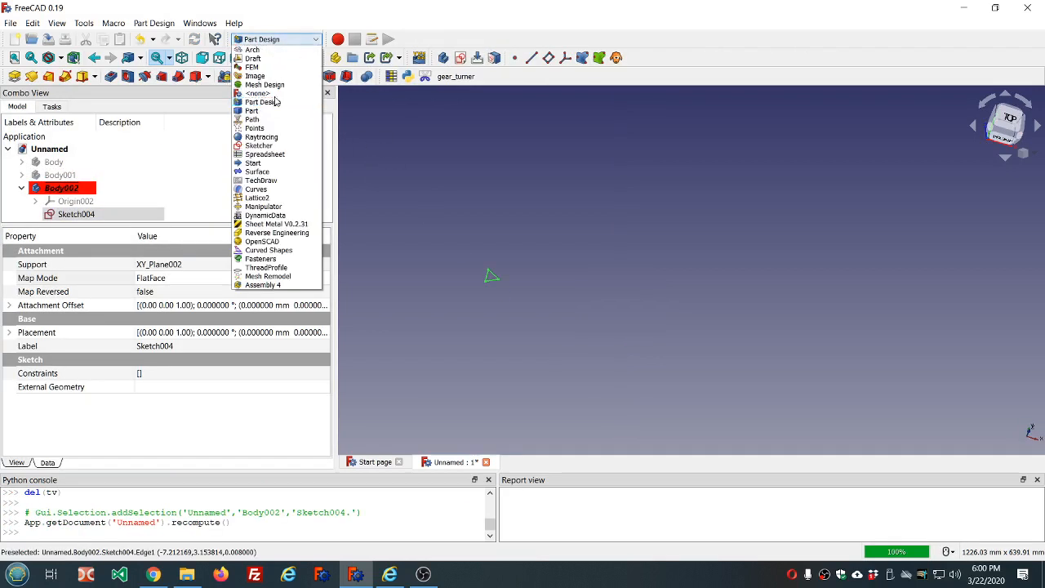
click(275, 111)
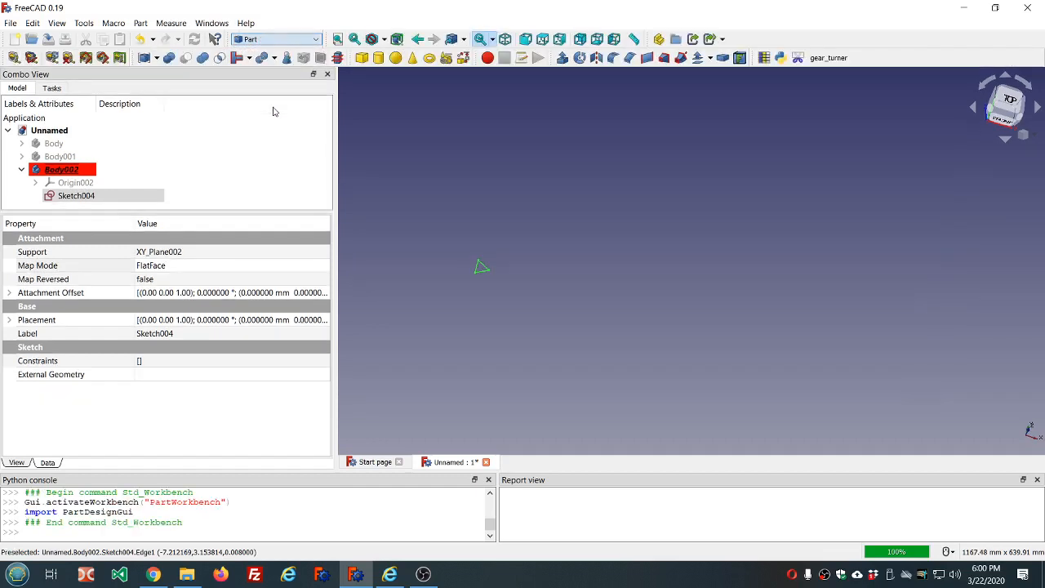
click(446, 58)
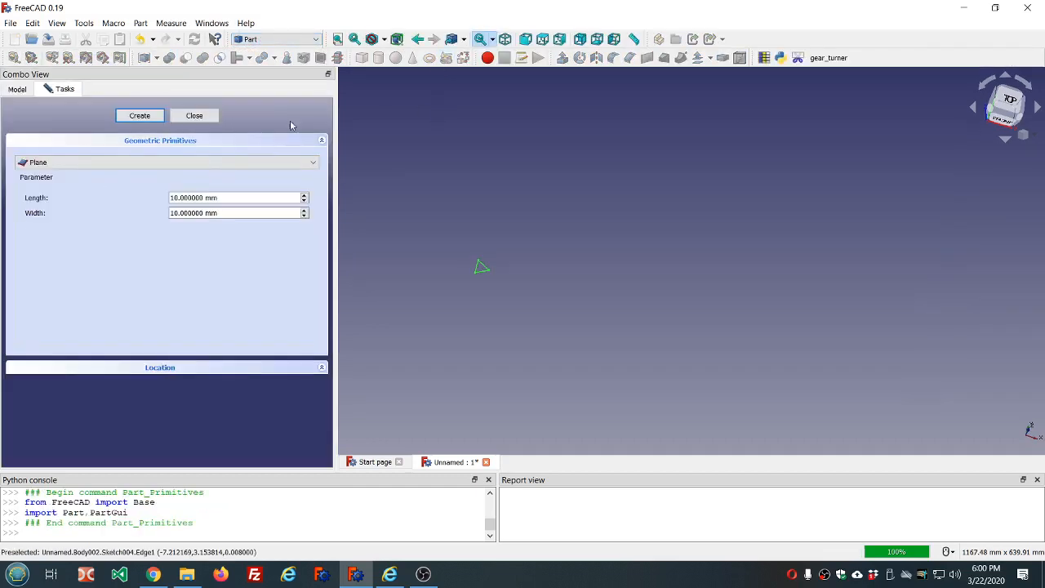
click(297, 159)
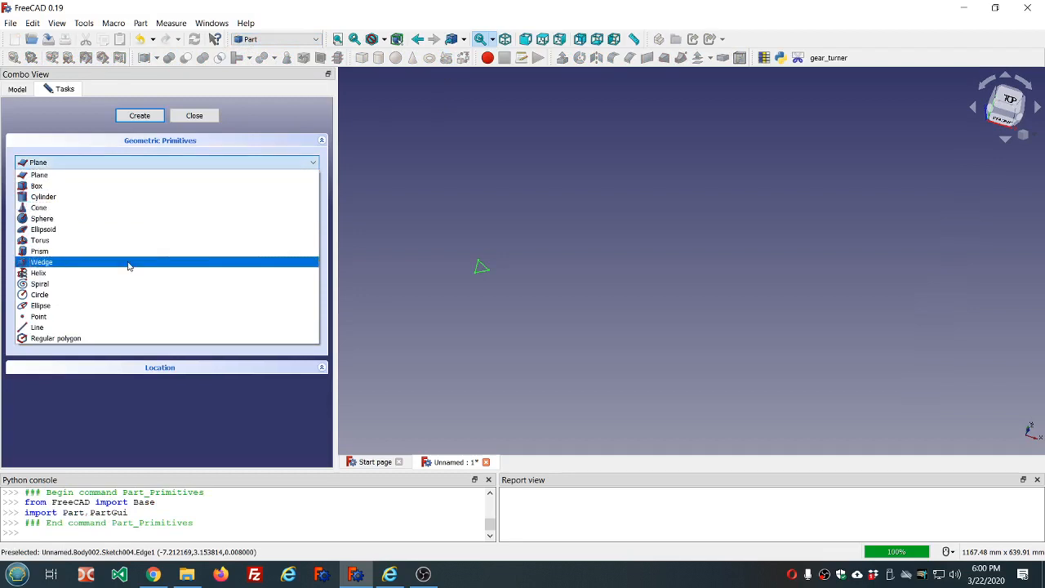
click(128, 273)
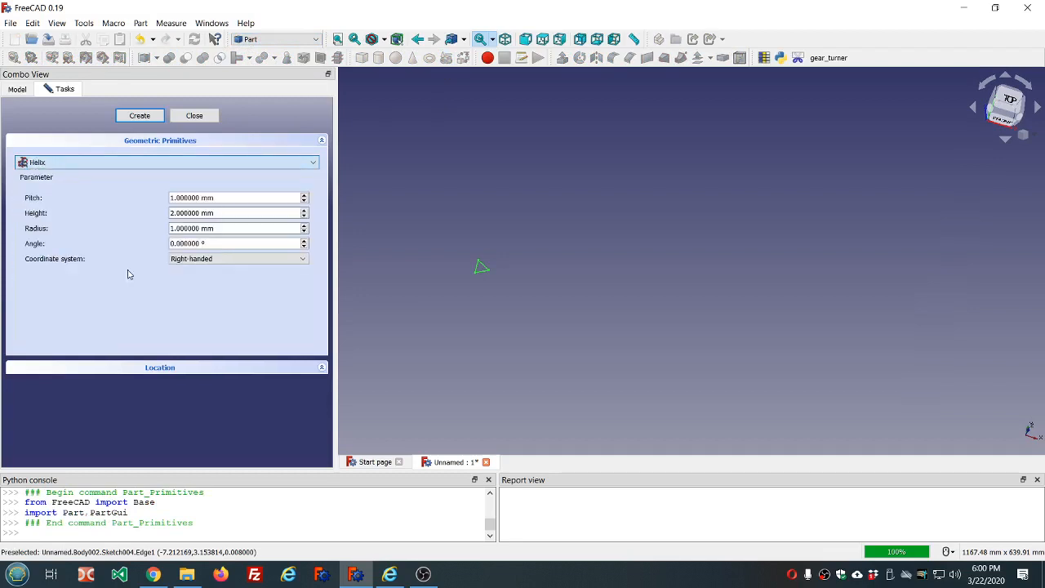
click(141, 116)
click(194, 116)
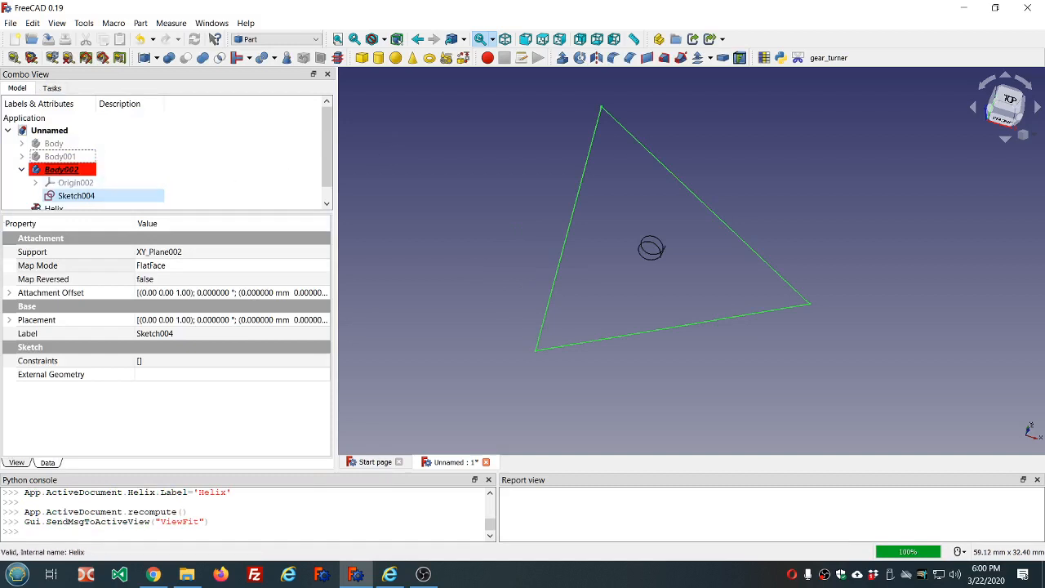
- Return to the Part Design workbench, create a shape binder of the helix in the active body, and hide the original helix
scroll(69, 207, down, 1)
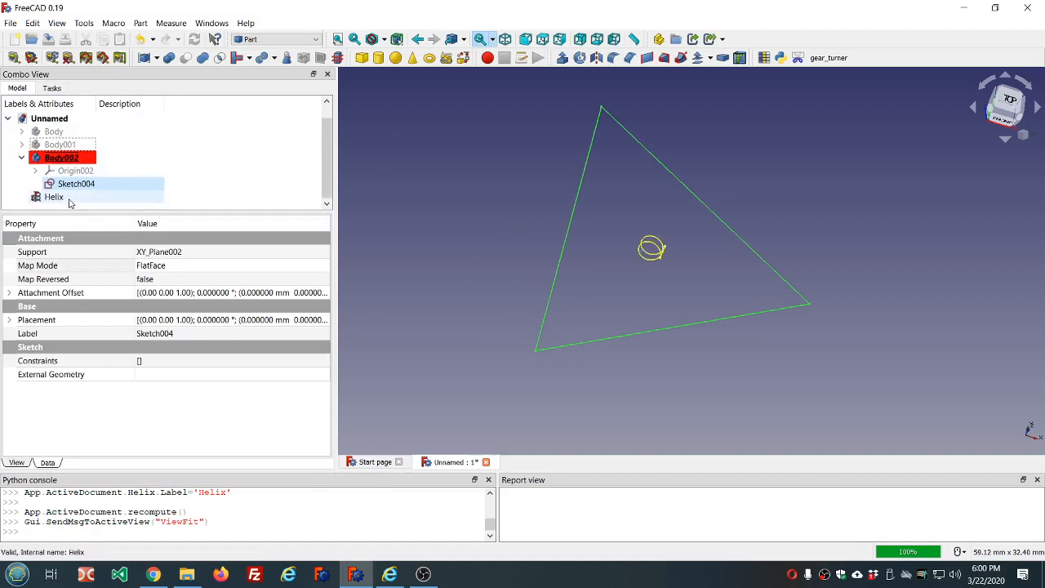
click(294, 39)
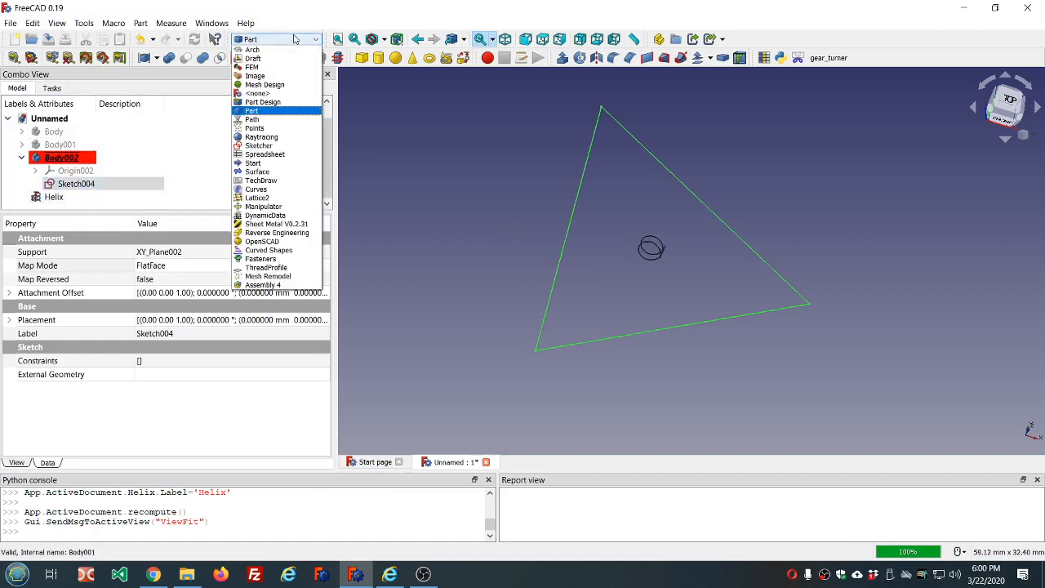
click(274, 105)
click(17, 106)
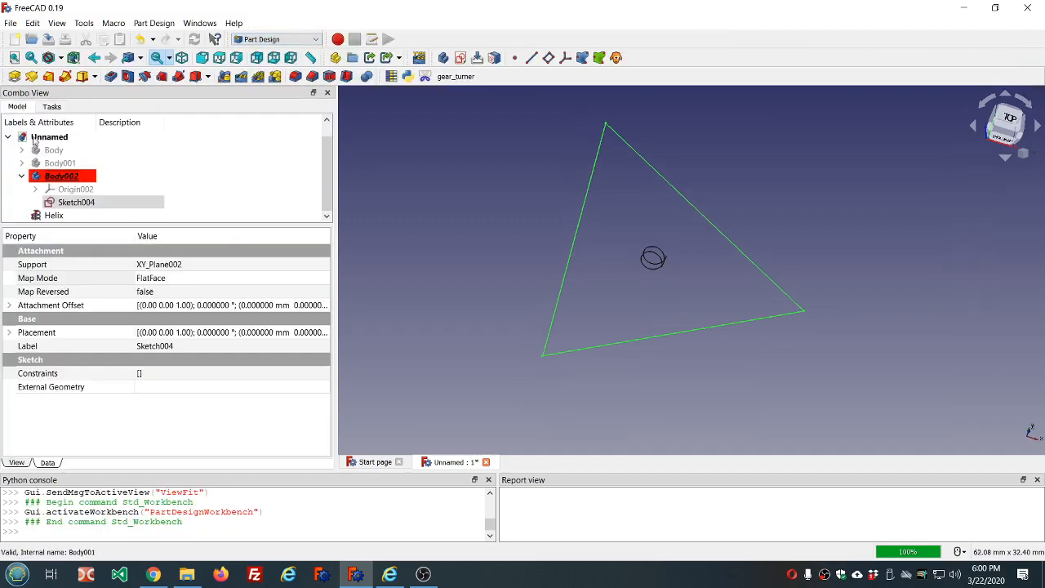
click(56, 217)
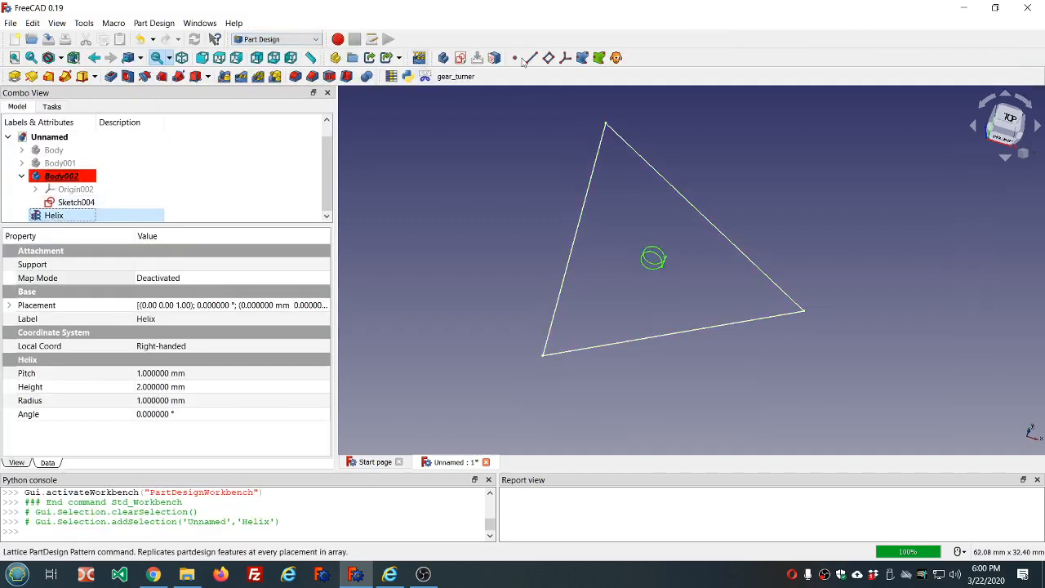
click(582, 58)
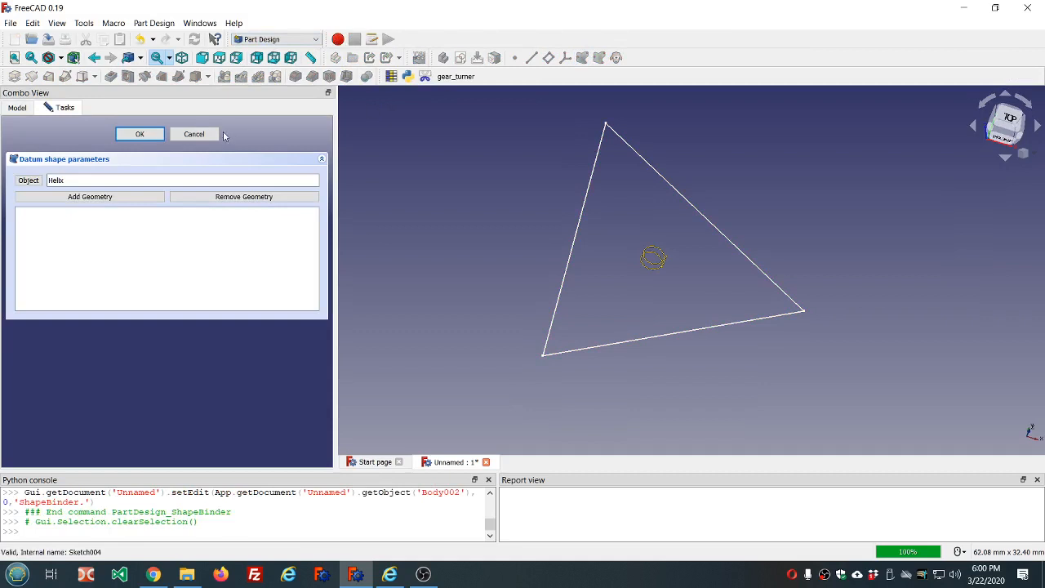
click(140, 134)
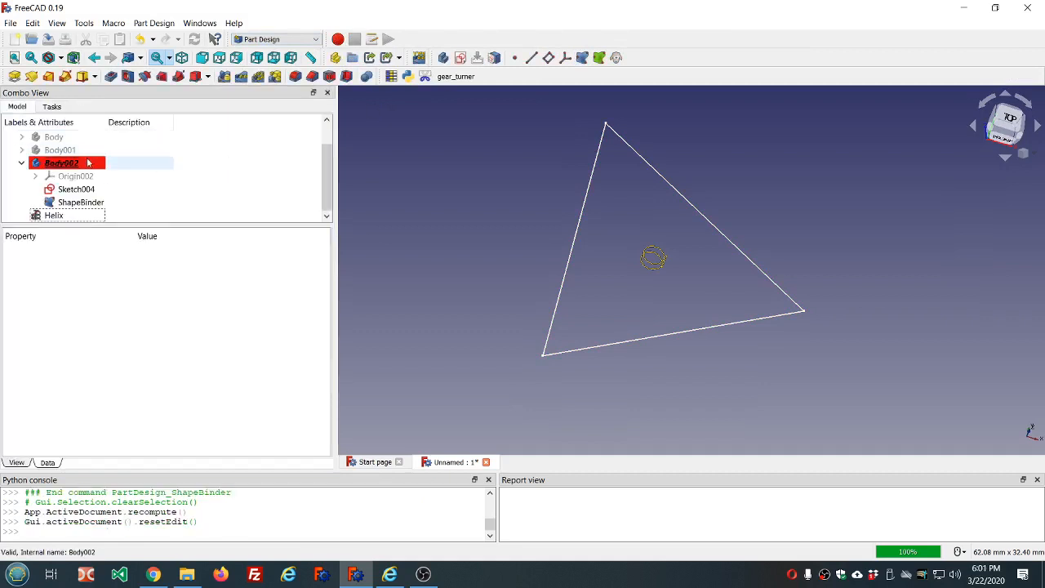
click(62, 216)
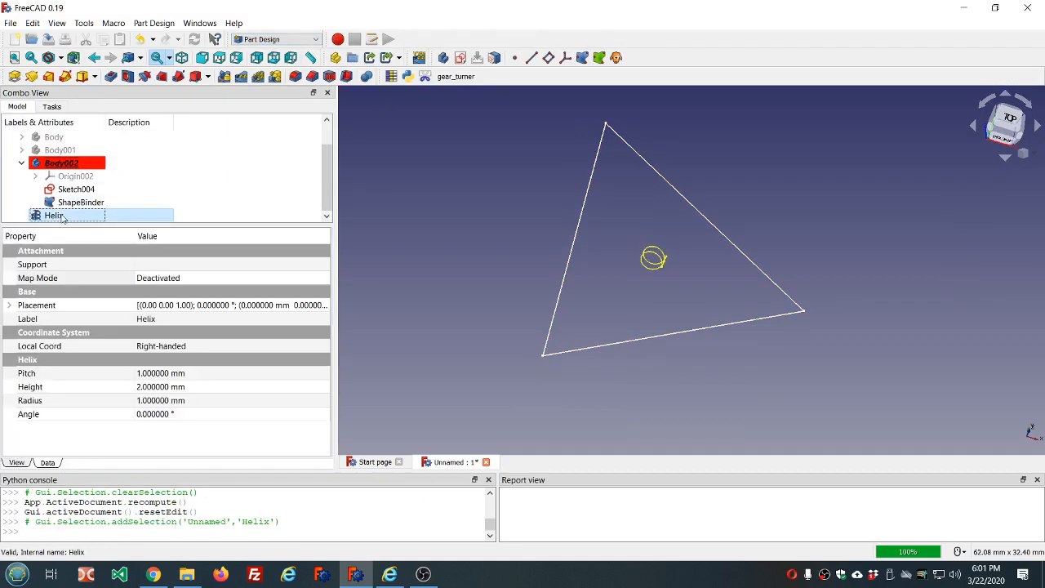
key(space)
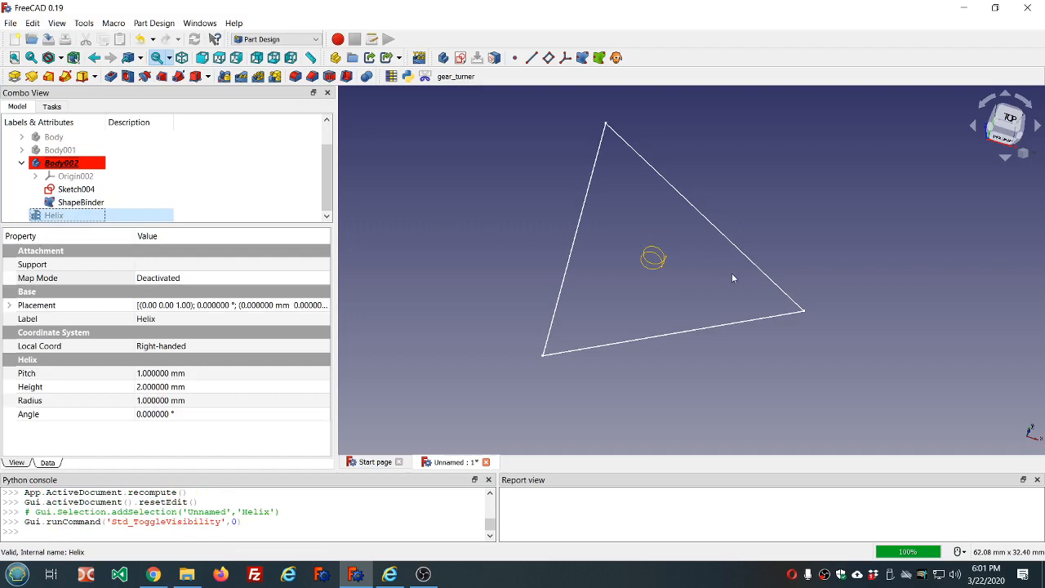
- Set the helix's pitch to 1.6 mm and its height to 4.1 mm
middle_drag(731, 274, 714, 240)
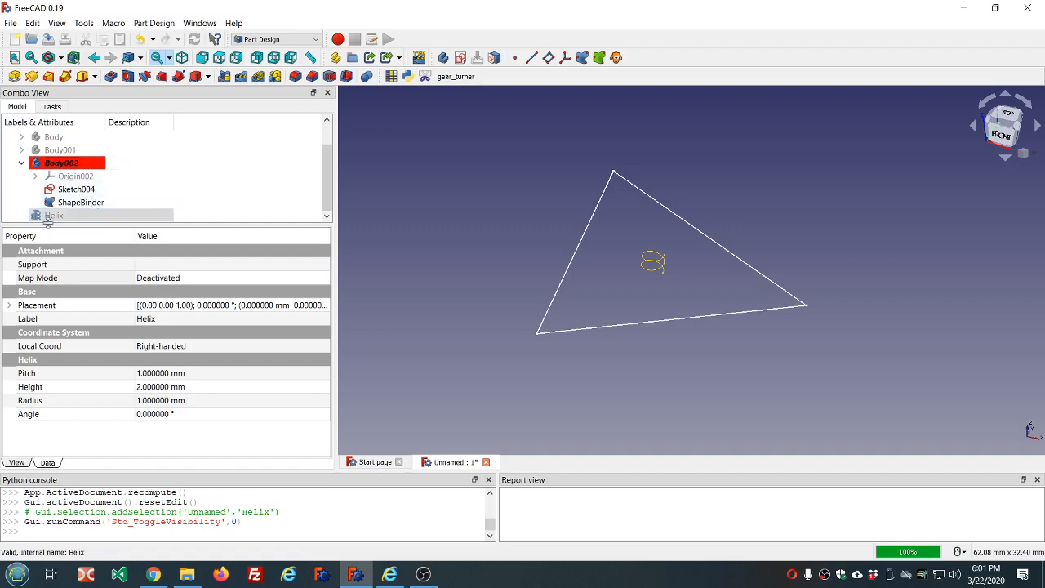
click(210, 373)
scroll(211, 373, up, 4)
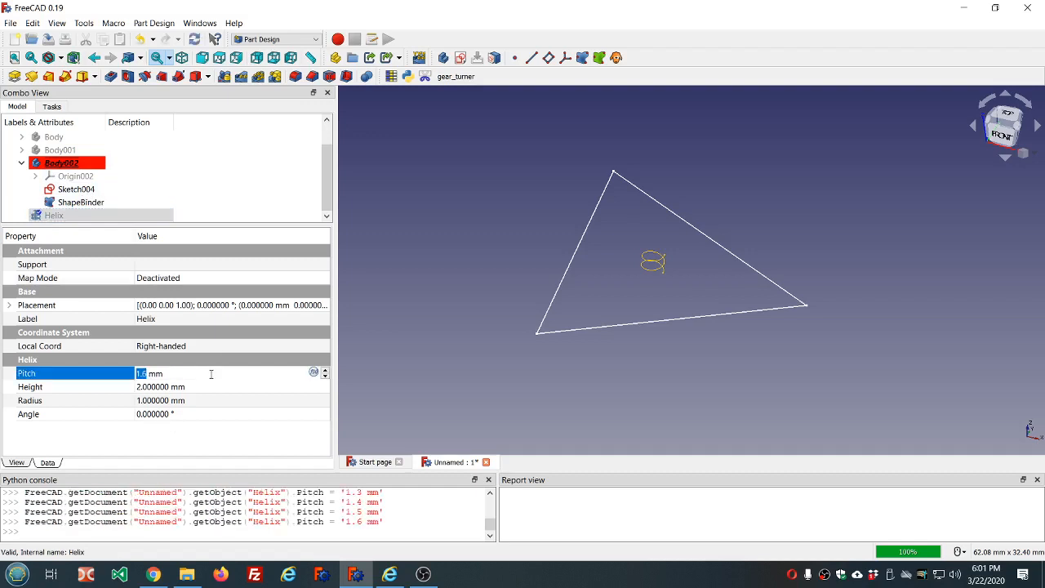
click(213, 388)
scroll(213, 390, up, 12)
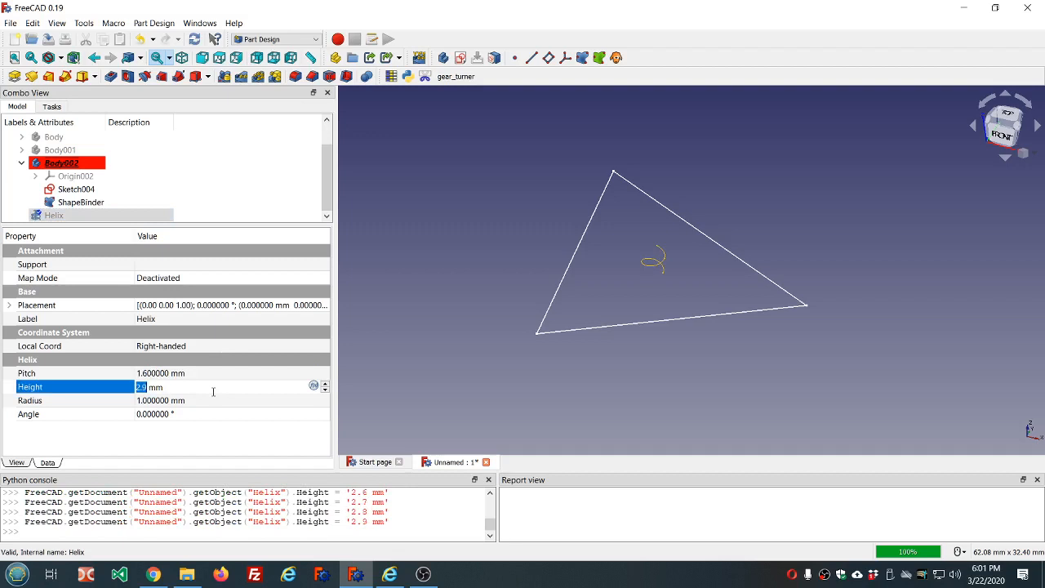
click(215, 375)
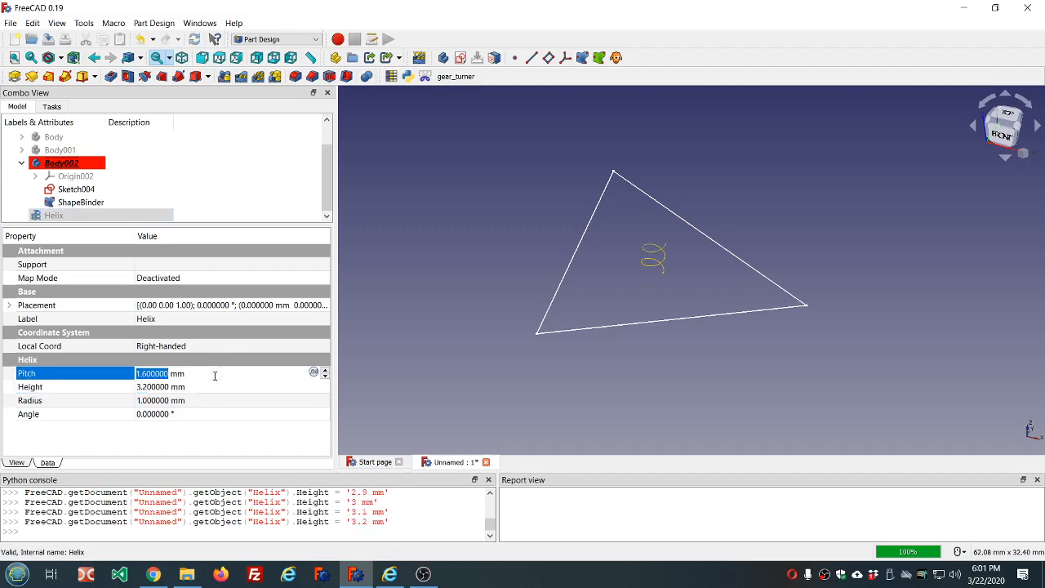
click(215, 389)
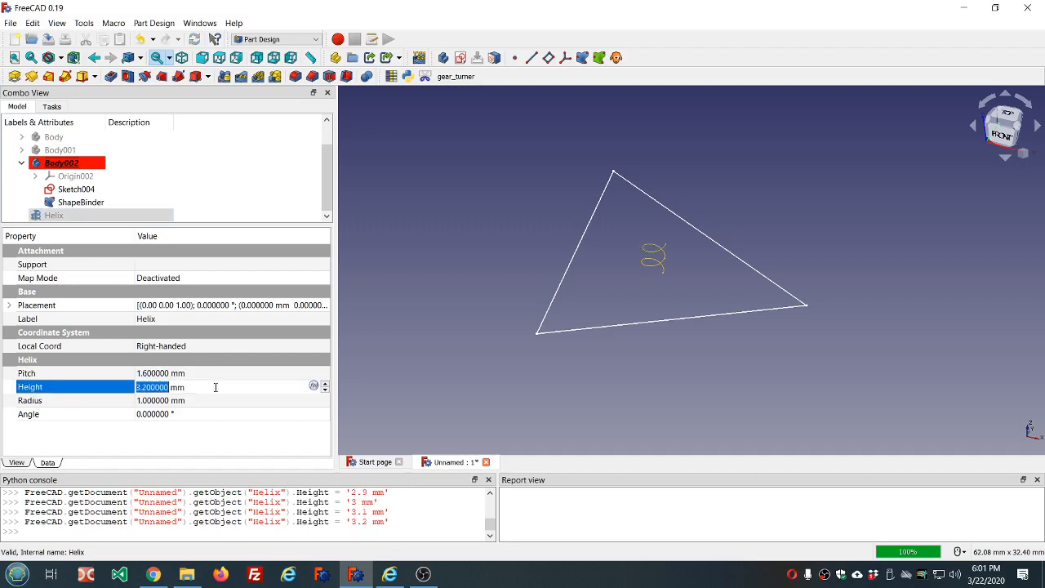
scroll(214, 387, up, 9)
click(217, 376)
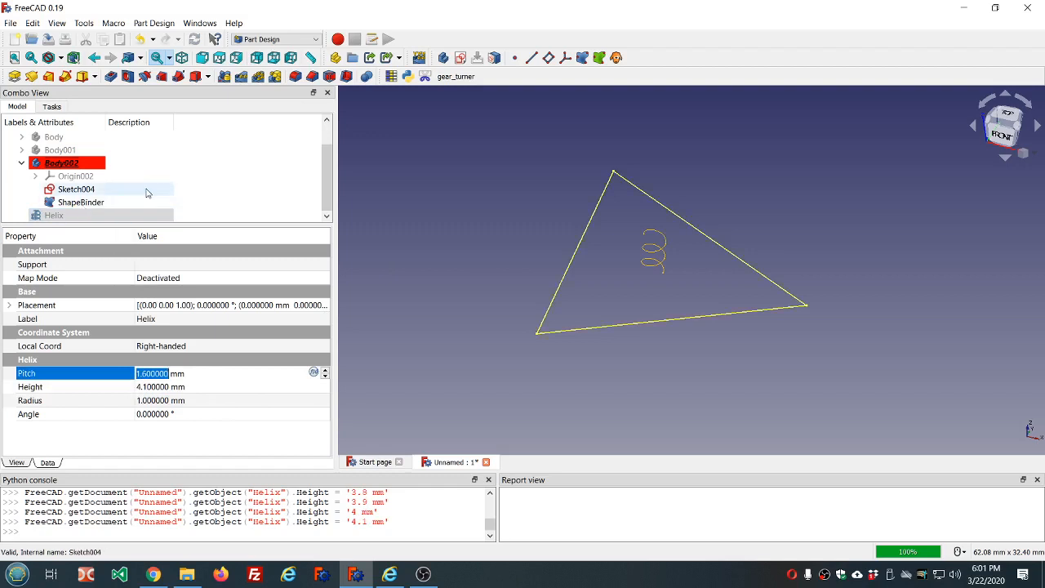
- Attach the triangle sketch to the first edge of the helix shape binder using the Frenet NB attachment mode
click(99, 189)
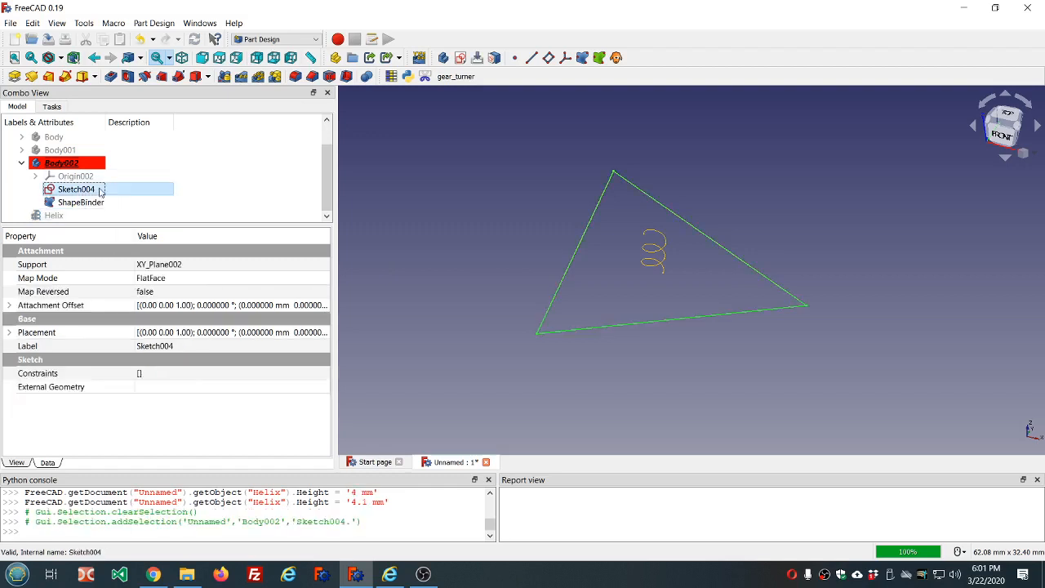
click(284, 280)
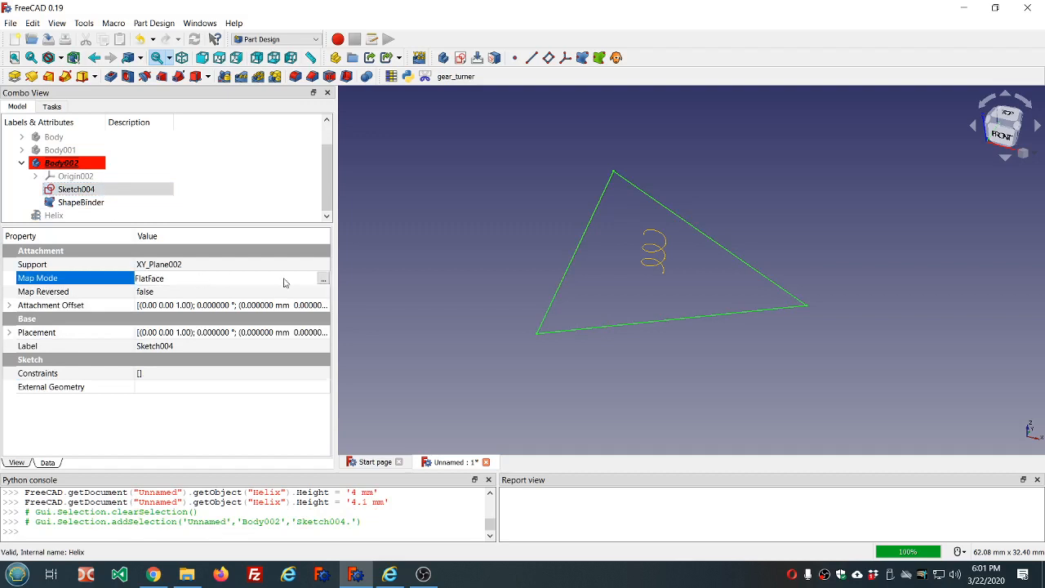
click(324, 280)
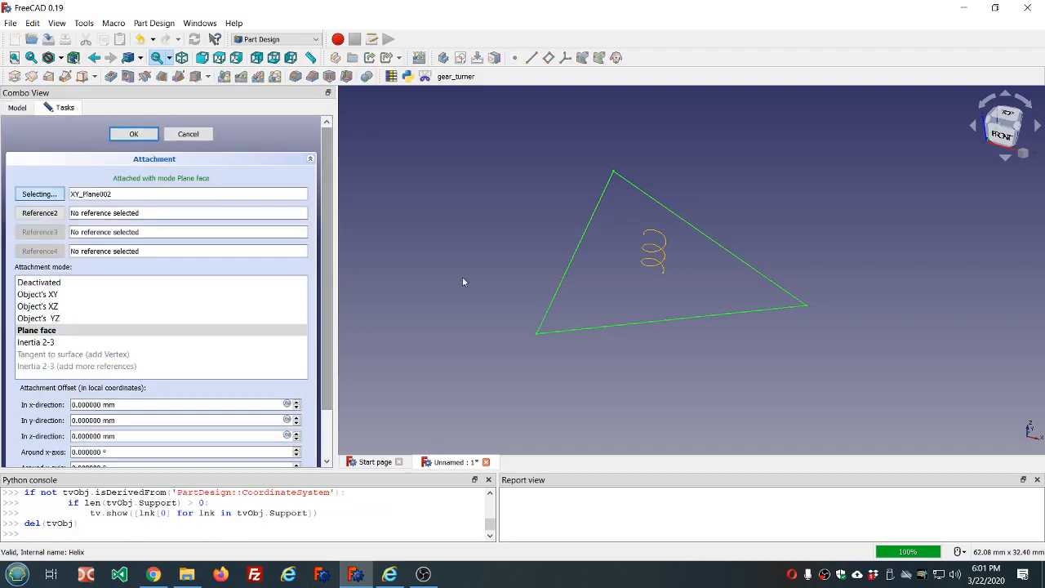
click(662, 268)
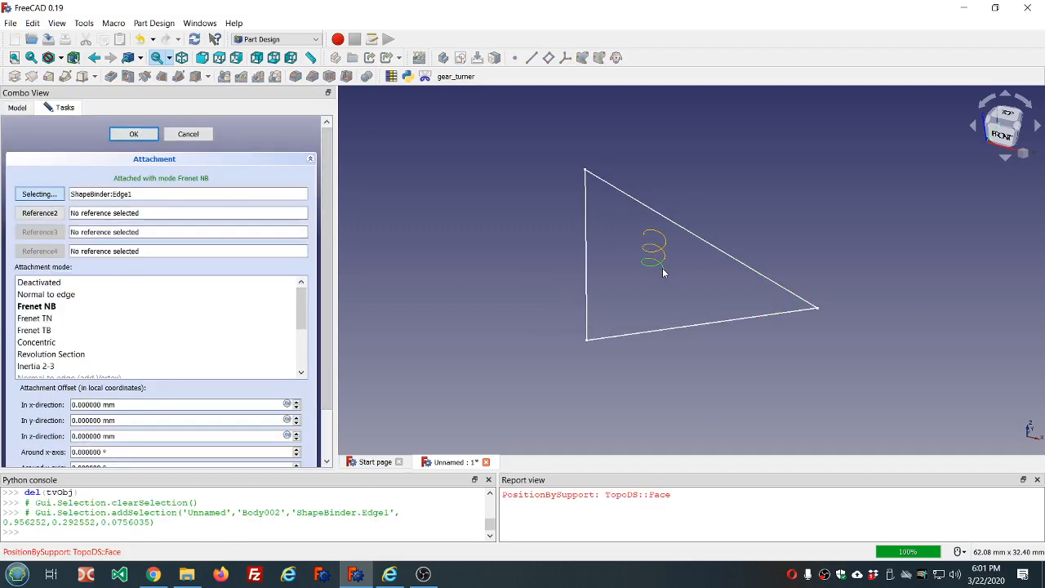
click(48, 298)
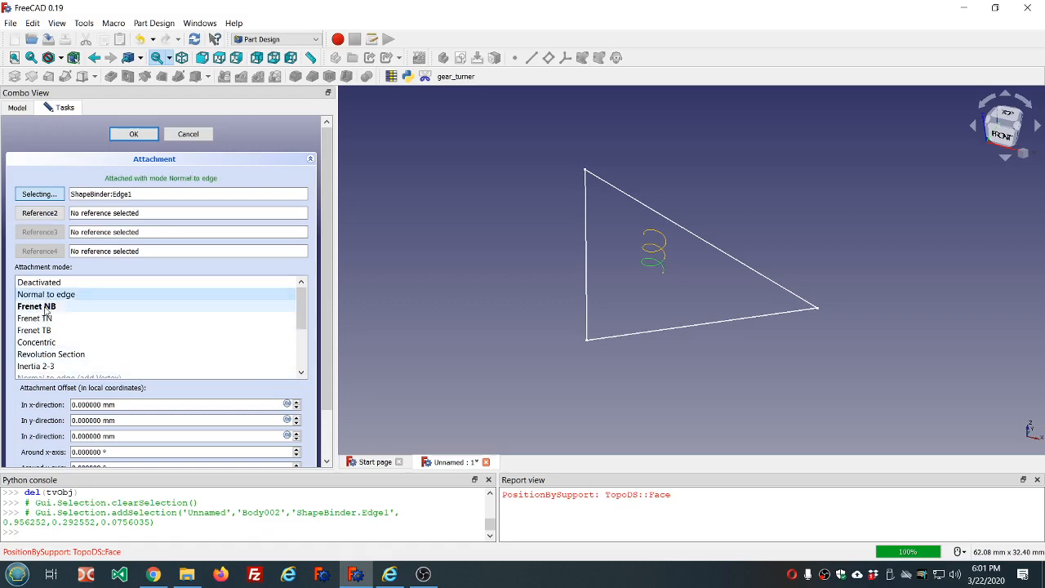
click(41, 306)
mouse_move(439, 261)
middle_down()
mouse_move(538, 249)
mouse_move(606, 303)
mouse_move(517, 270)
mouse_move(440, 272)
middle_up()
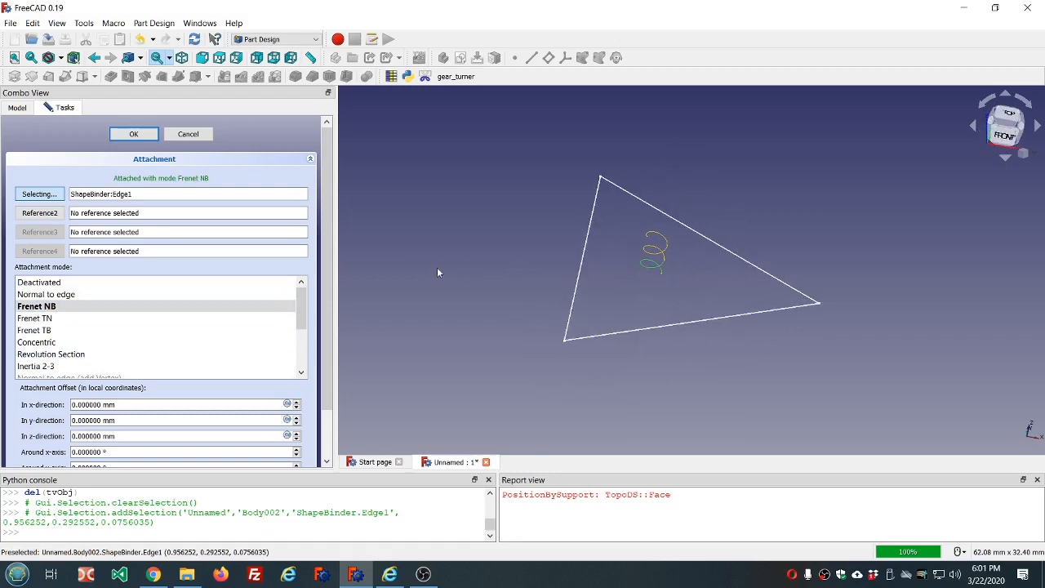
click(132, 135)
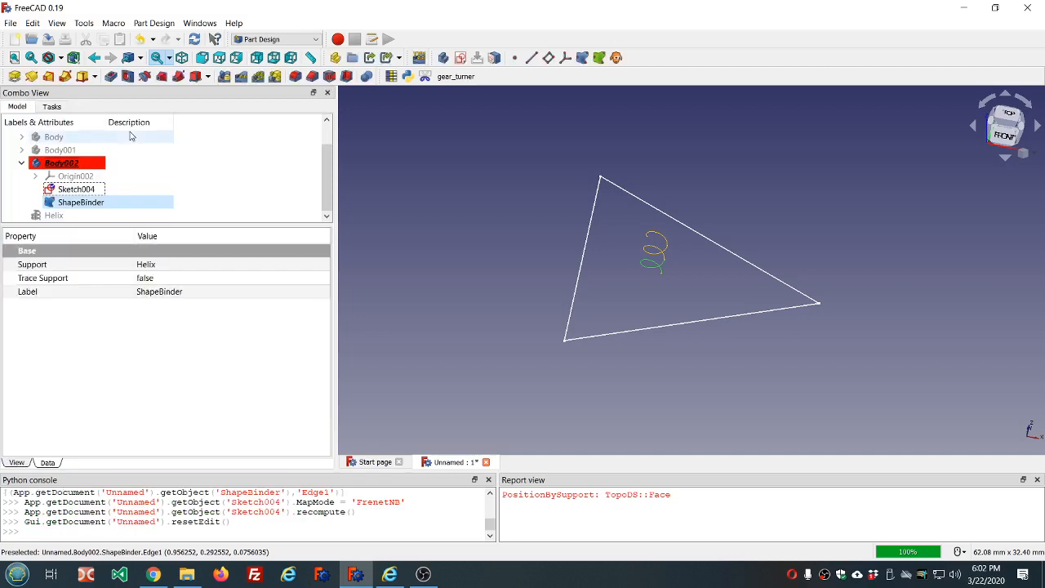
- Set the helix's height to 50 mm and its pitch to 25 mm
click(54, 214)
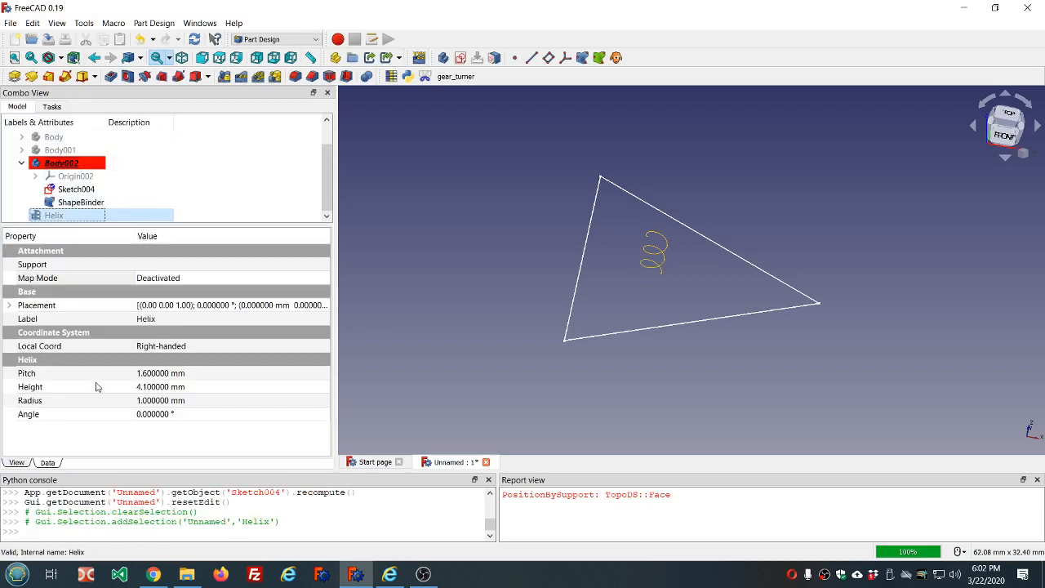
click(211, 387)
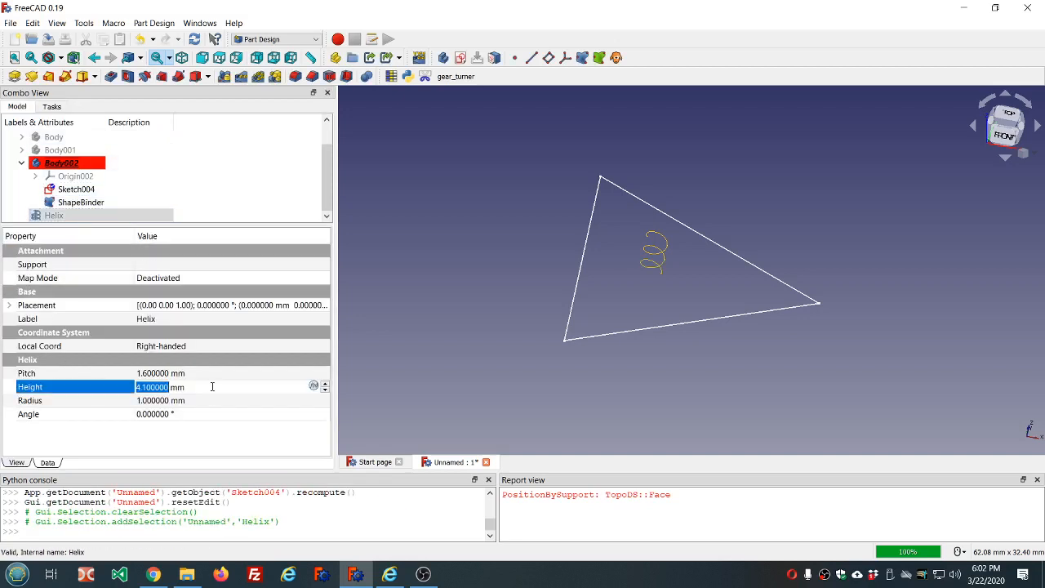
text(50)
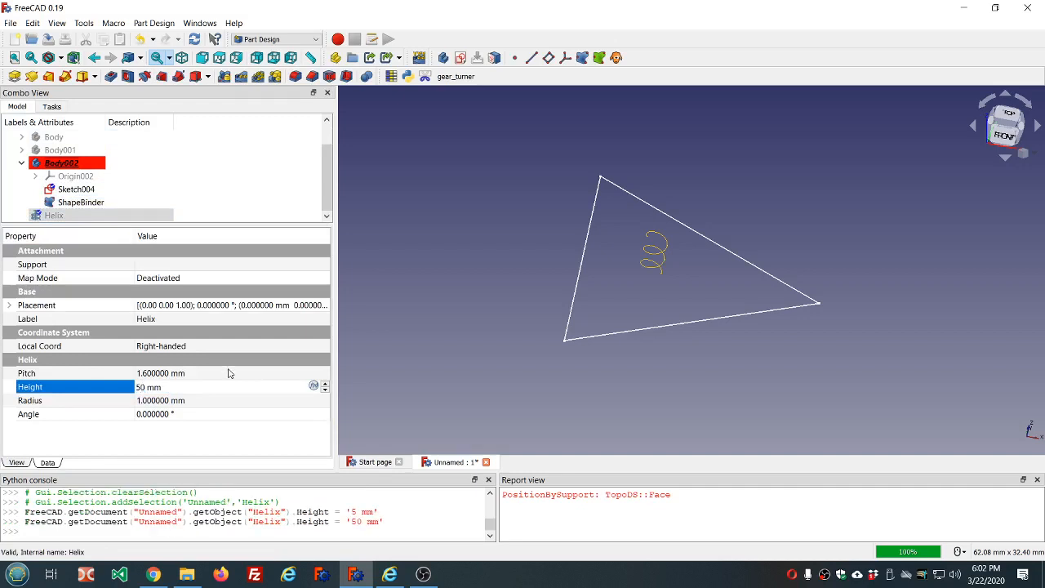
click(229, 373)
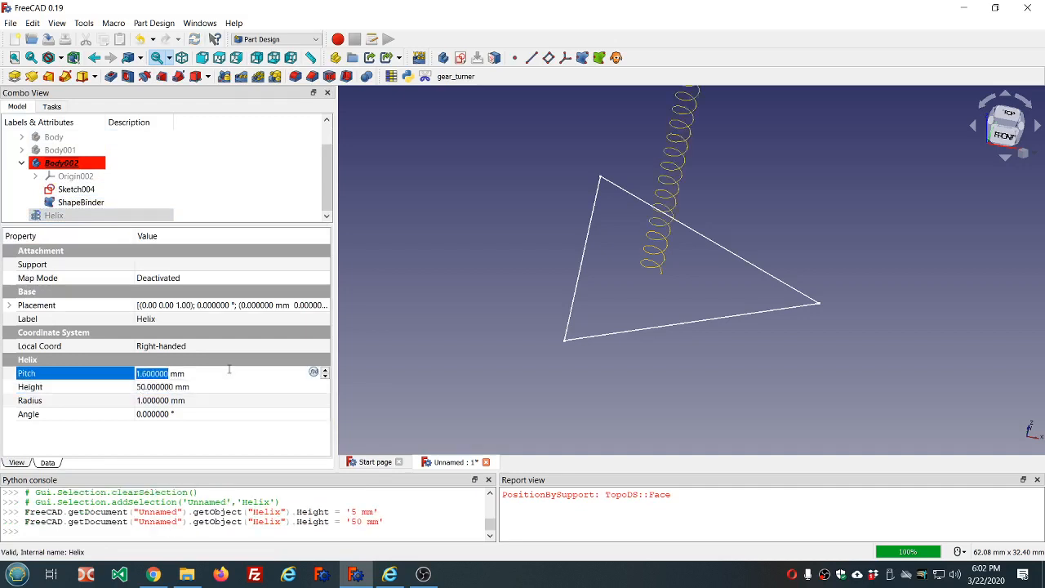
text(25)
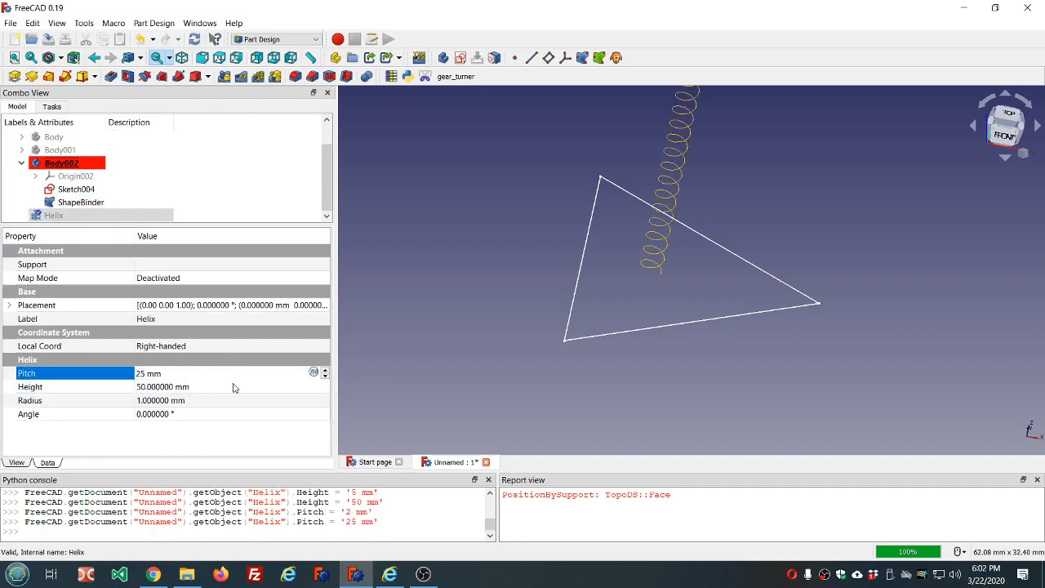
click(233, 387)
scroll(472, 375, down, 5)
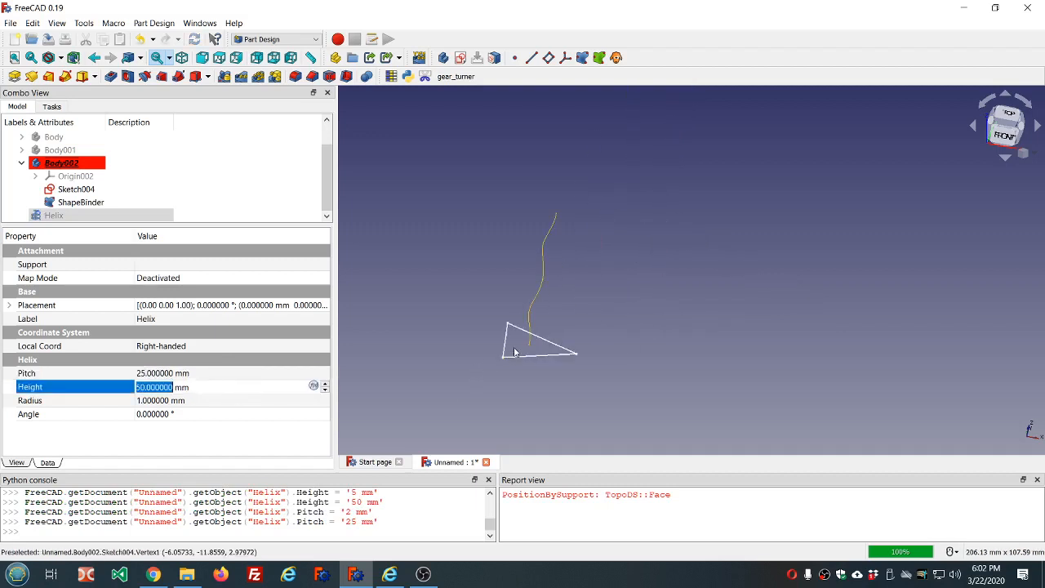
middle_drag(573, 310, 570, 297)
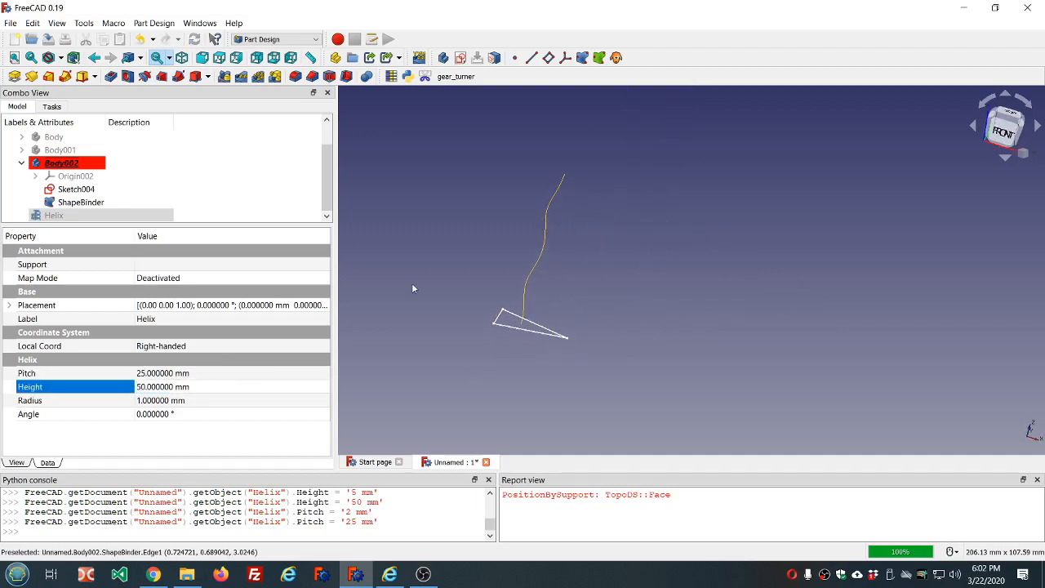
click(221, 245)
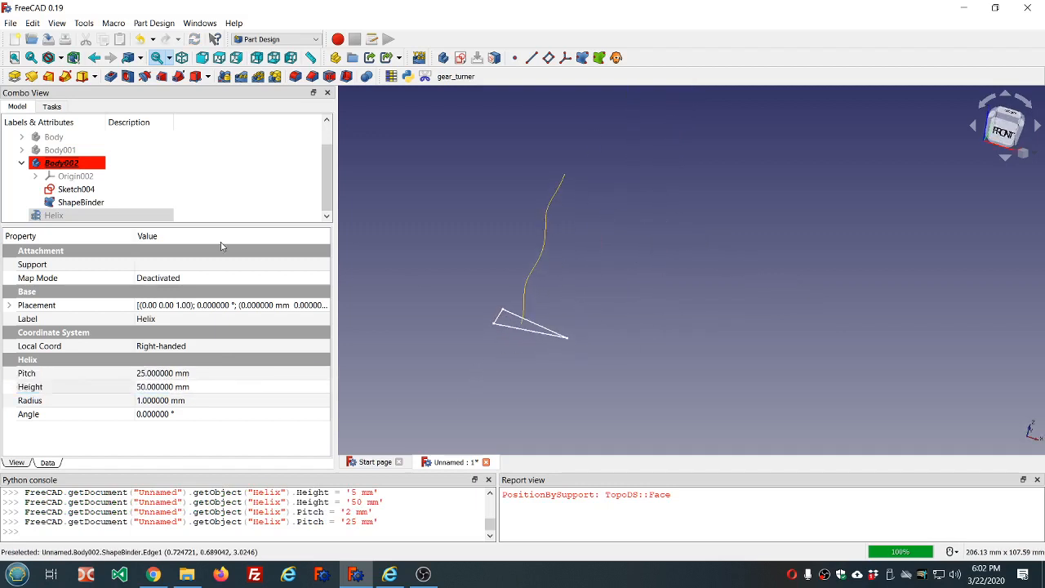
- Create an additive pipe from the triangle sketch with the helix shape binder as its path, keeping the Standard orientation mode
click(82, 188)
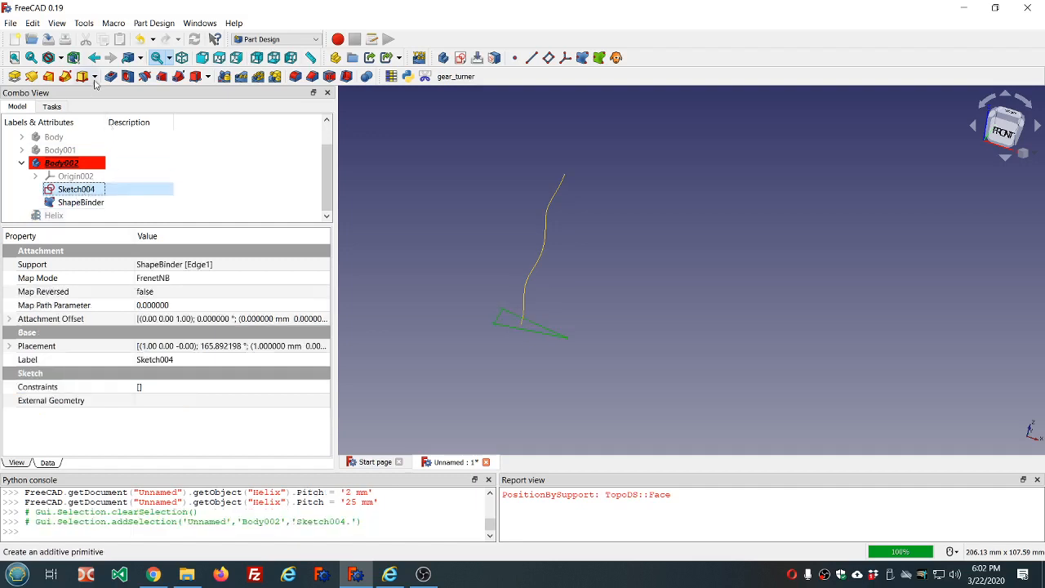
click(69, 76)
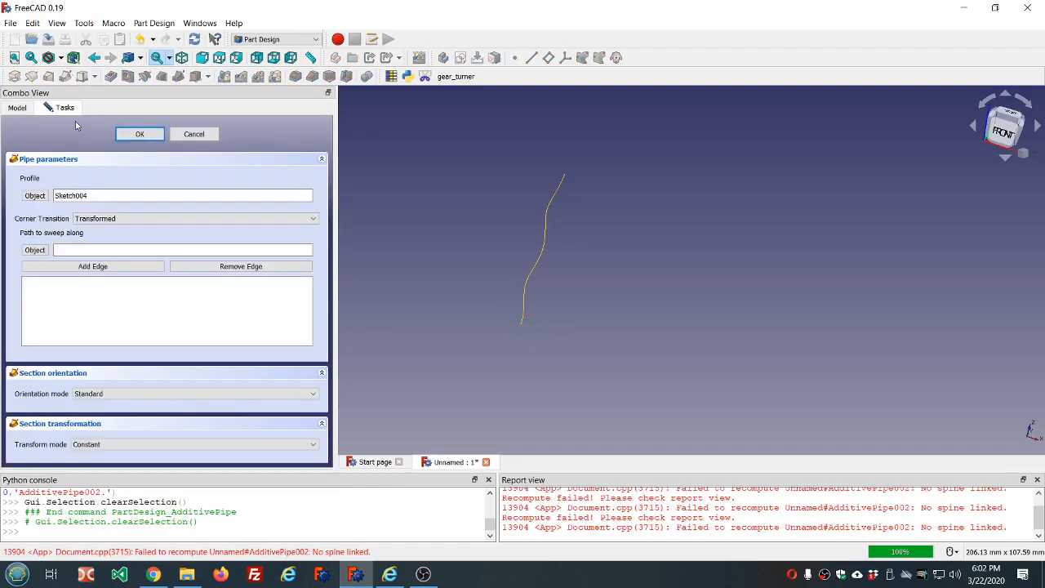
click(34, 250)
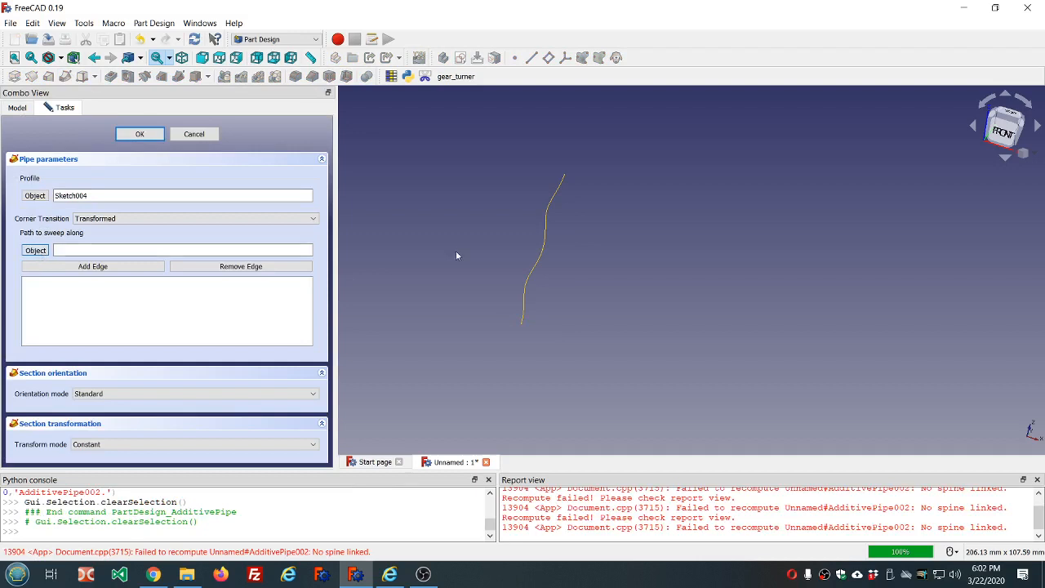
click(547, 251)
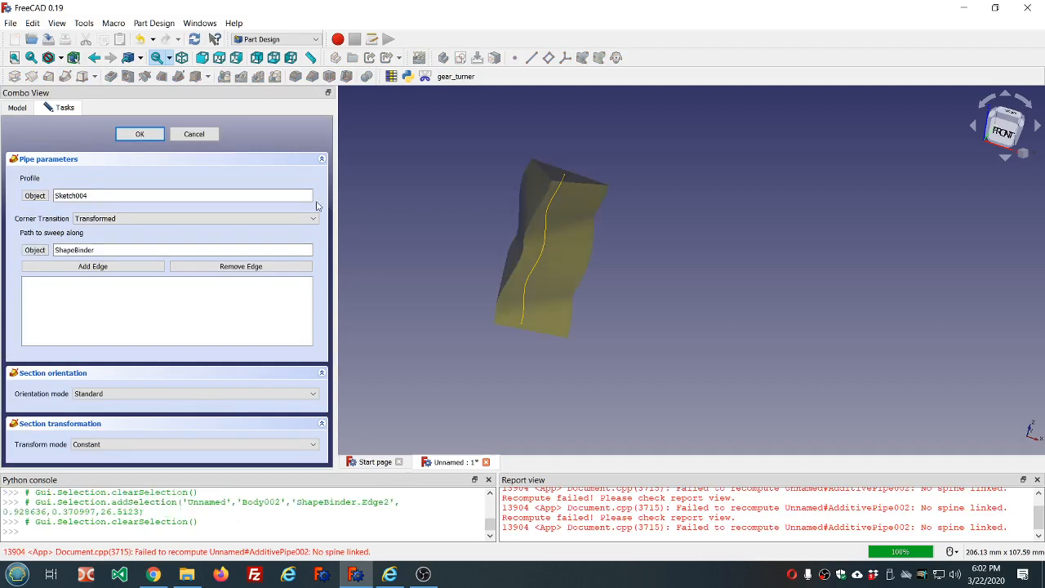
click(140, 135)
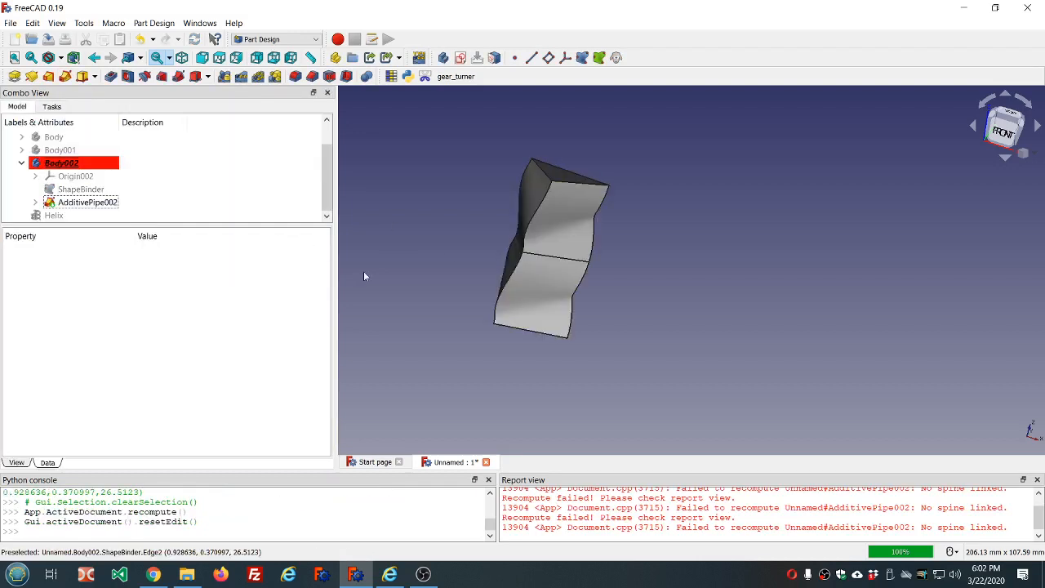
- Edit the new additive pipe and set its section orientation mode to Frenet
middle_drag(459, 274, 546, 236)
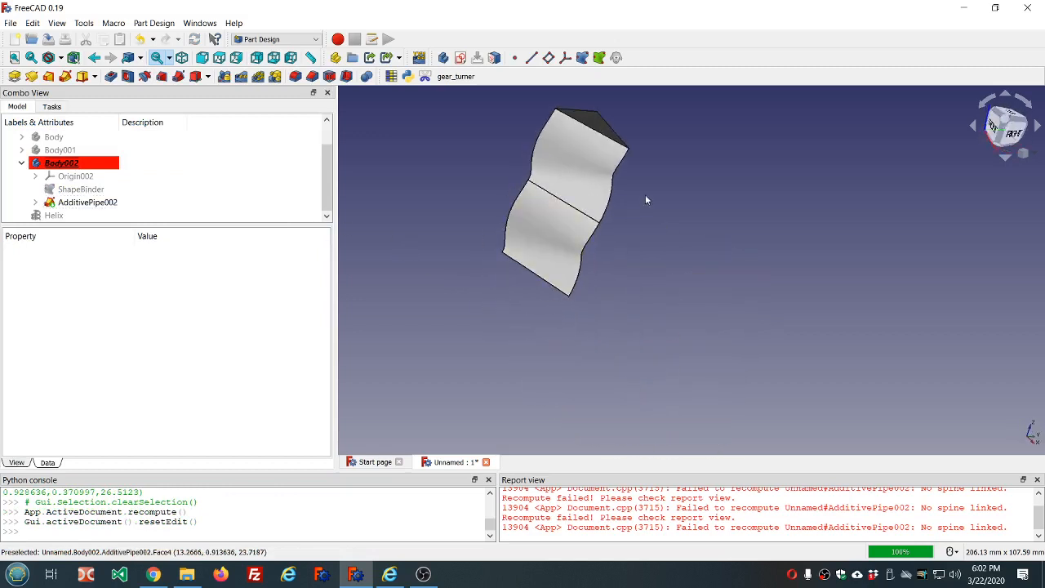
middle_drag(602, 177, 523, 179)
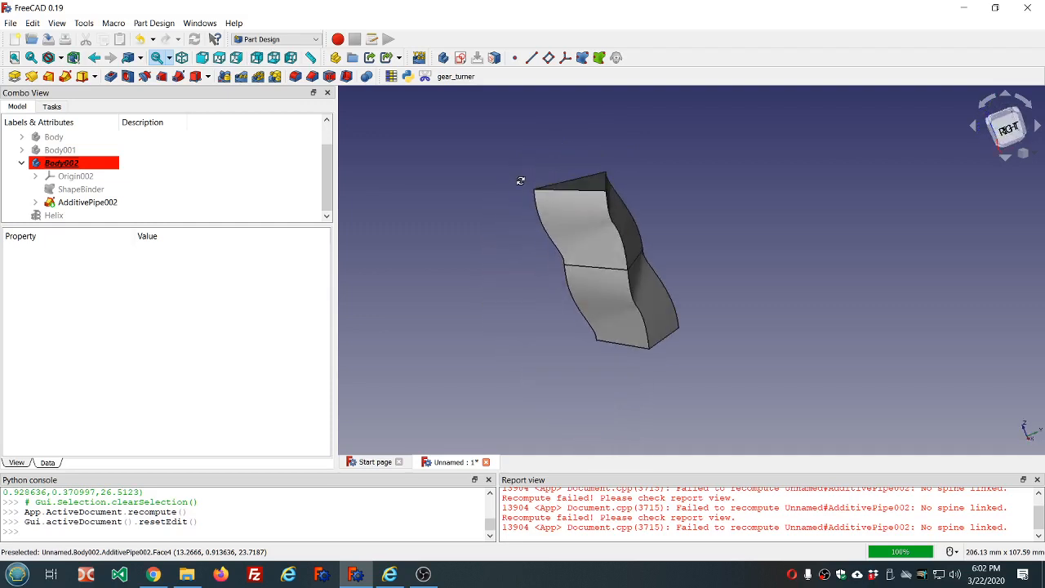
click(69, 206)
double_click(70, 206)
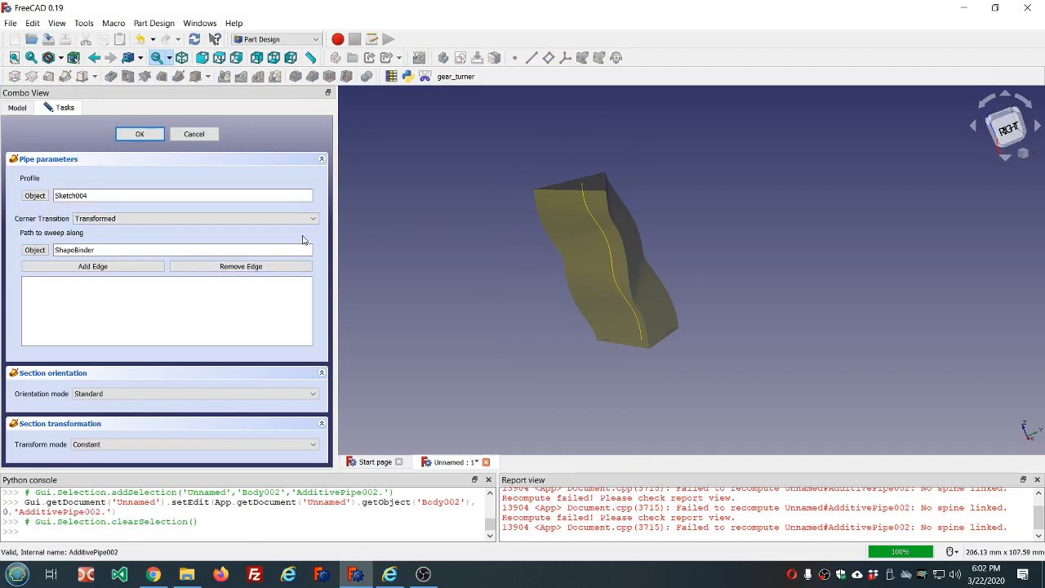
click(314, 394)
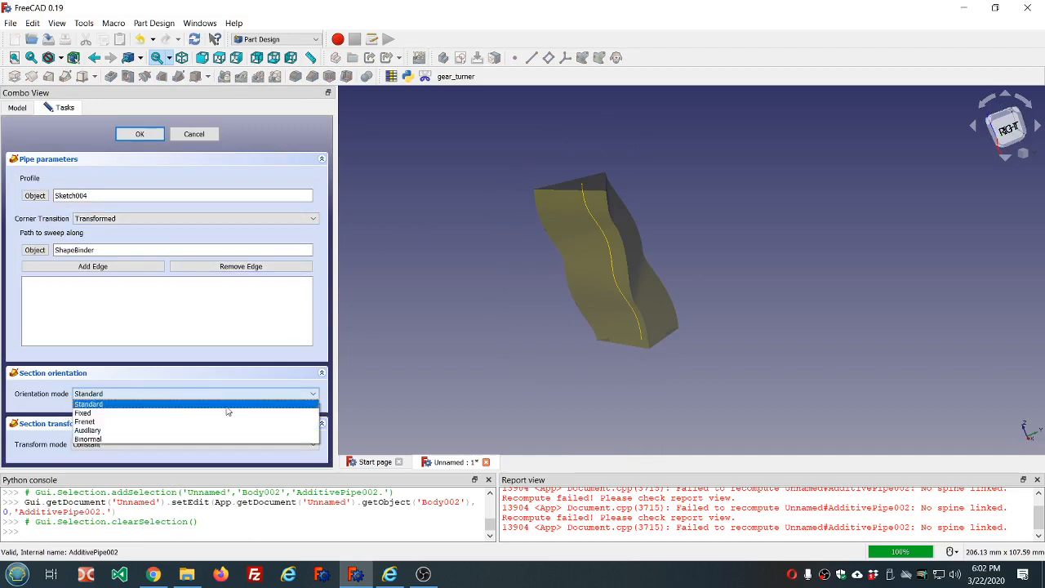
click(217, 421)
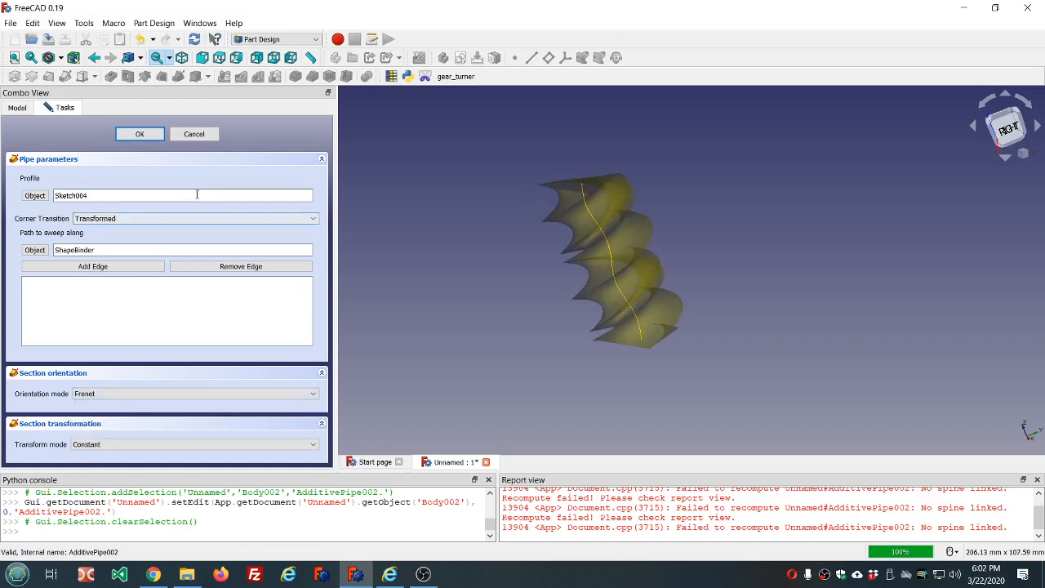
click(139, 134)
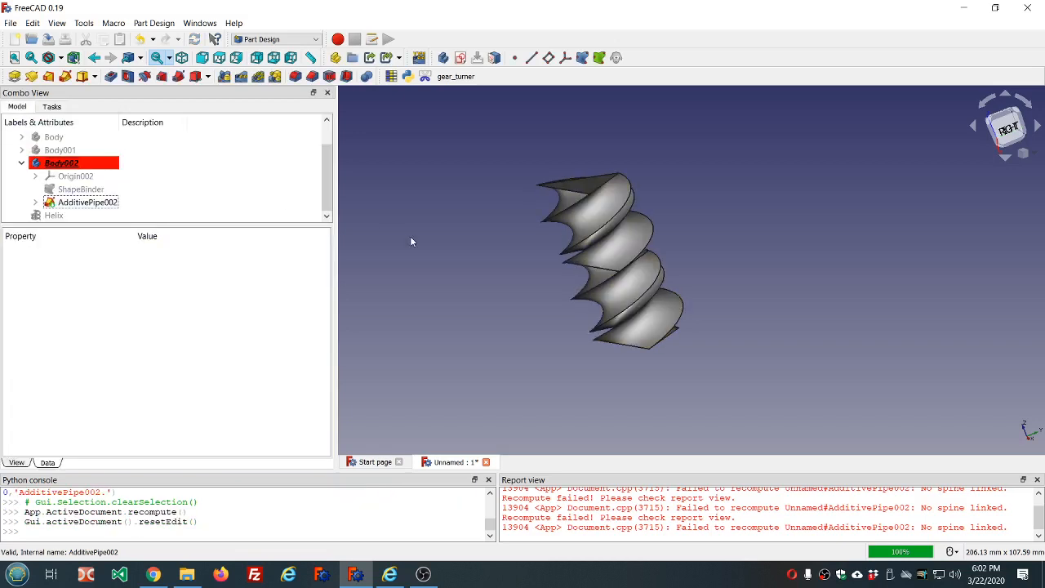
- Examine the twisted pipe's ridges and its triangular bottom end from several angles
scroll(624, 294, up, 2)
middle_drag(708, 293, 702, 235)
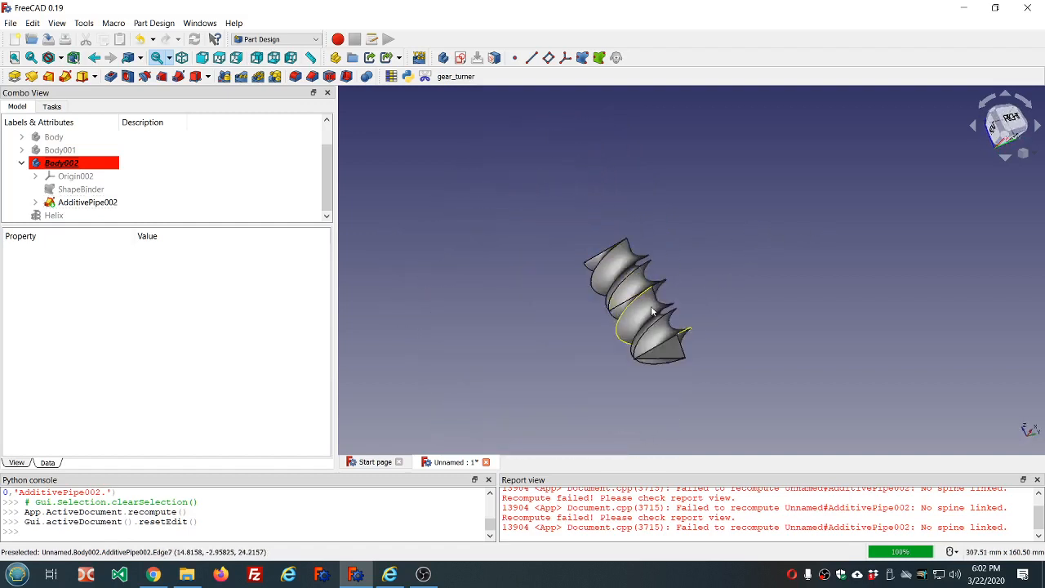
scroll(653, 310, up, 3)
middle_drag(653, 310, 689, 310)
scroll(689, 310, down, 5)
scroll(706, 361, up, 4)
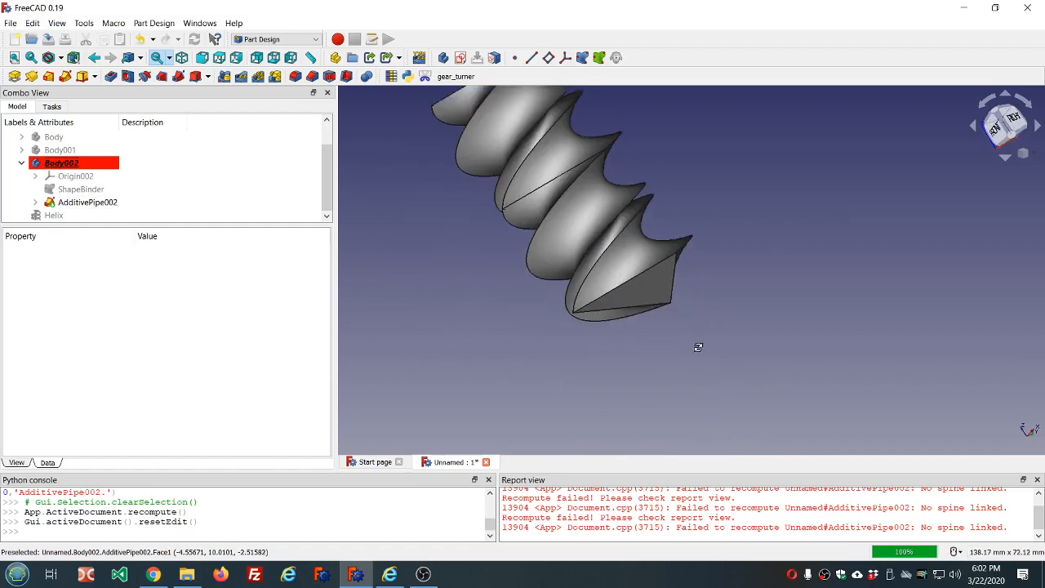
middle_drag(697, 345, 689, 359)
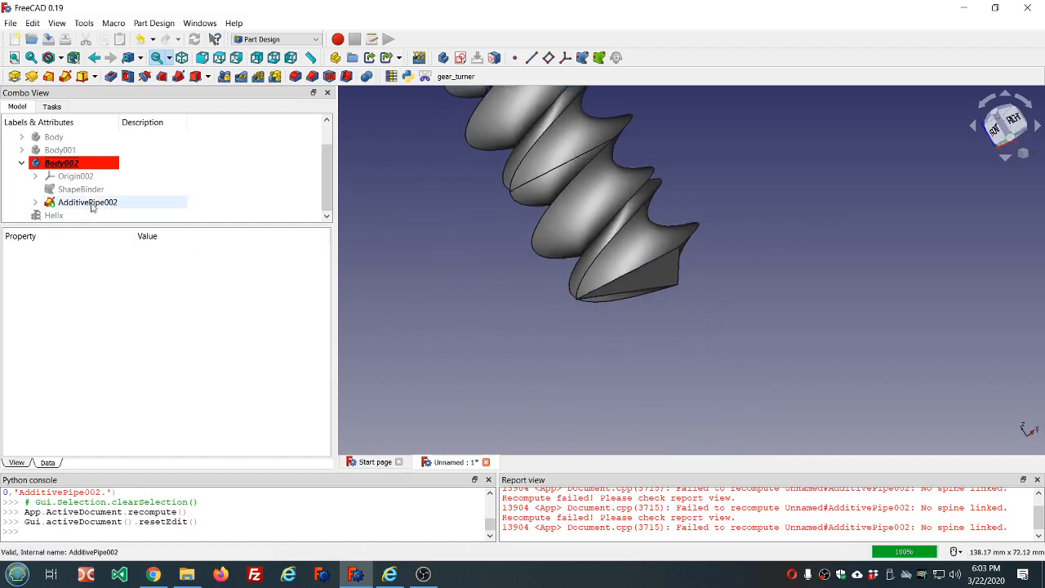
- Show the triangular profile sketch inside the additive pipe and inspect how it sits at the pipe's lower end
click(35, 202)
click(79, 214)
key(space)
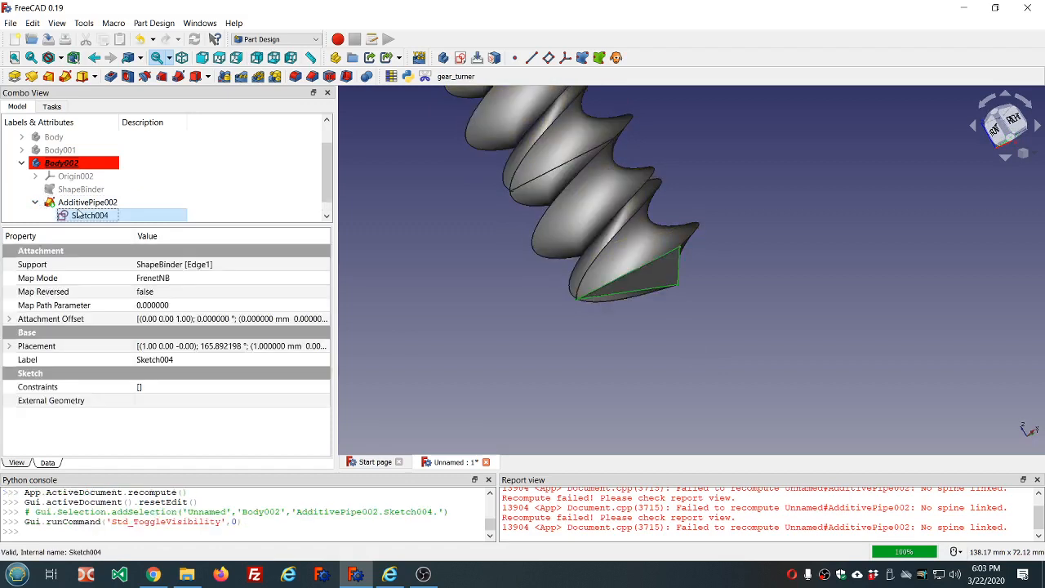
click(519, 313)
mouse_move(662, 305)
middle_down()
mouse_move(602, 268)
mouse_move(587, 291)
mouse_move(589, 323)
middle_up()
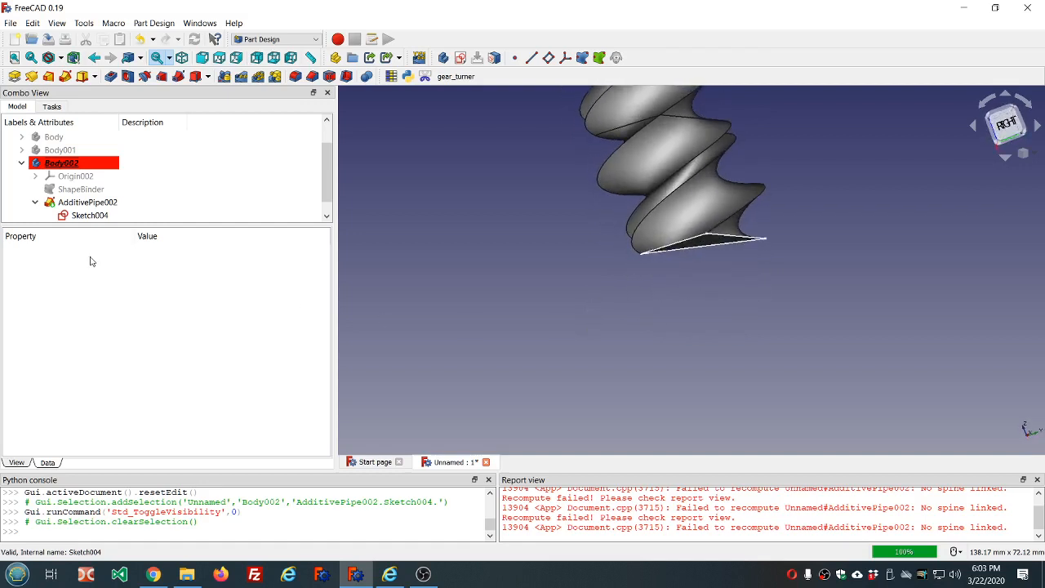
- Make the source helix visible and set its pitch to 10 mm
scroll(70, 209, down, 1)
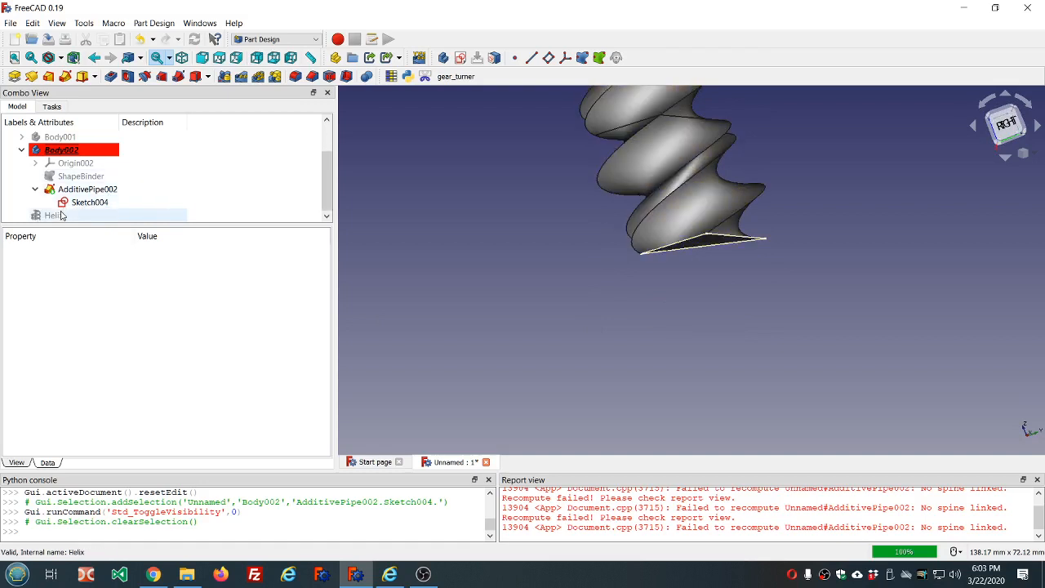
click(61, 214)
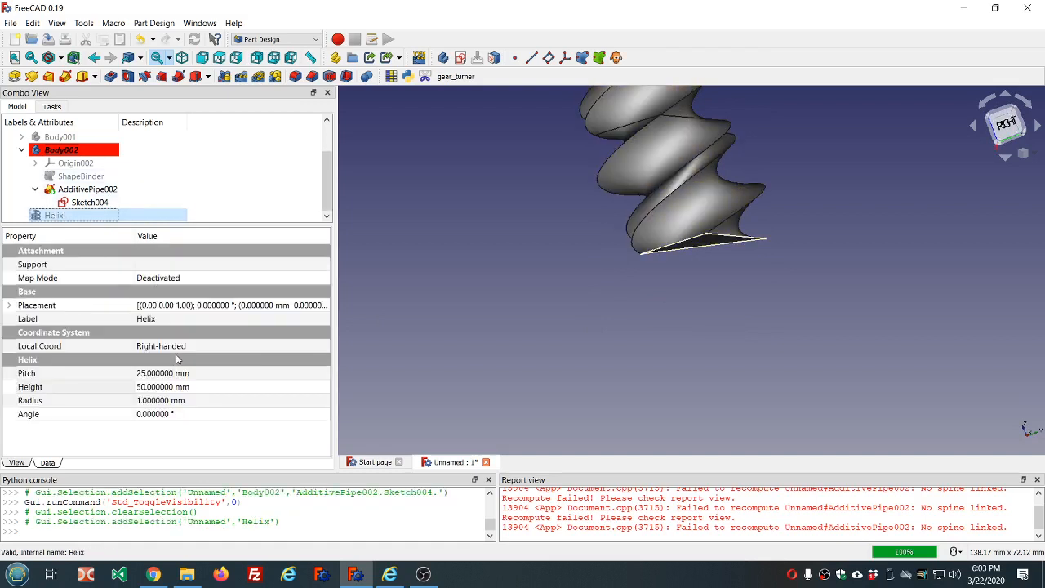
key(space)
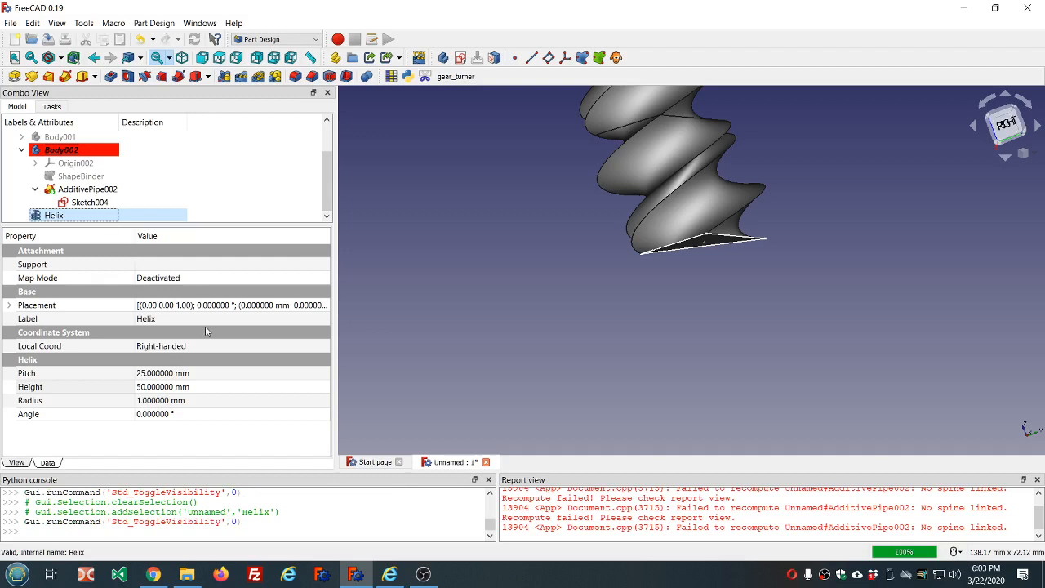
click(213, 373)
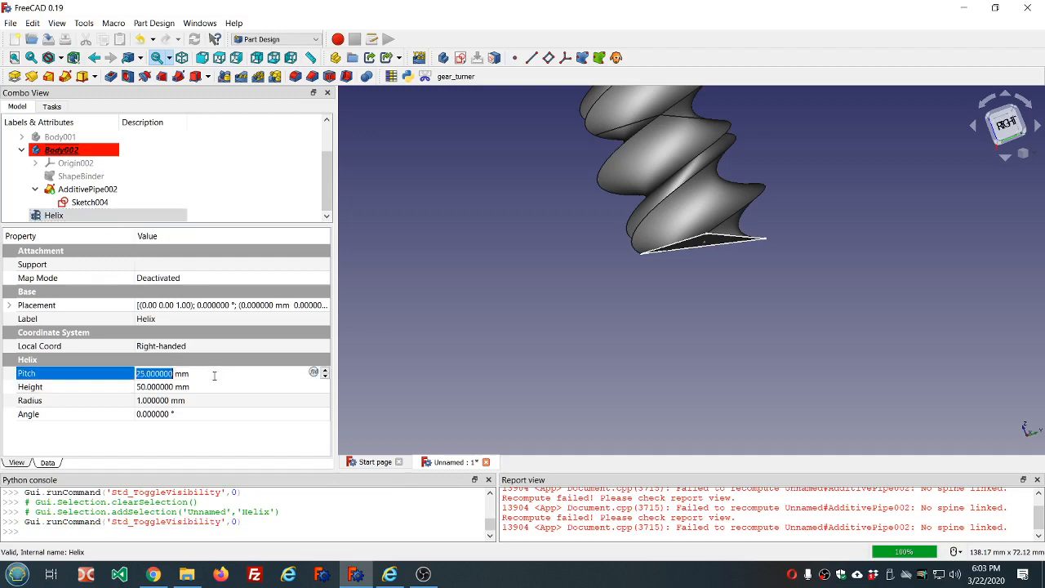
text(10)
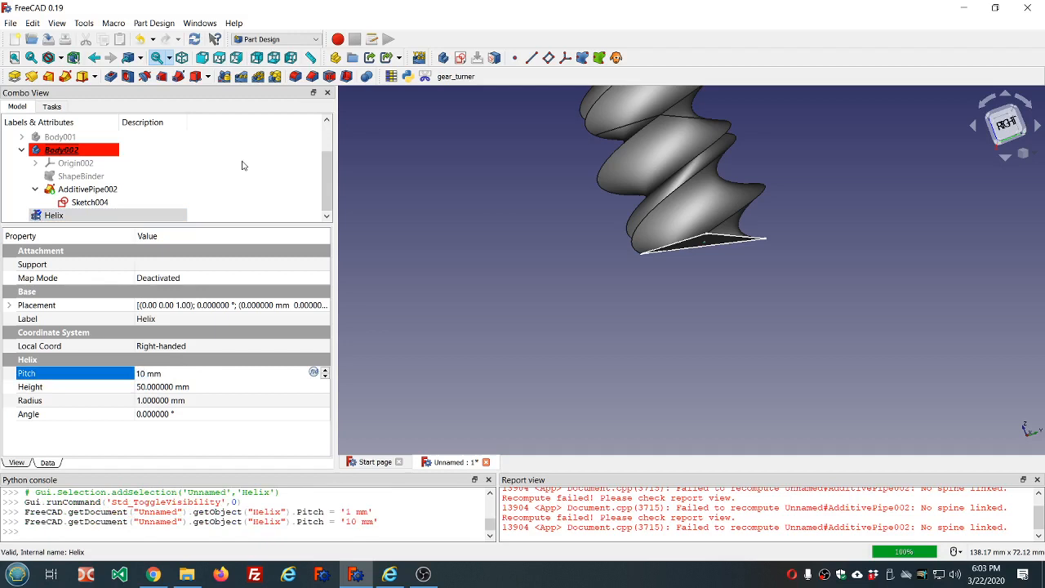
click(298, 190)
- Inspect the tighter thread near its lower end and set the helix radius to 10 mm
middle_drag(513, 194, 571, 178)
scroll(570, 177, down, 7)
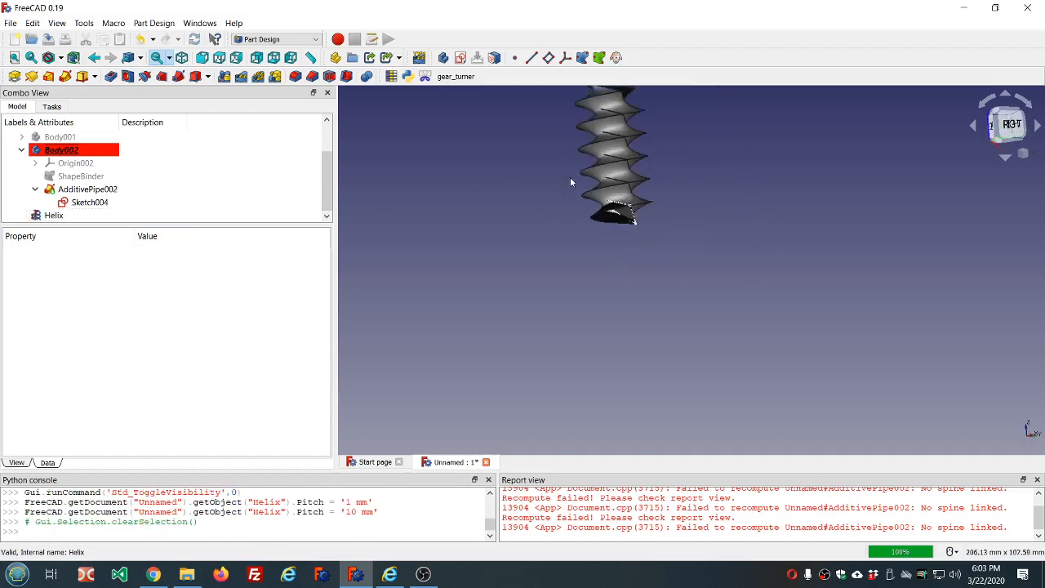
scroll(582, 174, up, 5)
middle_drag(659, 237, 663, 248)
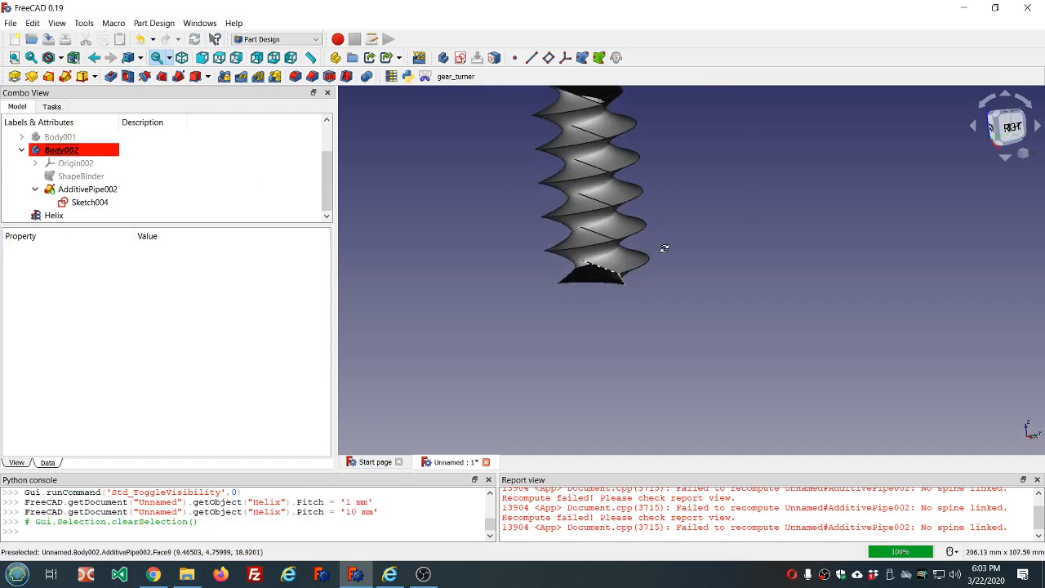
scroll(636, 187, up, 2)
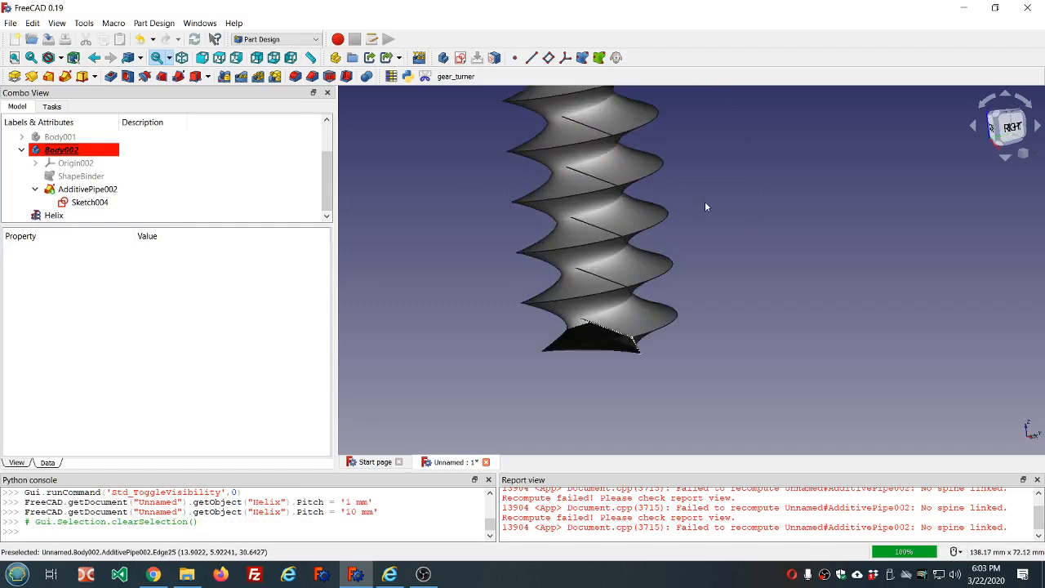
middle_drag(708, 256, 710, 245)
click(64, 215)
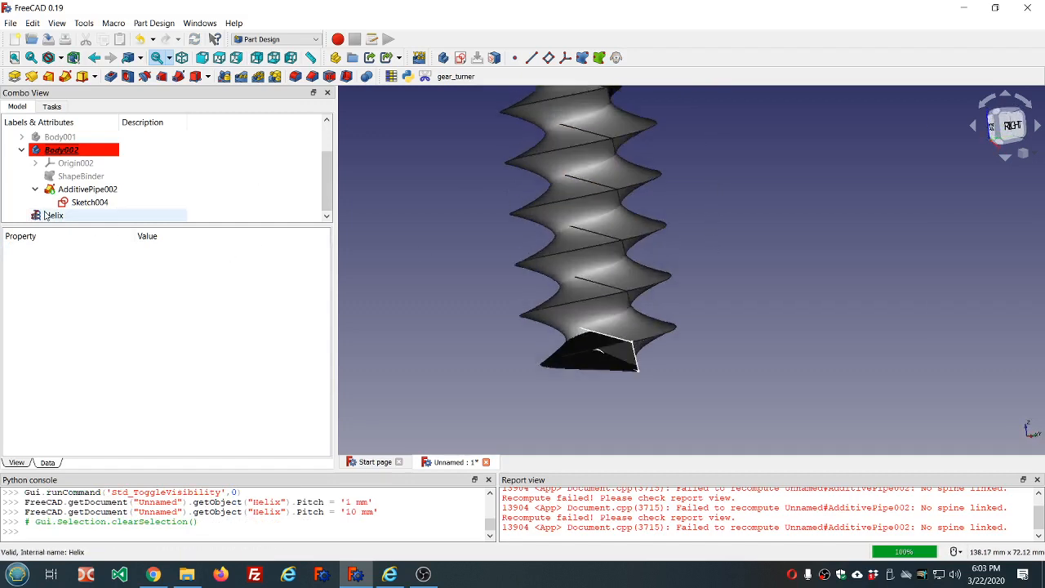
click(208, 402)
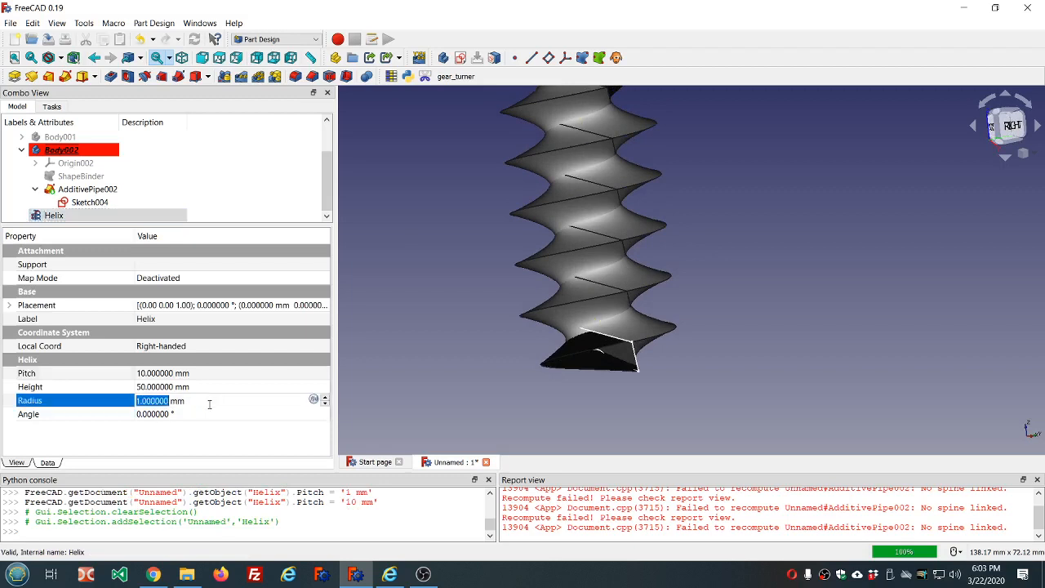
text(10)
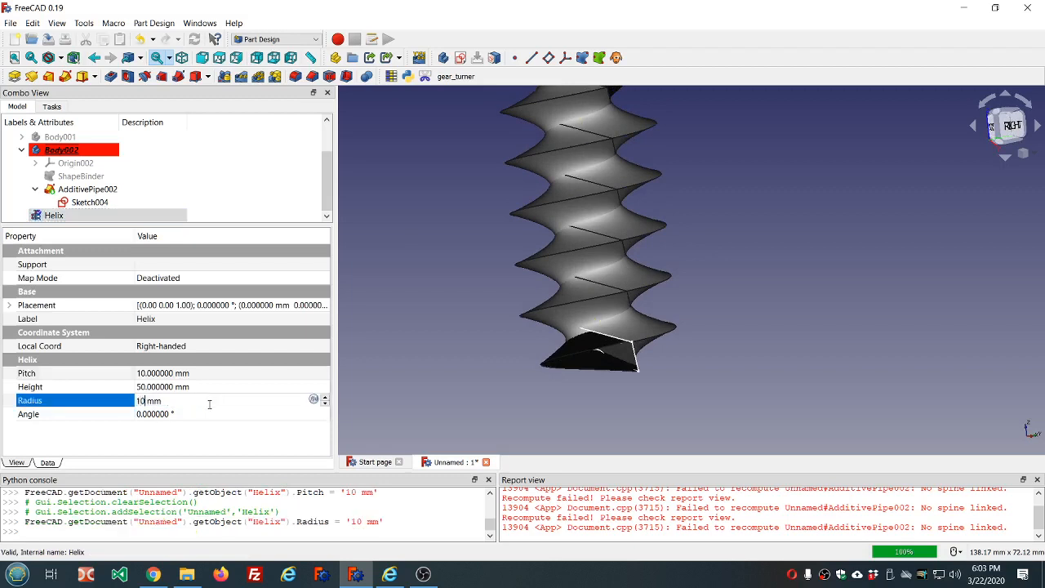
click(414, 408)
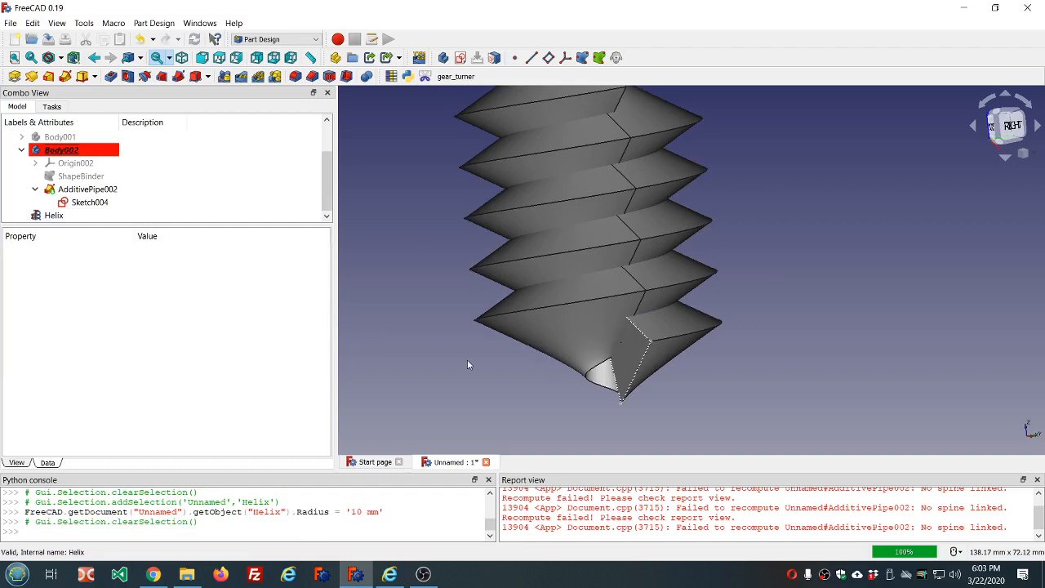
- Set the radius of the helix to 25 mm
middle_drag(445, 274, 531, 264)
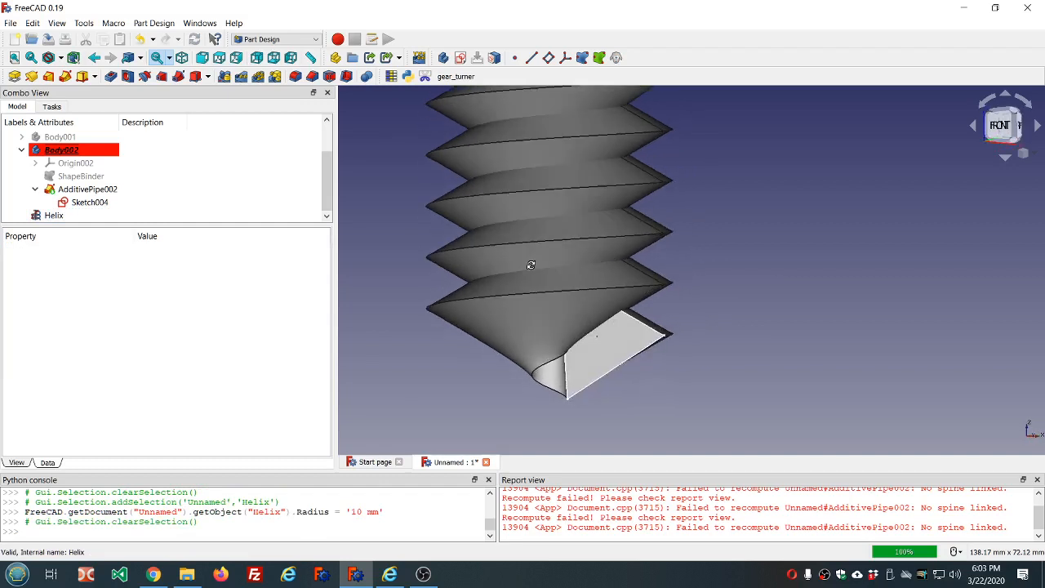
click(59, 215)
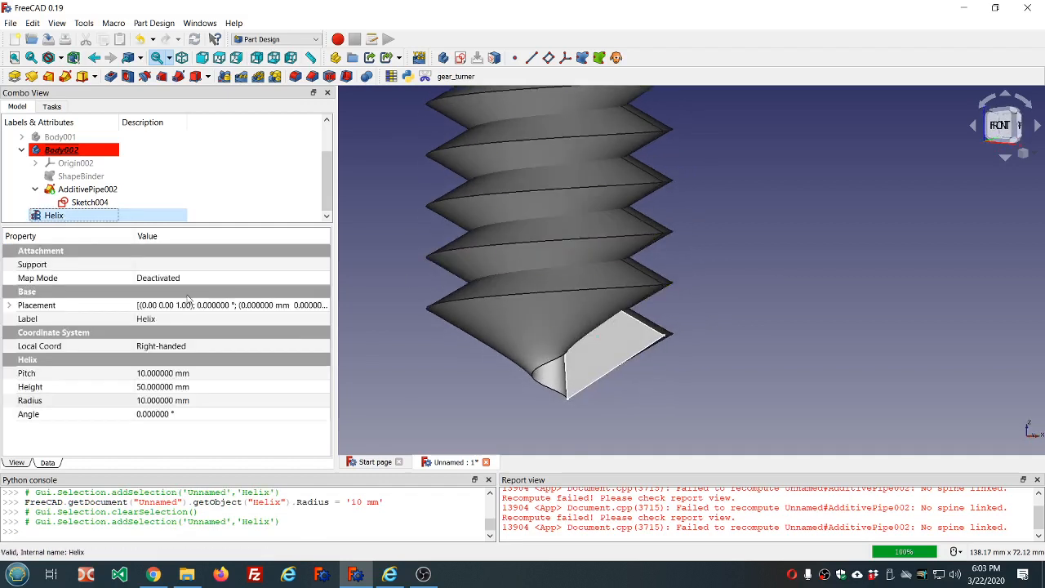
click(229, 400)
click(231, 401)
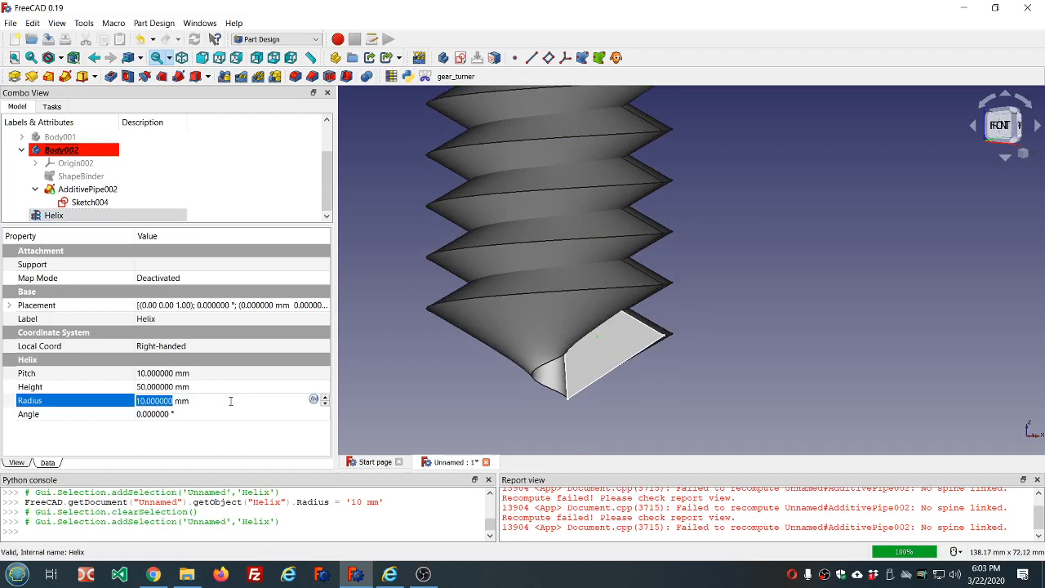
text(25)
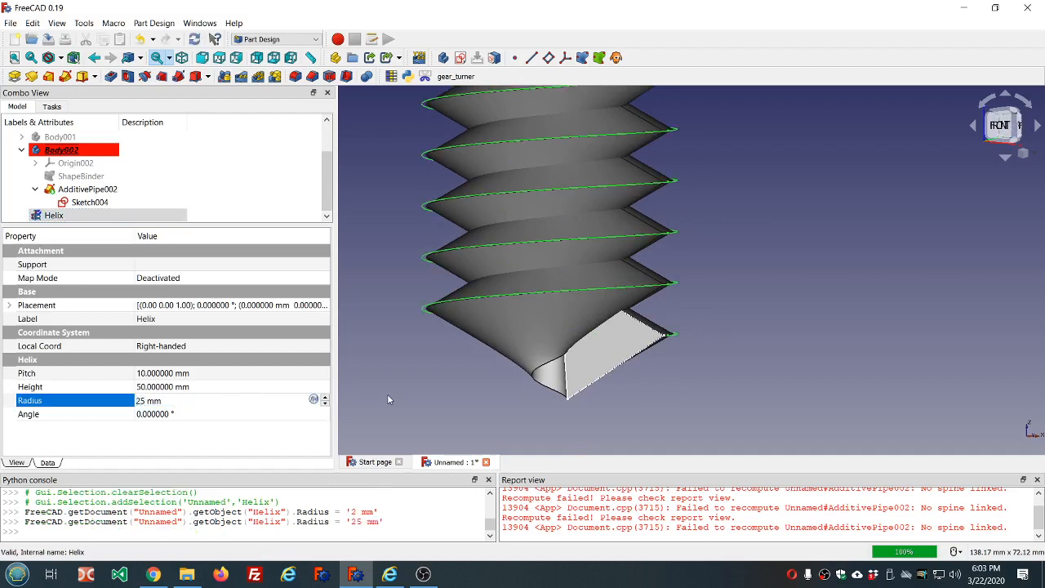
click(388, 399)
- Clear the old error messages from the report view
scroll(604, 328, down, 2)
mouse_move(605, 327)
middle_down()
mouse_move(629, 345)
mouse_move(626, 324)
mouse_move(601, 338)
middle_up()
right_click(692, 542)
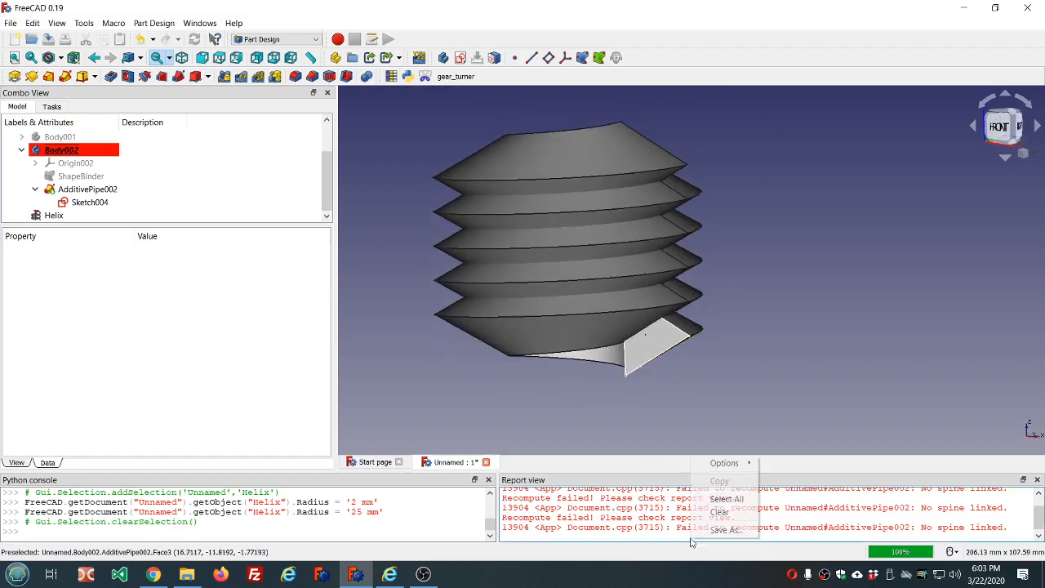
click(715, 510)
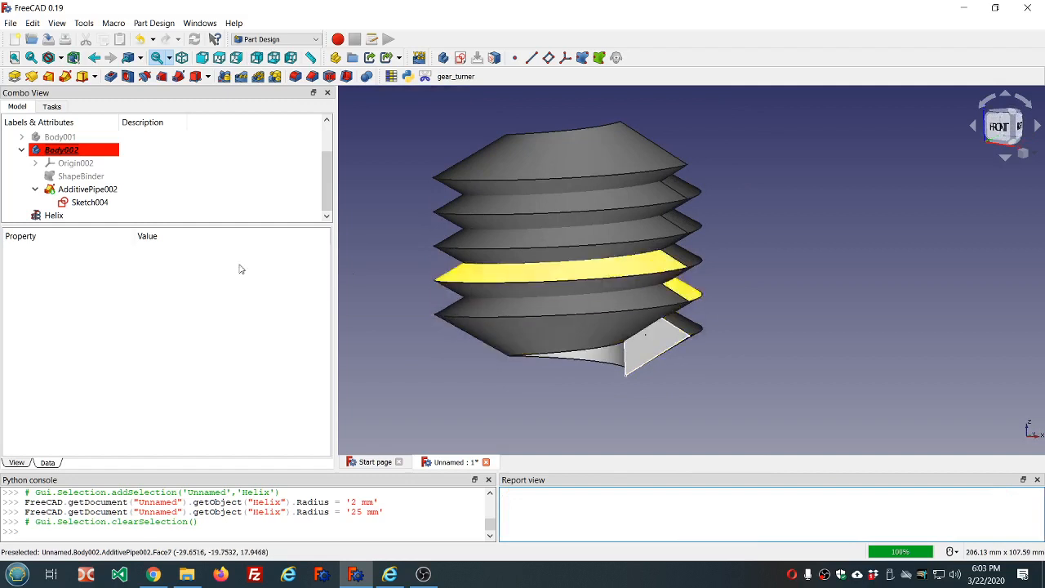
- Set the pitch of the helix to 15 mm
click(53, 215)
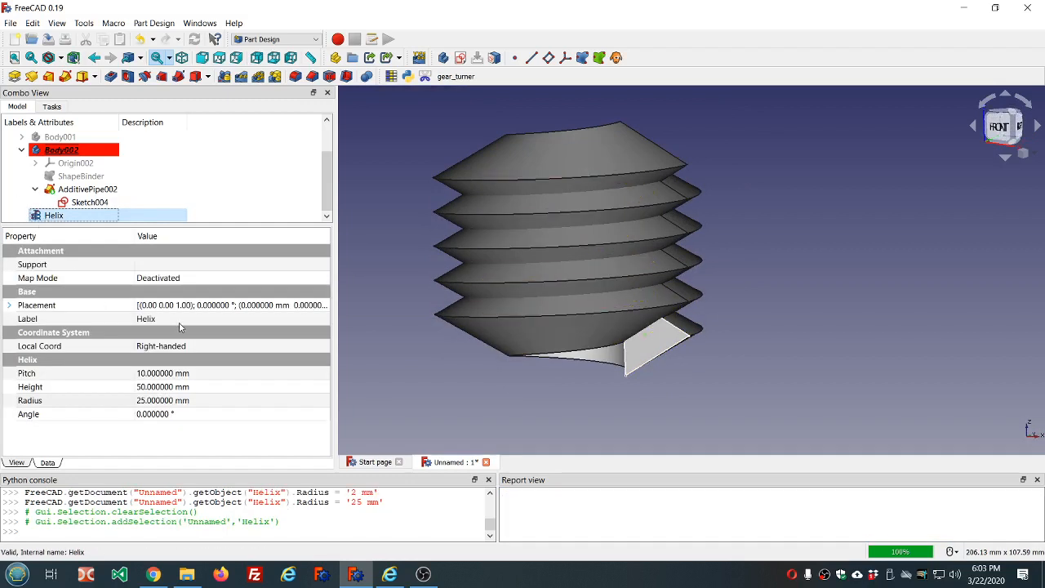
click(226, 387)
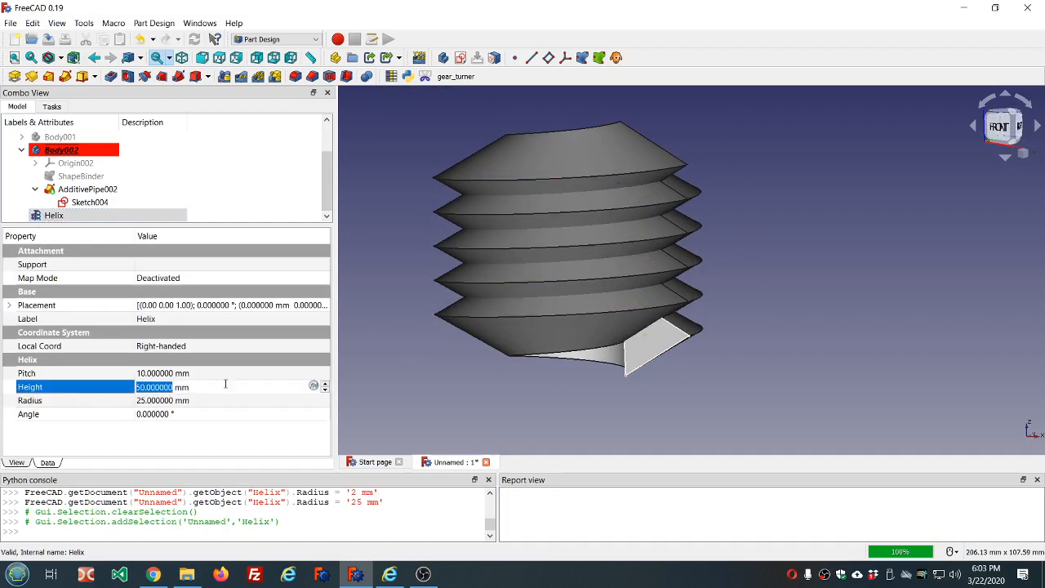
click(228, 375)
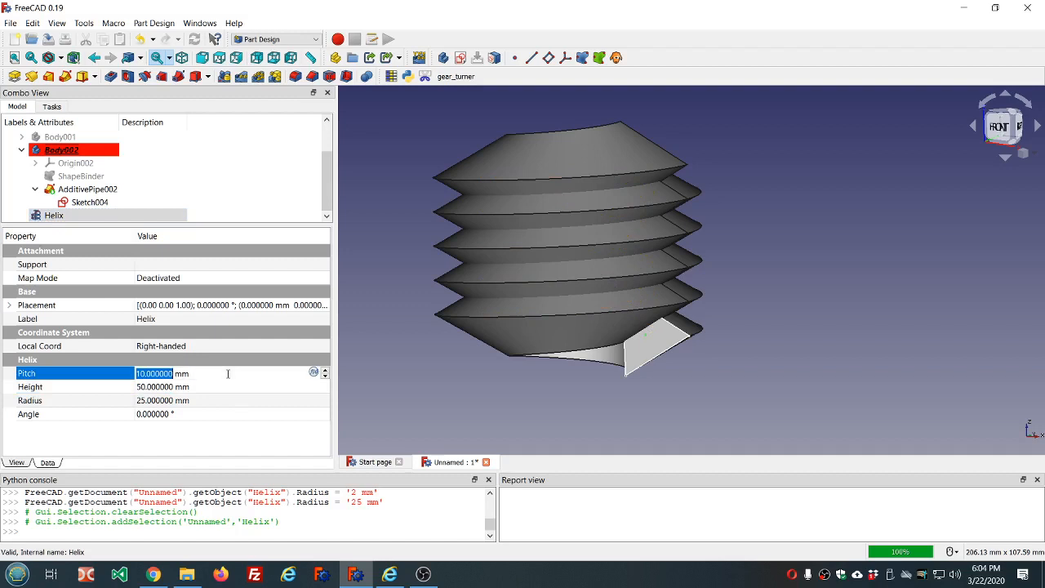
scroll(227, 373, up, 4)
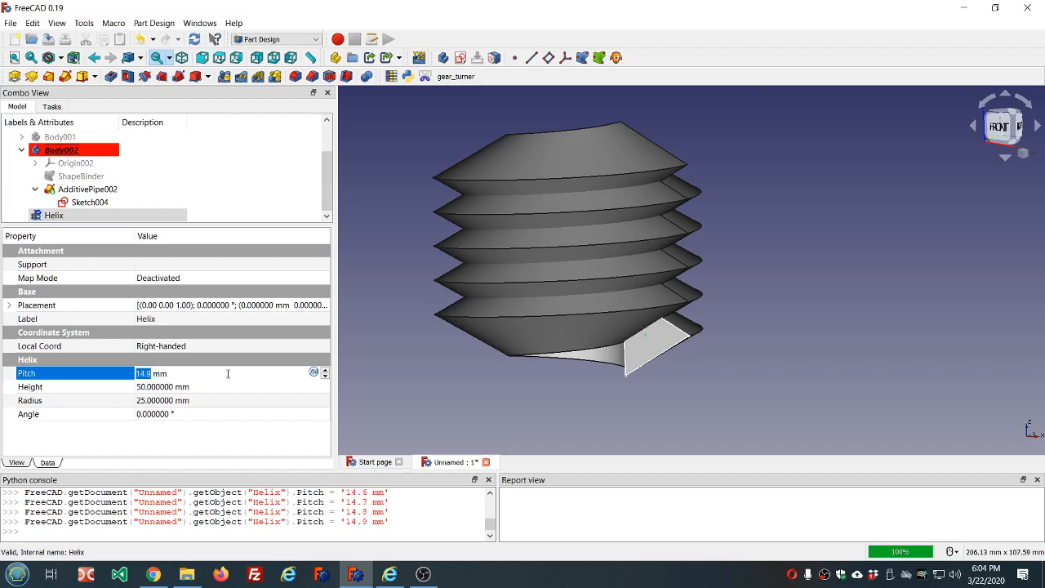
click(263, 413)
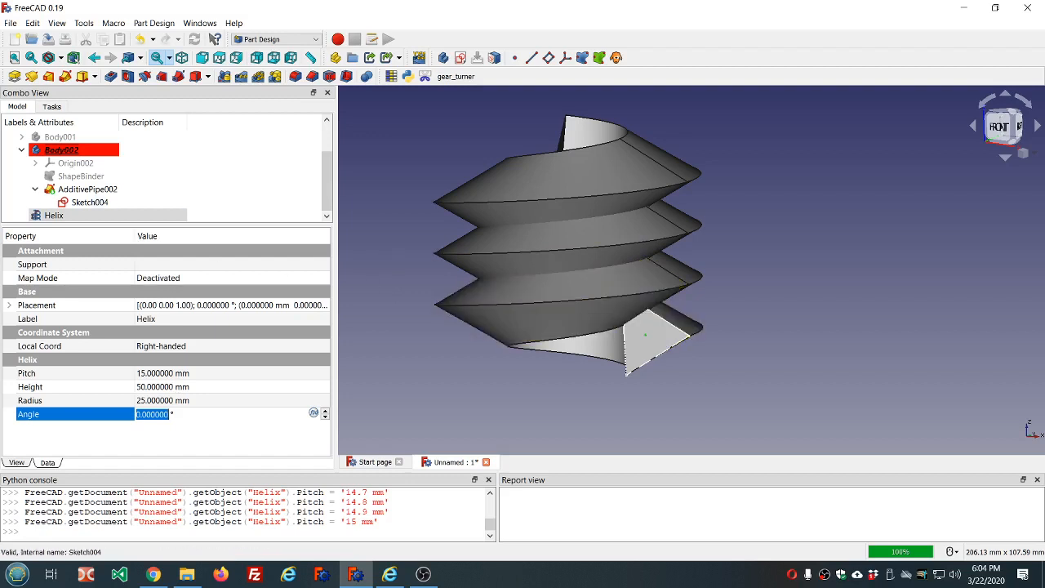
- Edit the pipe's triangle profile sketch, shrink the triangle to roughly half its size by moving its upper vertex, and close the sketch
click(89, 202)
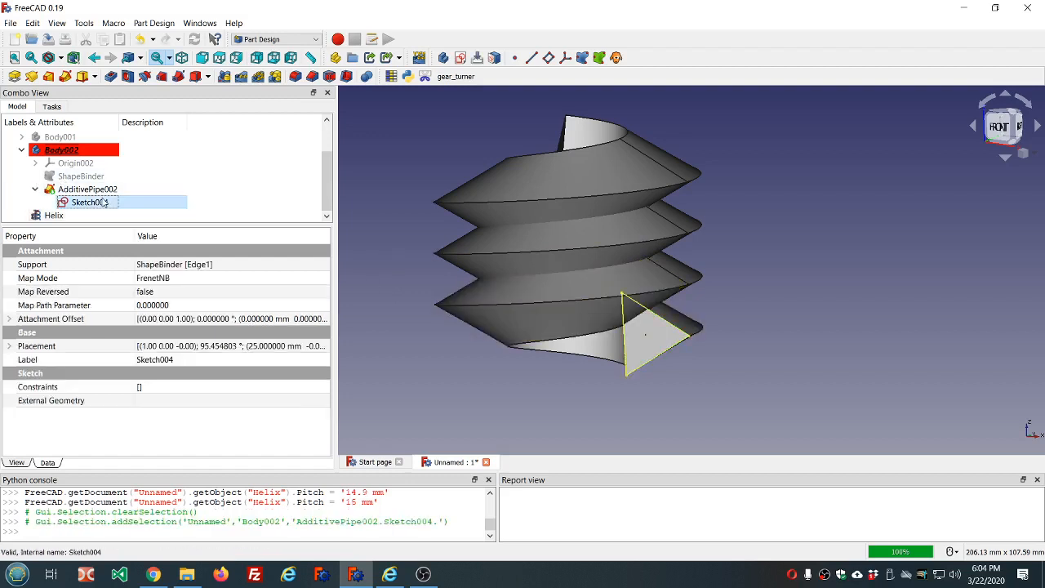
middle_drag(653, 386, 669, 356)
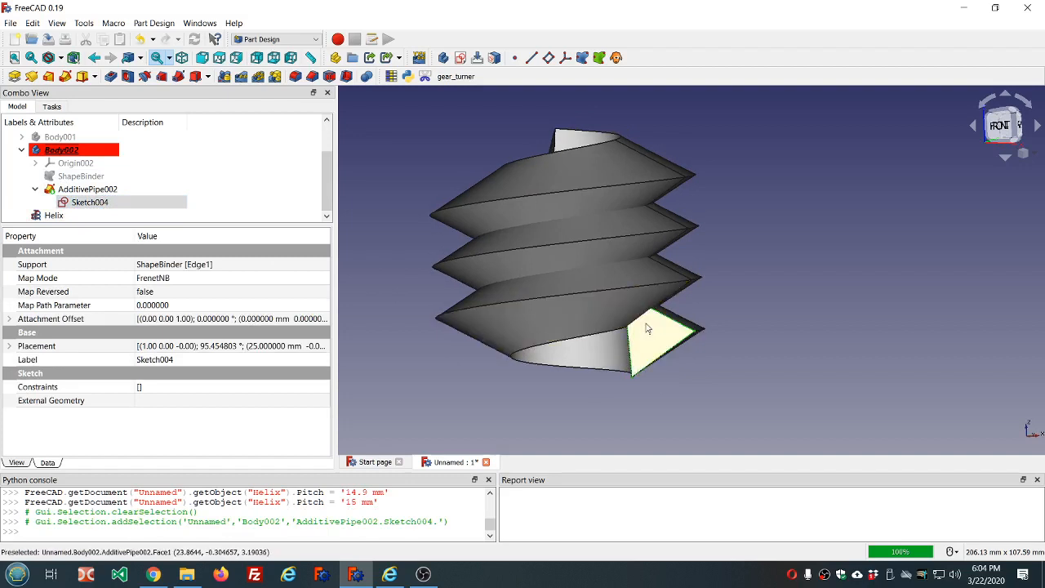
scroll(647, 327, up, 3)
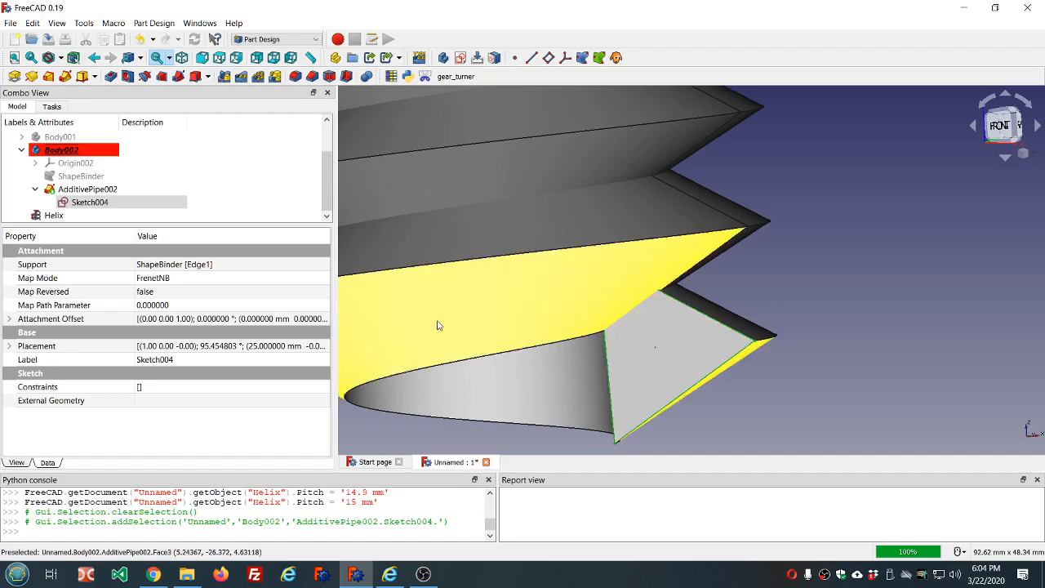
double_click(83, 203)
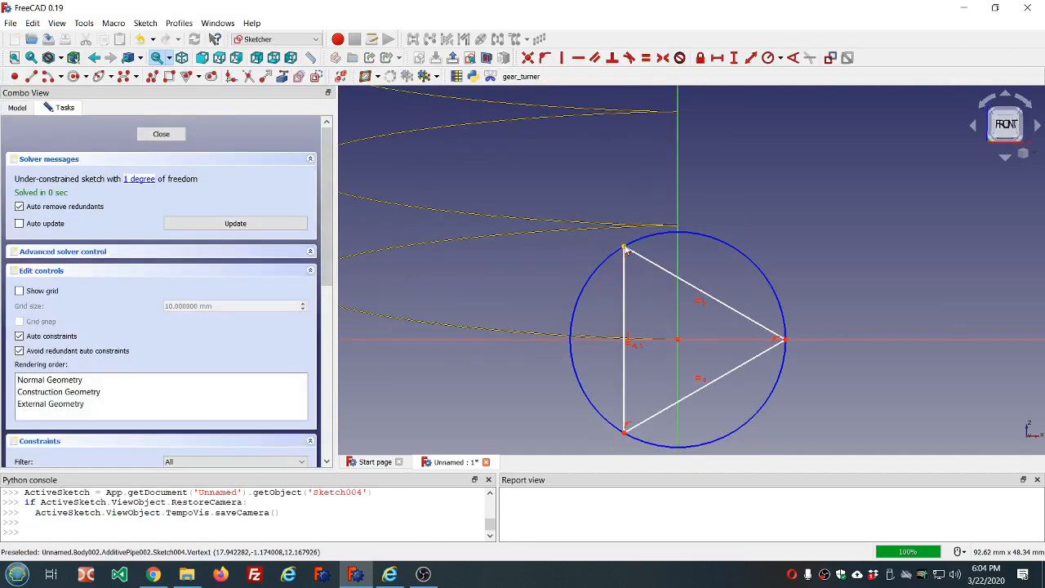
drag(626, 250, 630, 314)
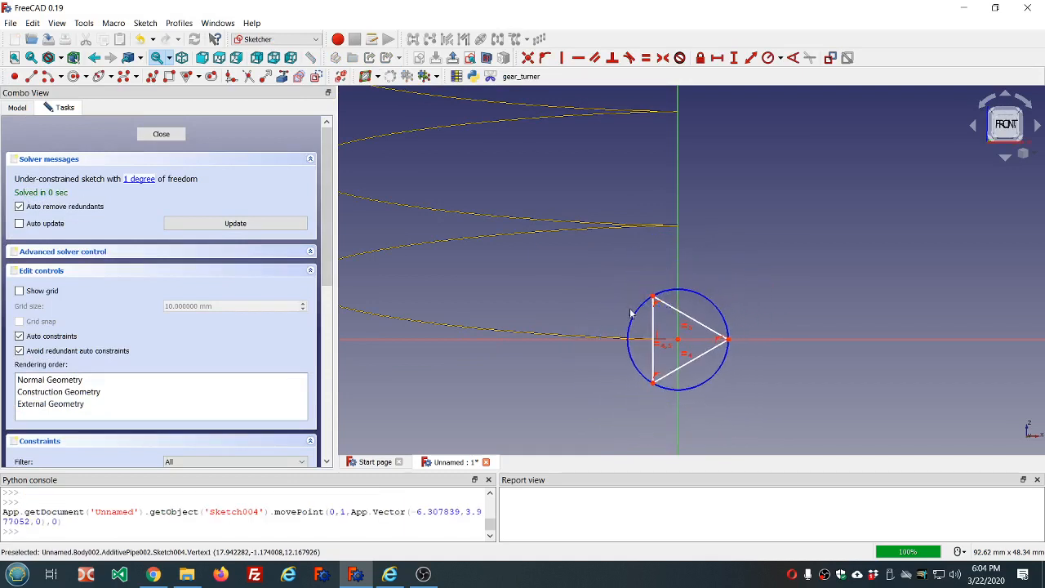
click(162, 135)
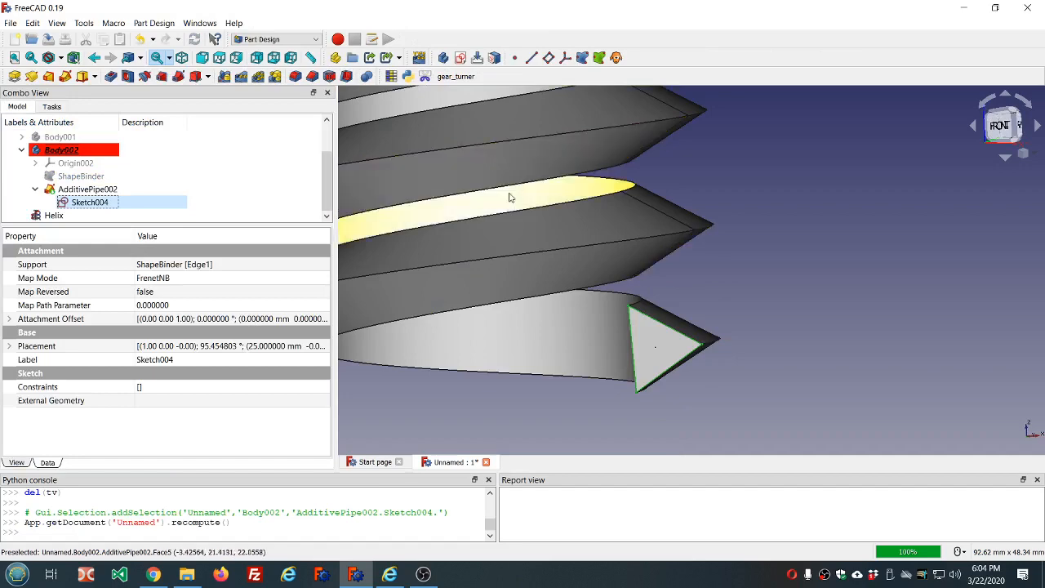
- Examine how the triangular profile aligns with the pipe's lower end face, focusing on its vertical inner edge and upper corner
scroll(566, 212, down, 5)
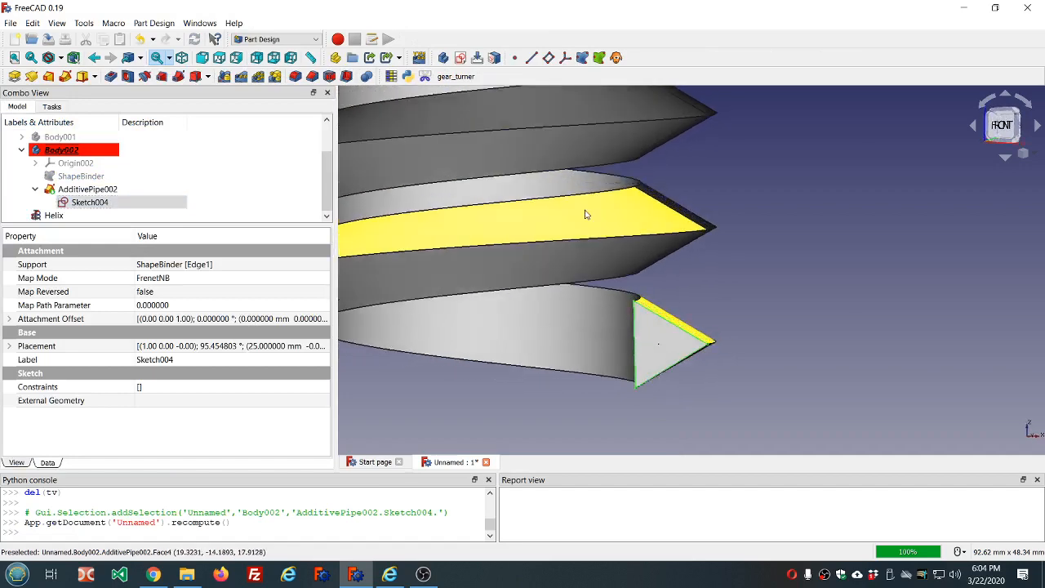
scroll(552, 145, up, 4)
middle_drag(555, 143, 582, 135)
scroll(657, 426, up, 3)
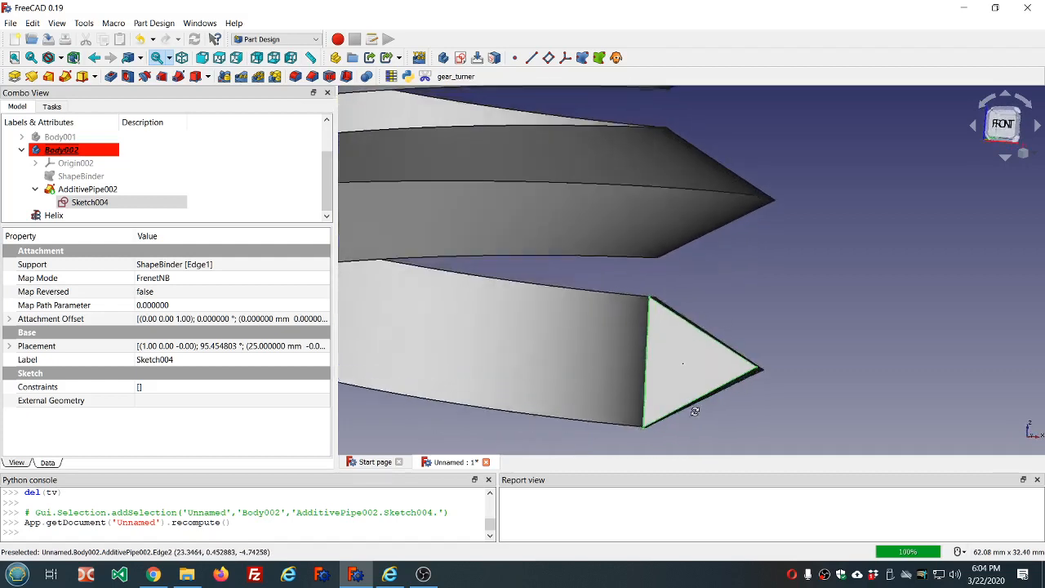
scroll(693, 402, up, 3)
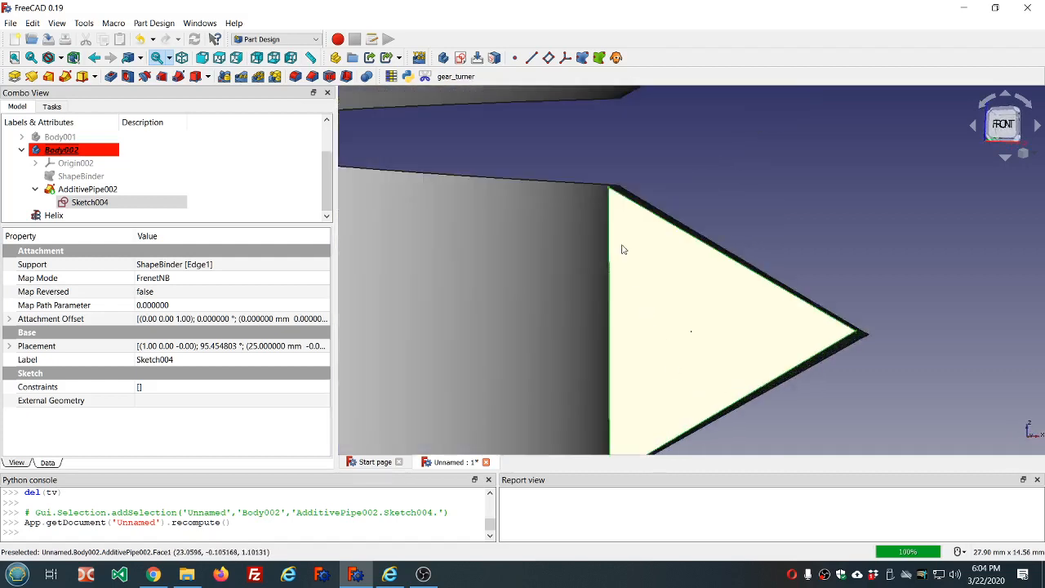
scroll(609, 204, down, 3)
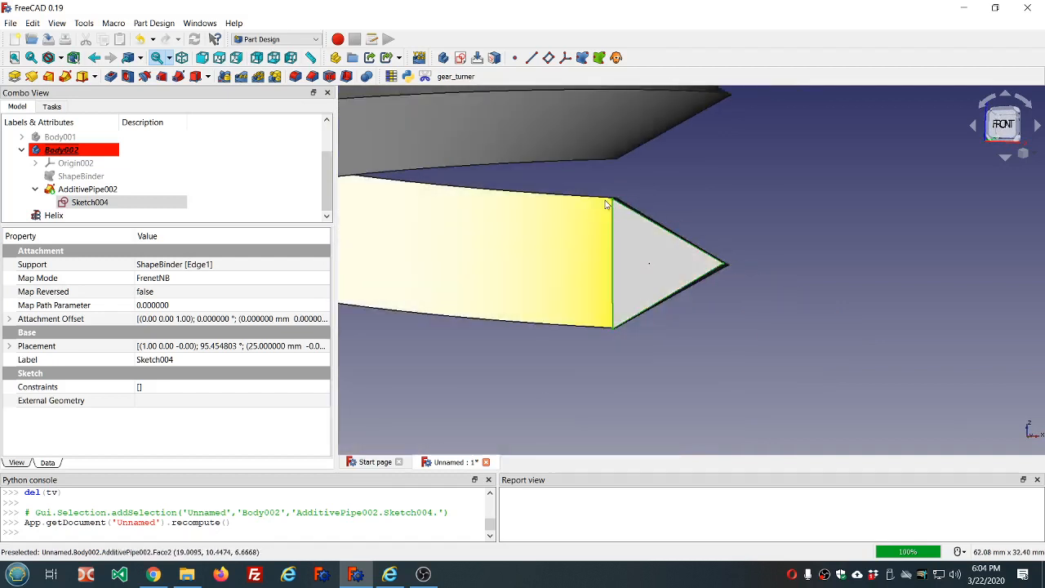
scroll(608, 205, up, 3)
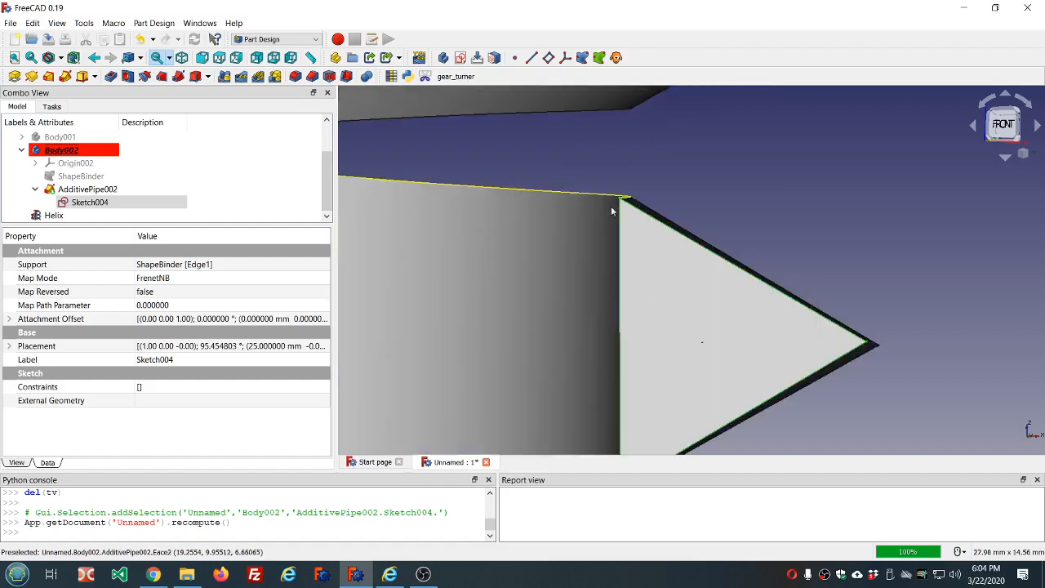
click(621, 220)
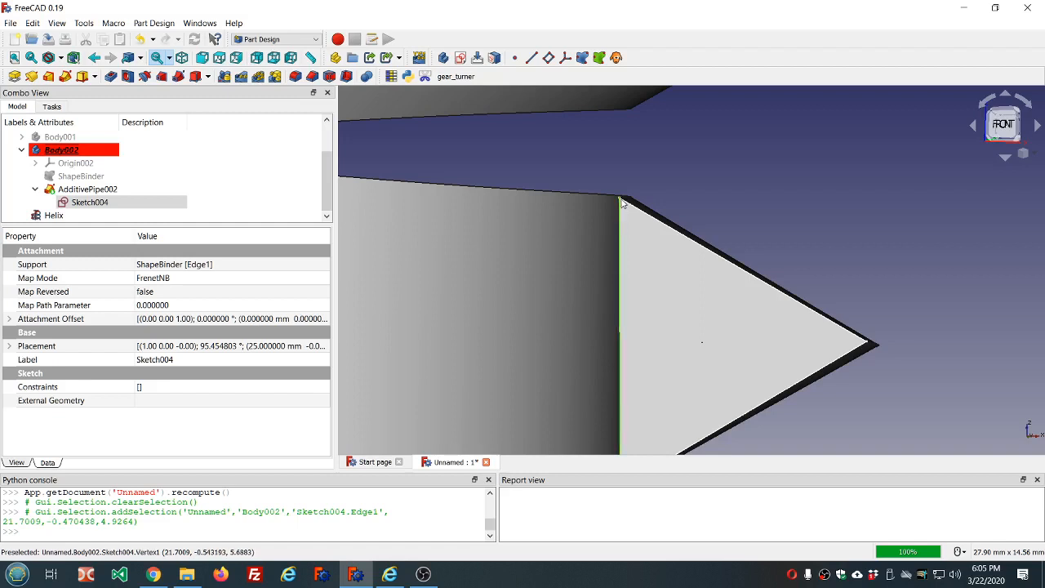
- Inspect the pipe's triangular end face against its profile sketch, with the pipe feature highlighted, and view the whole thread
scroll(621, 203, down, 3)
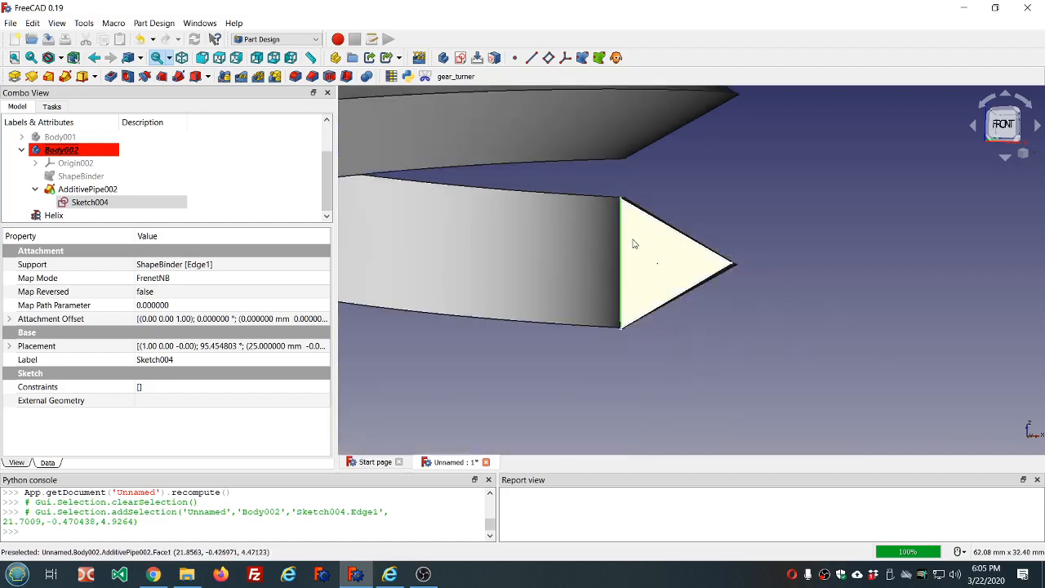
scroll(630, 237, up, 2)
scroll(630, 237, down, 3)
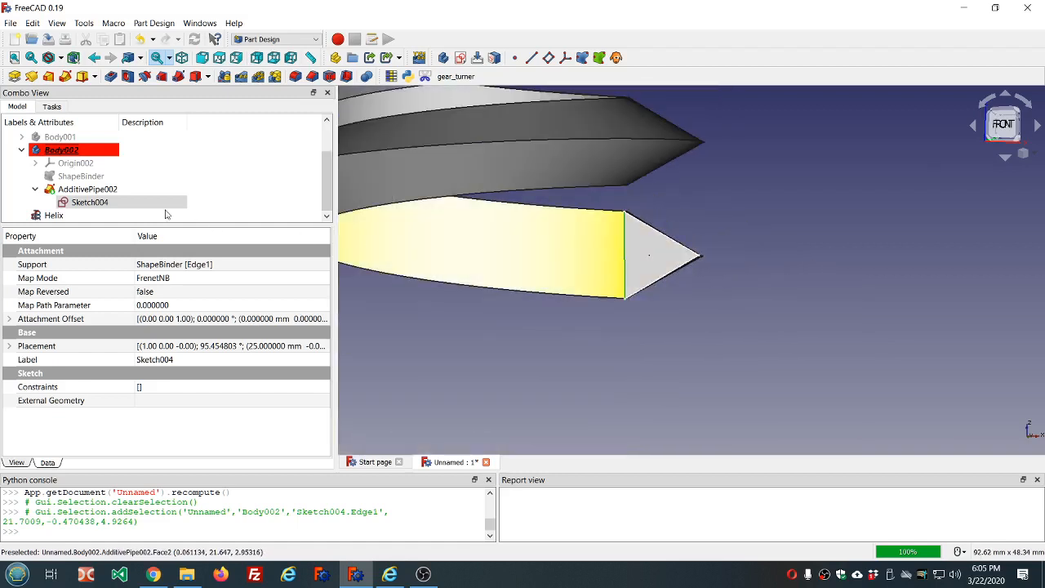
click(87, 189)
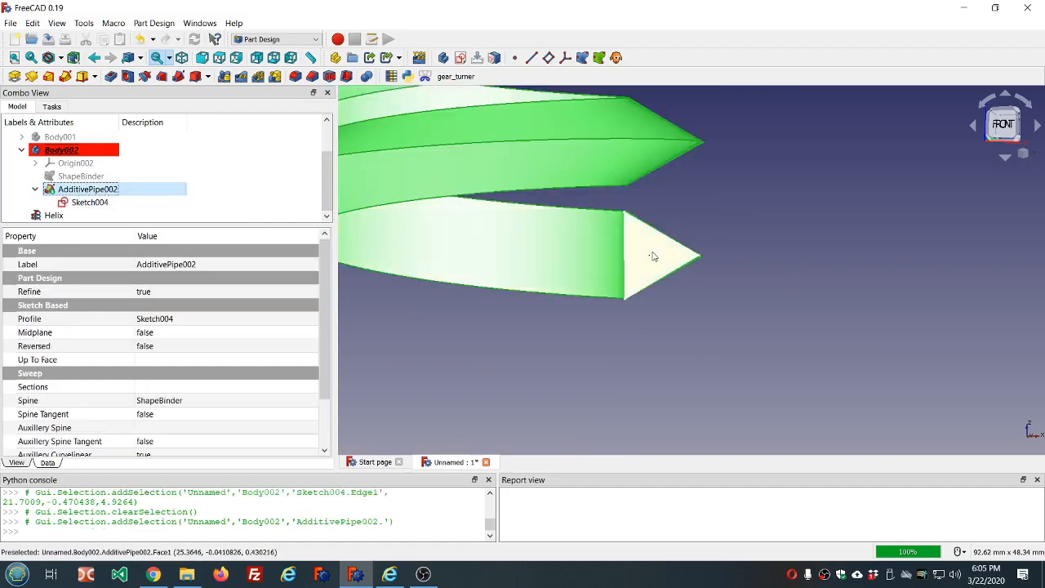
click(714, 178)
middle_drag(695, 179, 692, 204)
scroll(700, 183, down, 6)
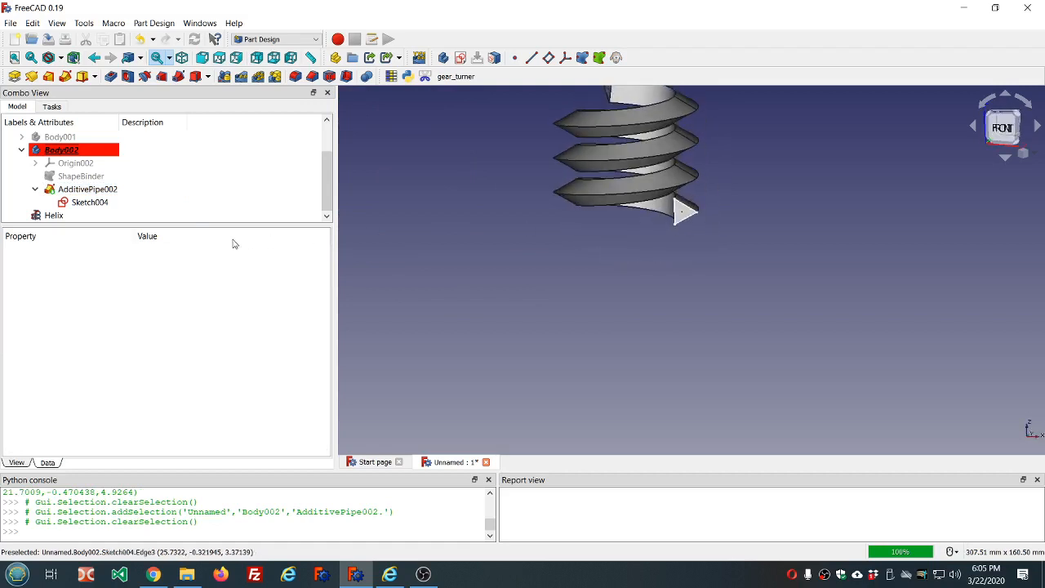
- Edit the additive pipe, change its section orientation mode to Standard, and inspect the resulting twist of the thread
double_click(87, 189)
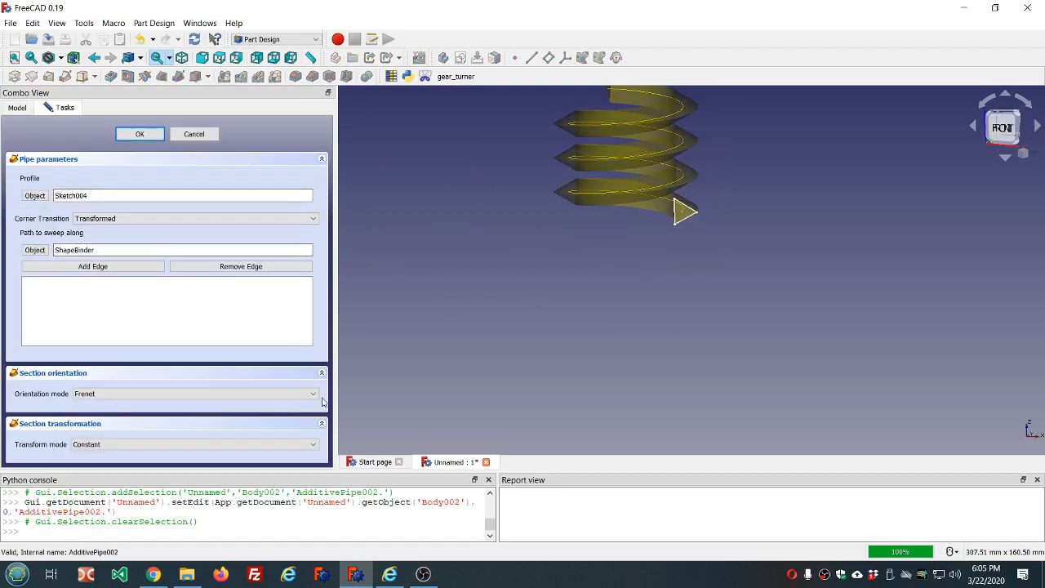
click(314, 394)
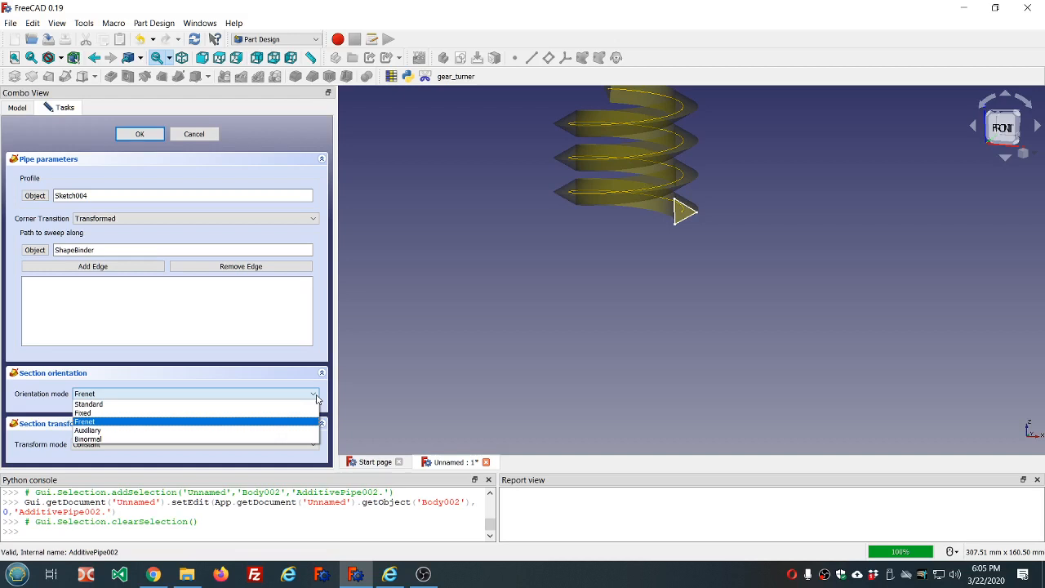
click(243, 403)
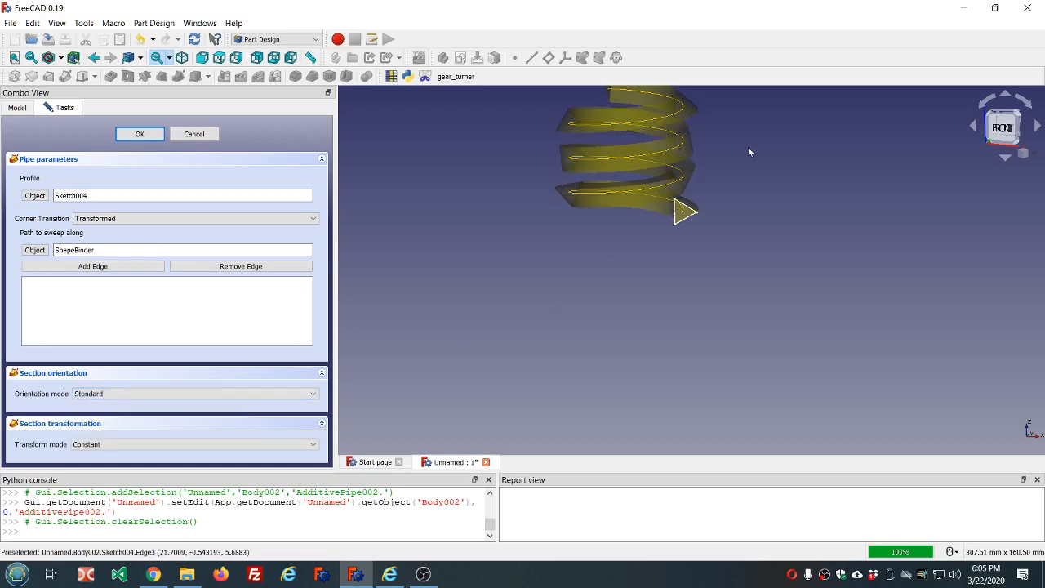
click(139, 134)
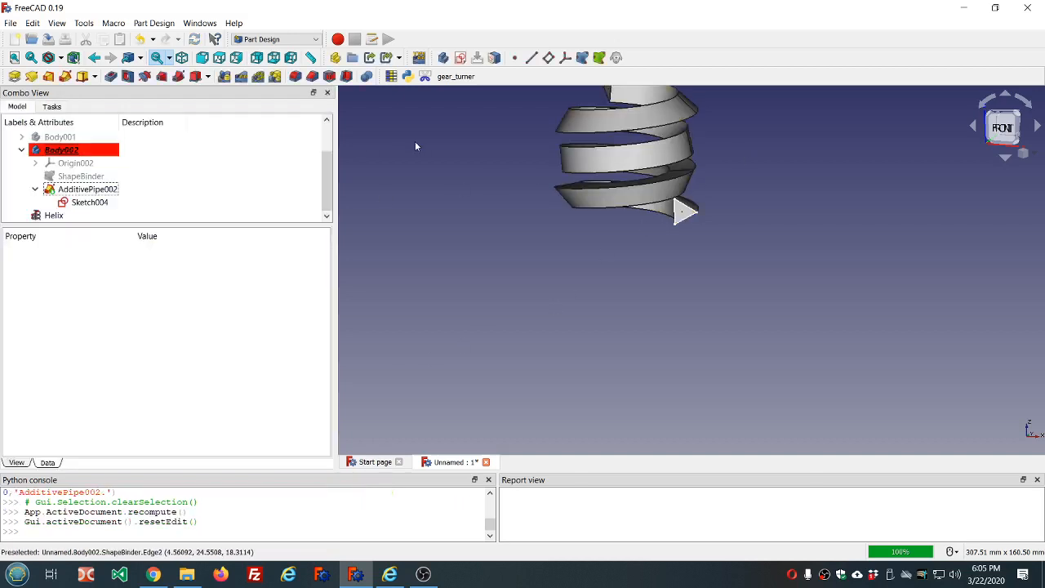
mouse_move(757, 158)
middle_down()
mouse_move(753, 198)
mouse_move(694, 135)
mouse_move(727, 133)
mouse_move(756, 180)
mouse_move(745, 157)
middle_up()
middle_drag(740, 146, 756, 145)
- Set the additive pipe's orientation mode back to Frenet and inspect the whole thread
double_click(71, 187)
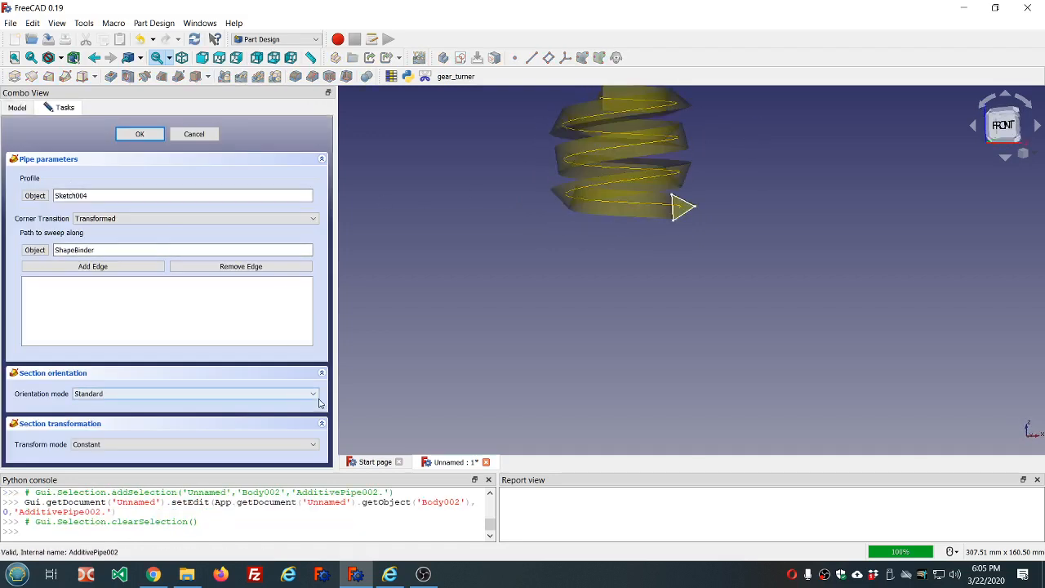
click(317, 397)
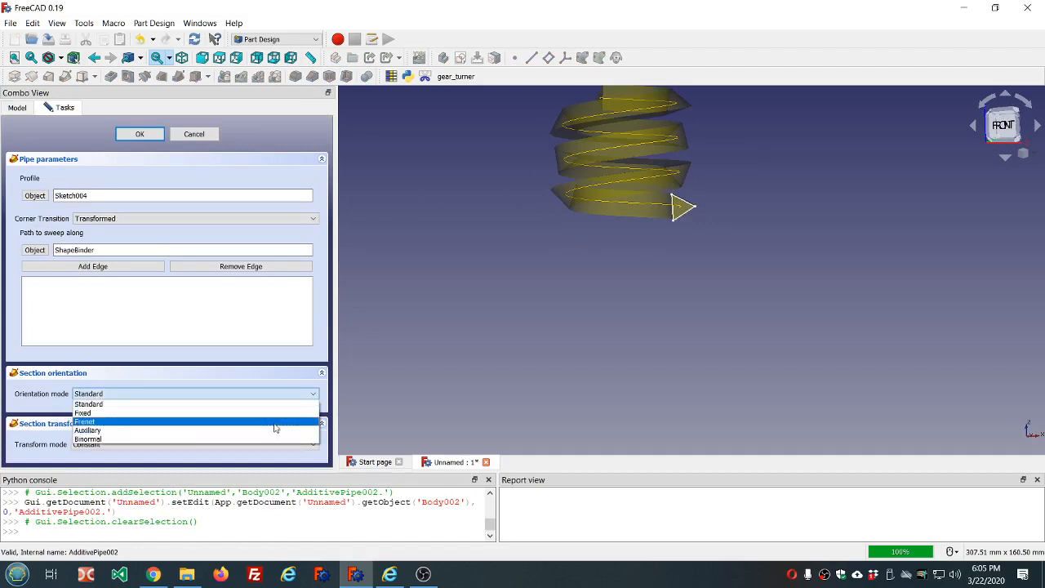
click(275, 424)
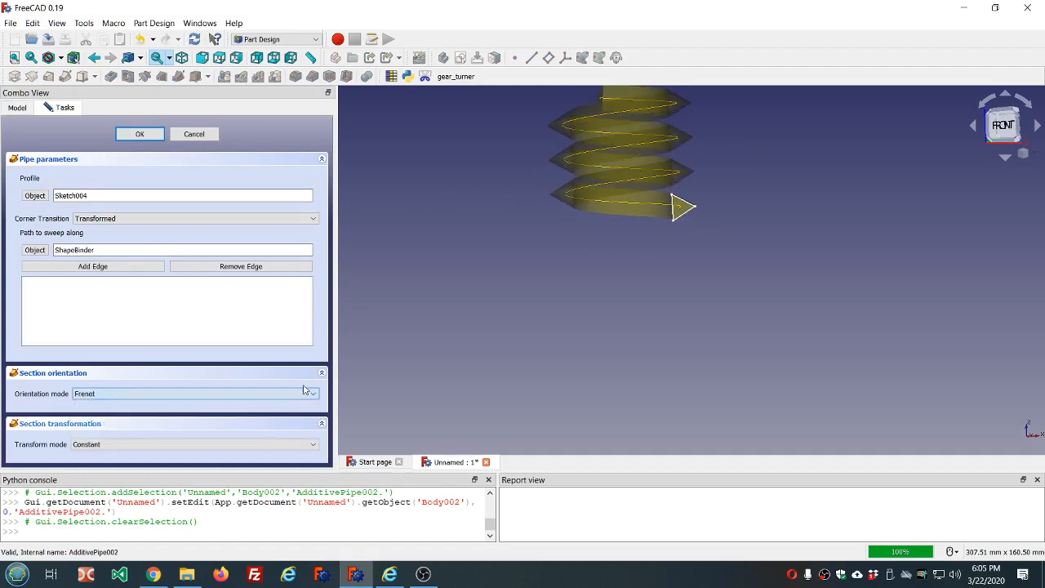
click(139, 135)
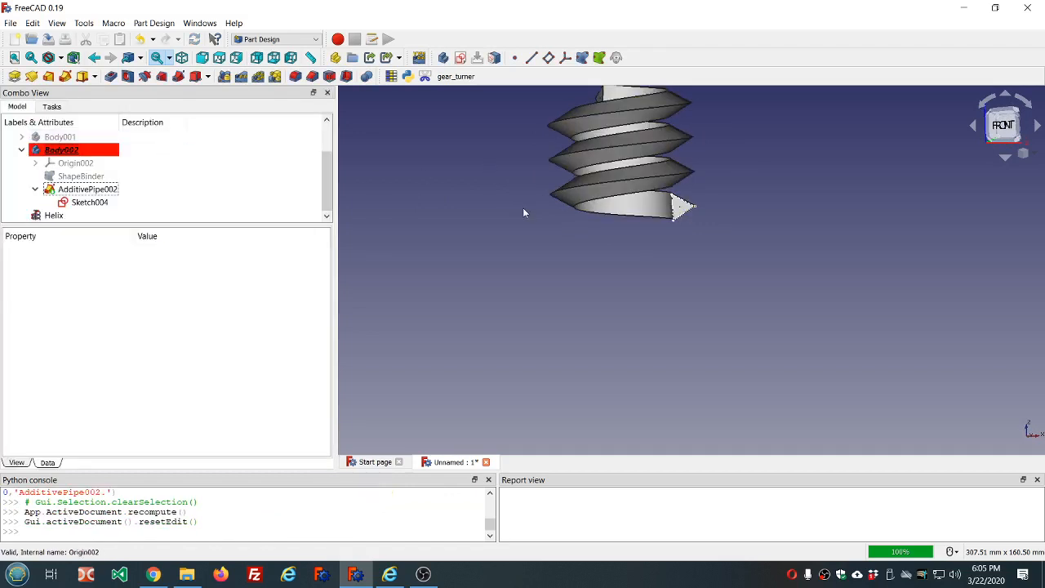
middle_drag(524, 212, 580, 215)
scroll(581, 215, down, 6)
scroll(610, 190, up, 8)
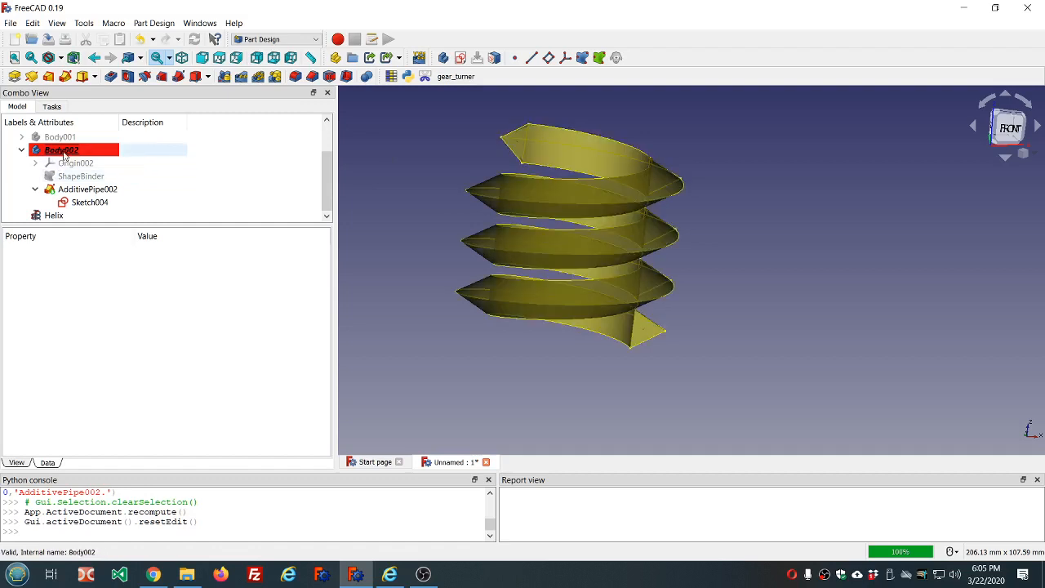
- Hide the threaded body and the helix, and collapse the body's branch in the model tree
click(63, 153)
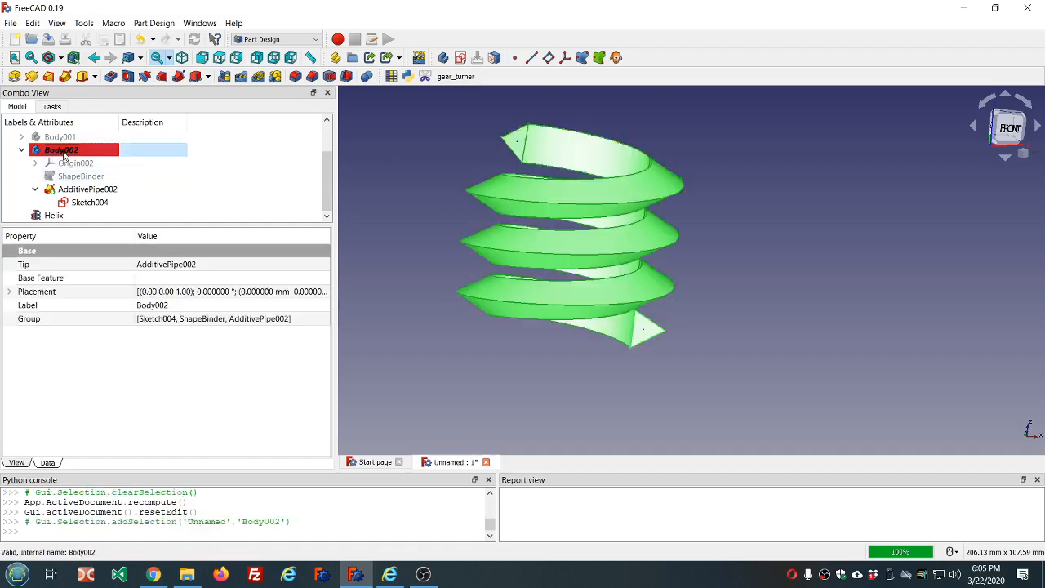
key(space)
click(54, 216)
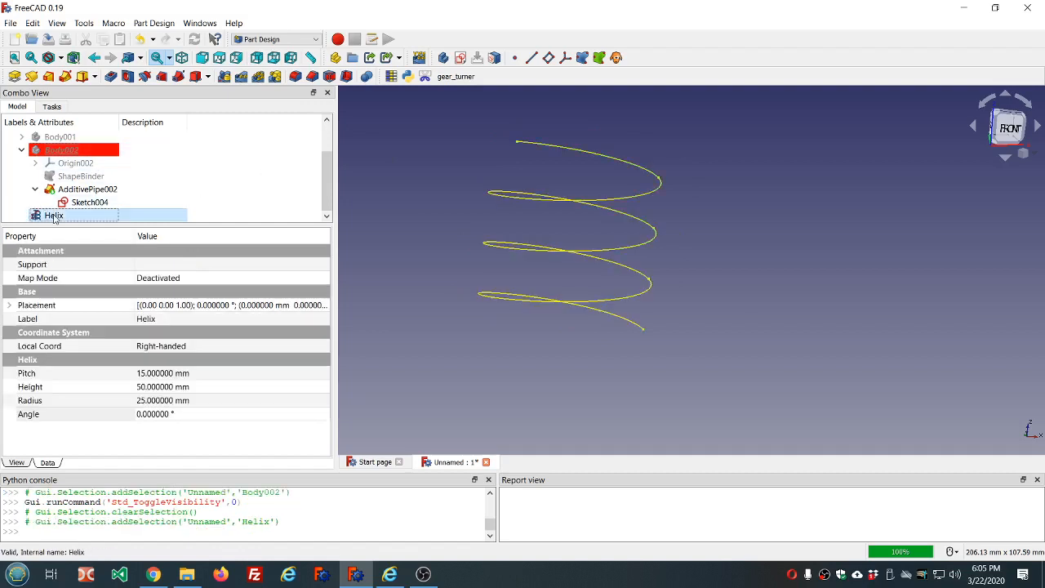
key(space)
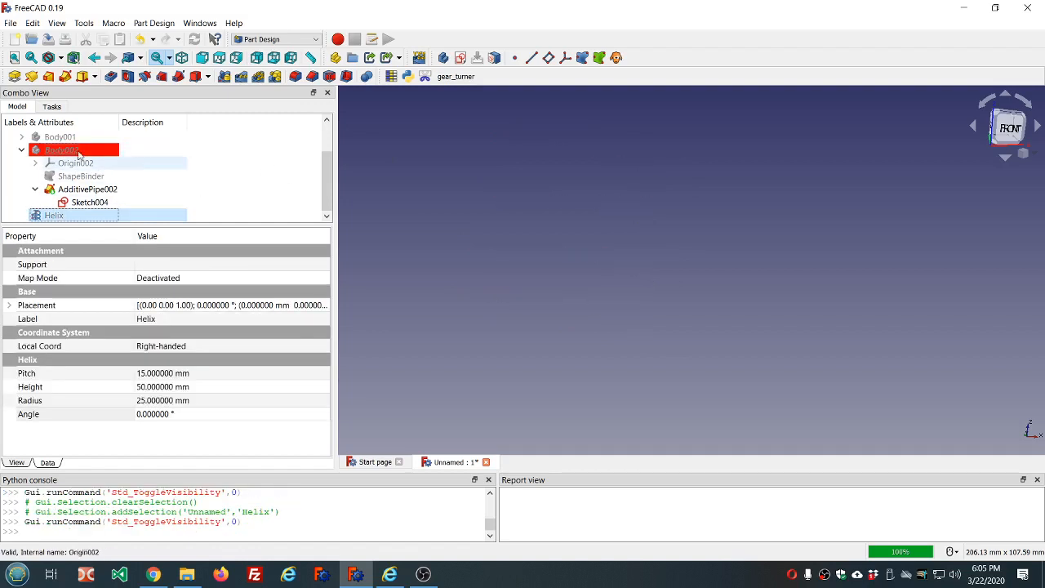
click(22, 151)
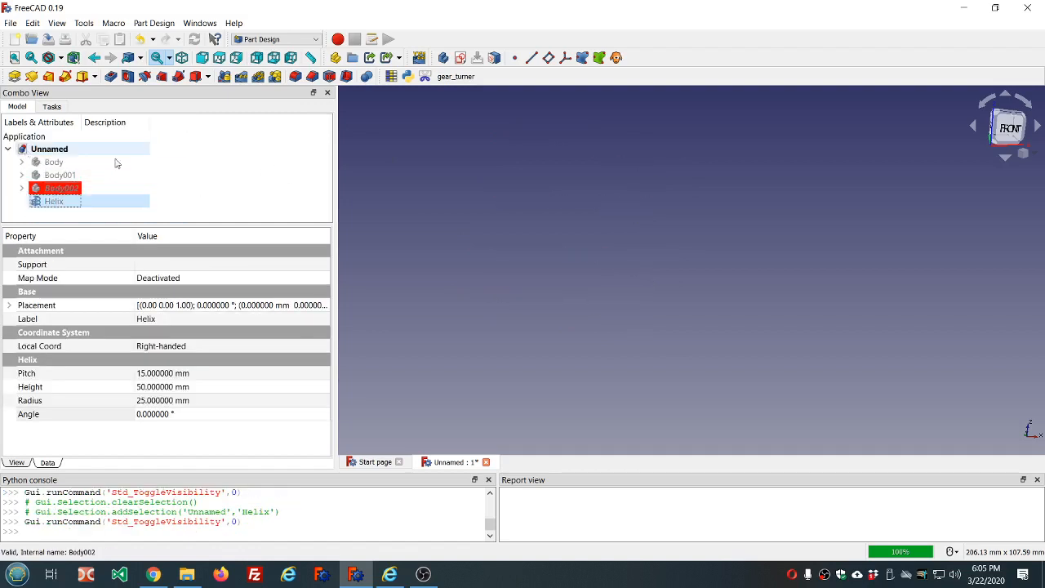
- Create a new body and sketch an upright rectangle about 20 mm tall around the origin on its XY plane, and close the sketch
click(485, 151)
click(442, 57)
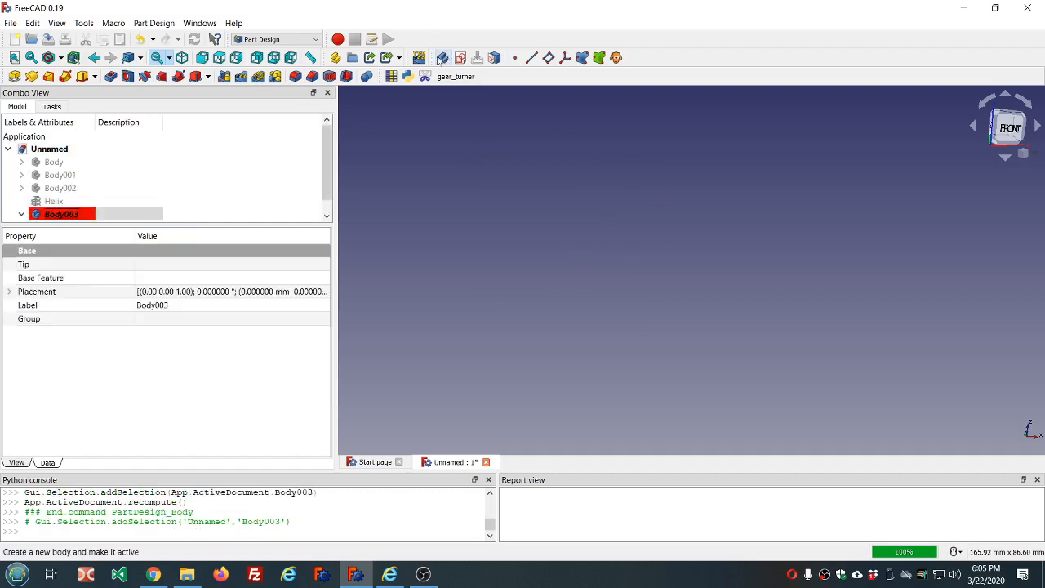
click(460, 57)
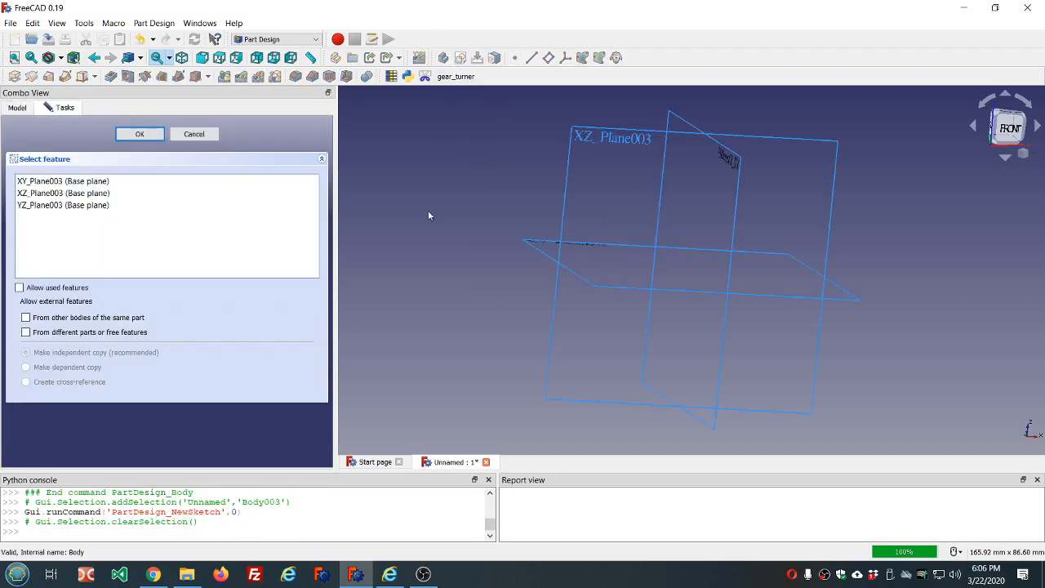
click(79, 182)
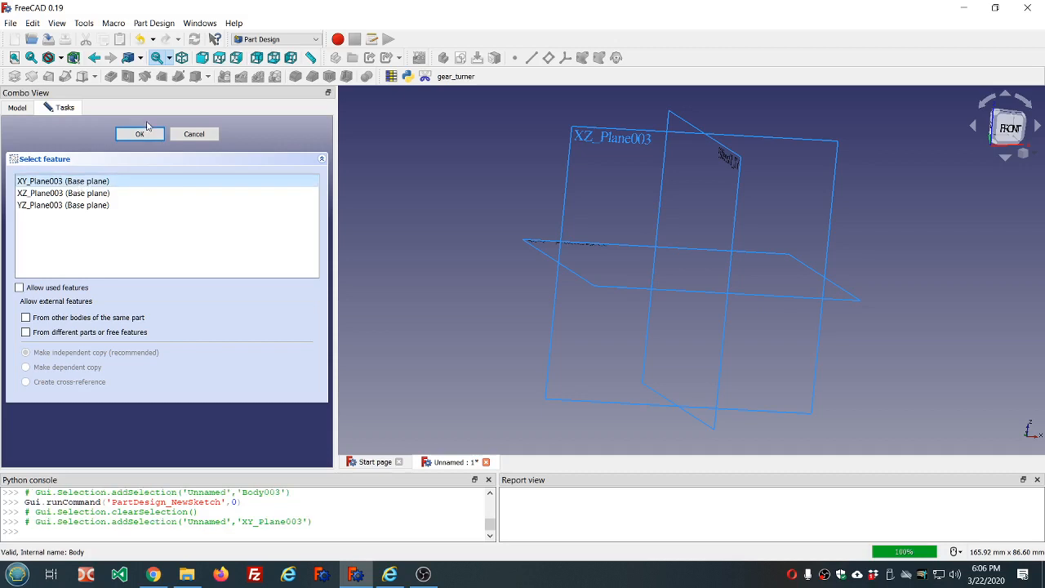
click(144, 133)
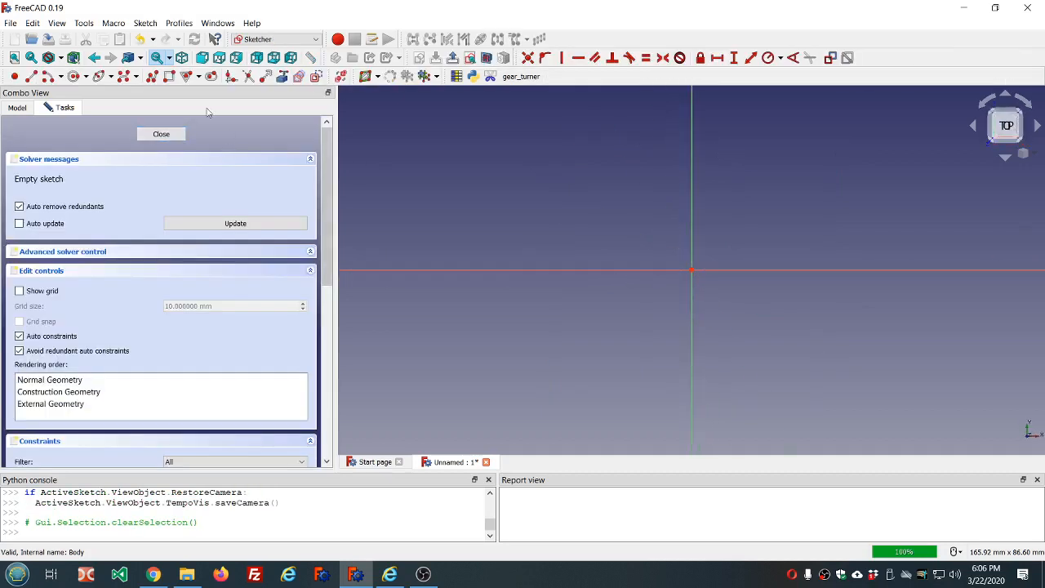
click(169, 76)
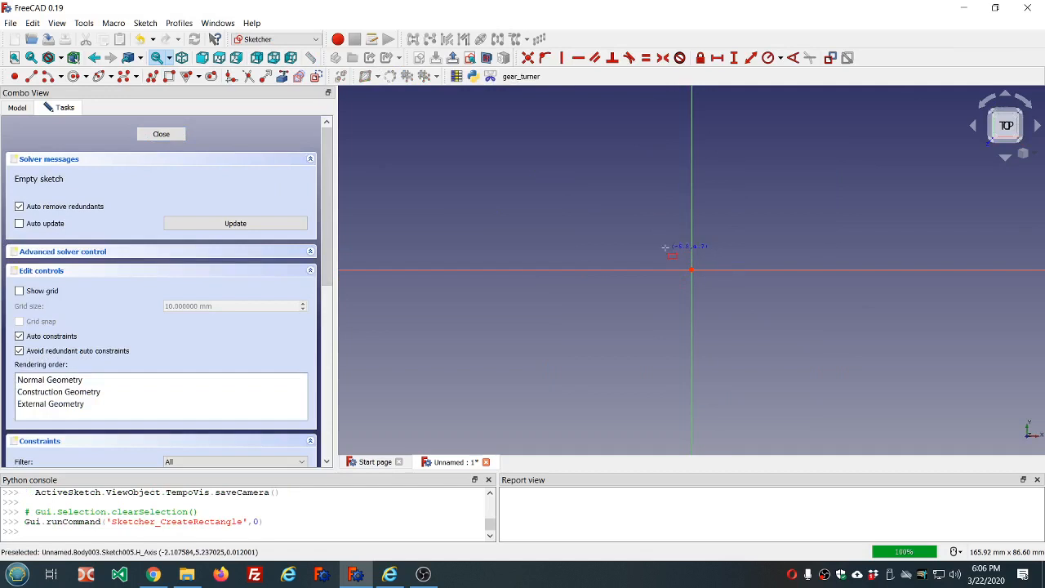
click(673, 240)
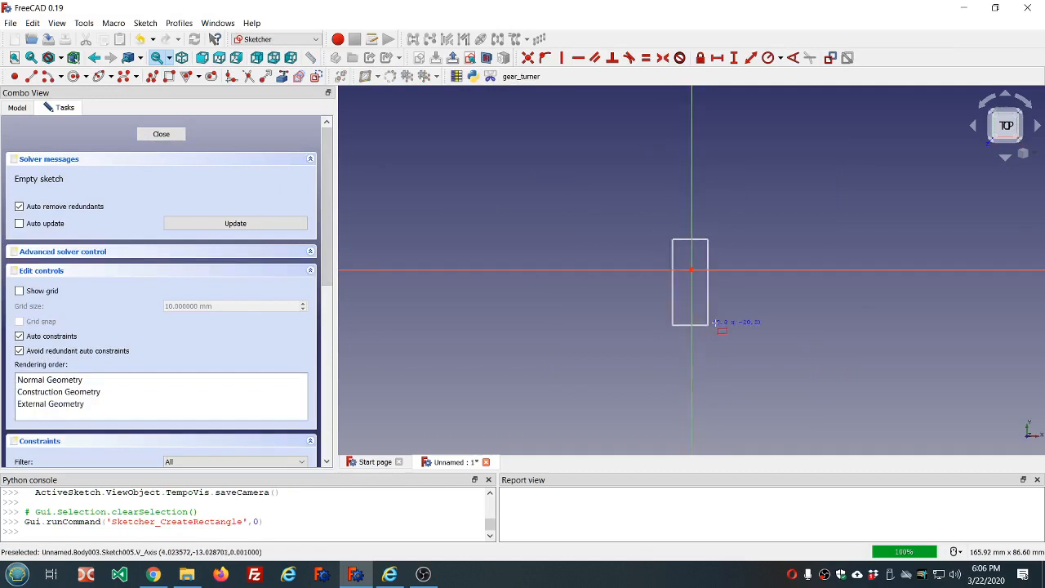
click(716, 322)
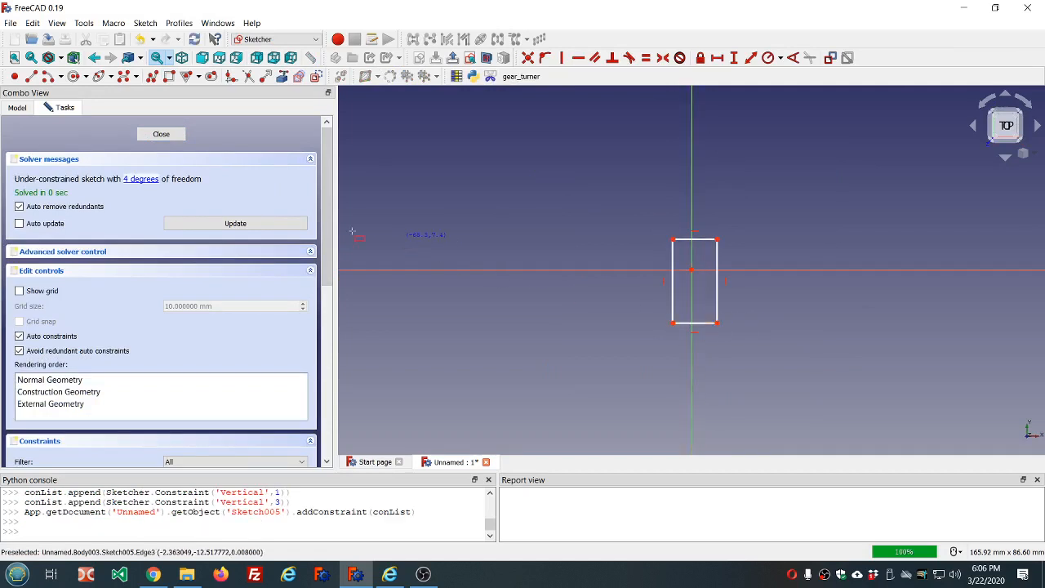
click(168, 135)
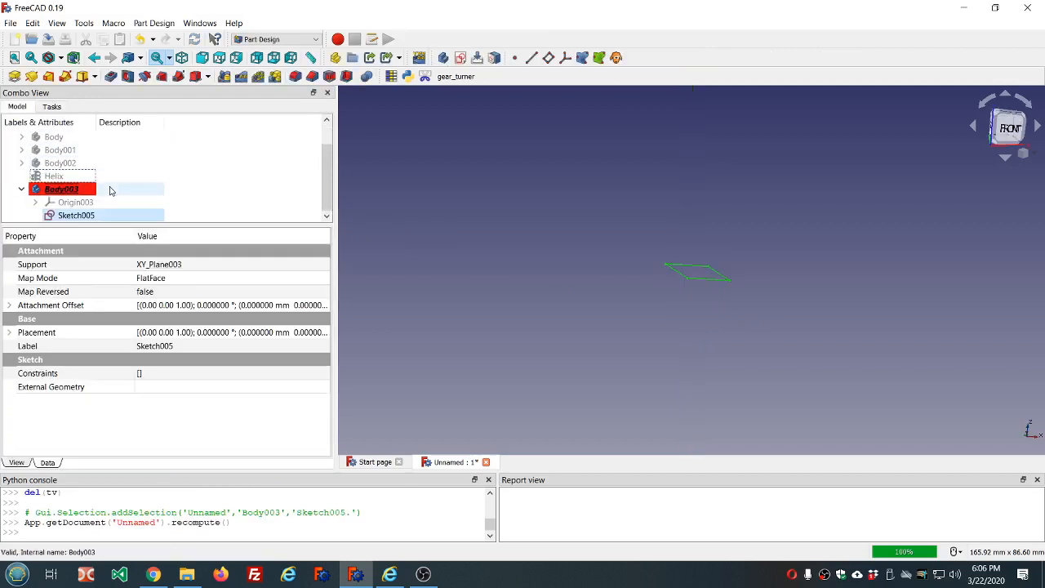
- Start a second sketch in the new body on its XZ plane
click(460, 57)
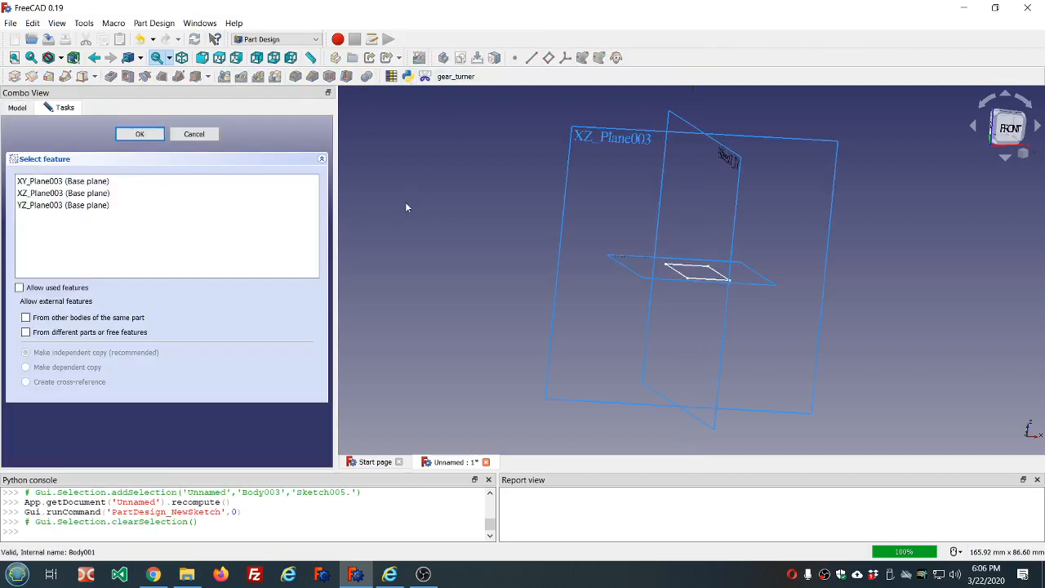
click(89, 194)
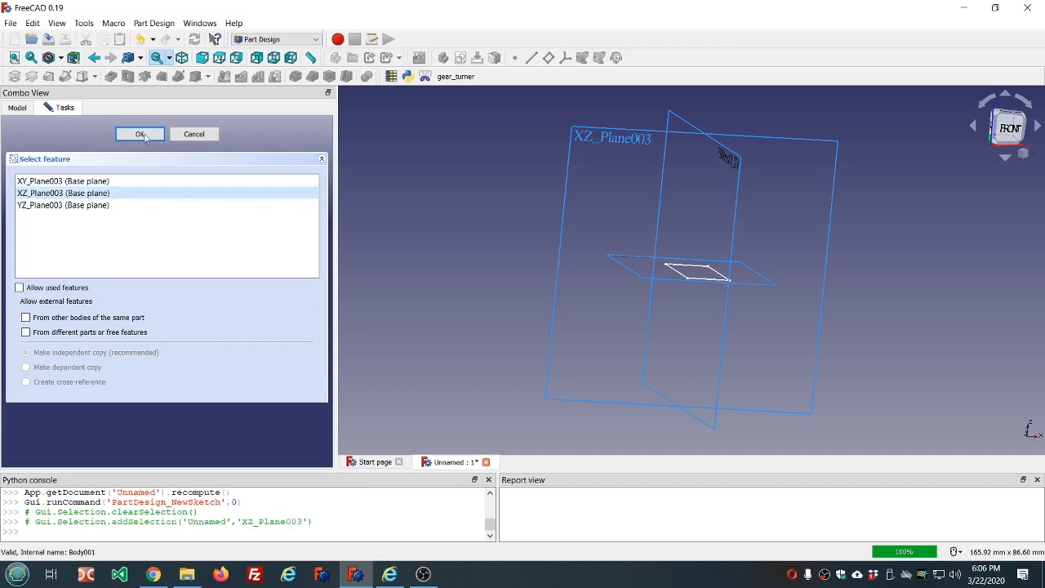
click(139, 134)
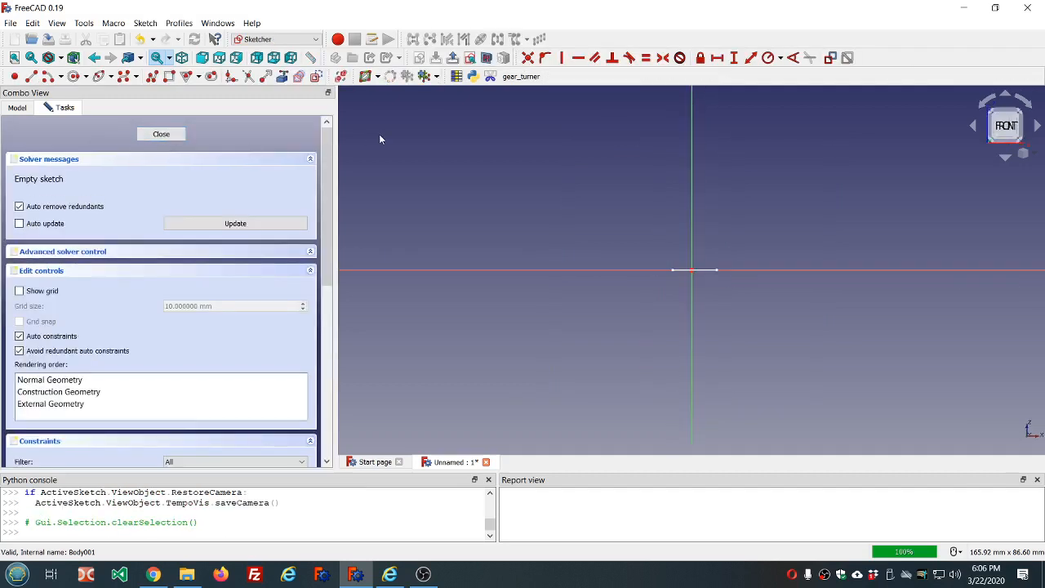
- Draw an arc of parabola with its focus at the origin and its vertex up and to the left, curving over the rectangle's edge
scroll(380, 137, down, 4)
scroll(479, 143, down, 2)
scroll(482, 107, up, 4)
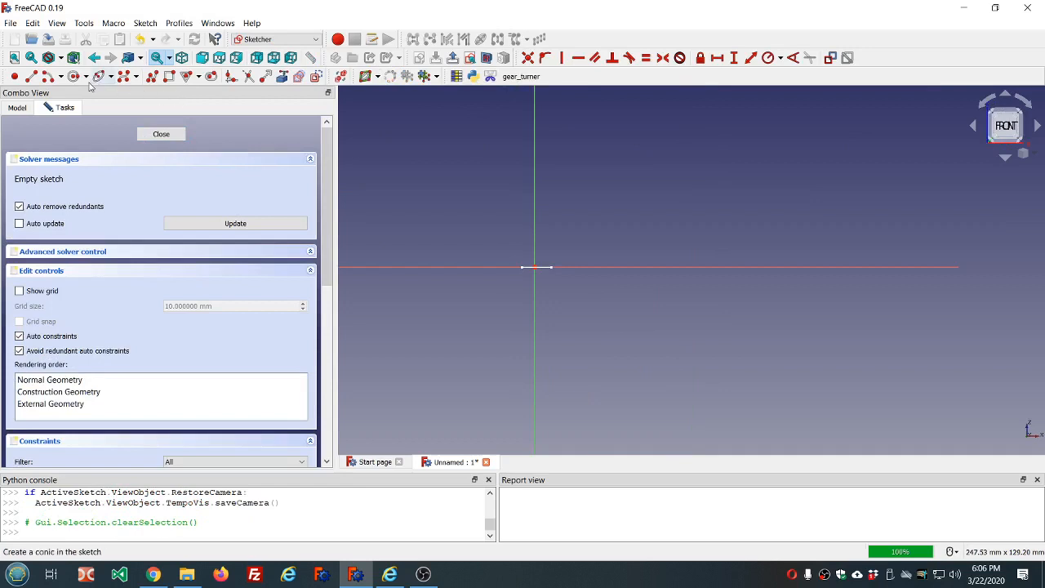
click(48, 76)
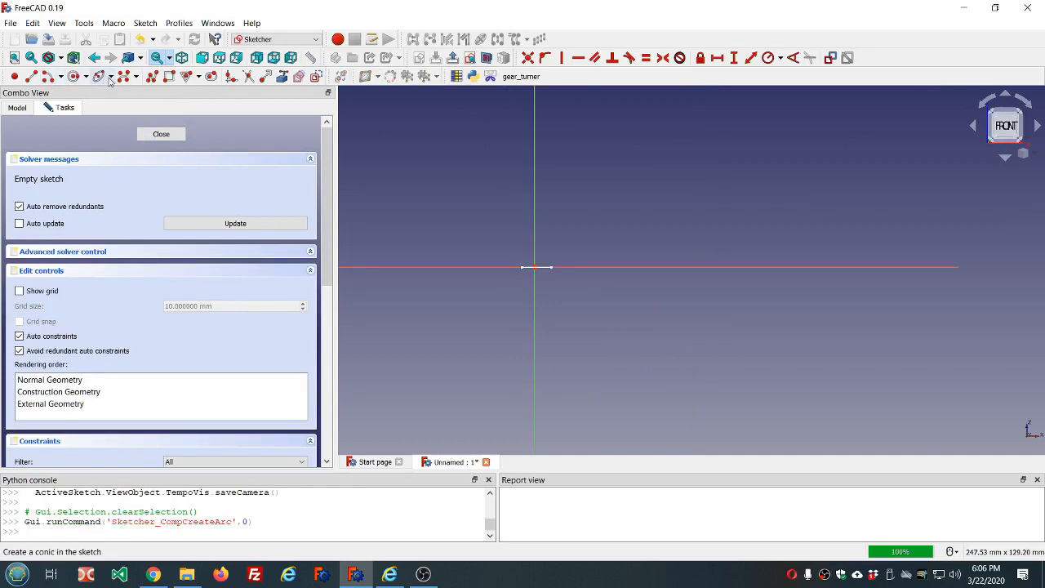
click(109, 78)
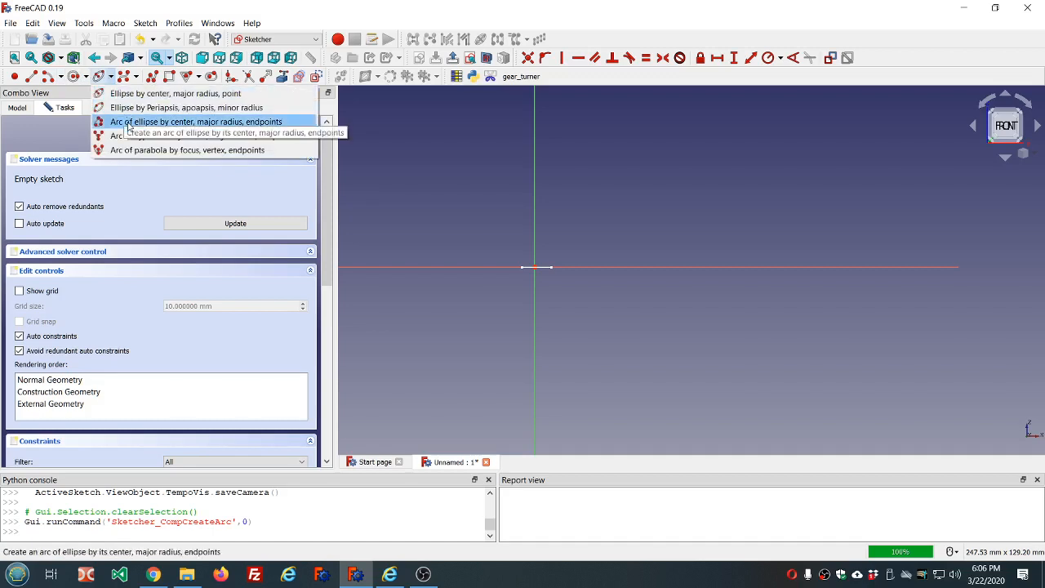
click(124, 151)
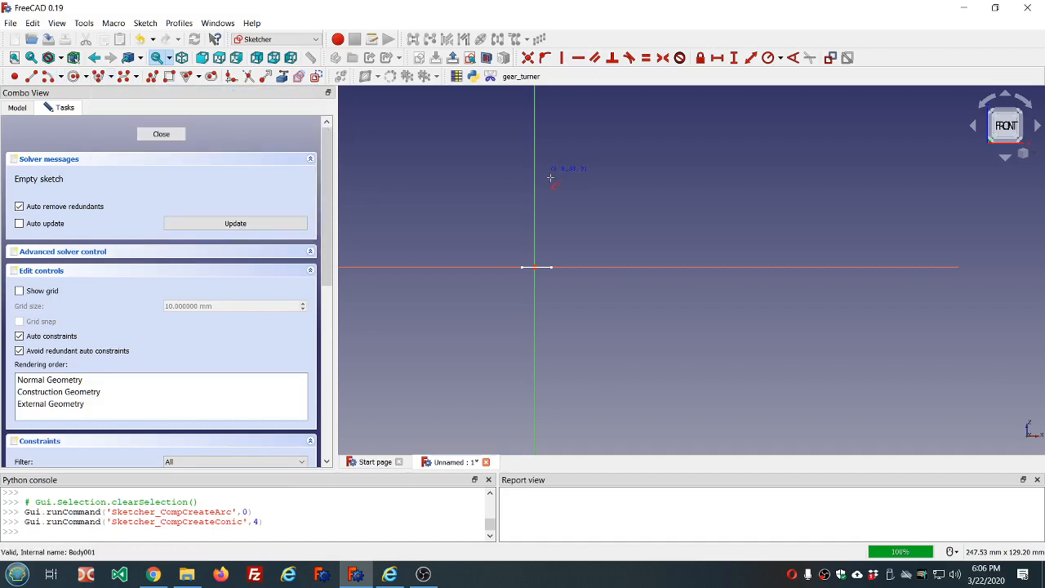
click(535, 267)
click(479, 212)
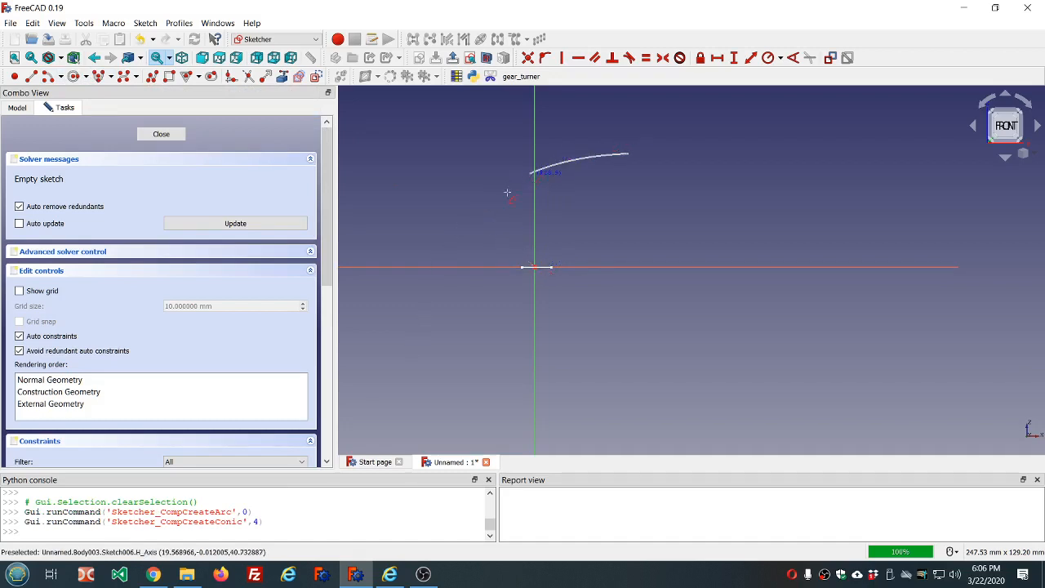
click(428, 292)
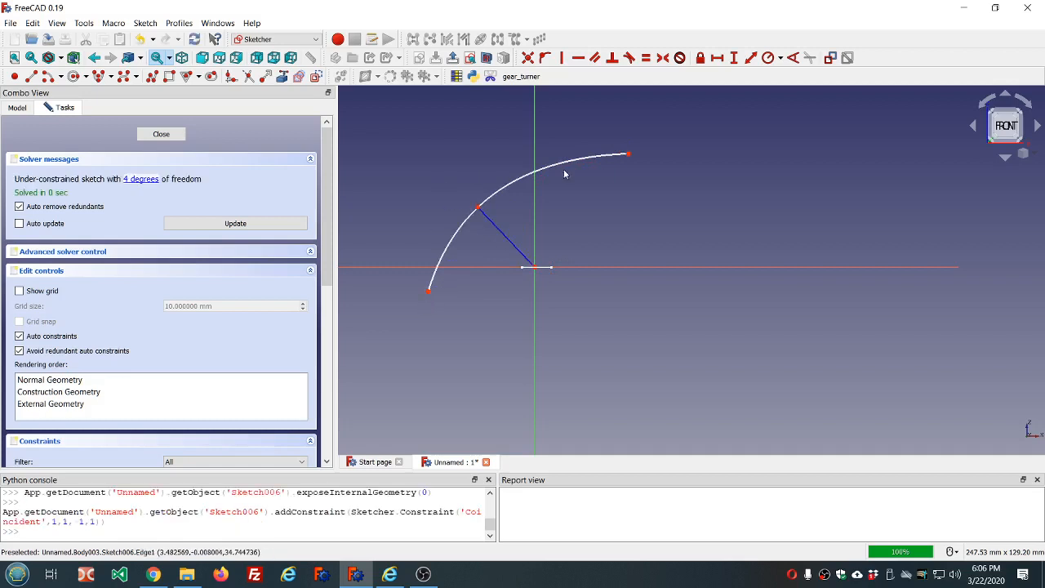
scroll(563, 168, down, 3)
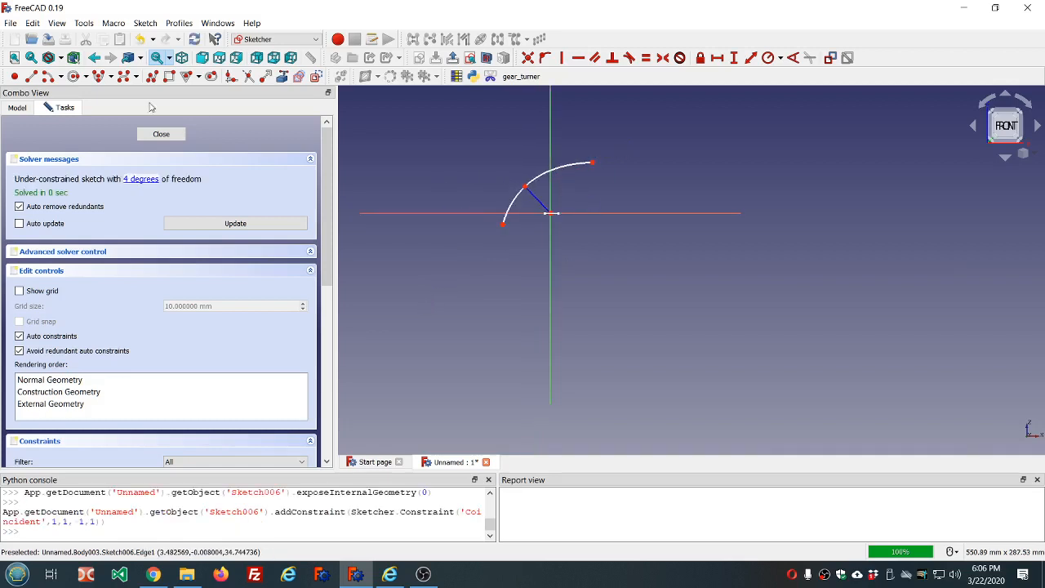
- Close the arc sketch and reattach the rectangle sketch to the parabolic arc's edge in Normal to edge mode
click(161, 134)
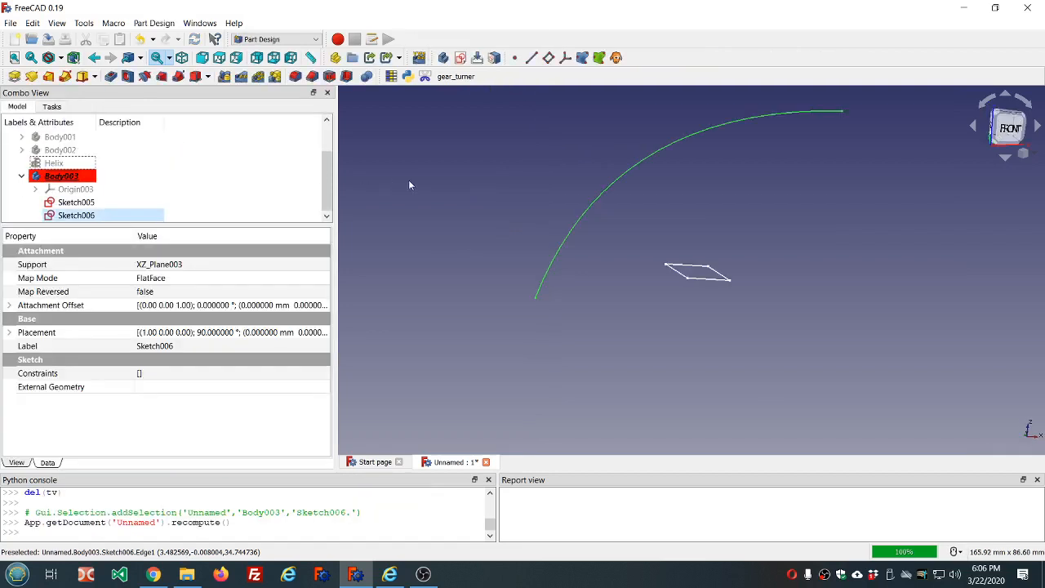
click(65, 202)
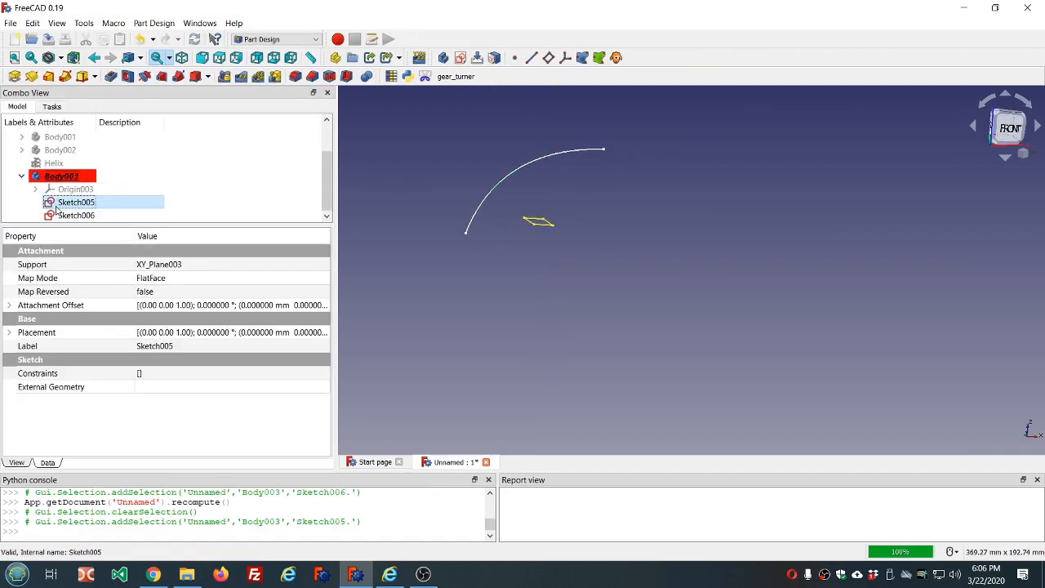
click(216, 279)
click(323, 280)
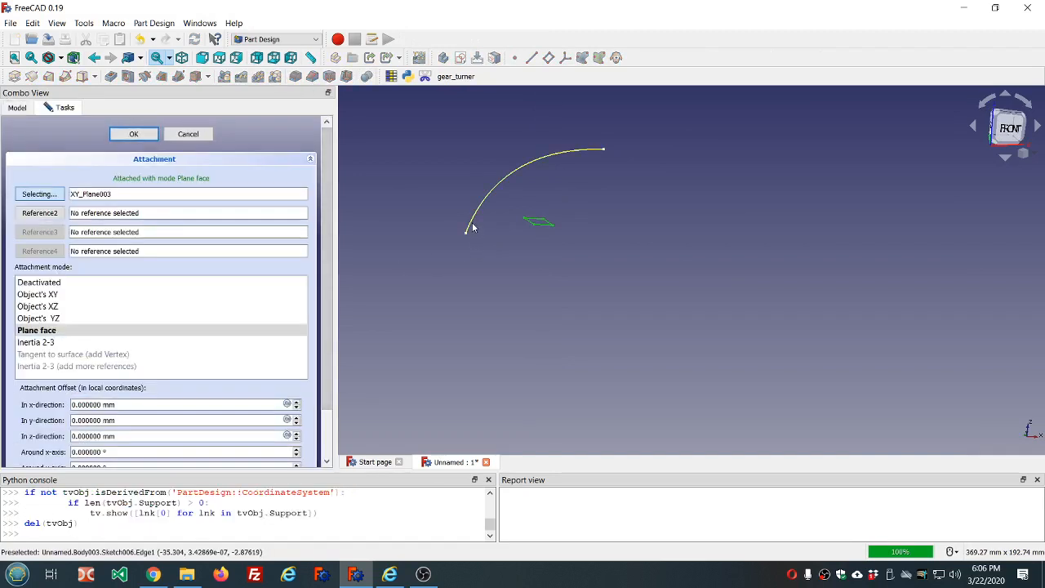
click(470, 226)
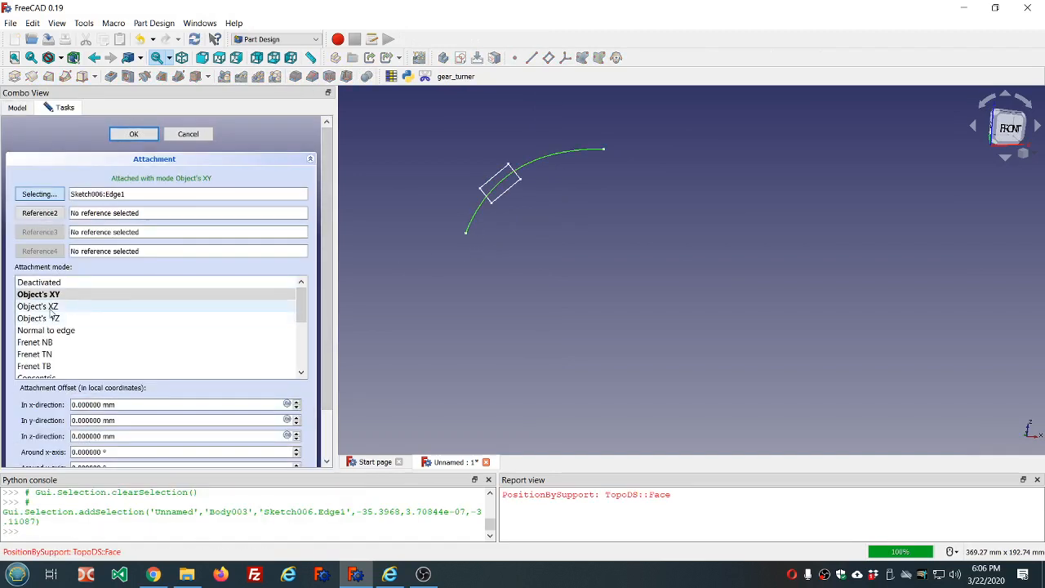
click(46, 330)
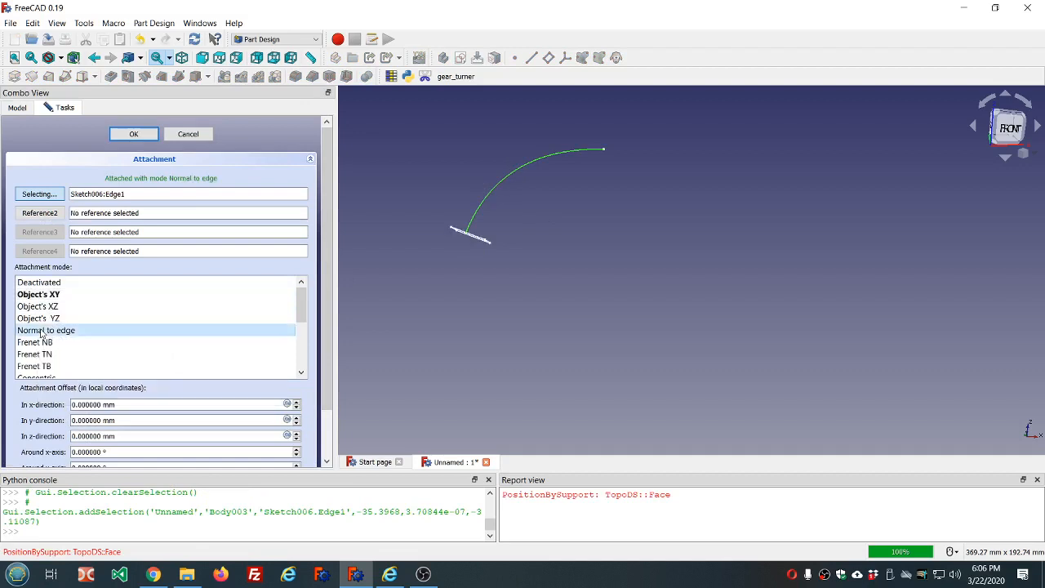
click(132, 134)
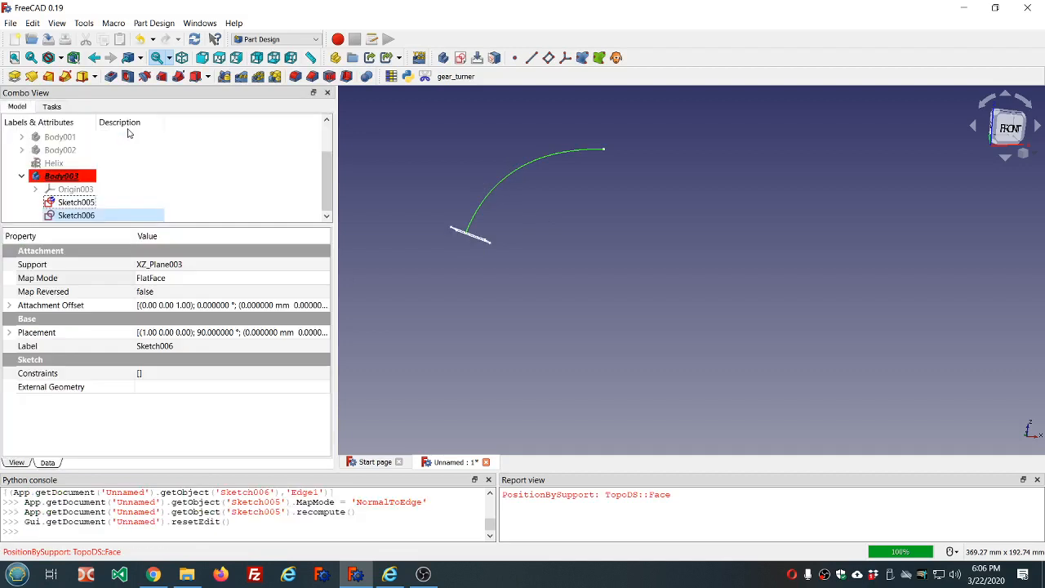
- Create an additive pipe sweeping the rectangle sketch along the parabolic arc sketch, and clear the report view
click(166, 175)
click(86, 208)
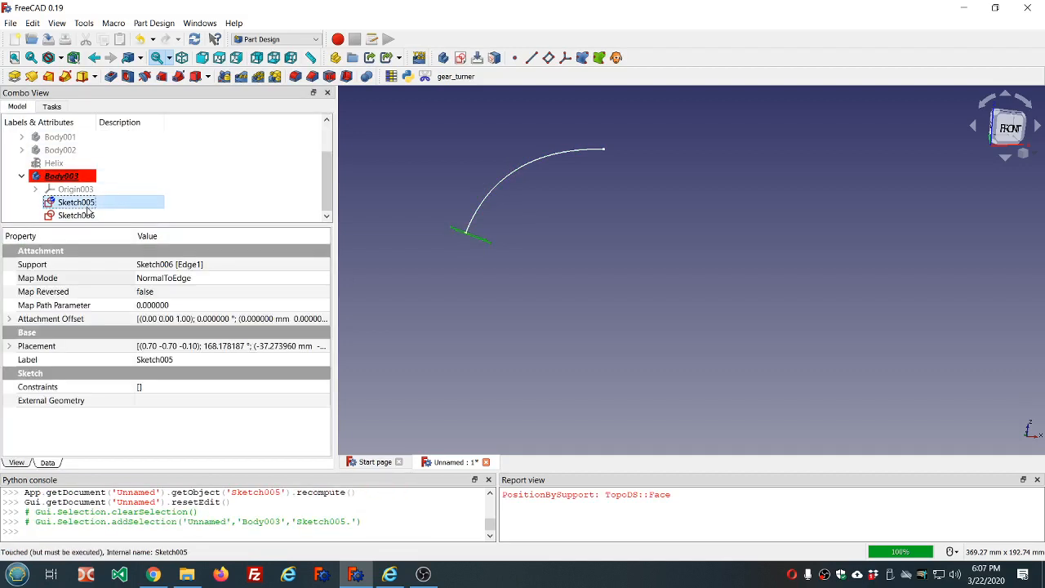
click(64, 77)
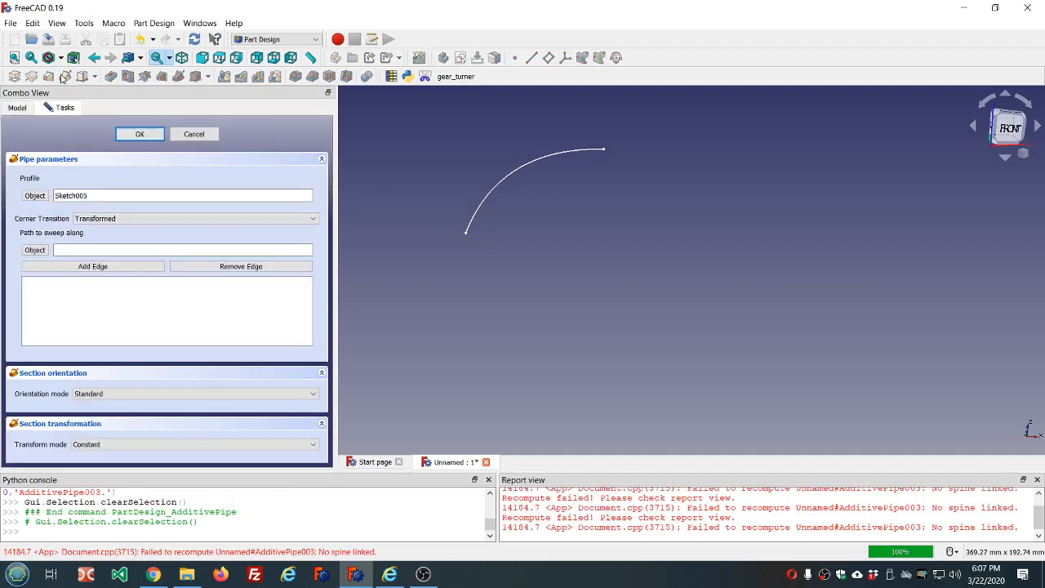
click(35, 249)
click(475, 215)
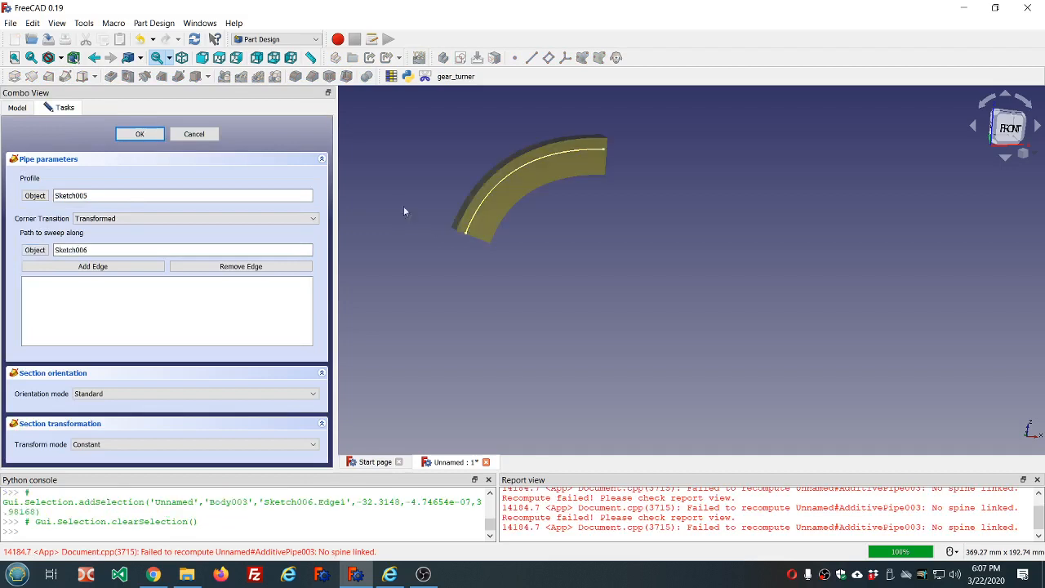
key(Return)
middle_drag(394, 176, 422, 193)
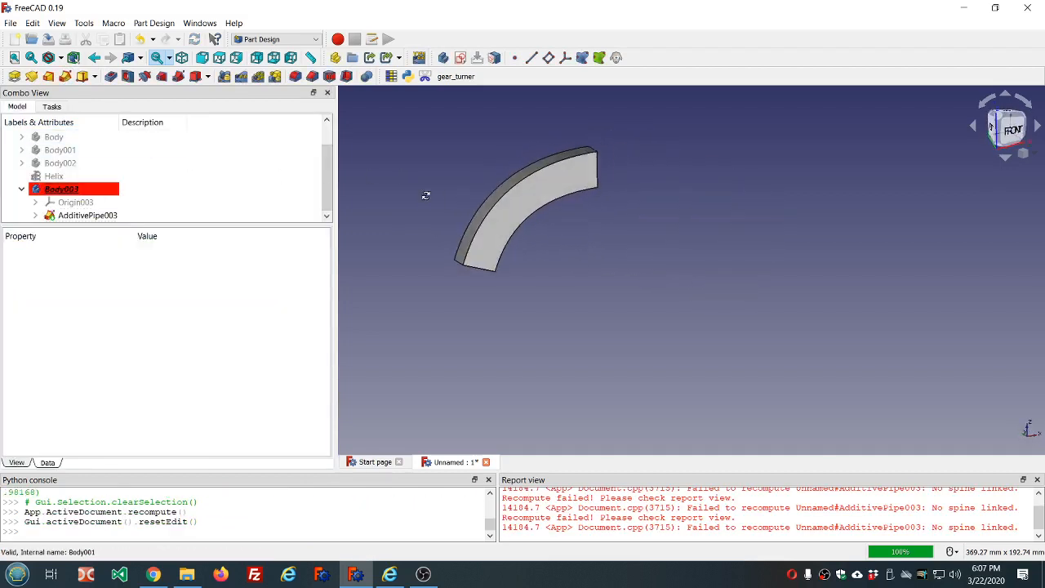
scroll(422, 193, up, 2)
right_click(614, 526)
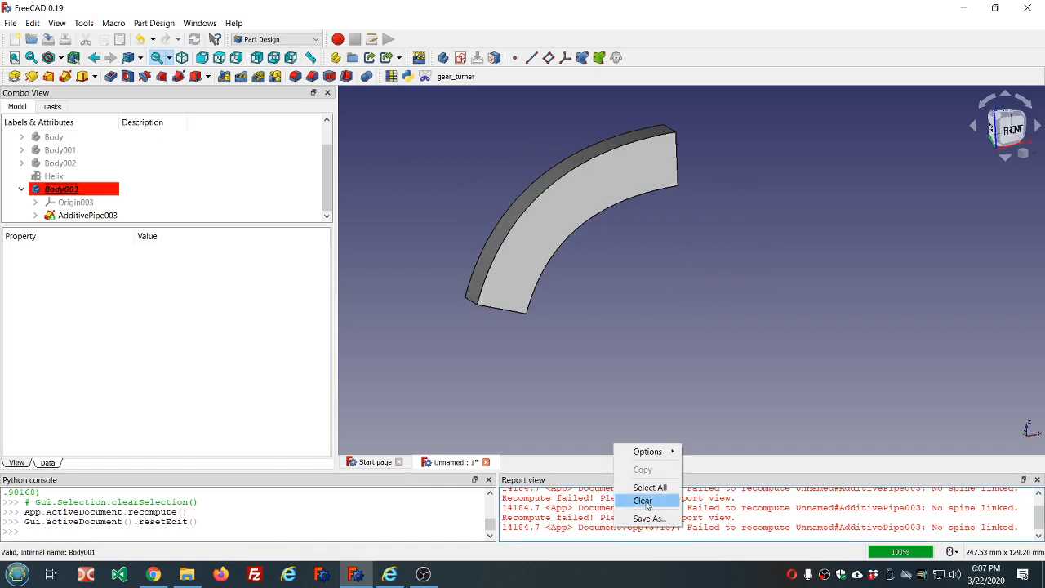
click(643, 498)
- Reopen the additive pipe and review its transform mode and orientation mode options, keeping Constant and Standard
double_click(107, 216)
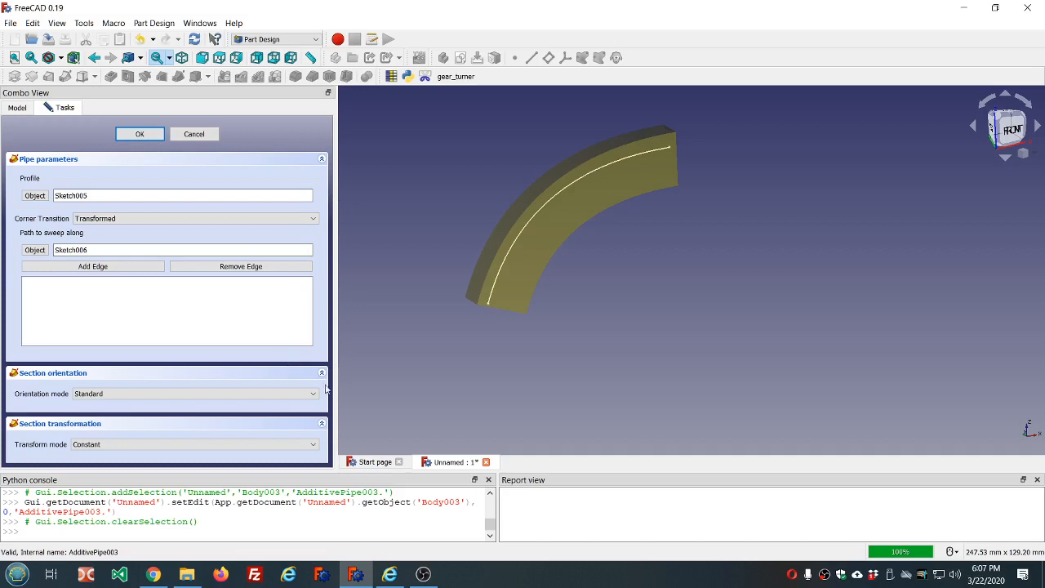
click(316, 445)
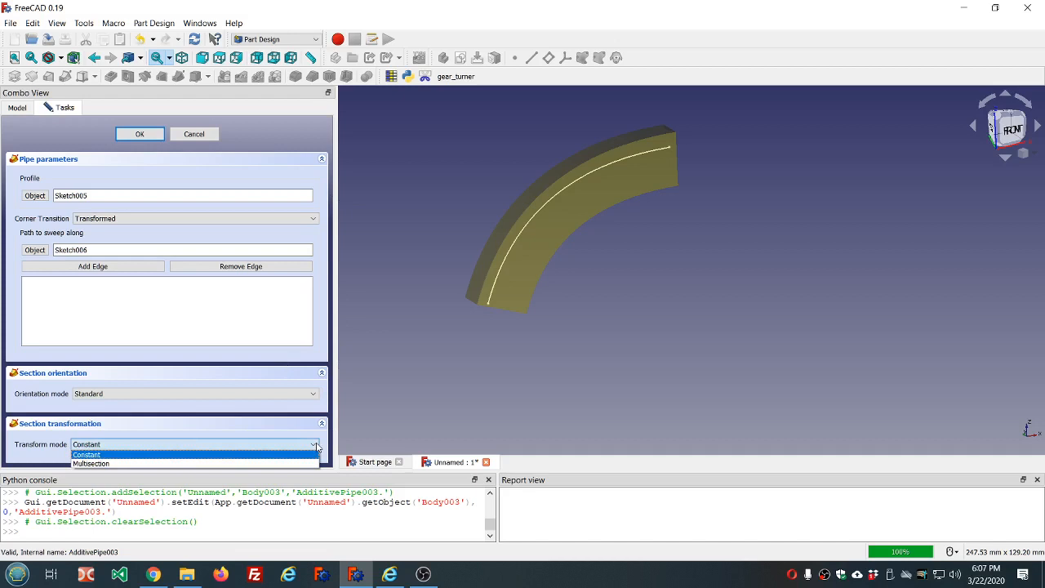
click(314, 383)
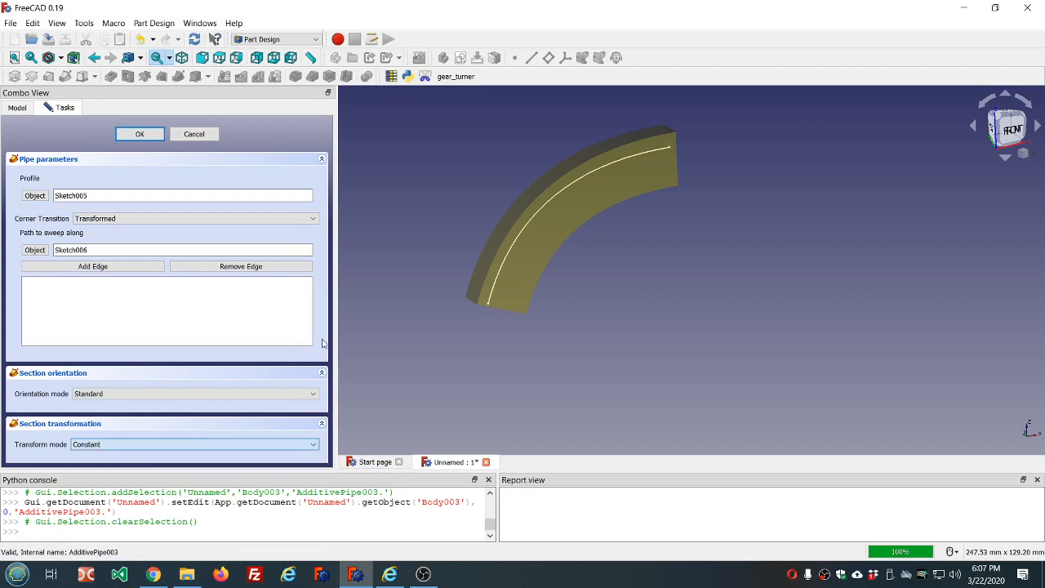
click(315, 394)
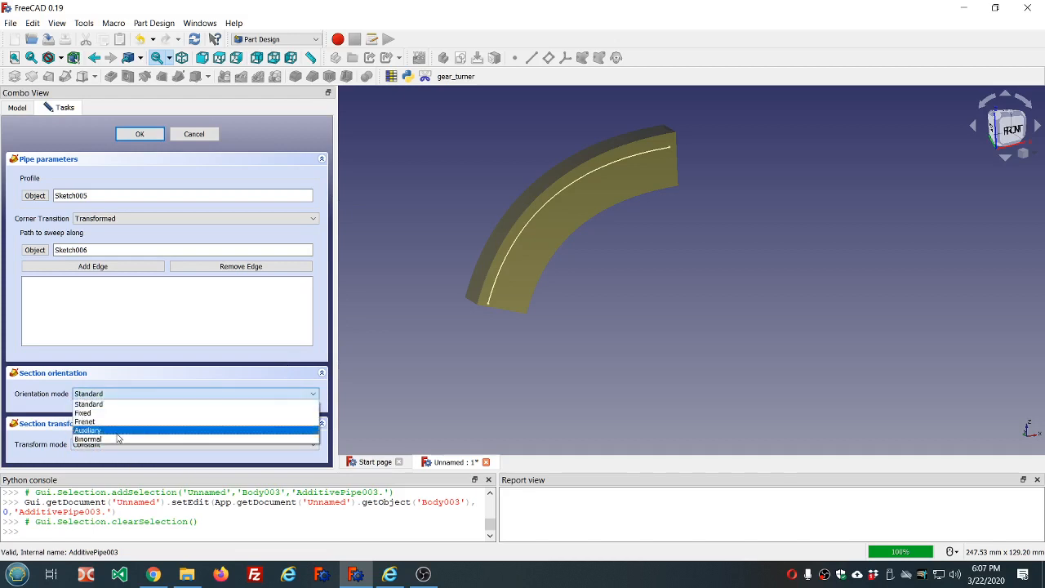
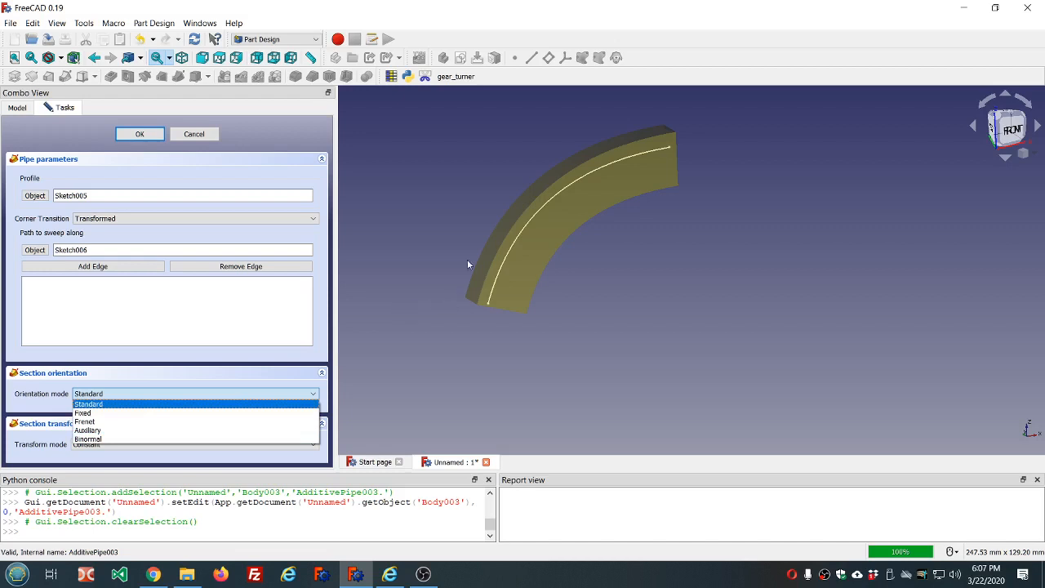
click(137, 135)
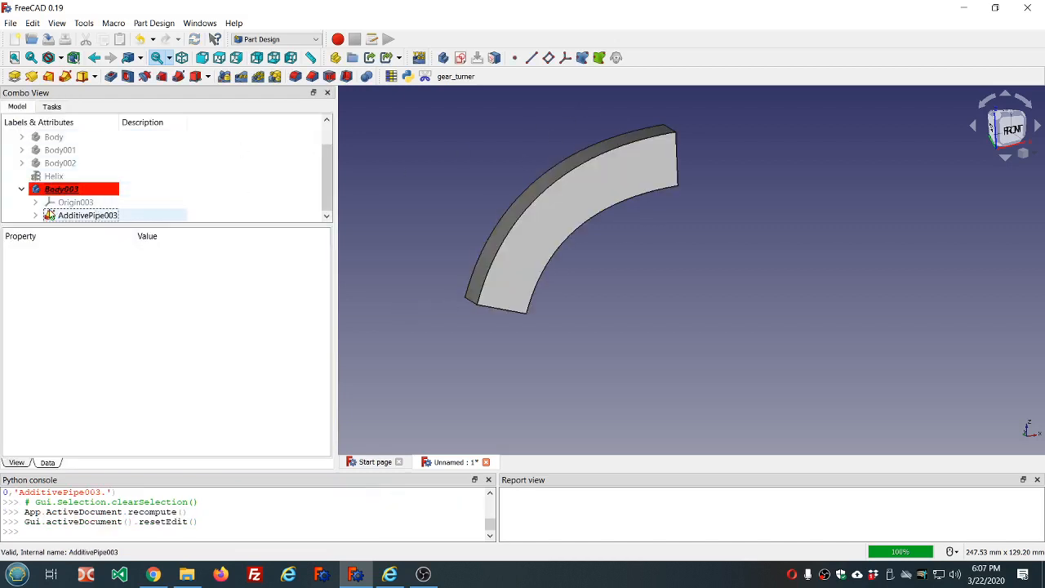
- Start a new sketch on the XZ plane of the body containing the curved pipe
click(74, 189)
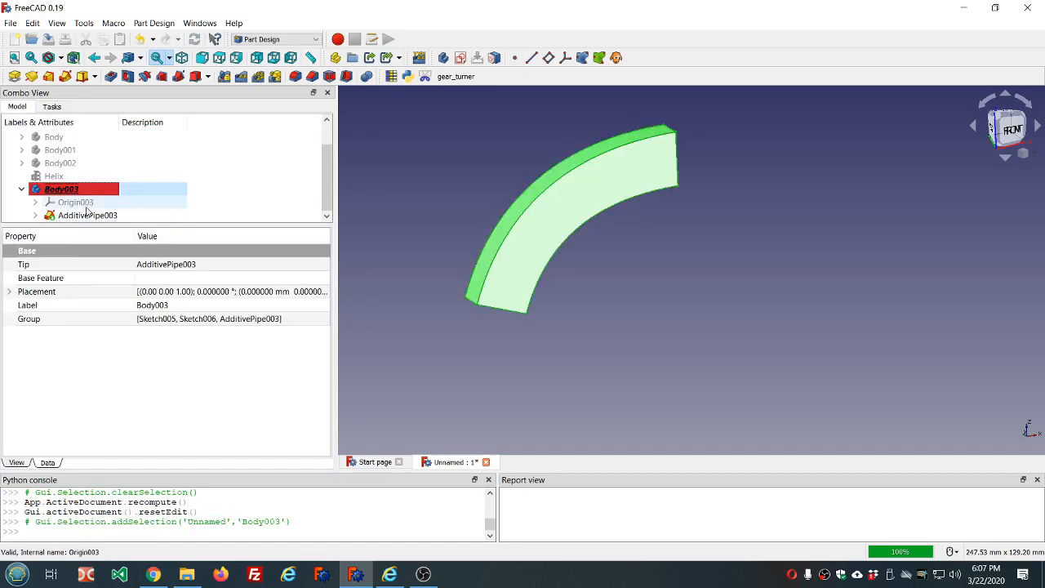
click(88, 215)
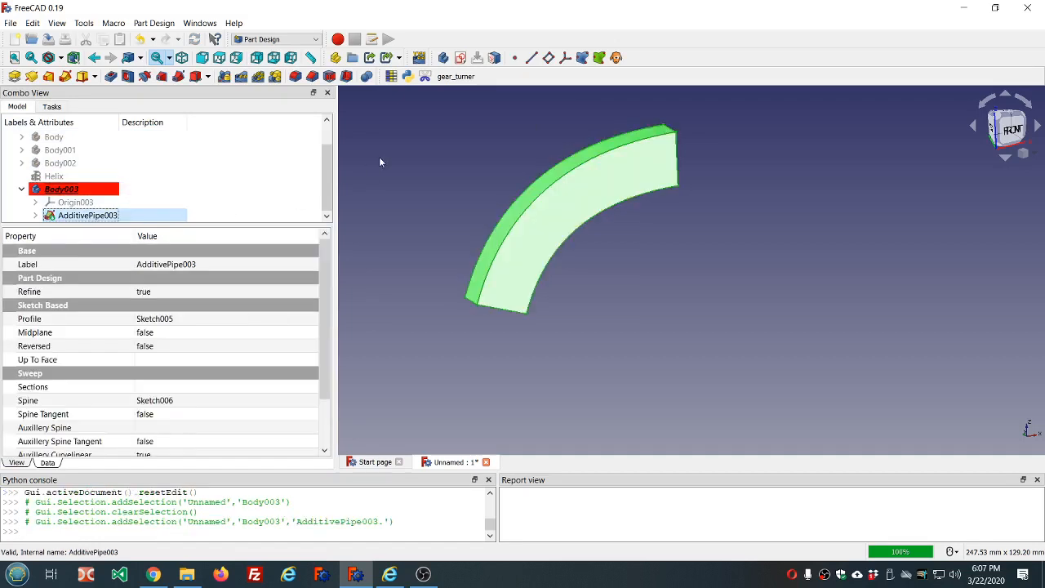
scroll(421, 140, down, 5)
scroll(429, 119, up, 3)
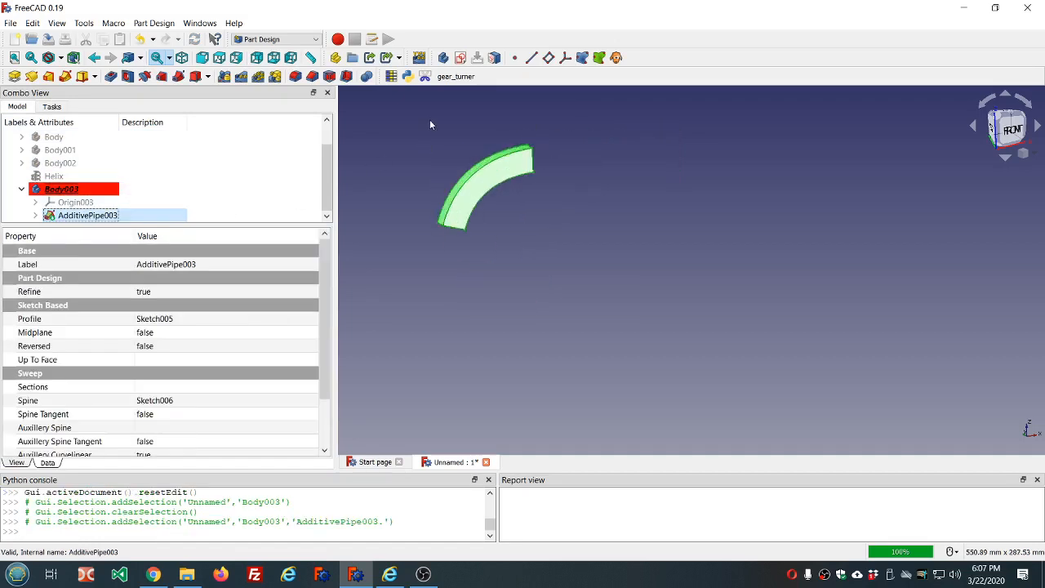
click(460, 58)
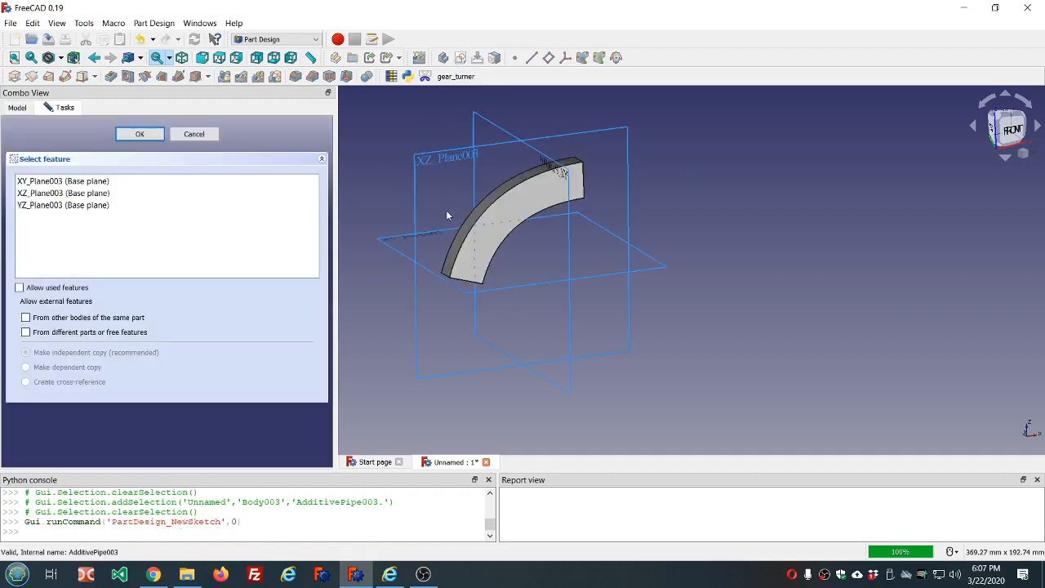
click(35, 194)
click(155, 136)
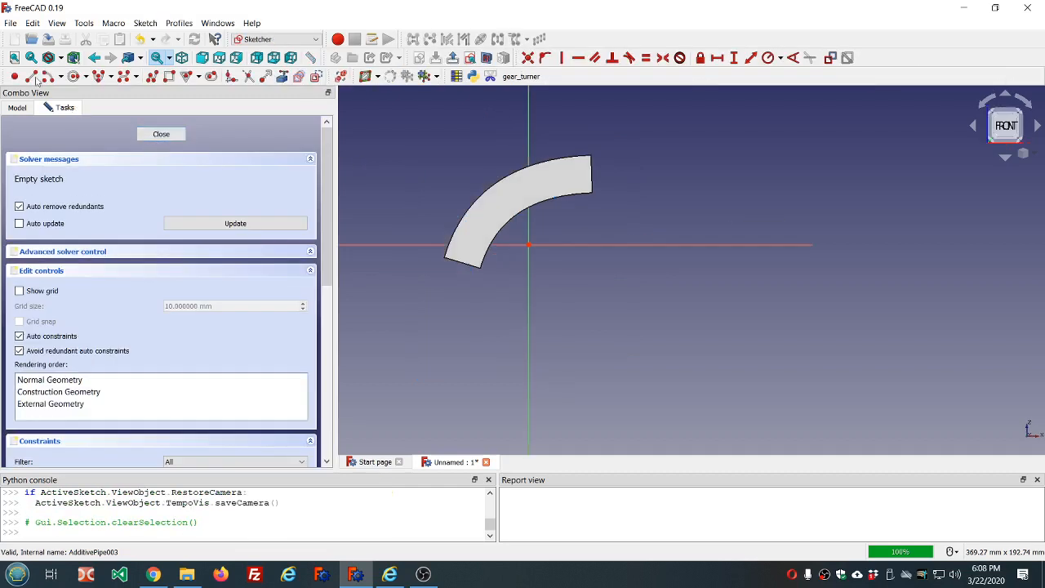
- Sketch a slanted line from about 84.5 mm left on the horizontal axis to about 127 mm up the vertical axis, and close the sketch
click(31, 77)
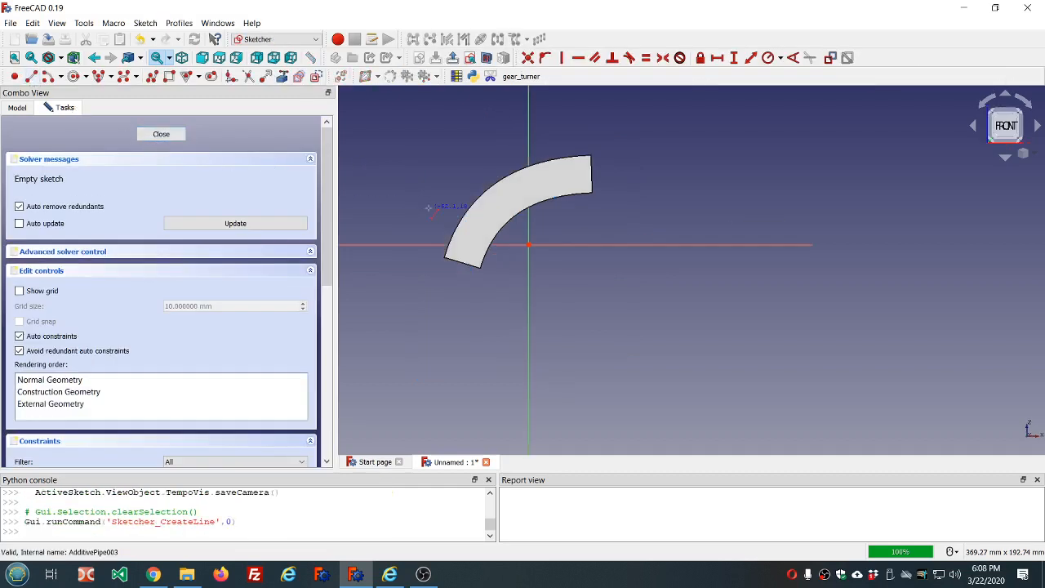
click(367, 244)
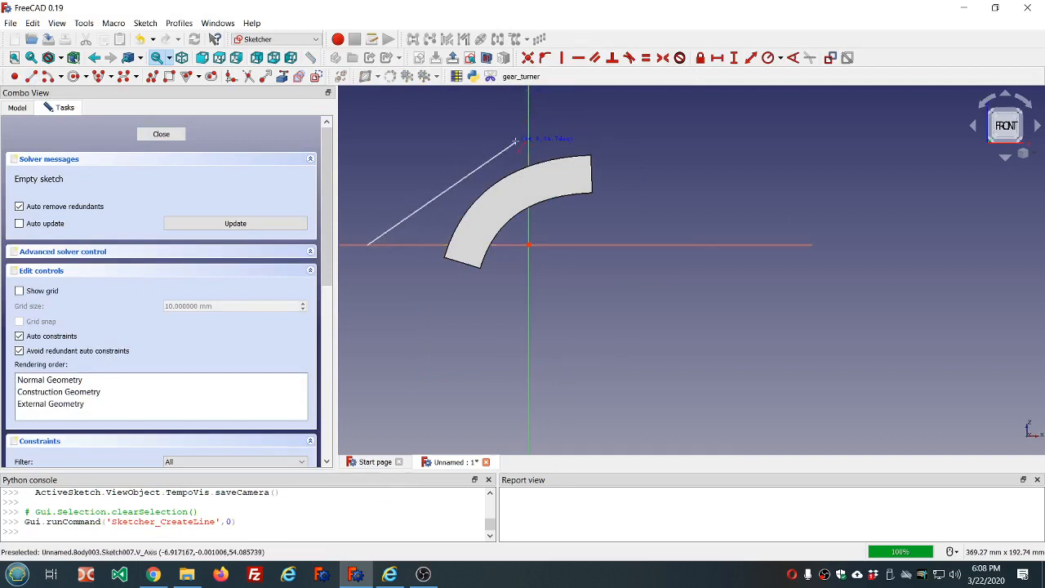
scroll(515, 140, down, 4)
click(520, 100)
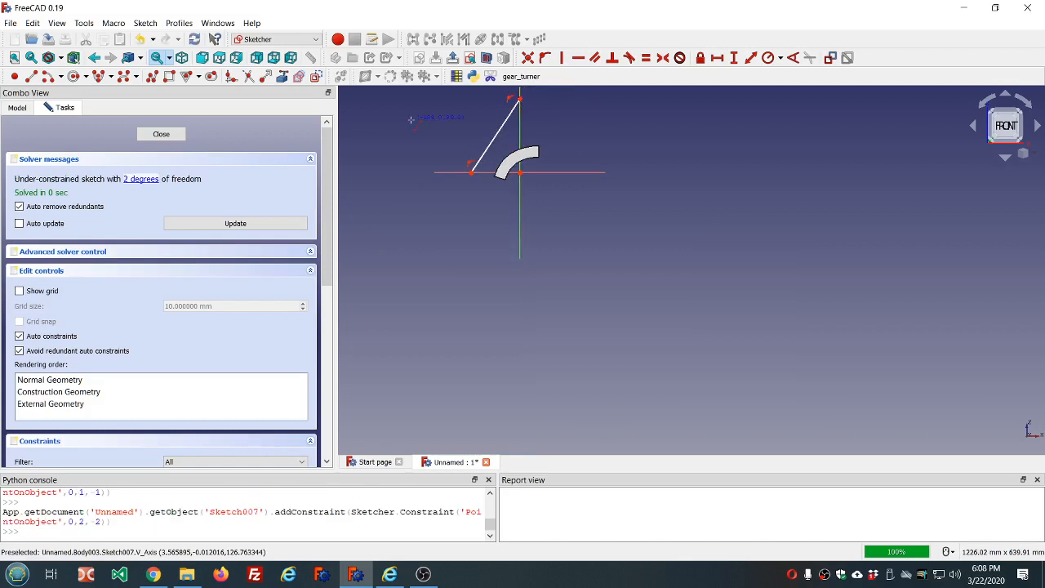
click(160, 134)
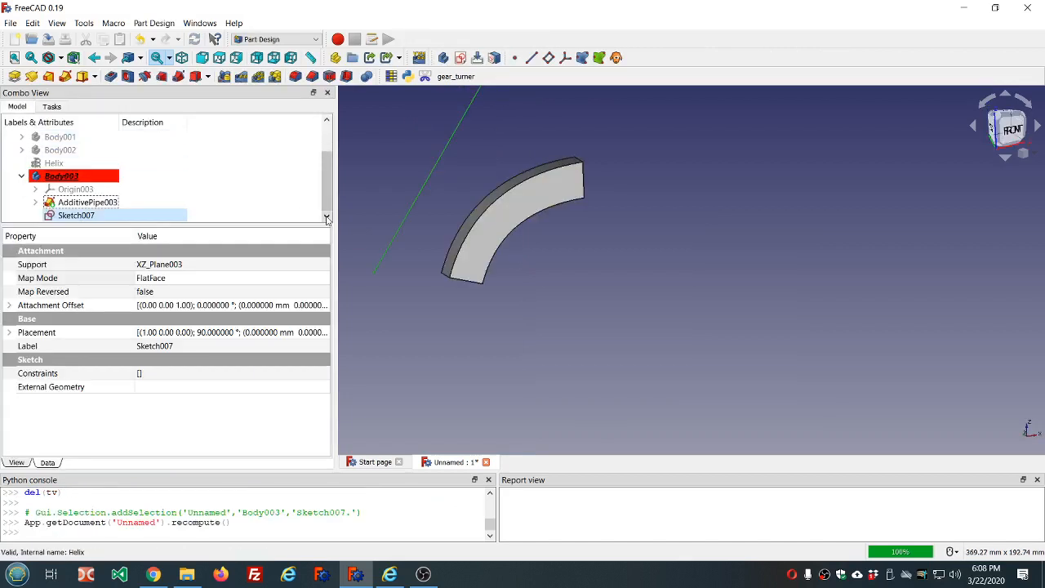
- Set the additive pipe's orientation mode to Auxiliary with the slanted line's edge as the auxiliary profile, keeping curvelinear equivalence
double_click(98, 202)
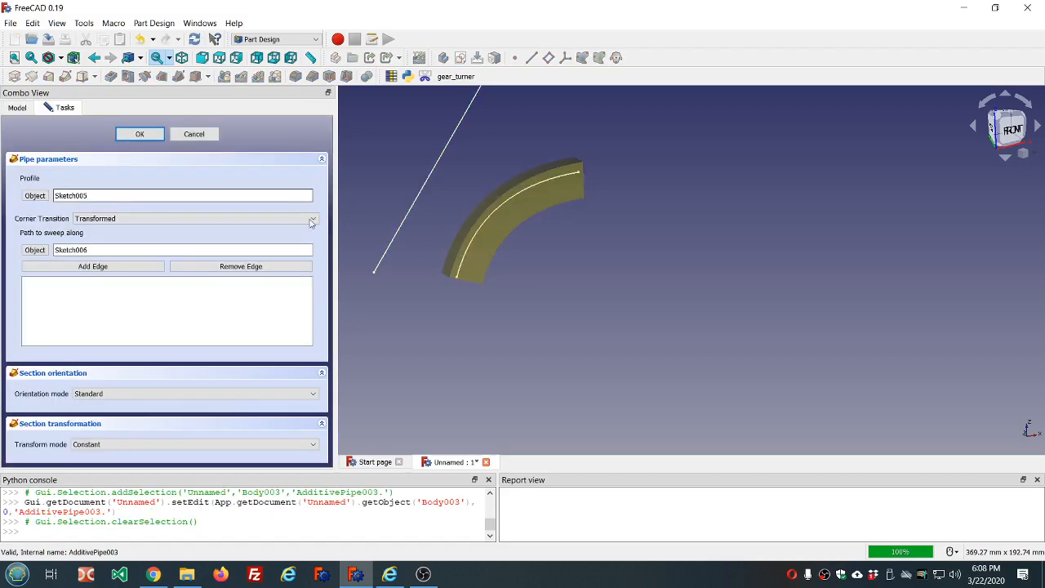
click(302, 393)
click(269, 428)
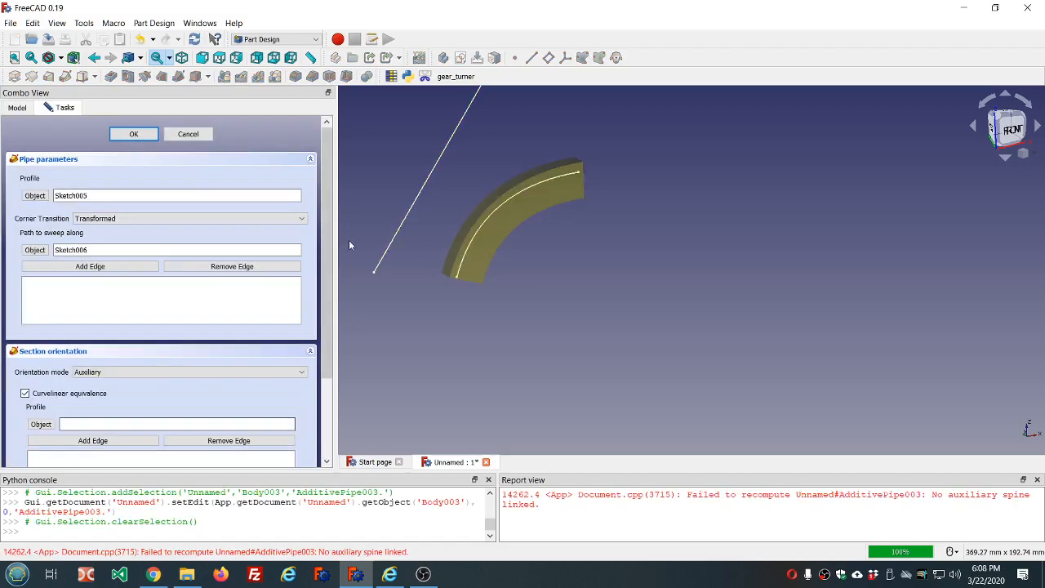
click(93, 440)
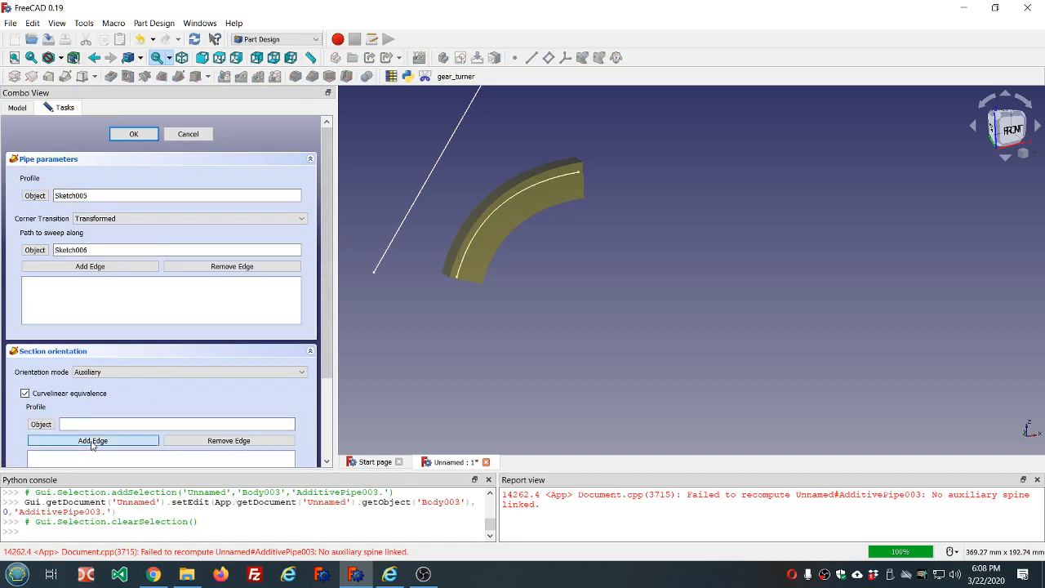
click(393, 245)
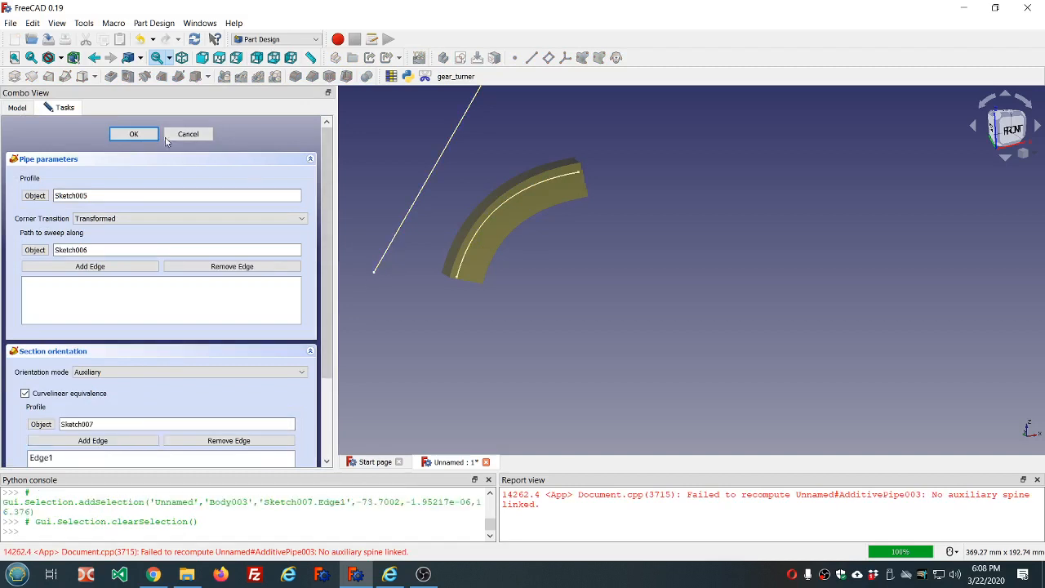
click(134, 134)
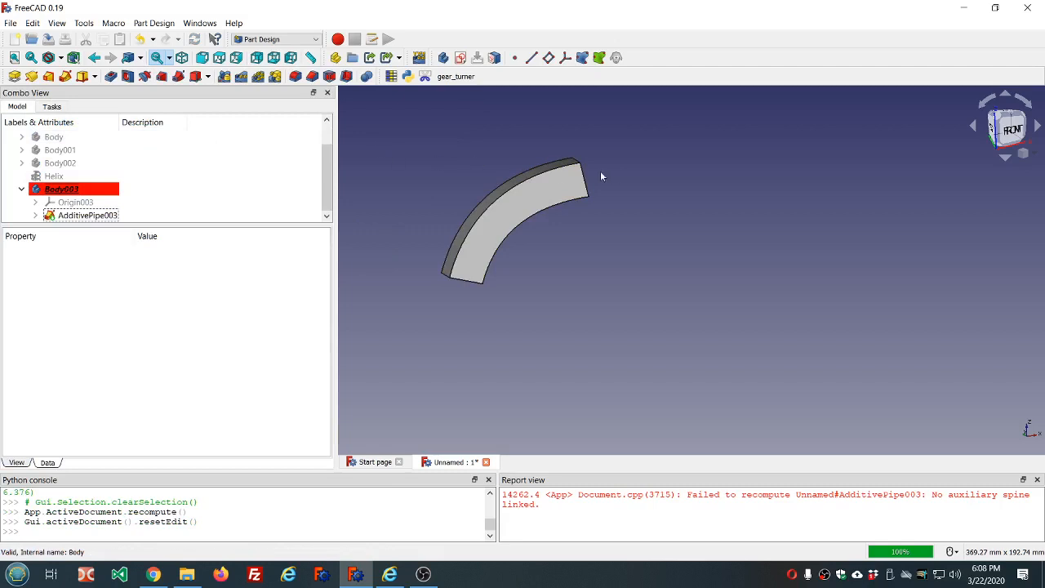
- Inspect the reoriented pipe from several angles and compare its section orientation with the auxiliary line in the pipe parameters
middle_drag(636, 172, 623, 228)
scroll(542, 232, up, 4)
scroll(622, 228, down, 6)
middle_drag(522, 270, 531, 236)
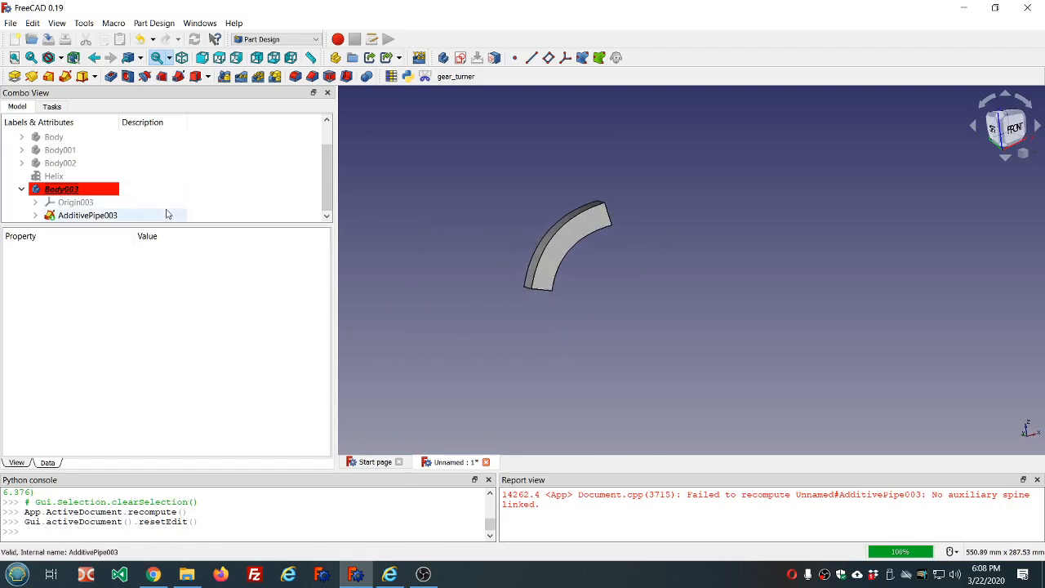
double_click(50, 217)
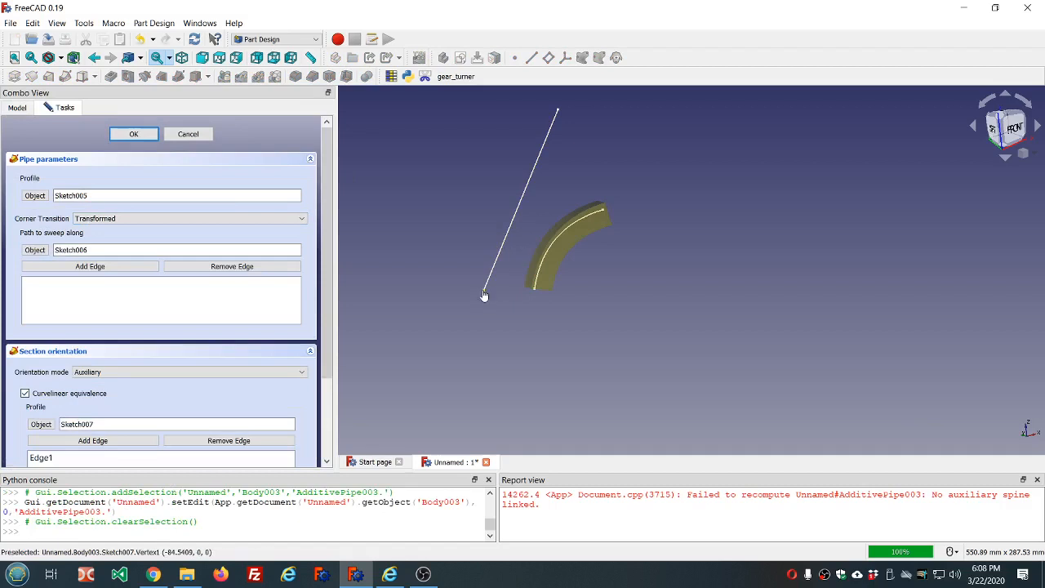
click(189, 135)
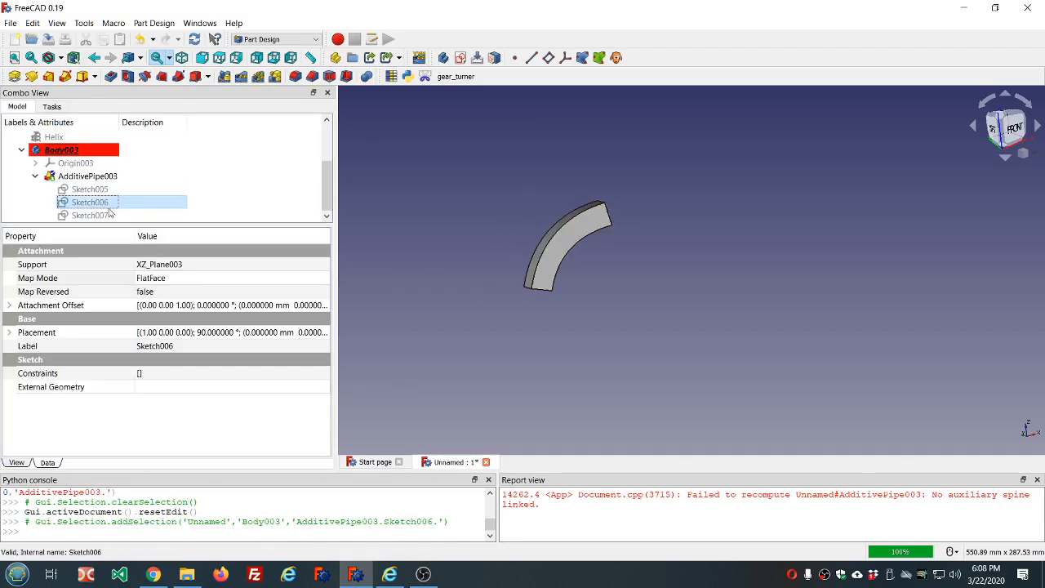
- Make the auxiliary line sketch, Sketch007, visible beside the finished pipe
click(111, 215)
key(space)
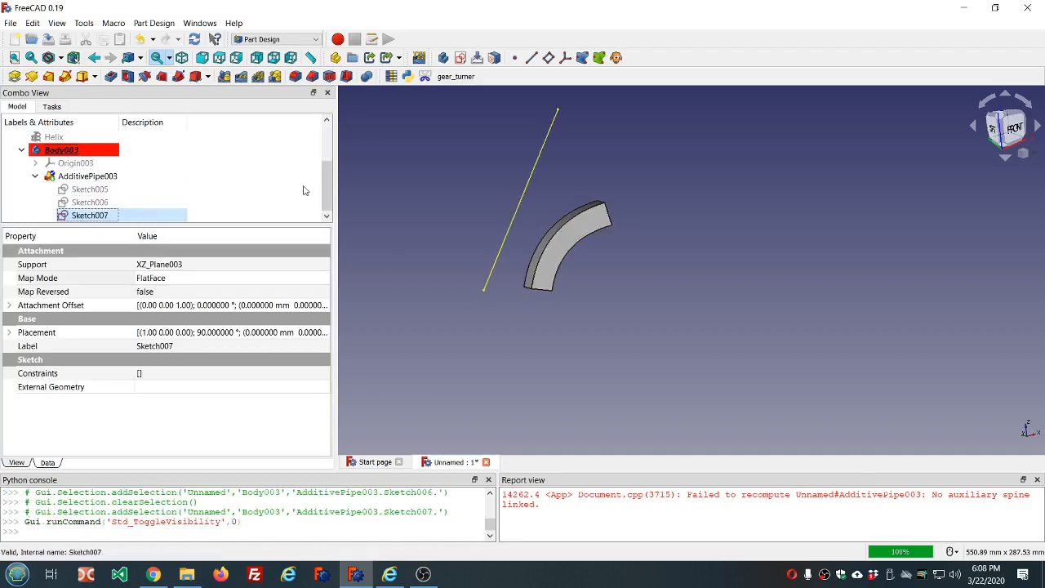
- Select the auxiliary line's edge and set its sketch's attachment offset position X to 21 mm
click(484, 123)
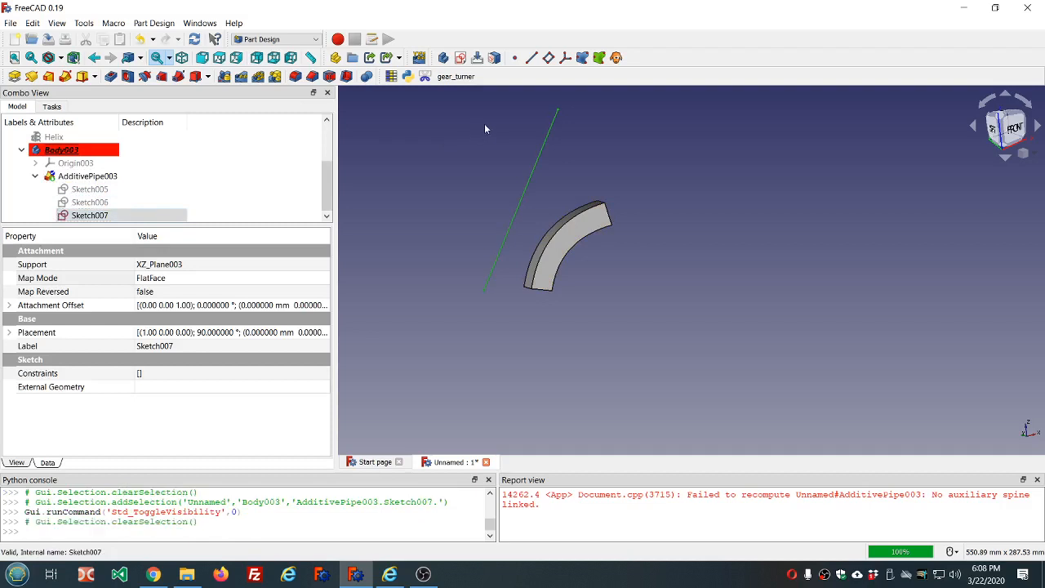
click(552, 133)
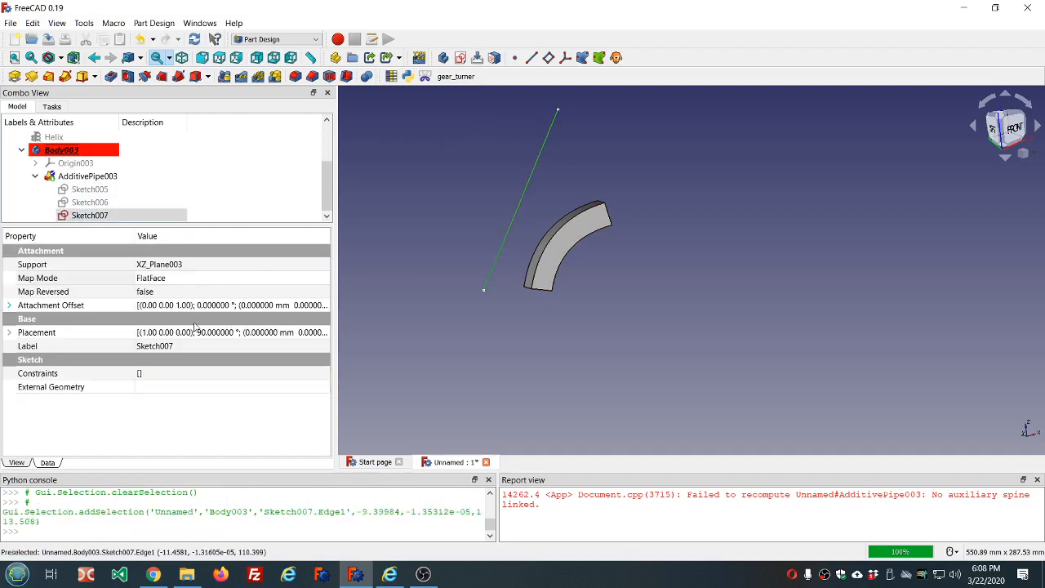
click(9, 305)
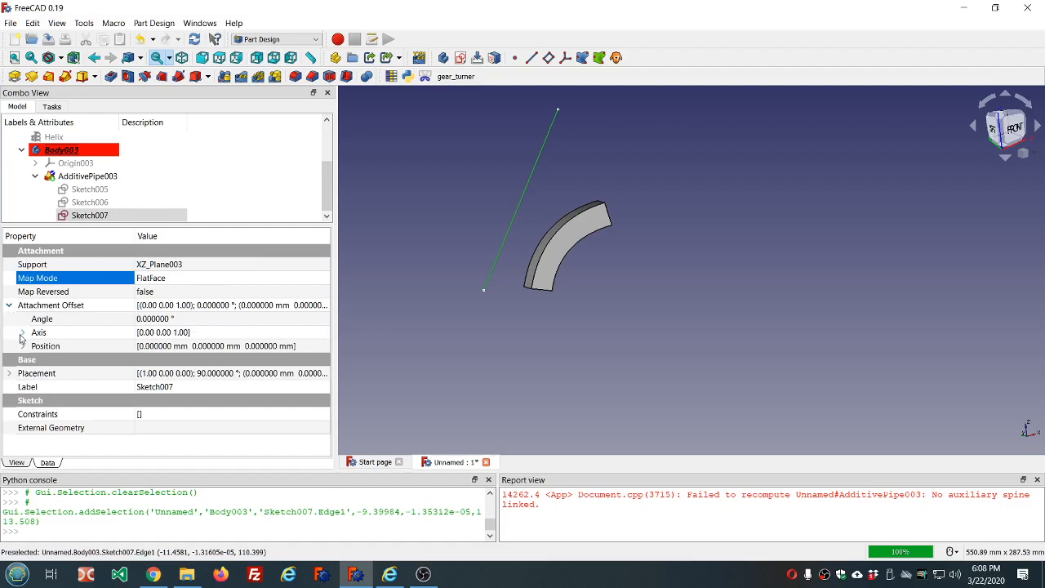
click(22, 346)
click(210, 360)
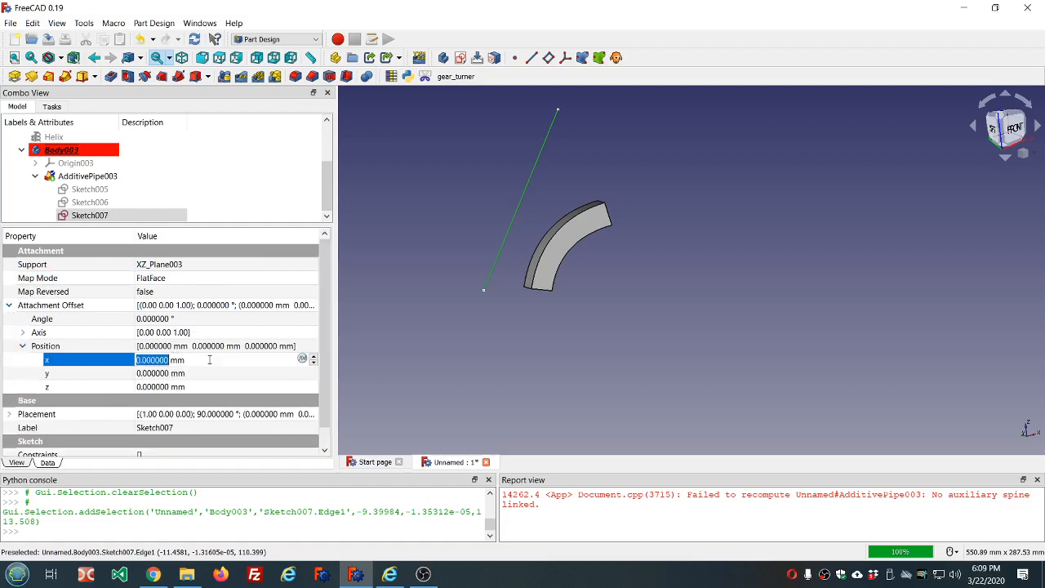
scroll(210, 360, up, 5)
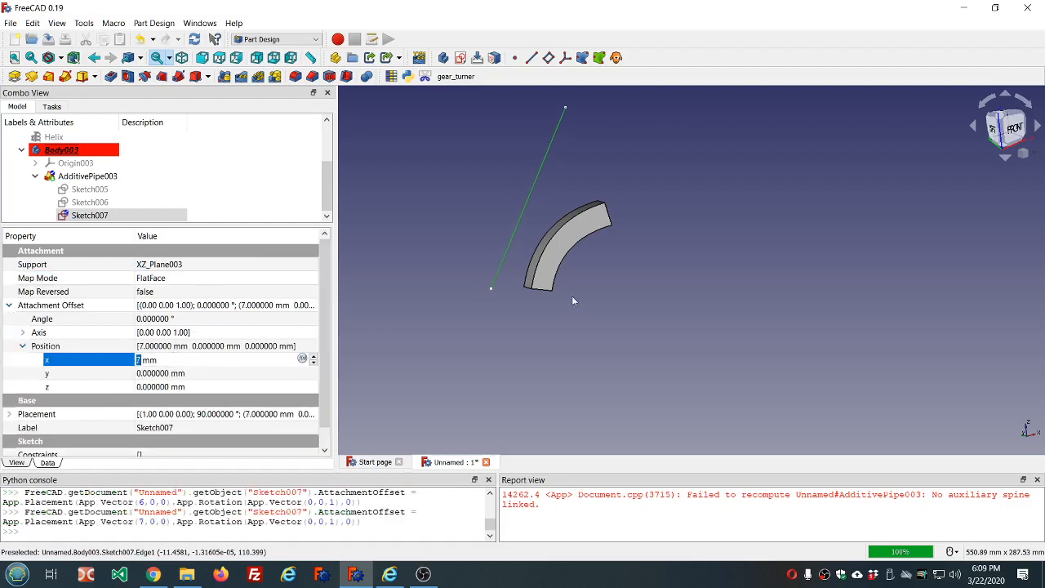
key(Return)
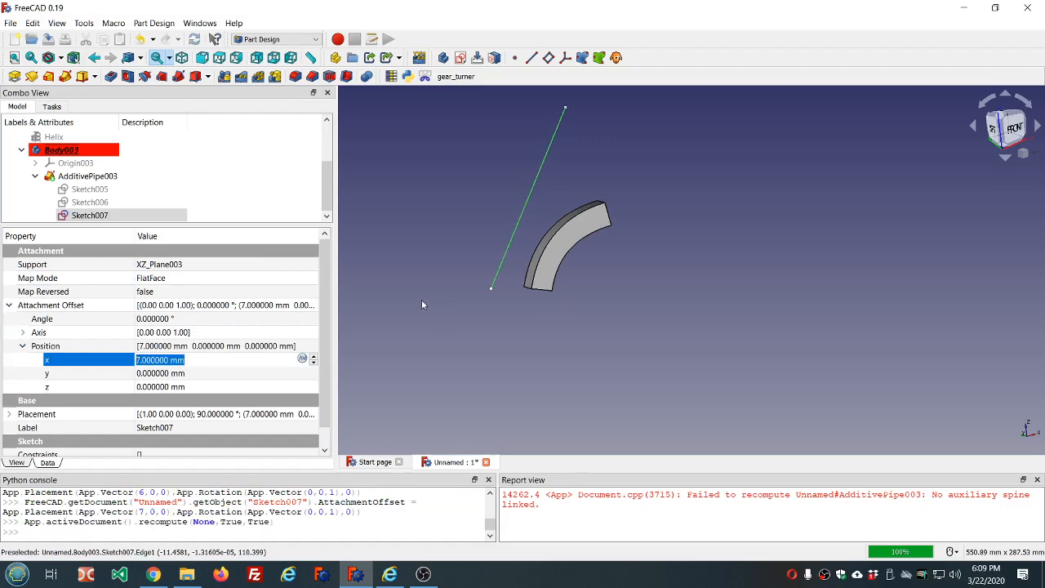
scroll(231, 360, up, 4)
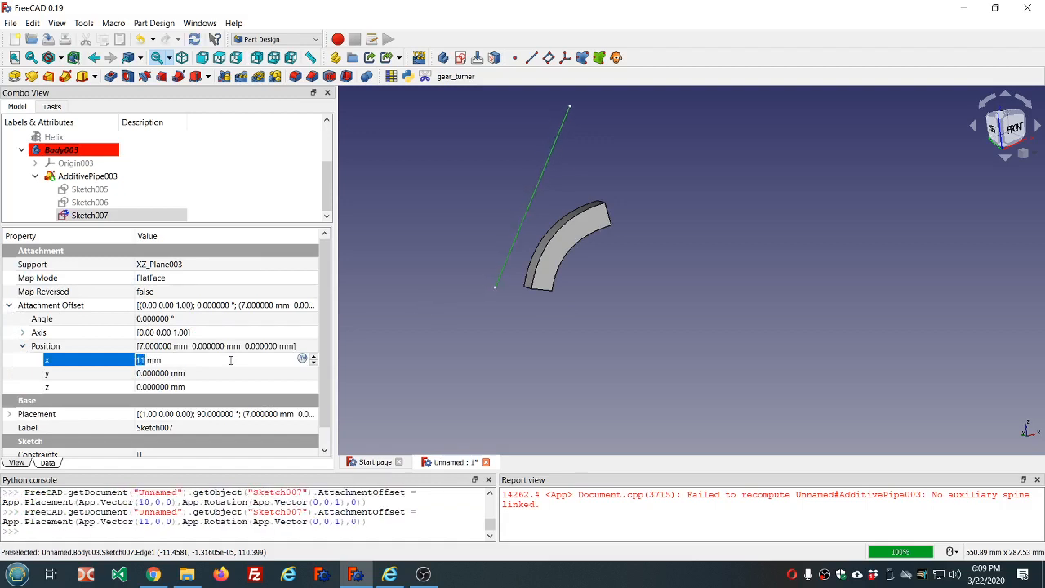
scroll(231, 360, up, 7)
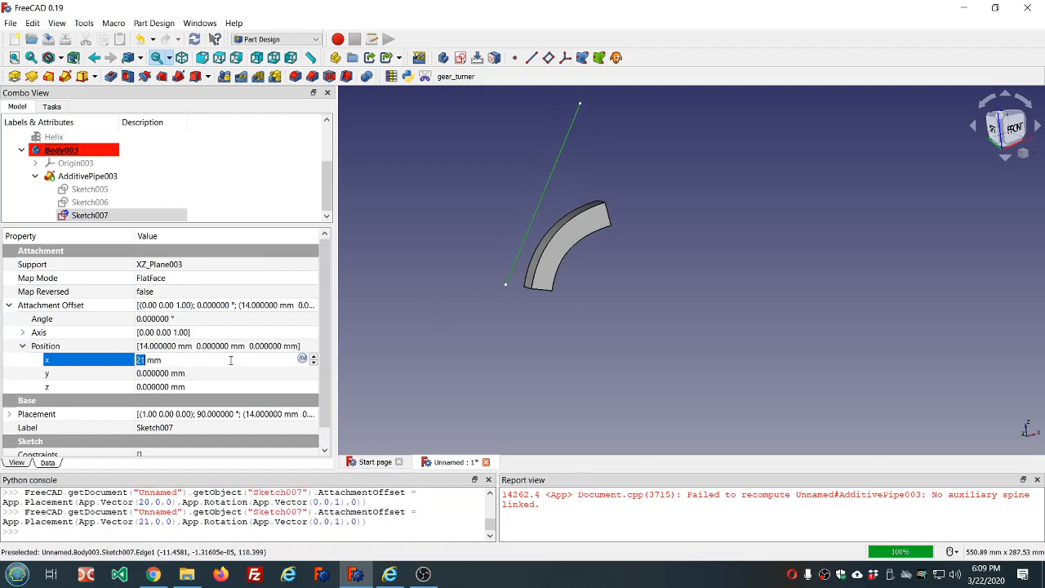
key(Return)
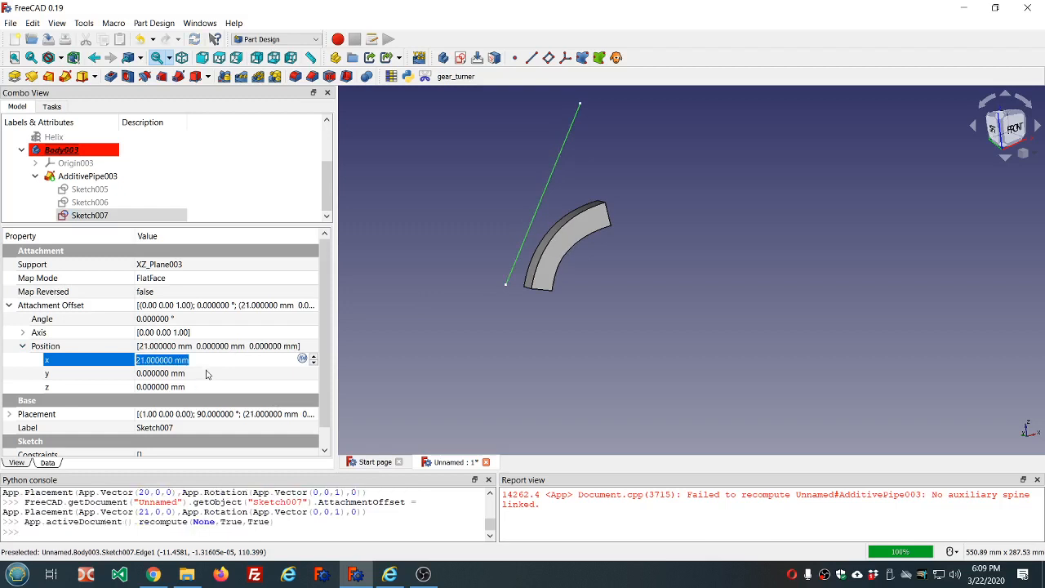
- Set the auxiliary line sketch's attachment offset position Y to 15 mm, followed by 25 mm
click(207, 373)
scroll(206, 372, up, 15)
key(Return)
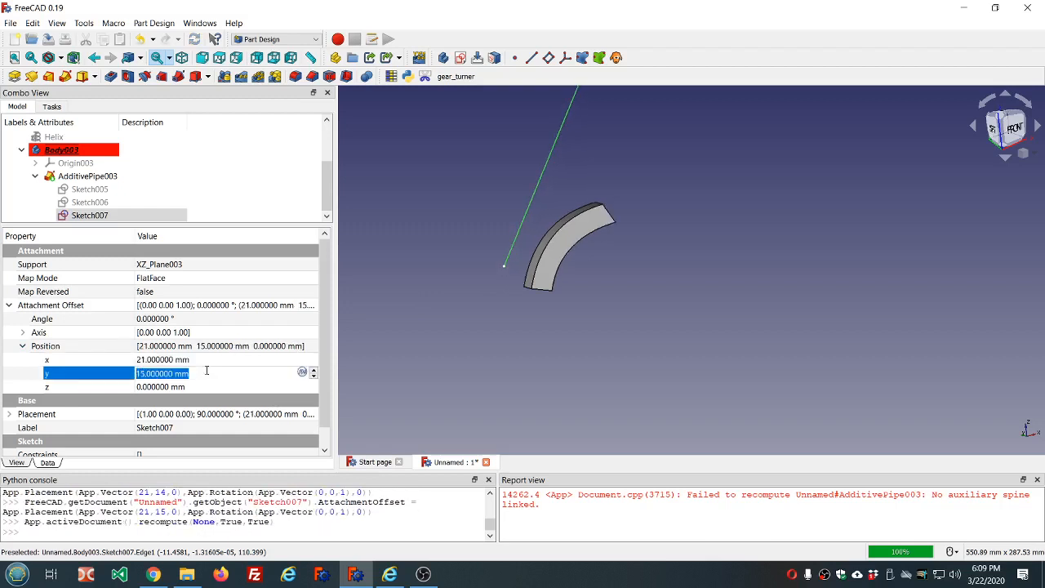
scroll(206, 370, up, 10)
key(Return)
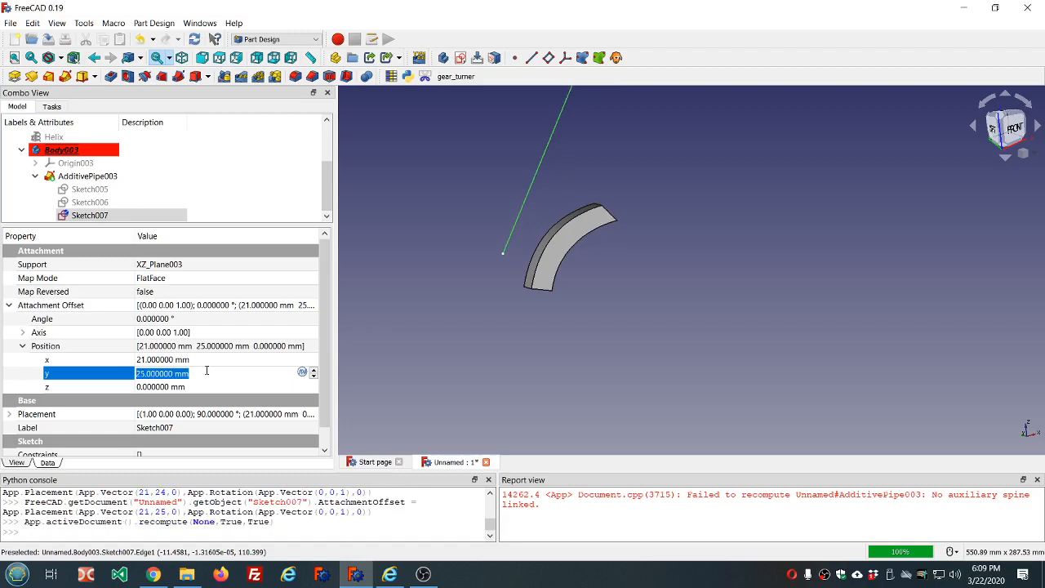
- Shift the auxiliary line sketch's attachment offset along Z in both directions, ending at 11 mm
click(208, 387)
scroll(207, 386, up, 8)
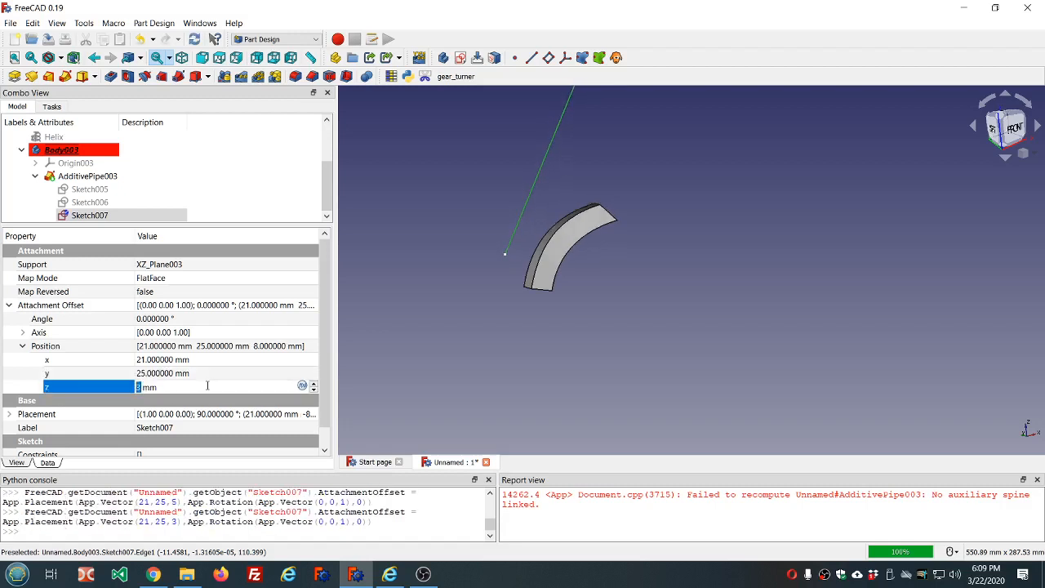
key(Return)
scroll(208, 386, down, 9)
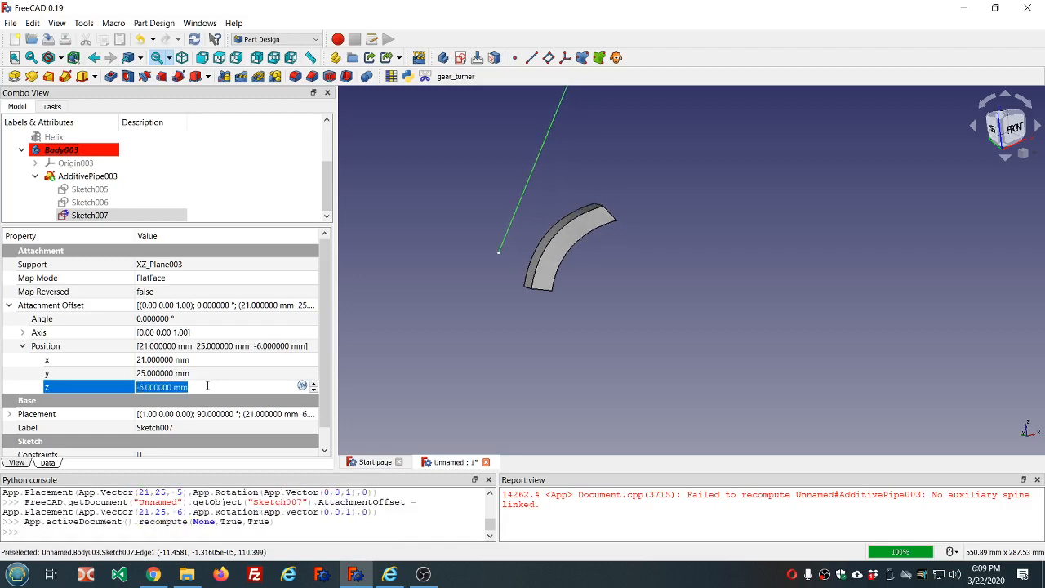
scroll(207, 386, up, 6)
key(Return)
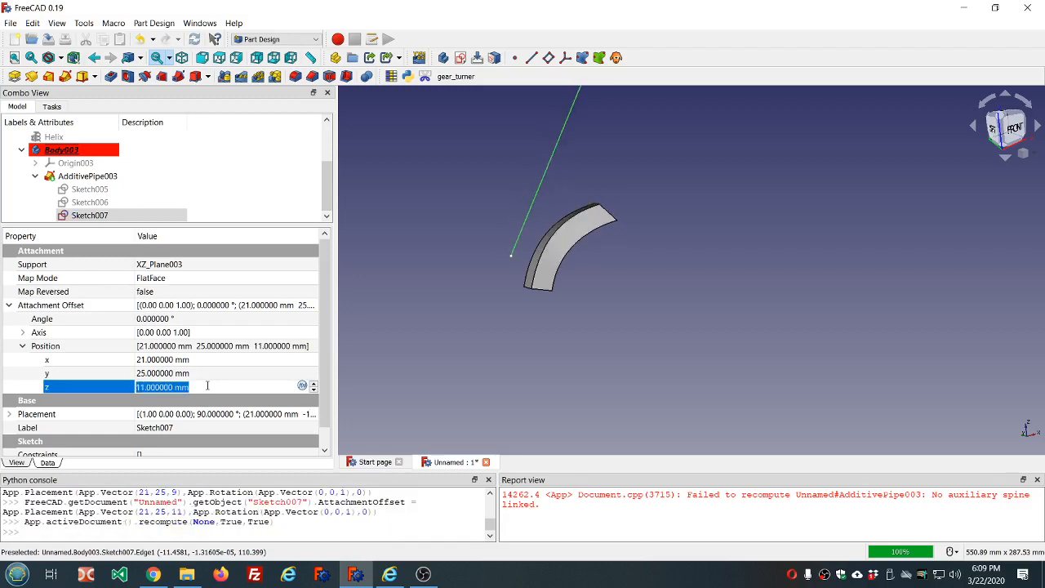
- Inspect the pipe against the shifted auxiliary line and make its profile sketch, Sketch005, visible
click(442, 301)
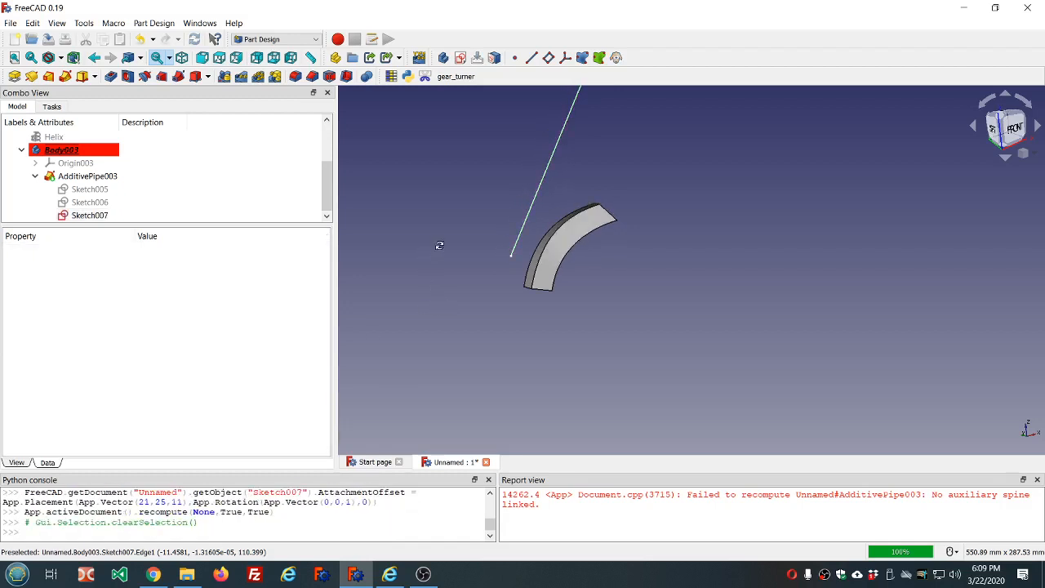
middle_drag(439, 244, 482, 228)
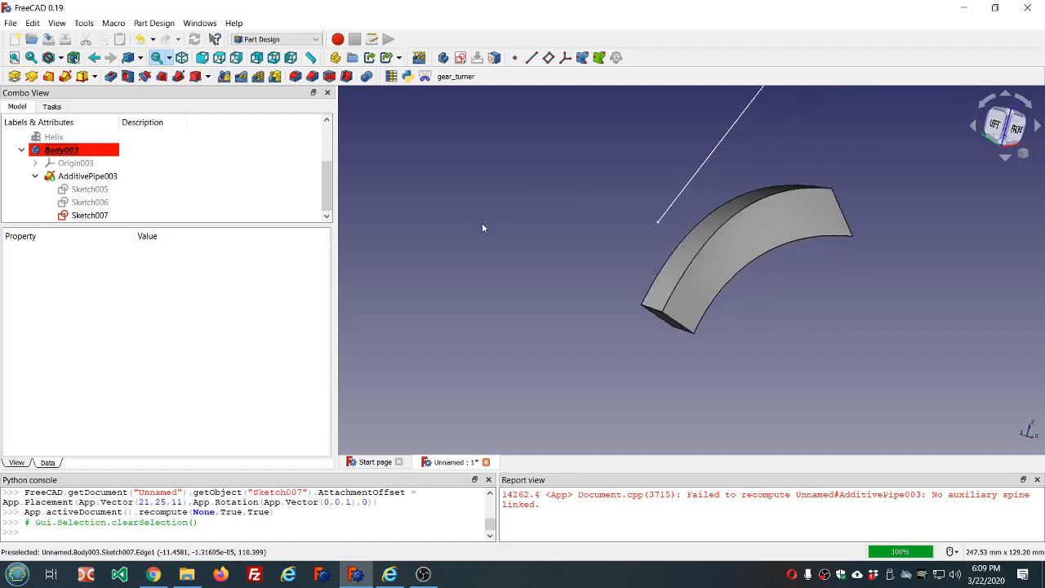
mouse_move(942, 209)
middle_down()
mouse_move(711, 285)
mouse_move(650, 330)
middle_up()
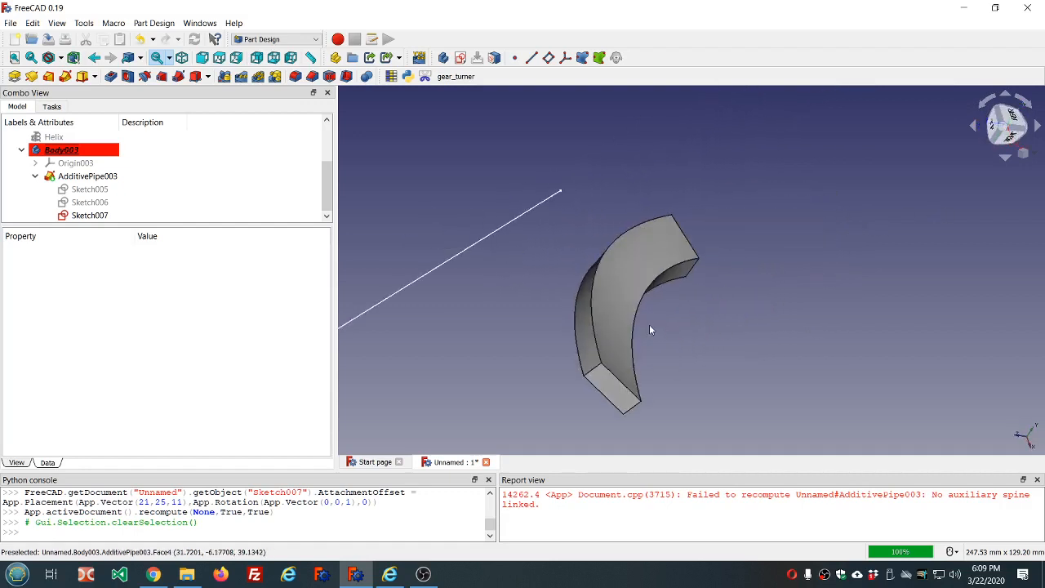
click(114, 217)
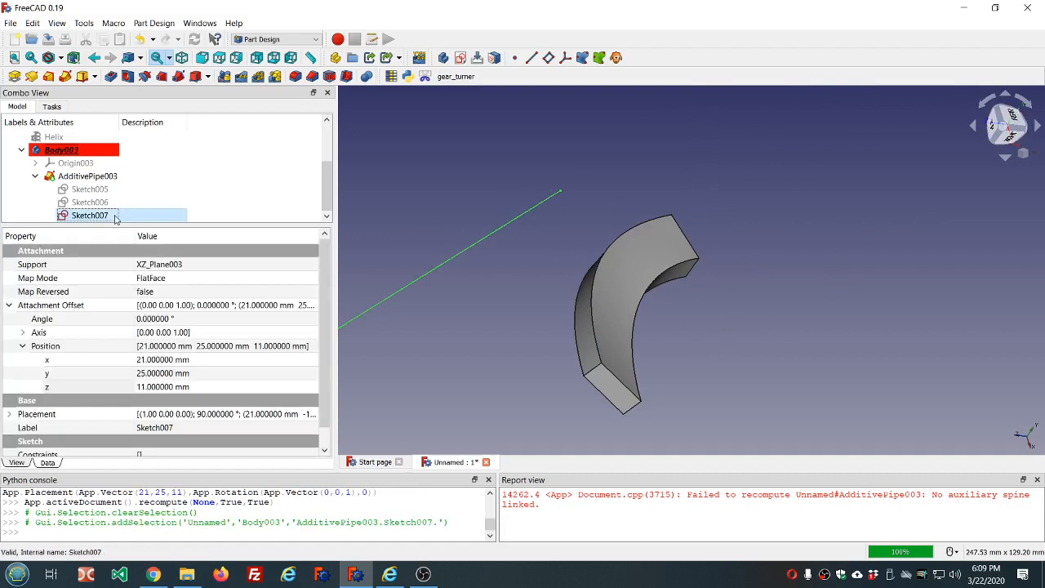
click(109, 190)
key(space)
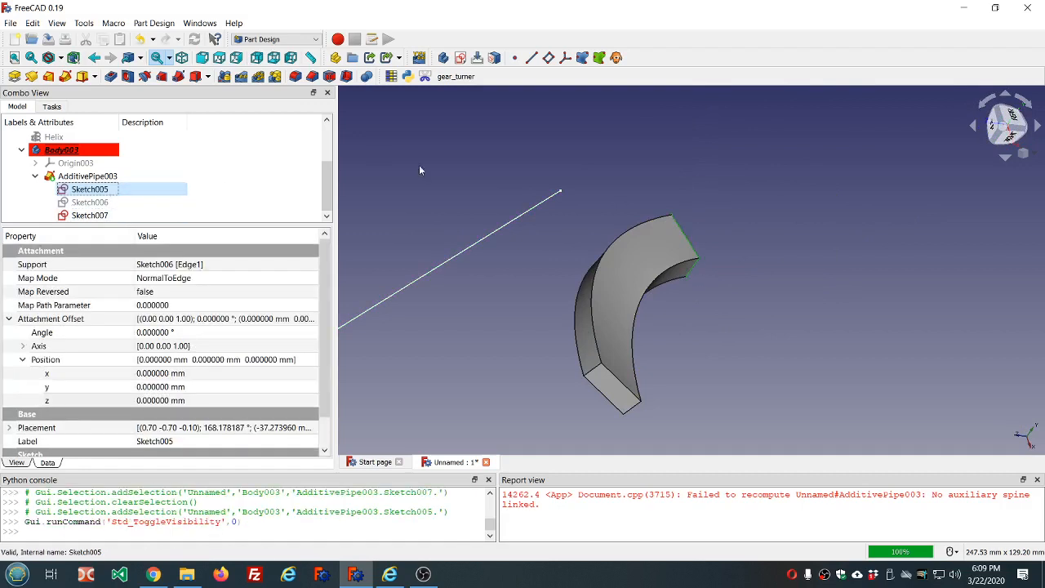
- Edit AdditivePipe003 to use the Binormal orientation mode with the binormal vector's X component at 1.00
mouse_move(611, 200)
middle_down()
mouse_move(688, 190)
mouse_move(645, 139)
mouse_move(538, 178)
middle_up()
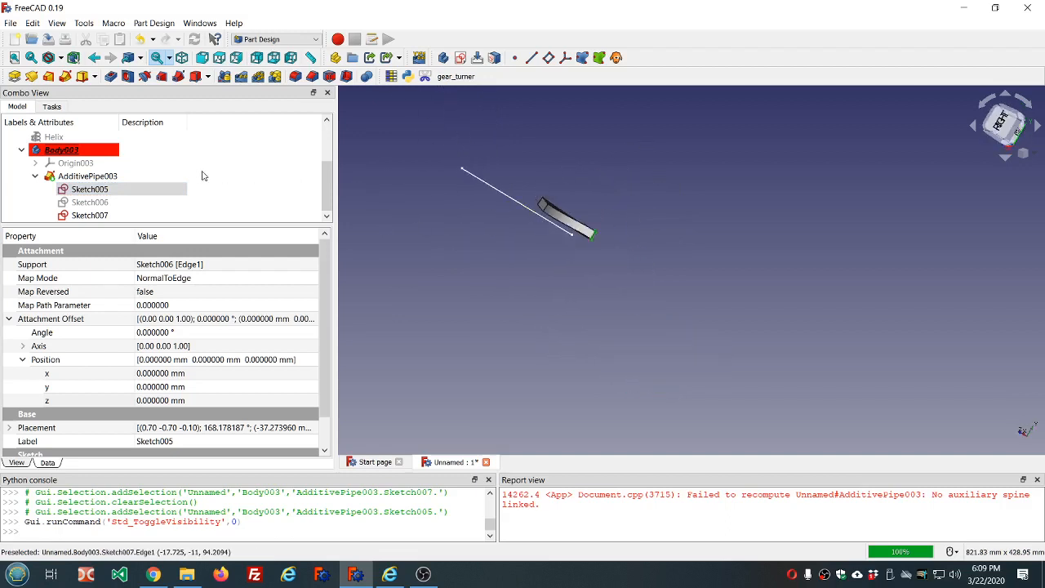
mouse_move(537, 228)
middle_down()
mouse_move(599, 274)
mouse_move(609, 246)
mouse_move(703, 246)
middle_up()
scroll(545, 248, up, 6)
scroll(703, 251, down, 6)
scroll(743, 220, up, 4)
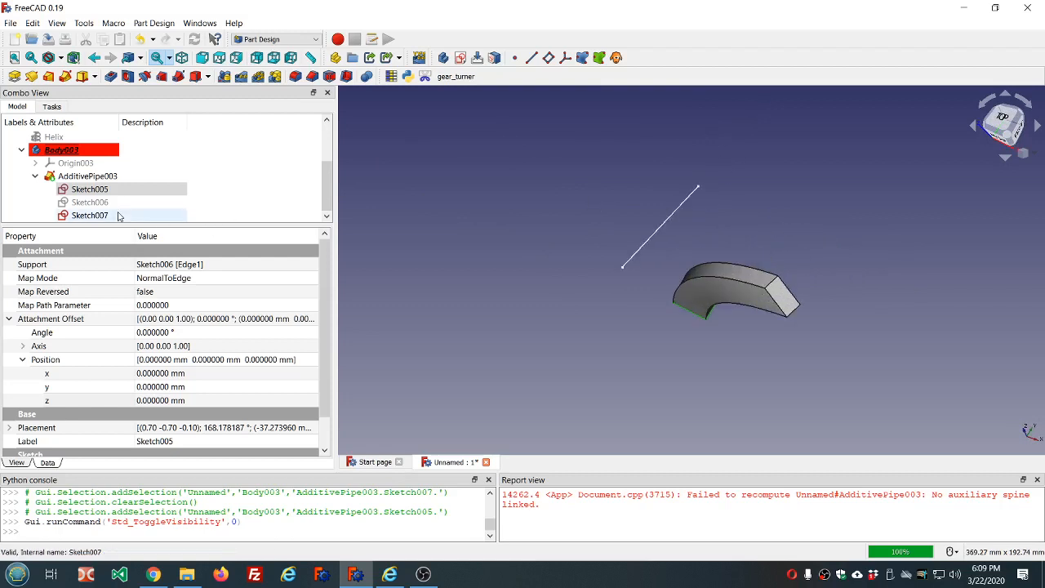
double_click(62, 176)
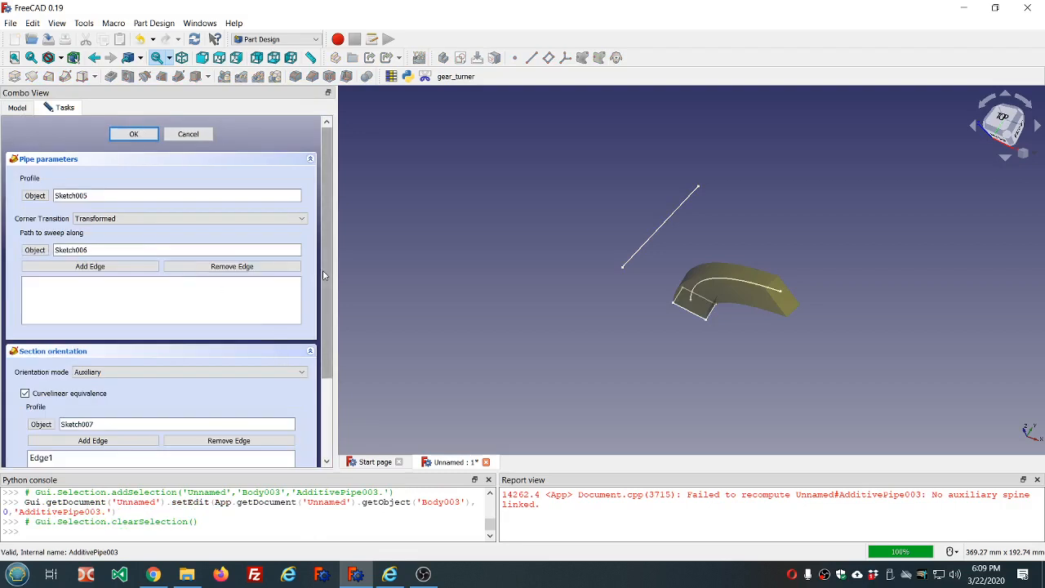
scroll(320, 310, down, 2)
click(269, 264)
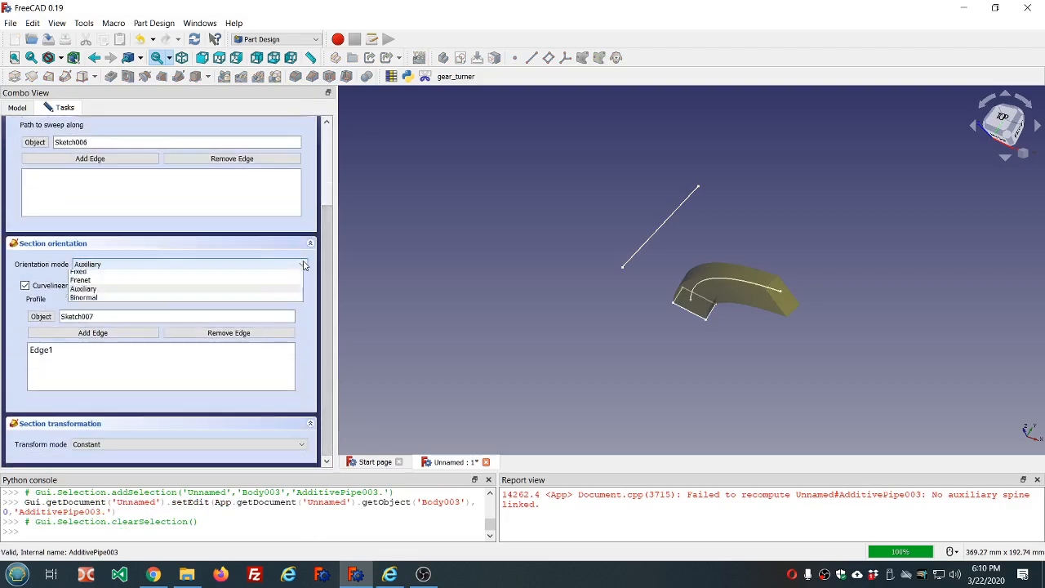
click(249, 310)
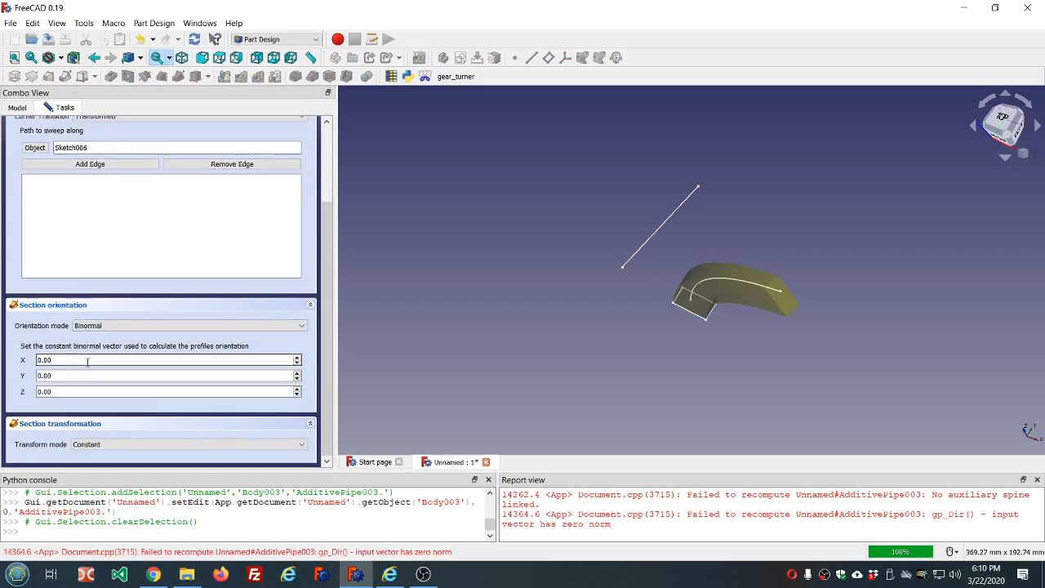
scroll(88, 362, up, 1)
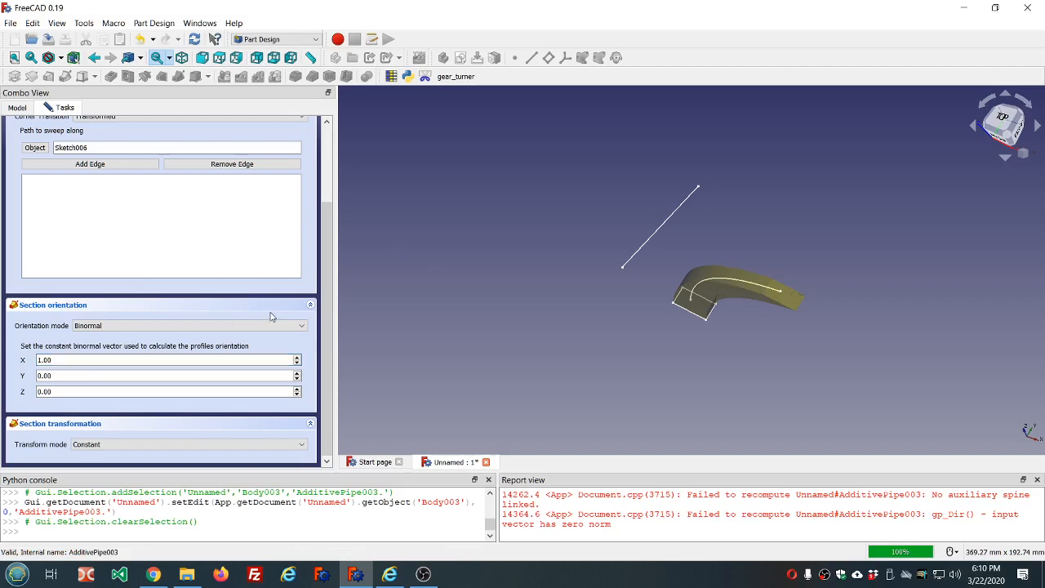
- Change the pipe's binormal vector to X 3.00 and Y 1.00
click(154, 376)
click(168, 360)
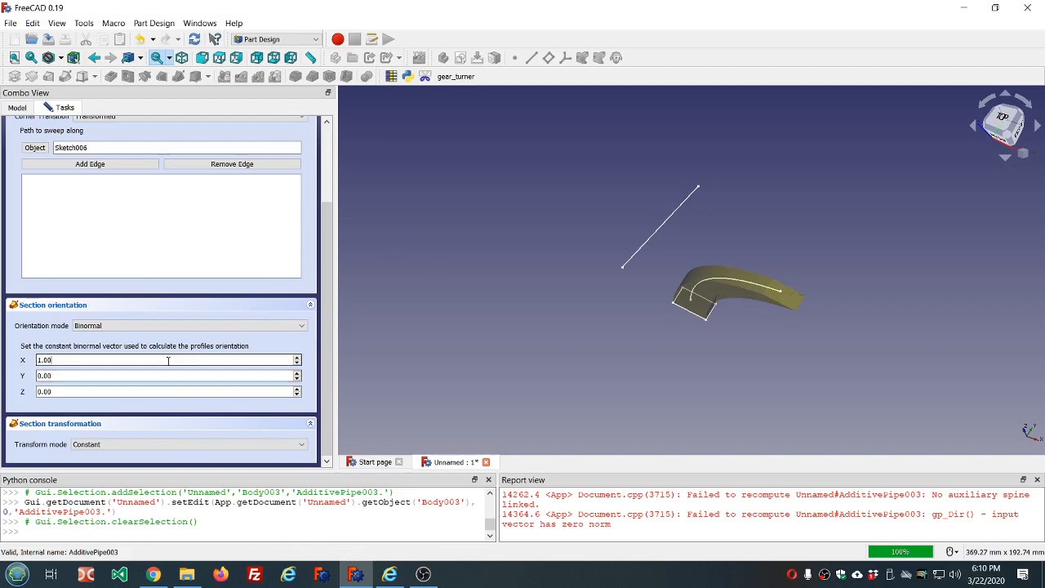
scroll(164, 376, up, 1)
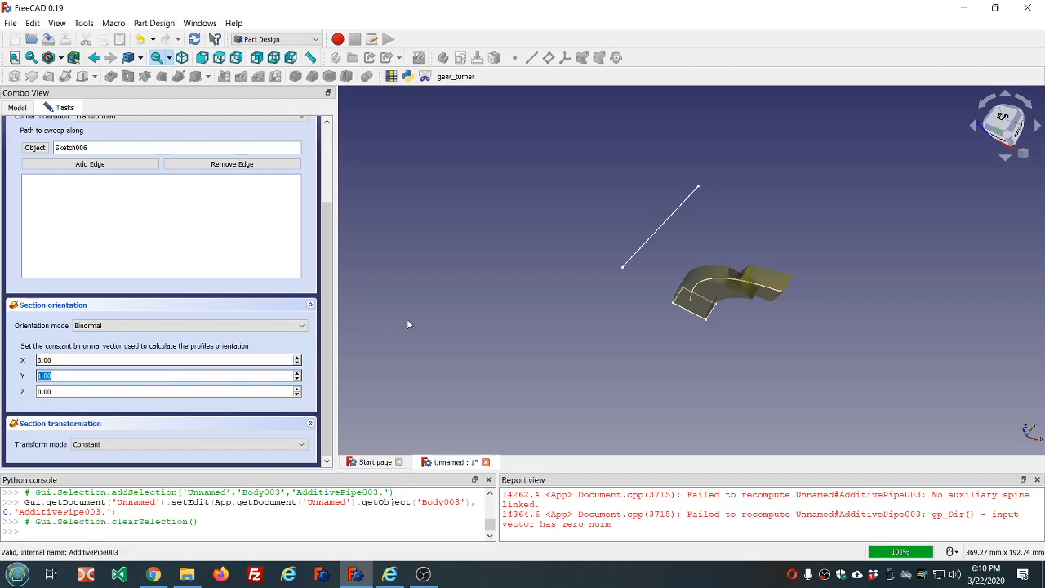
- Examine the pipe preview up close, and change the binormal vector to Y 0.00 and Z 1.00
middle_drag(649, 303, 722, 293)
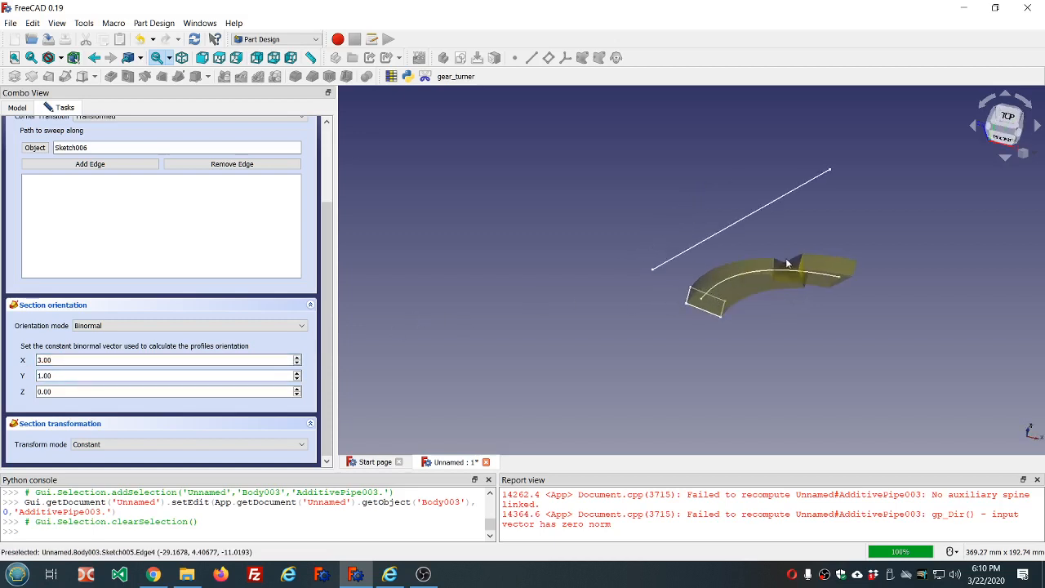
scroll(787, 264, up, 8)
middle_drag(811, 281, 742, 268)
scroll(738, 264, down, 6)
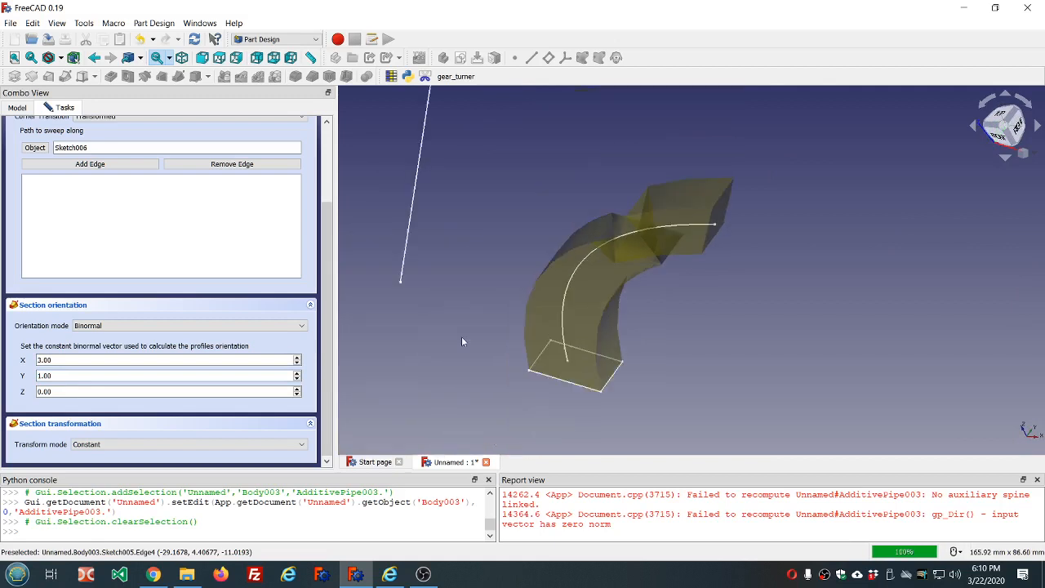
scroll(204, 377, down, 1)
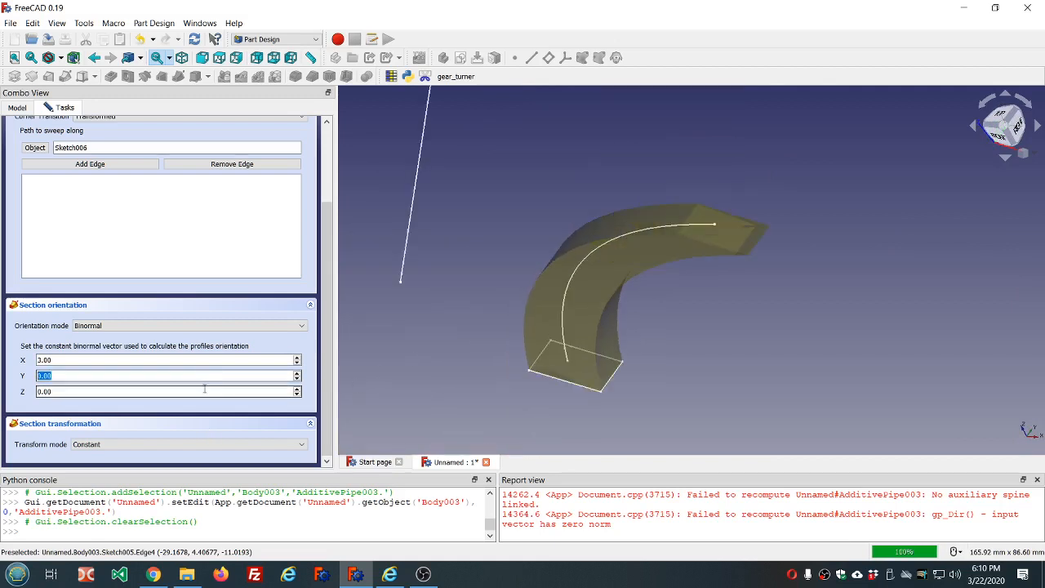
scroll(204, 391, up, 1)
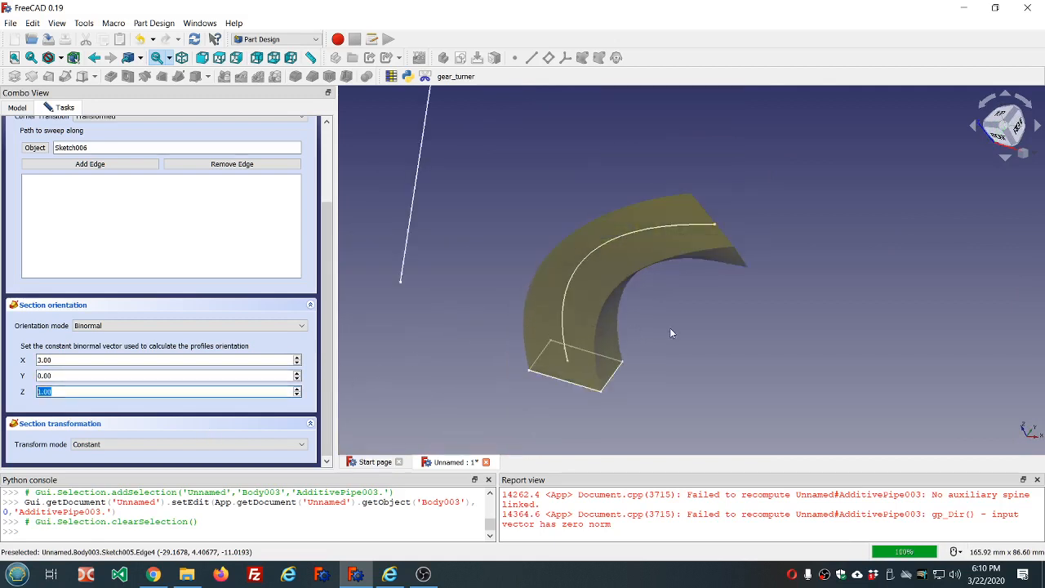
- Accept the additive pipe with a binormal vector of X 3, Y 0, Z 1, and clear the report view
middle_drag(781, 292, 666, 283)
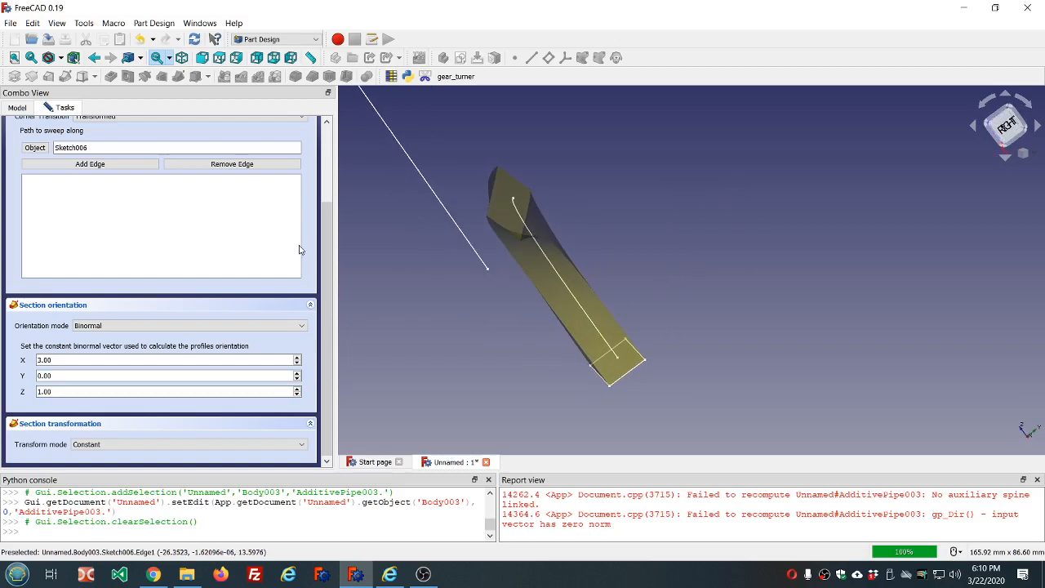
scroll(326, 263, up, 5)
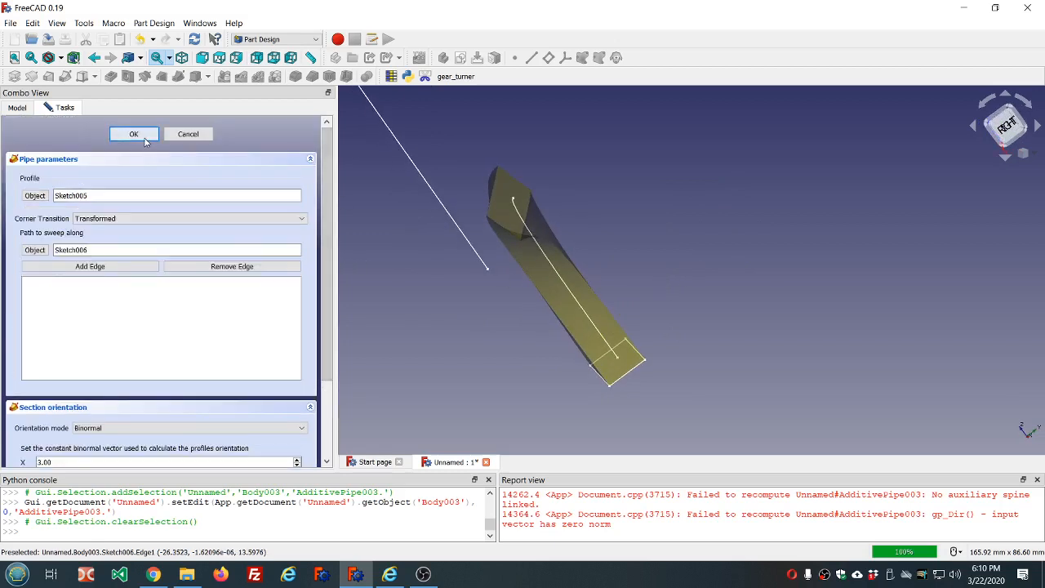
click(131, 133)
middle_drag(678, 169, 645, 269)
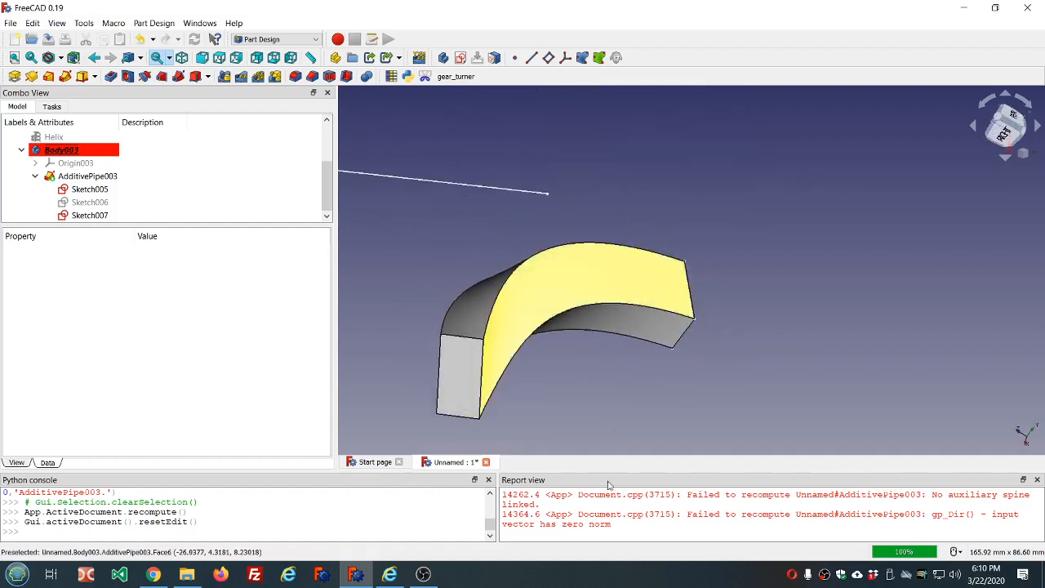
right_click(678, 531)
click(706, 506)
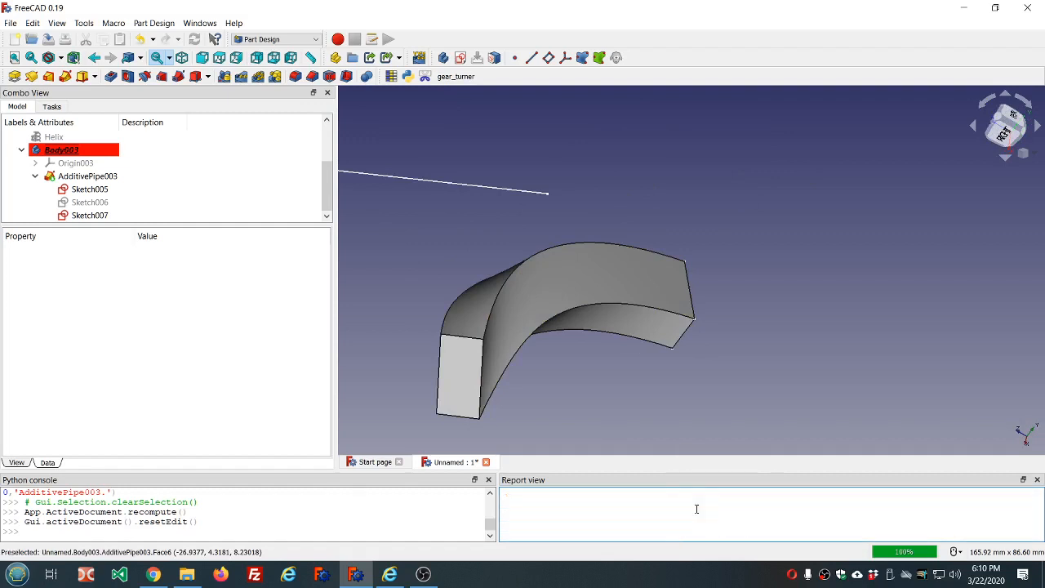
- Reopen AdditivePipe003 and review its section orientation and binormal vector settings
double_click(114, 176)
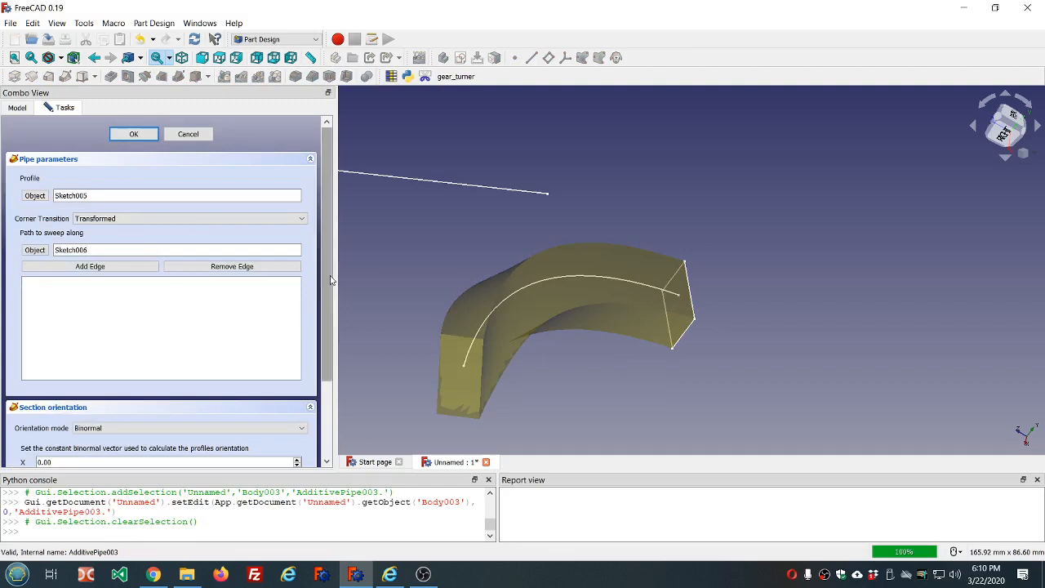
scroll(324, 285, down, 3)
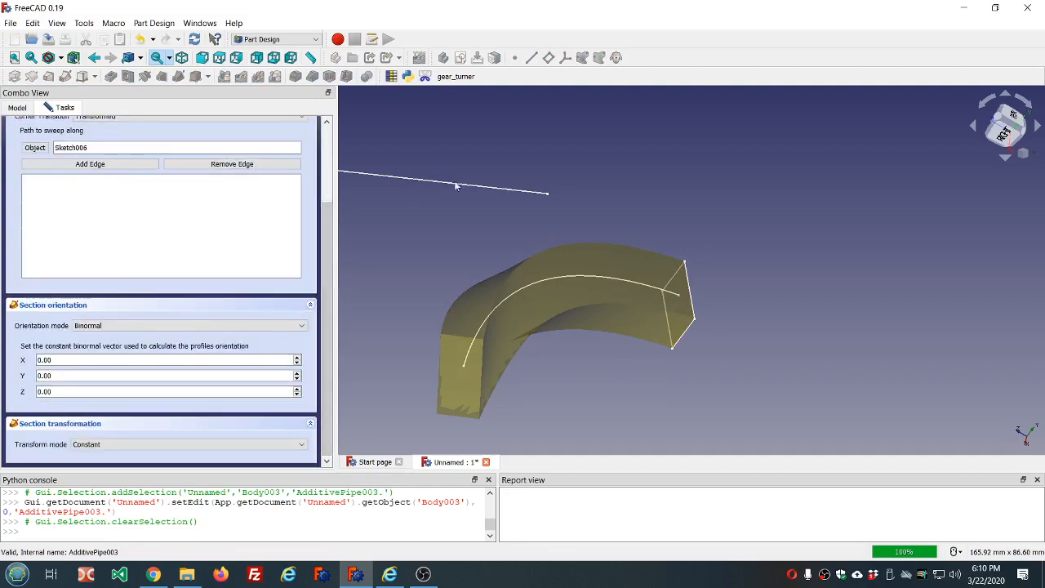
scroll(523, 165, down, 4)
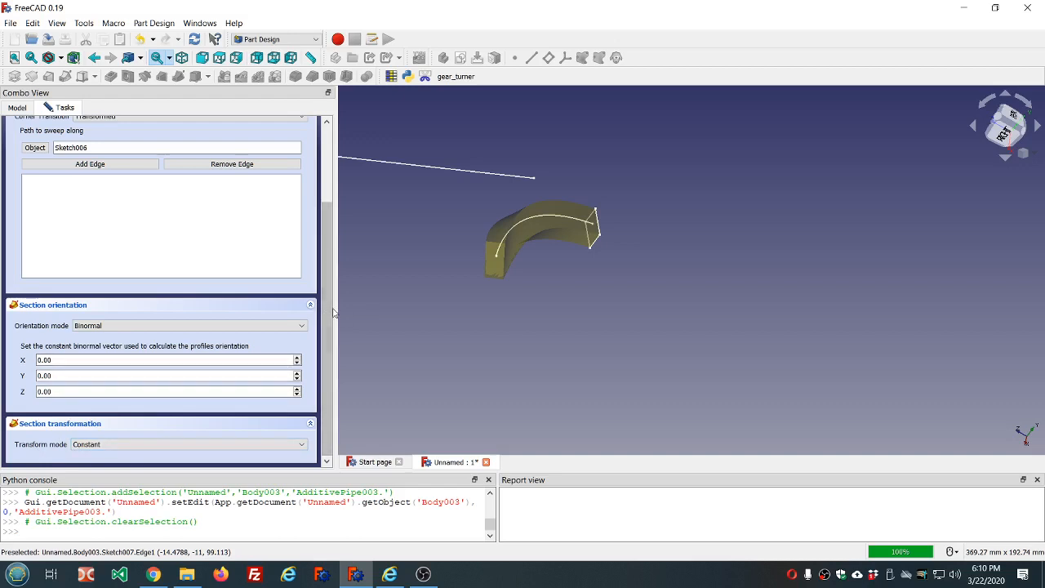
scroll(332, 312, up, 3)
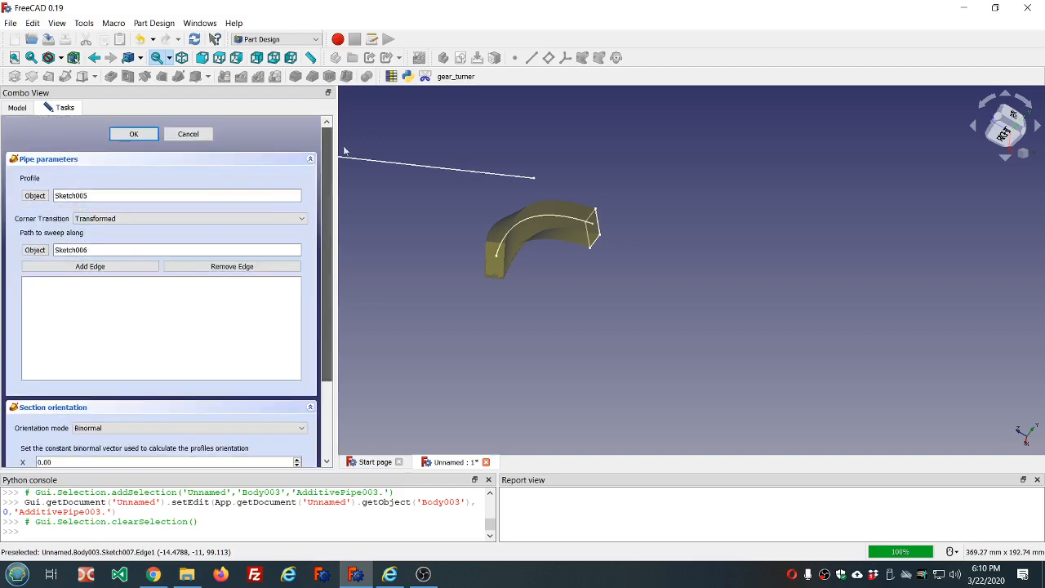
click(149, 133)
- Hide Body003 in the 3D view and clear the selection
click(87, 178)
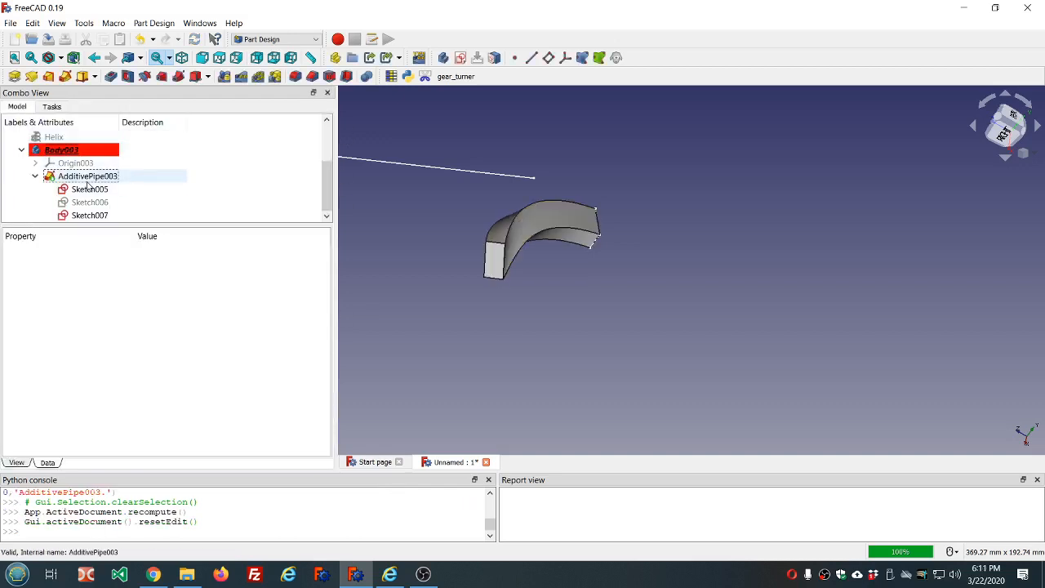
click(61, 149)
key(space)
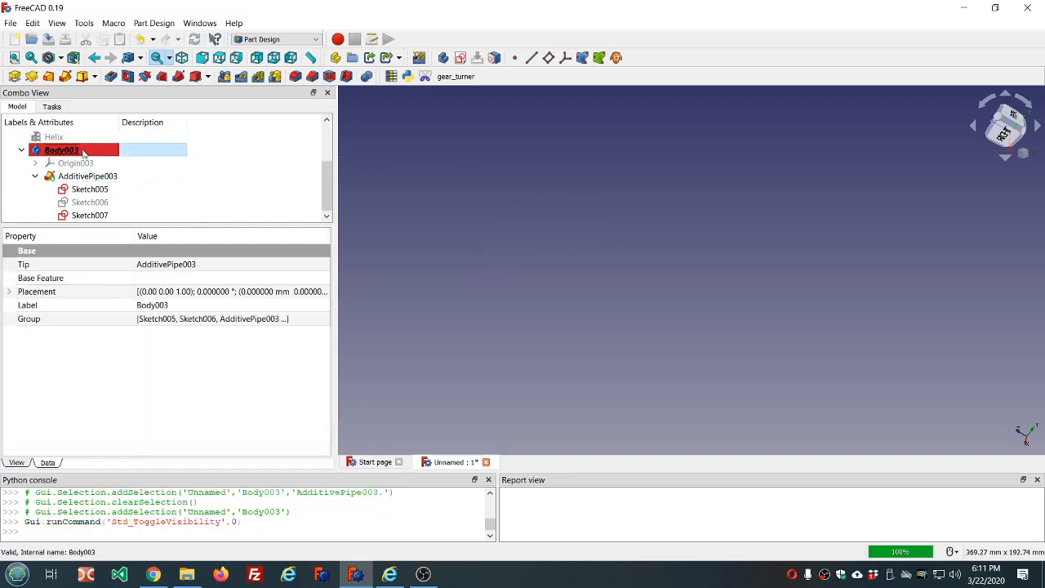
click(420, 152)
- Create a new body and start a sketch on its XY base plane
click(443, 57)
click(460, 58)
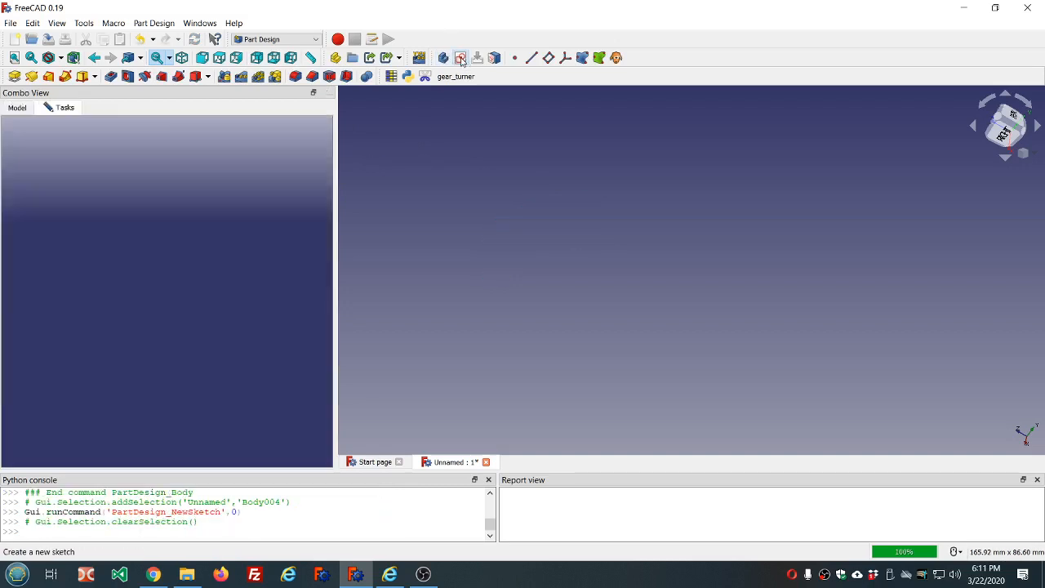
click(122, 182)
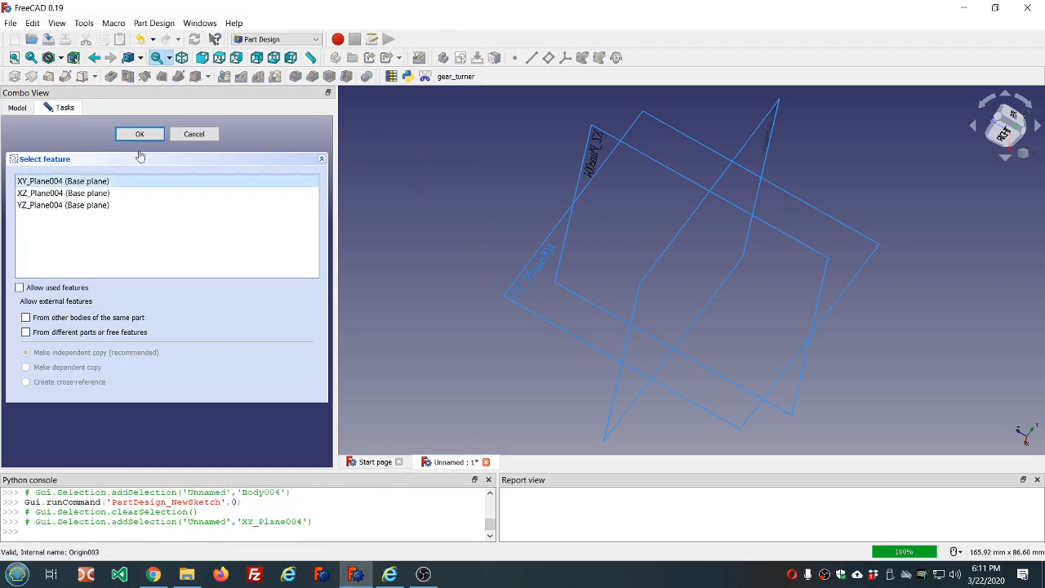
click(153, 135)
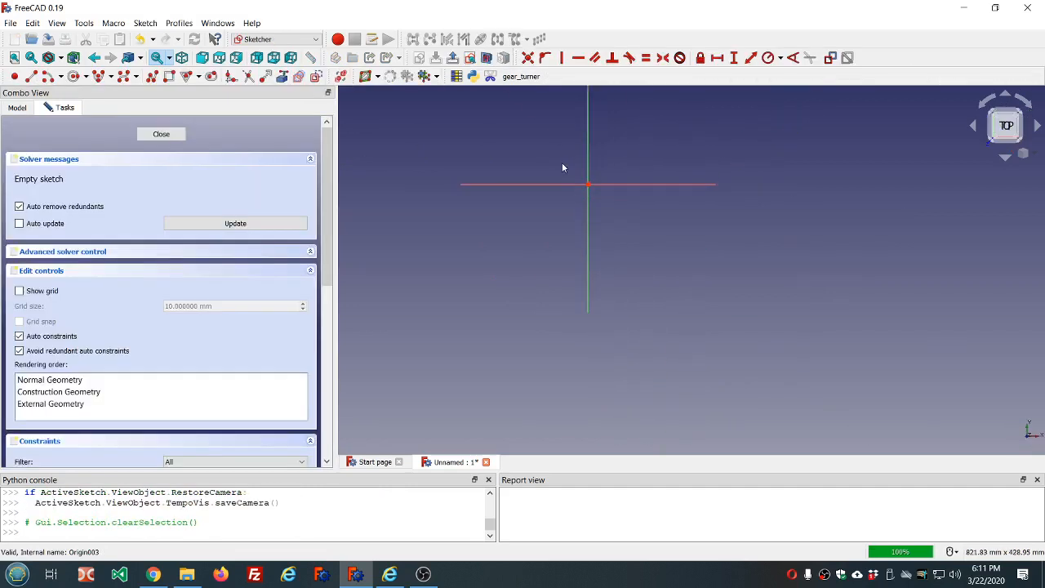
- Draw an open, wavy B-spline with six control points weaving above and below the horizontal axis
scroll(599, 101, up, 4)
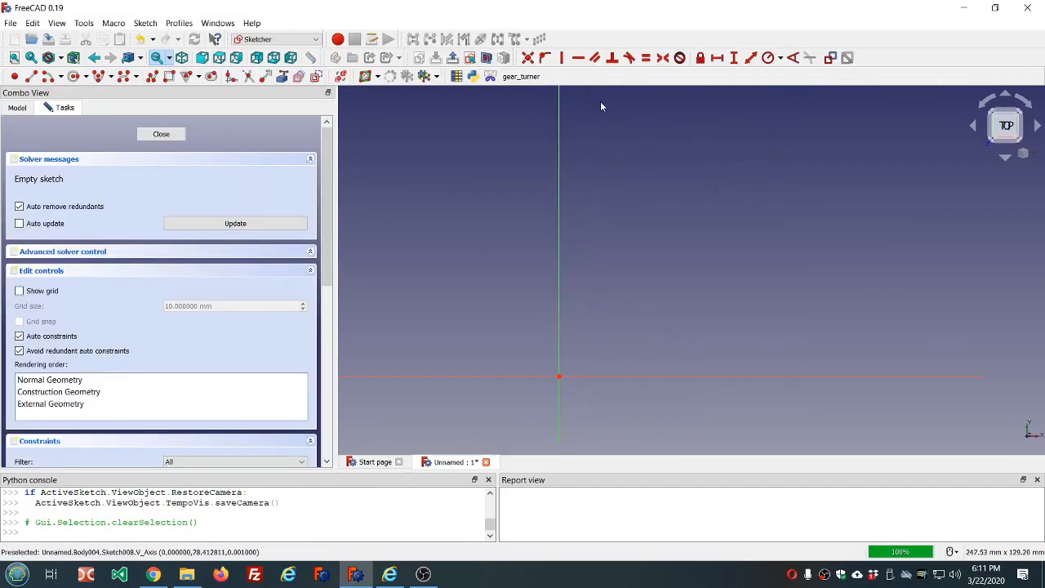
scroll(599, 106, down, 2)
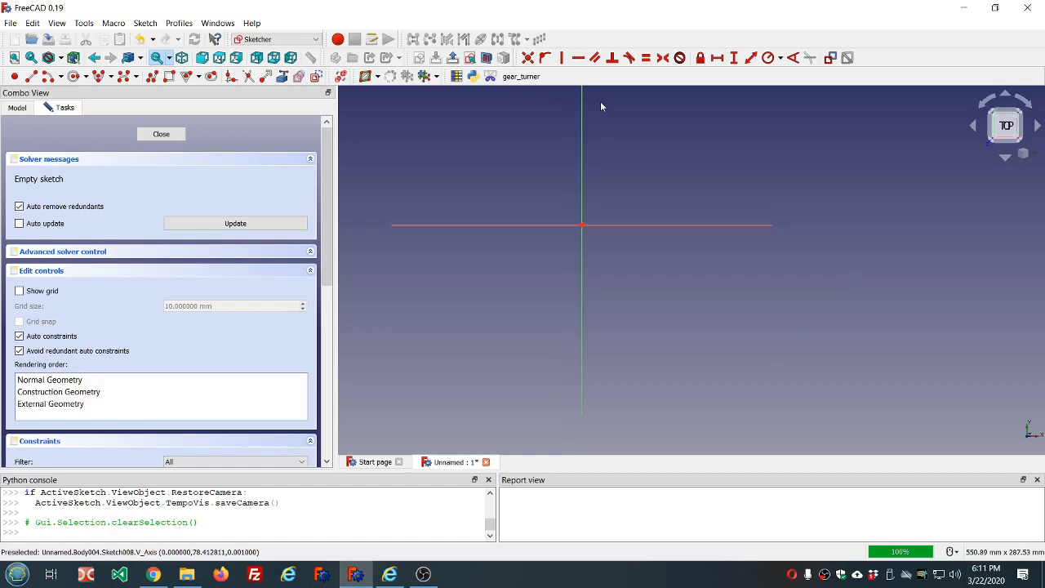
click(124, 76)
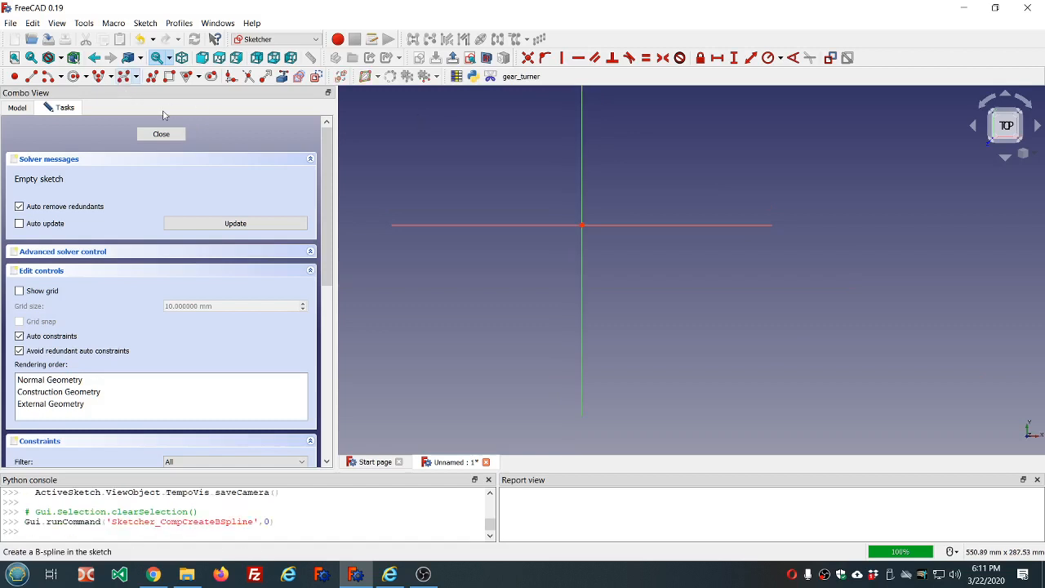
click(418, 216)
click(493, 197)
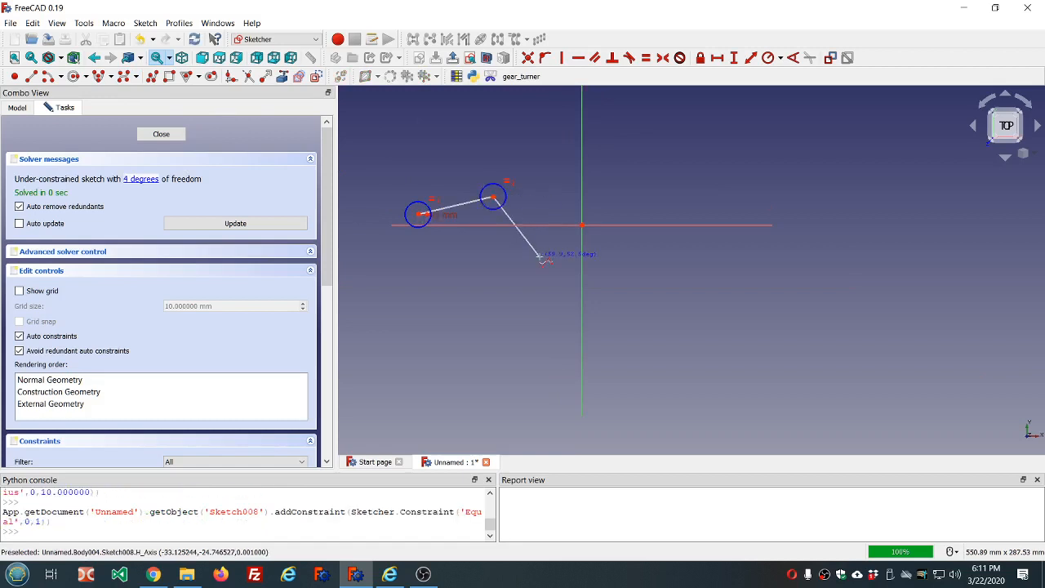
click(540, 257)
click(637, 238)
click(695, 187)
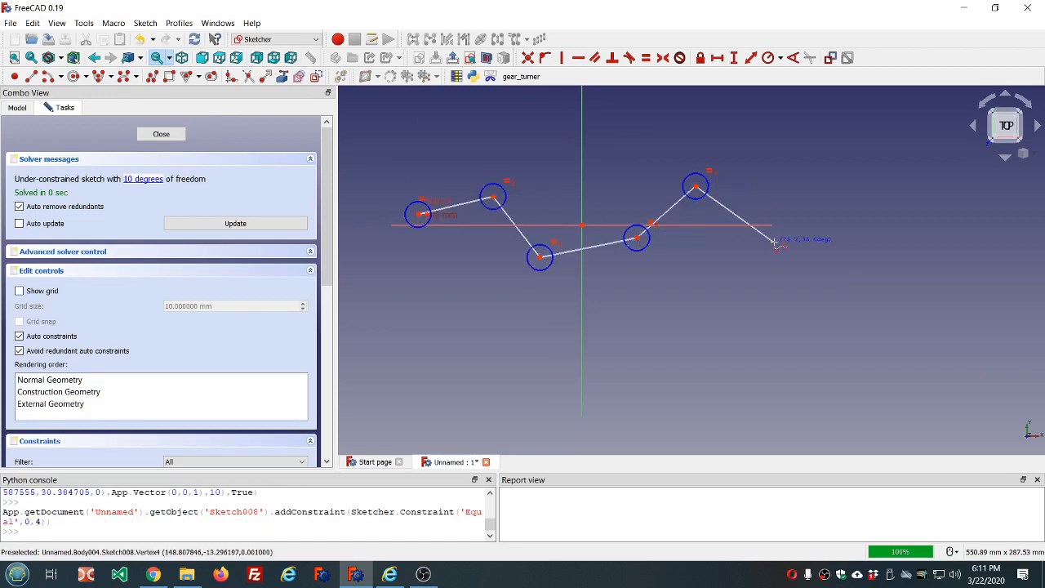
click(773, 243)
right_click(775, 246)
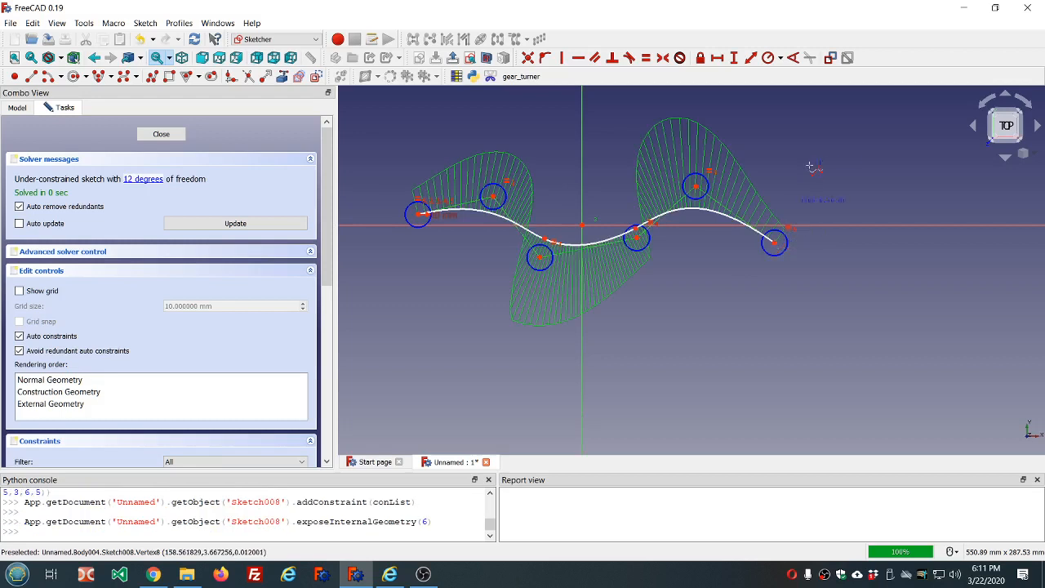
click(810, 164)
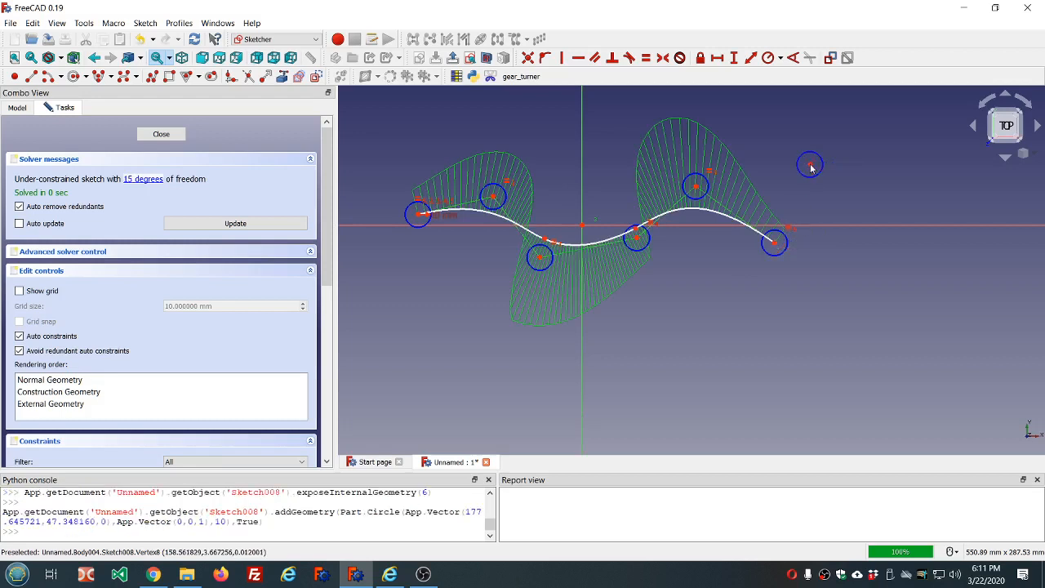
drag(747, 149, 874, 182)
click(874, 181)
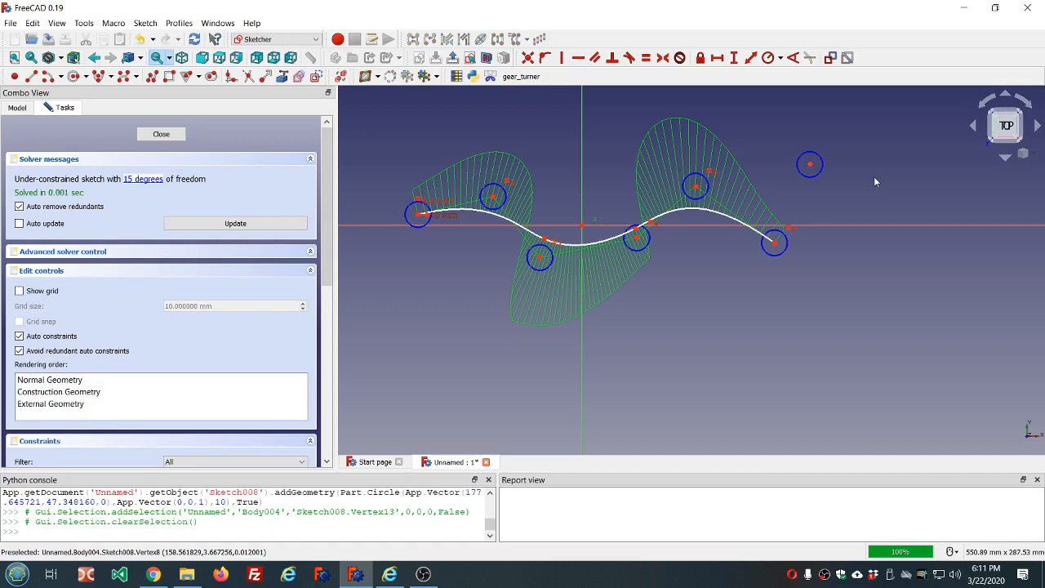
click(814, 166)
key(Delete)
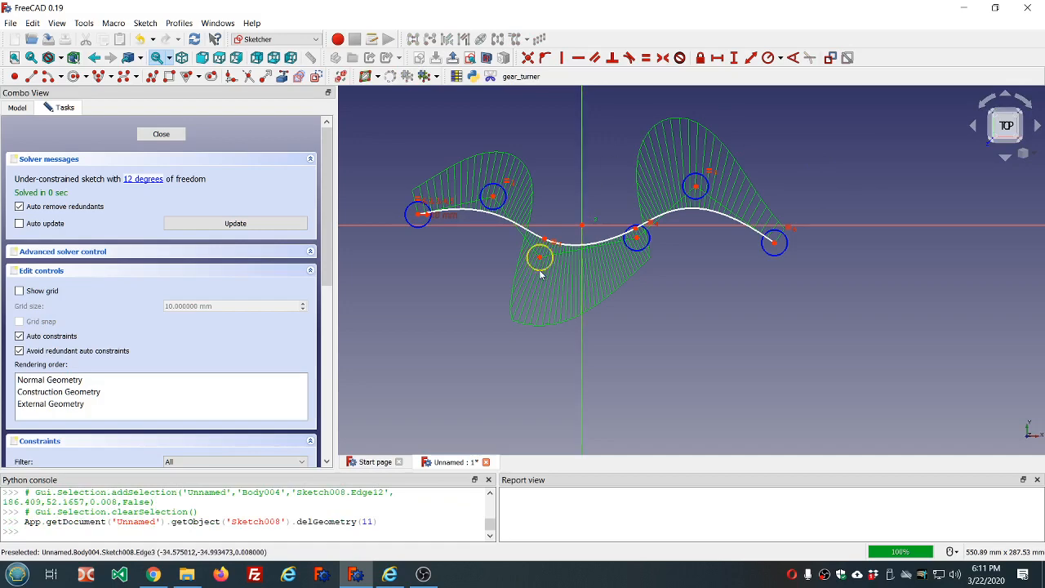
- Reposition the B-spline's six control points to spread the curve's ends apart and reshape its waves
drag(541, 280, 540, 311)
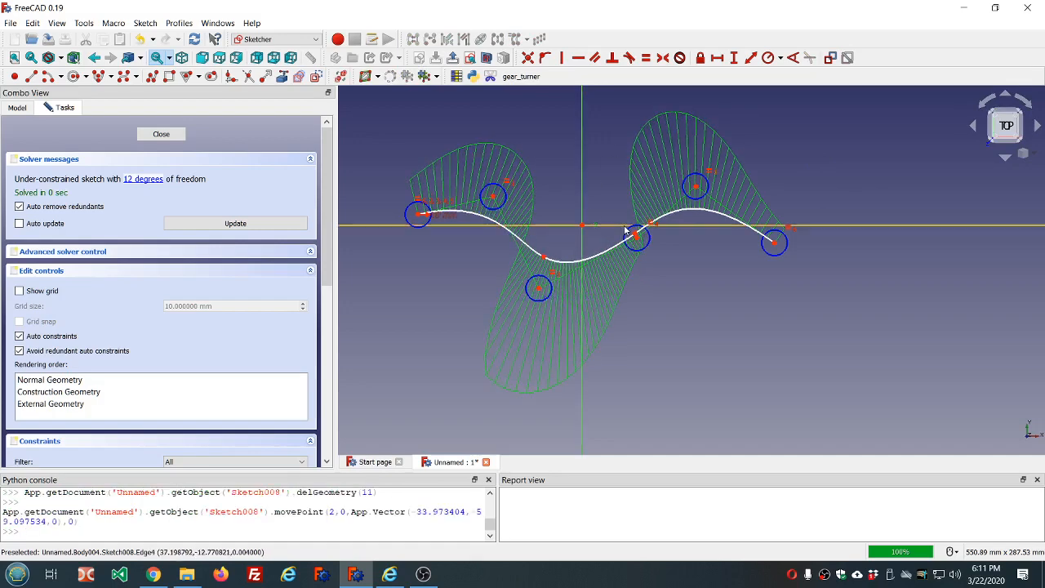
drag(635, 231, 626, 200)
drag(412, 228, 393, 253)
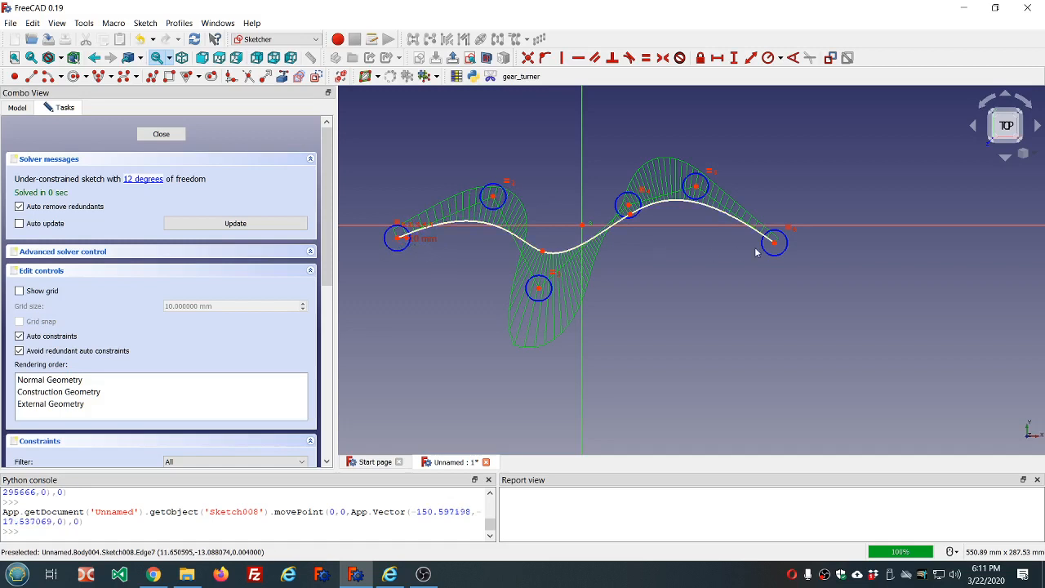
drag(786, 251, 837, 237)
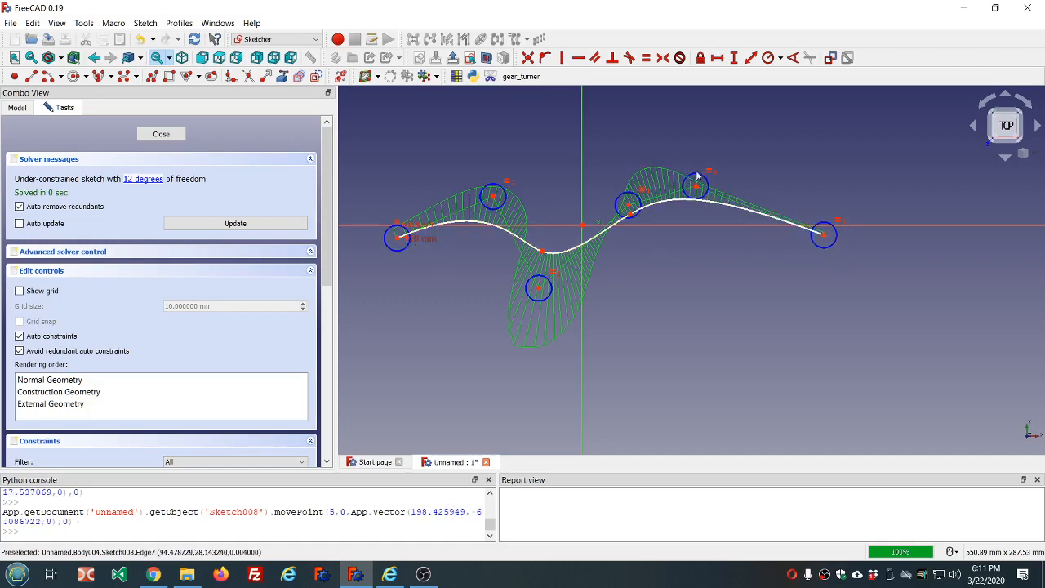
drag(696, 181, 699, 157)
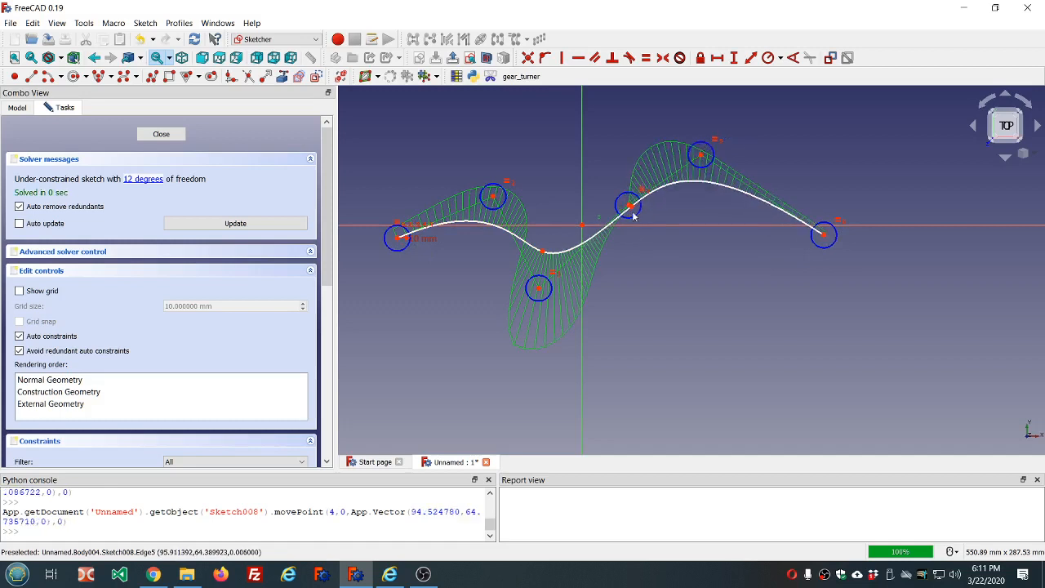
drag(635, 220, 662, 248)
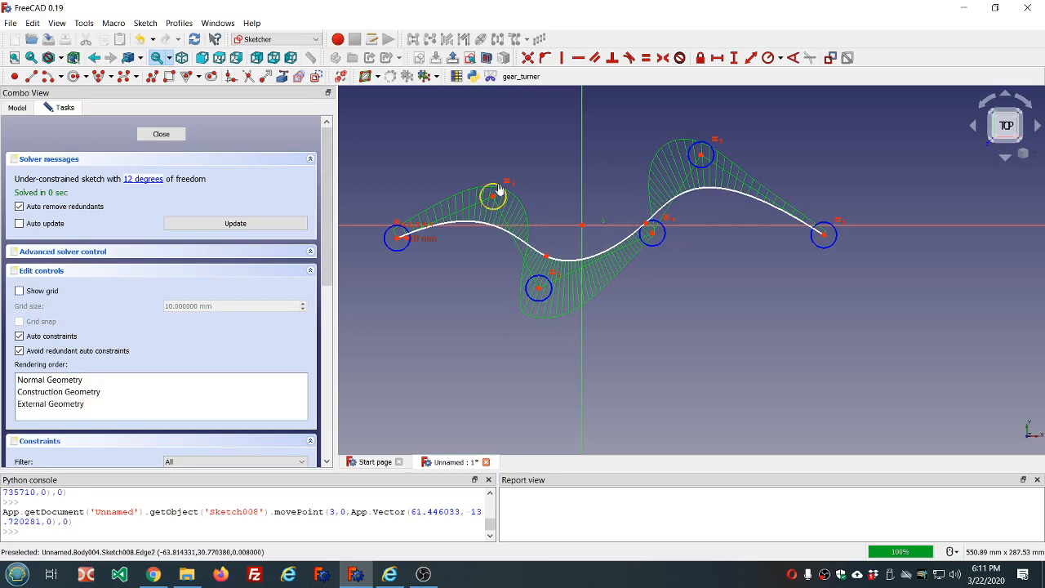
drag(498, 189, 496, 159)
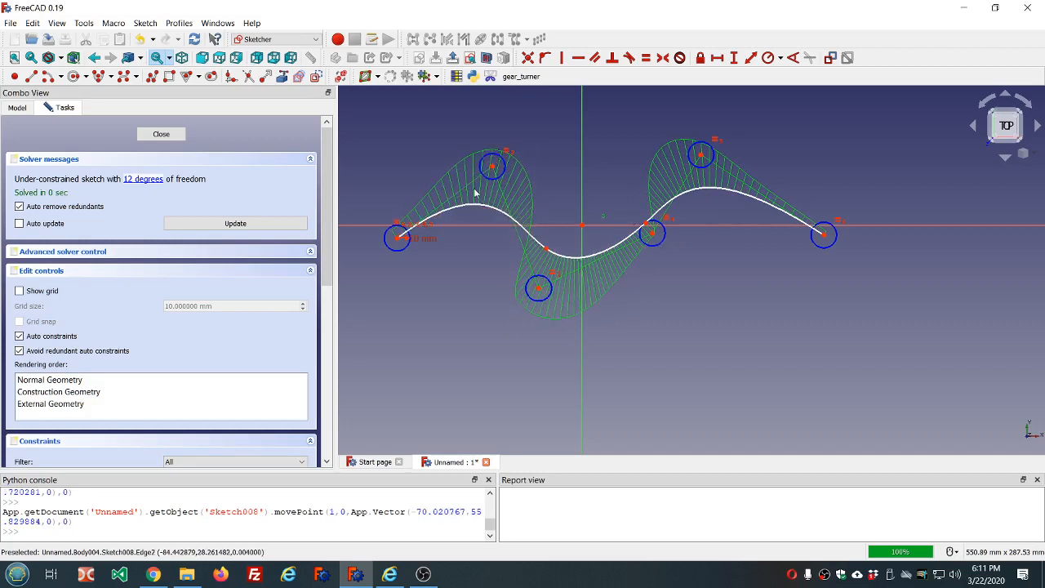
- Delete the equality constraint on the second control point's weight circle, enlarge that circle, and finish the sketch
click(506, 152)
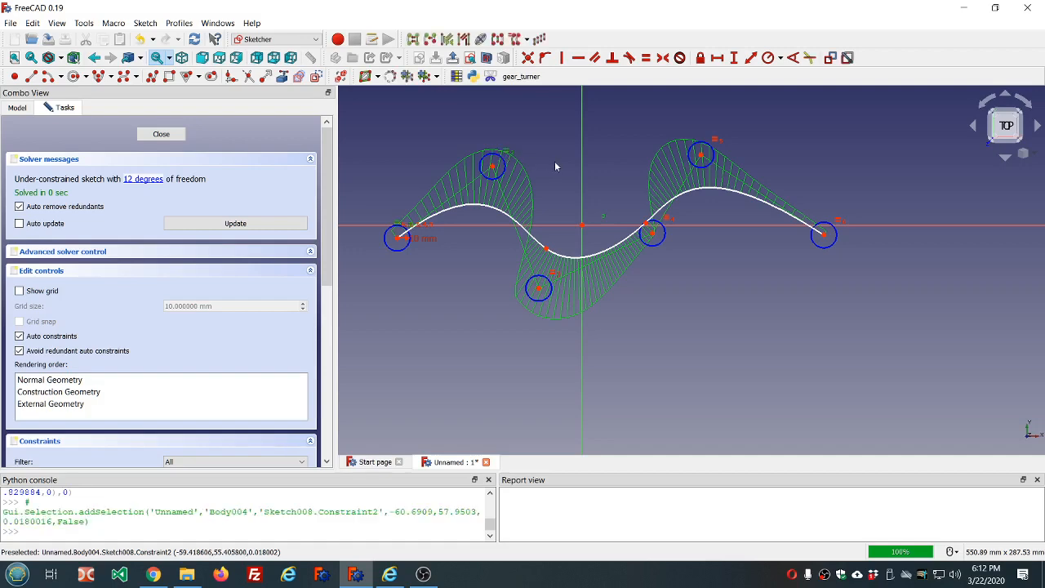
key(Delete)
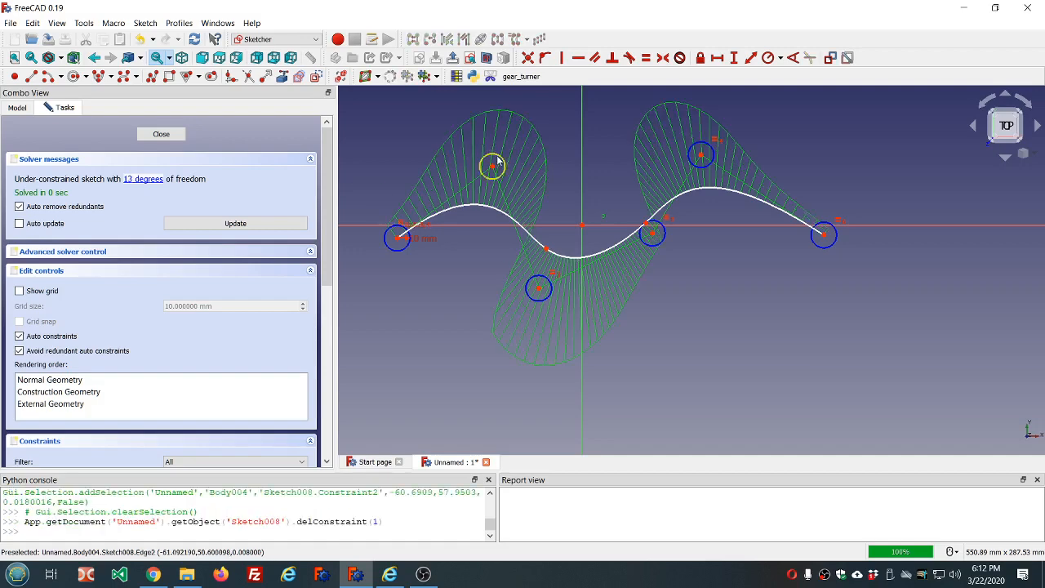
mouse_move(482, 166)
mouse_down()
mouse_move(441, 153)
mouse_move(469, 165)
mouse_up()
mouse_move(470, 165)
mouse_down()
mouse_move(486, 168)
mouse_move(472, 172)
mouse_up()
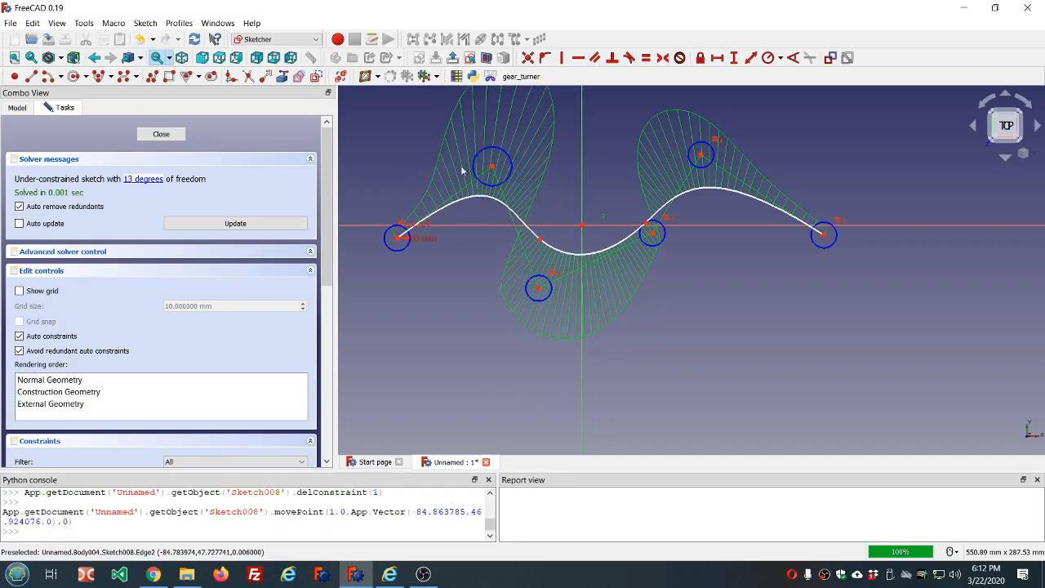
click(163, 134)
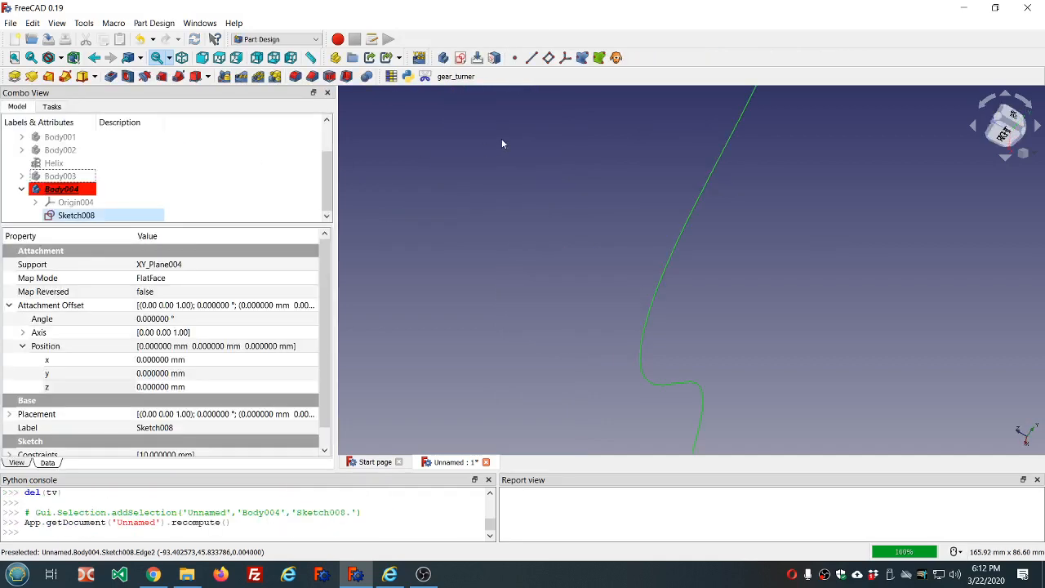
- Start a new sketch on the body's XY base plane, viewed from the top with the B-spline fitted
scroll(501, 144, down, 5)
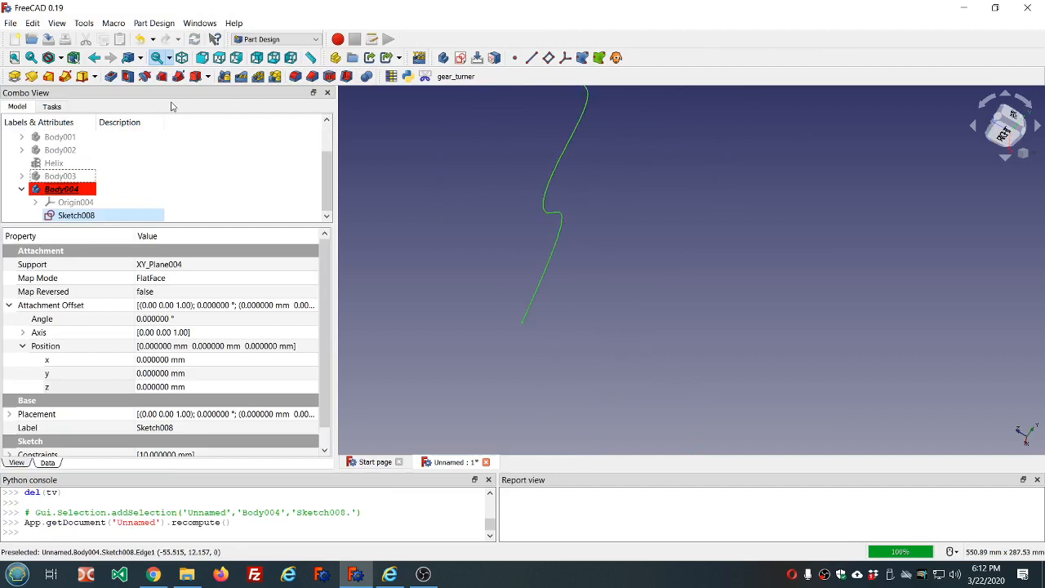
click(202, 57)
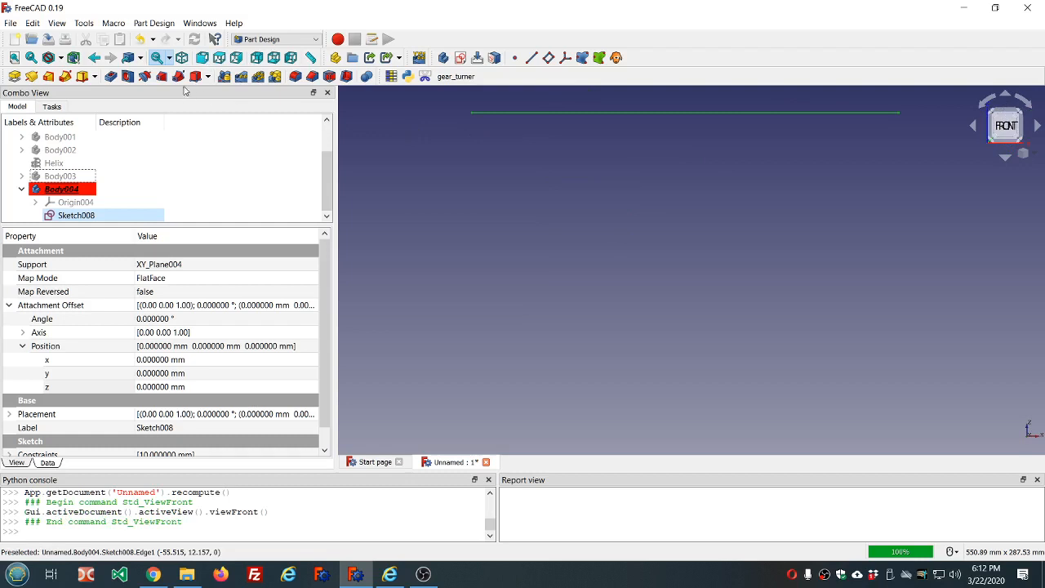
click(219, 57)
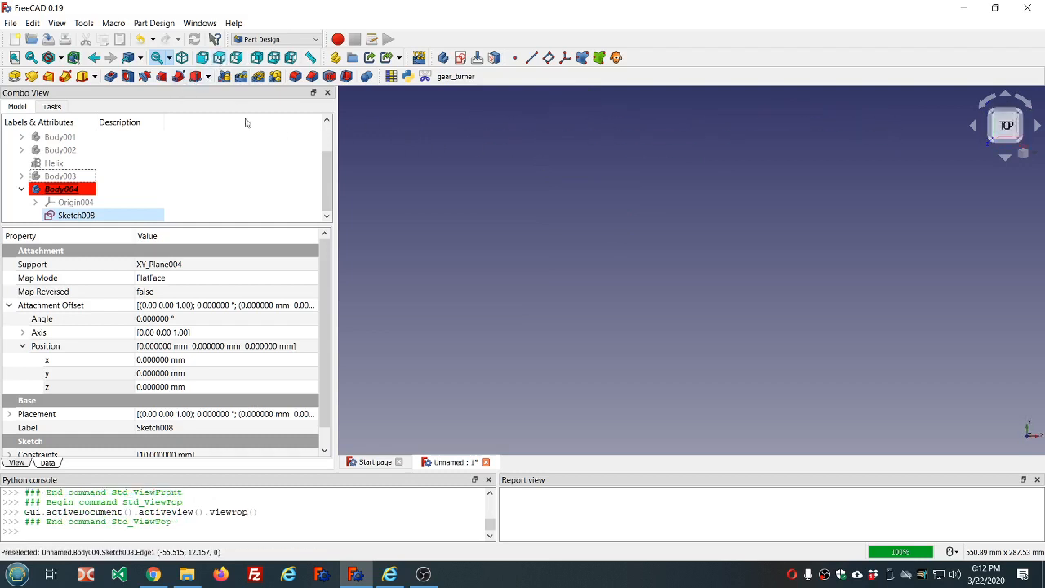
click(13, 58)
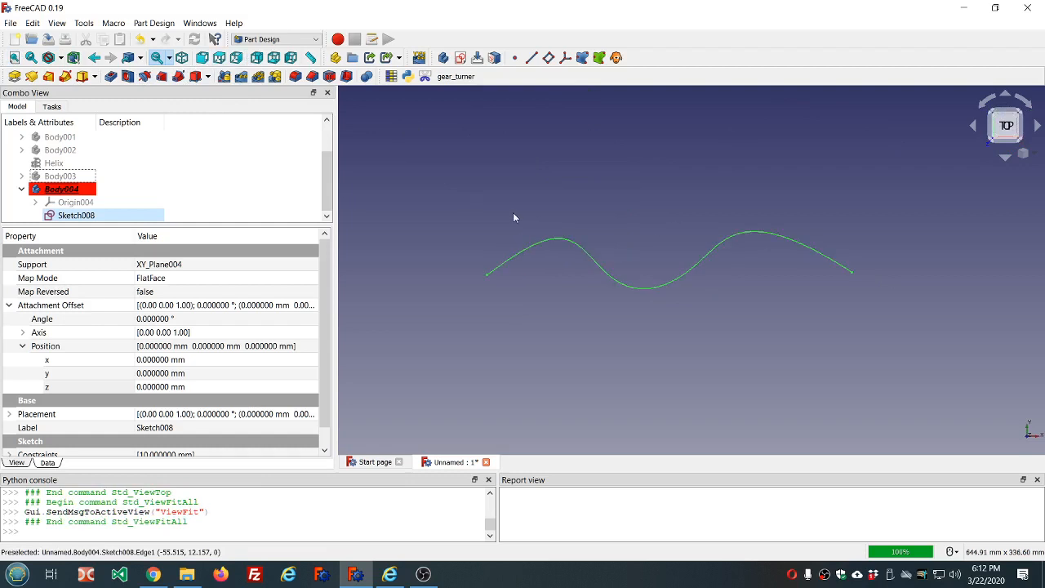
click(461, 59)
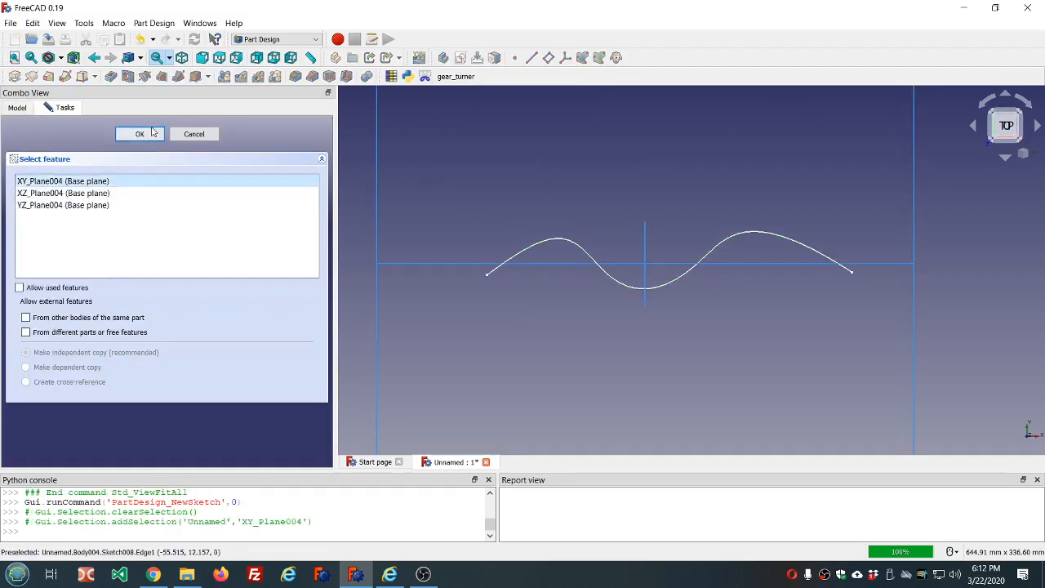
click(140, 134)
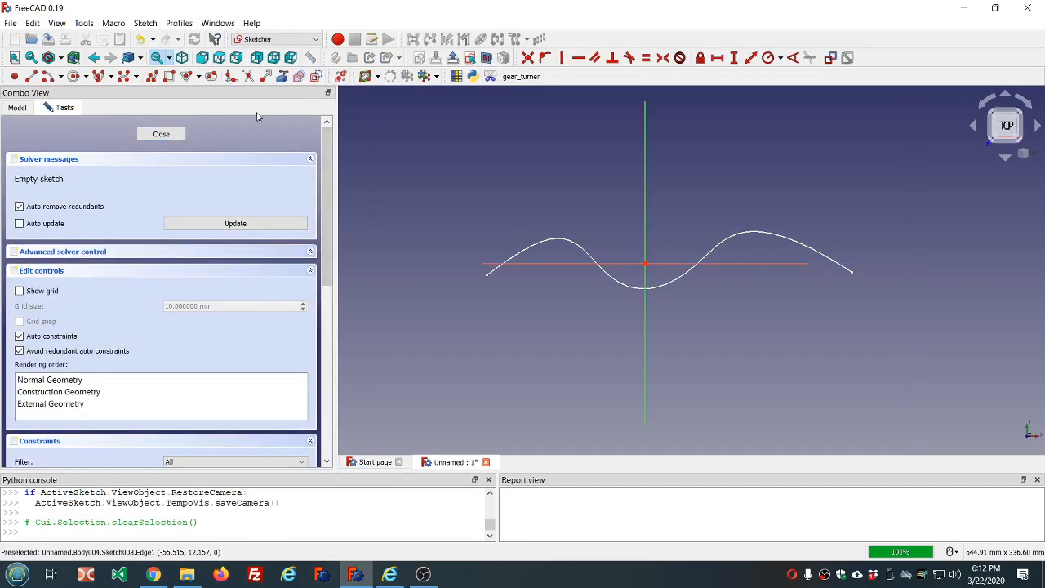
- Draw a hexagon about 24 mm in radius centered on the sketch origin
click(200, 79)
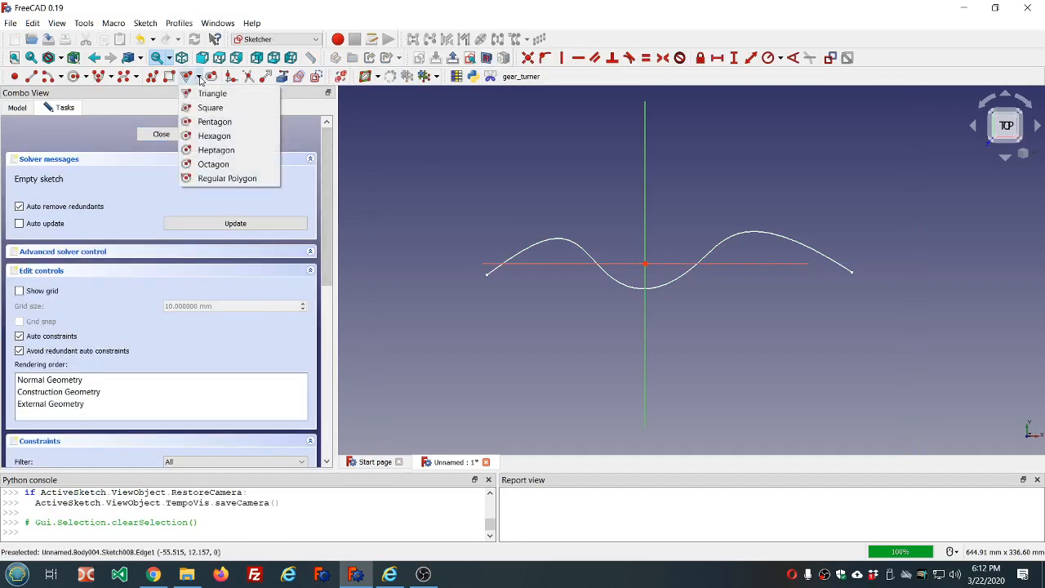
click(218, 137)
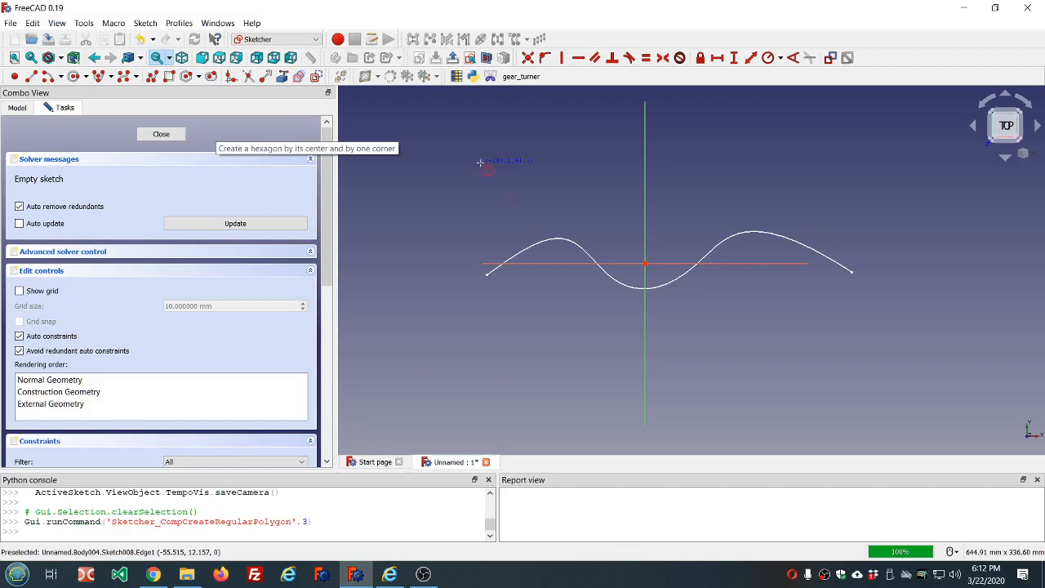
click(645, 262)
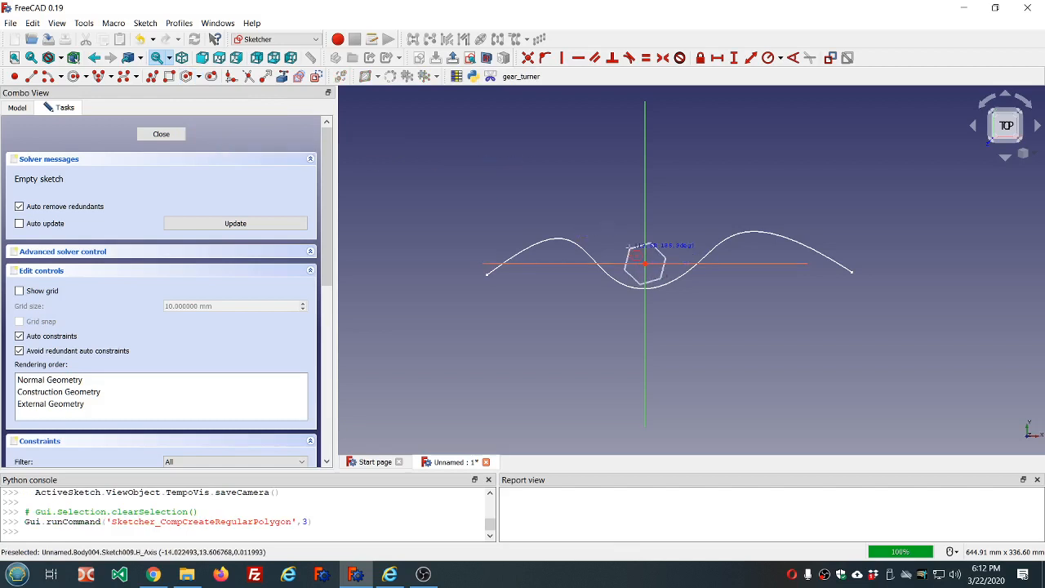
click(626, 244)
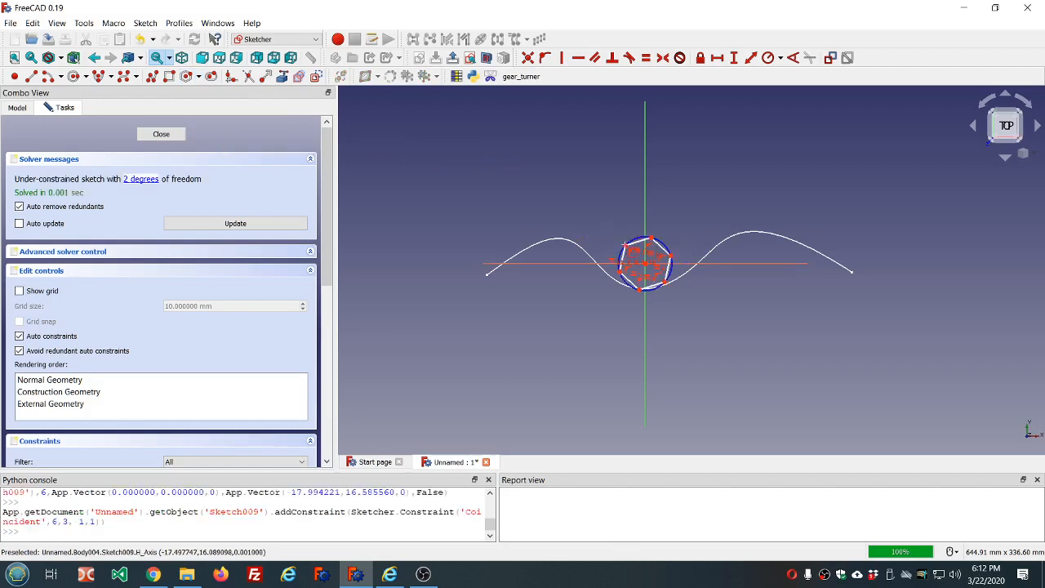
scroll(625, 221, up, 4)
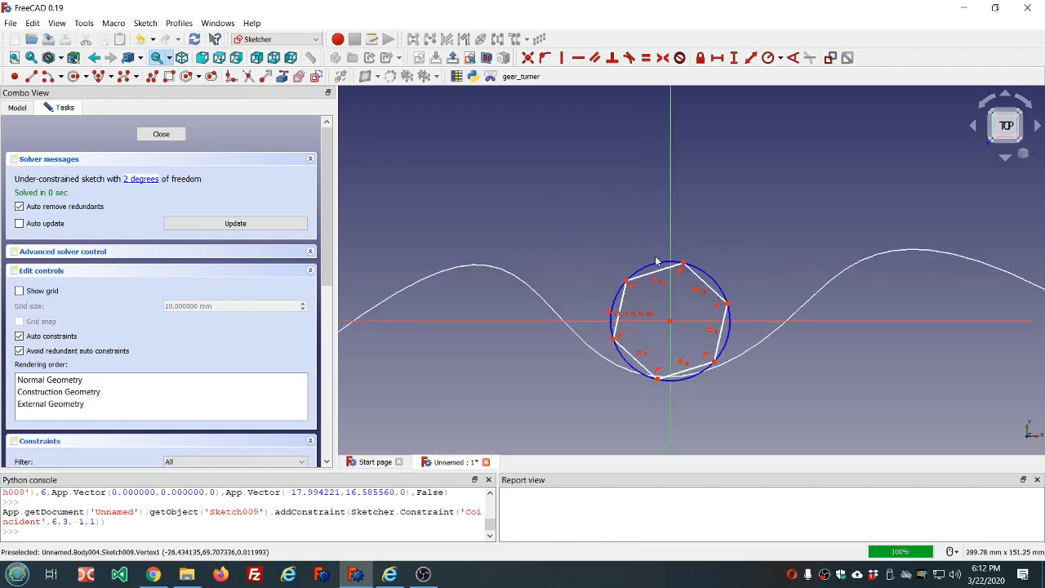
- Constrain the hexagon's upper side horizontal, shrink the hexagon to about 11 mm radius, and finish the sketch
click(658, 278)
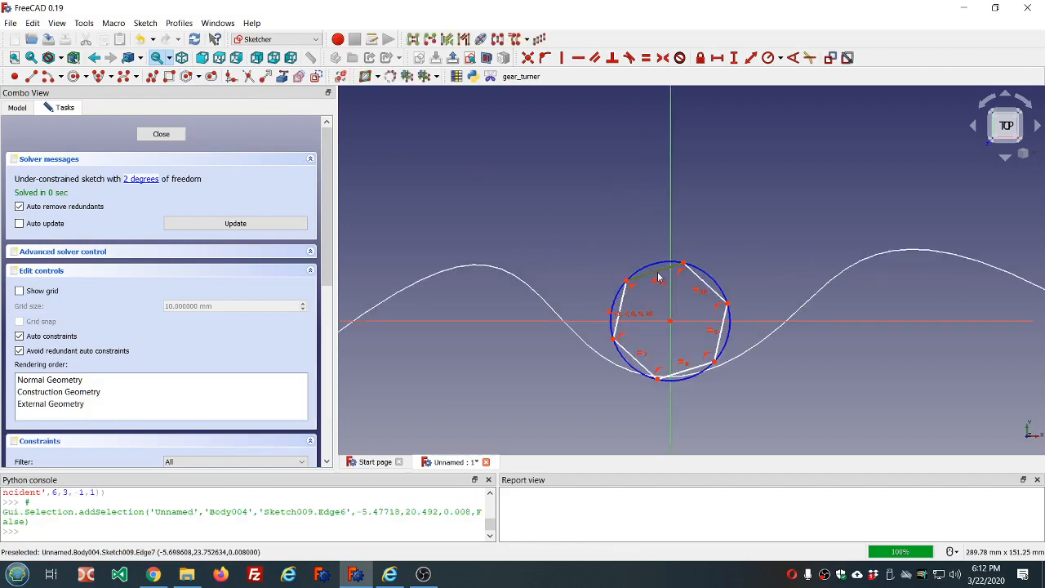
click(580, 59)
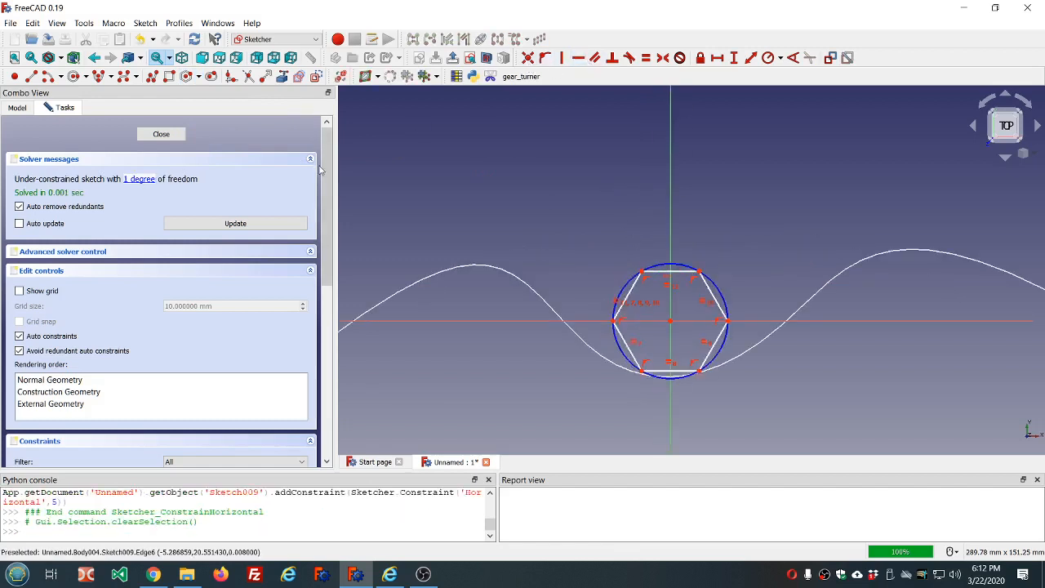
scroll(526, 181, down, 3)
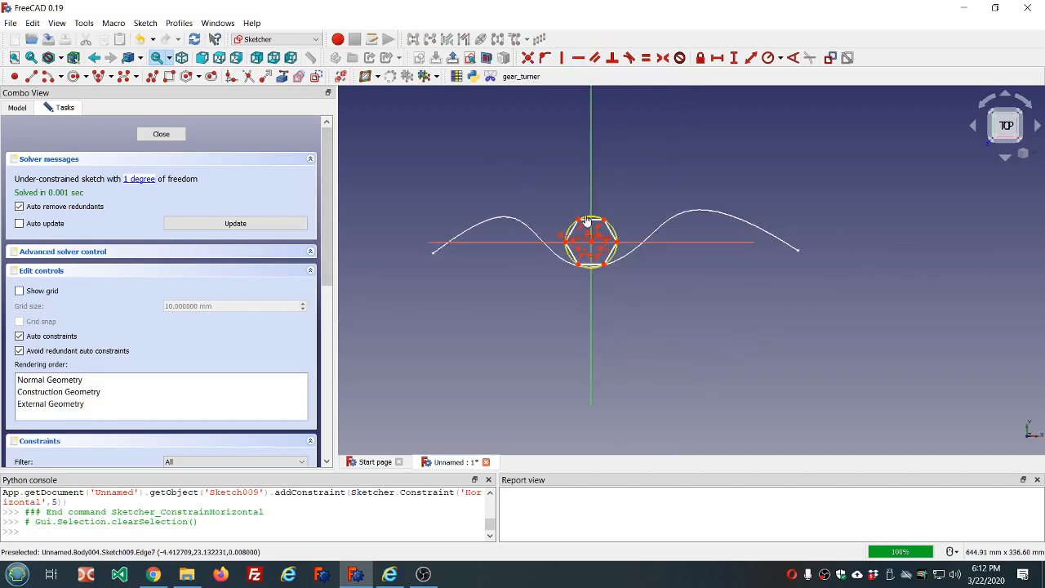
drag(586, 221, 590, 232)
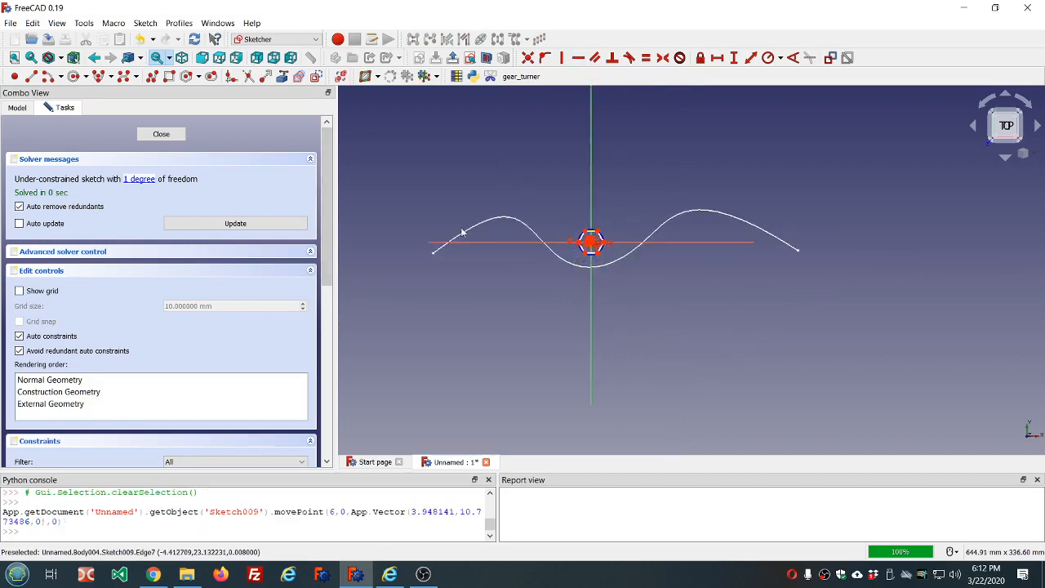
click(160, 134)
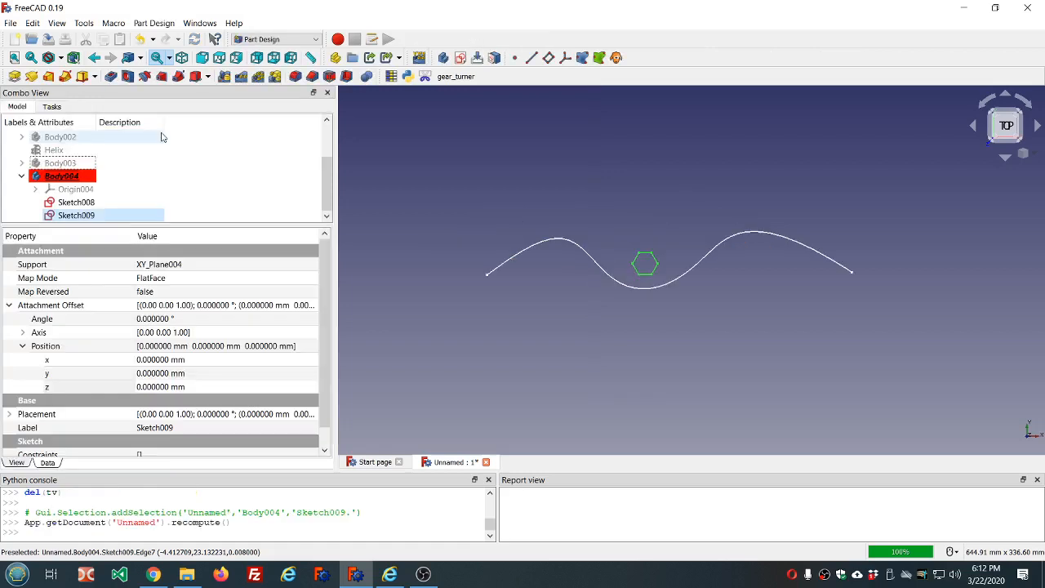
- Attach the hexagon sketch to the start of the B-spline edge using the Frenet NB attachment mode
click(76, 216)
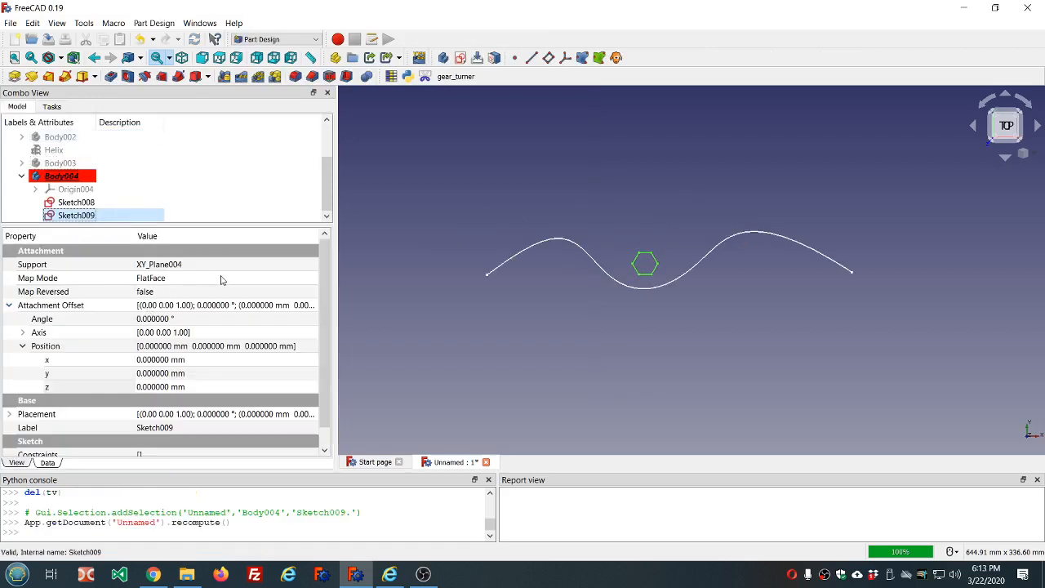
click(220, 278)
click(314, 279)
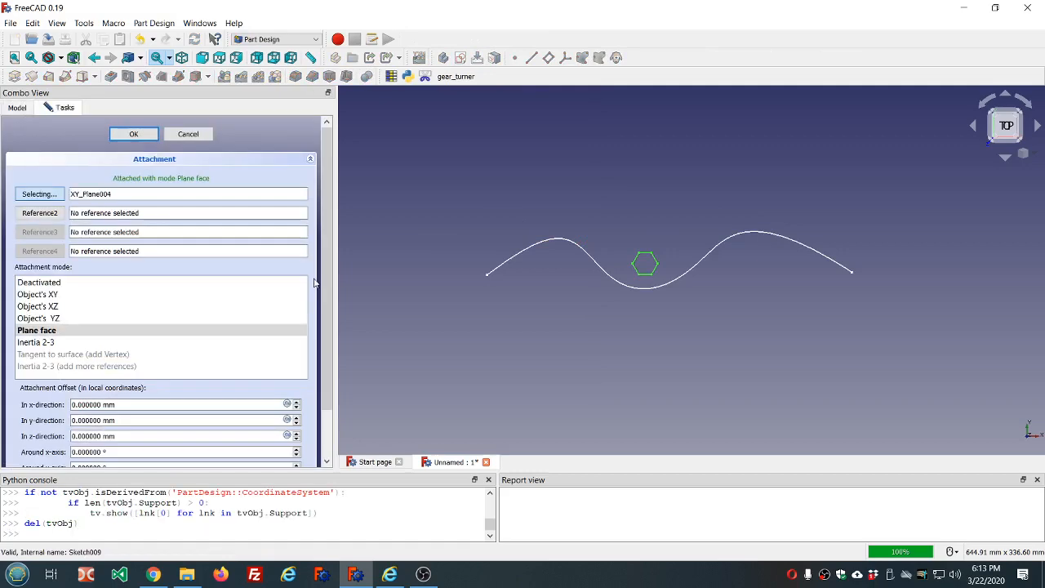
click(503, 270)
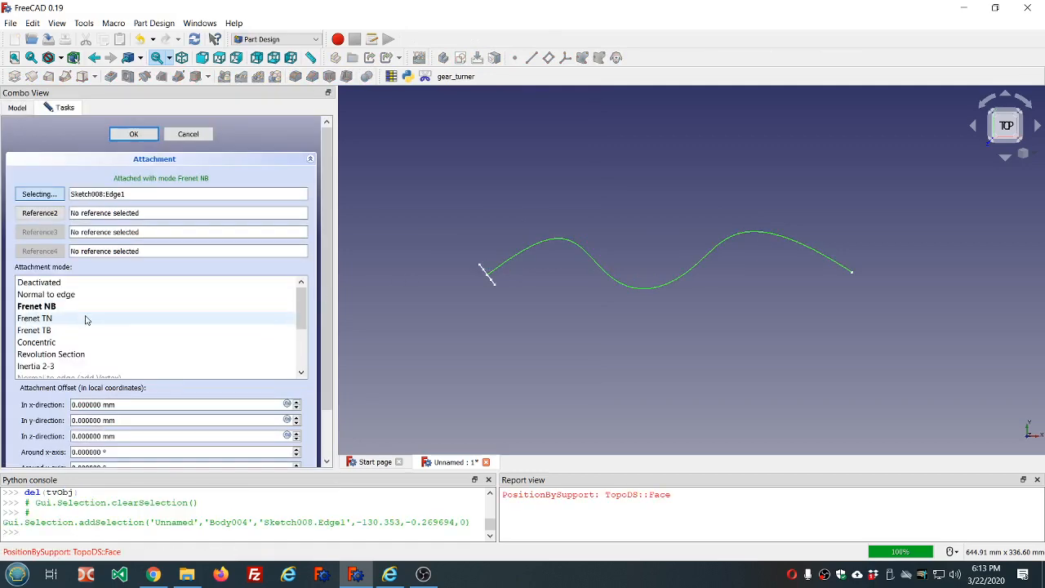
click(130, 136)
click(275, 152)
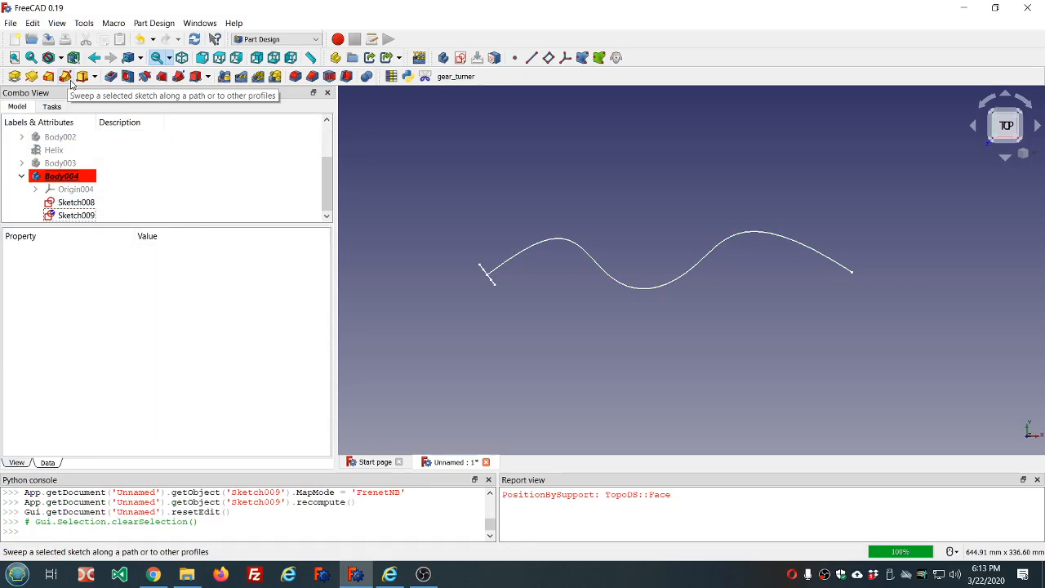
- Create an additive pipe sweeping the hexagon sketch along the B-spline path with the Standard orientation mode
click(85, 217)
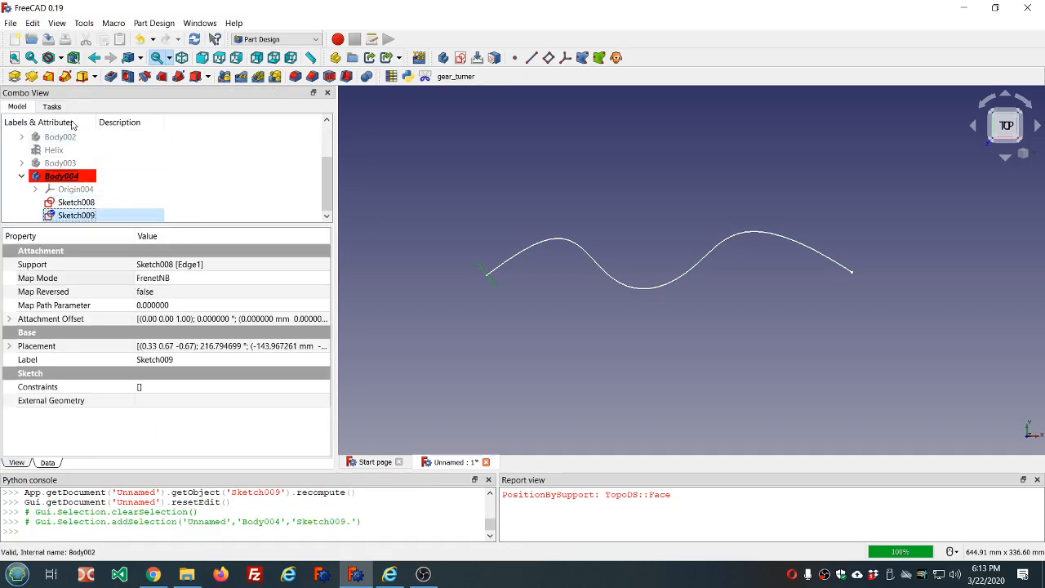
click(66, 77)
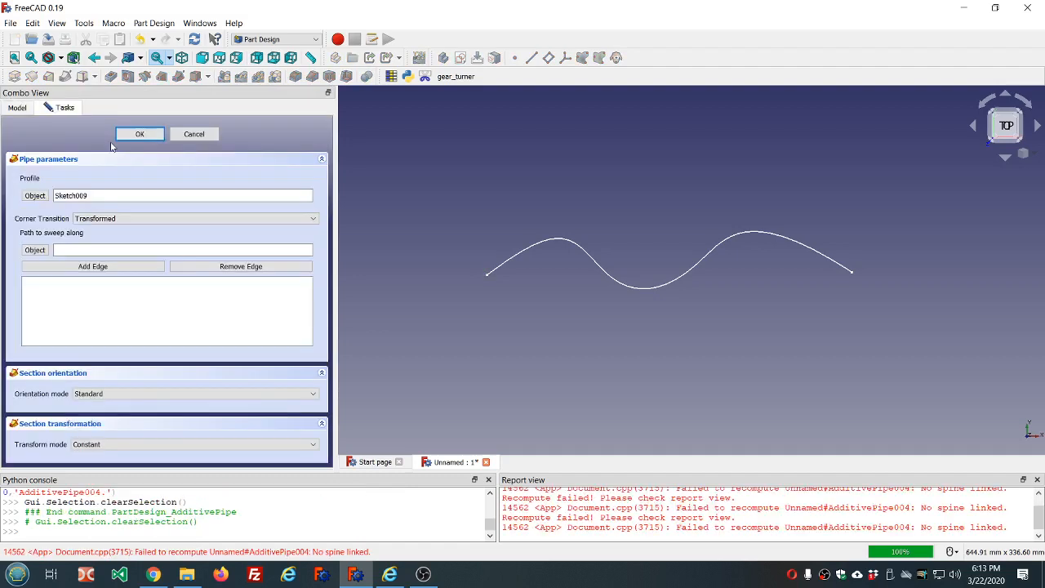
click(34, 251)
click(520, 254)
click(140, 133)
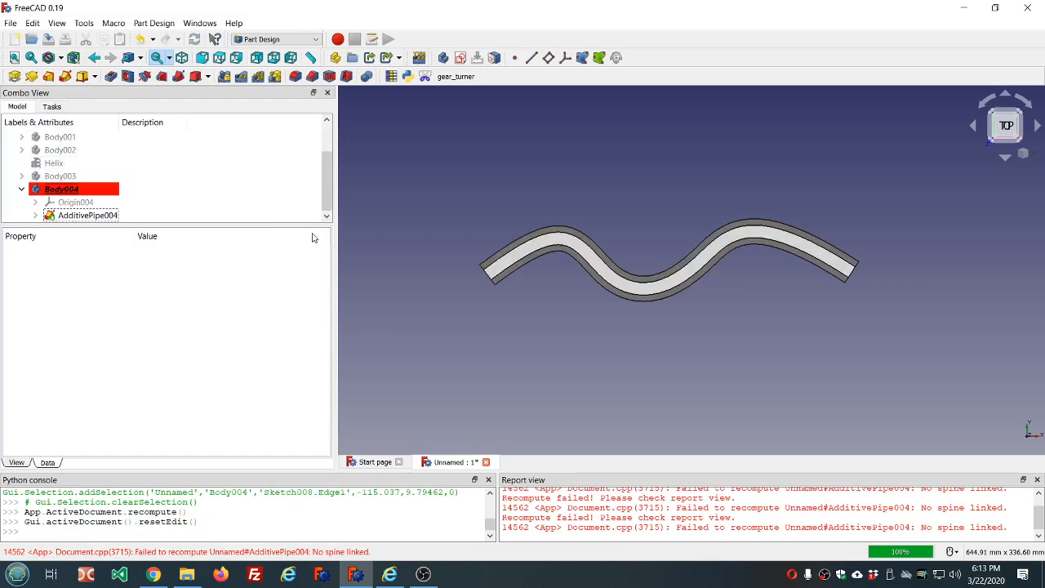
- Clear the messages from the report view
middle_drag(462, 263, 530, 278)
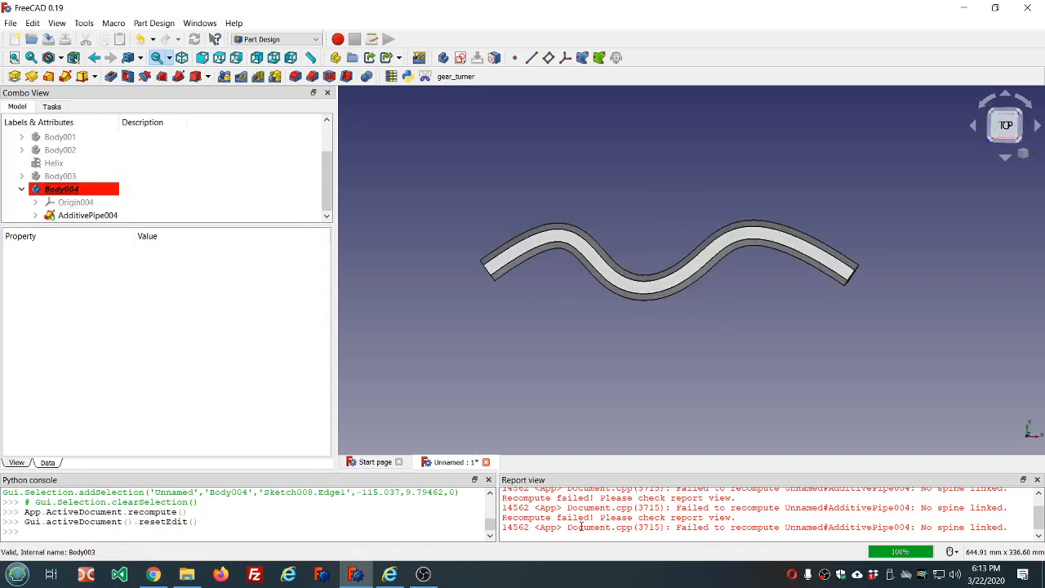
right_click(582, 520)
click(607, 491)
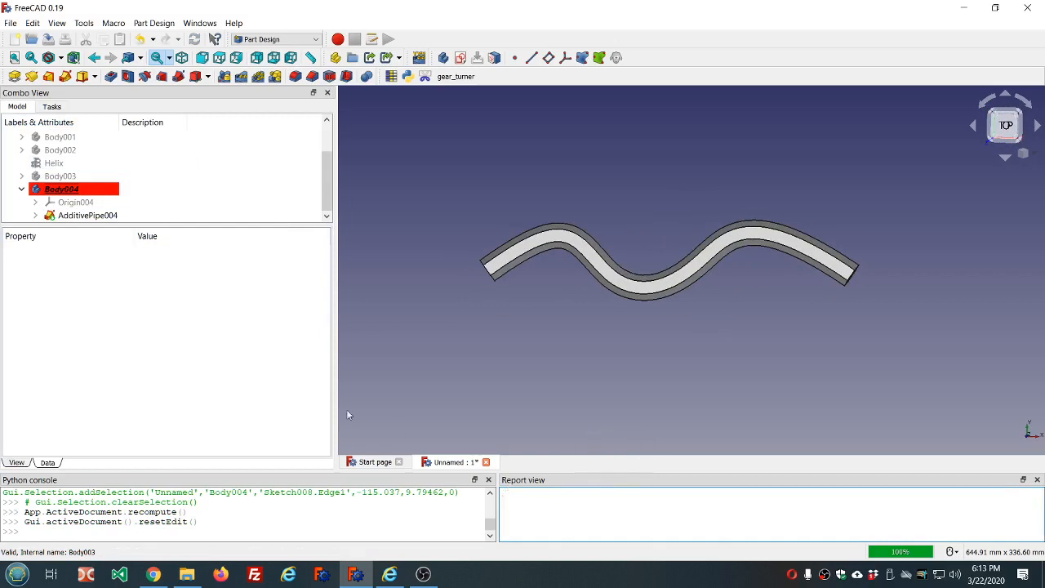
- Delete the additive pipe and make both the B-spline and hexagon sketches visible again
click(88, 215)
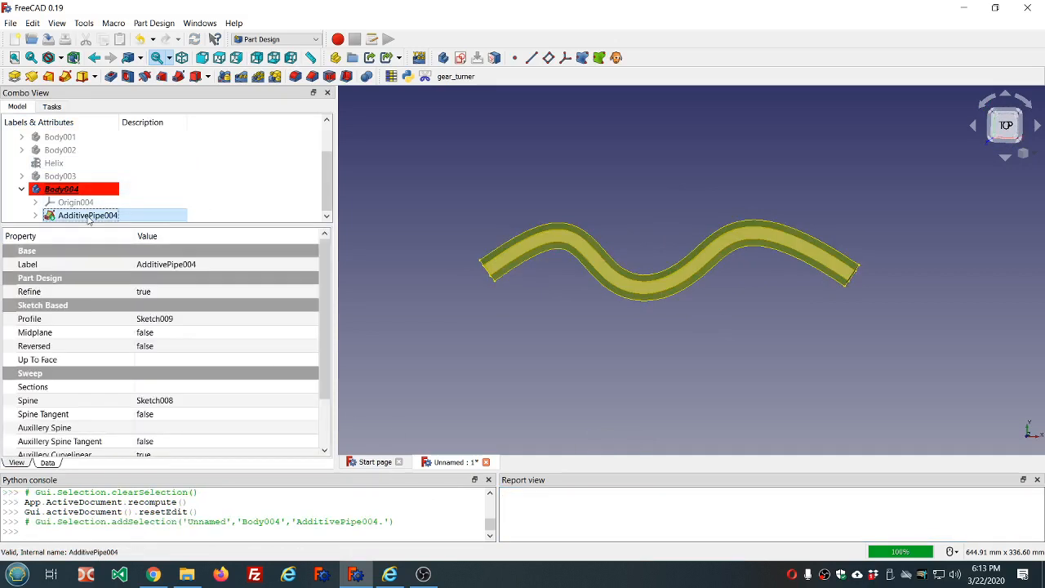
key(Delete)
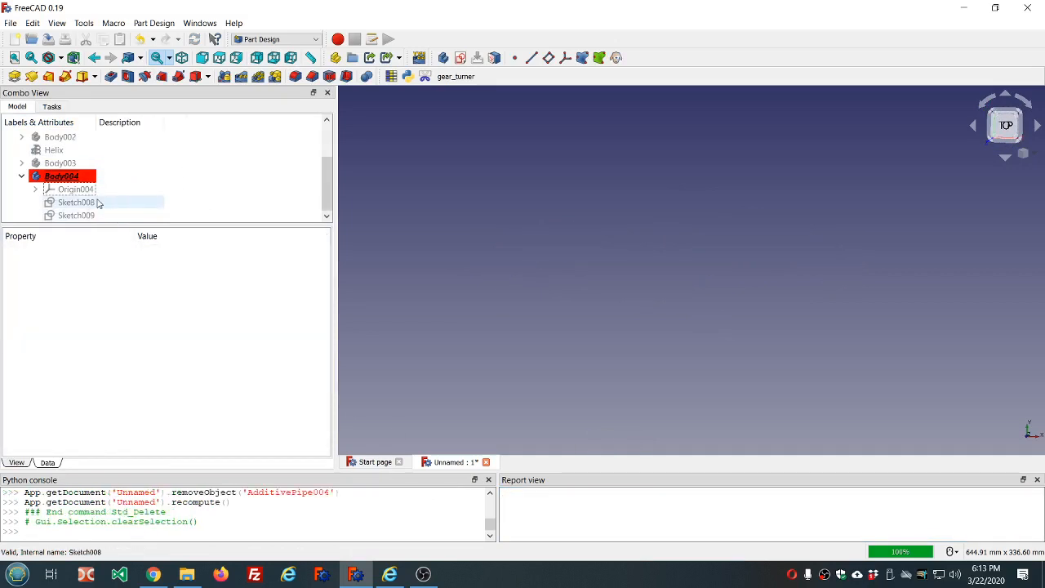
click(97, 202)
key(space)
click(92, 216)
key(space)
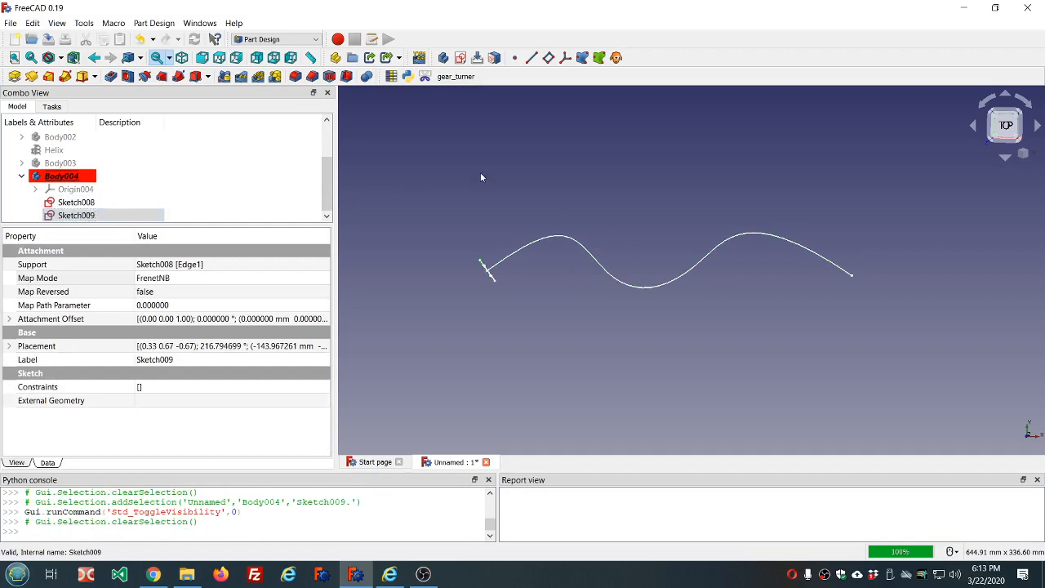
click(480, 177)
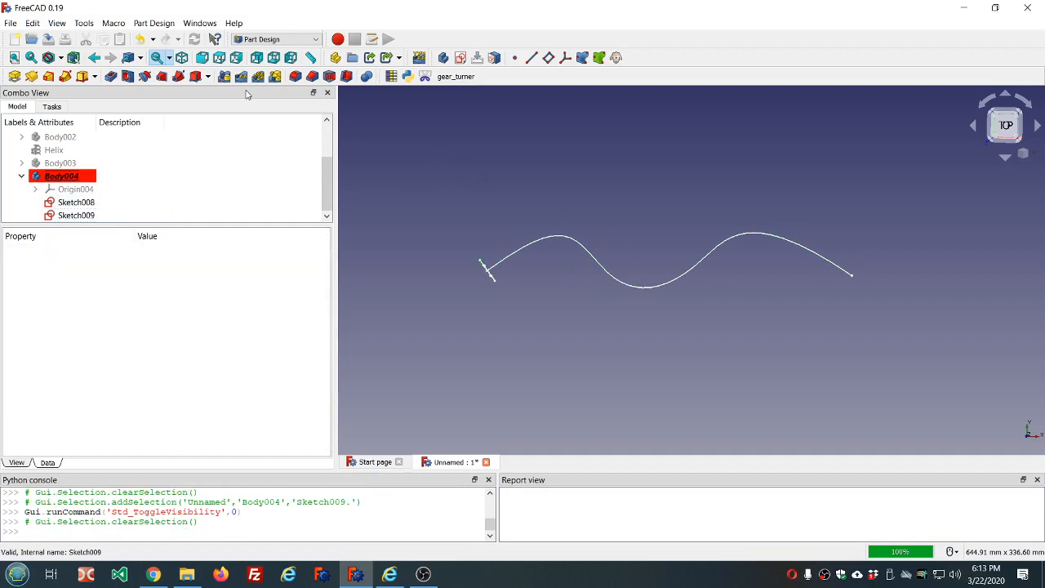
- Start a third sketch in the body on its XY base plane
click(459, 57)
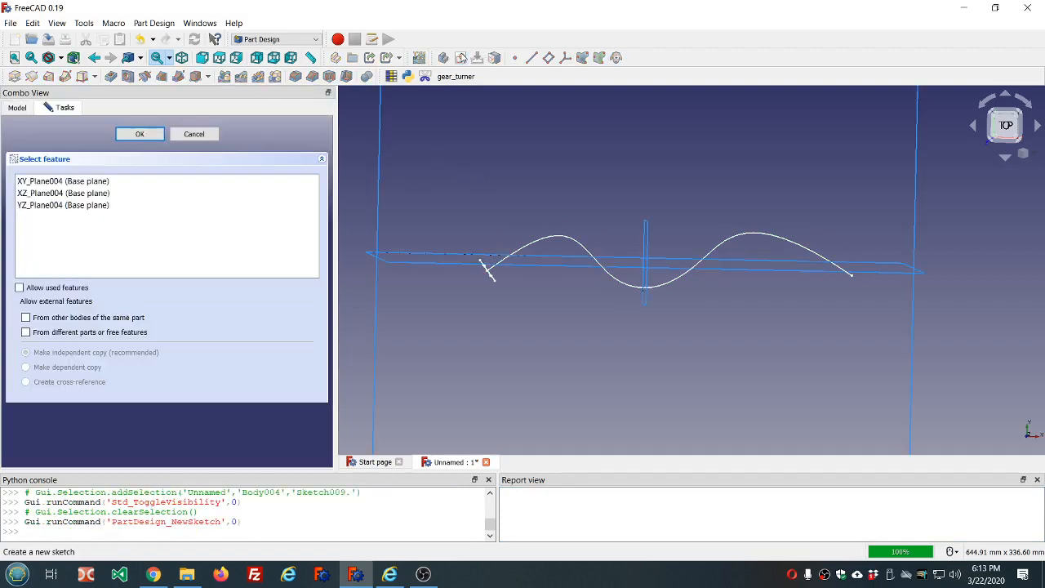
click(122, 183)
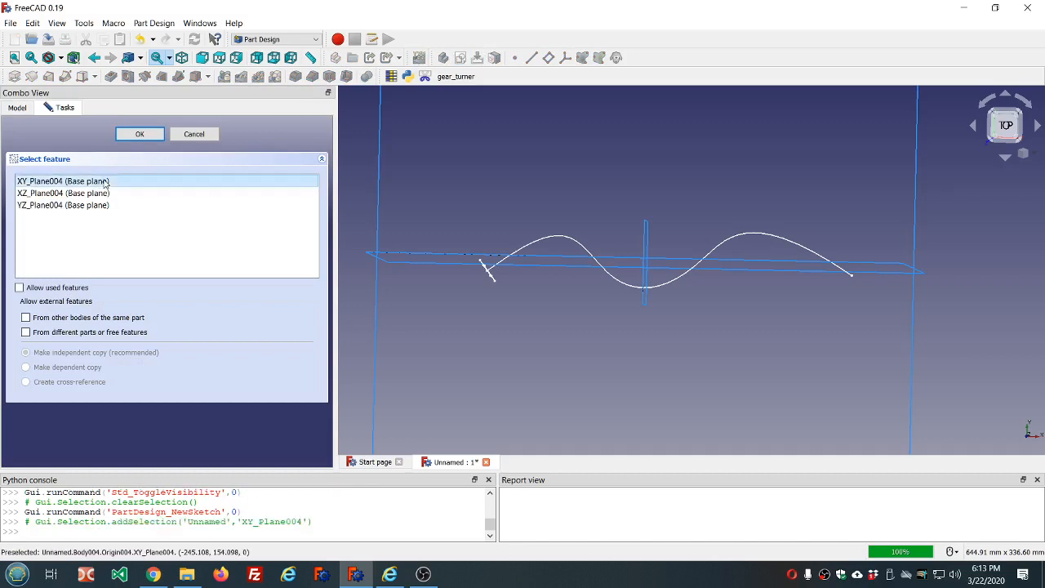
click(147, 135)
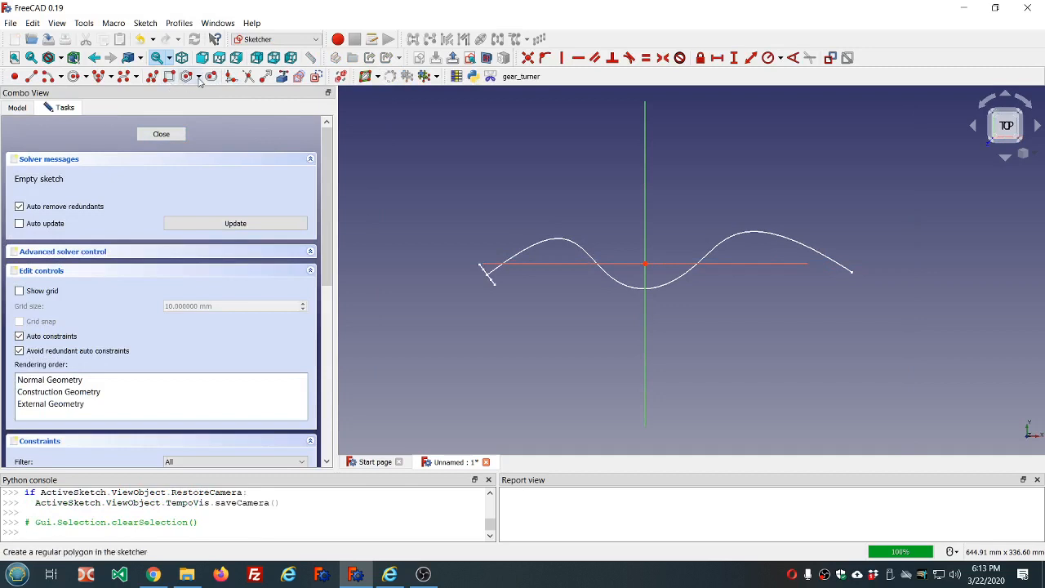
- Sketch a hexagon of about 43 mm radius centred on the origin, constrain its upper edge horizontal and close the sketch
click(187, 78)
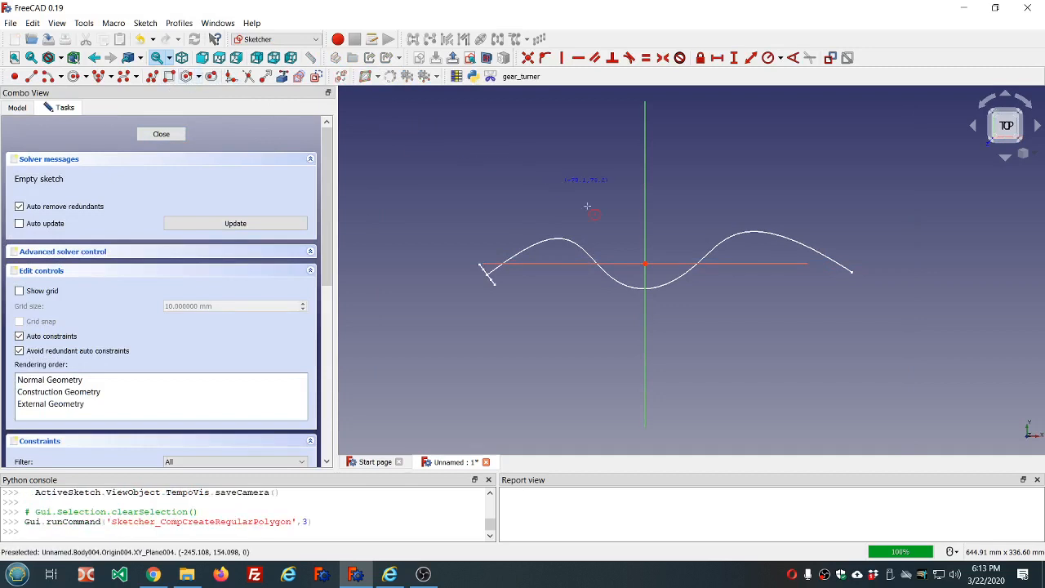
click(644, 262)
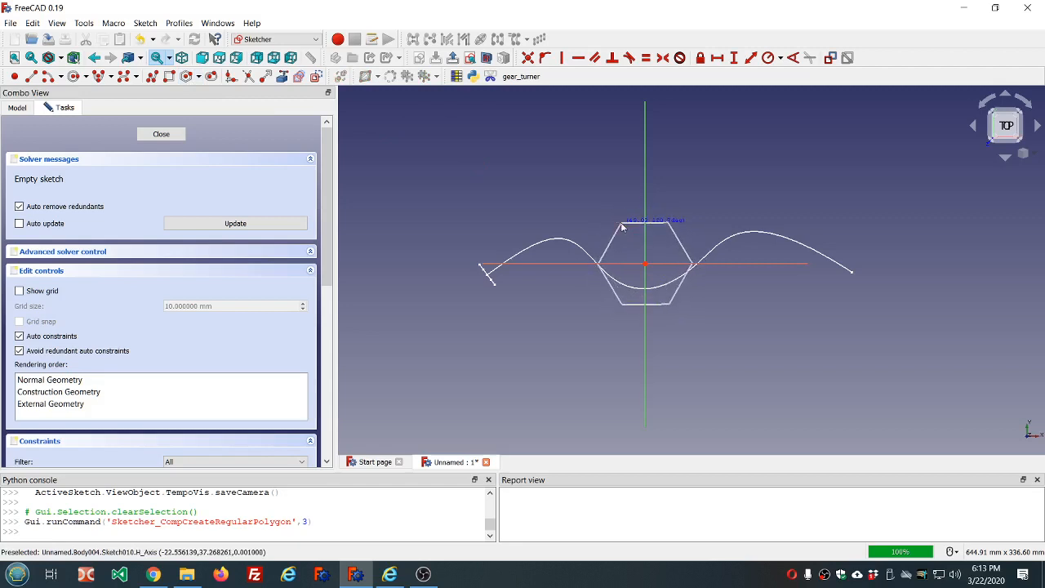
click(622, 227)
click(638, 222)
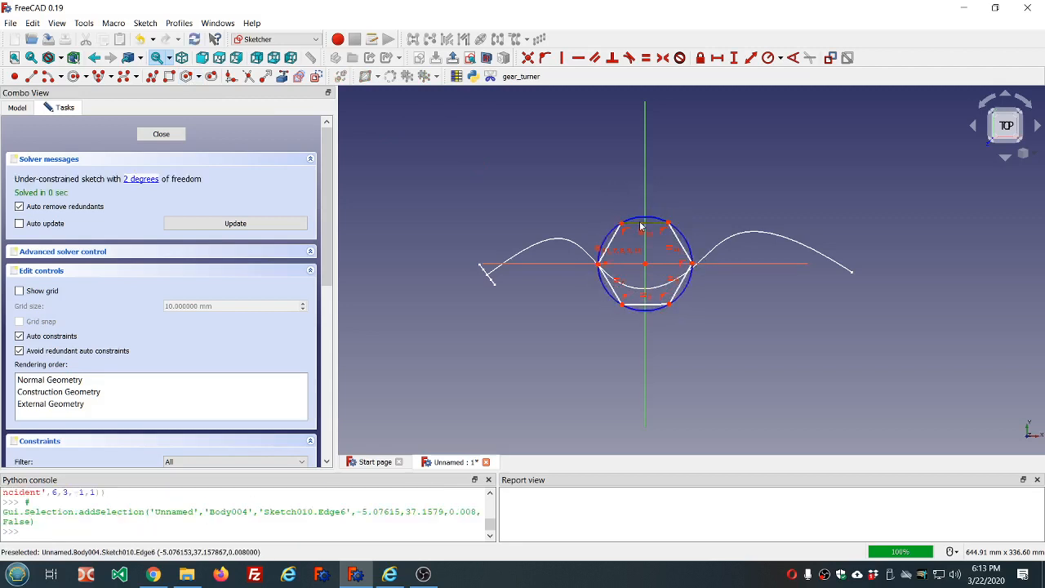
click(578, 58)
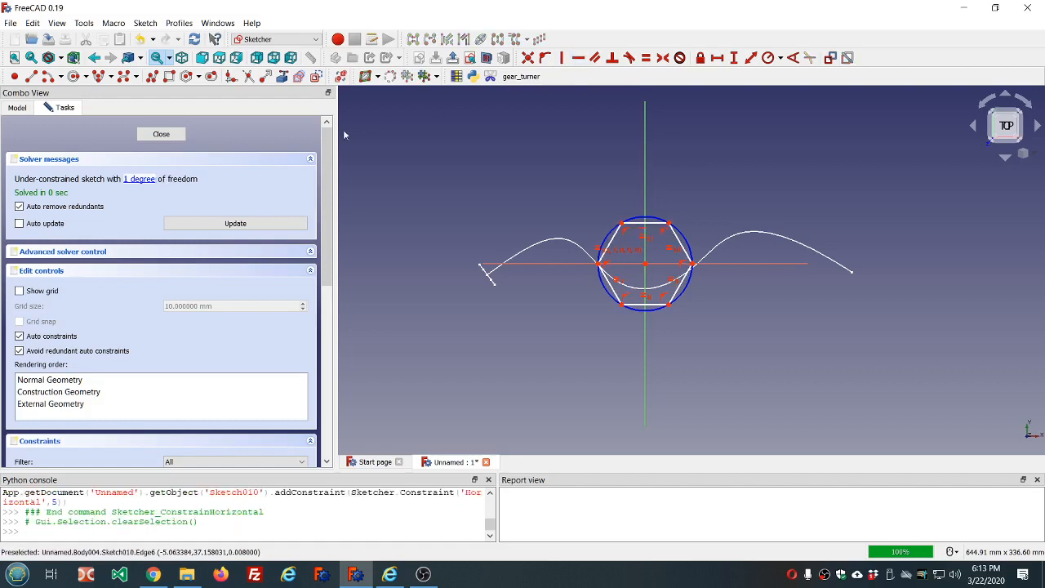
click(161, 133)
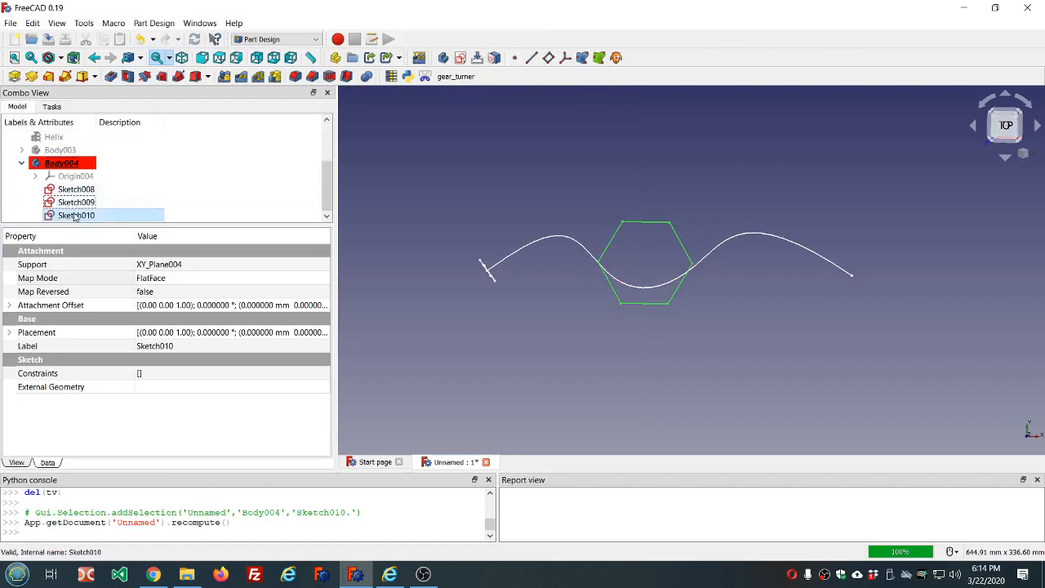
- Attach the new hexagon sketch to the B-spline edge of Sketch008 using the Frenet NB mode
click(194, 278)
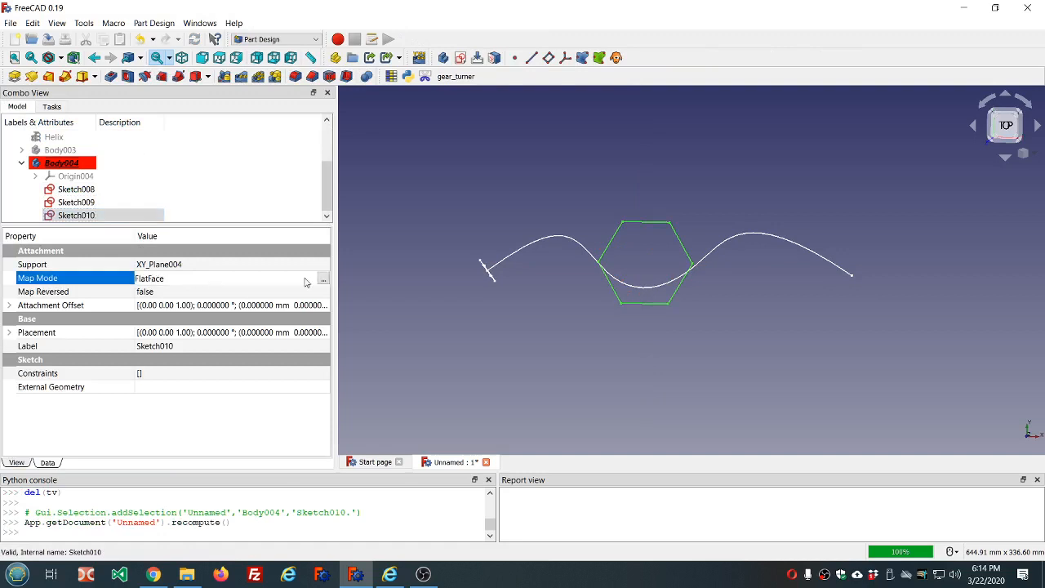
click(323, 279)
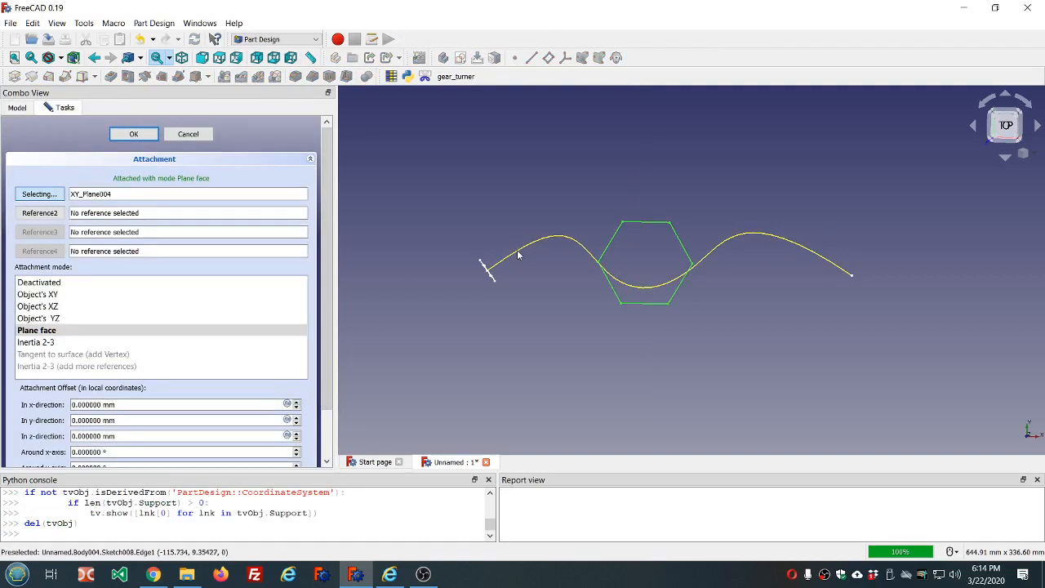
click(518, 254)
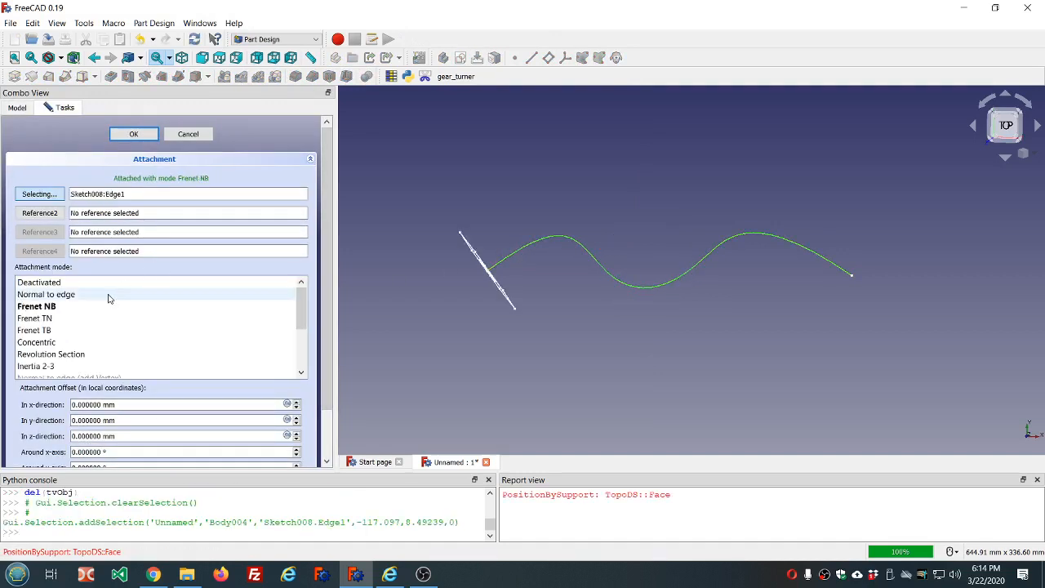
click(70, 306)
click(134, 134)
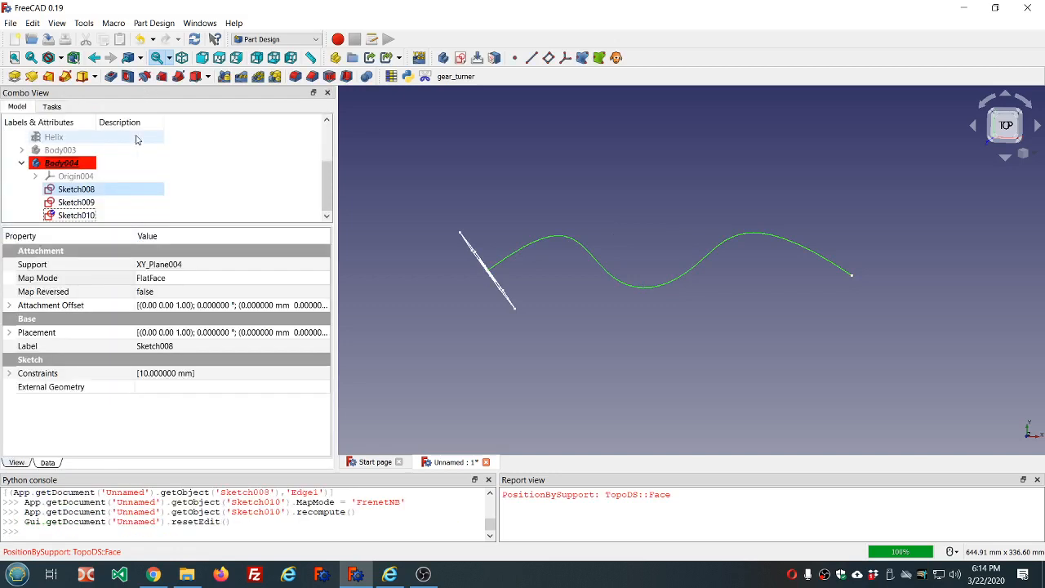
- Set the large hexagon sketch's Map Path Parameter to 0.75 to position it farther along the B-spline
click(76, 216)
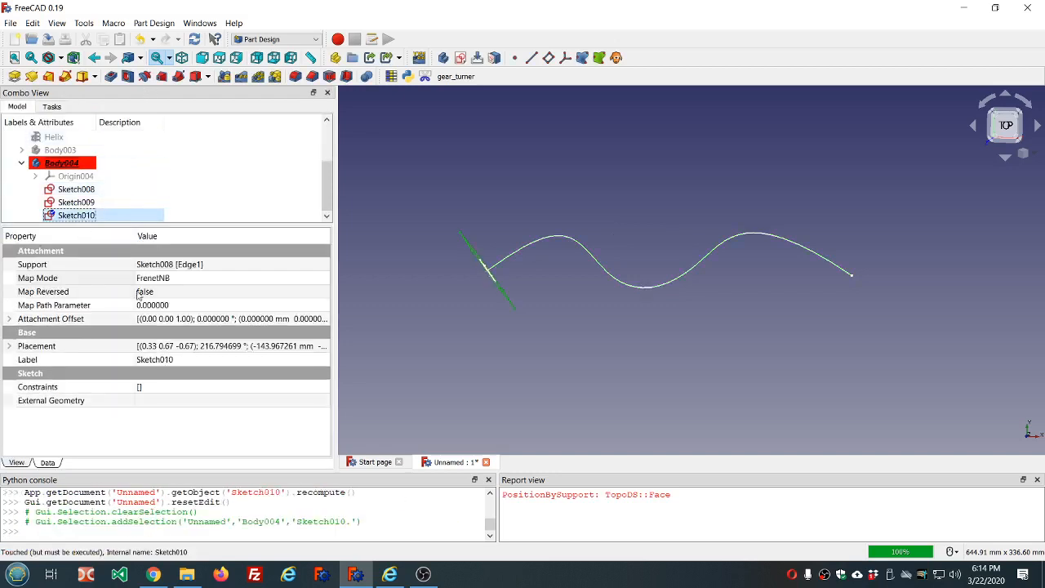
click(198, 306)
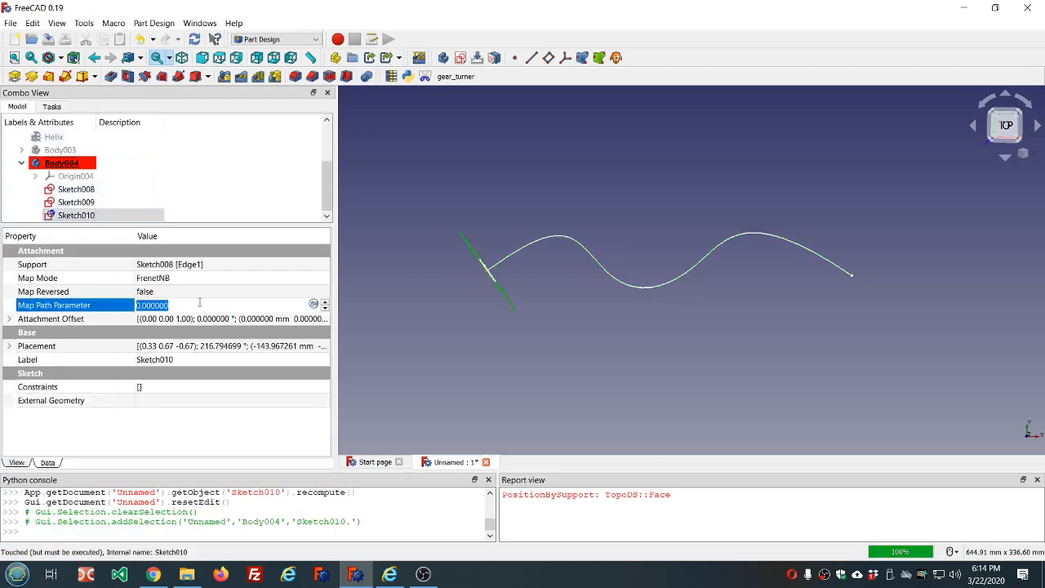
text(.75)
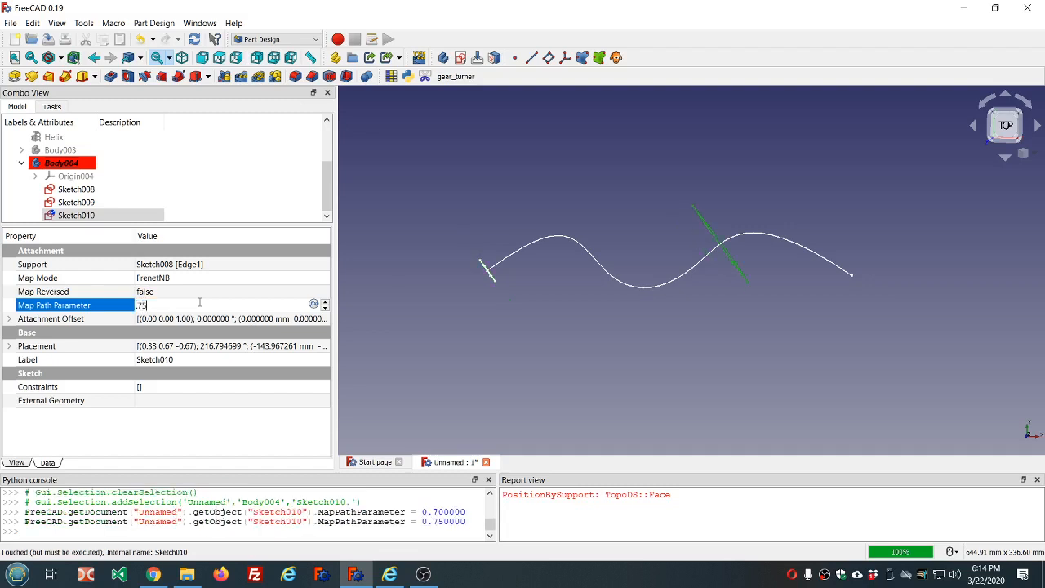
click(253, 138)
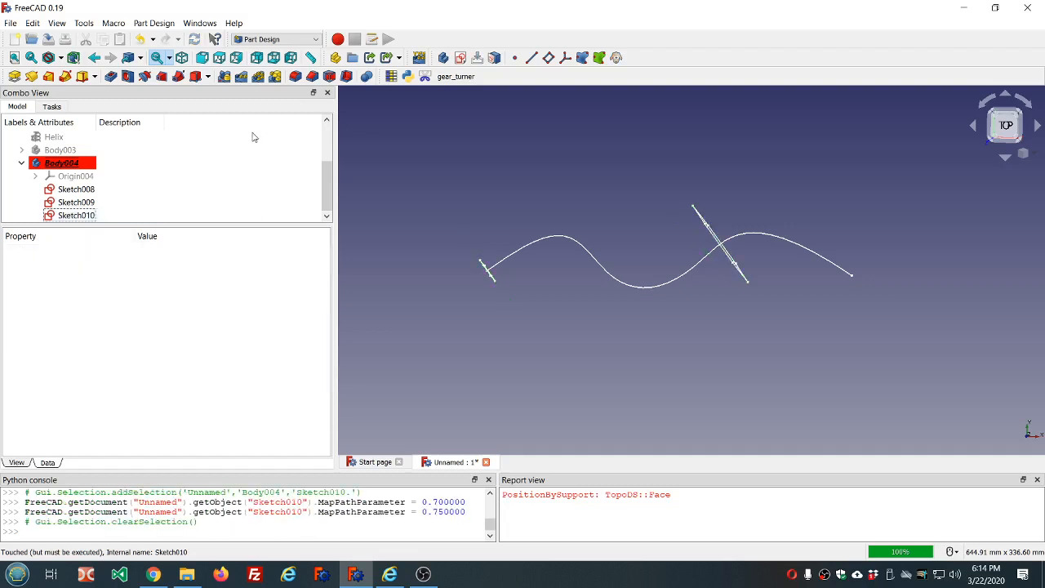
- Start an additive pipe with the small hexagon Sketch009 as profile and the B-spline Sketch008 as sweep path
mouse_move(433, 177)
middle_down()
mouse_move(579, 187)
mouse_move(592, 173)
mouse_move(523, 203)
middle_up()
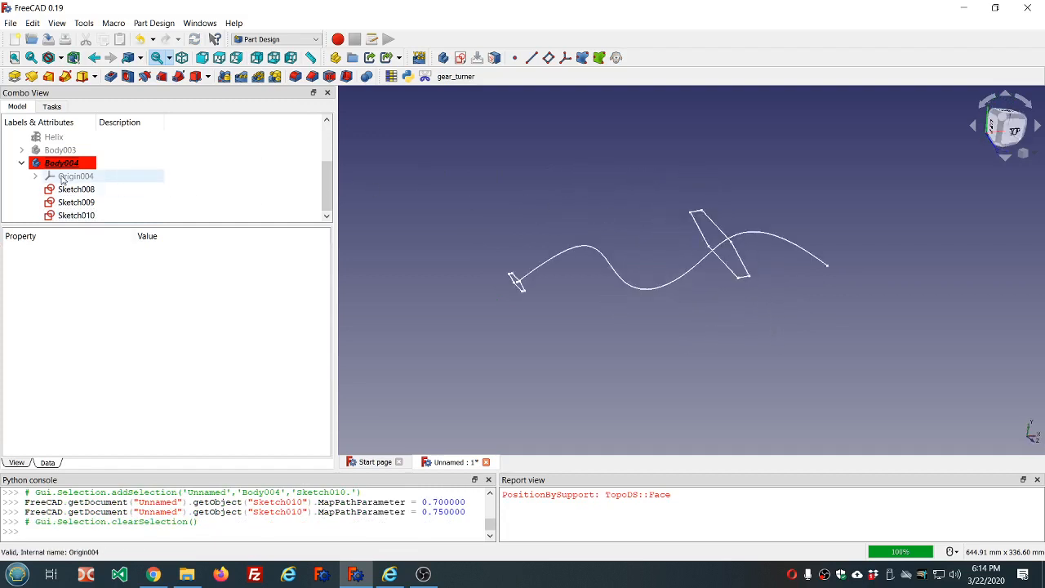
click(89, 191)
click(86, 202)
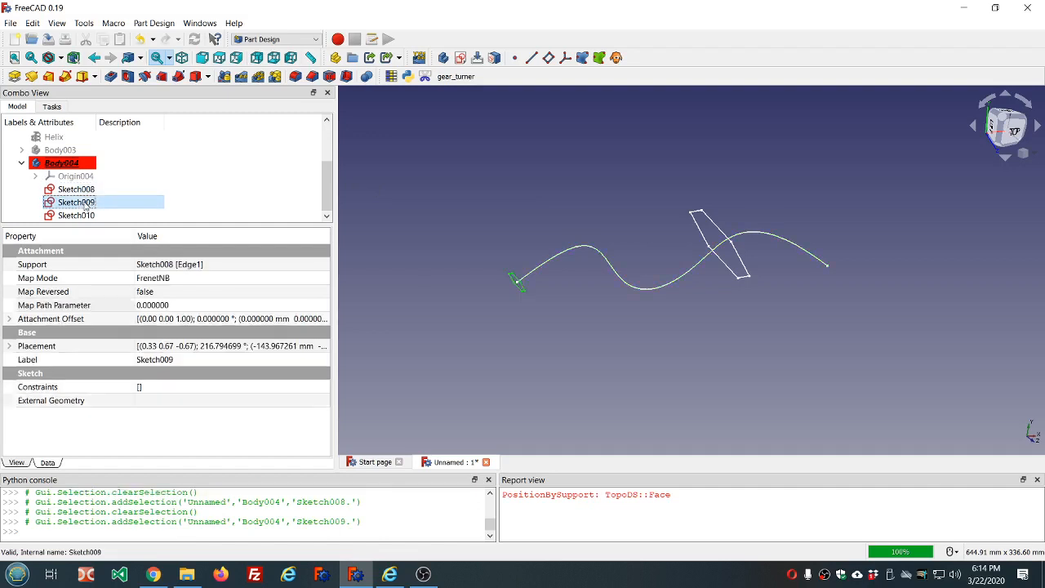
click(67, 77)
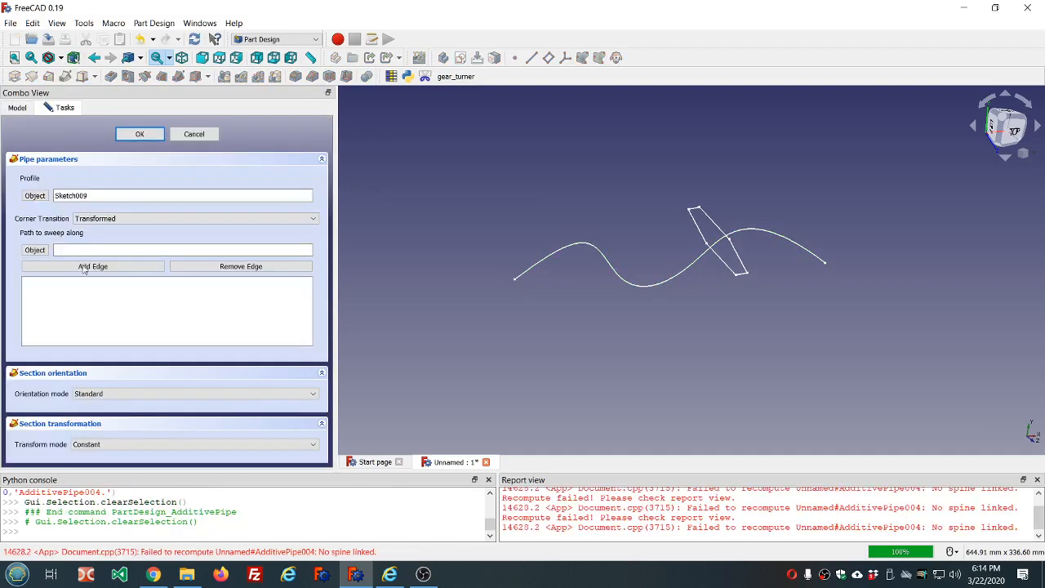
click(36, 249)
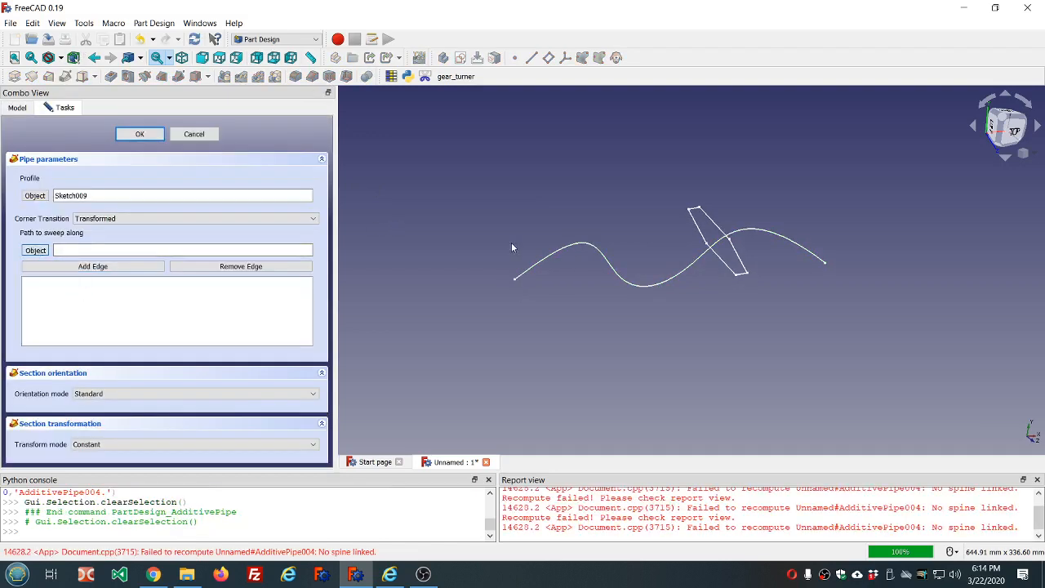
click(539, 264)
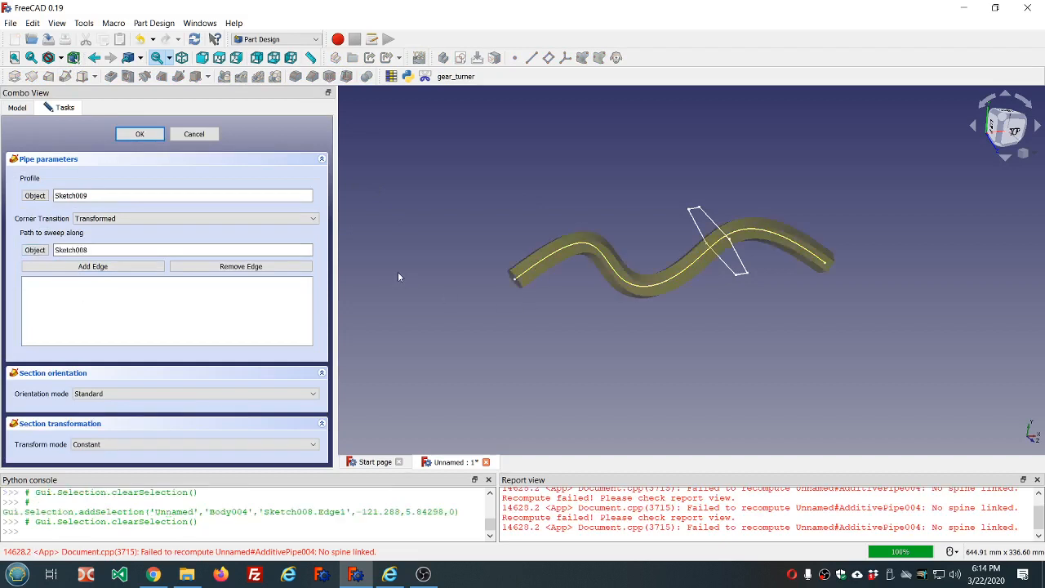
- Set the pipe's transform mode to Multisection, add the large hexagon Sketch010 as a section and accept the pipe
click(178, 444)
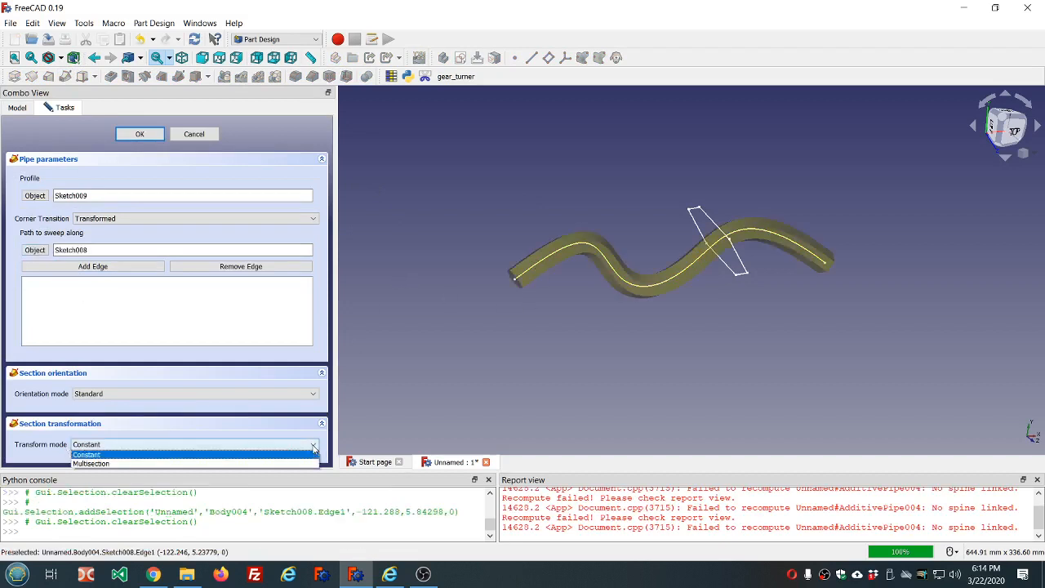
click(169, 468)
click(288, 445)
click(275, 464)
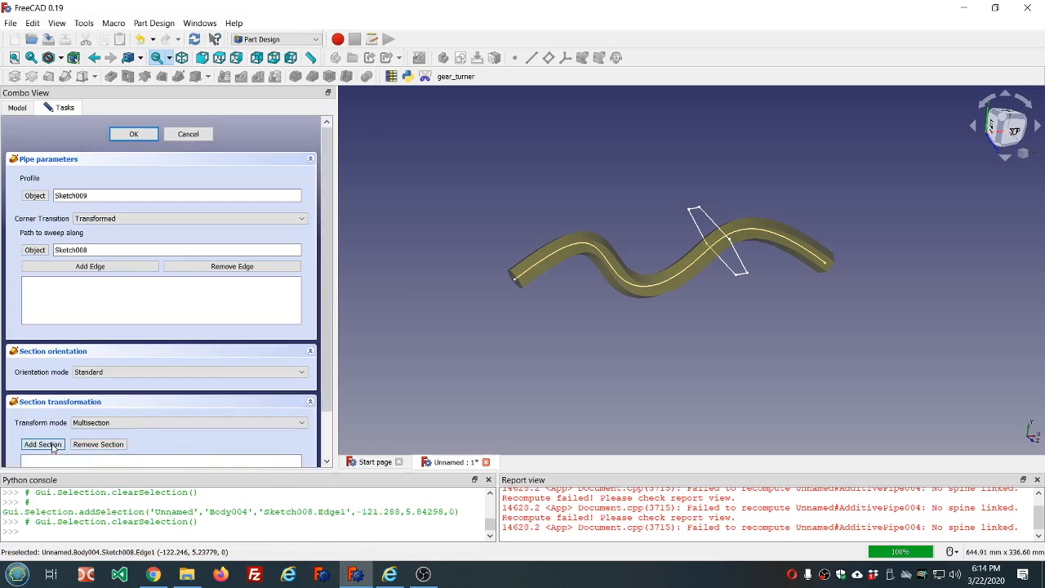
click(695, 230)
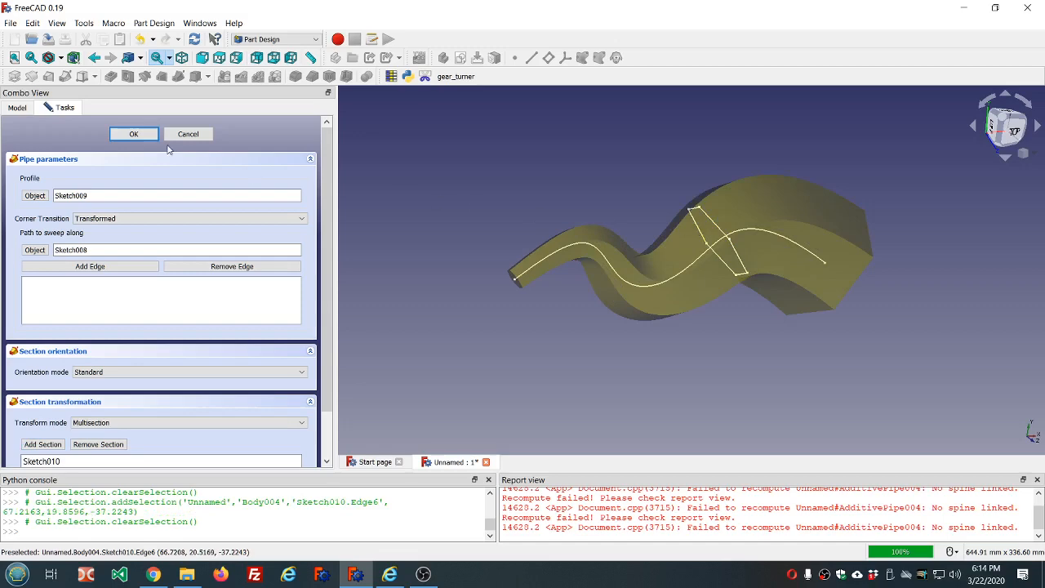
click(134, 134)
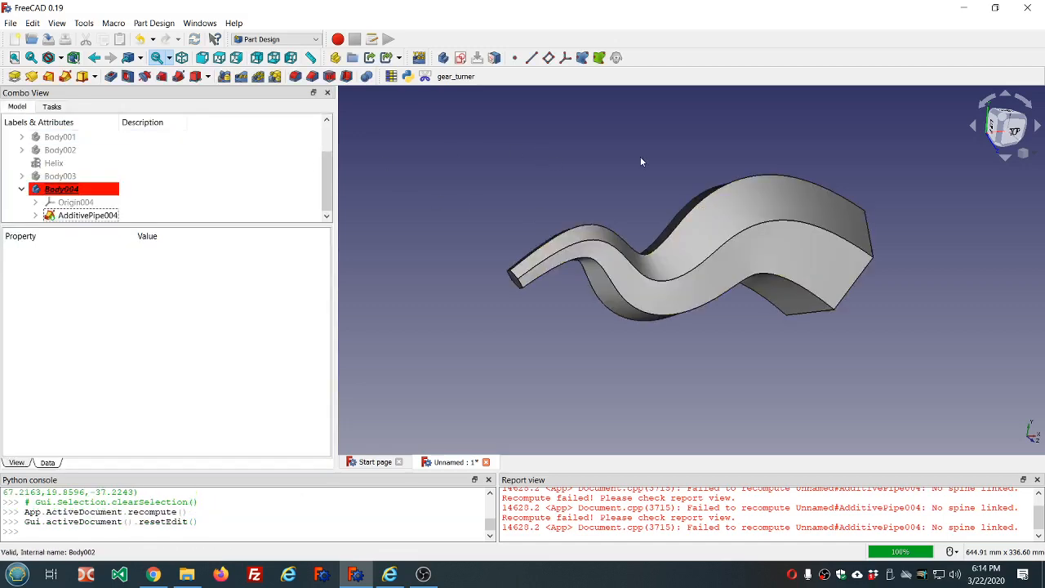
- Clear the messages from the report view
middle_drag(641, 158, 479, 144)
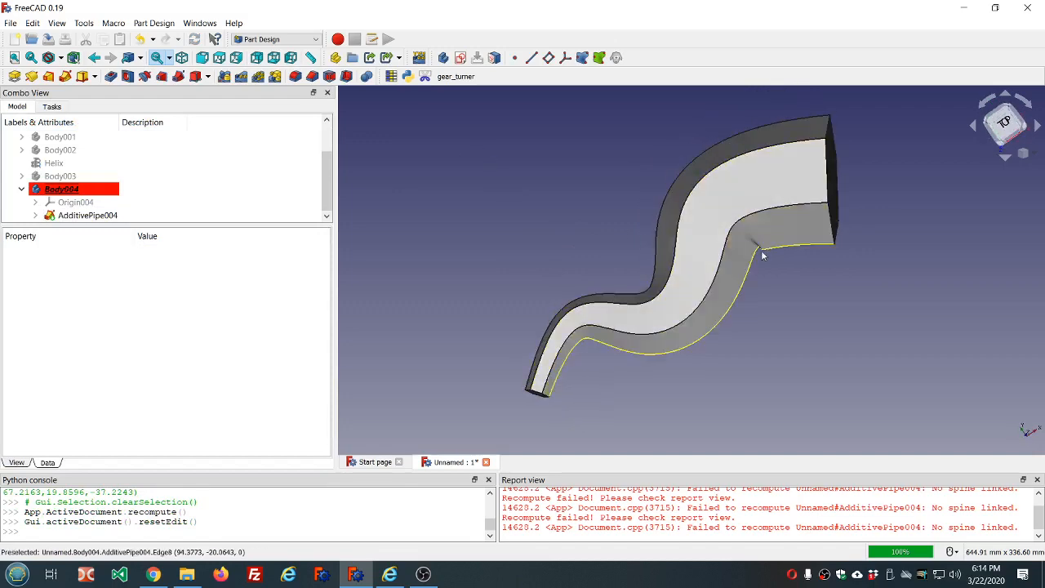
middle_drag(756, 247, 743, 280)
scroll(782, 273, up, 6)
scroll(743, 291, down, 8)
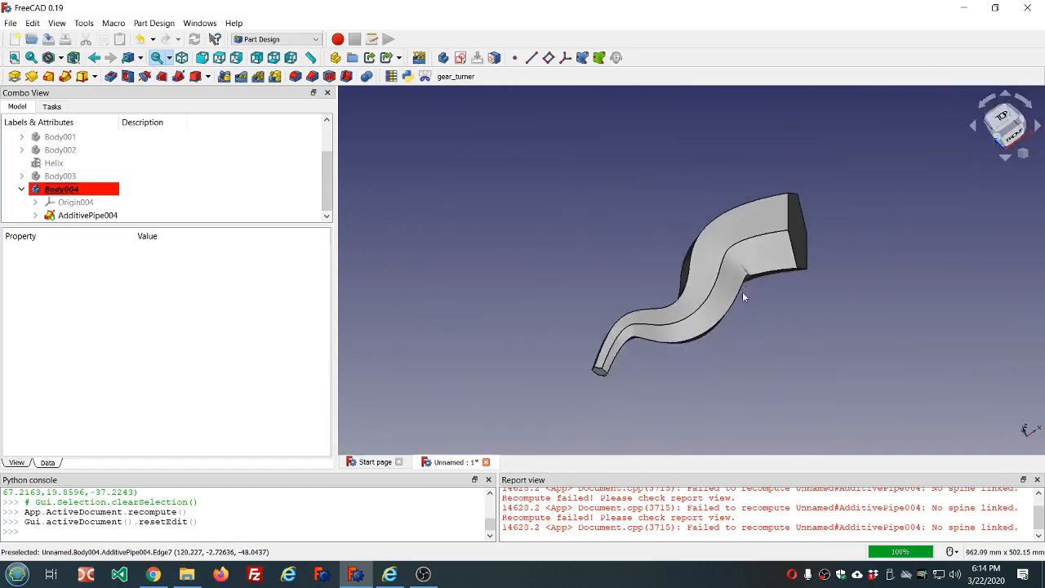
right_click(740, 521)
click(769, 495)
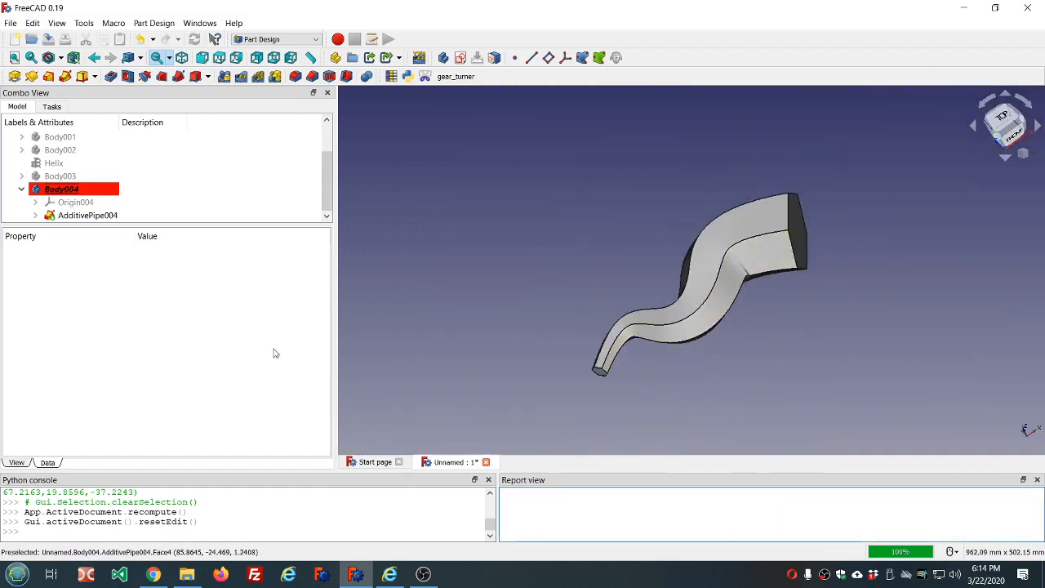
- Switch to the Part workbench, run Check Geometry on Body004 and close the results
click(79, 189)
click(279, 39)
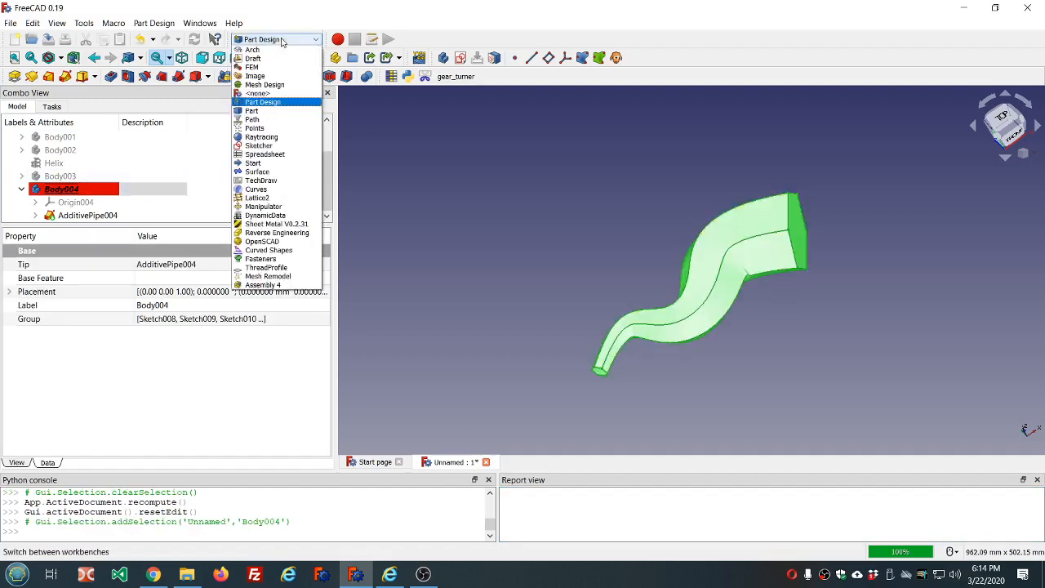
click(285, 111)
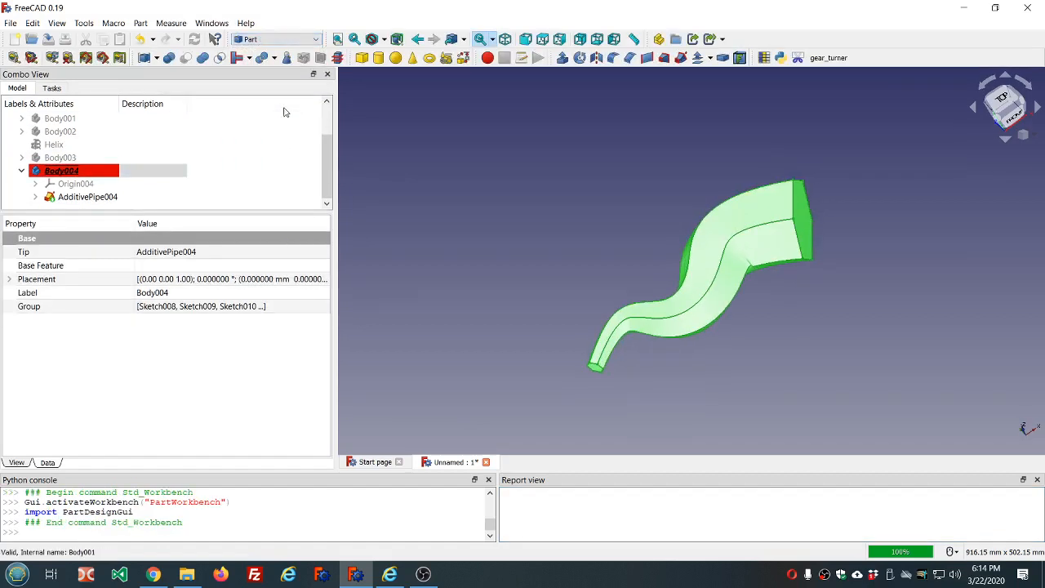
click(287, 57)
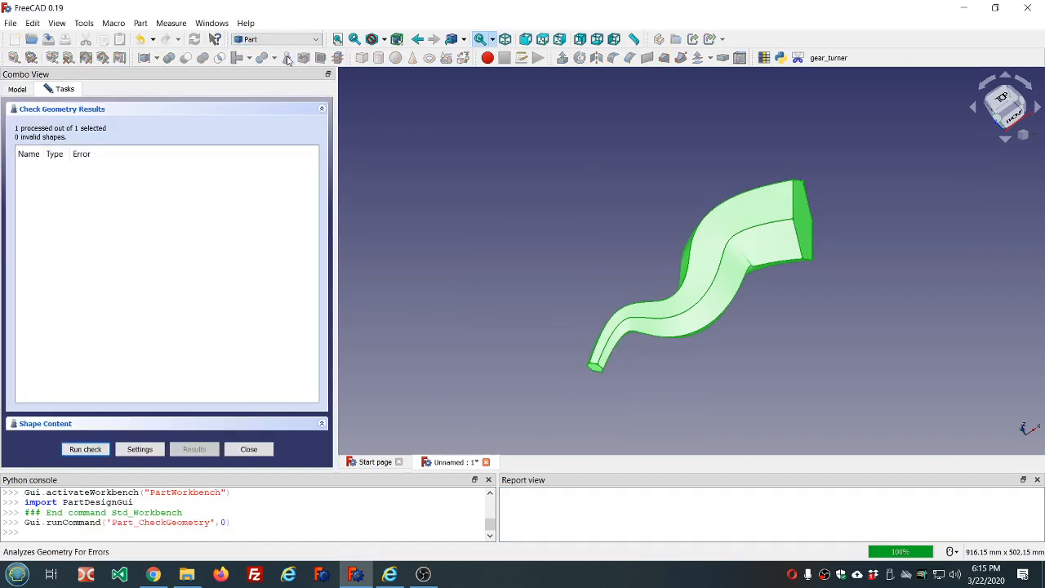
click(248, 449)
- Change the additive pipe's Mode property to Frenet
click(78, 199)
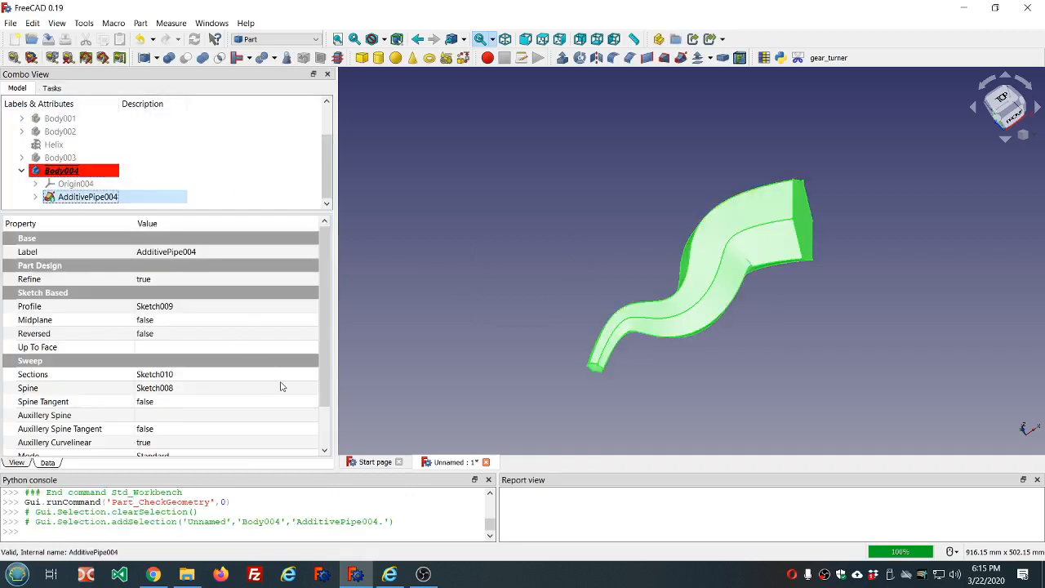
scroll(291, 415, down, 2)
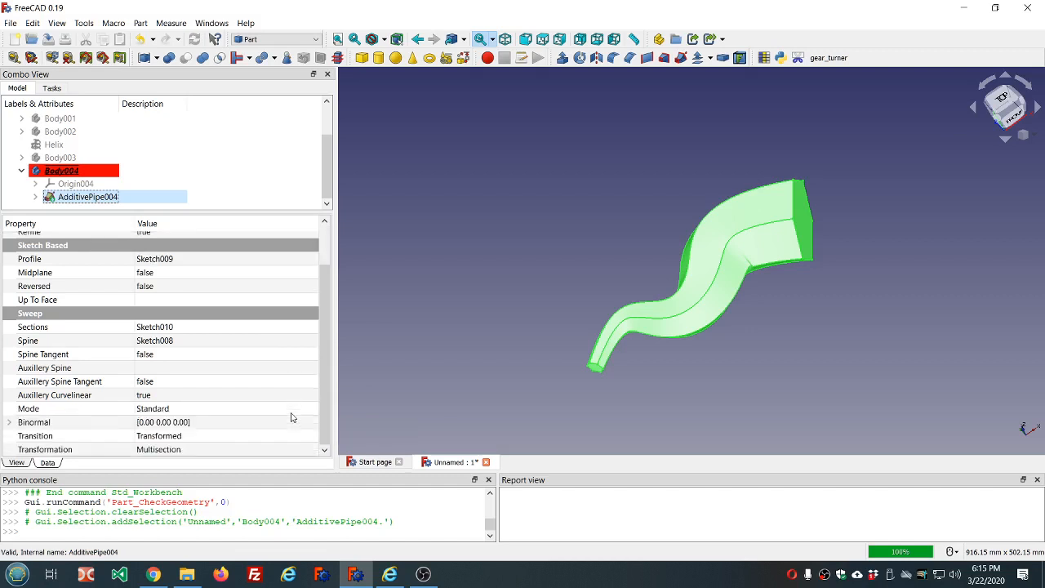
click(299, 411)
click(299, 409)
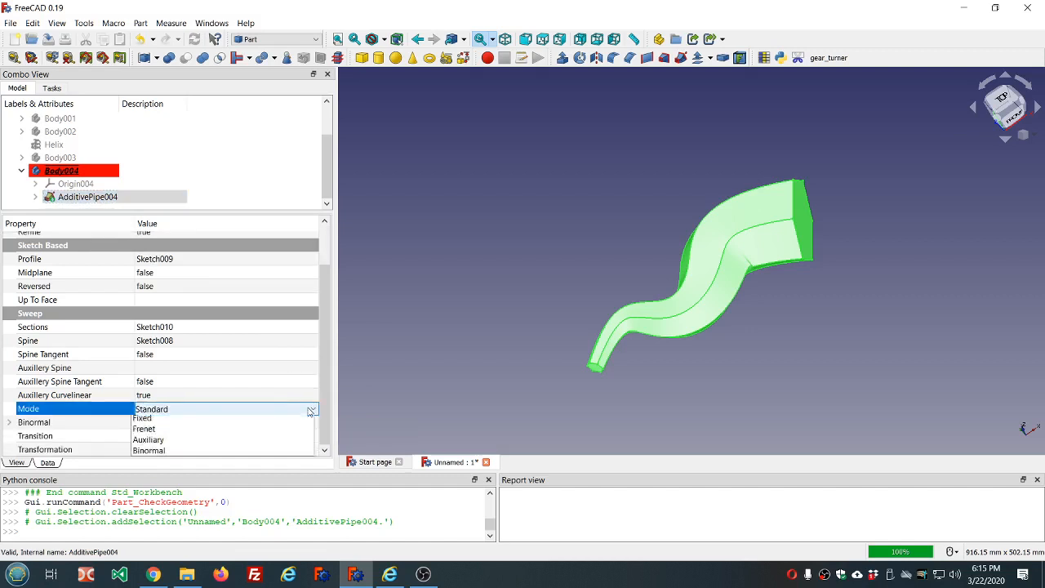
click(255, 443)
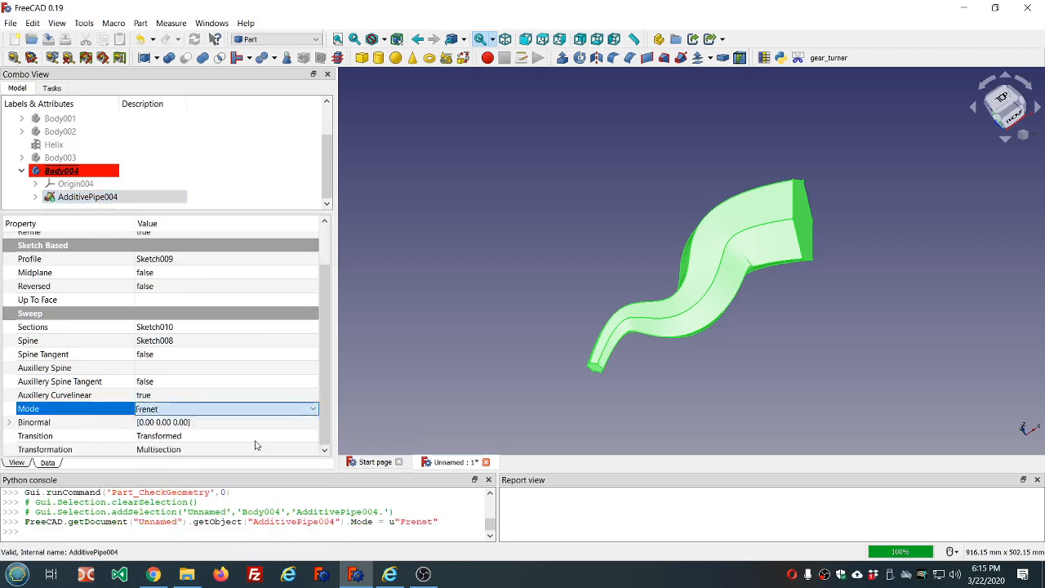
click(481, 288)
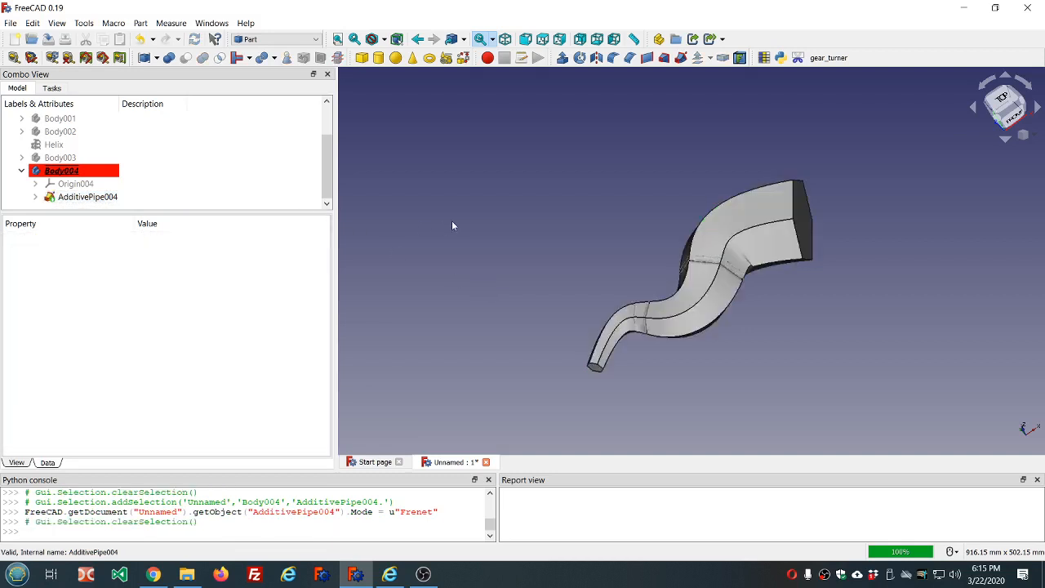
- Change the Mode property of AdditivePipe004 to Fixed and view the reshaped sweep
middle_drag(569, 233, 683, 262)
scroll(683, 262, up, 5)
scroll(683, 262, down, 3)
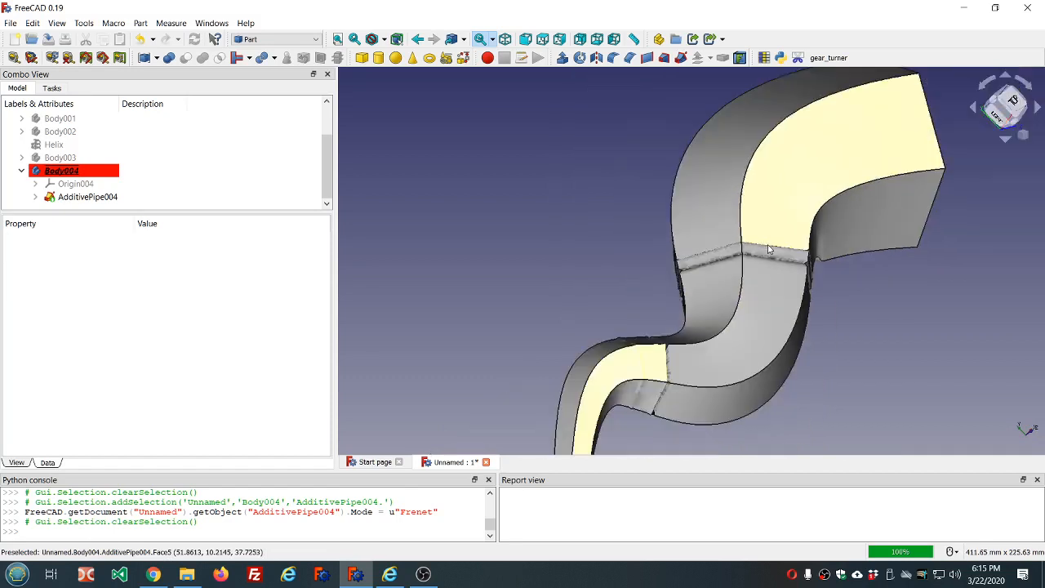
click(126, 200)
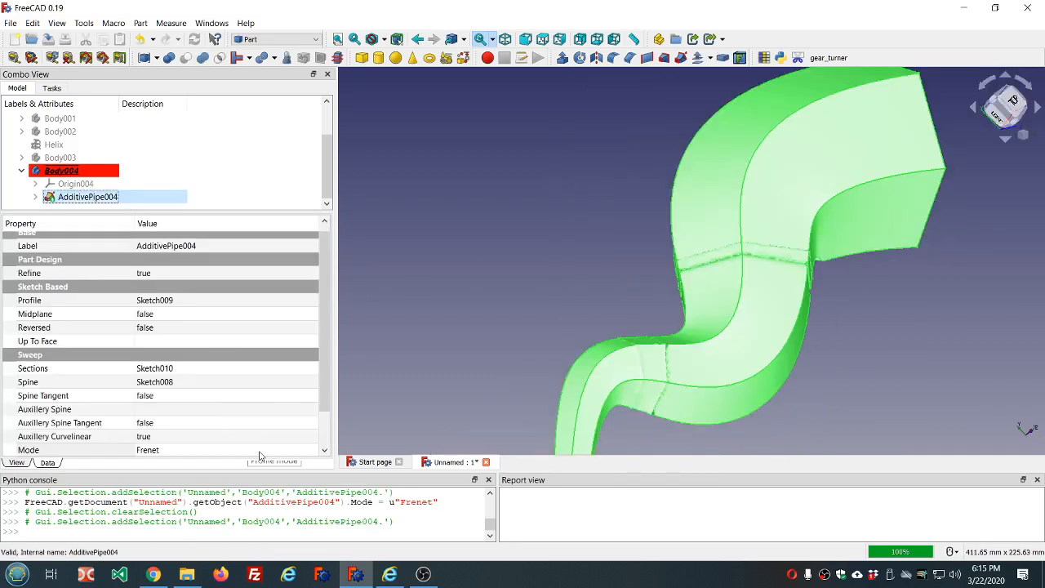
click(300, 450)
click(313, 450)
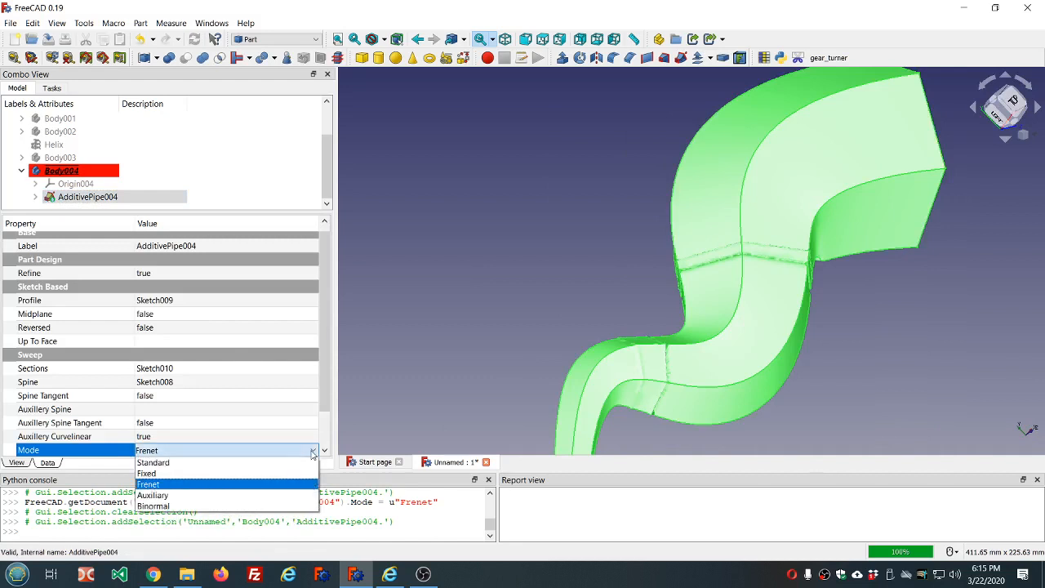
click(259, 475)
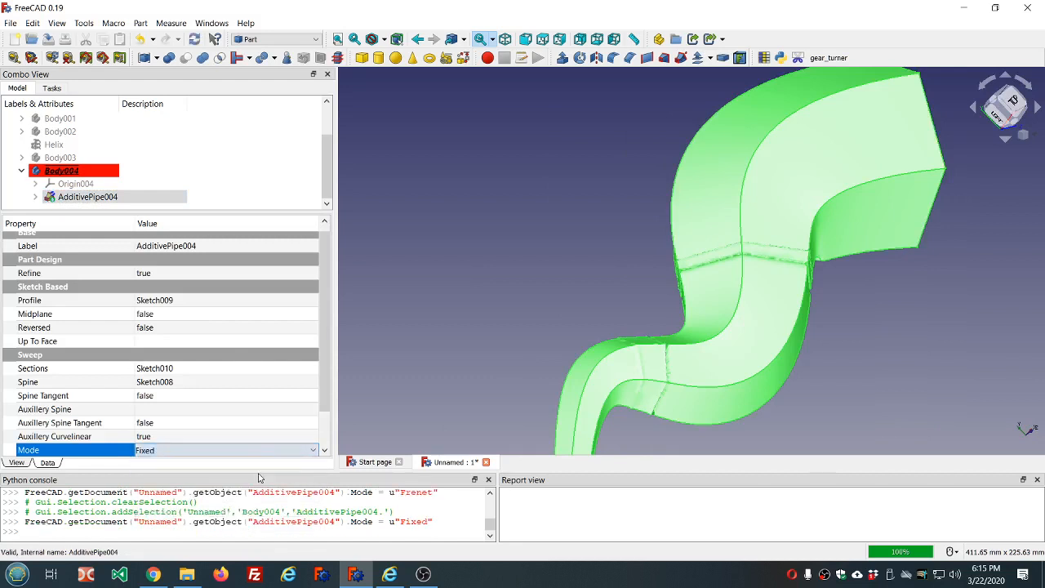
click(392, 118)
mouse_move(422, 154)
middle_down()
mouse_move(534, 143)
mouse_move(542, 68)
mouse_move(697, 159)
mouse_move(495, 101)
middle_up()
mouse_move(1023, 217)
middle_down()
mouse_move(837, 201)
mouse_move(922, 212)
middle_up()
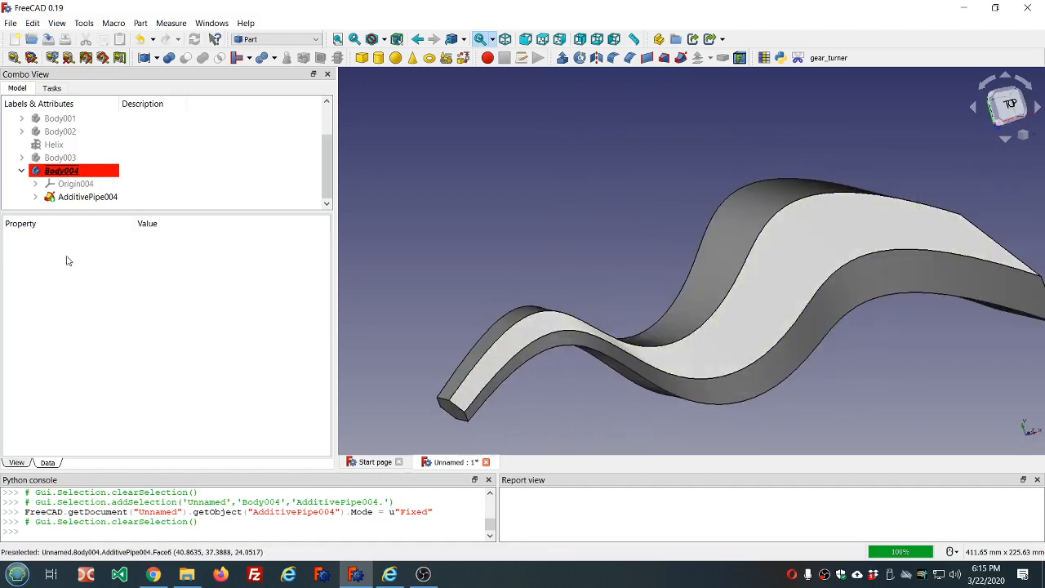
- Run Check Geometry on Body004 and close the results
click(49, 173)
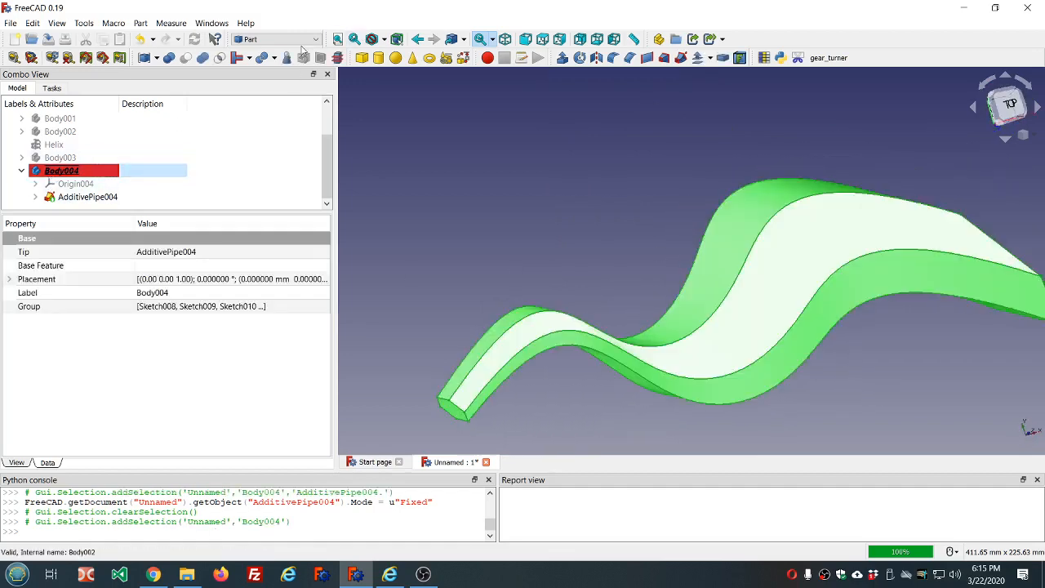
click(289, 57)
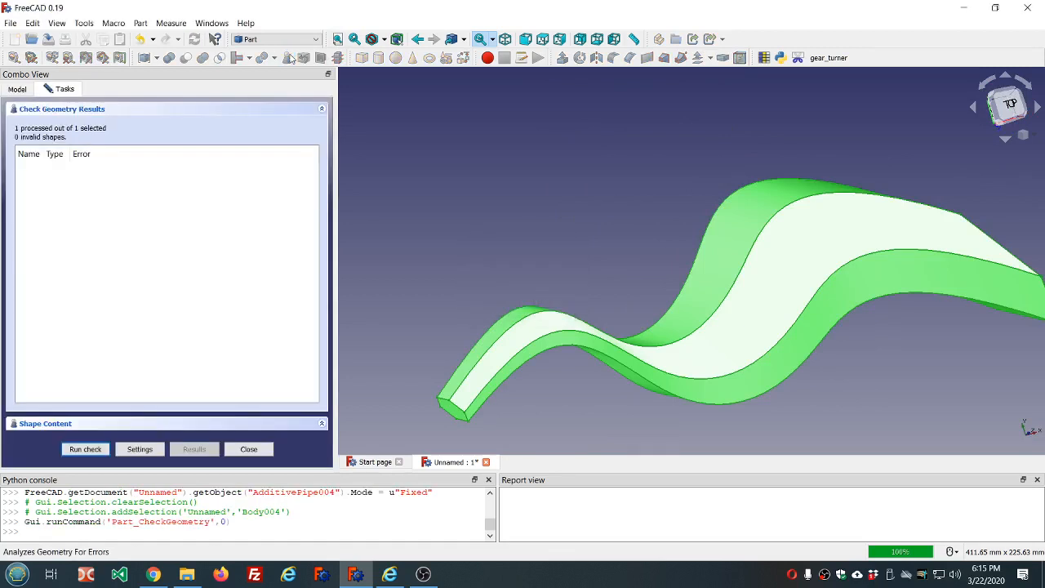
click(248, 449)
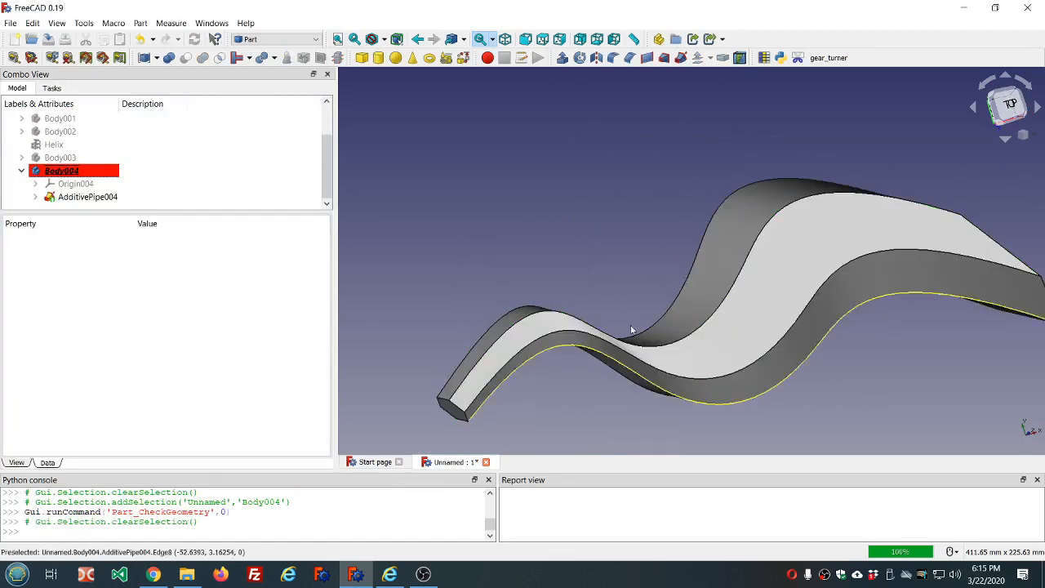
- Examine the Fixed-mode pipe's faces and end sections from different angles
scroll(718, 314, down, 3)
scroll(718, 315, up, 2)
middle_drag(718, 315, 733, 365)
scroll(680, 329, up, 1)
scroll(679, 326, down, 4)
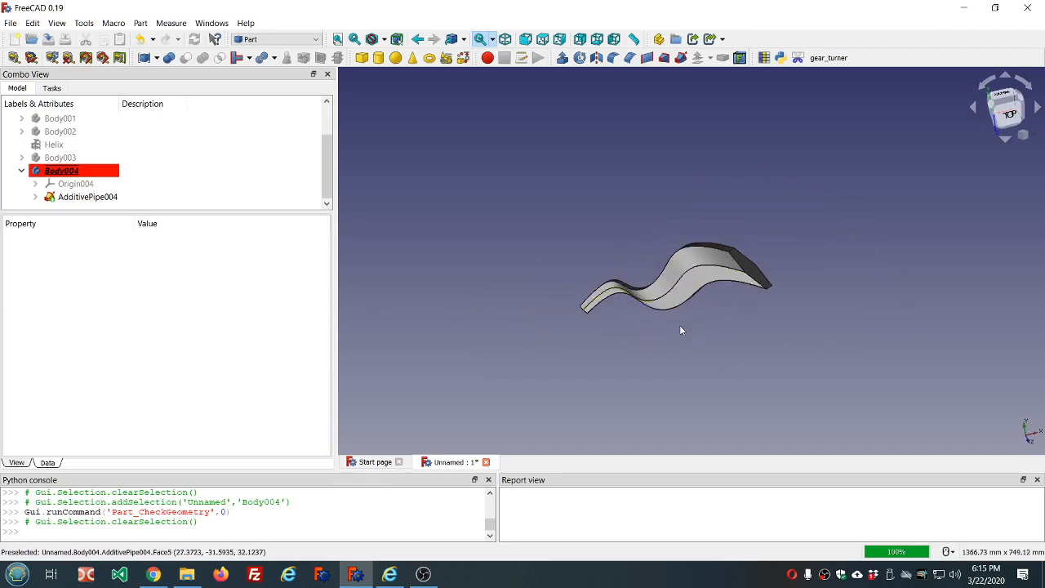
scroll(679, 325, up, 6)
mouse_move(680, 330)
middle_down()
mouse_move(710, 292)
mouse_move(683, 305)
mouse_move(547, 312)
middle_up()
scroll(200, 181, up, 2)
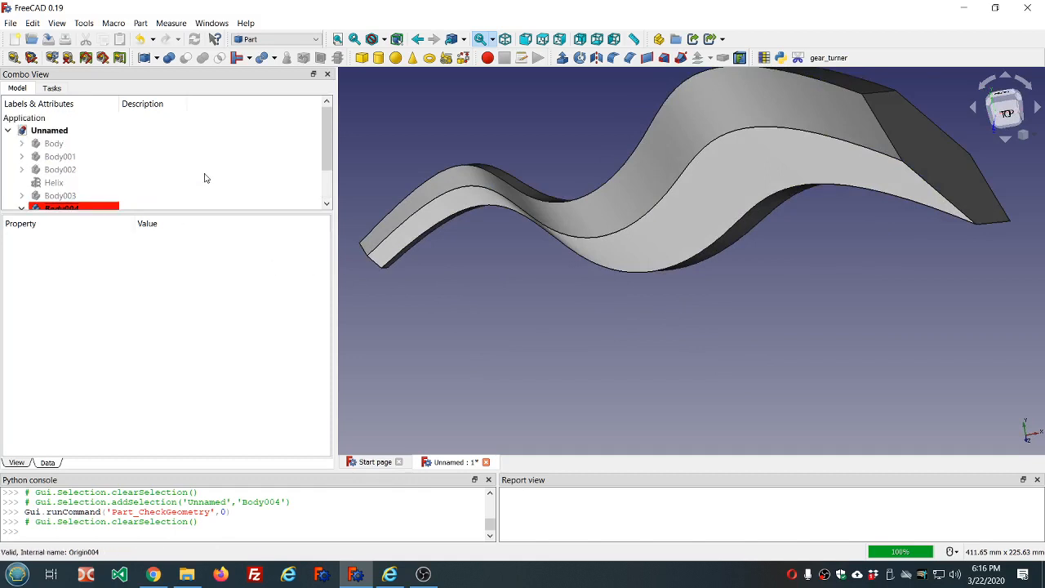
- Hide Body004 and switch to the Part Design workbench
scroll(68, 144, down, 1)
click(63, 170)
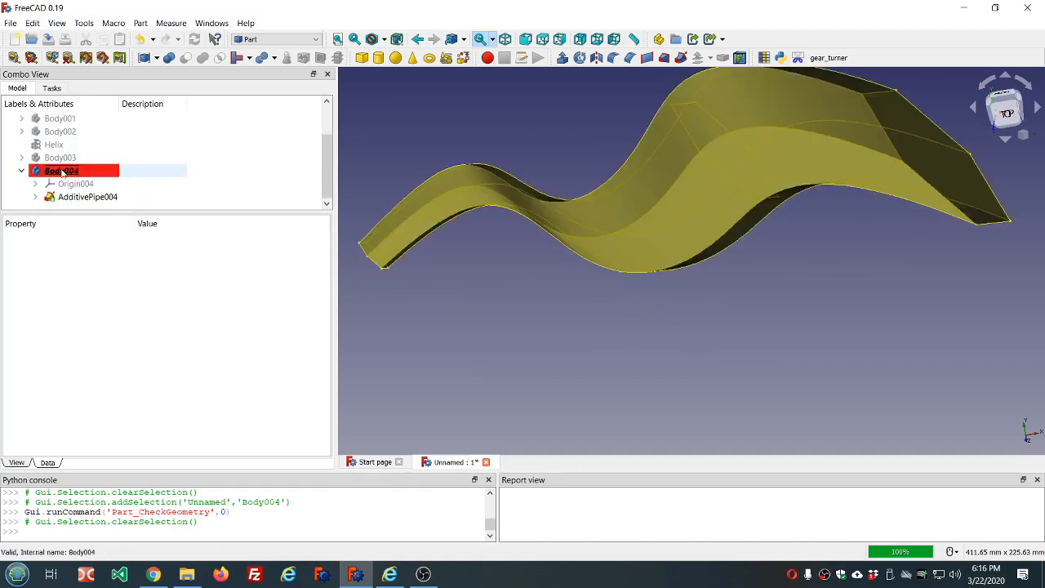
click(63, 171)
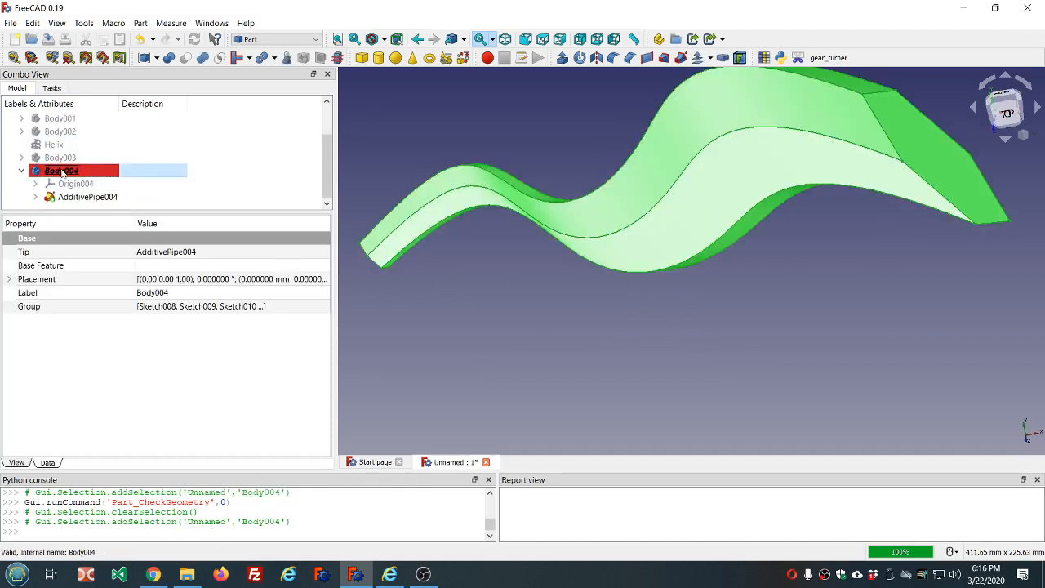
key(space)
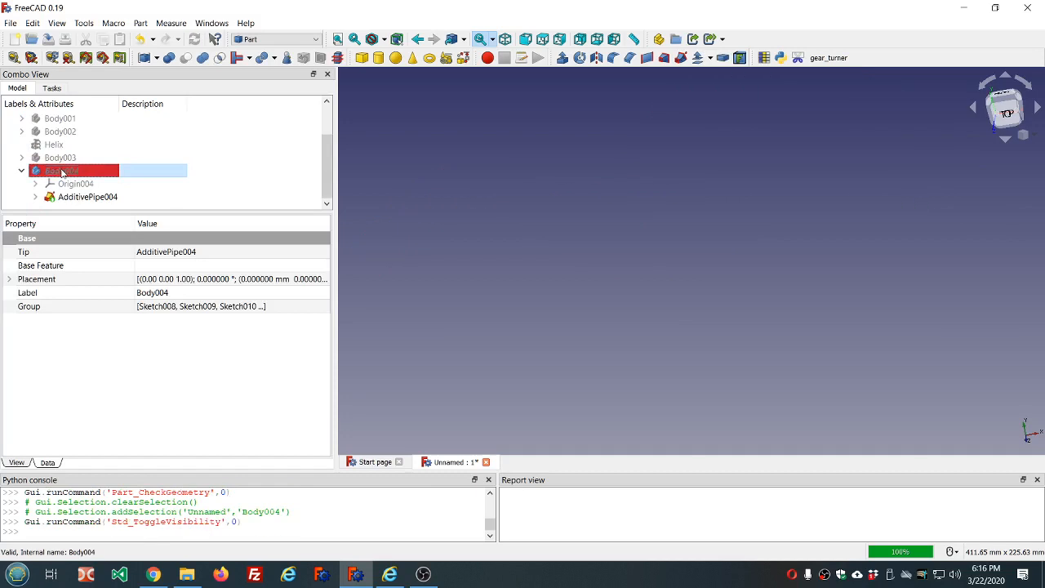
click(317, 42)
click(271, 112)
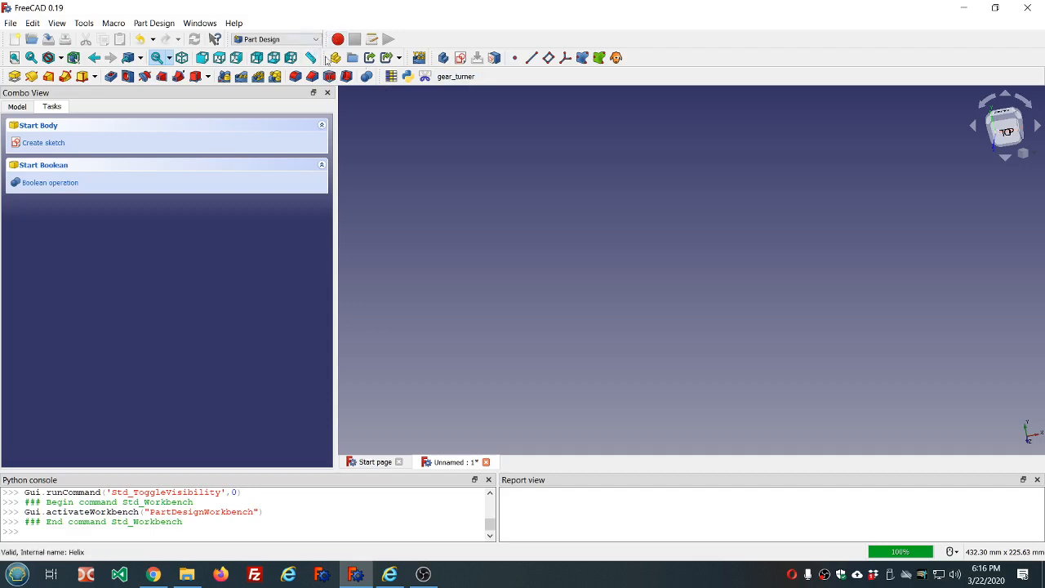
- Sketch a circle with a radius of about 7 mm, centred on the origin, on Body004's XY plane and close the sketch
click(460, 58)
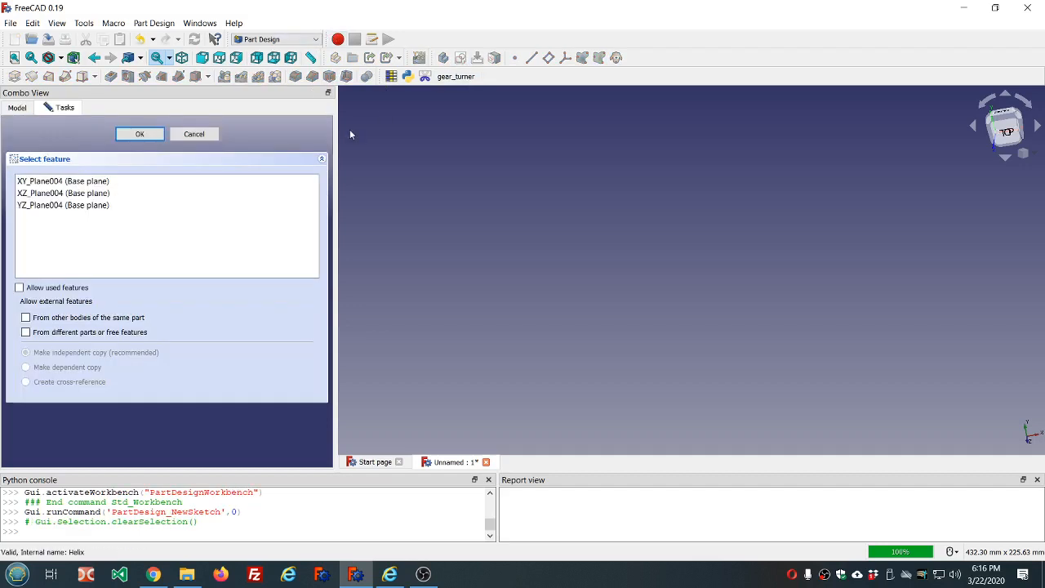
click(44, 184)
click(140, 134)
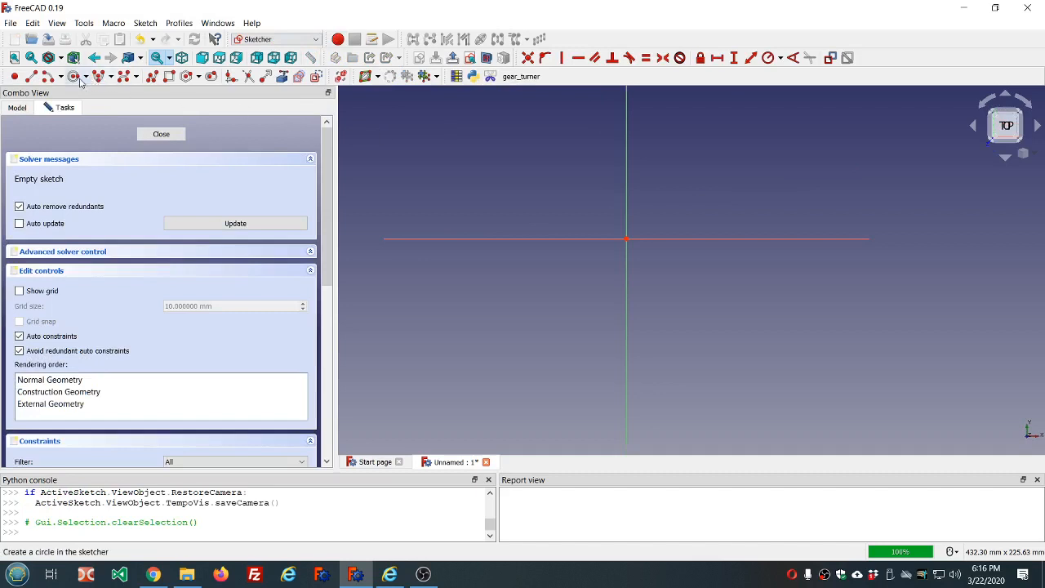
click(73, 76)
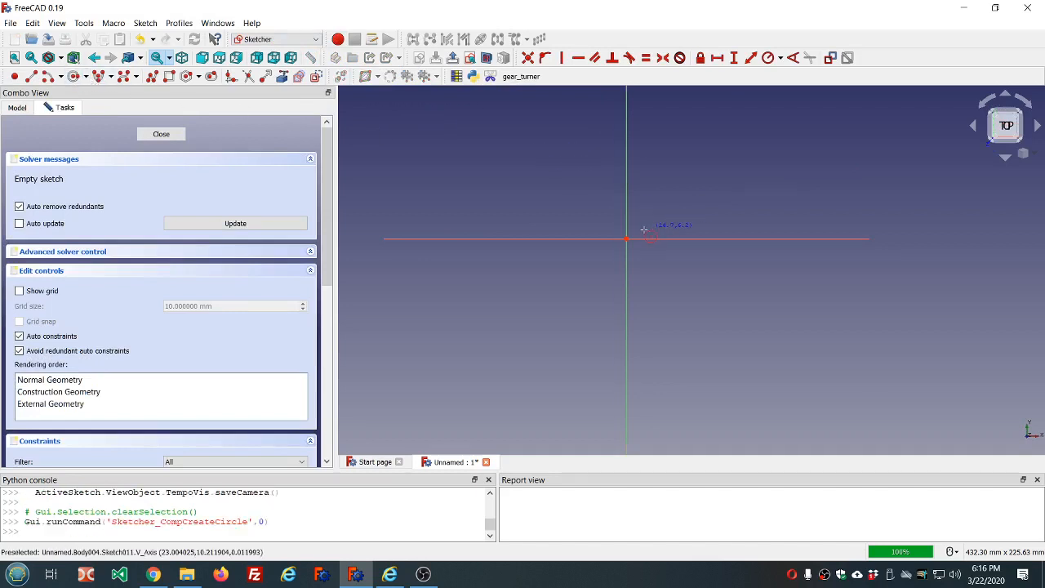
click(615, 233)
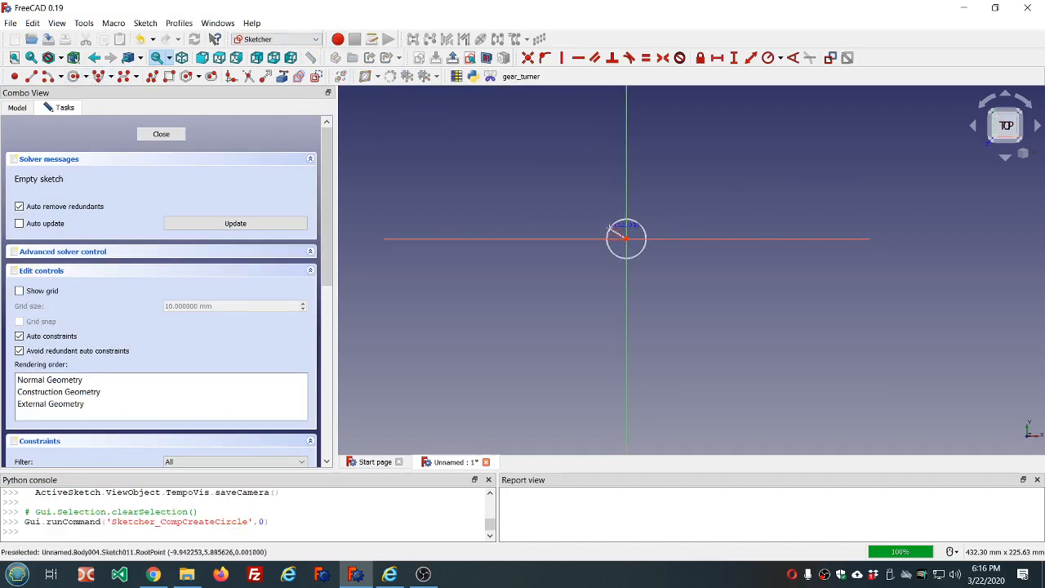
click(615, 233)
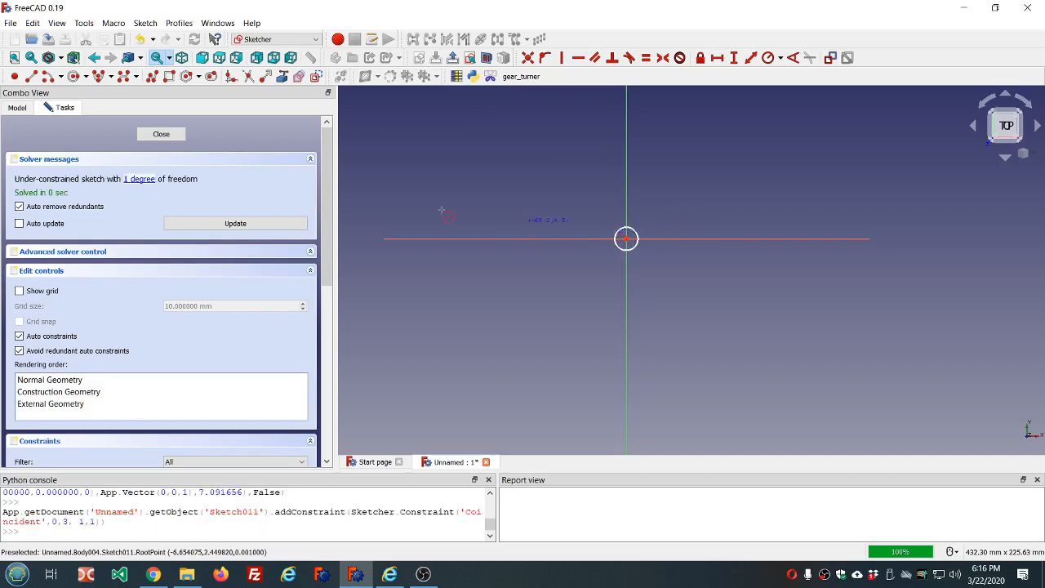
click(161, 135)
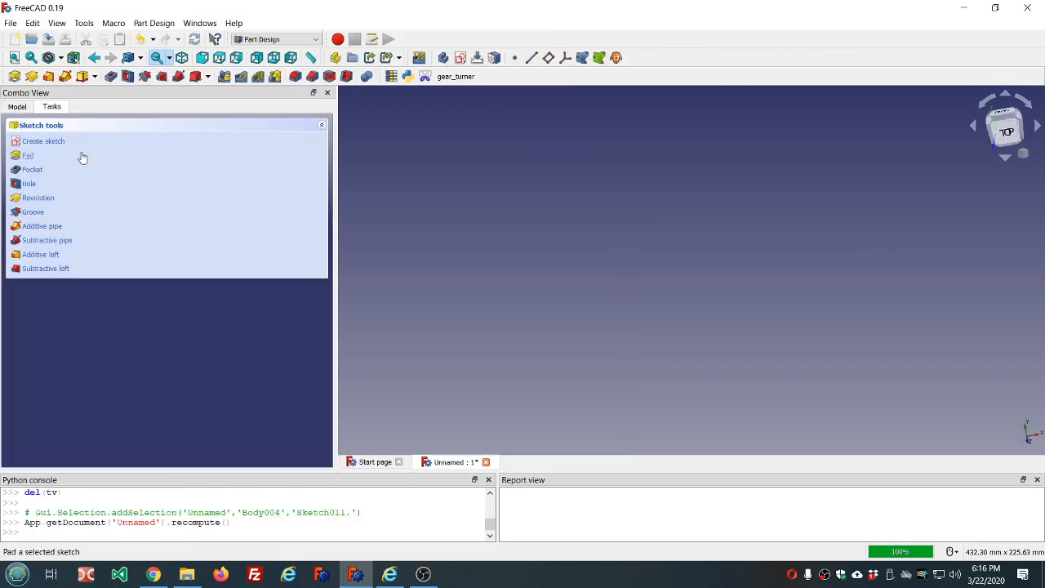
- Sketch a second, larger circle centred on the origin on Body004's XY plane and close the sketch
click(21, 109)
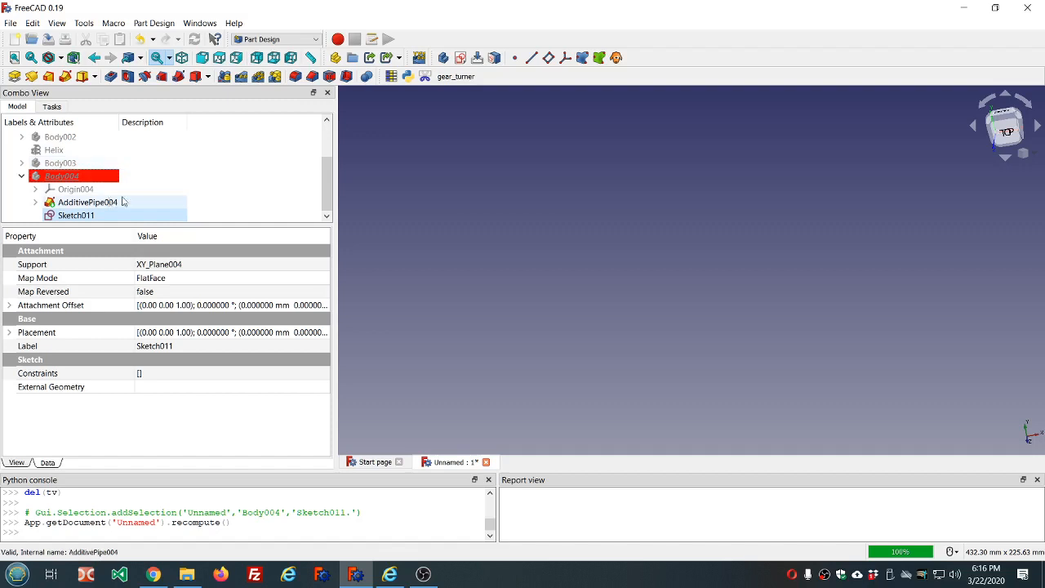
click(458, 57)
click(135, 185)
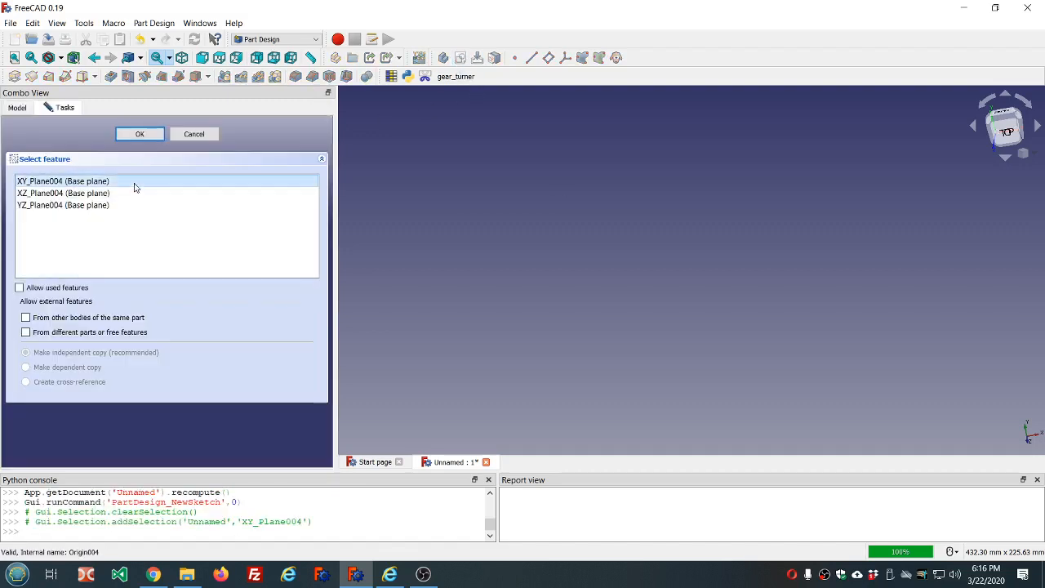
click(140, 135)
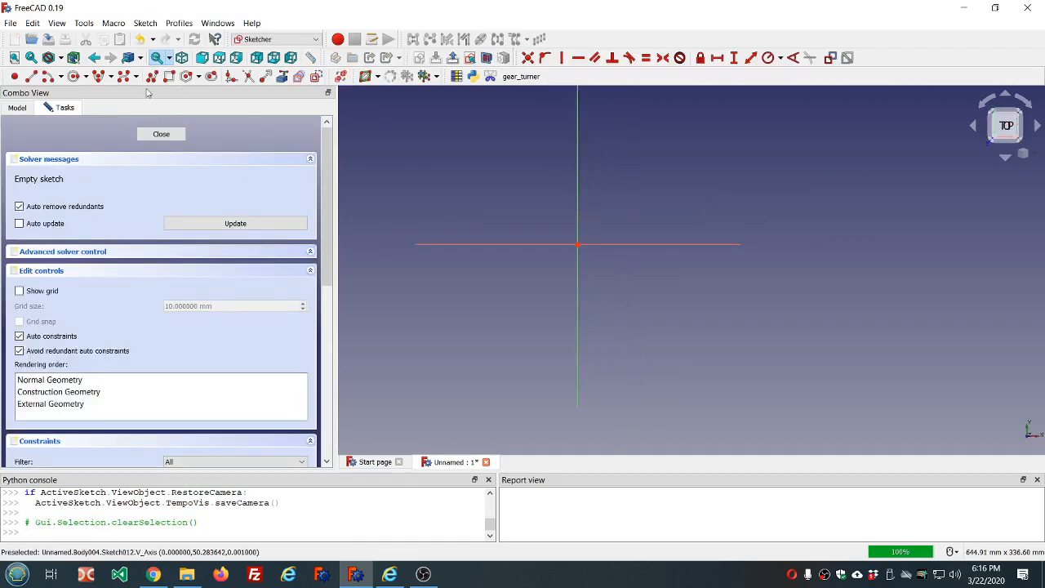
click(73, 76)
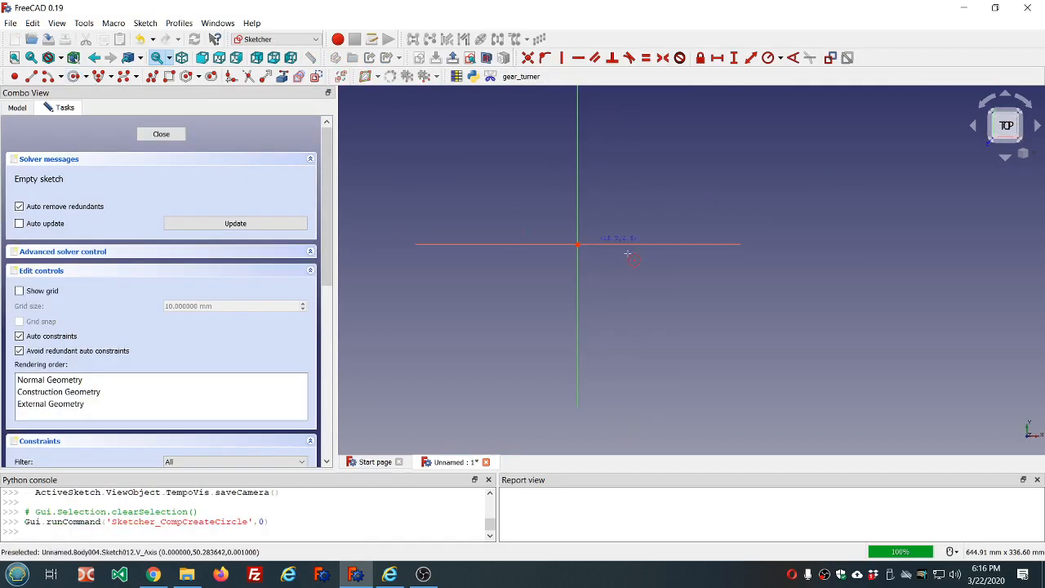
click(577, 243)
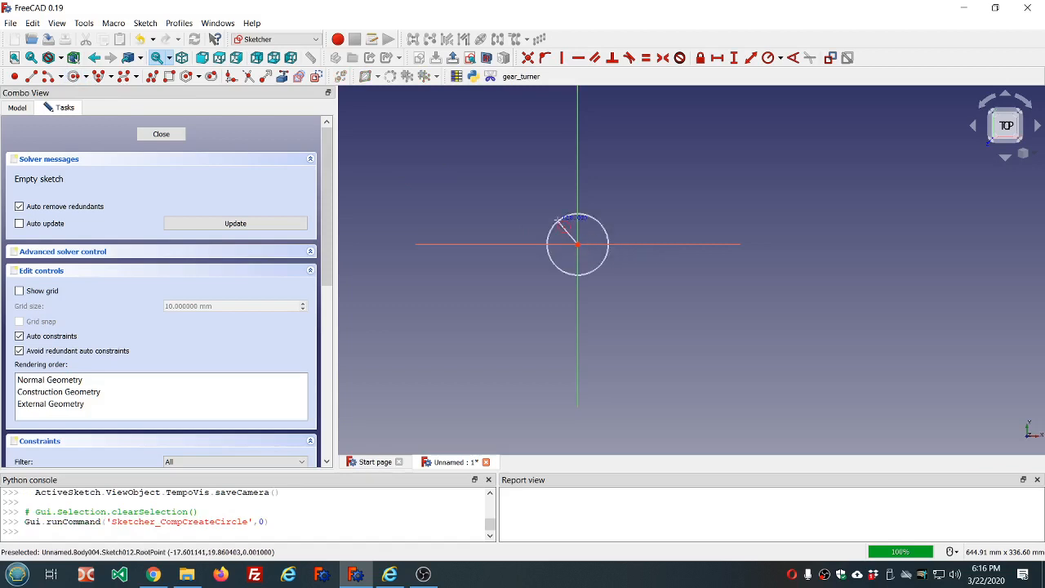
click(553, 219)
click(159, 134)
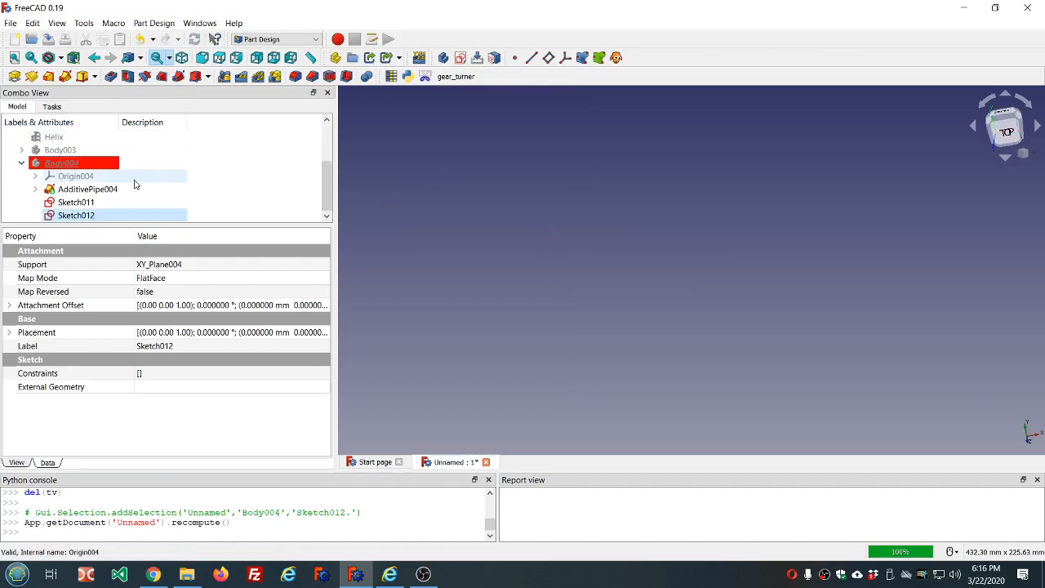
- Delete the two circle sketches, Sketch011 and Sketch012, from Body004
scroll(131, 175, up, 3)
scroll(132, 176, down, 3)
ctrl+click(97, 202)
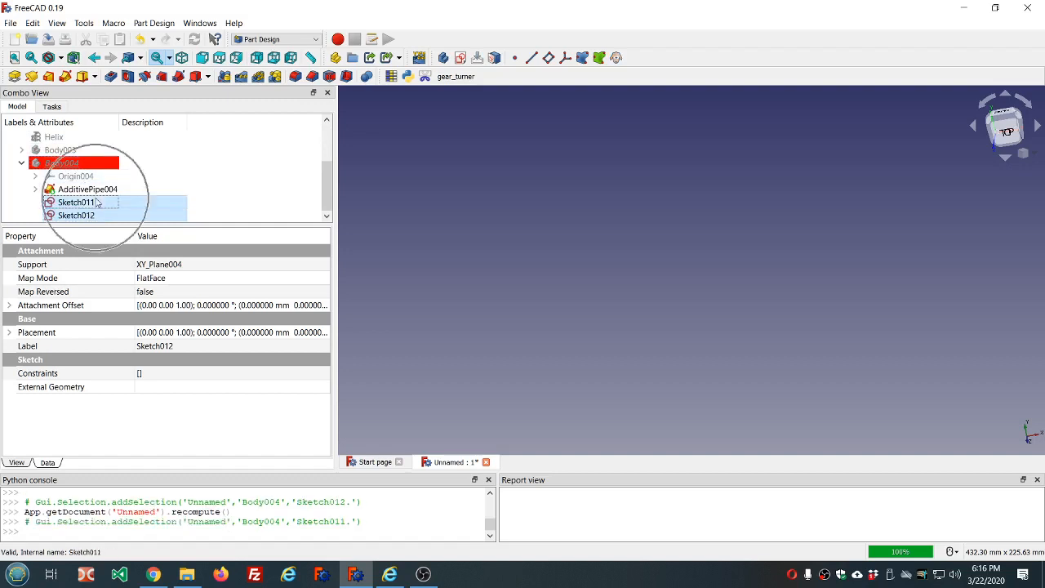
key(Delete)
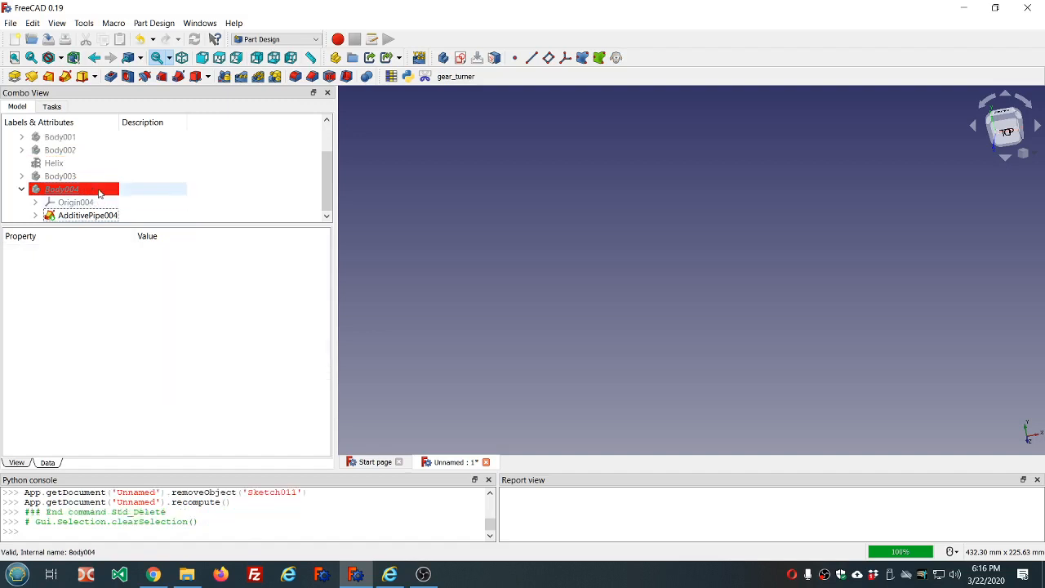
- Create a new body, sketch a small circle centred on the origin of its XY plane and close the sketch
click(448, 57)
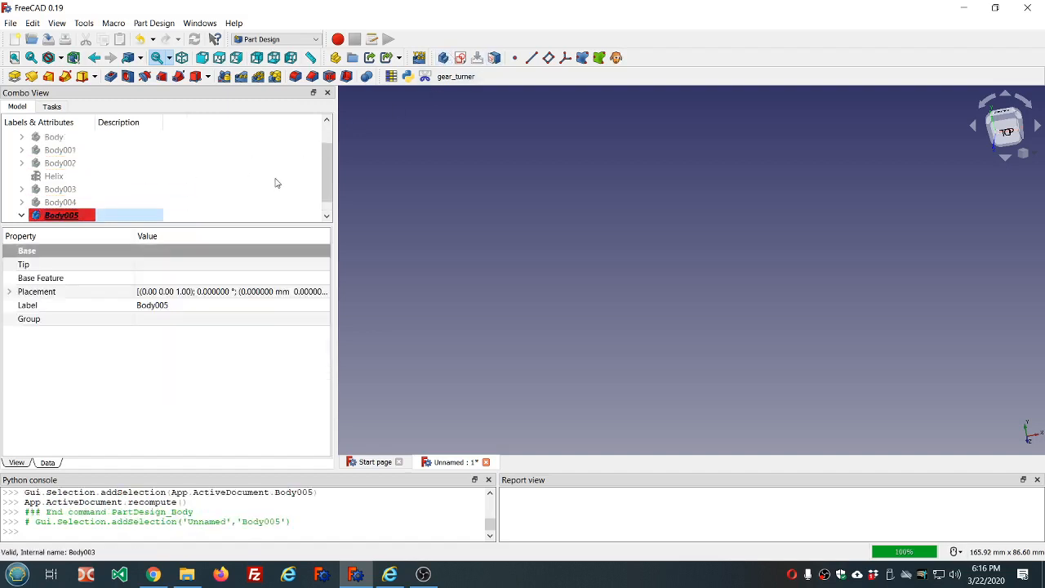
click(461, 57)
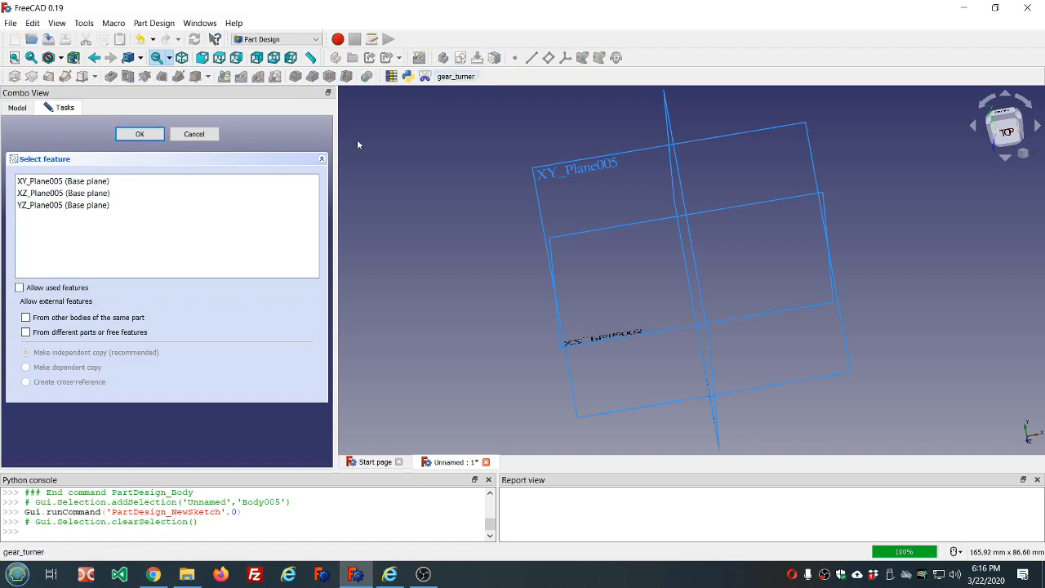
click(143, 181)
click(140, 133)
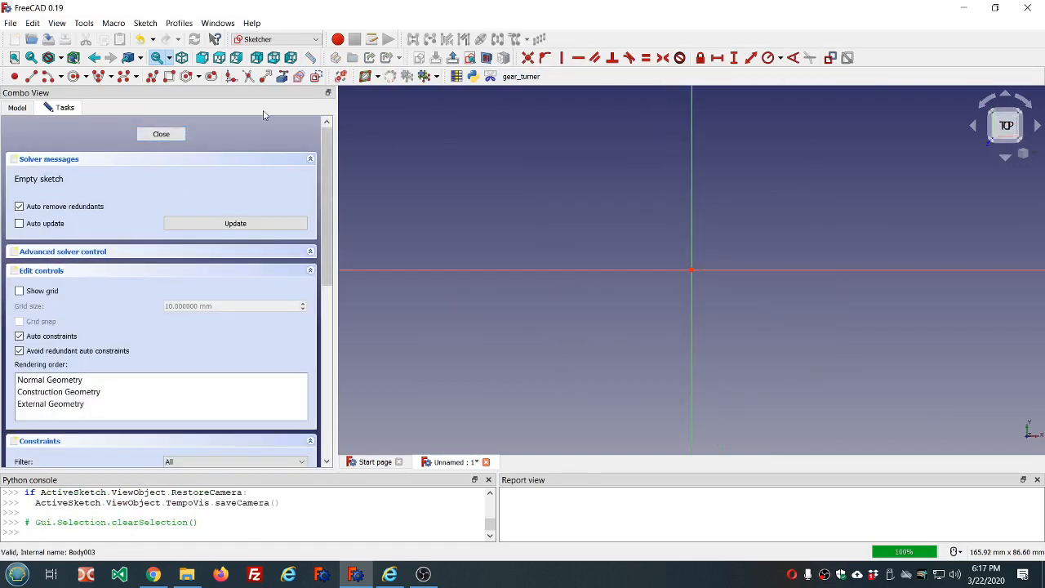
click(73, 76)
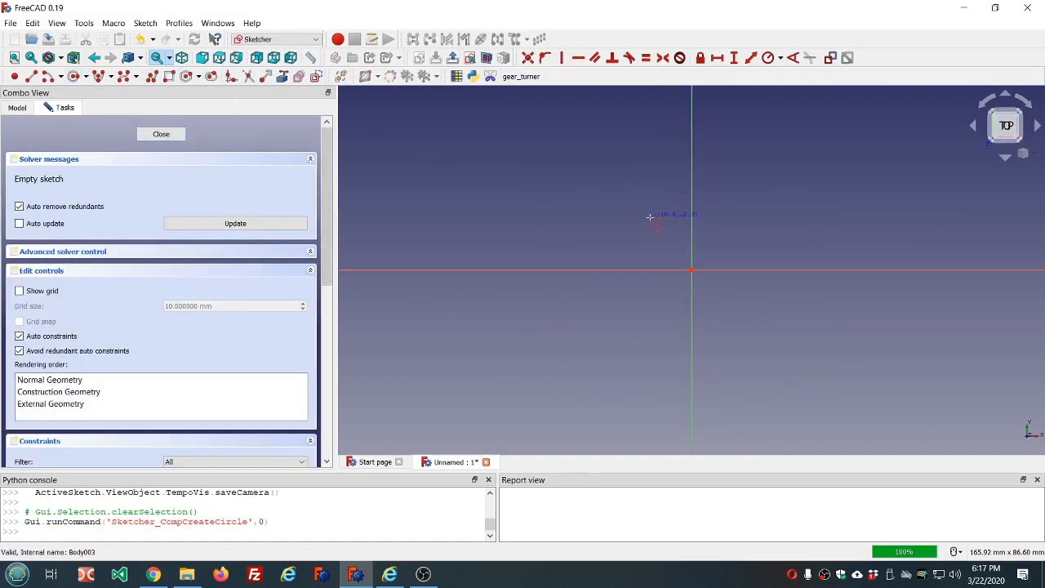
click(691, 269)
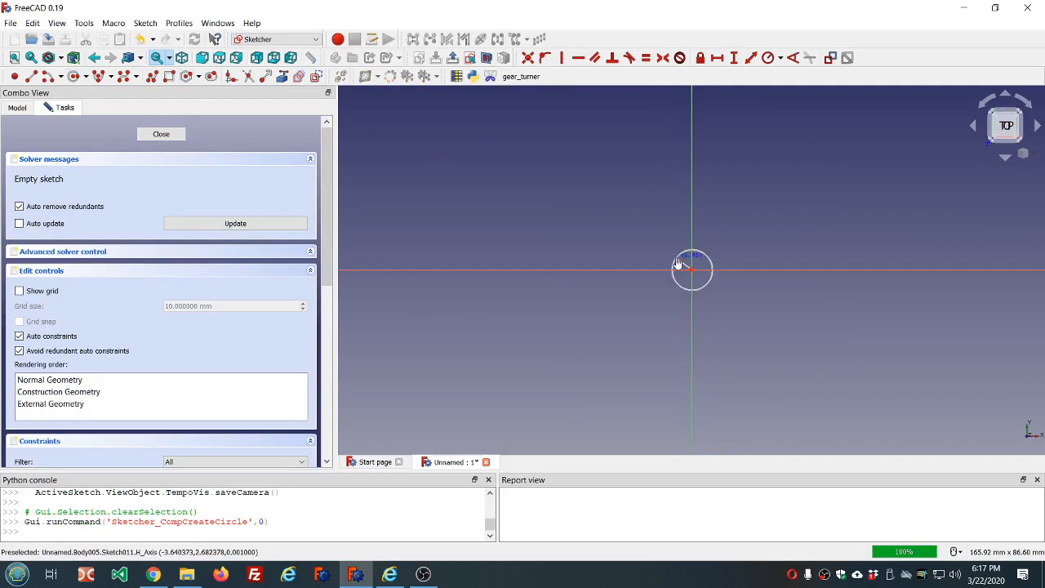
click(675, 261)
click(162, 134)
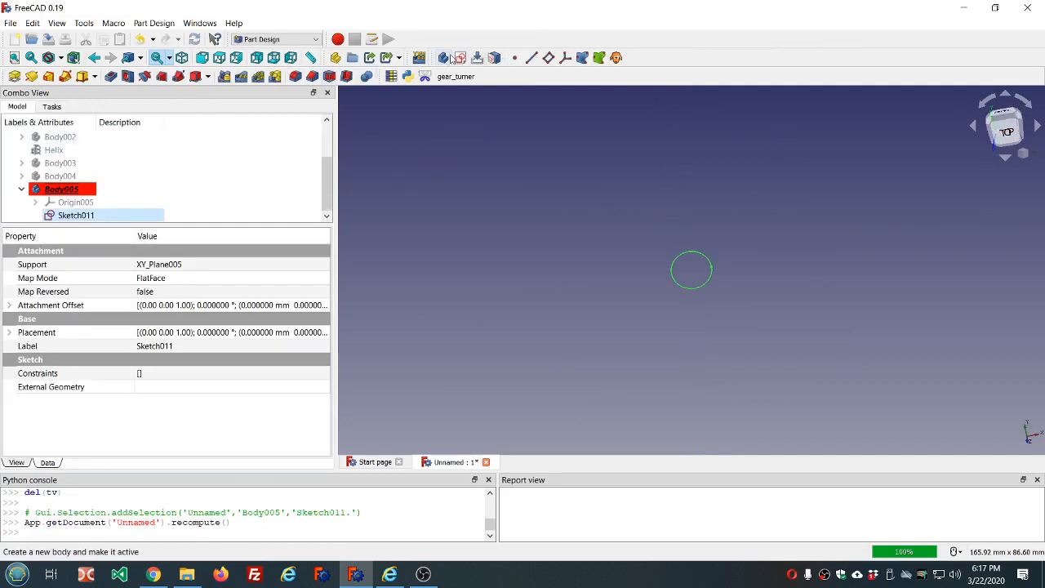
- Sketch a larger circle with a radius of about 19 mm, centred on the origin, on Body005's XY plane and close the sketch
click(460, 57)
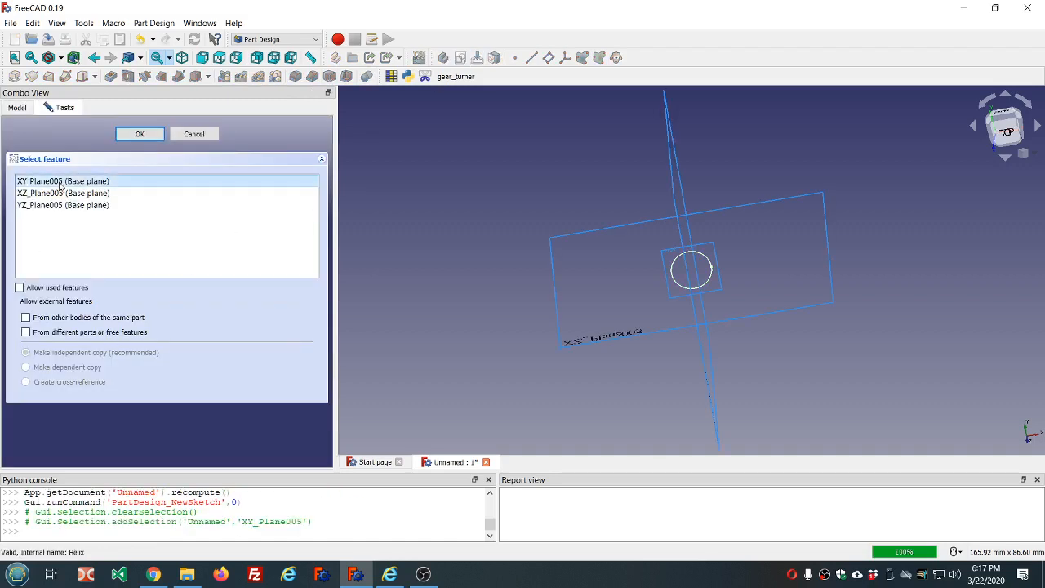
click(139, 134)
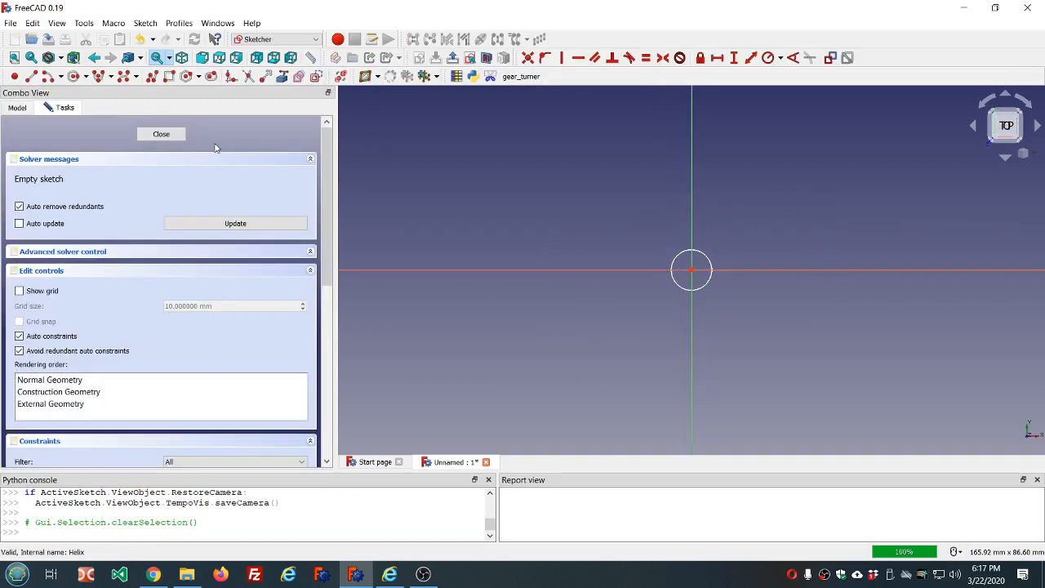
click(73, 76)
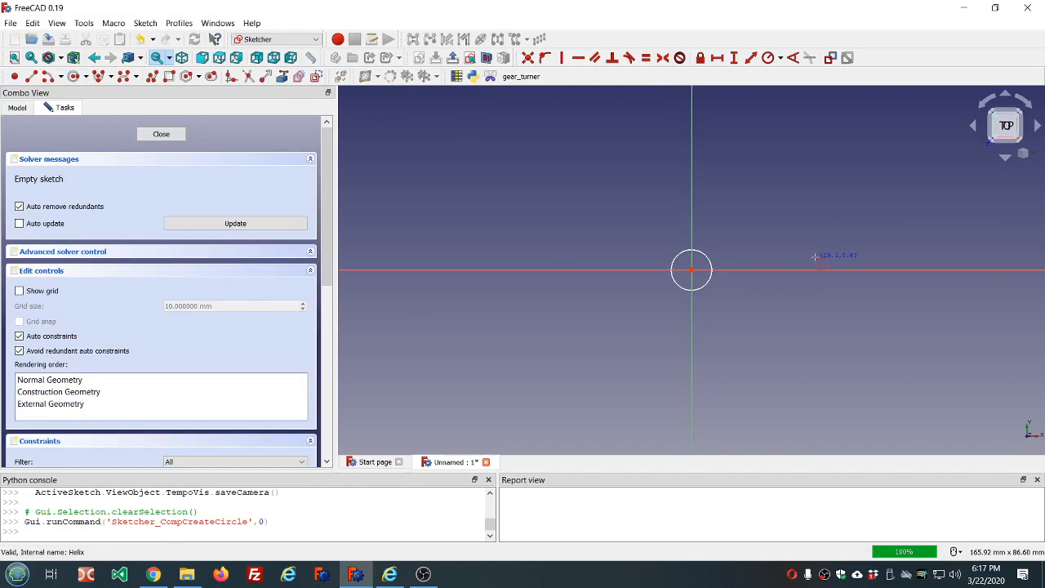
click(691, 271)
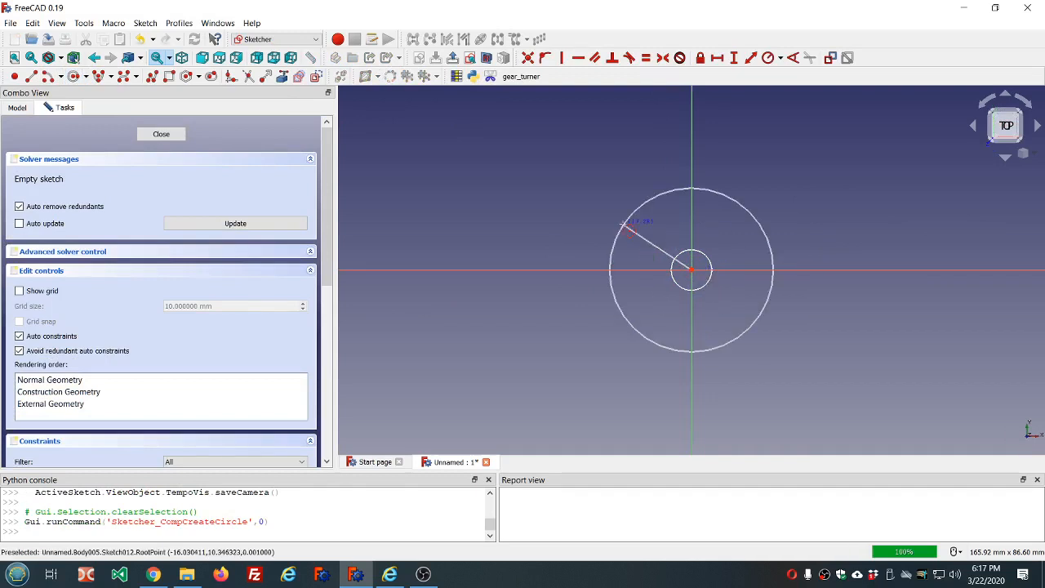
click(620, 227)
click(146, 133)
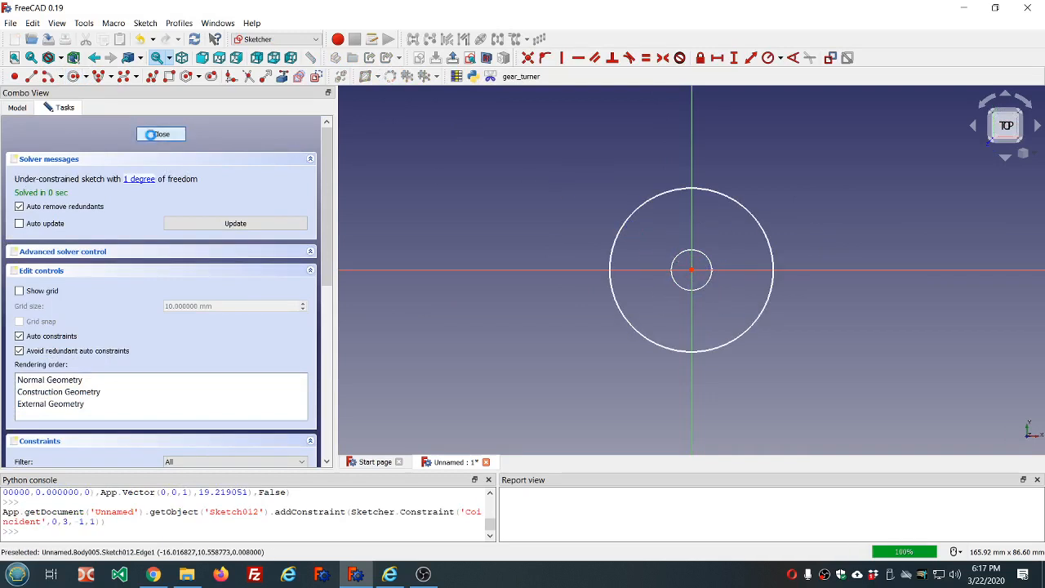
- Create a spiral primitive in the Part workbench with 1 mm growth, 2 rotations and 1 mm radius
click(316, 40)
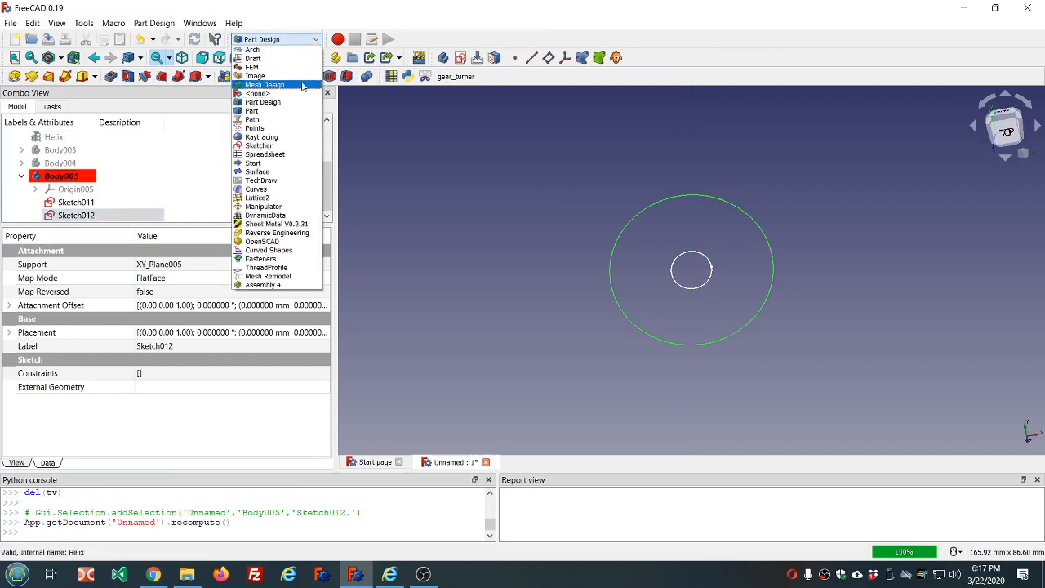
click(299, 111)
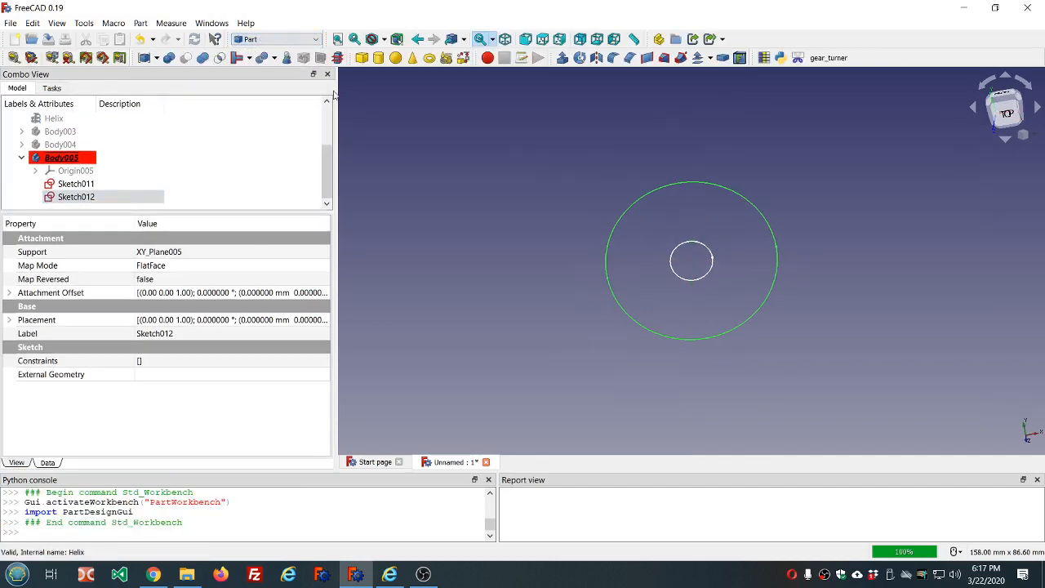
click(446, 57)
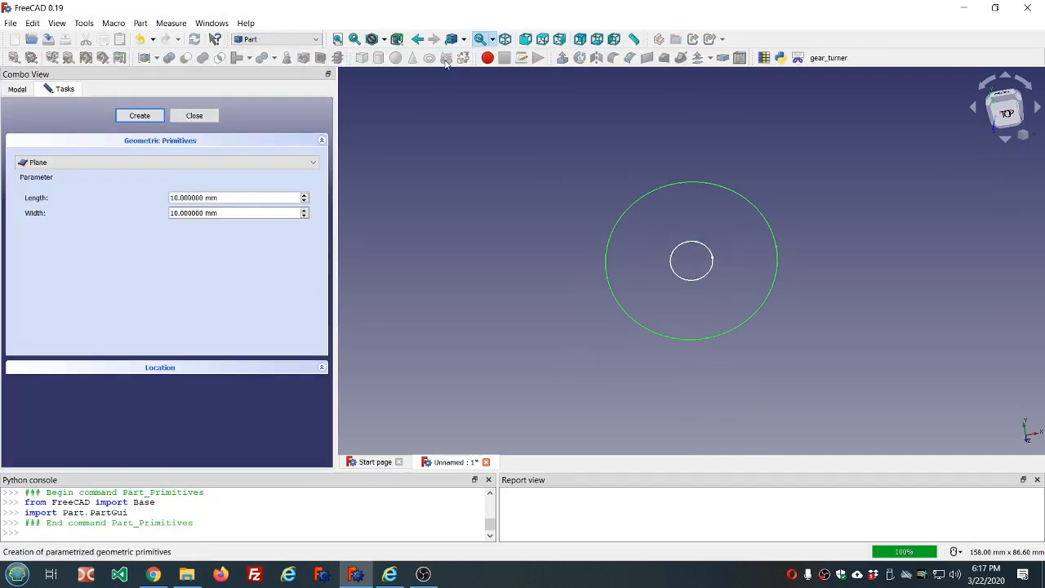
click(315, 164)
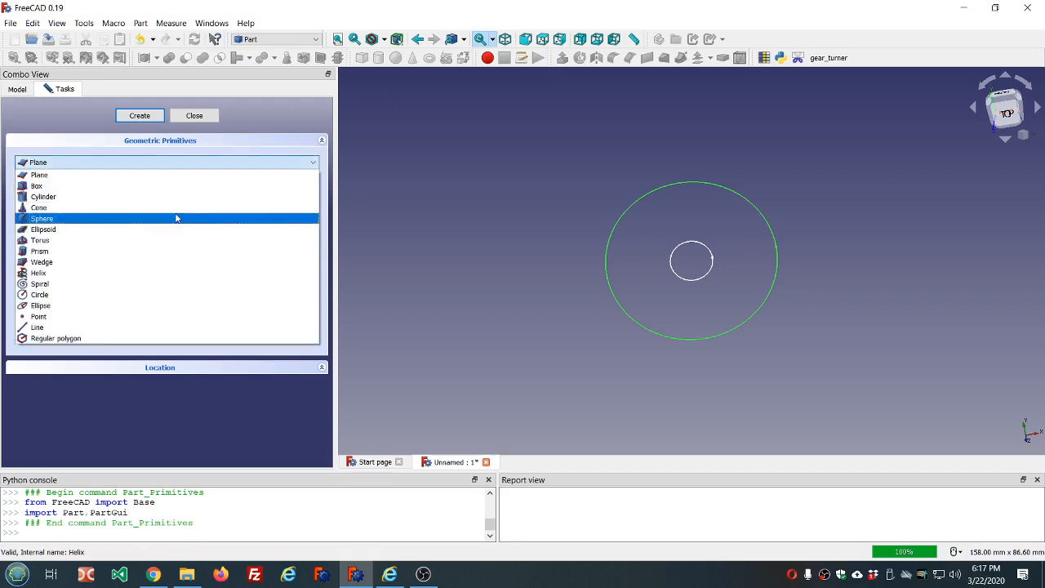
click(98, 283)
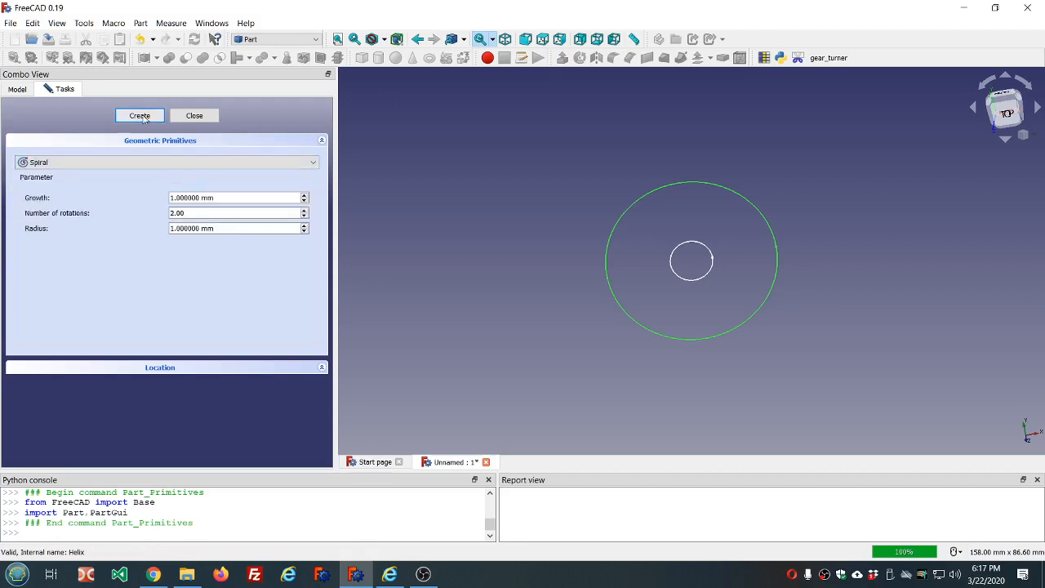
click(142, 118)
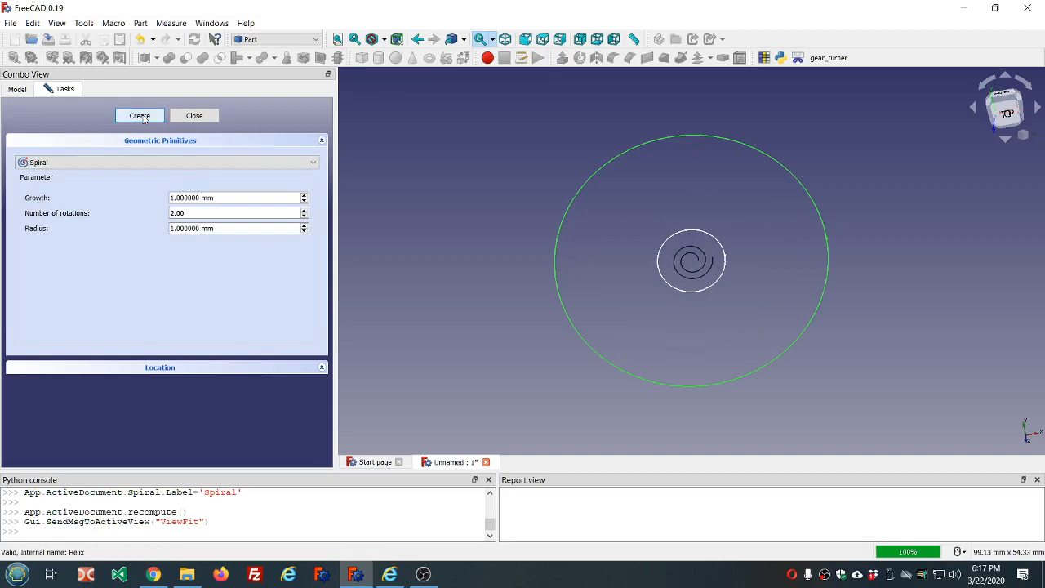
click(185, 119)
- Return to the Part Design workbench, make a shape binder of the spiral in Body005 and hide the original spiral
scroll(170, 199, down, 1)
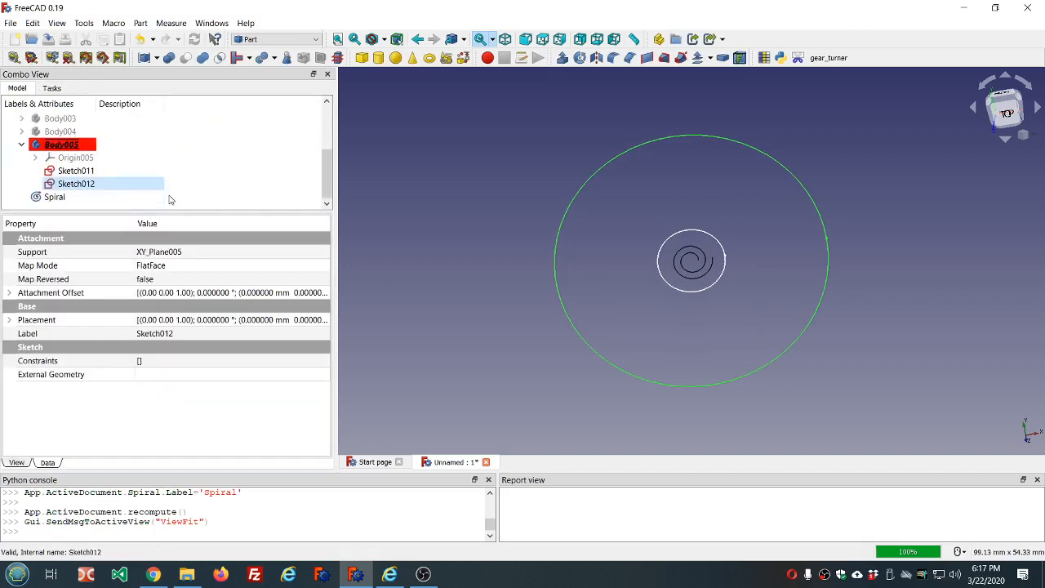
click(61, 197)
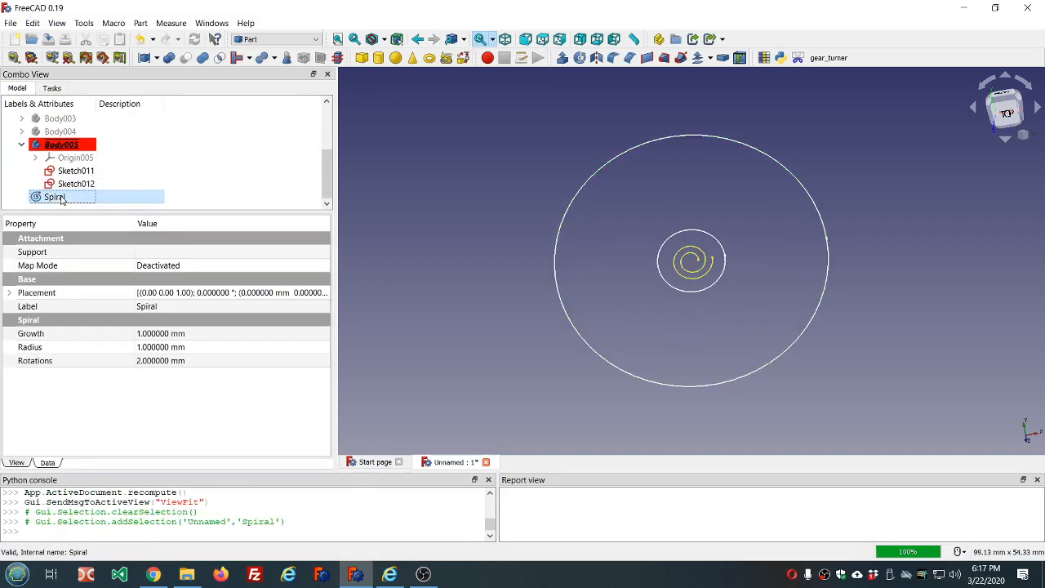
click(298, 39)
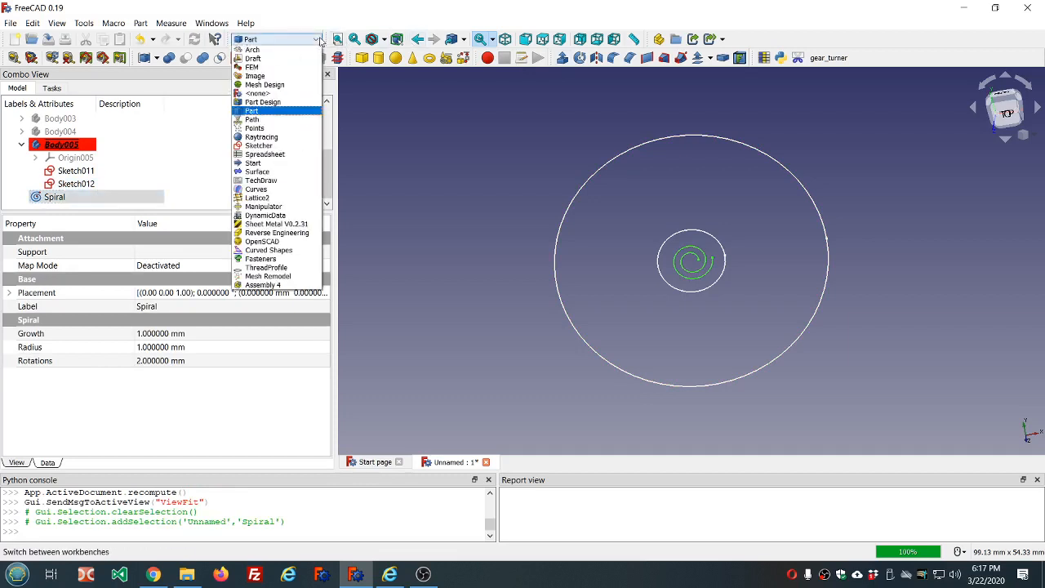
click(295, 102)
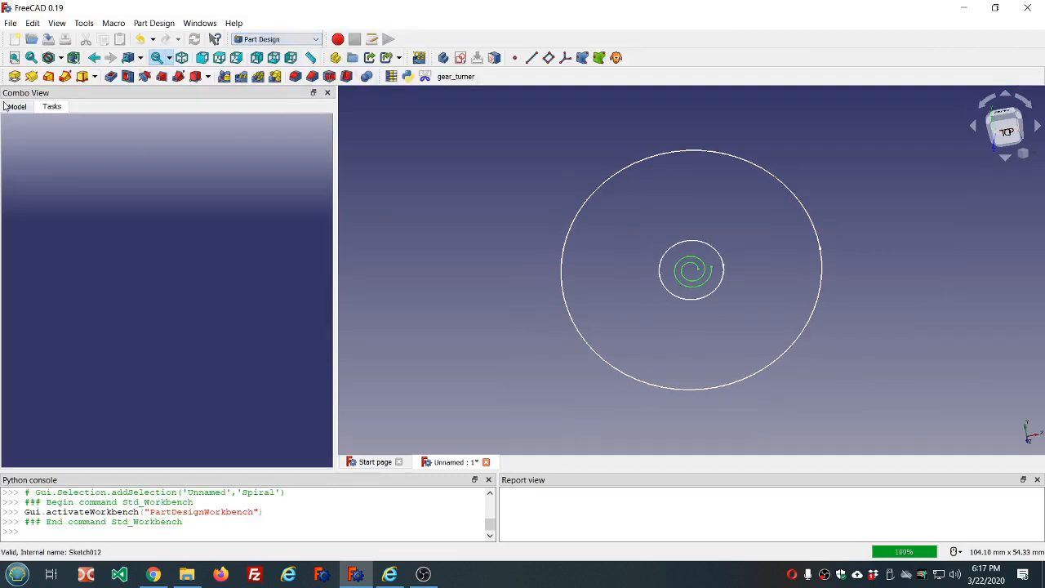
click(8, 106)
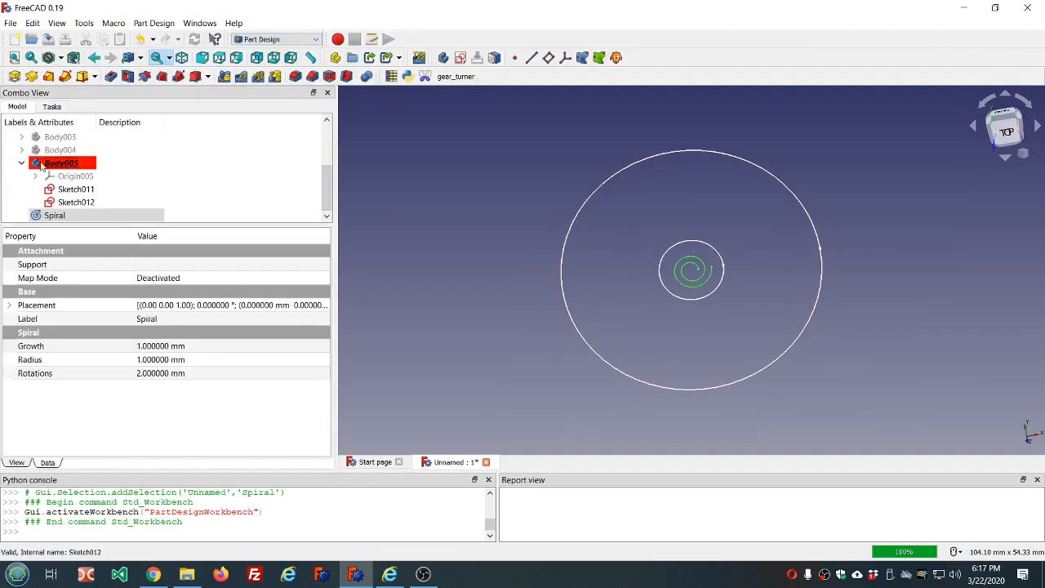
click(596, 59)
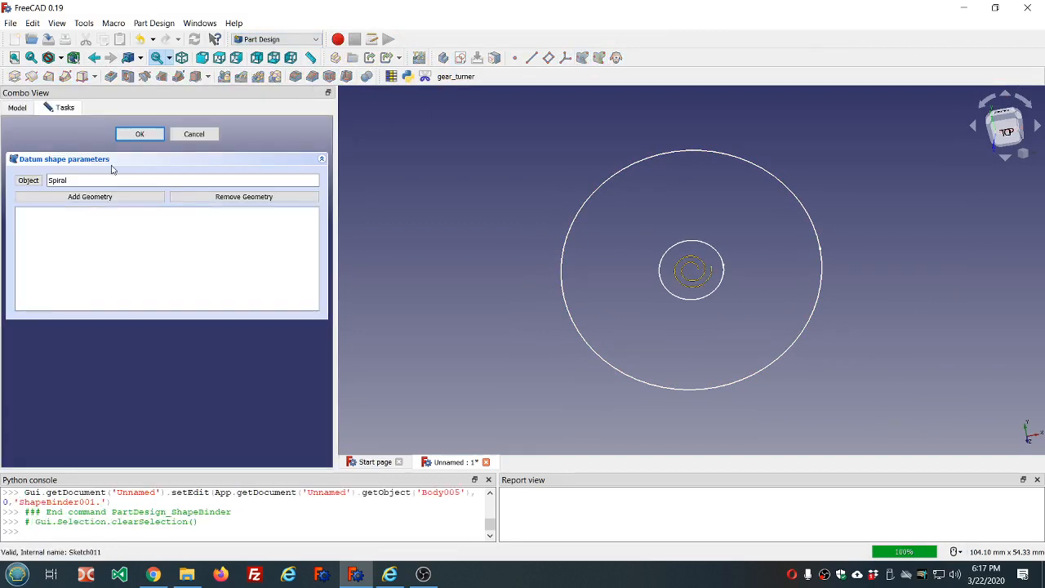
click(140, 134)
scroll(188, 167, down, 1)
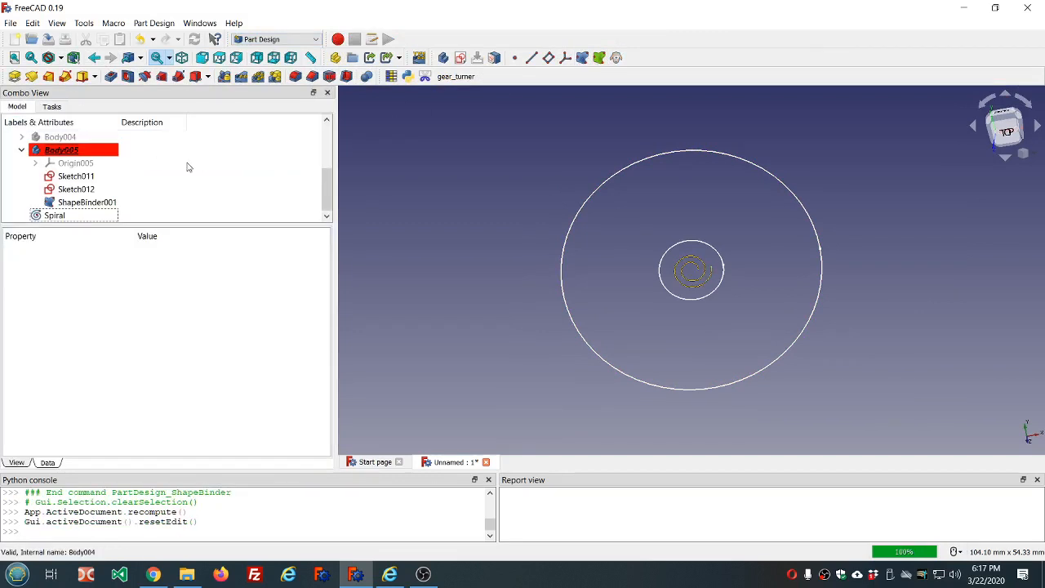
click(75, 215)
key(space)
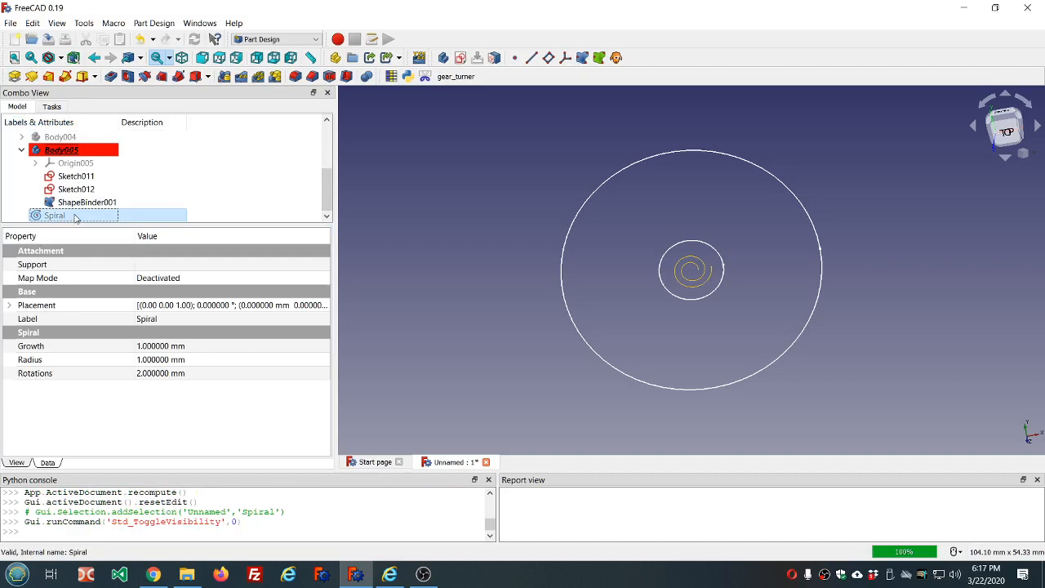
- Set the spiral's radius to 50 mm
click(217, 360)
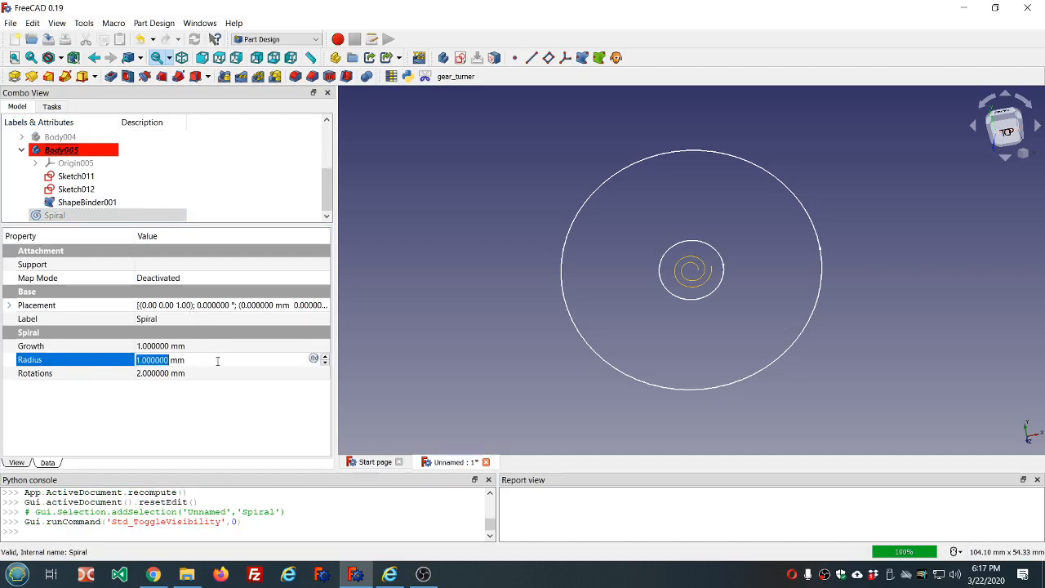
text(50)
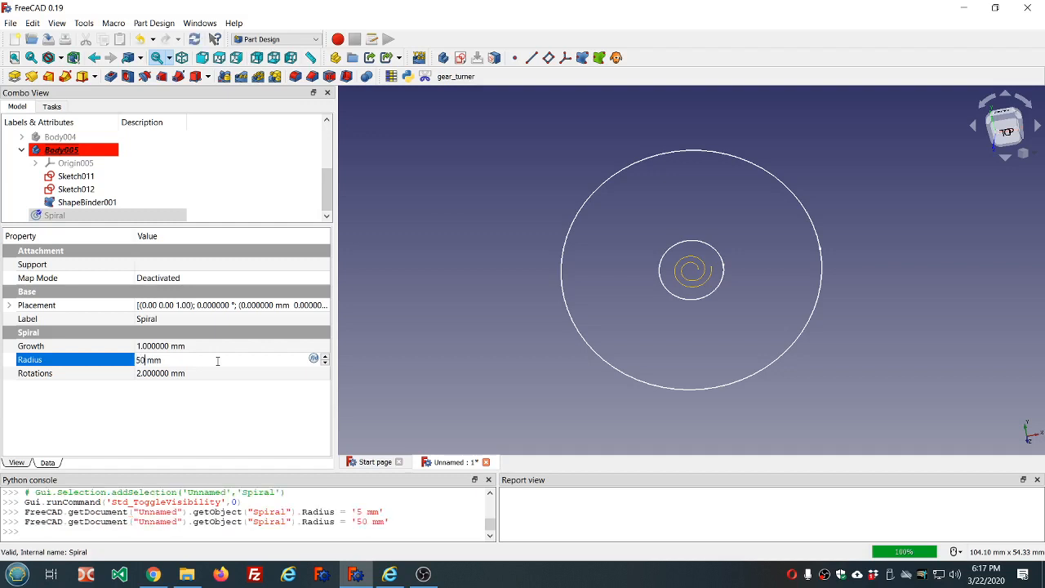
click(221, 373)
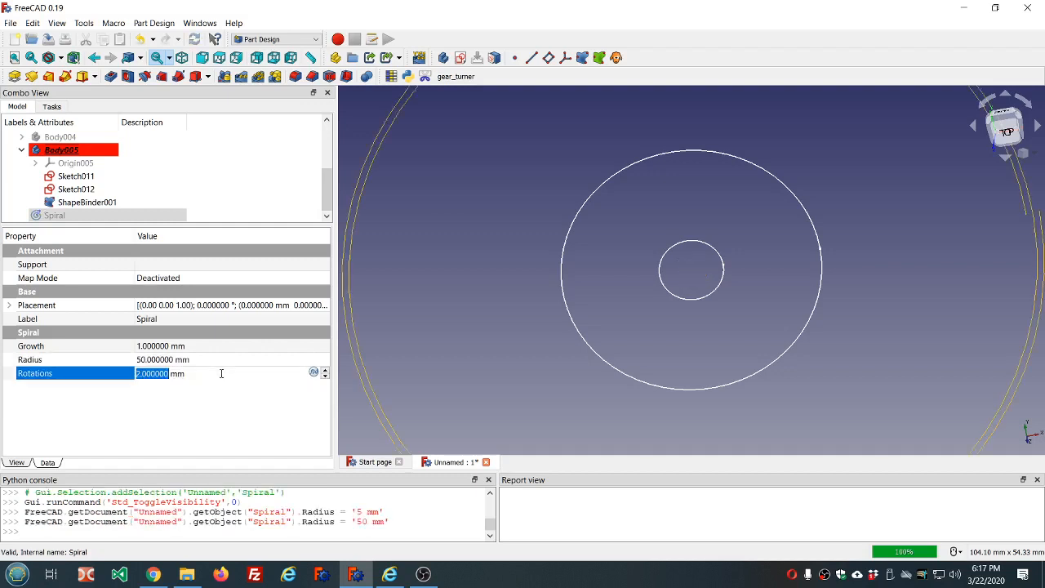
scroll(464, 309, down, 3)
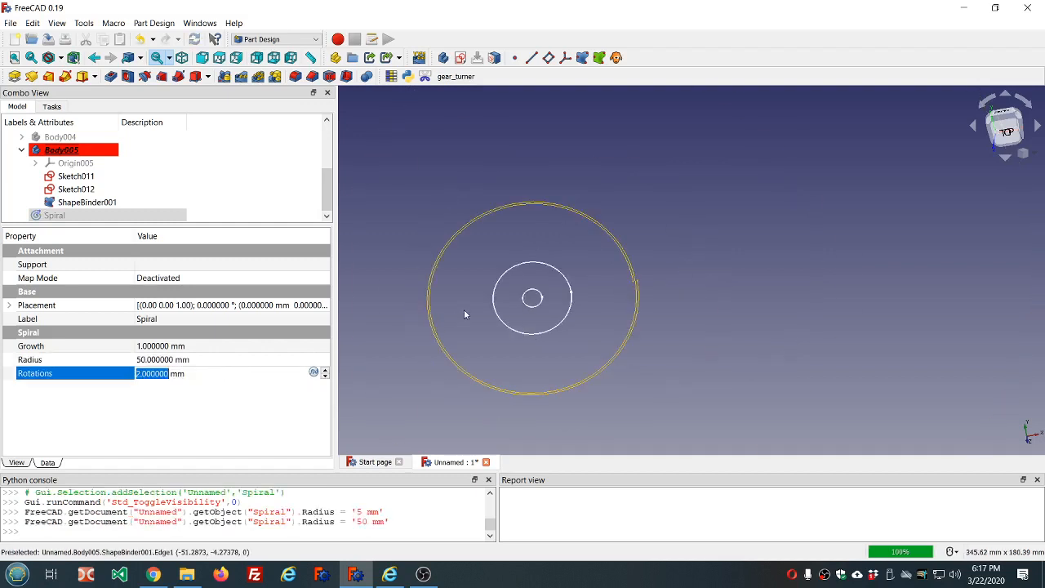
- Set the spiral's radius to 10 mm and its growth to 10 mm
click(238, 359)
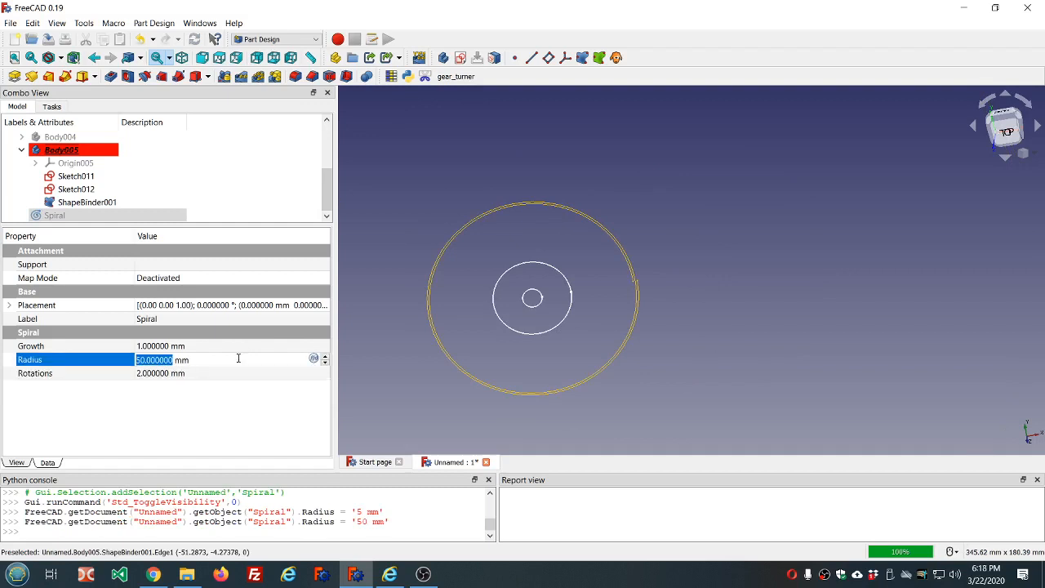
text(10)
click(237, 346)
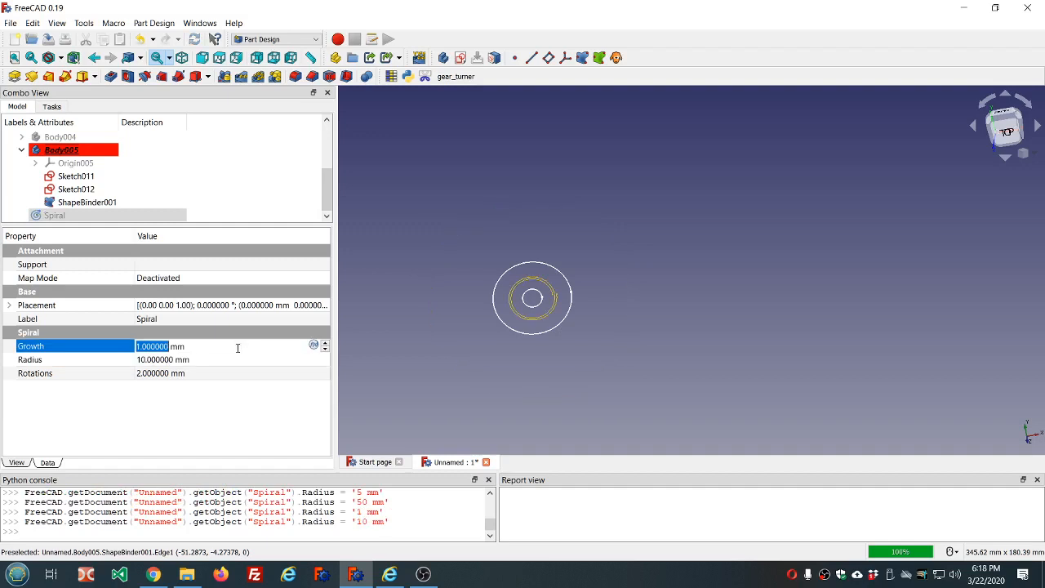
text(10)
click(232, 359)
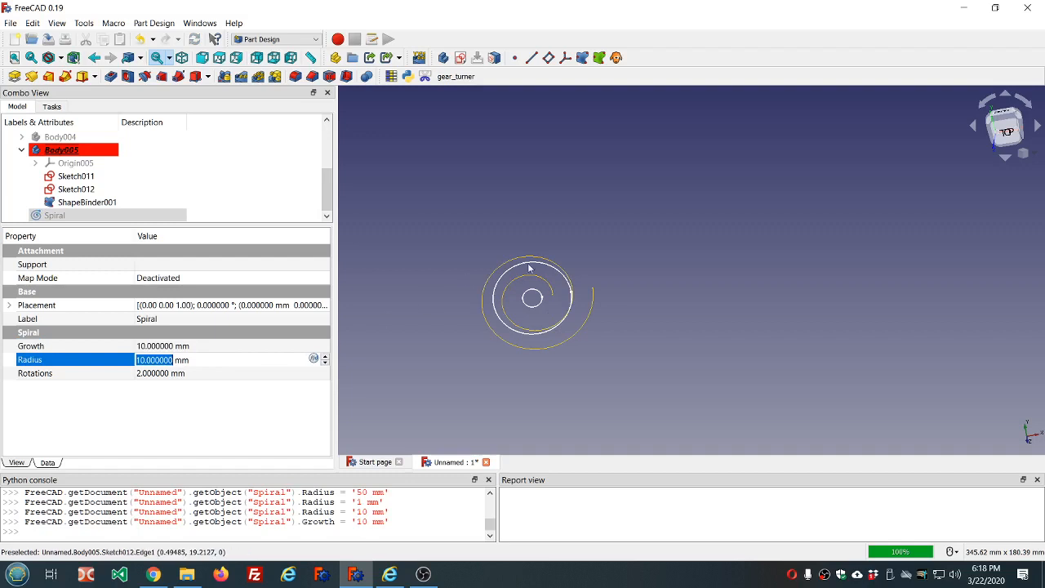
- Increase the spiral's growth to 25 mm
mouse_move(530, 268)
middle_down()
mouse_move(532, 280)
mouse_move(522, 254)
middle_up()
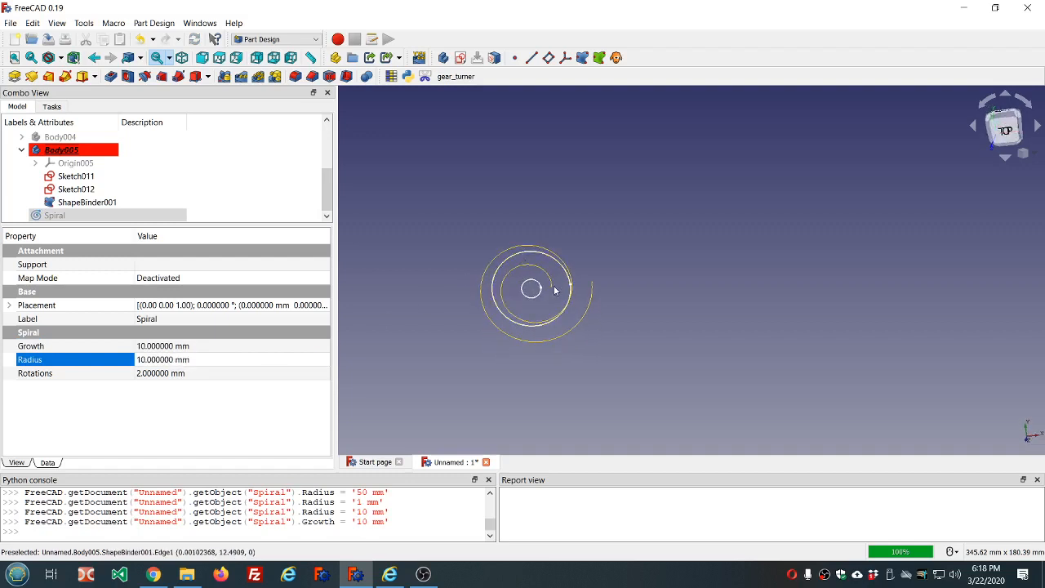
click(211, 360)
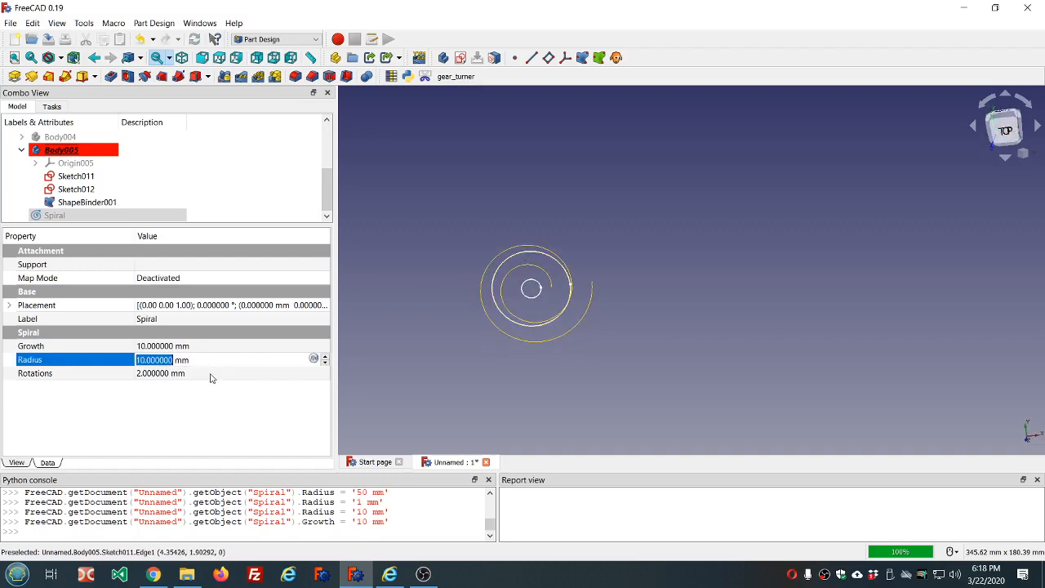
click(219, 350)
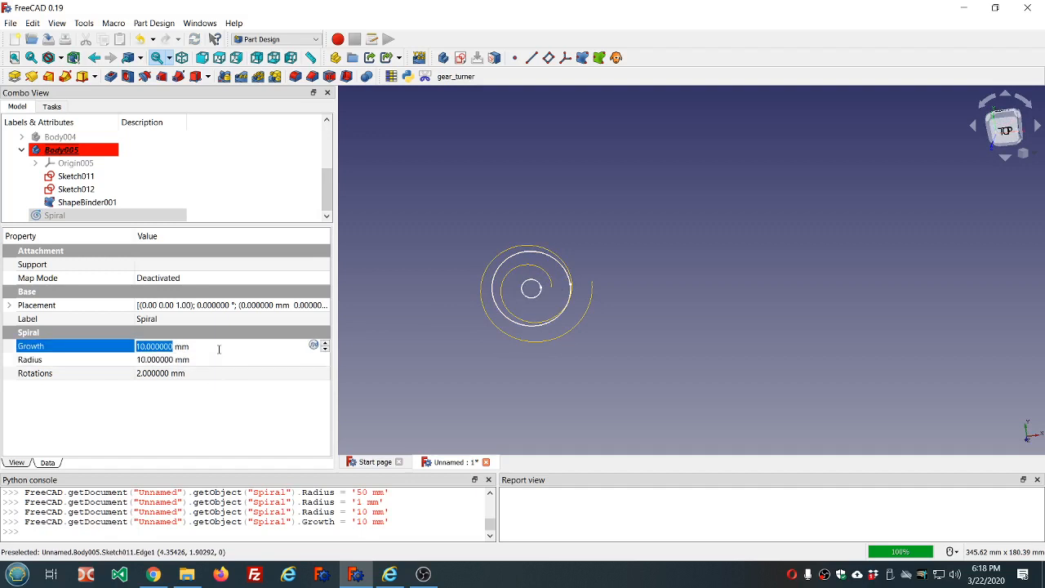
text(25)
click(224, 375)
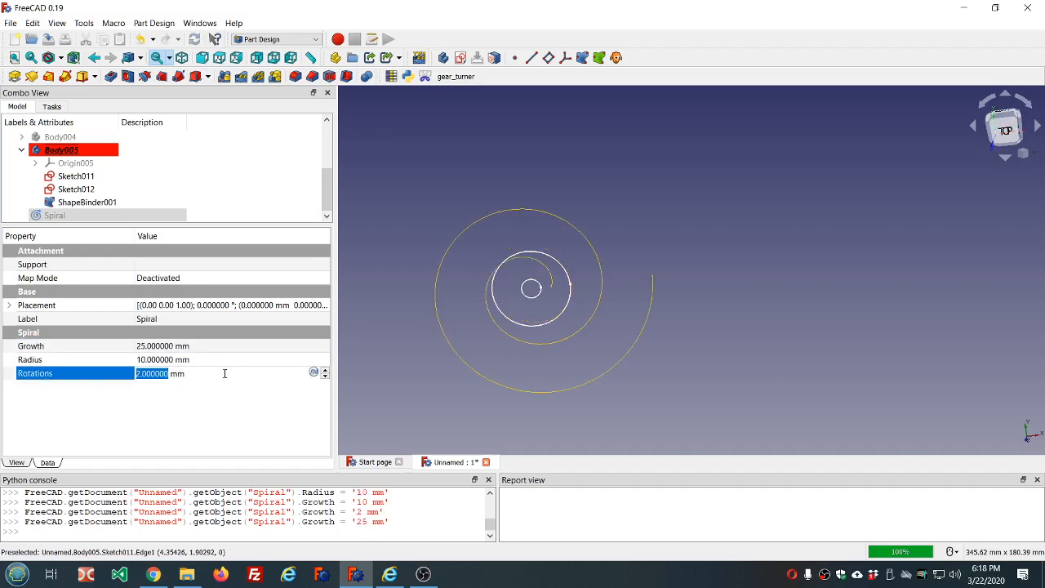
middle_drag(531, 279, 532, 252)
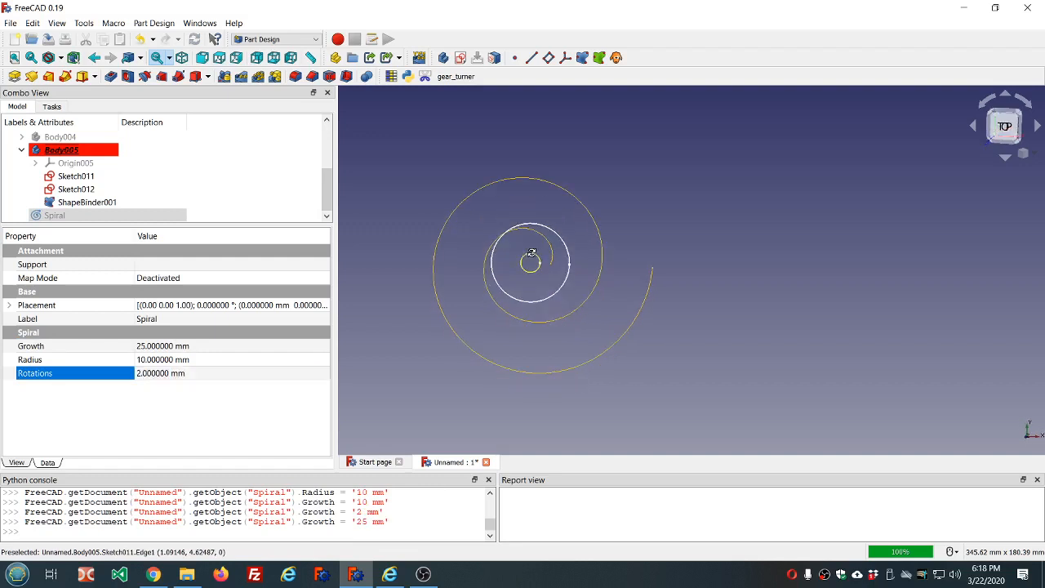
- Attach the small circle sketch, Sketch011, to the shape binder's spiral edge using the Frenet NB mode
click(86, 178)
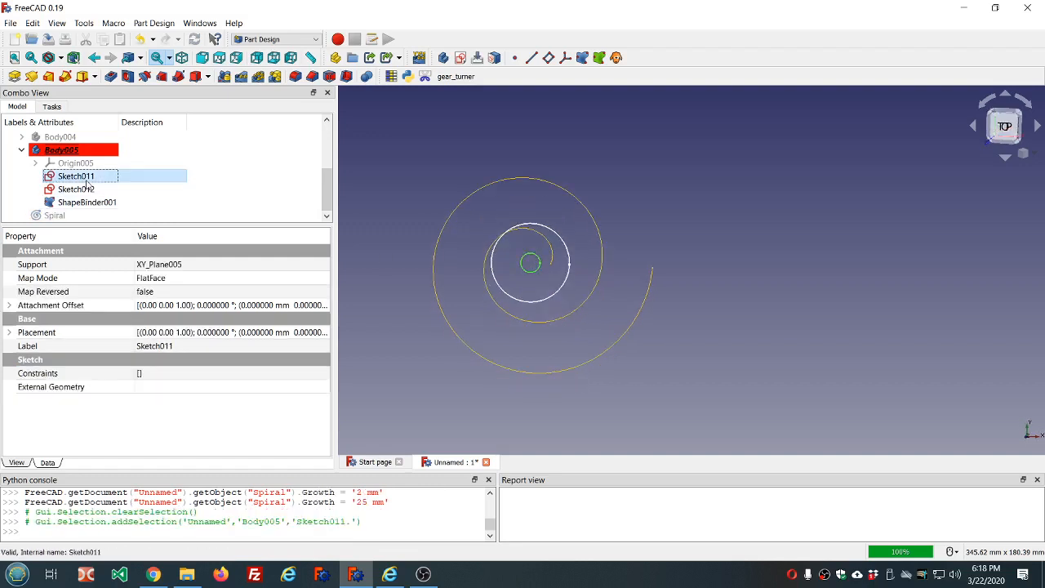
click(182, 279)
click(321, 279)
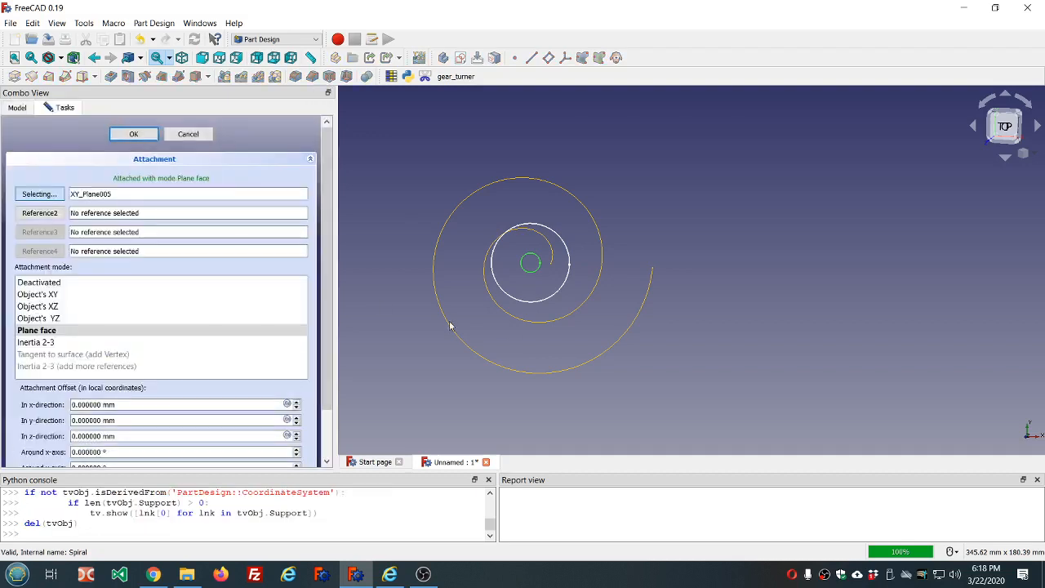
click(526, 374)
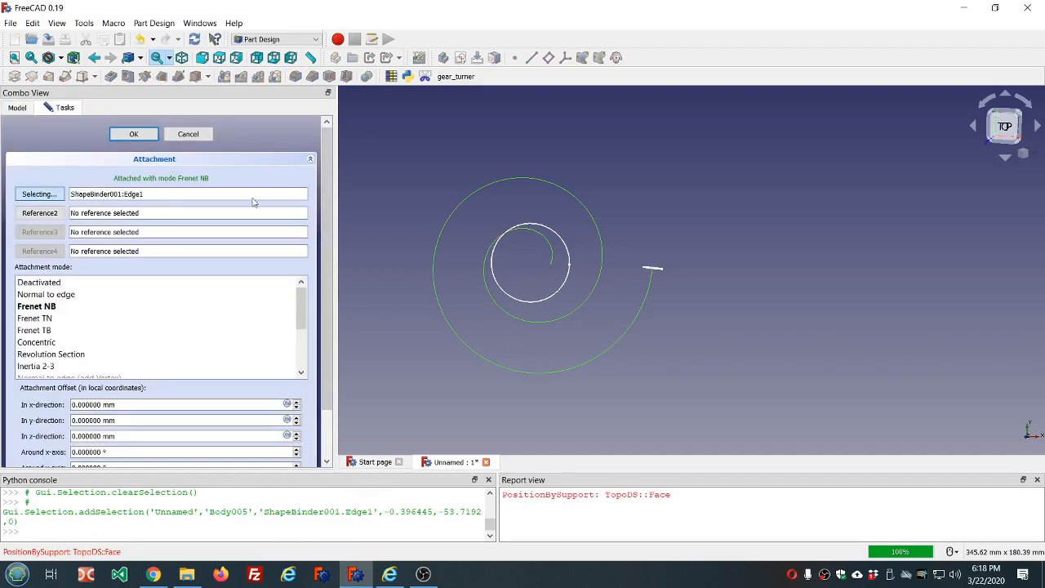
click(134, 134)
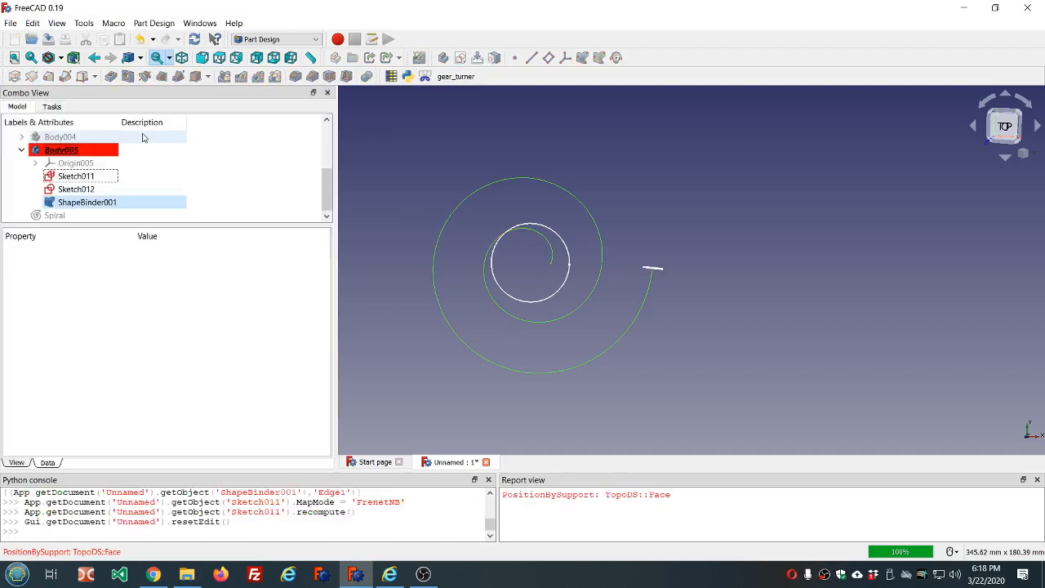
- Attach the large circle sketch, Sketch012, to the shape binder's spiral edge using the Frenet NB mode
click(79, 188)
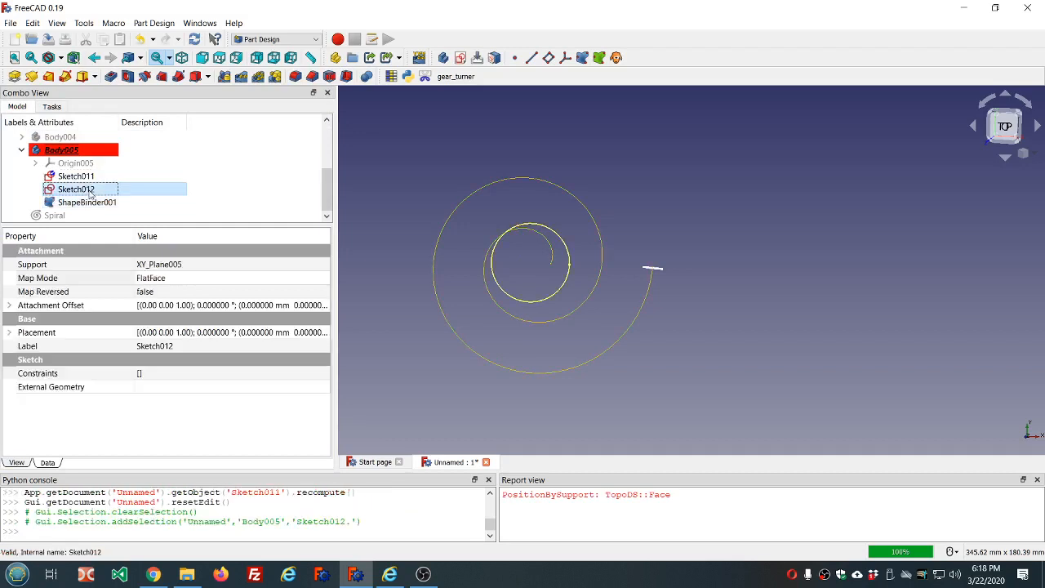
click(219, 281)
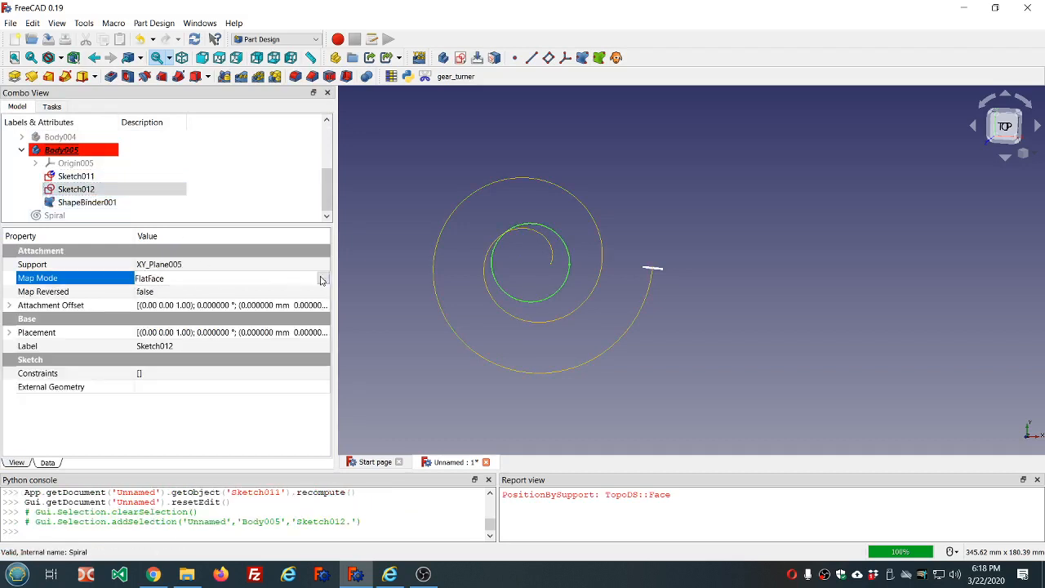
click(323, 279)
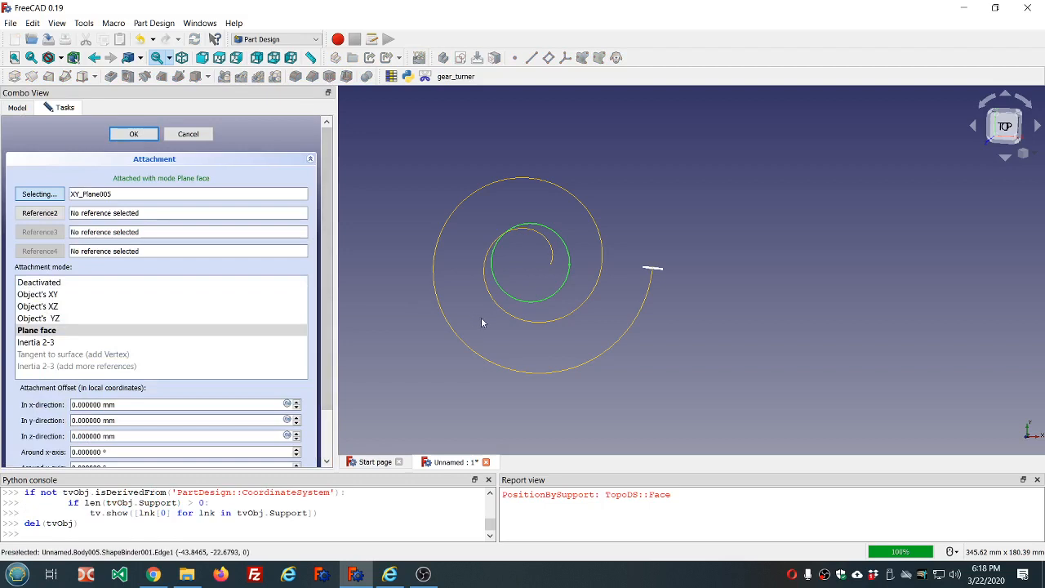
click(465, 344)
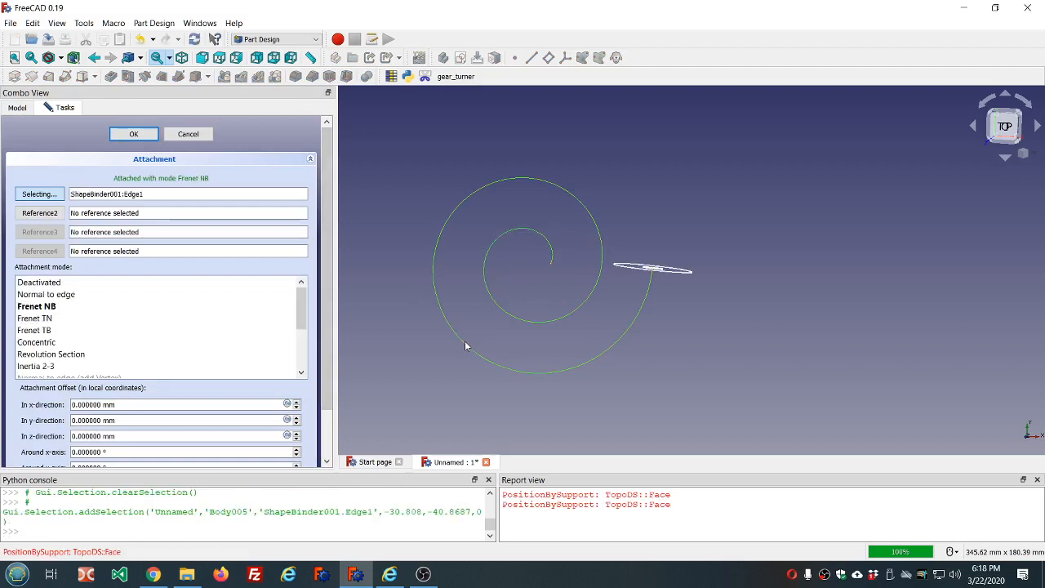
click(135, 135)
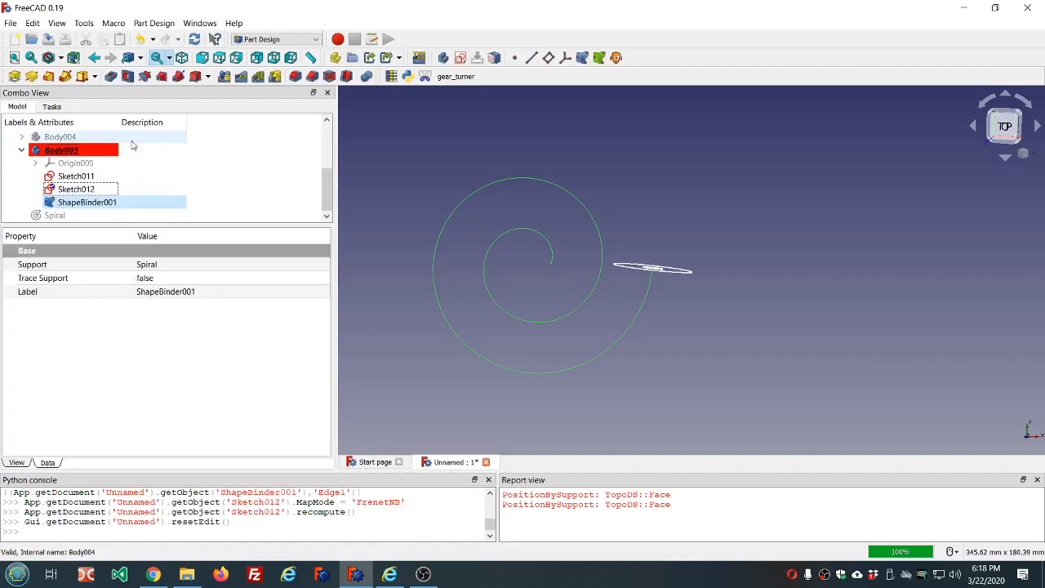
- Set Sketch012's map path parameter to 0.5 to place the large circle midway along the spiral
click(94, 191)
click(194, 306)
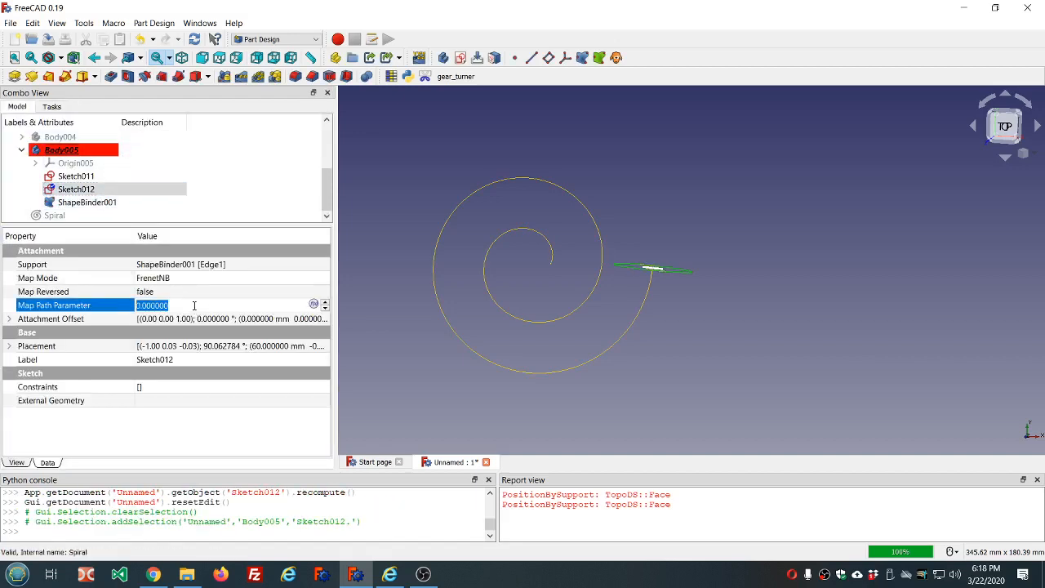
text(.5)
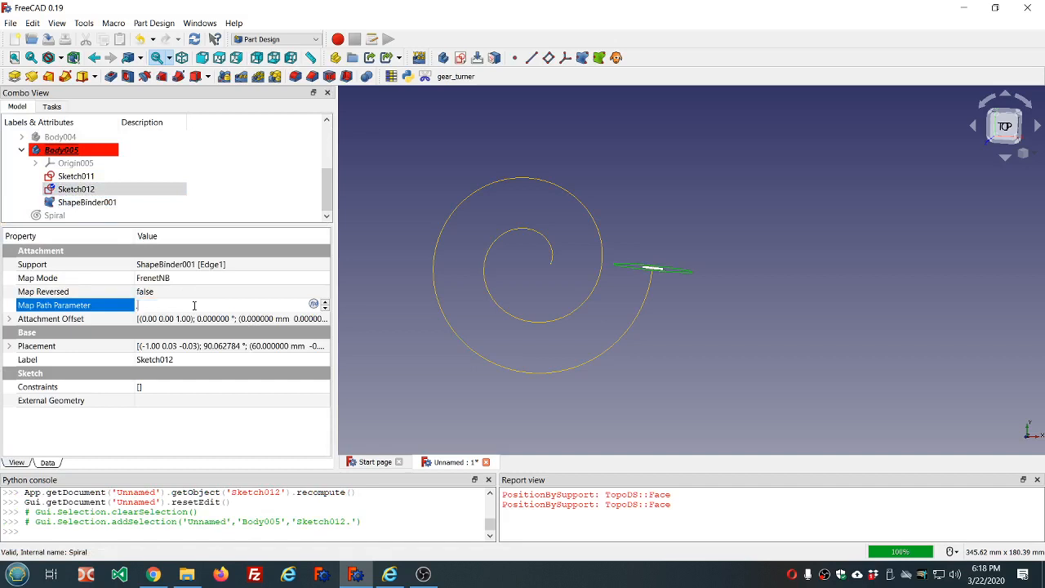
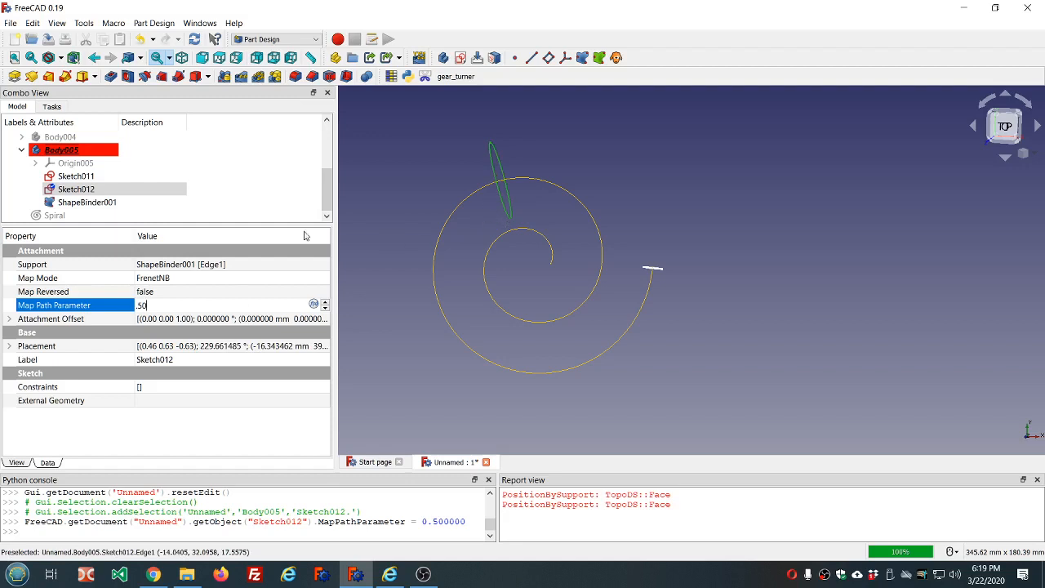
- Try Sketch012's map path parameter at 0 and 0.2, and settle on 0.25
key(BackSpace)
key(BackSpace)
key(BackSpace)
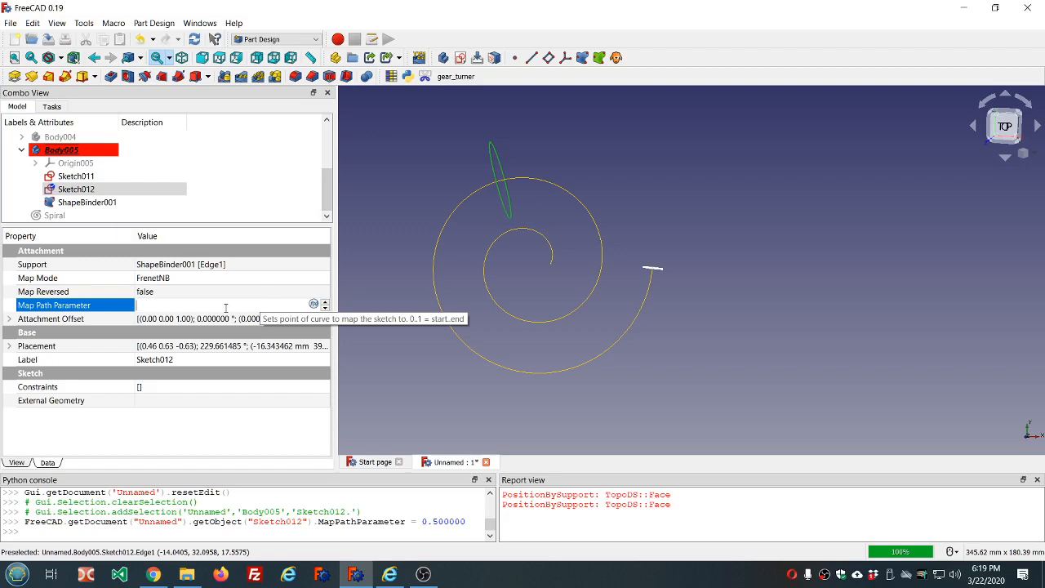
text(0)
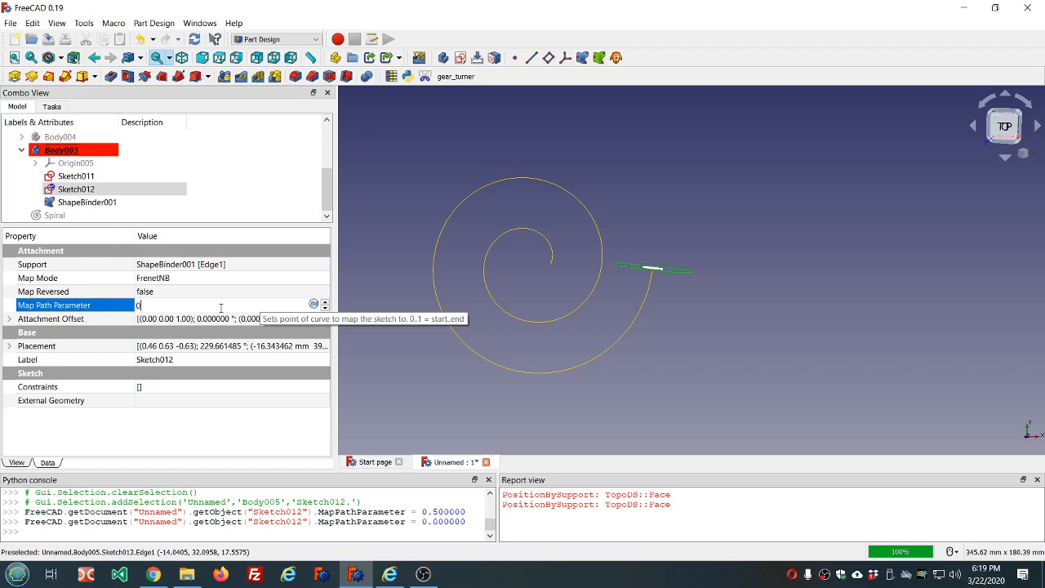
text(.2)
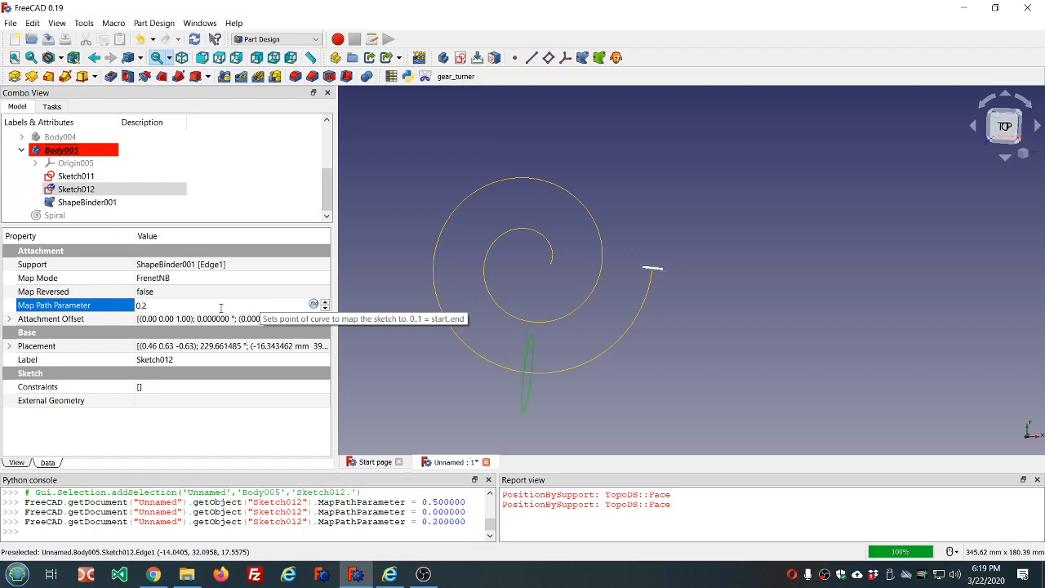
text(50000)
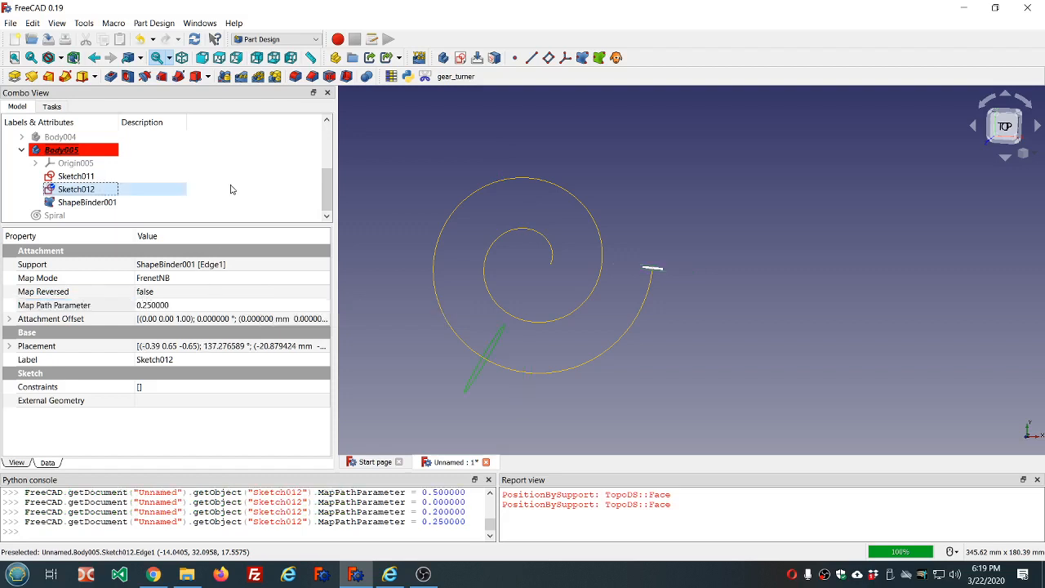
- Set Sketch011's map path parameter to 1 to move the small circle to the spiral's inner end
click(105, 177)
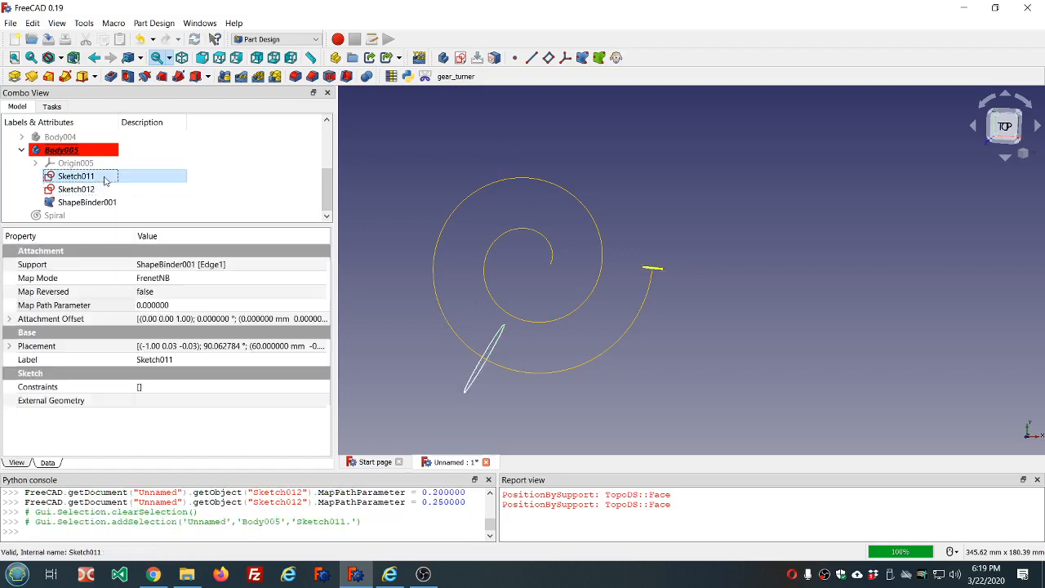
click(197, 305)
text(1)
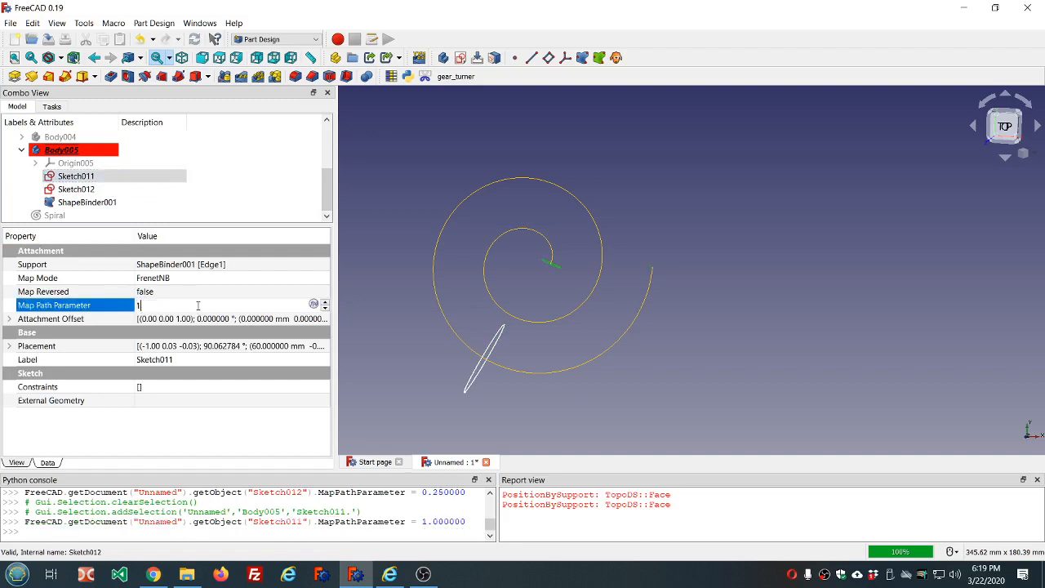
click(297, 150)
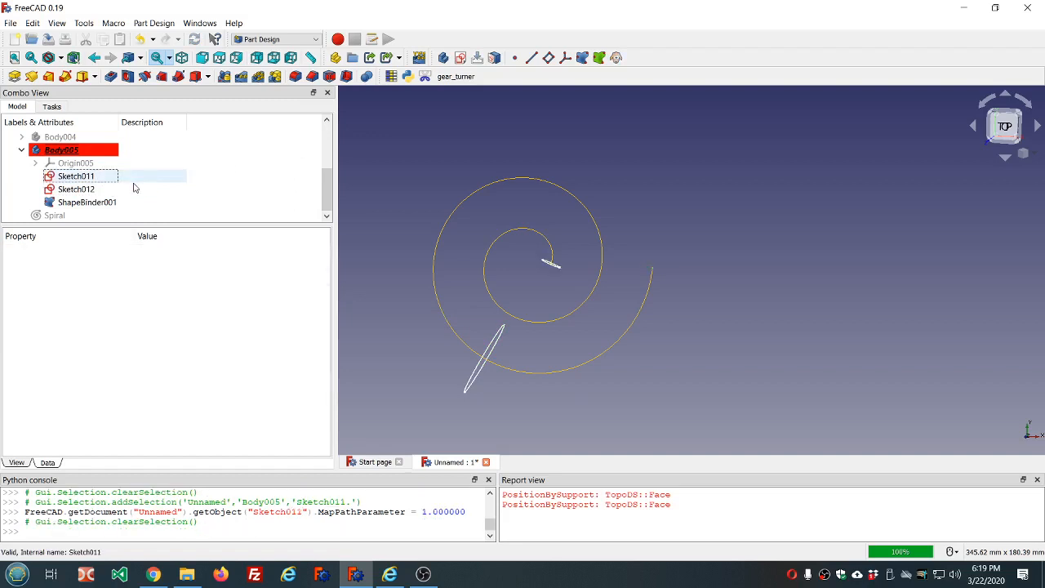
- Start an additive pipe with Sketch011 as the profile and the spiral in ShapeBinder001 as the sweep path
click(100, 176)
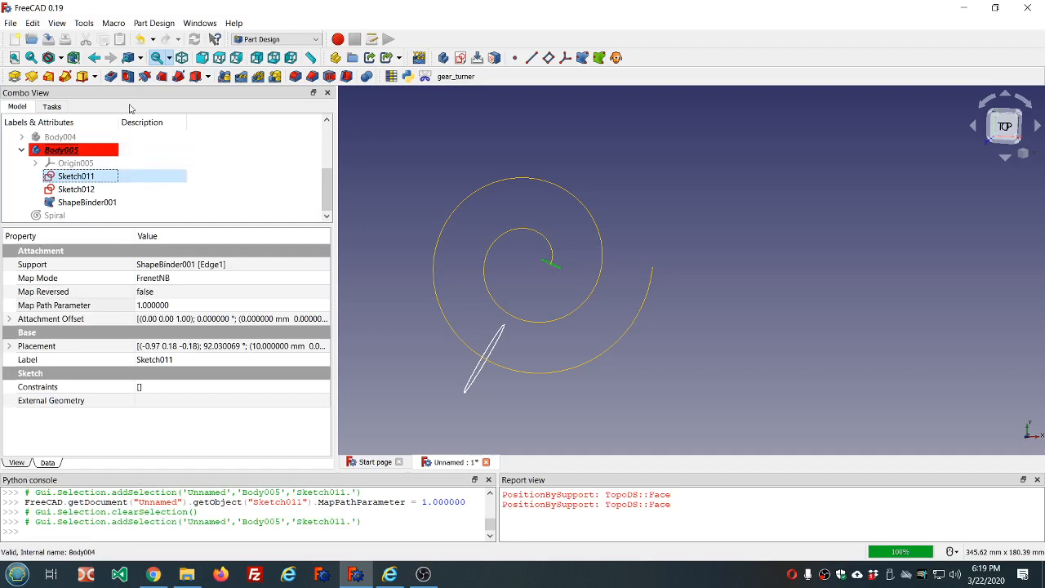
click(67, 76)
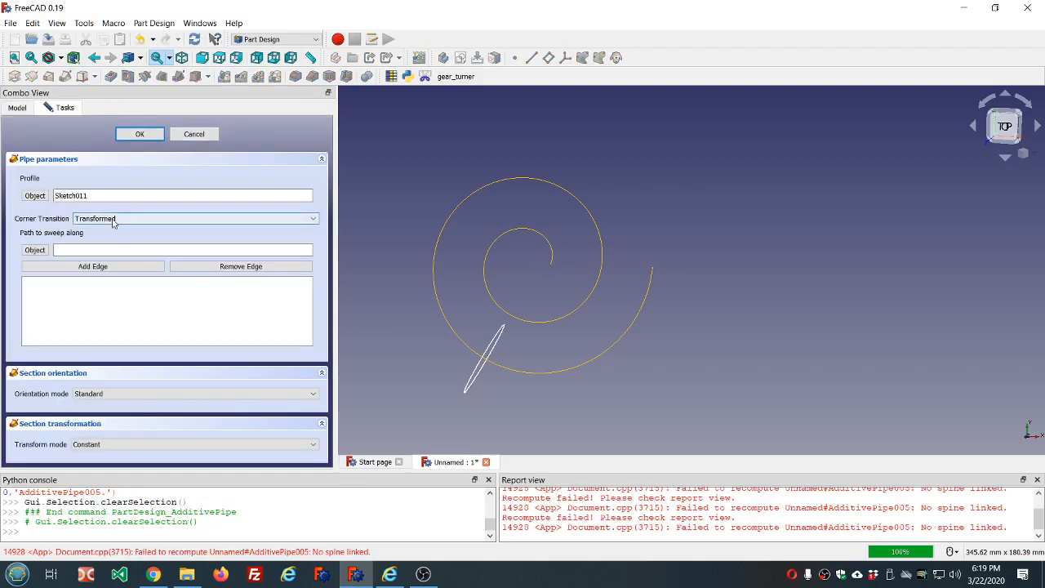
click(28, 252)
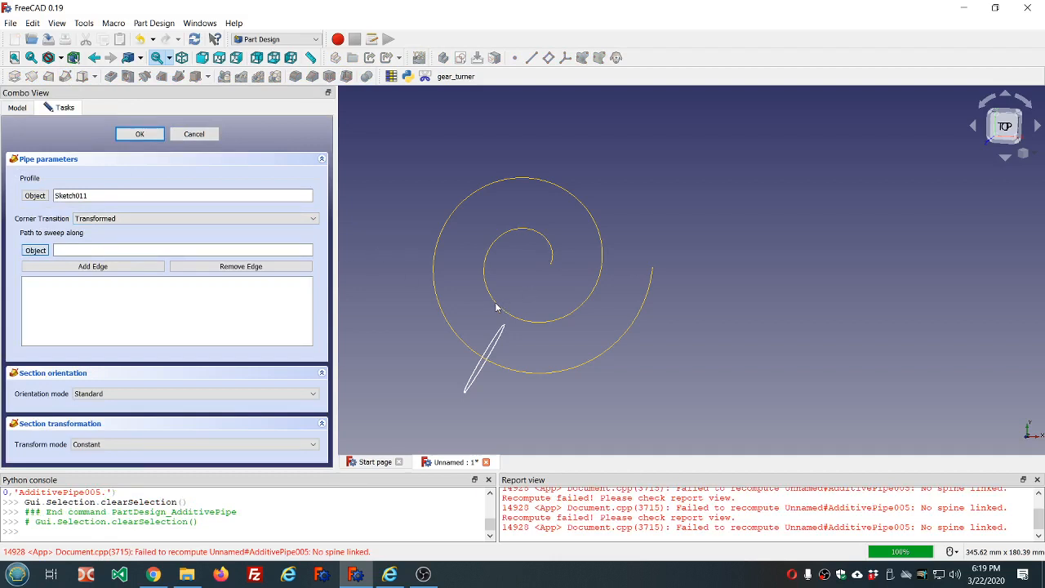
click(496, 307)
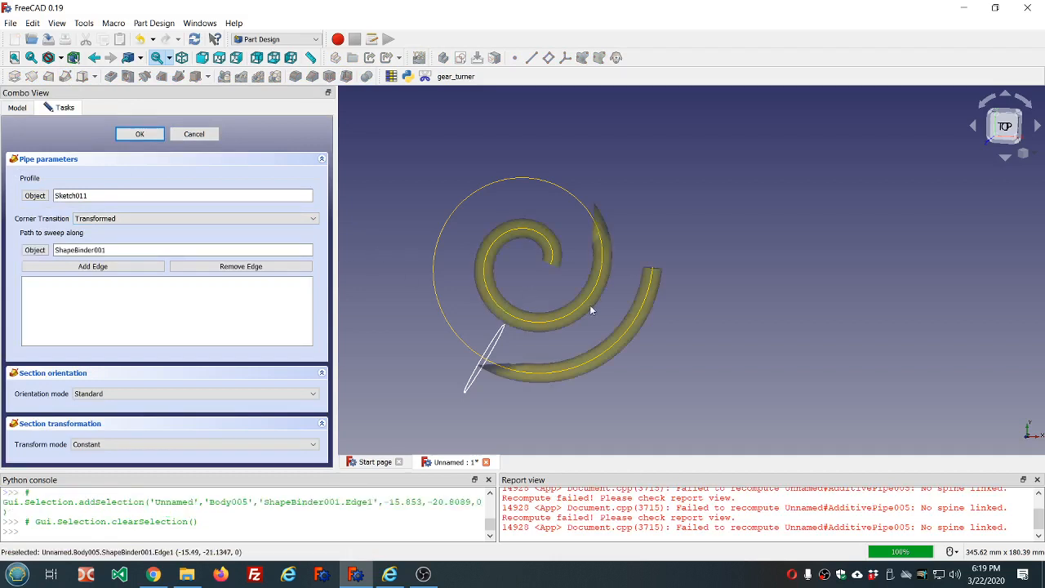
- Set the pipe's section orientation mode to Frenet
middle_drag(596, 315, 666, 274)
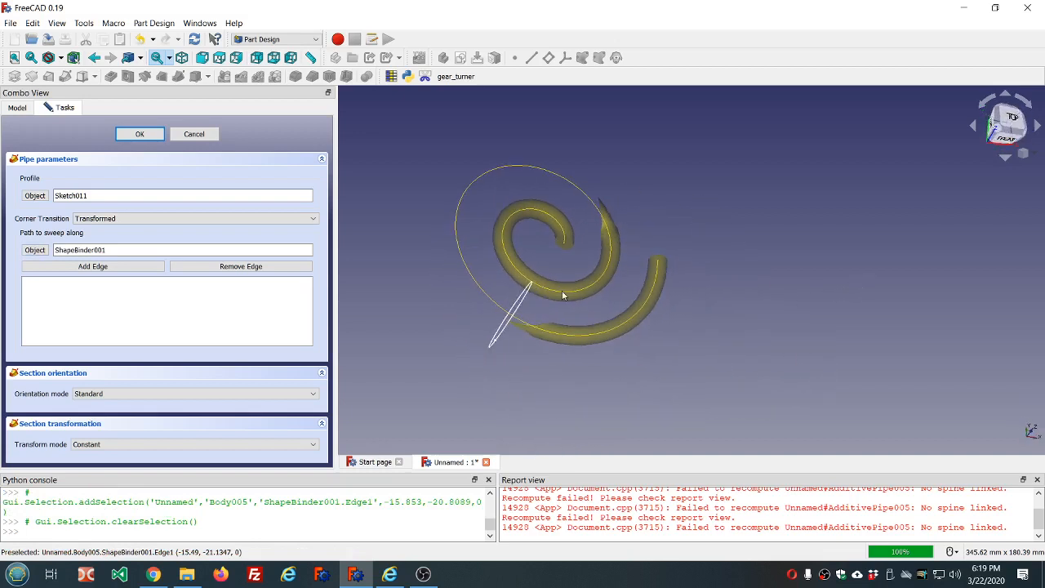
click(314, 394)
click(271, 422)
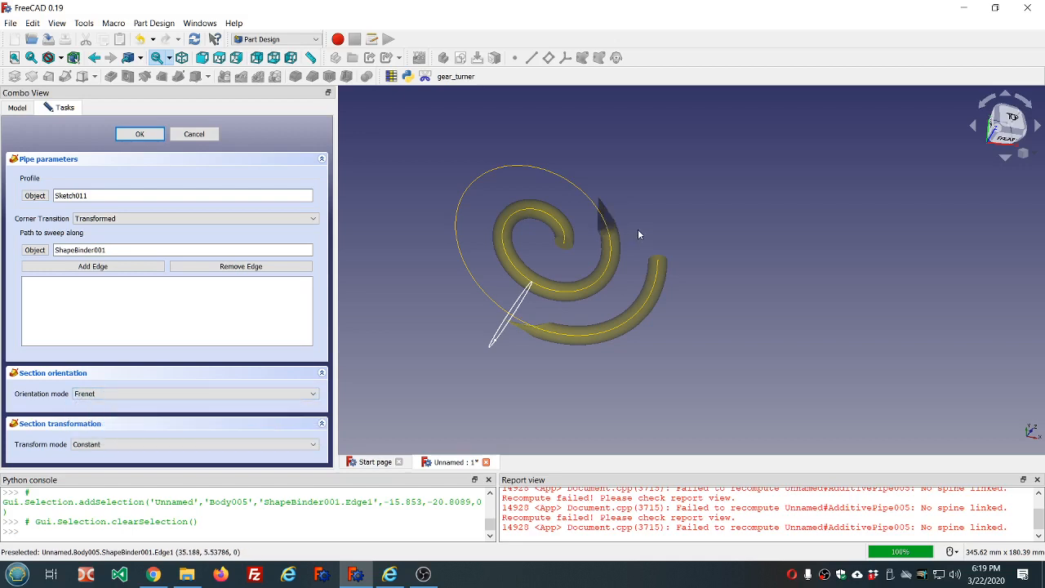
- Set the pipe's transform mode to Multisection, add the large circle Sketch012 as a section, and accept the pipe
middle_drag(638, 228, 598, 210)
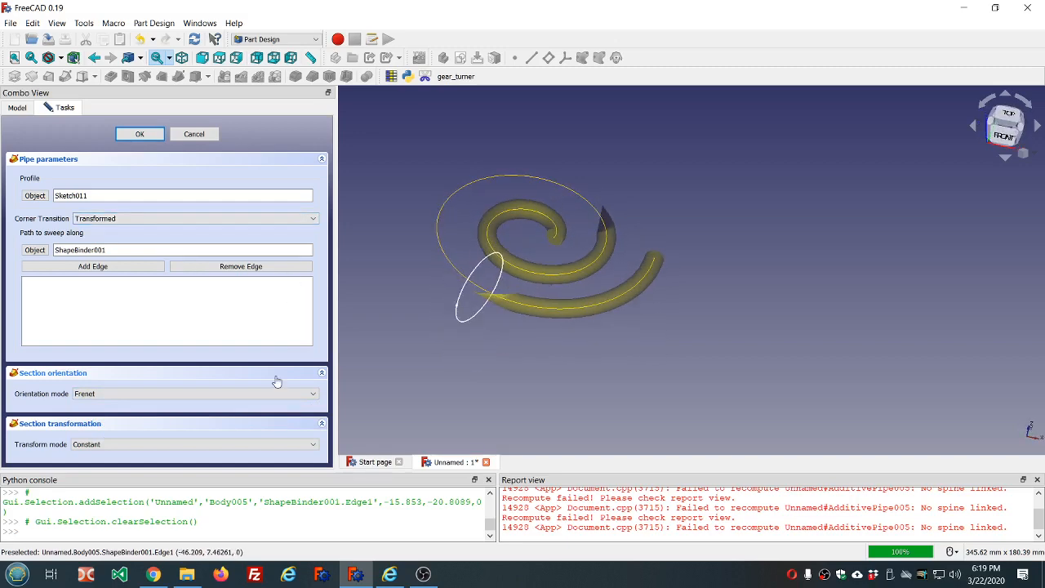
click(314, 445)
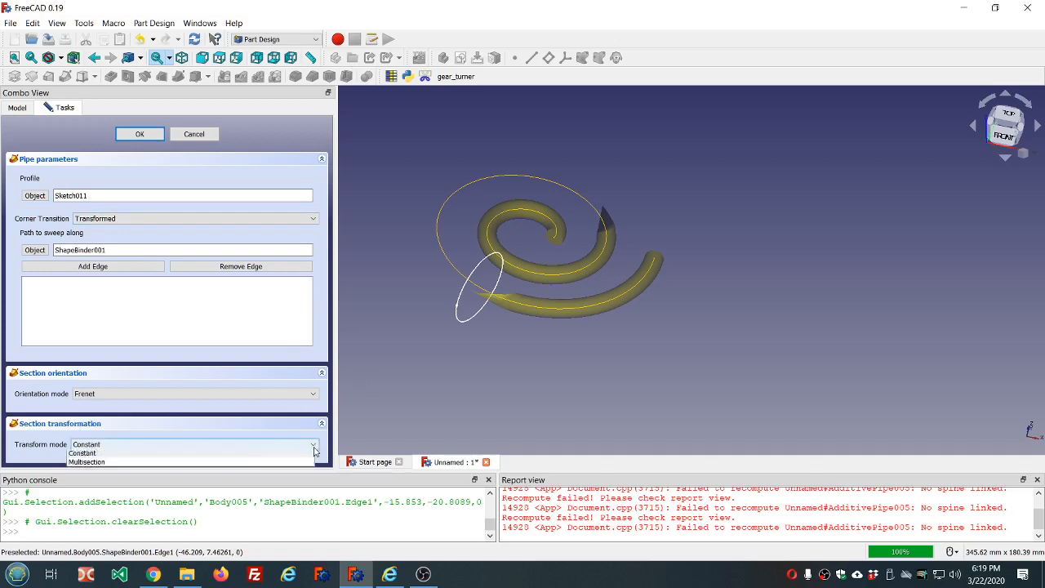
click(87, 461)
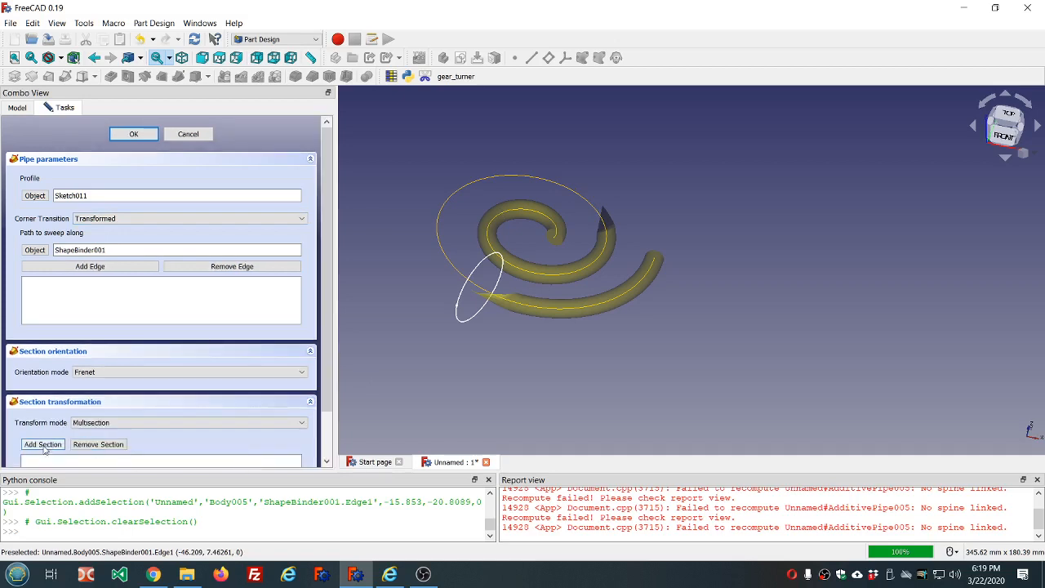
click(43, 445)
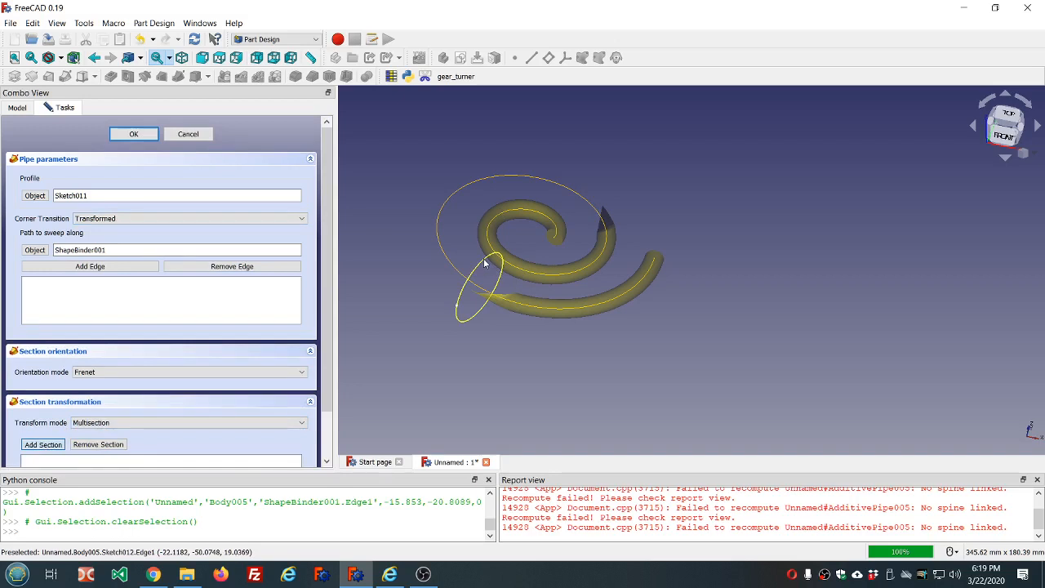
click(484, 262)
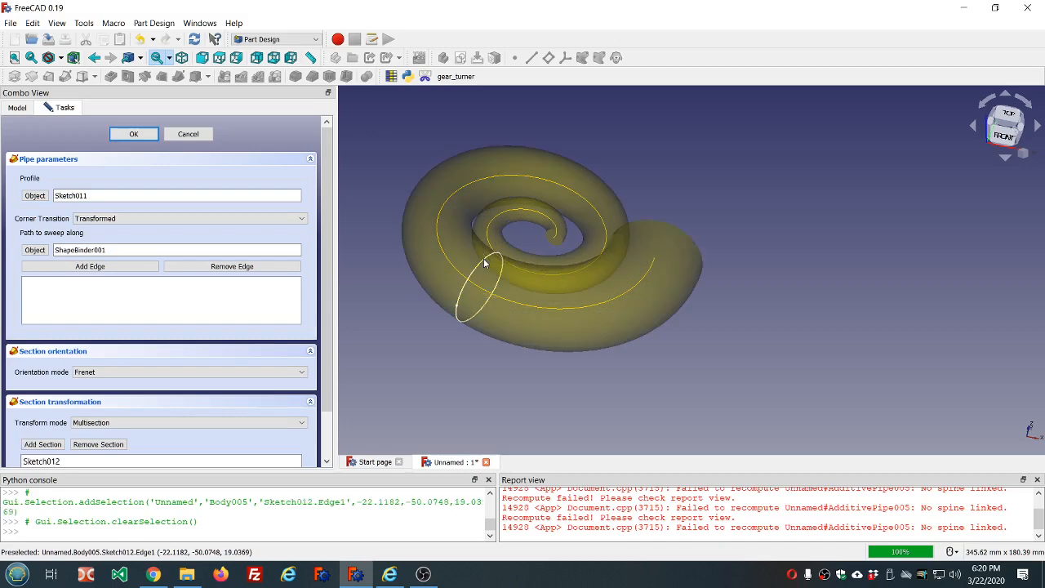
middle_drag(651, 179, 588, 233)
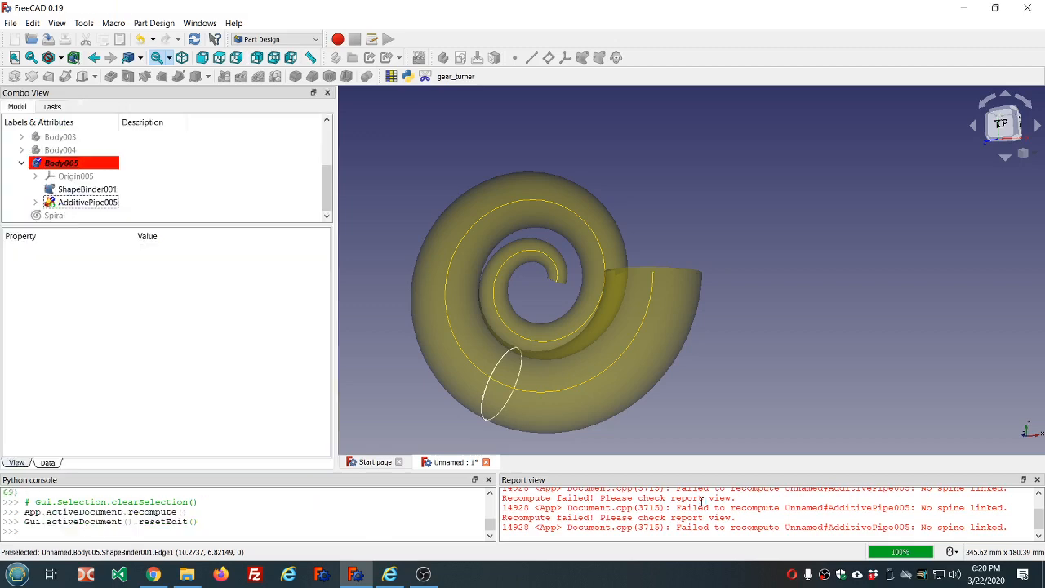
- Clear the messages from the report view and inspect the finished shell-shaped pipe from a slight tilt
right_click(699, 501)
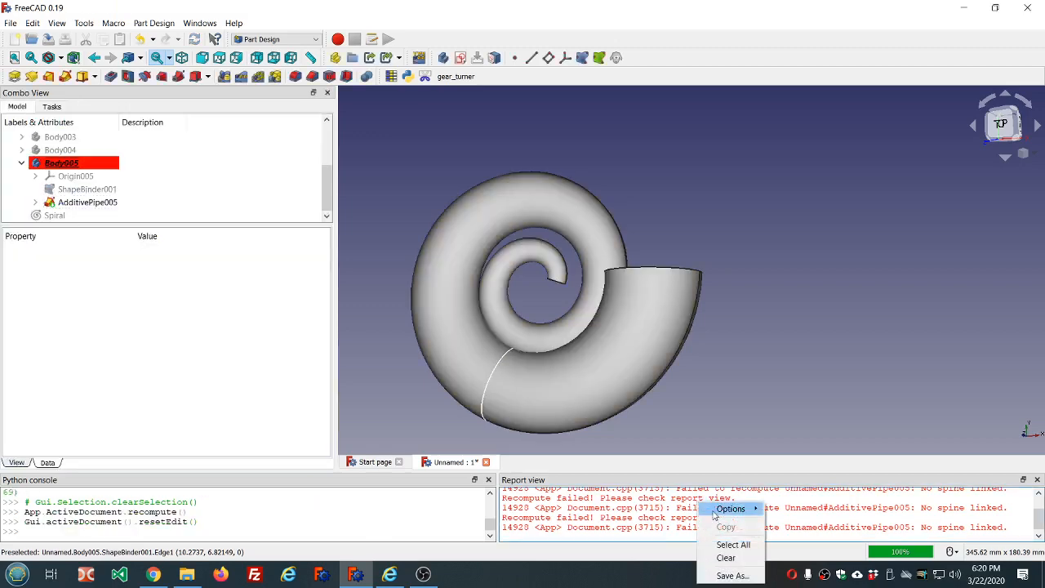
click(727, 557)
middle_drag(745, 146, 740, 170)
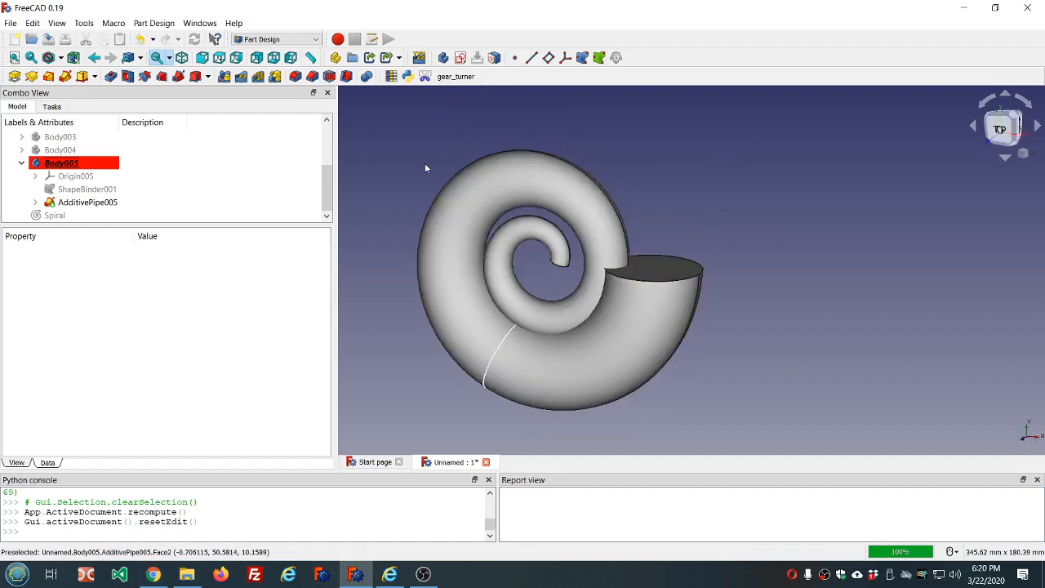
- Set the spiral's growth to 30 mm
click(45, 216)
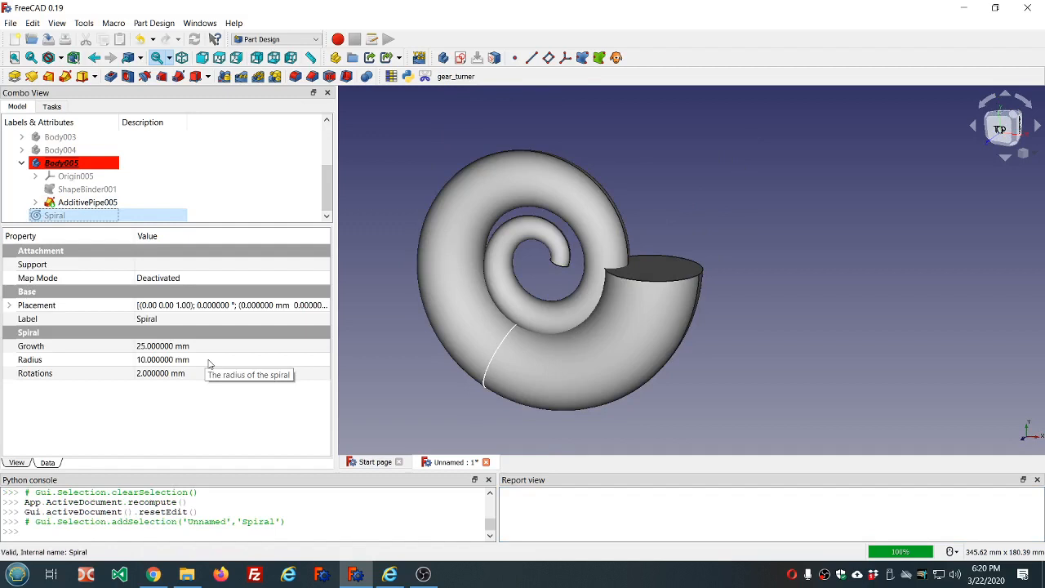
click(217, 345)
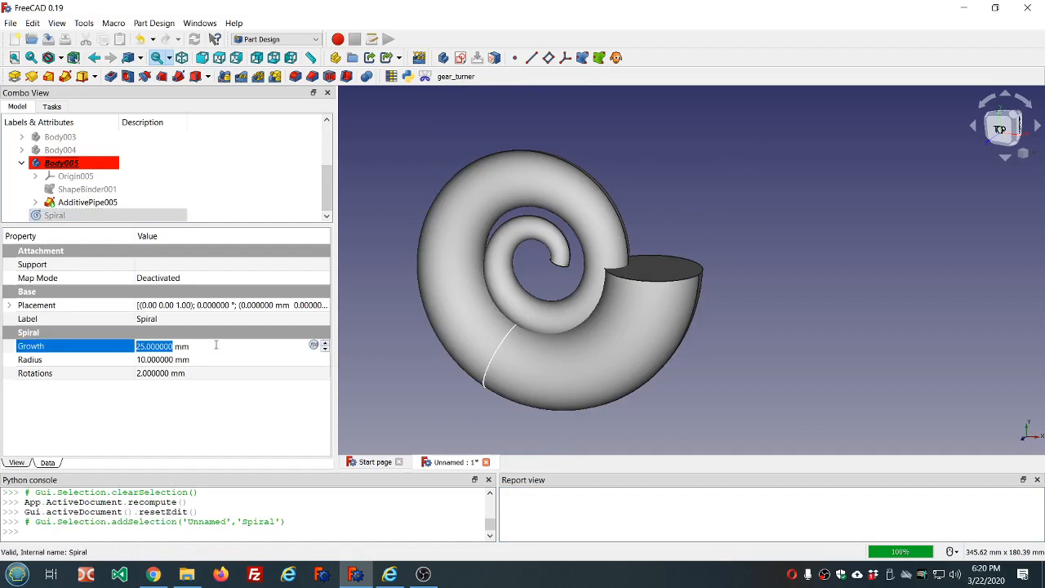
text(30)
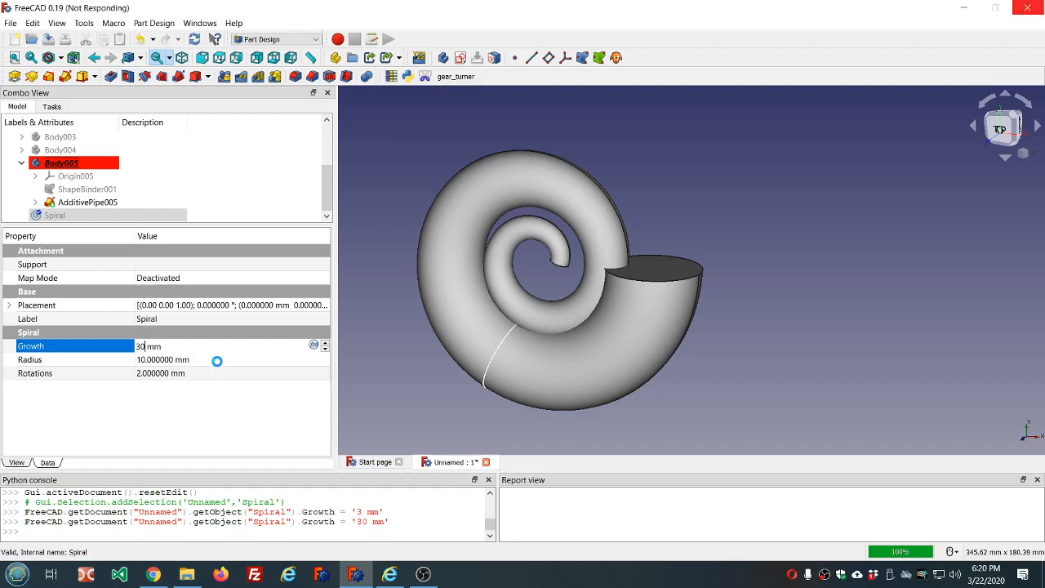
- Set the spiral's radius to 5 mm and recompute the model
click(217, 361)
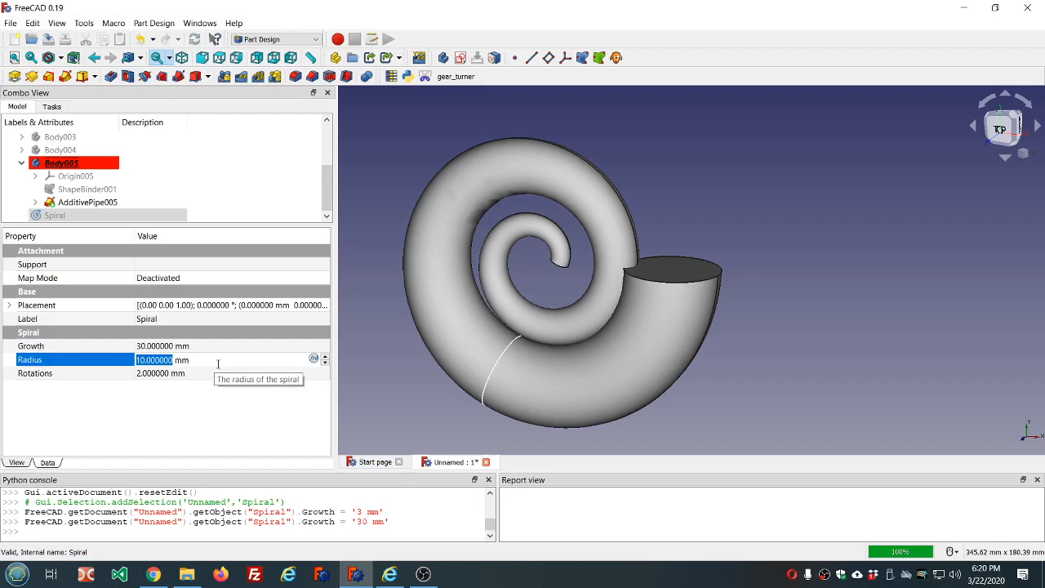
text(5)
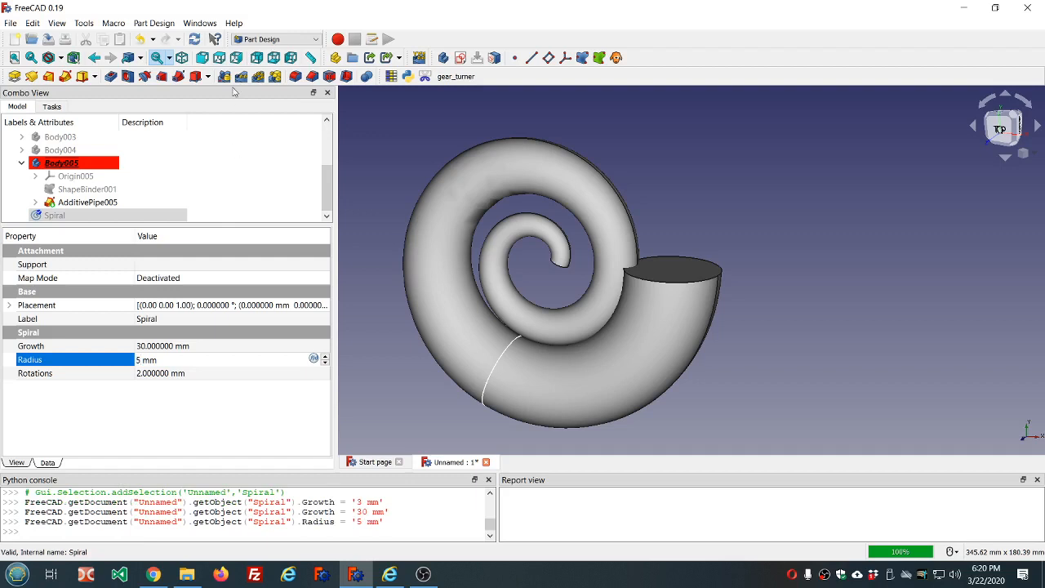
click(195, 39)
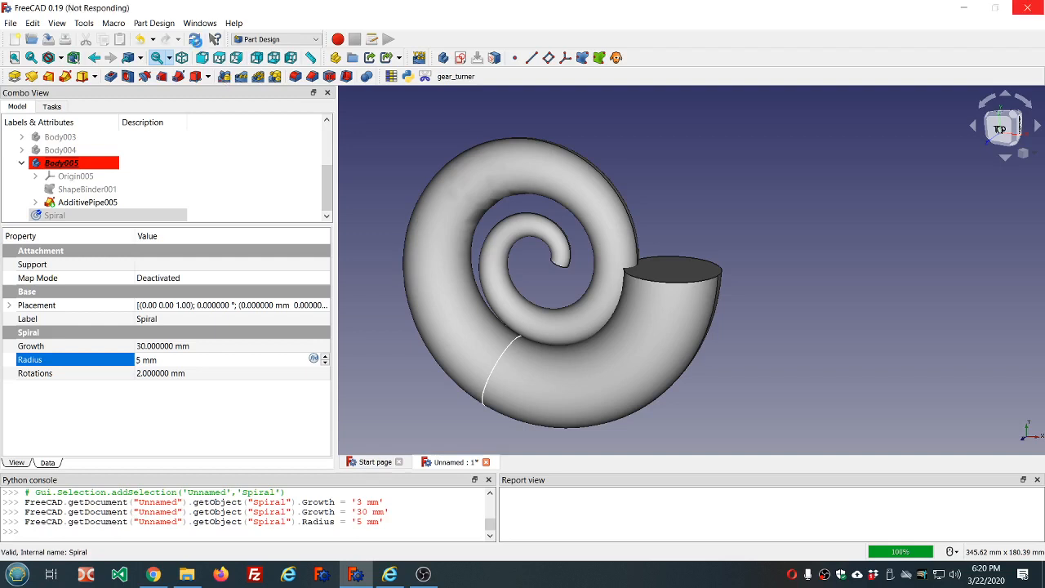
- Set the spiral's growth to 40 mm, recompute the model, and check the reshaped pipe from a tilted angle
click(73, 217)
click(231, 345)
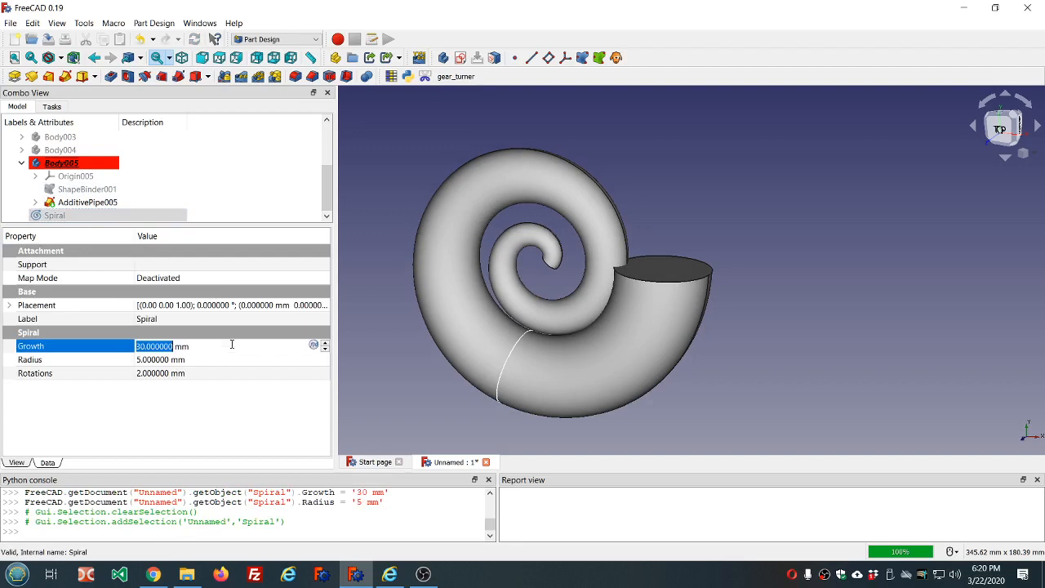
text(40)
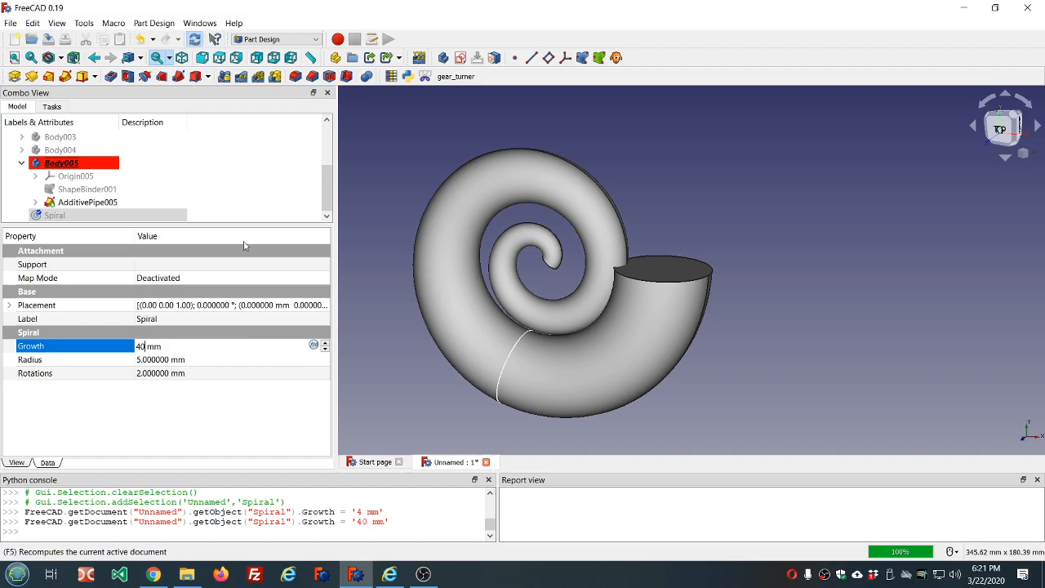
key(F5)
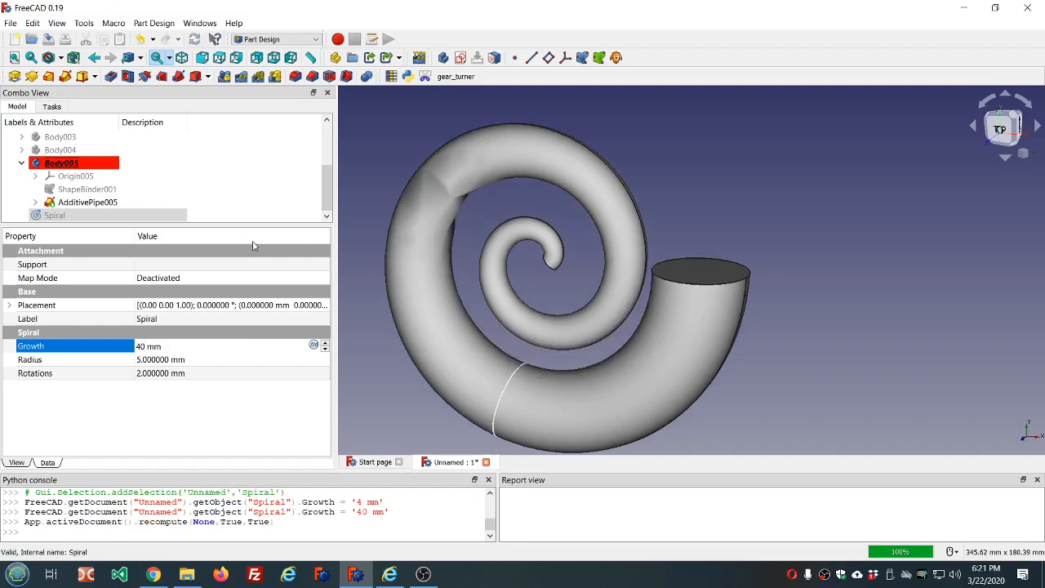
middle_drag(473, 224, 417, 201)
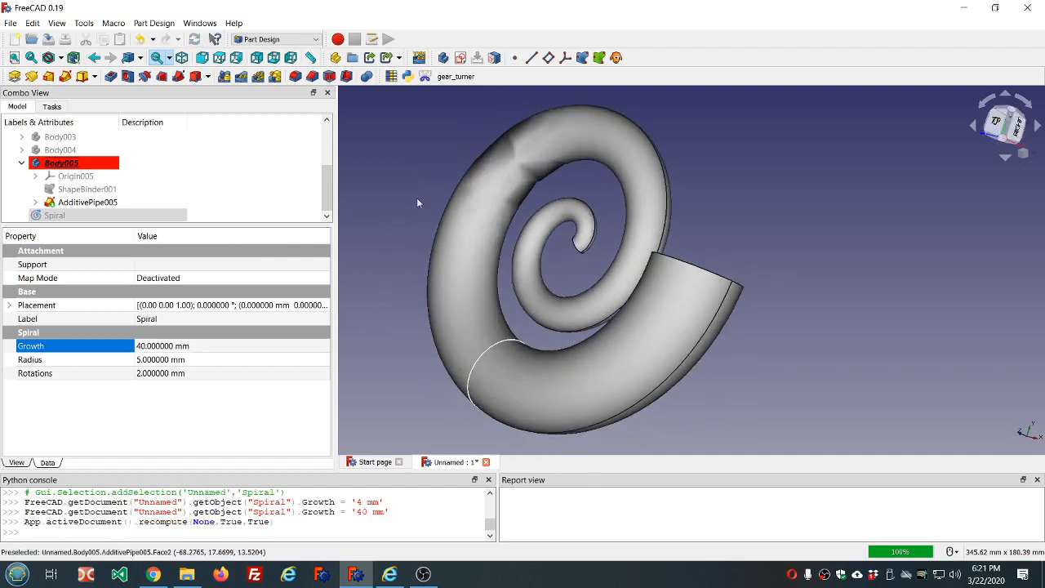
- Edit AdditivePipe005 to use the Standard orientation mode, accept it, and inspect the pipe's outer coil
click(91, 203)
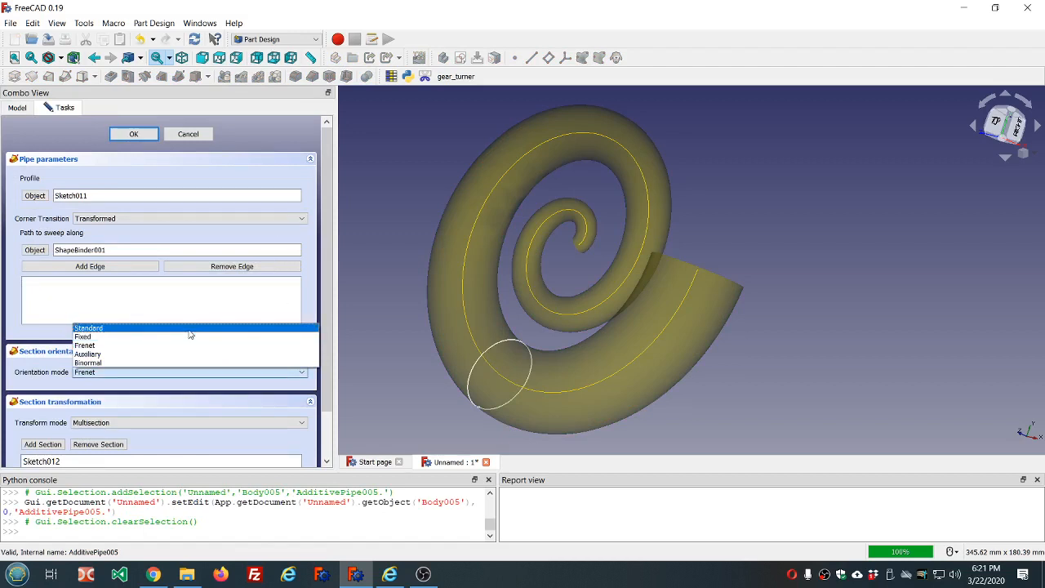
key(Escape)
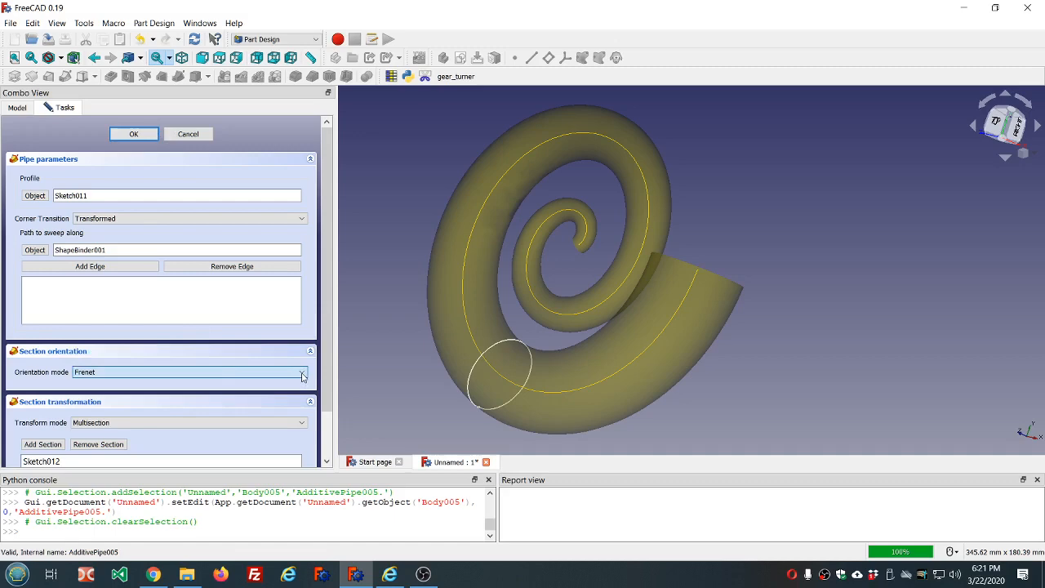
scroll(302, 375, up, 2)
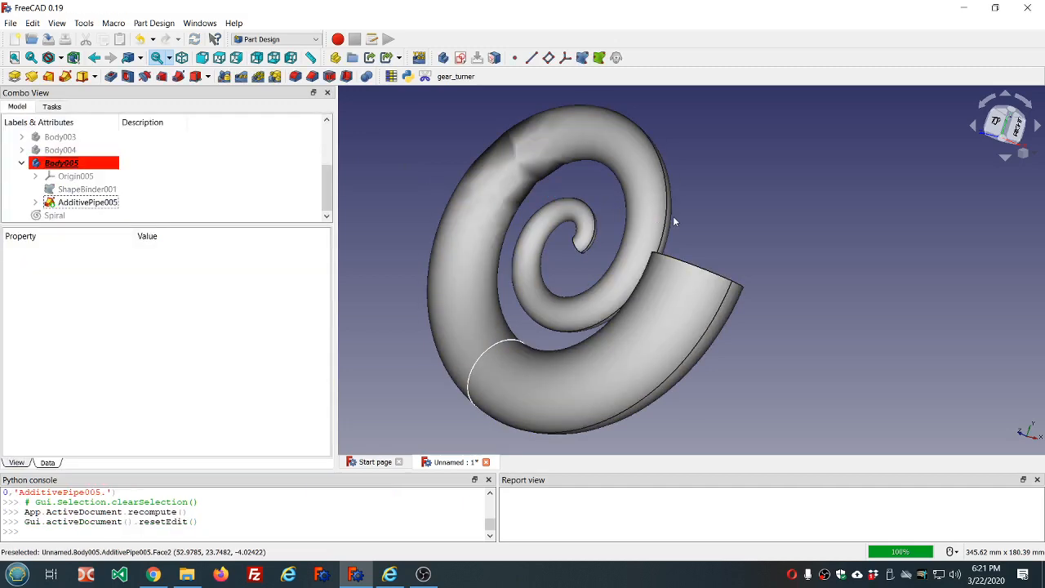
middle_drag(704, 222, 685, 233)
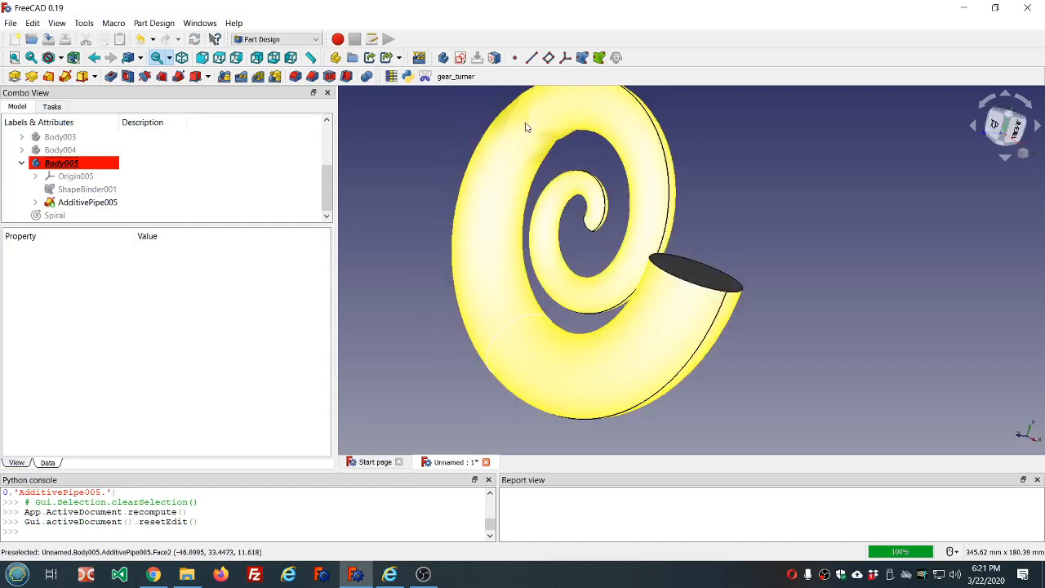
scroll(530, 131, up, 5)
scroll(533, 135, down, 5)
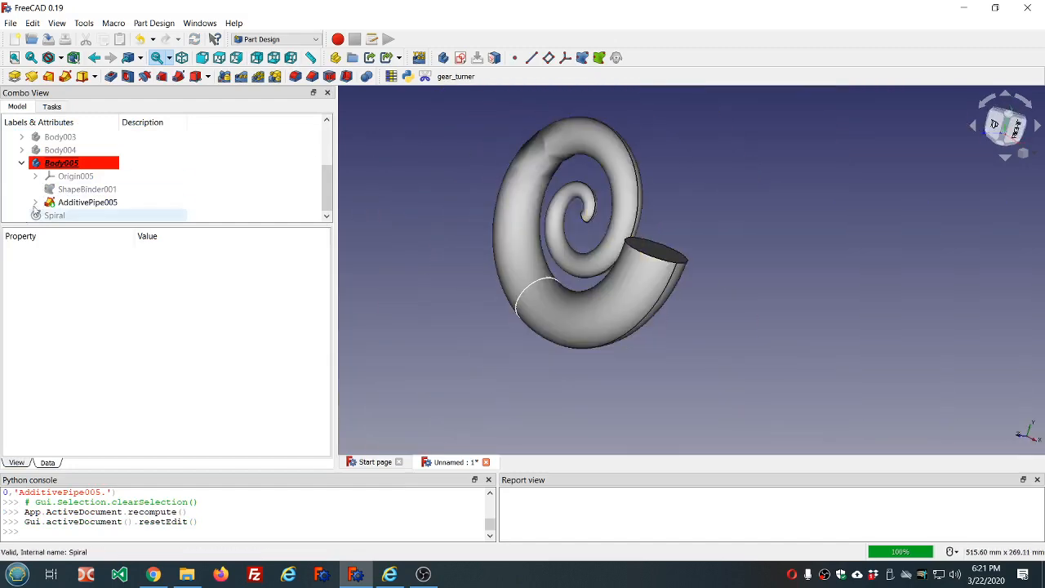
- Switch to the Part workbench and run a geometry check on Body005
click(70, 168)
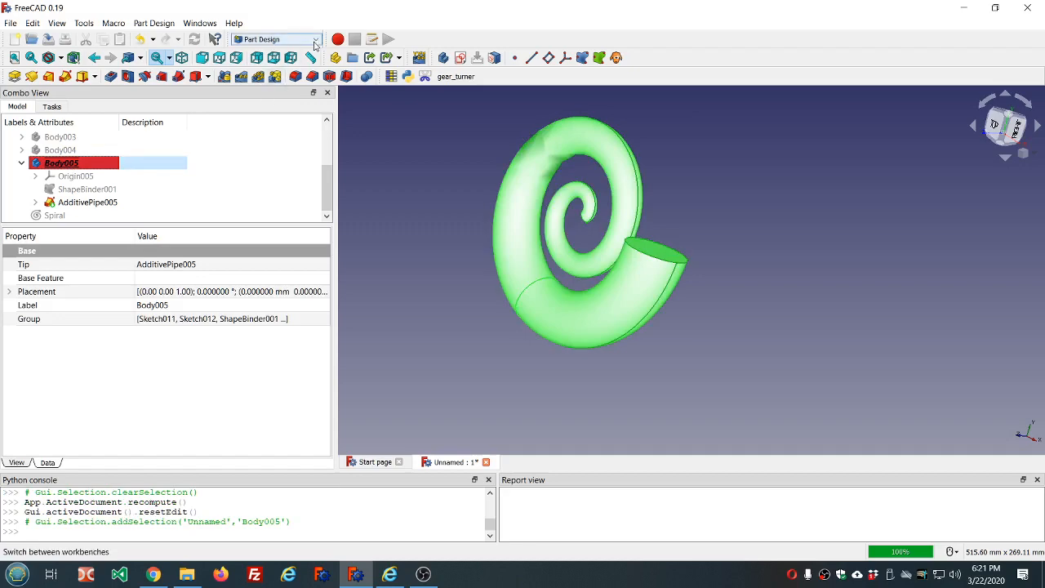
click(278, 39)
click(269, 110)
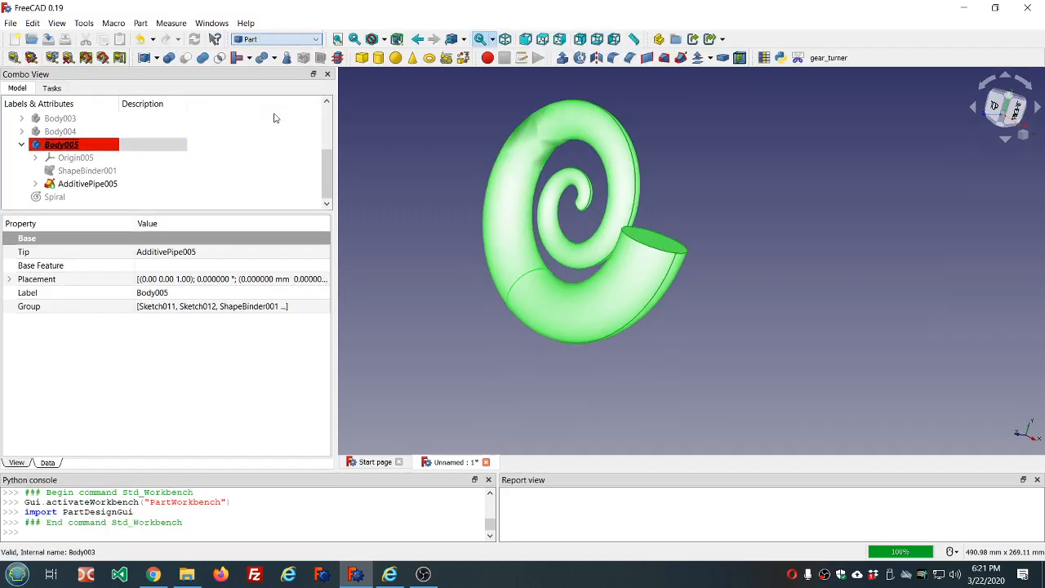
click(288, 63)
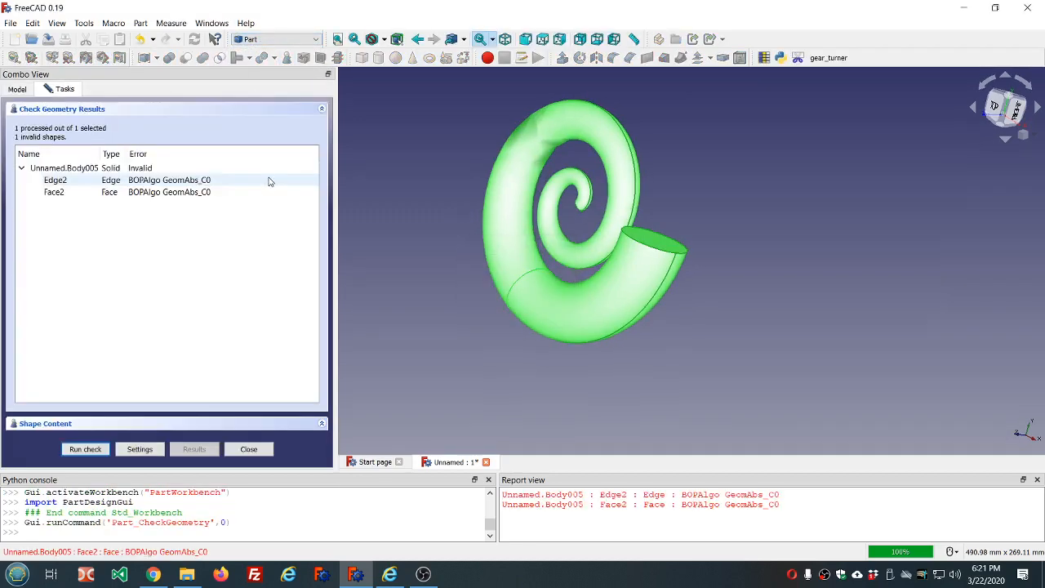
- Examine the flagged Edge2 and Face2 on the pipe from several angles, and close the geometry check
click(98, 179)
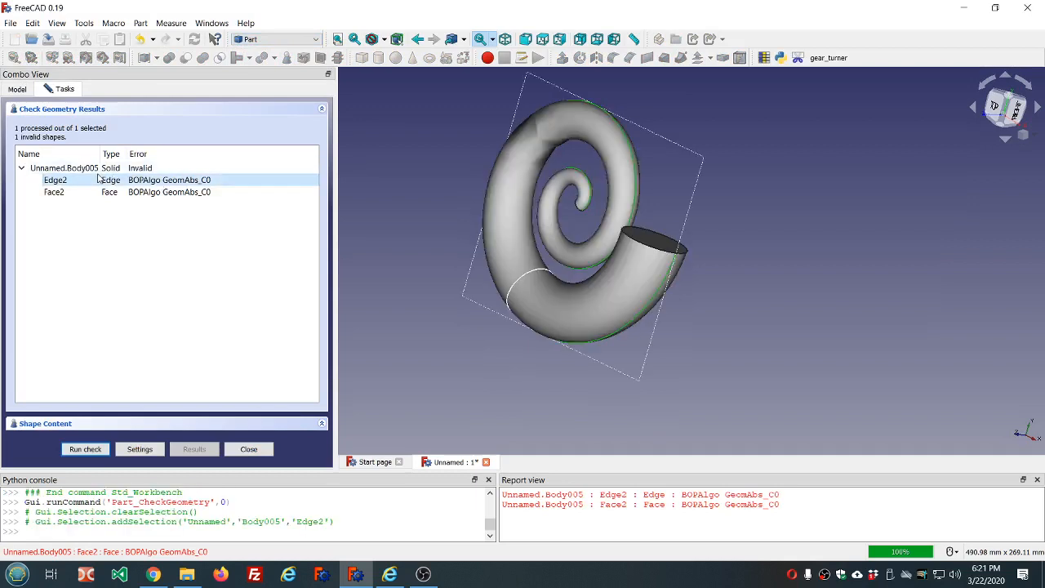
middle_drag(465, 89, 602, 194)
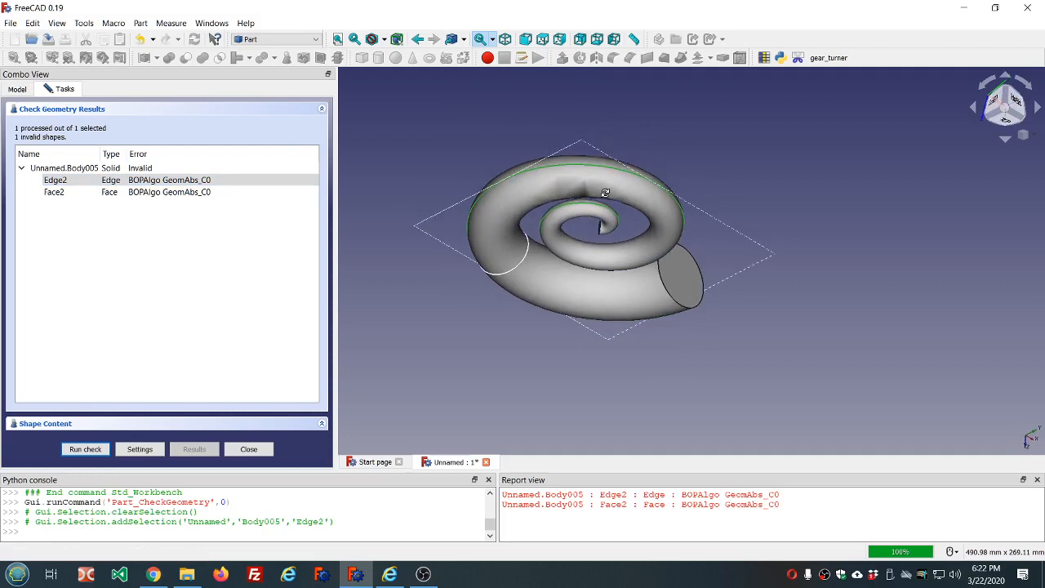
click(210, 192)
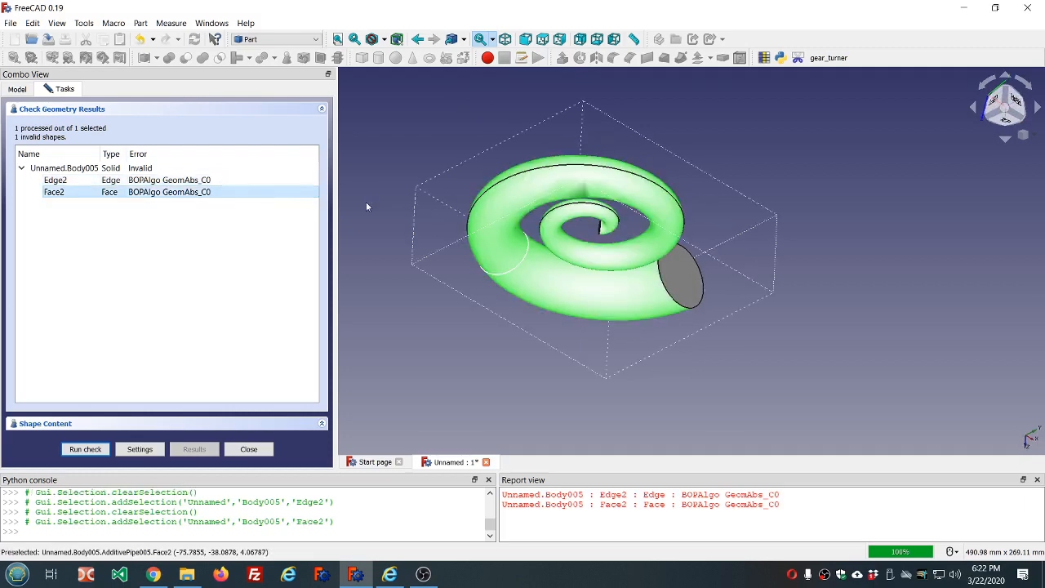
middle_drag(791, 177, 710, 103)
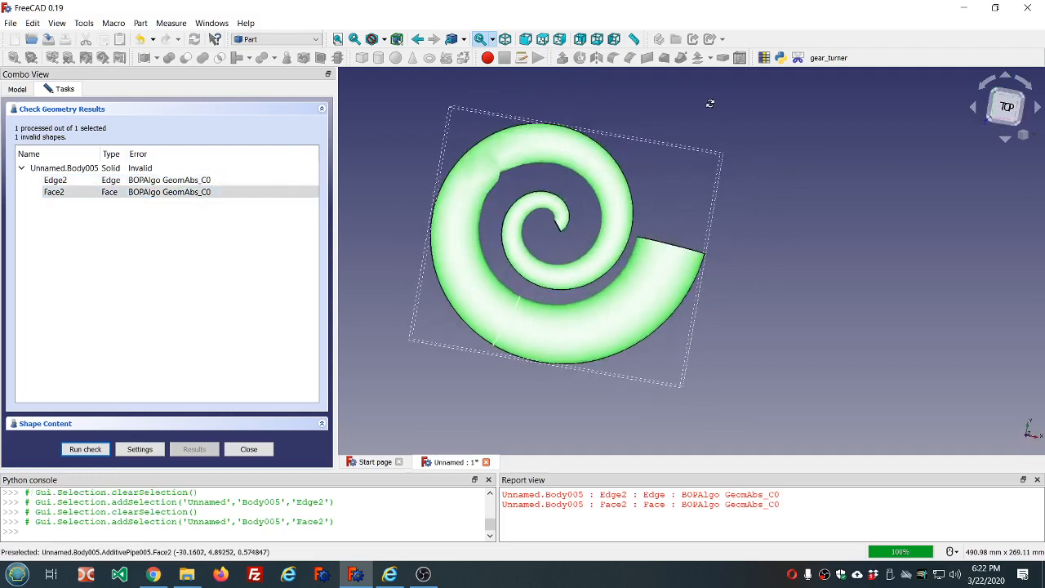
click(248, 448)
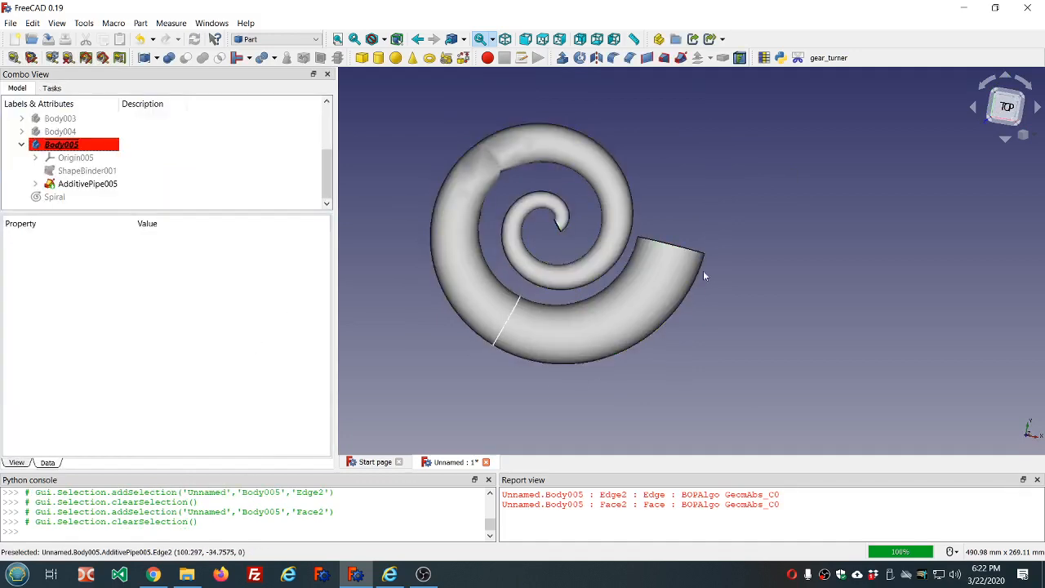
- Set AdditivePipe005's sweep mode property to Fixed and recompute the model
click(93, 184)
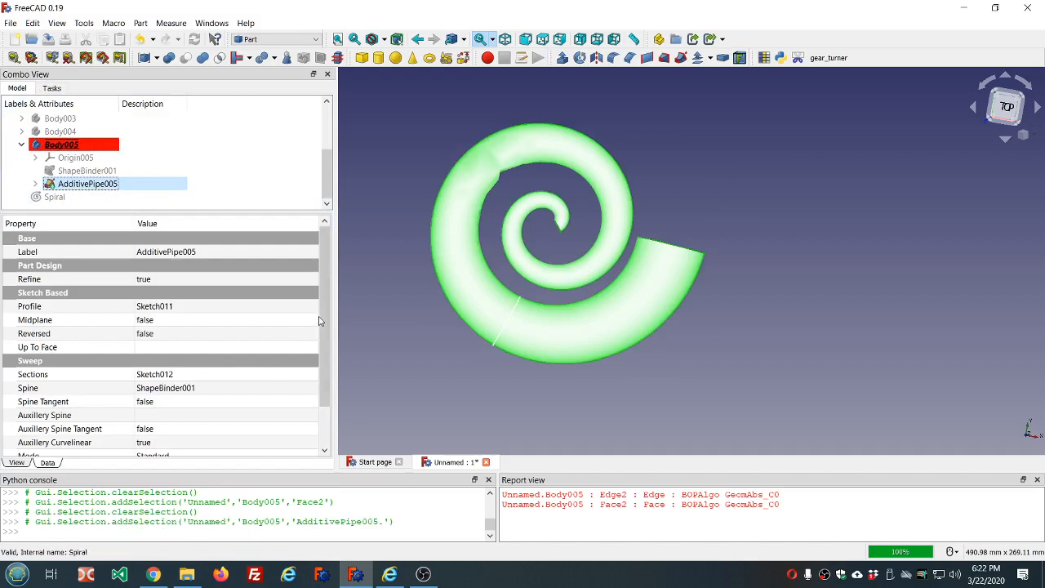
drag(329, 317, 340, 372)
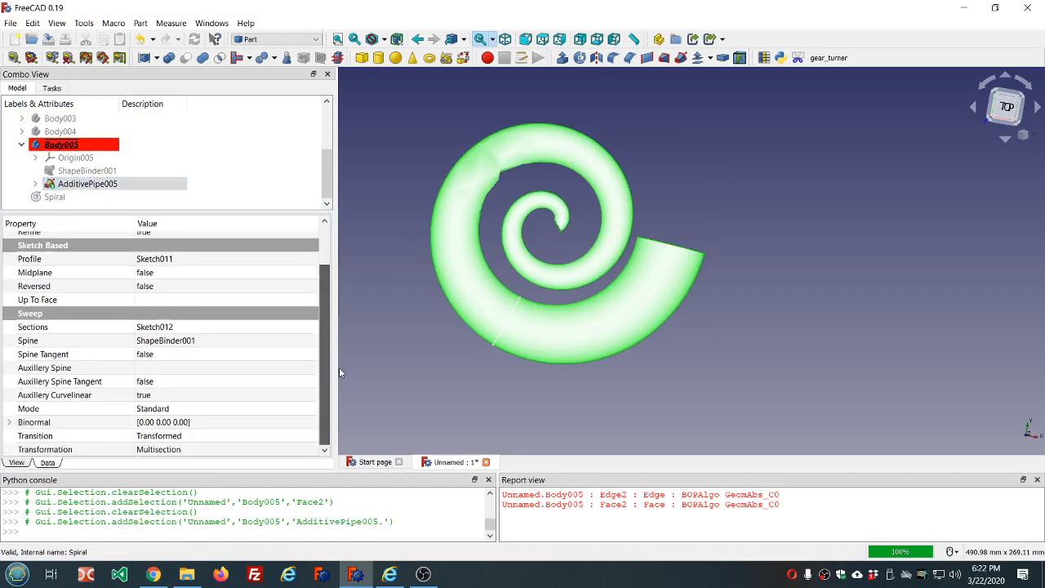
click(300, 410)
click(313, 410)
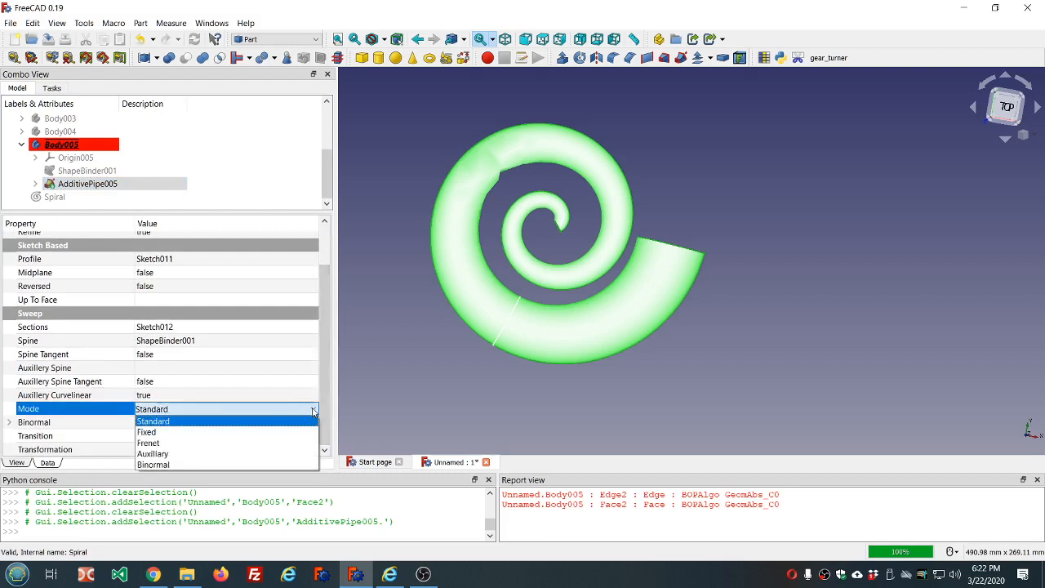
click(241, 435)
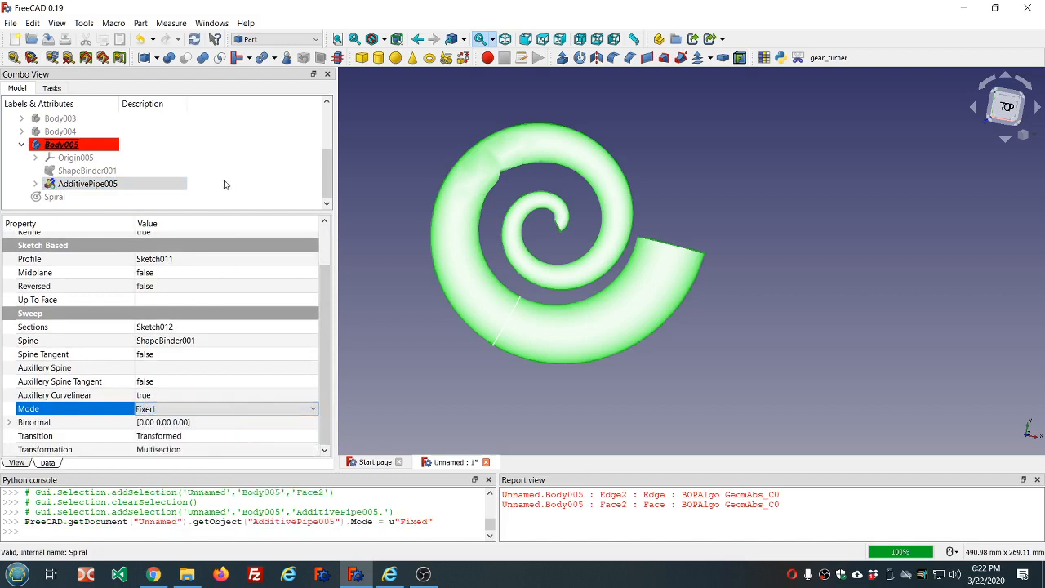
click(192, 43)
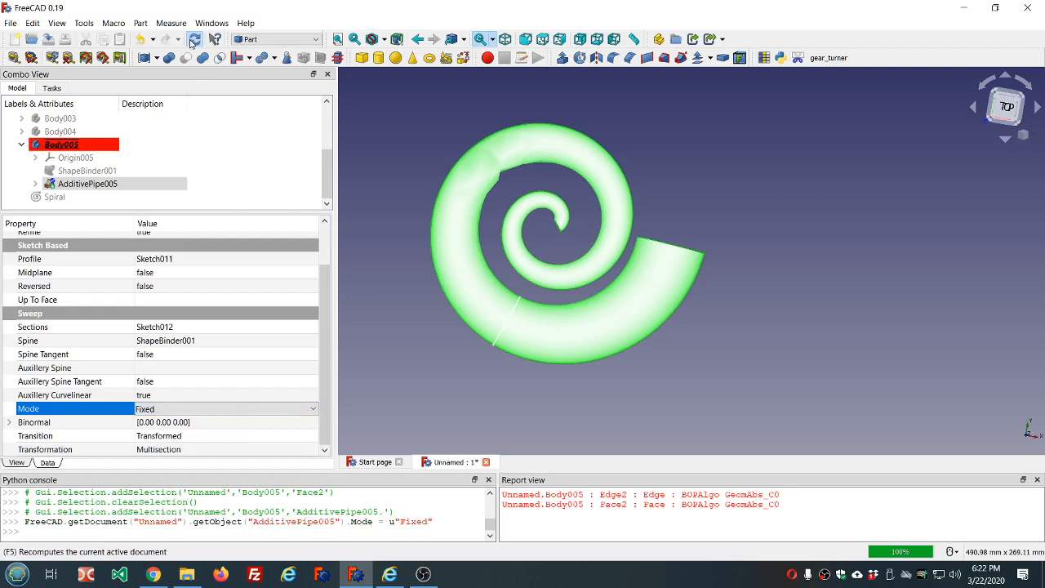
click(193, 40)
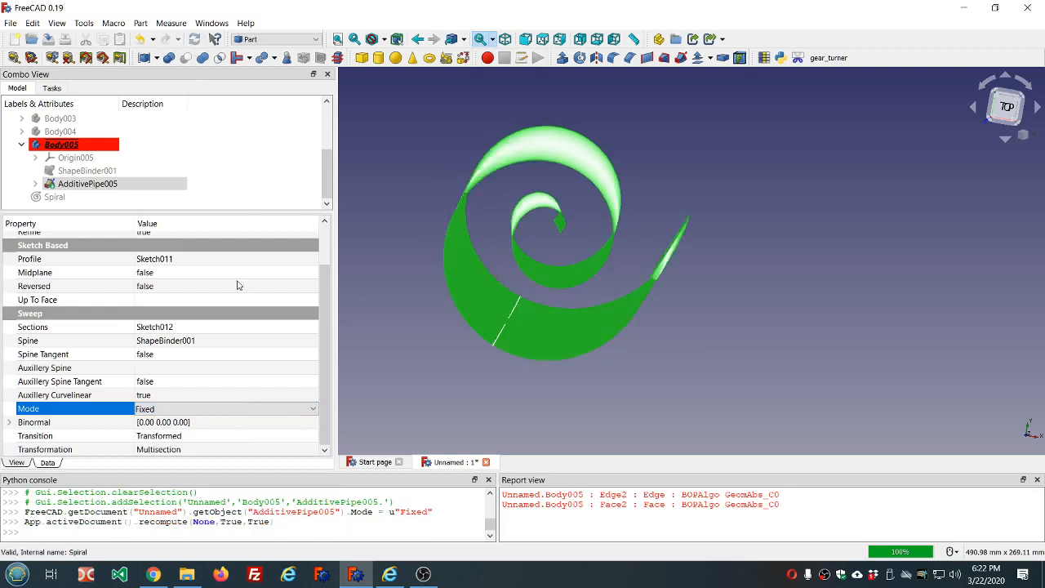
- Set AdditivePipe005's sweep mode property to Frenet, recompute, and check the pipe's shape
click(315, 409)
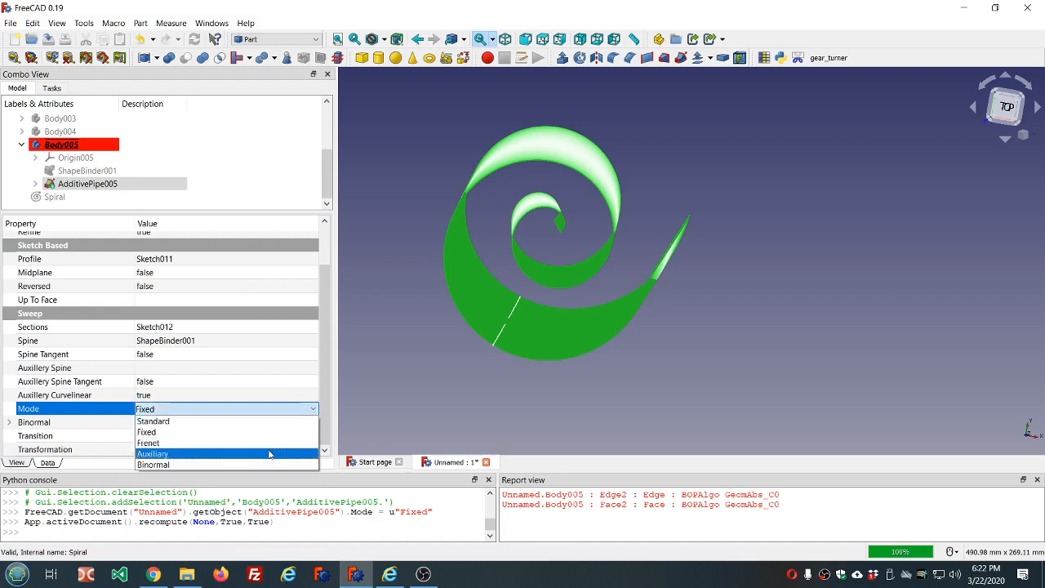
click(270, 443)
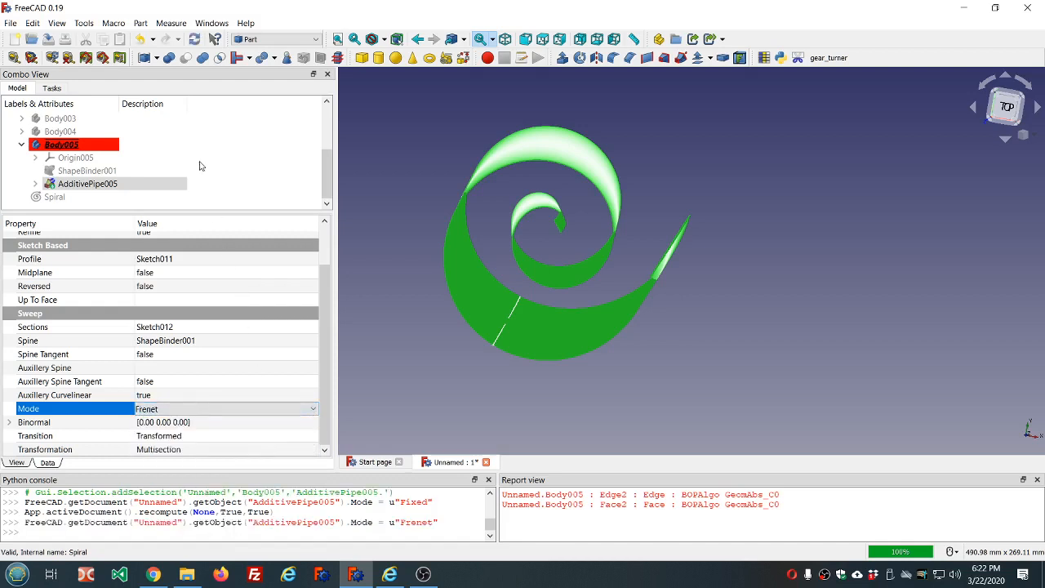
click(194, 42)
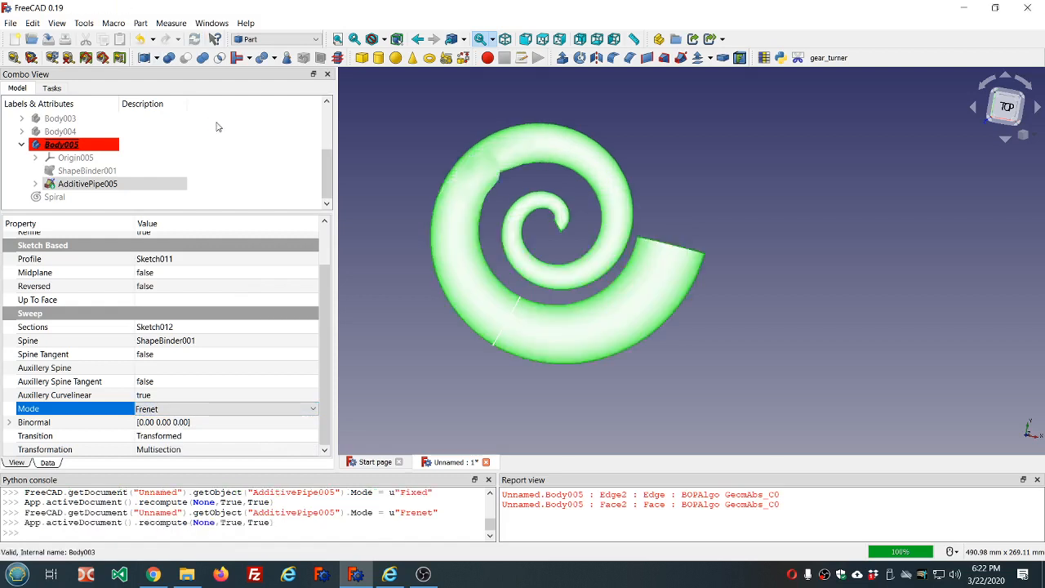
middle_drag(517, 182, 481, 194)
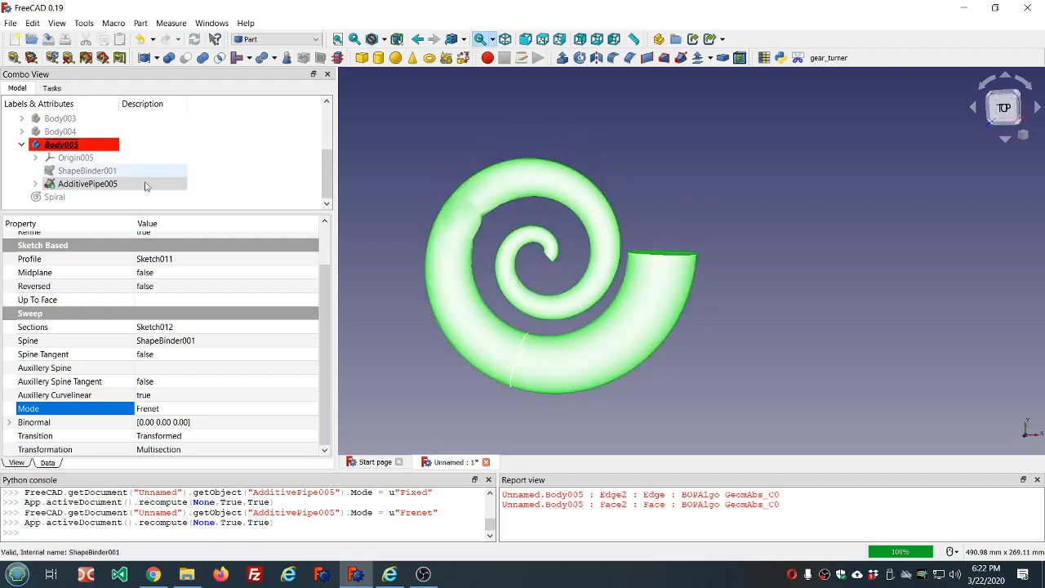
- Delete AdditivePipe005 and make Sketch011 and ShapeBinder001 visible
click(110, 186)
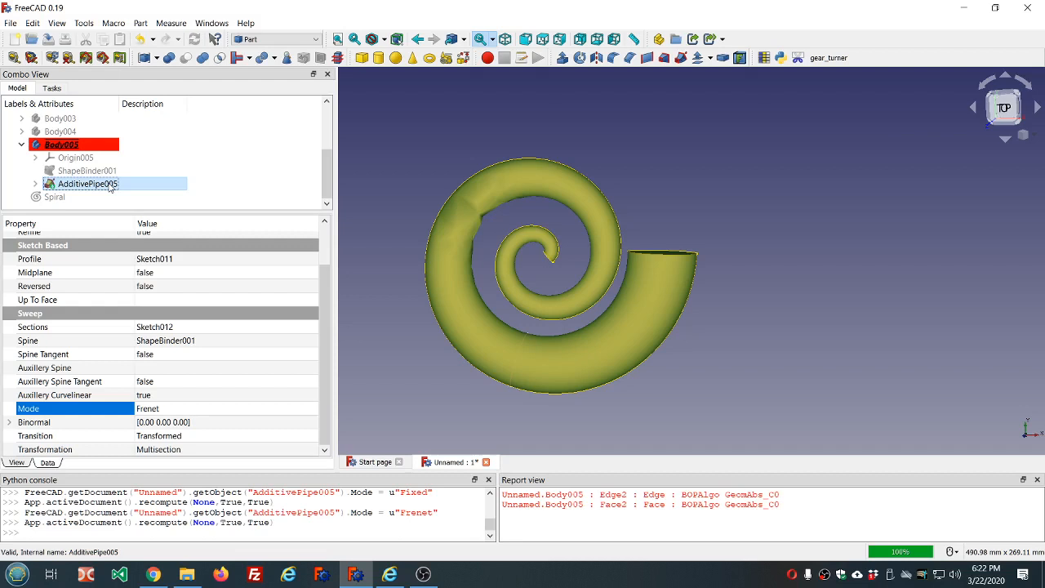
key(Delete)
click(83, 173)
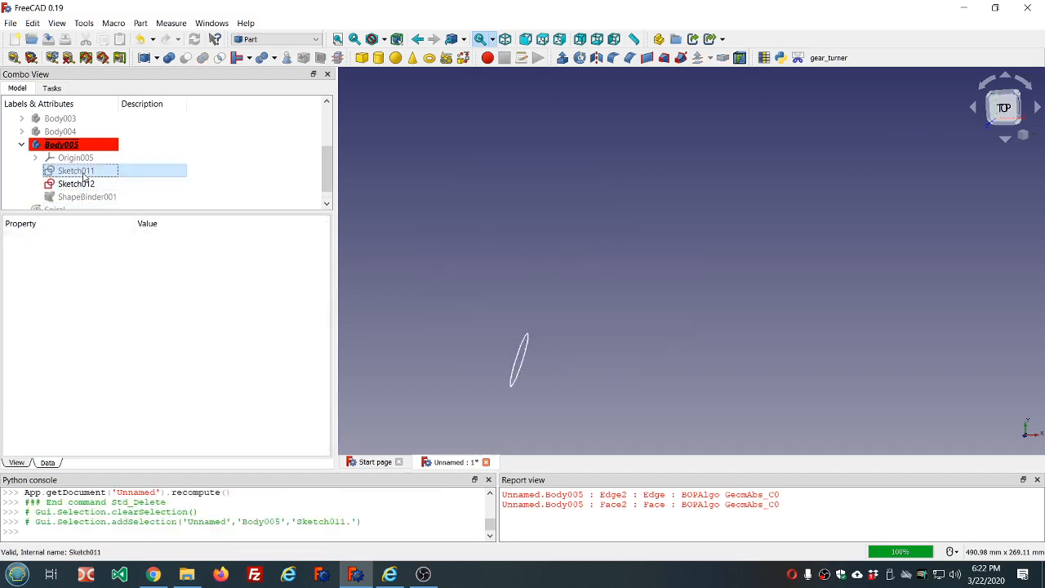
key(space)
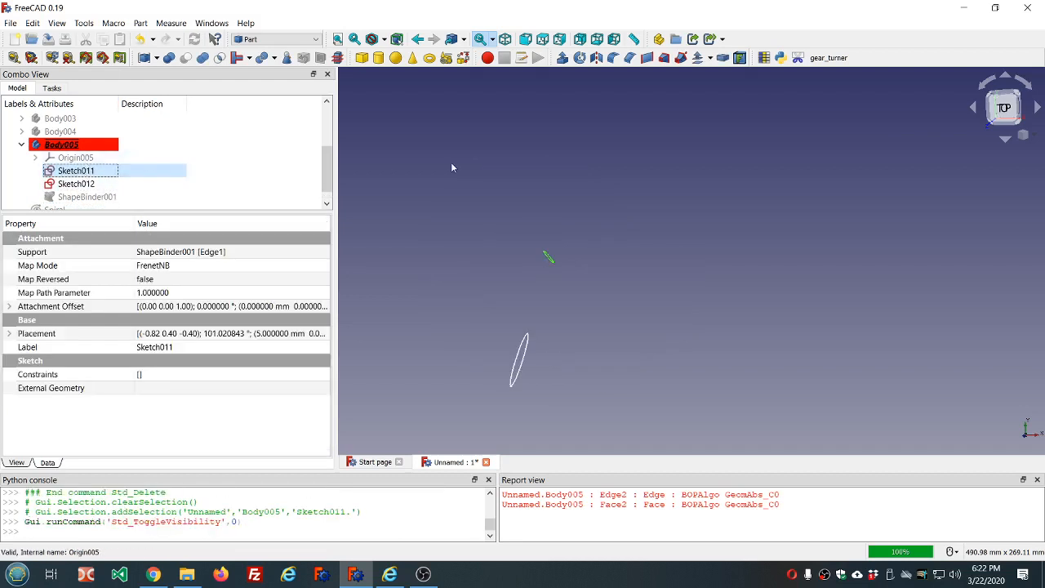
click(134, 197)
key(space)
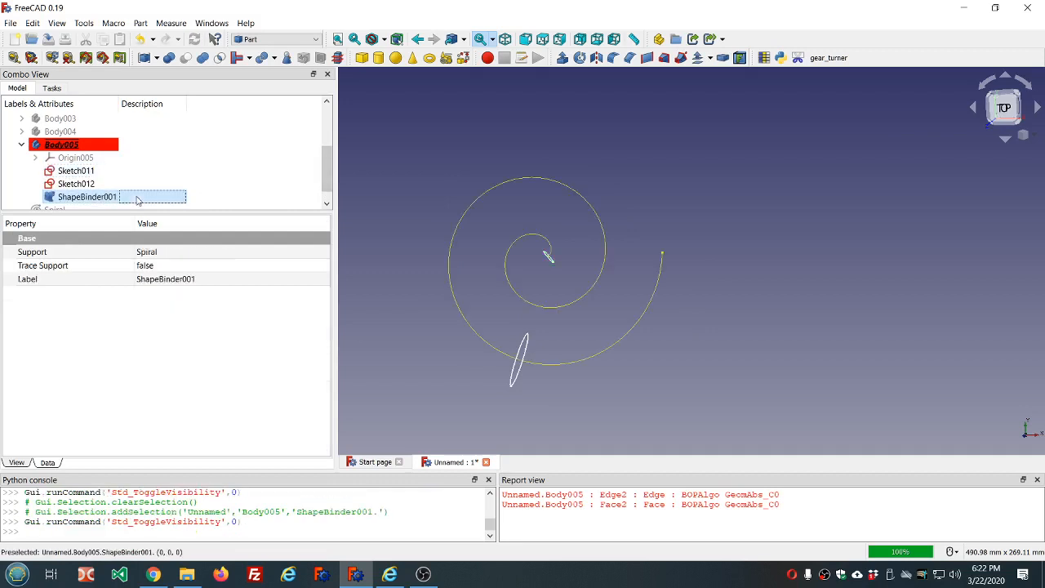
click(424, 179)
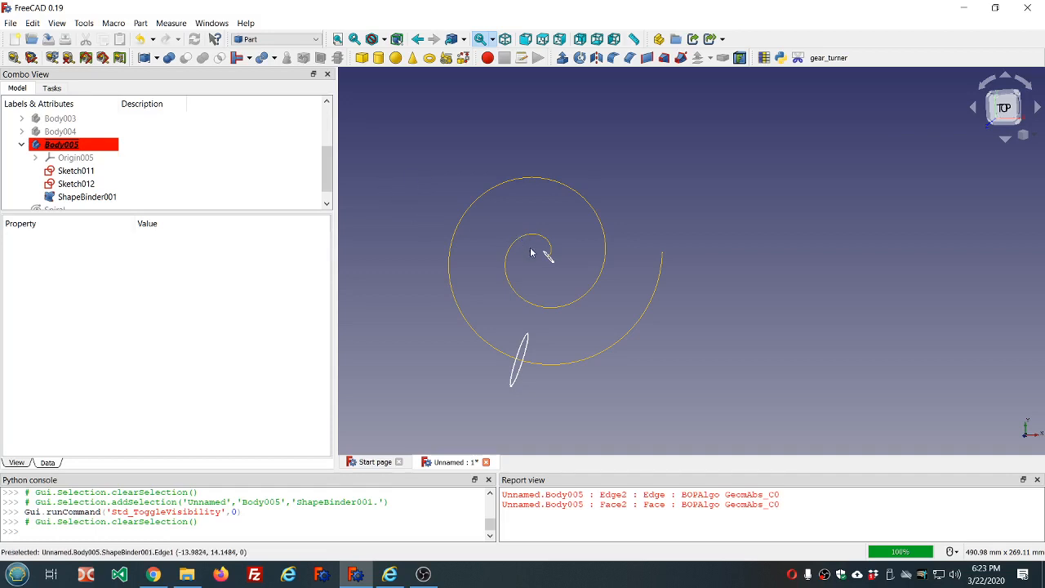
- Set the Map Path Parameter of the small circle Sketch011 at the spiral's inner end to 0
click(549, 258)
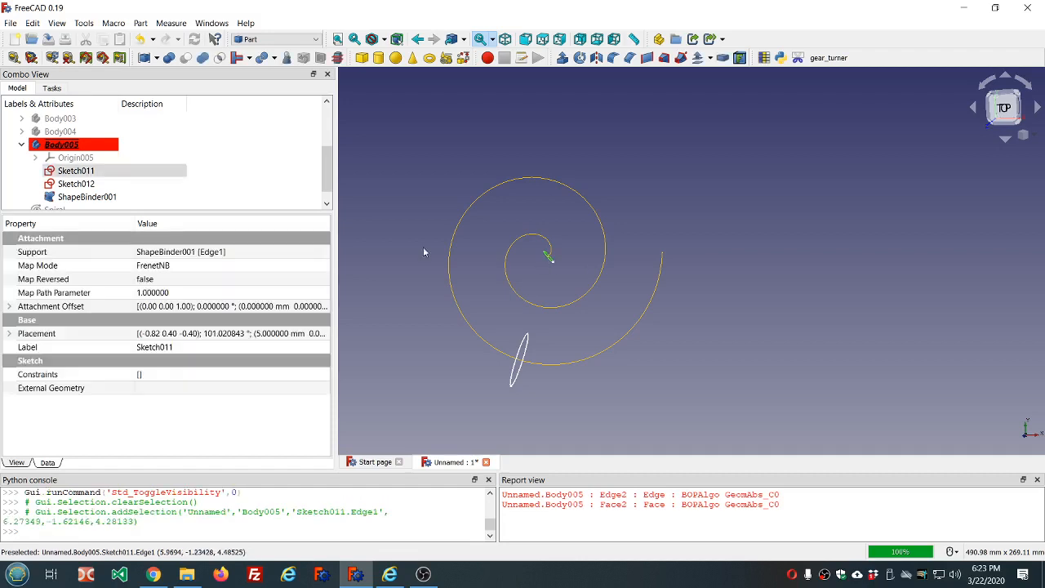
click(228, 292)
click(226, 292)
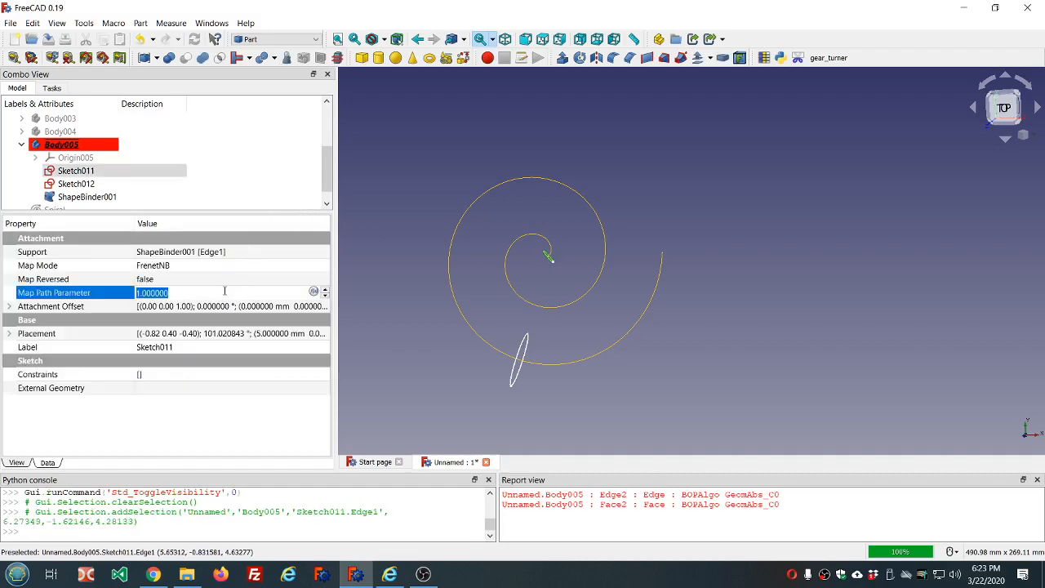
text(0)
click(409, 162)
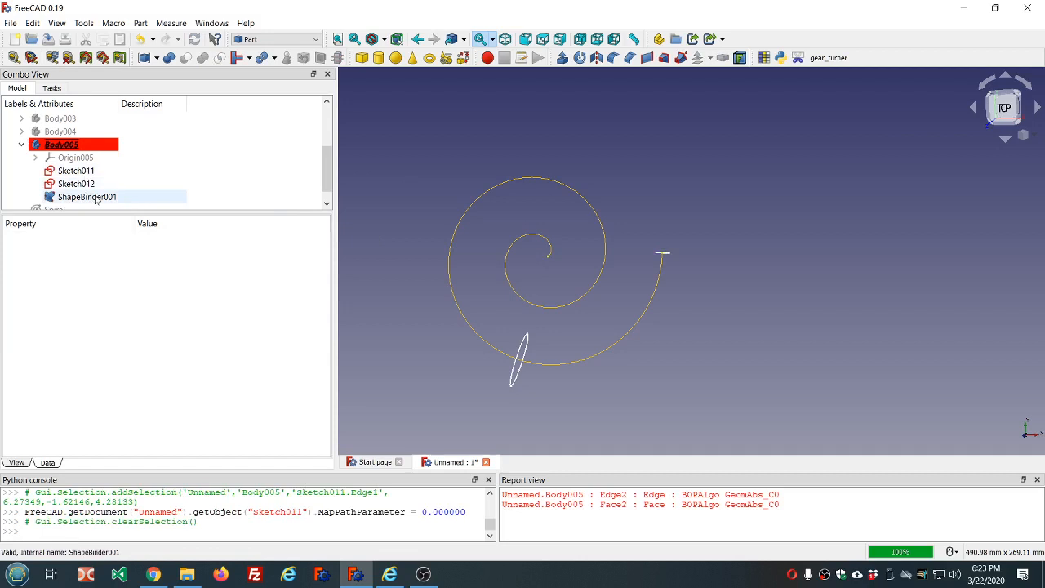
- Set the Map Path Parameter of the large circle Sketch012 to 0 and check its position on the spiral
click(76, 172)
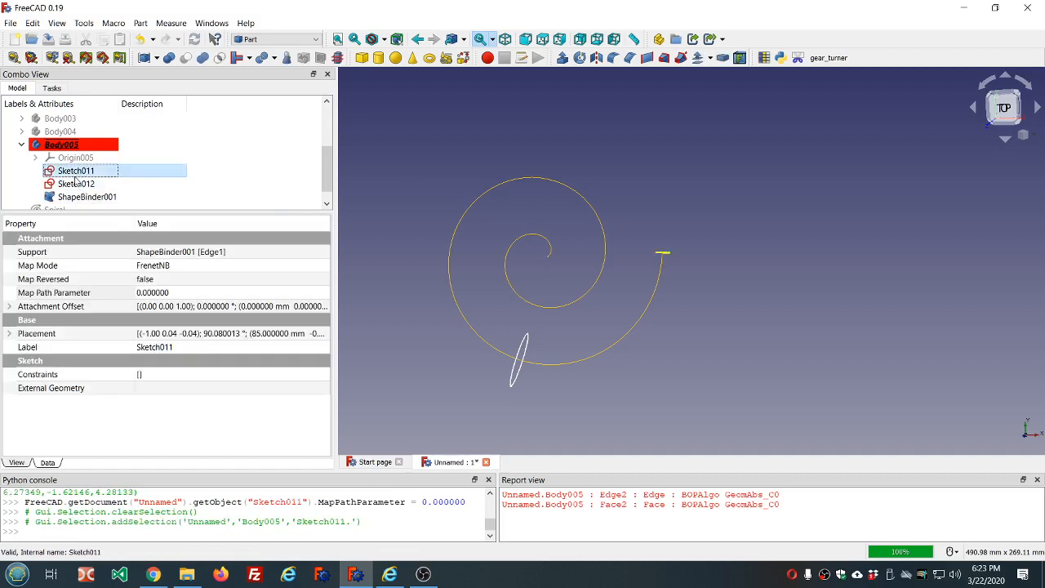
click(79, 185)
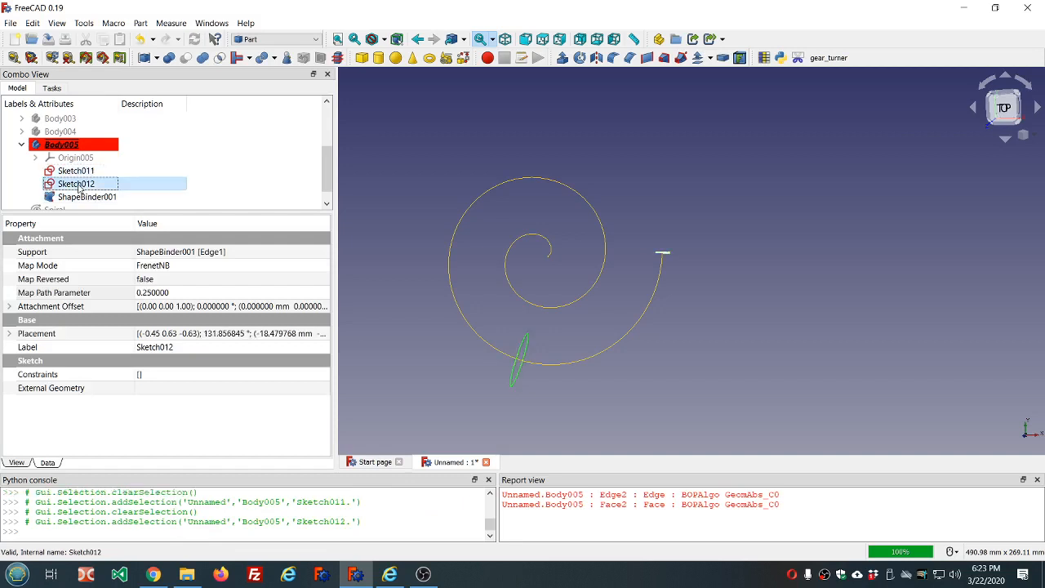
click(200, 294)
text(0)
key(Return)
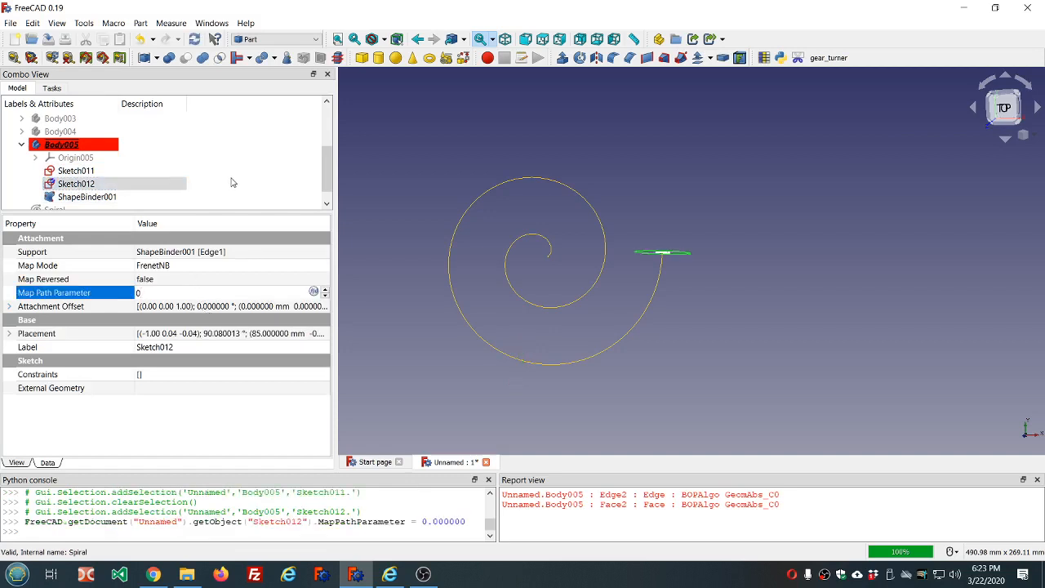
click(249, 159)
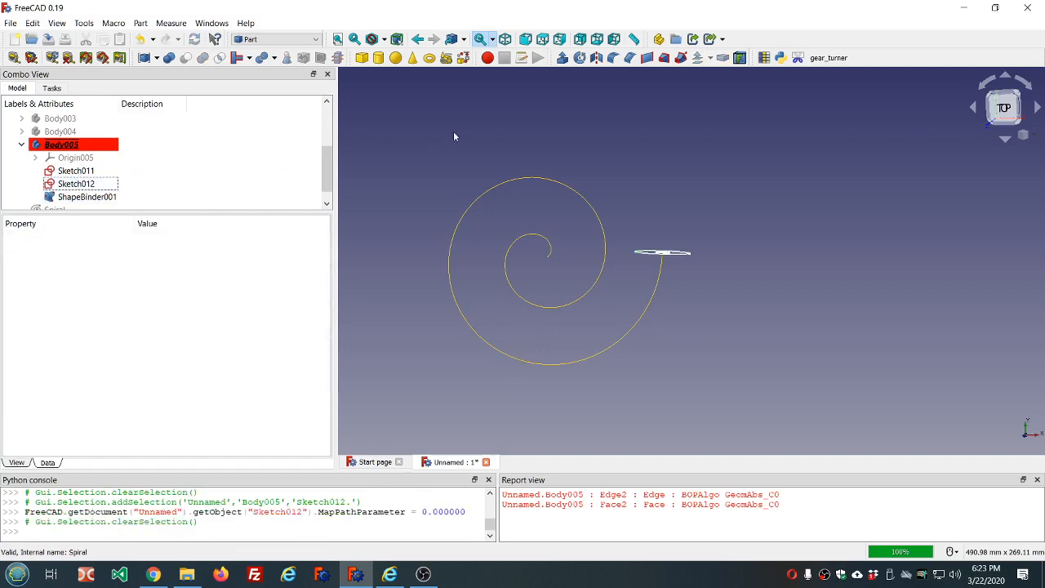
mouse_move(592, 163)
middle_down()
mouse_move(601, 196)
mouse_move(593, 163)
middle_up()
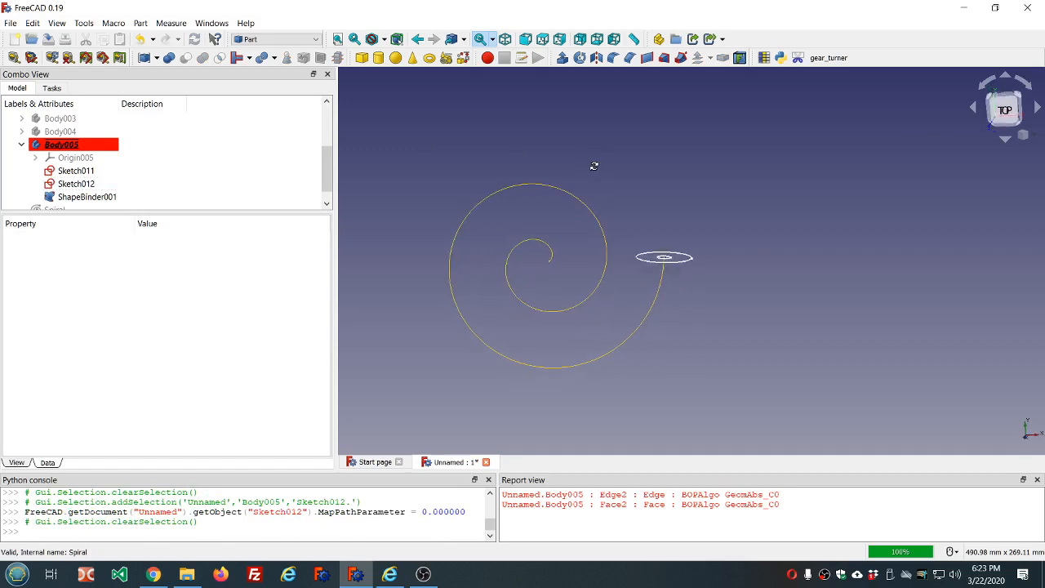
- Try a Map Path Parameter of 0.25 for the small circle Sketch011, then settle on 0.75
click(126, 186)
click(106, 173)
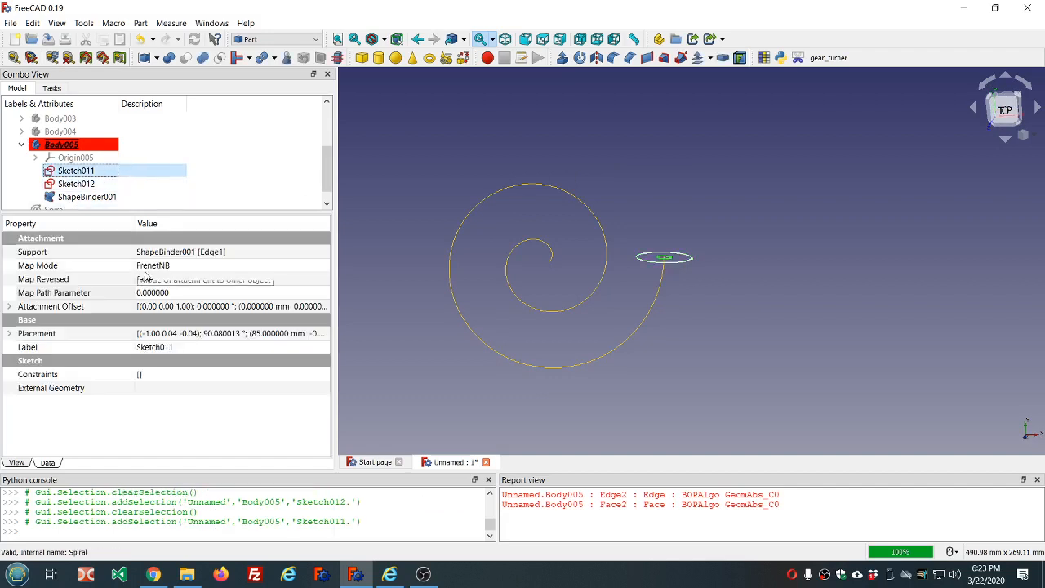
click(180, 292)
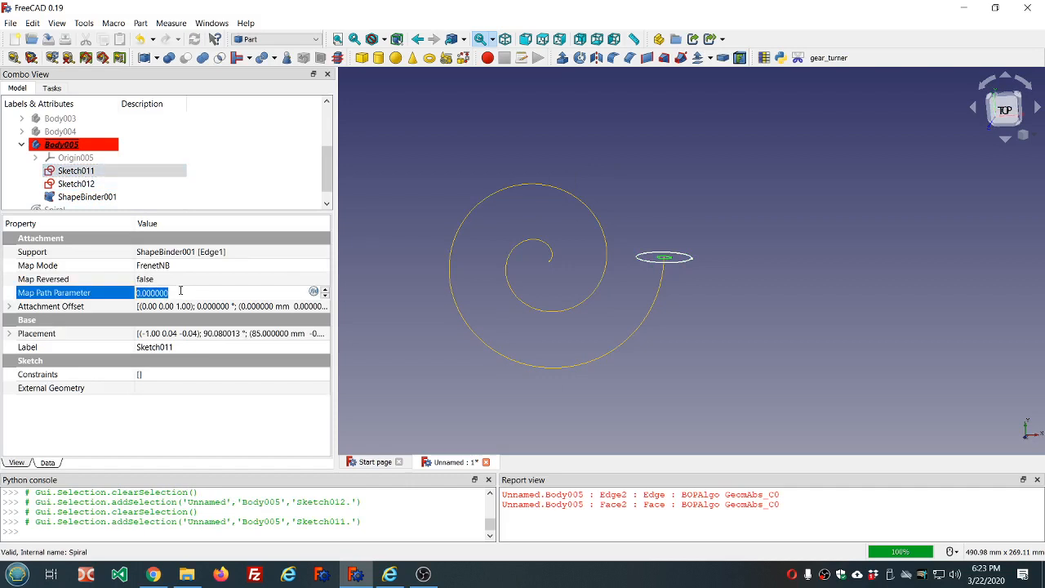
text(.25)
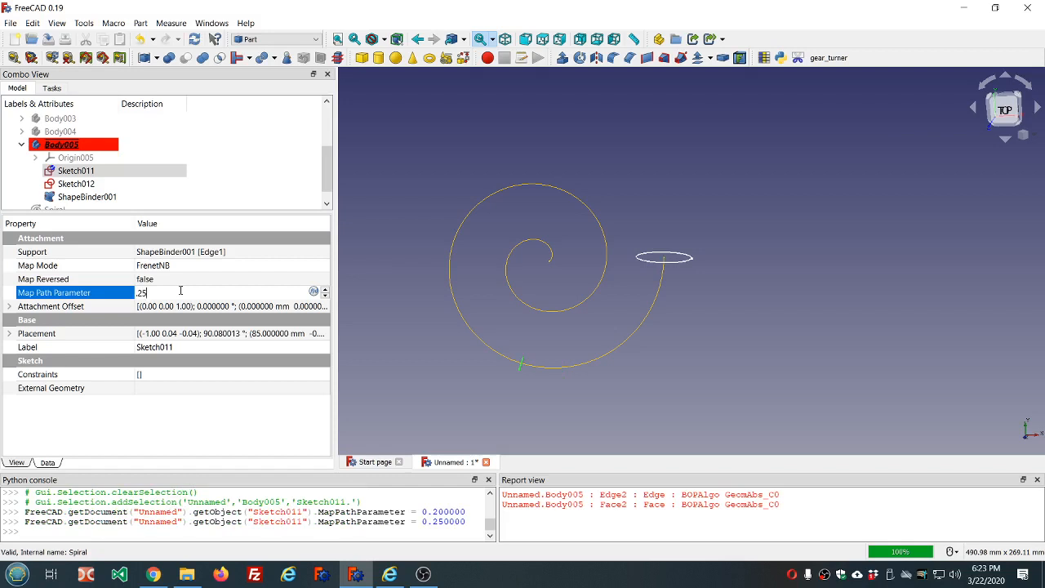
key(BackSpace)
key(BackSpace)
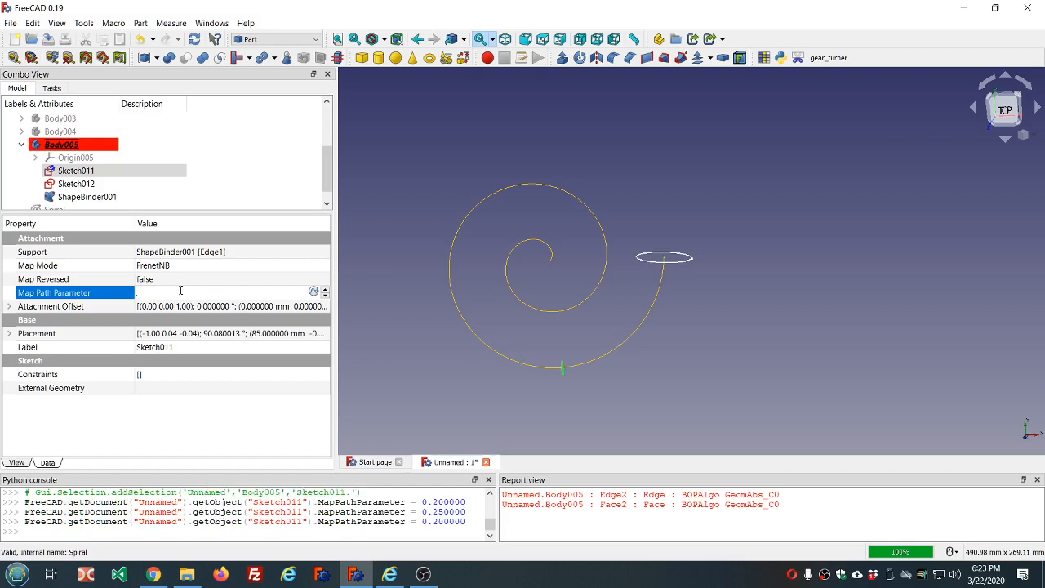
text(75)
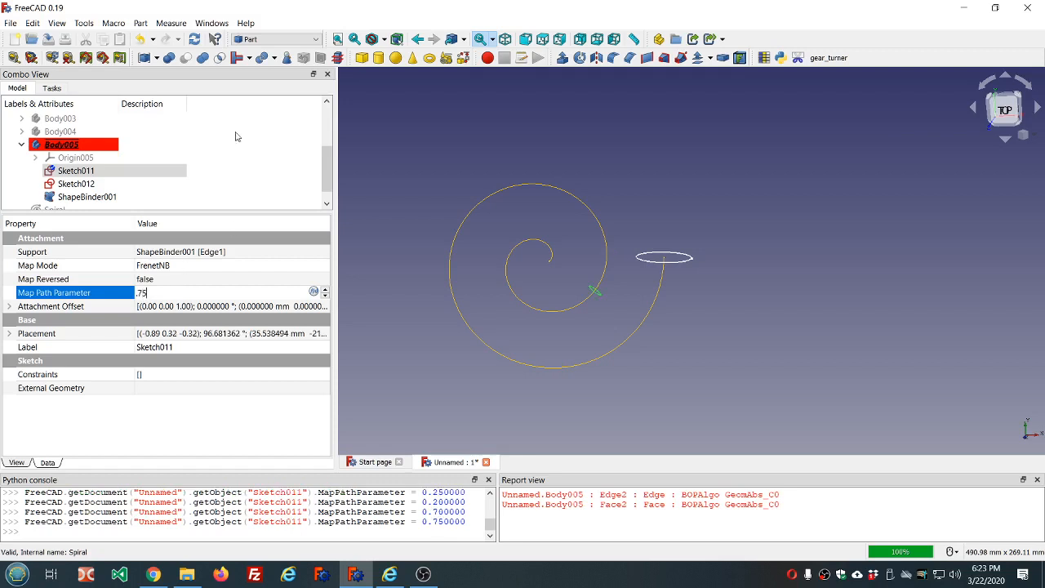
key(Return)
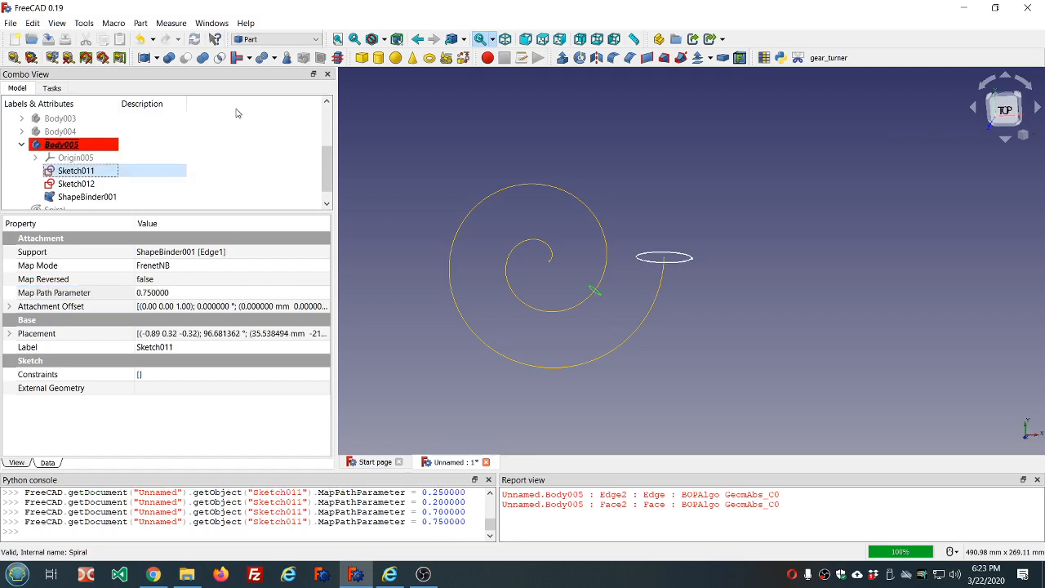
- In the Part Design workbench, start an additive pipe with Sketch012 as profile and the ShapeBinder001 spiral as sweep path
click(95, 186)
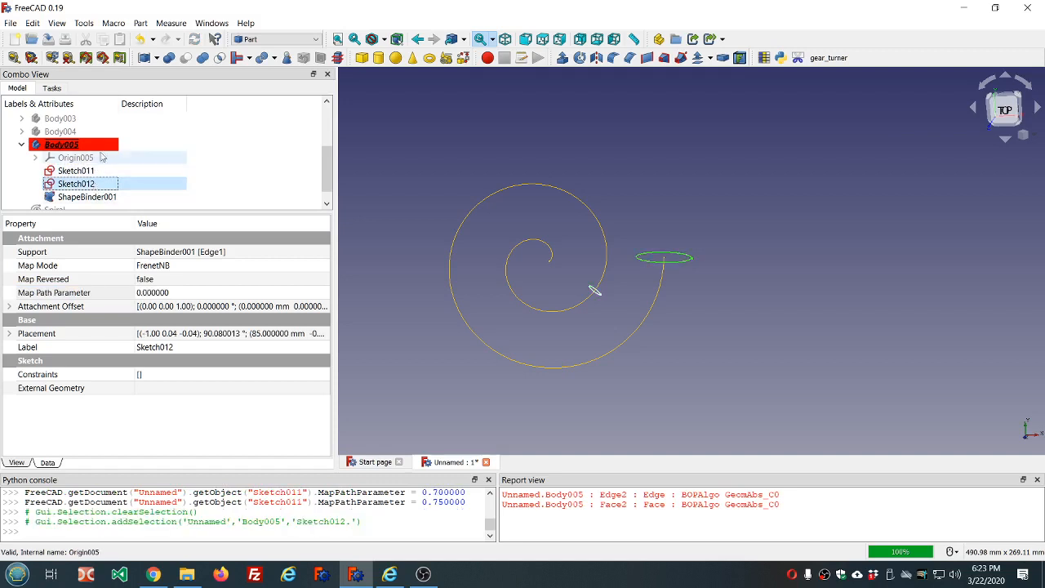
click(276, 39)
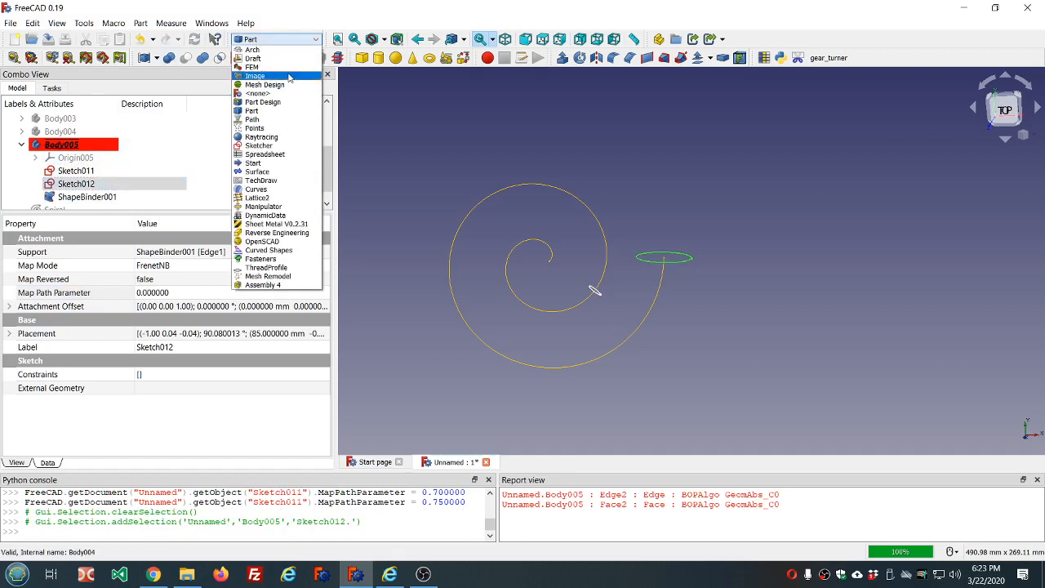
click(262, 102)
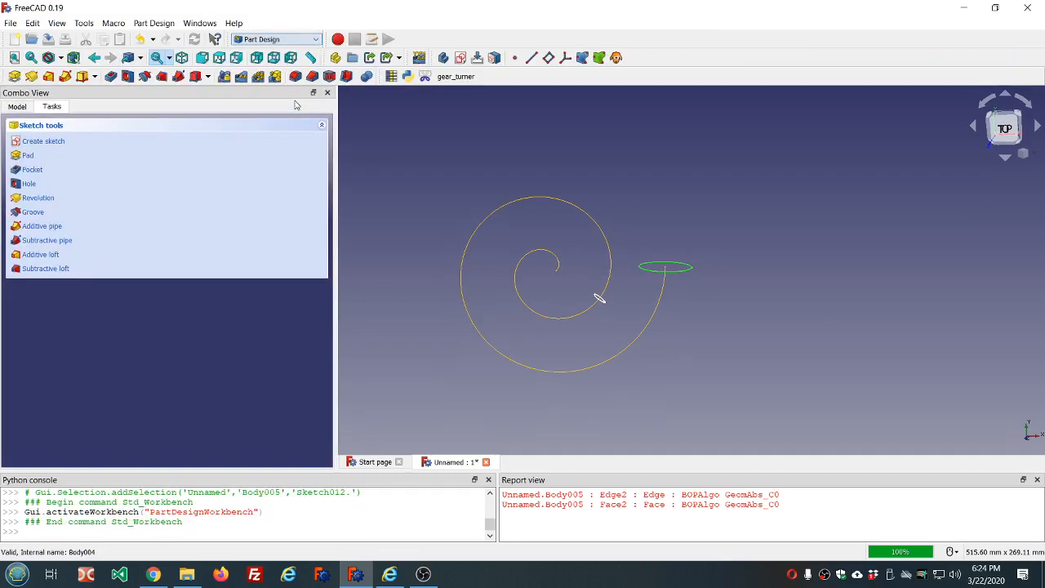
click(18, 108)
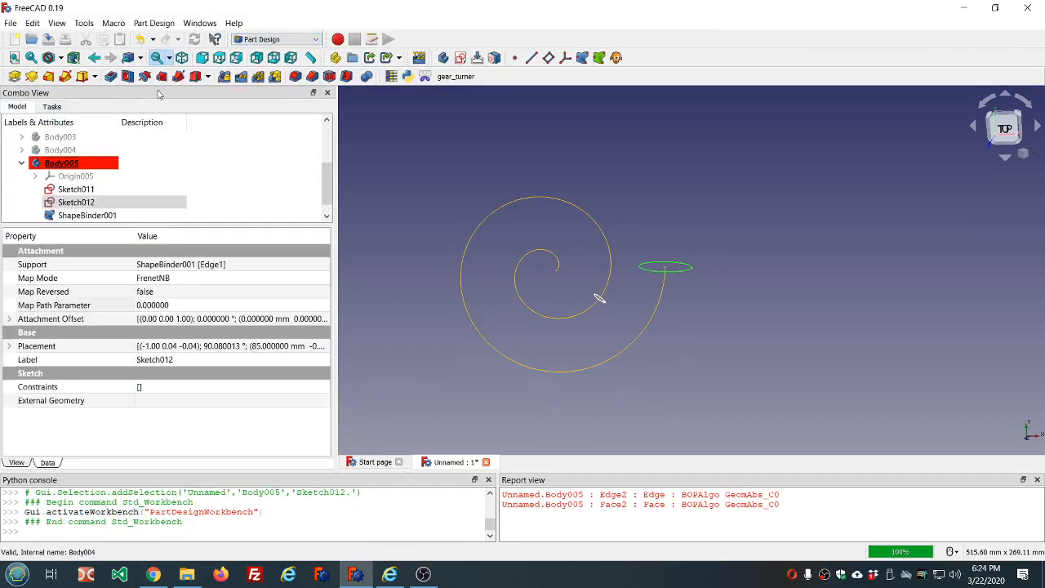
click(65, 77)
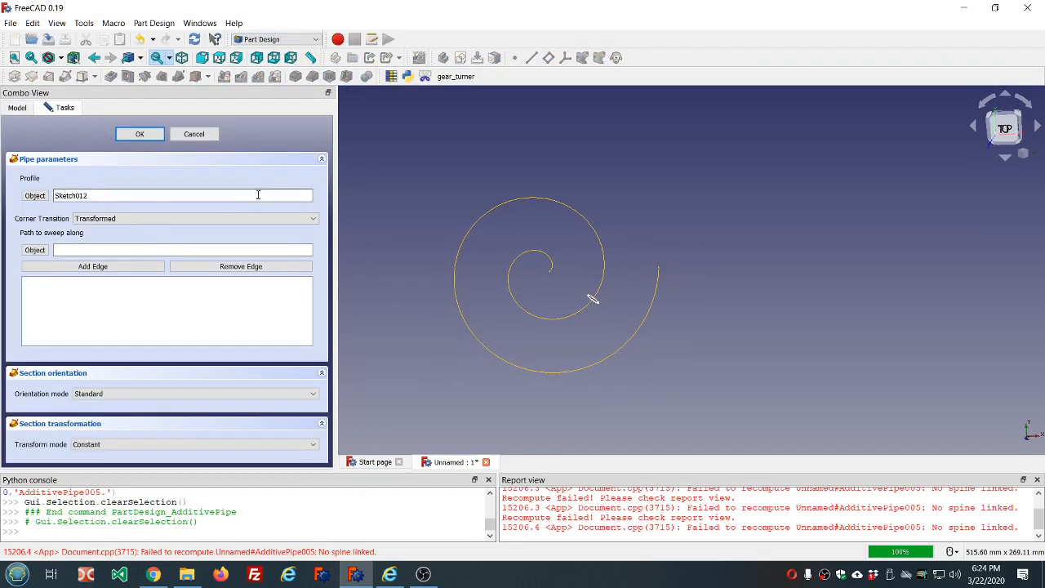
click(35, 250)
click(579, 375)
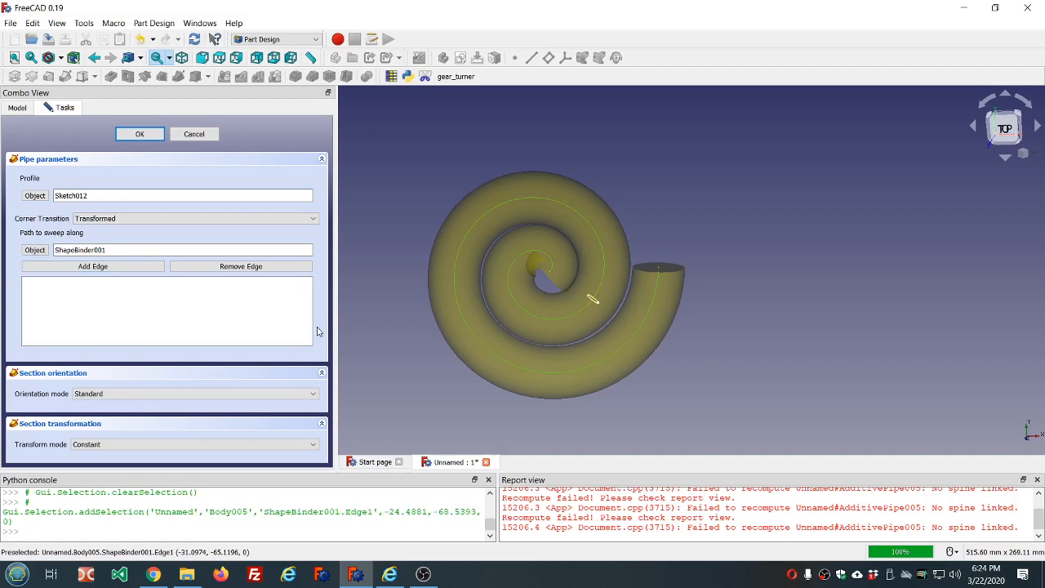
- Set the pipe's transform mode to Multisection with Sketch011 as the added section, accept the pipe, and clear the report view
click(308, 443)
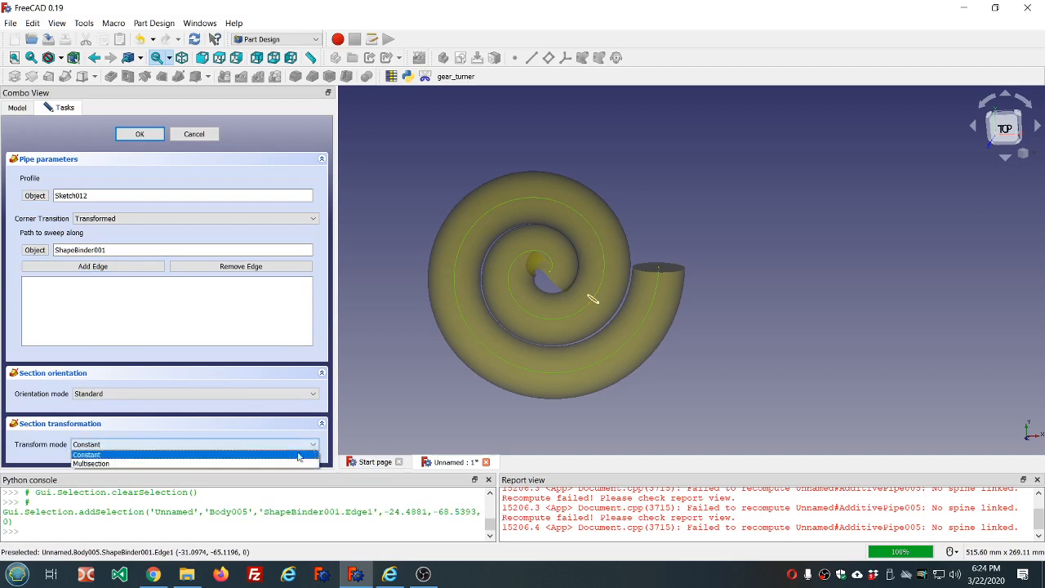
click(269, 464)
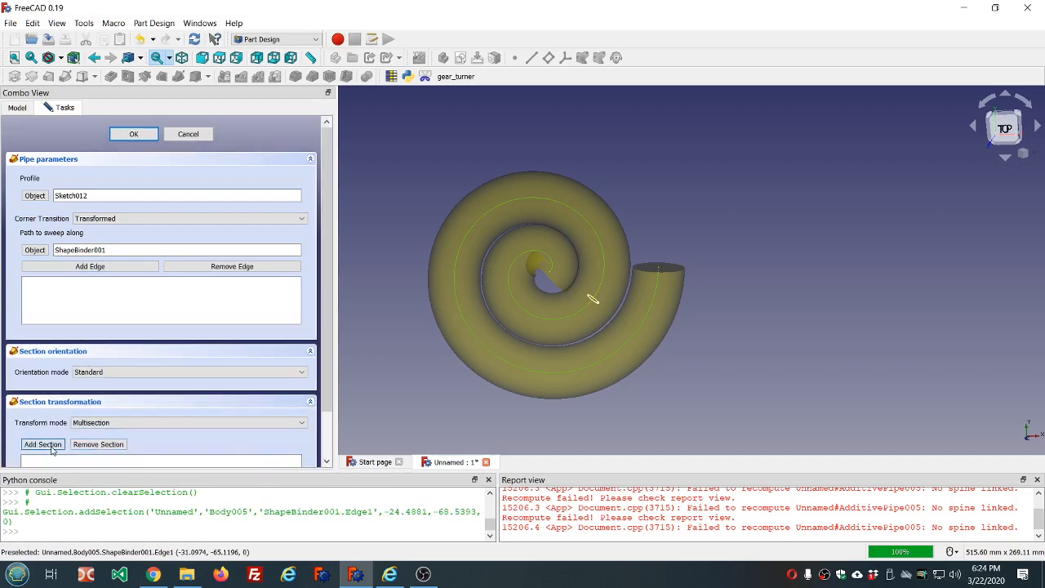
click(597, 304)
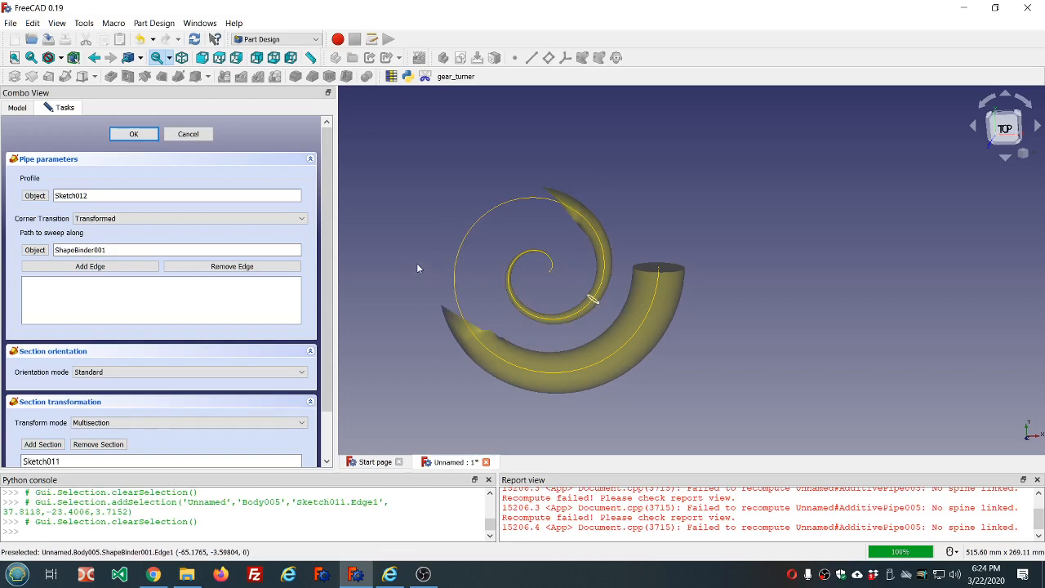
middle_drag(416, 263, 482, 233)
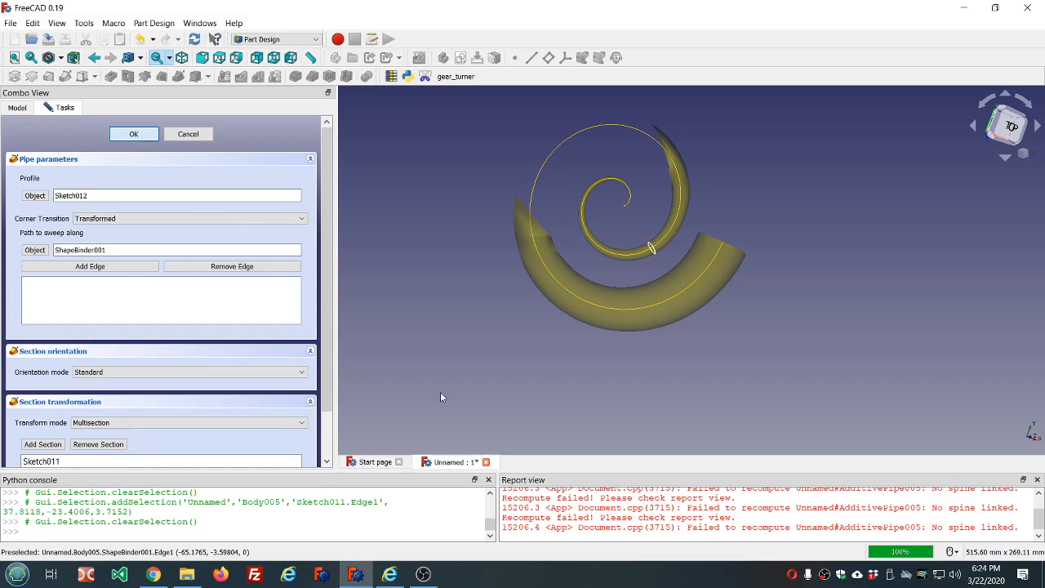
key(Return)
right_click(618, 511)
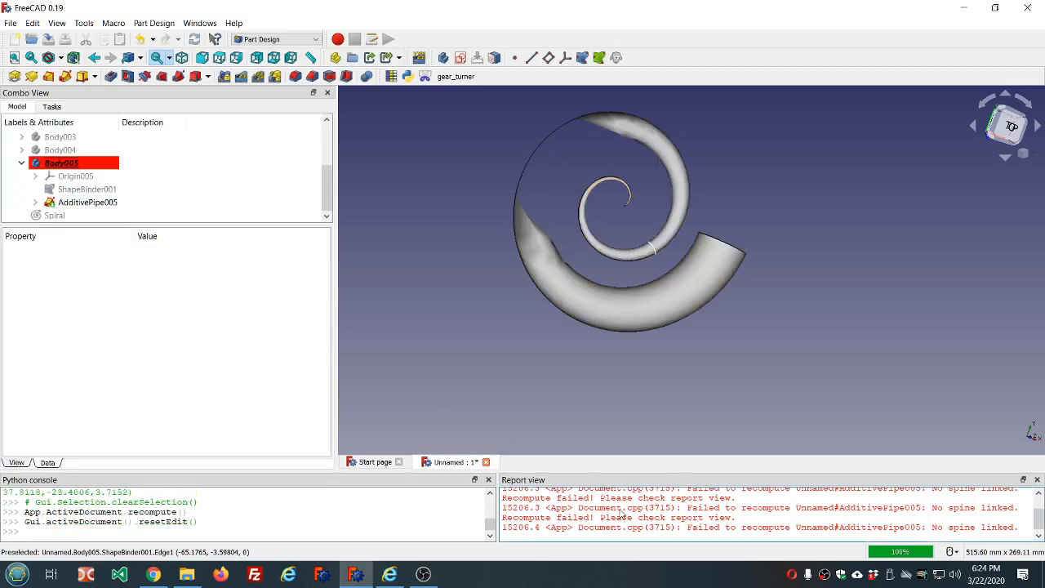
click(645, 486)
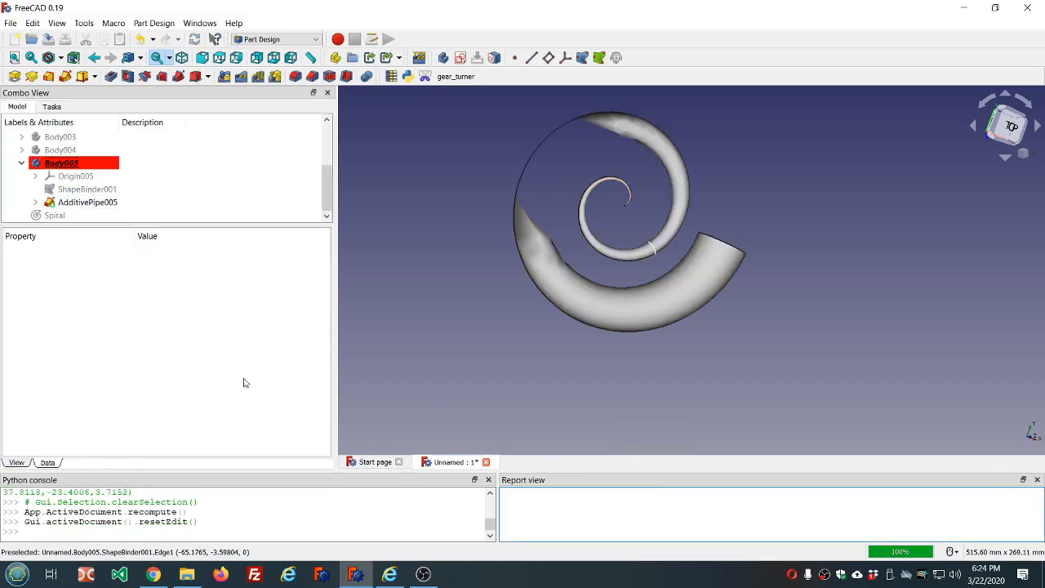
- Shrink the circle in AdditivePipe005's profile Sketch012 so its edge passes through about (9.4, -13.3), and close the sketch
click(35, 203)
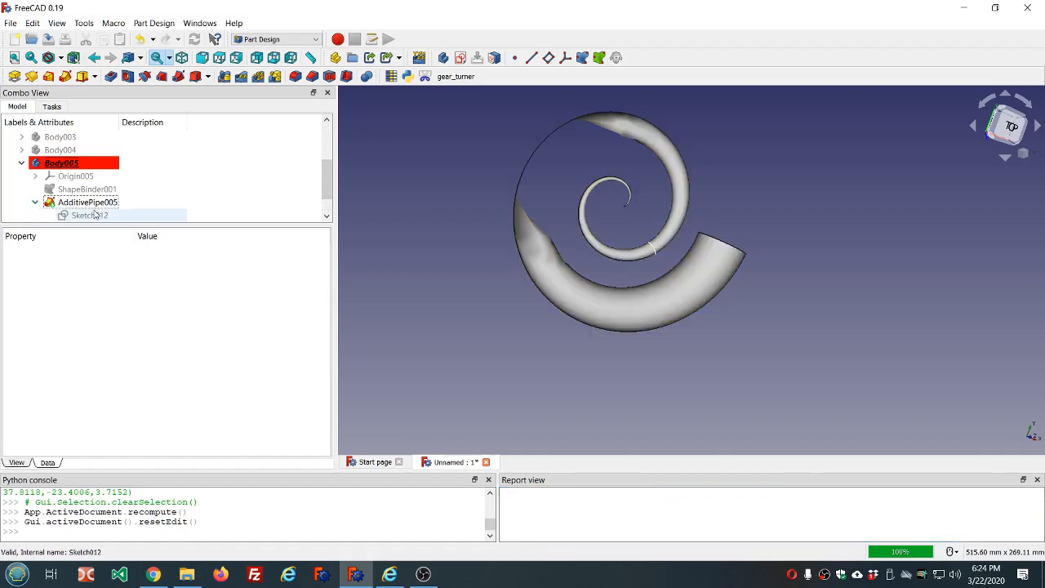
click(93, 216)
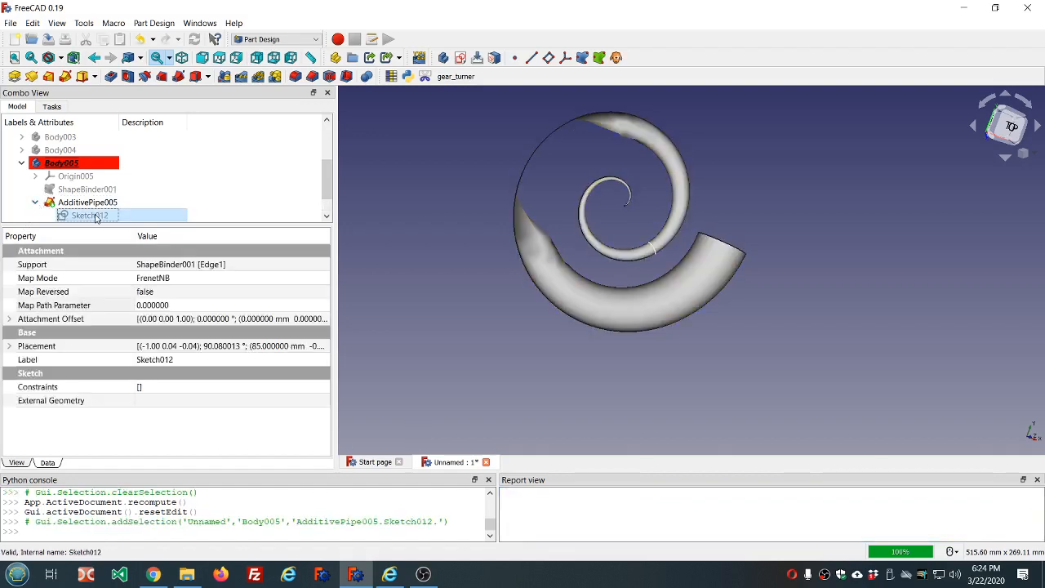
double_click(198, 221)
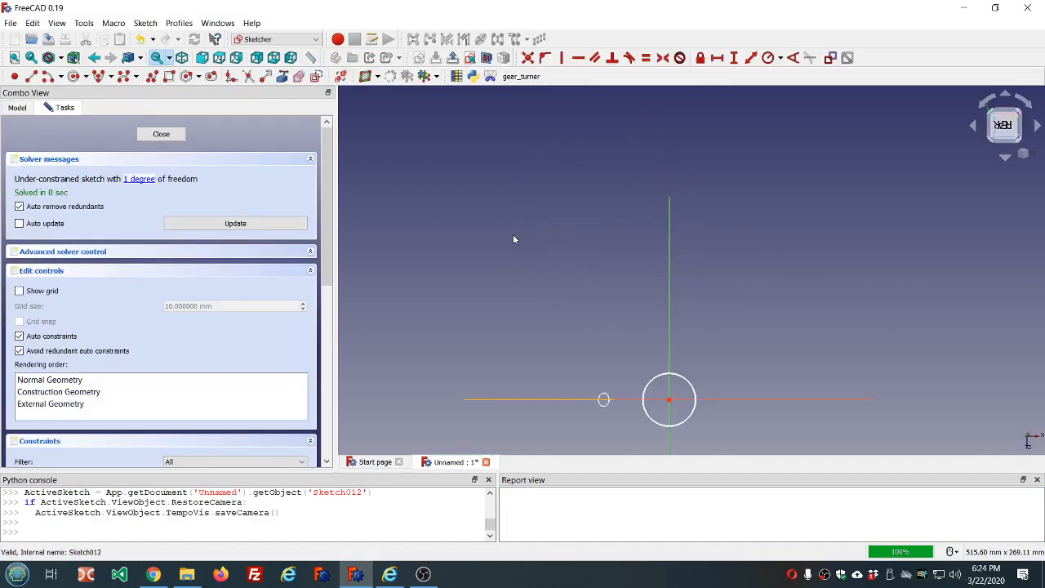
scroll(514, 239, down, 2)
scroll(664, 387, up, 6)
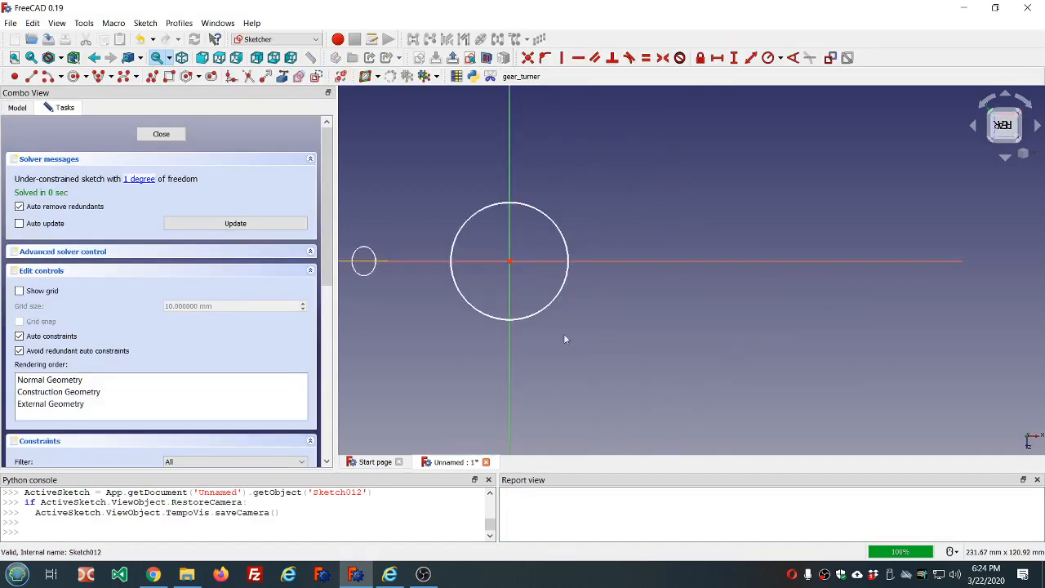
drag(543, 309, 540, 300)
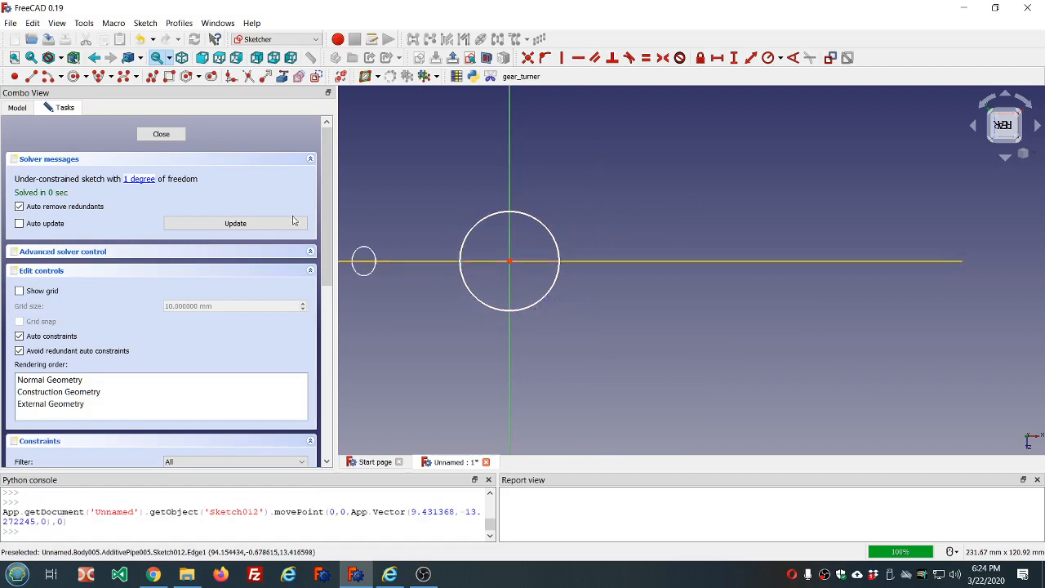
click(162, 137)
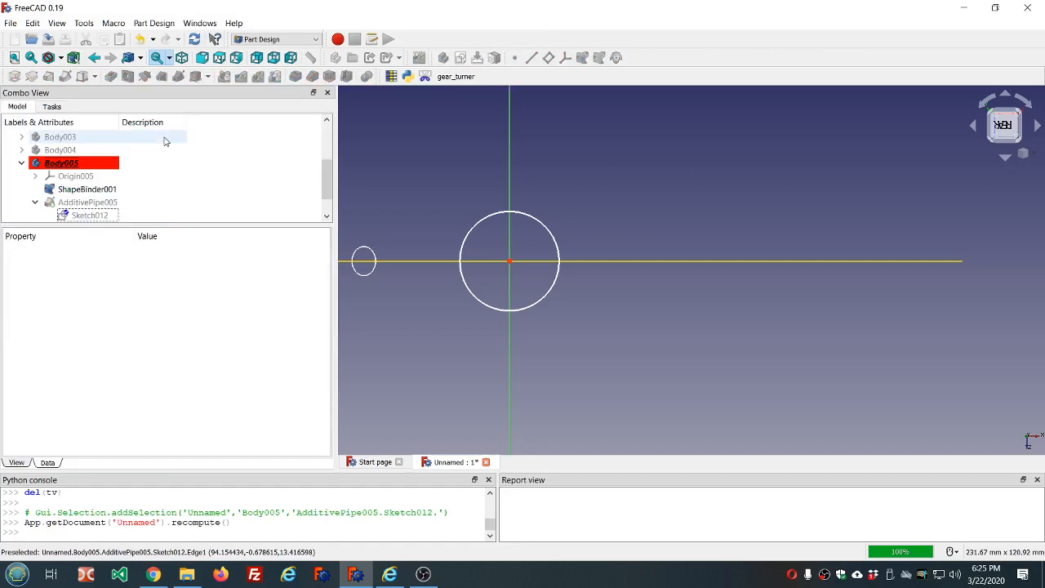
- Enlarge the circle in section Sketch011 so its edge passes through about (9.9, -5.3), and close the sketch
scroll(130, 184, down, 1)
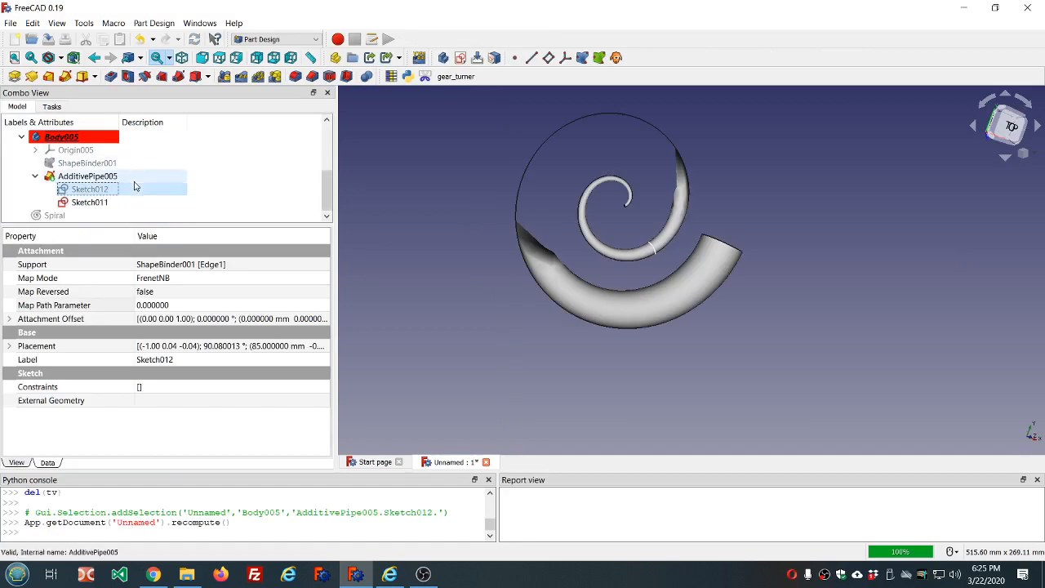
click(99, 203)
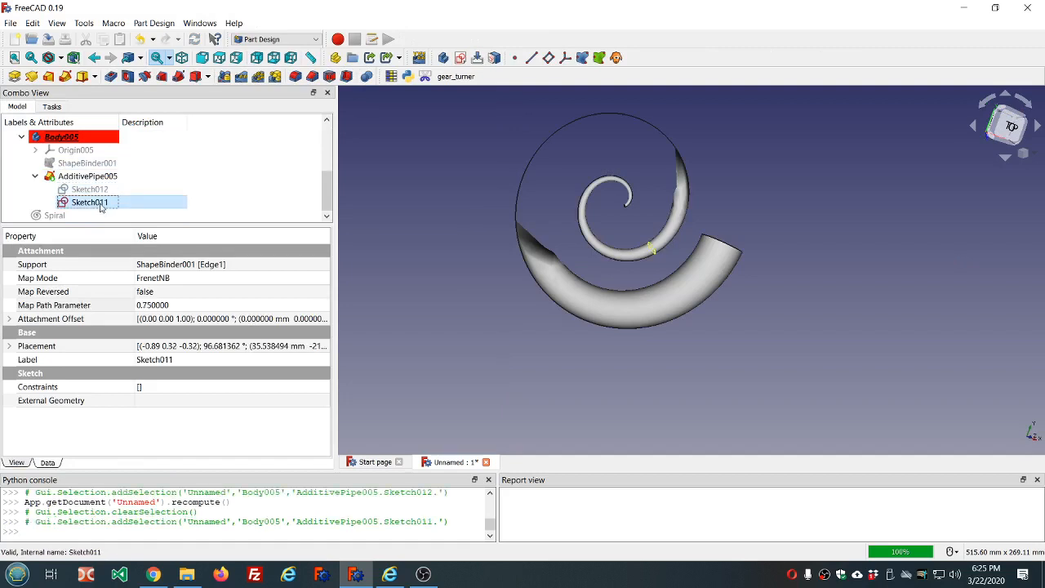
double_click(100, 205)
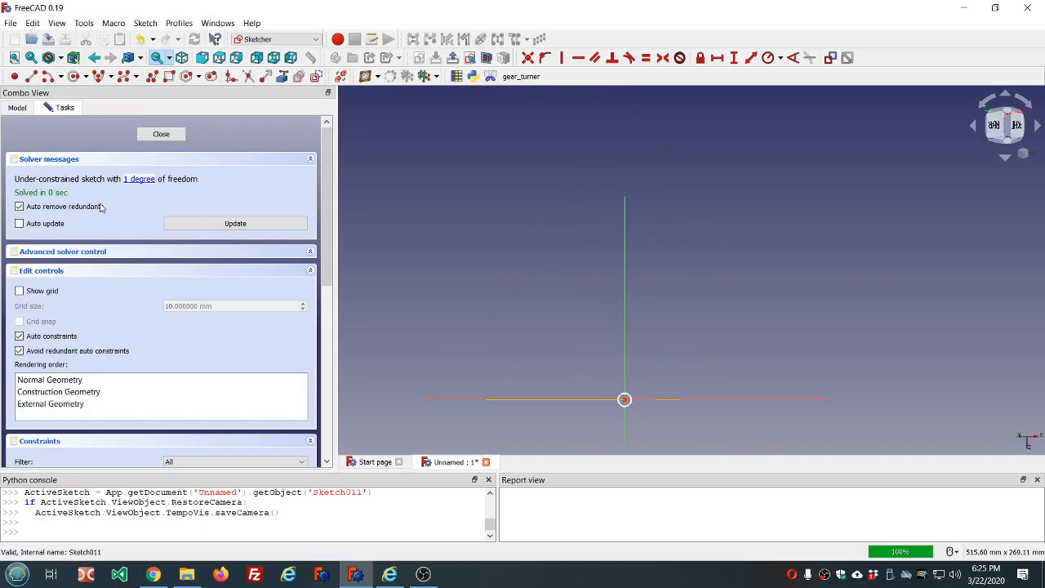
scroll(649, 423, up, 4)
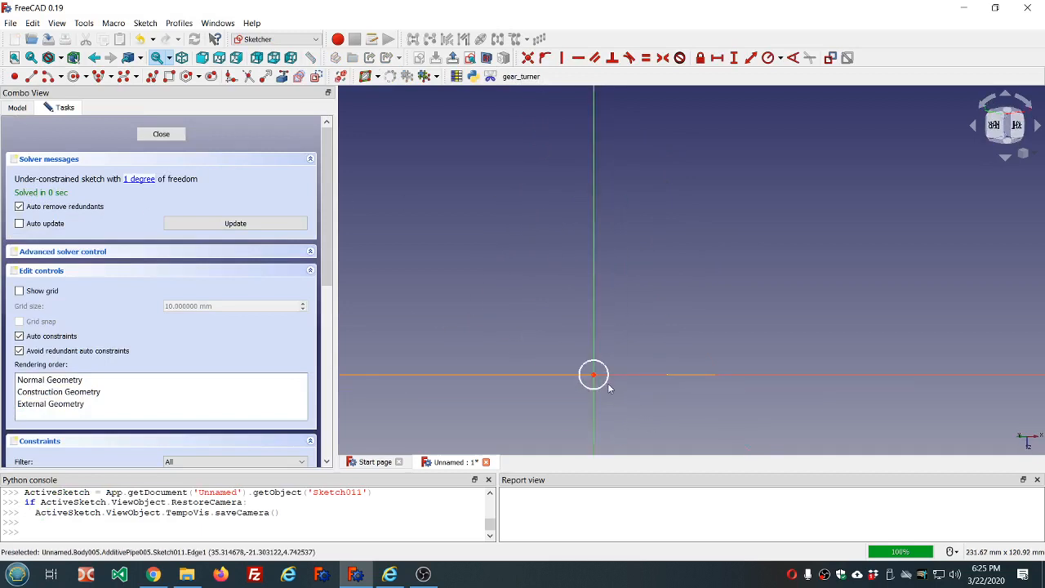
drag(606, 384, 625, 394)
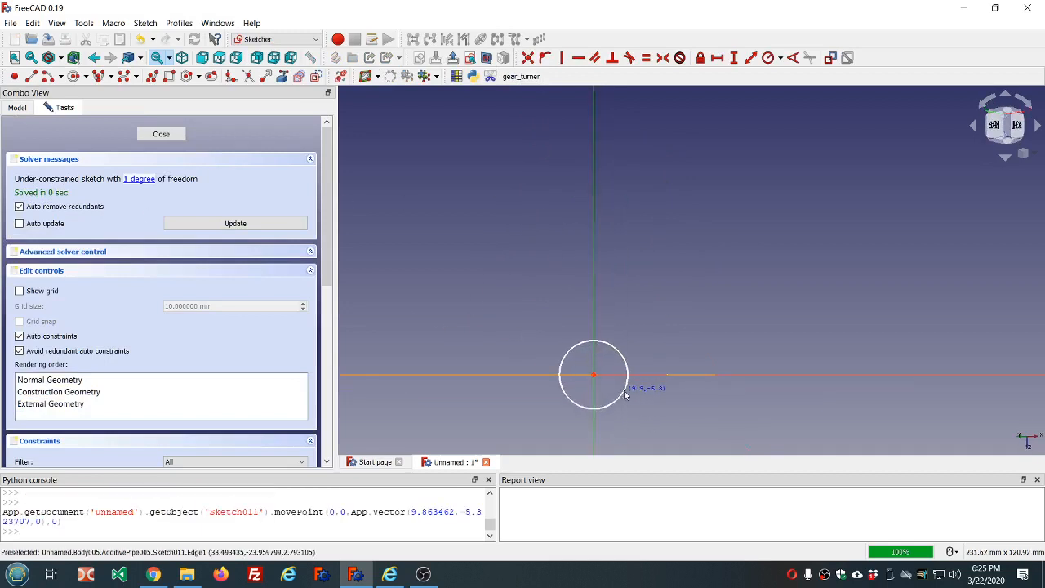
click(161, 134)
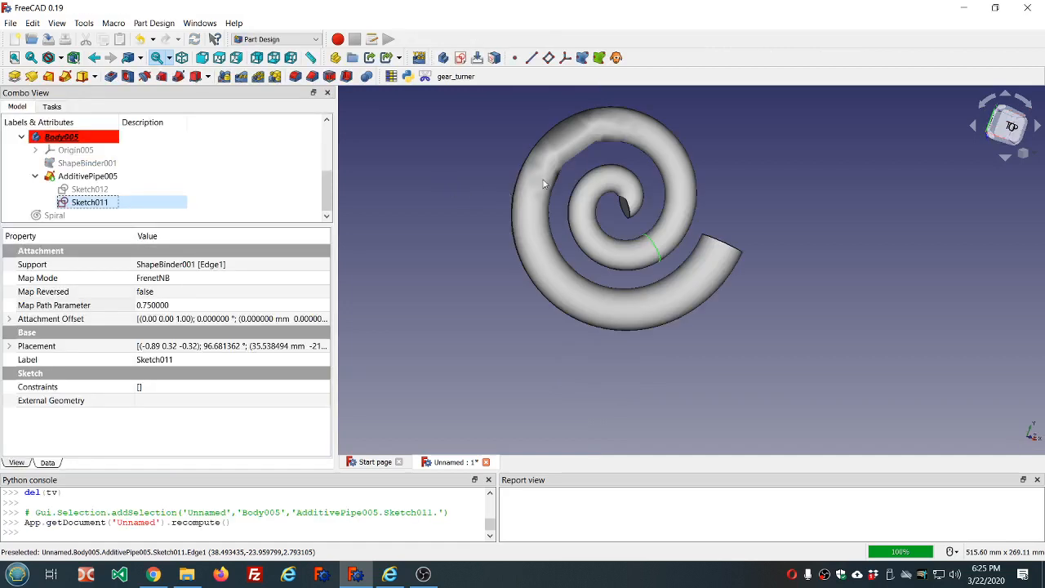
- Make profile Sketch012 visible and delete AdditivePipe005 from Body005, keeping its sketches
middle_drag(712, 217, 683, 214)
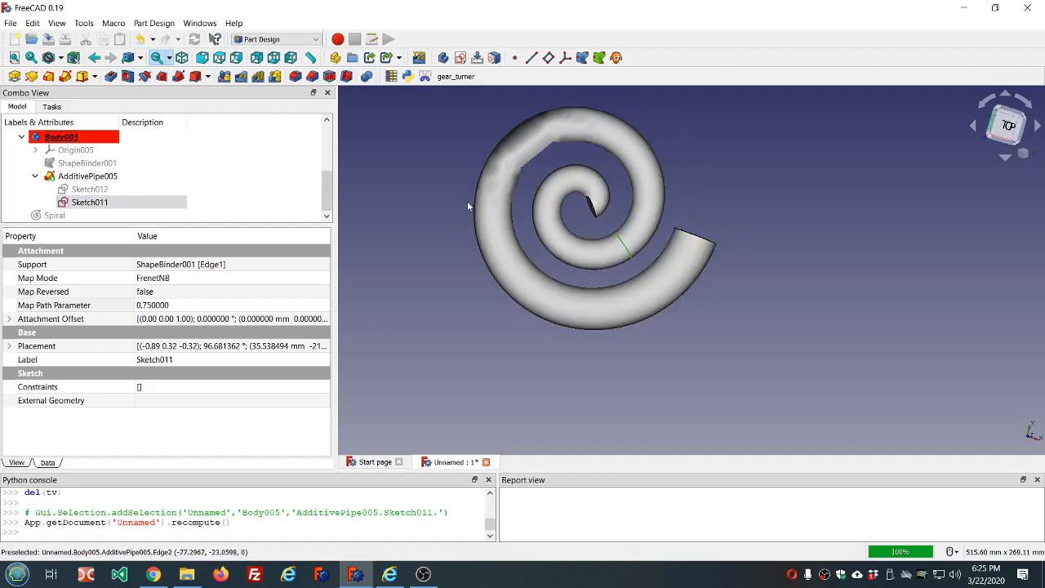
mouse_move(695, 197)
middle_down()
mouse_move(661, 266)
mouse_move(655, 237)
middle_up()
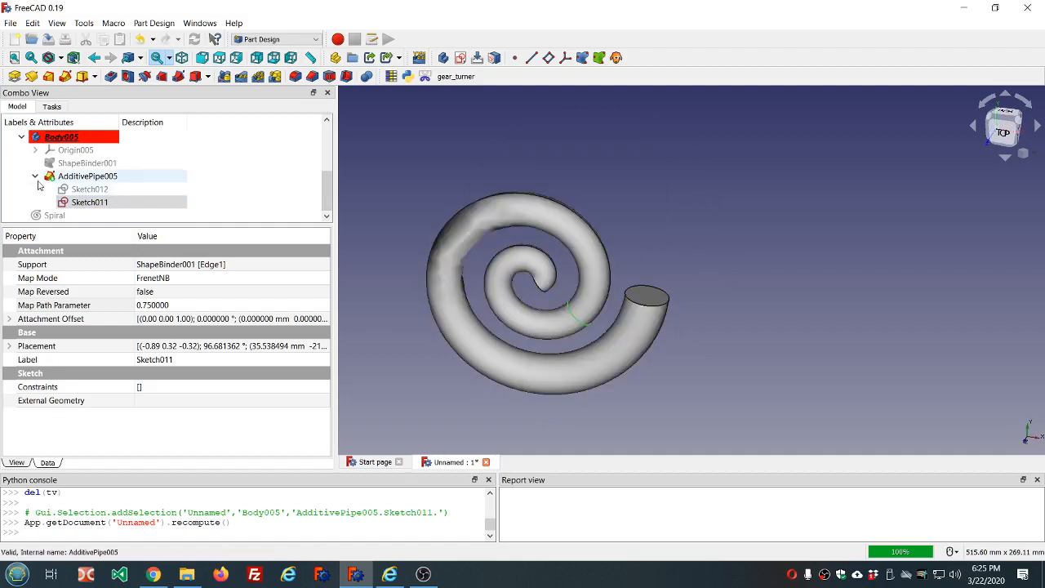
click(95, 191)
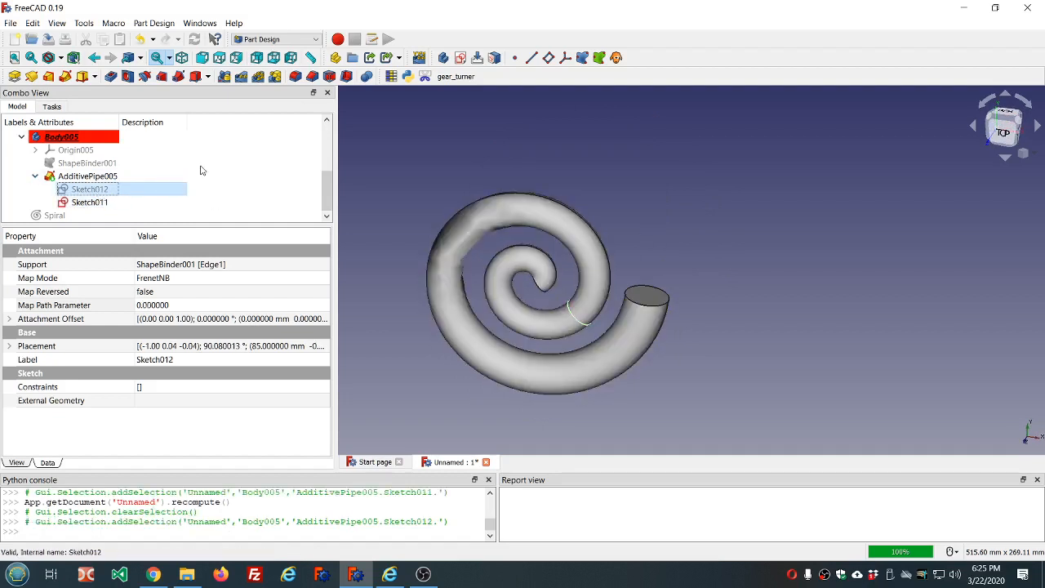
key(space)
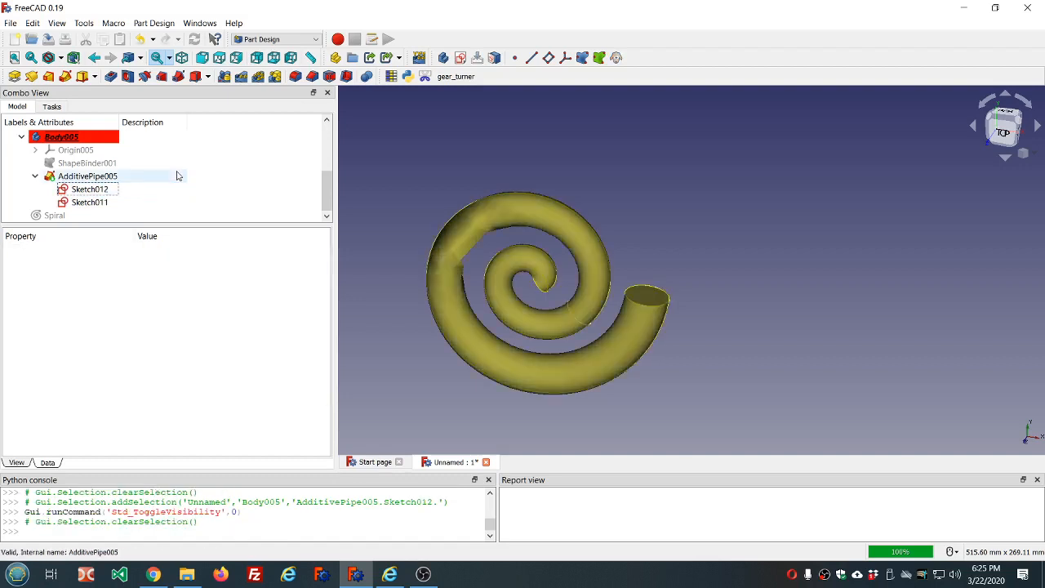
click(89, 180)
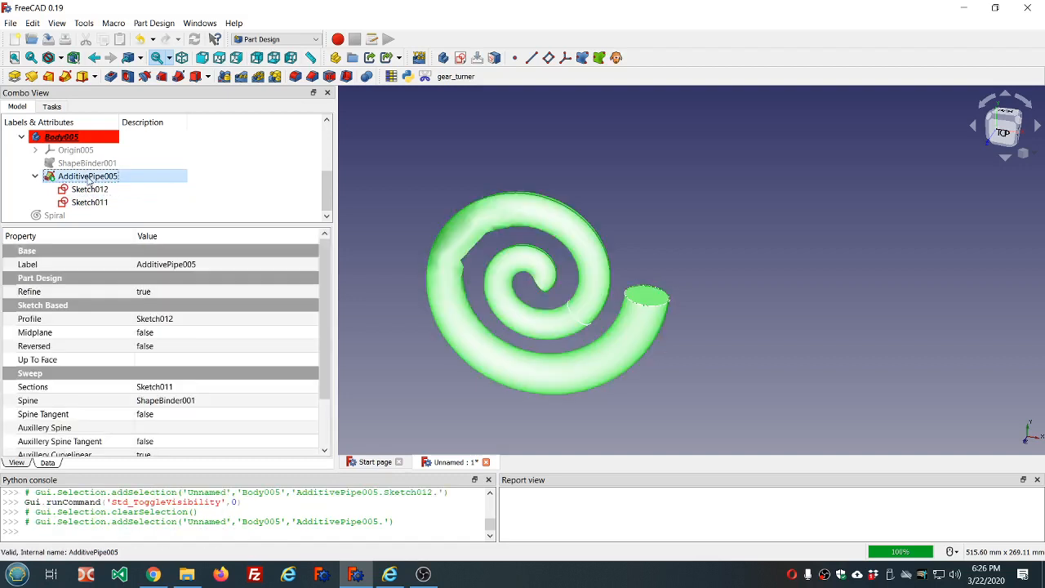
key(Delete)
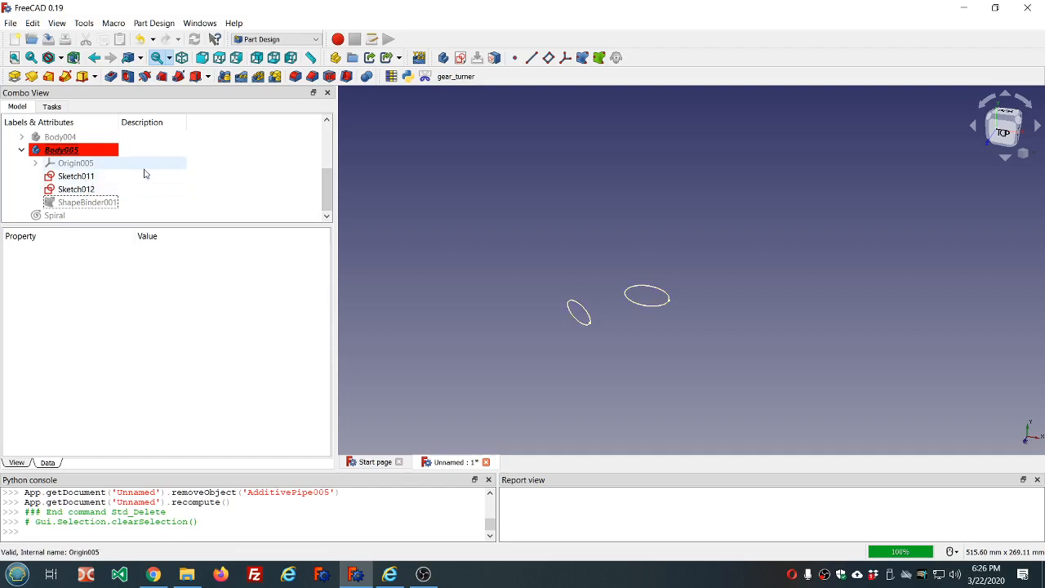
- Create a sketch on Body005's XY plane with a circle of about 11 mm radius centred on the origin, and close it
click(462, 57)
click(213, 180)
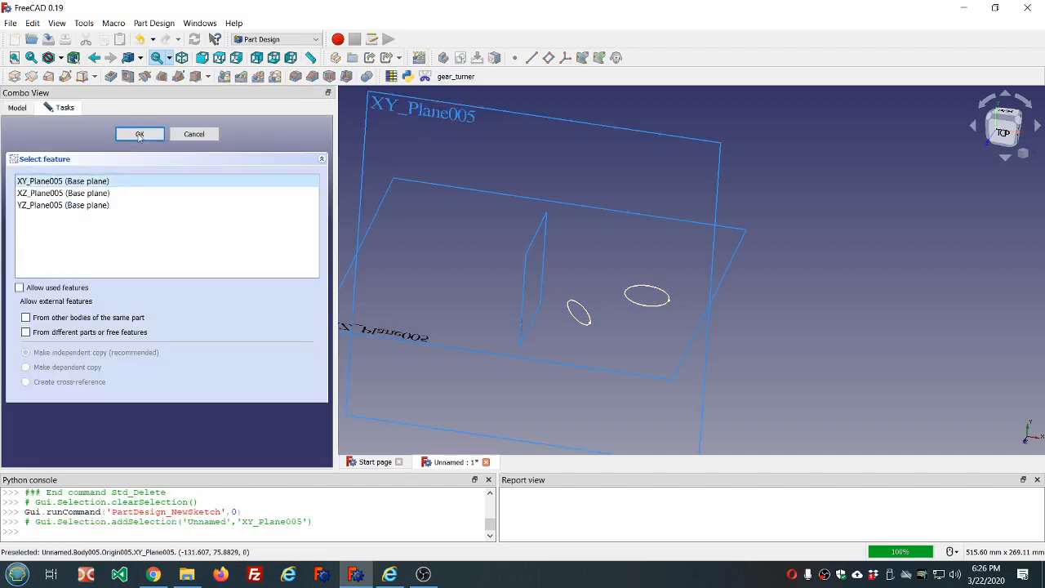
click(140, 134)
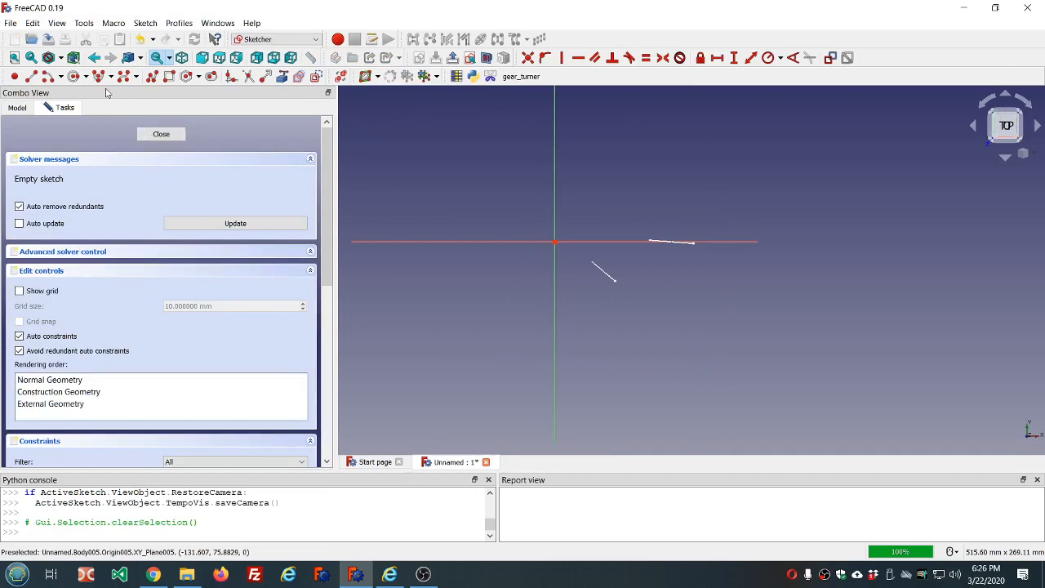
click(73, 76)
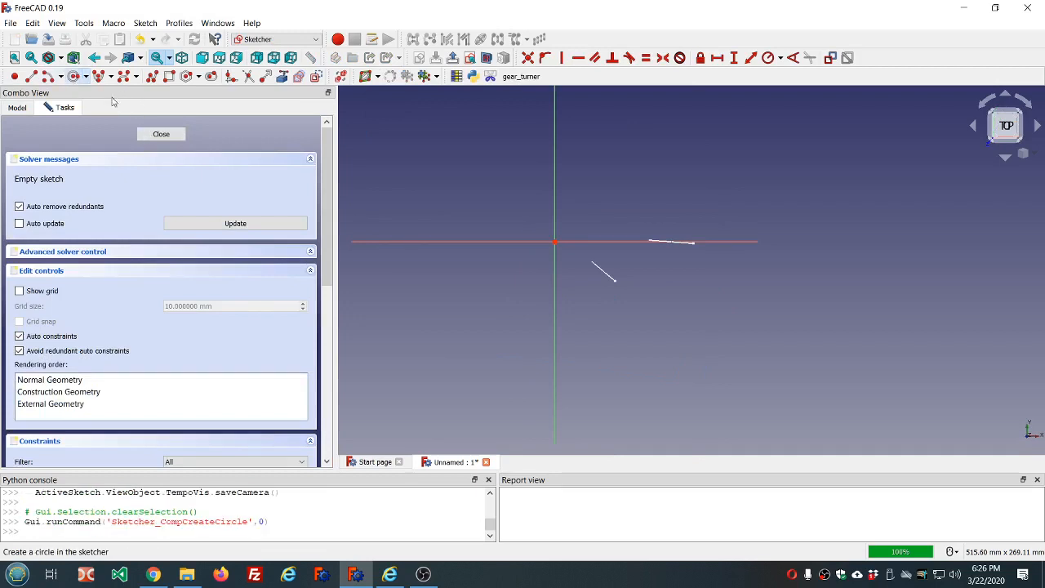
click(555, 242)
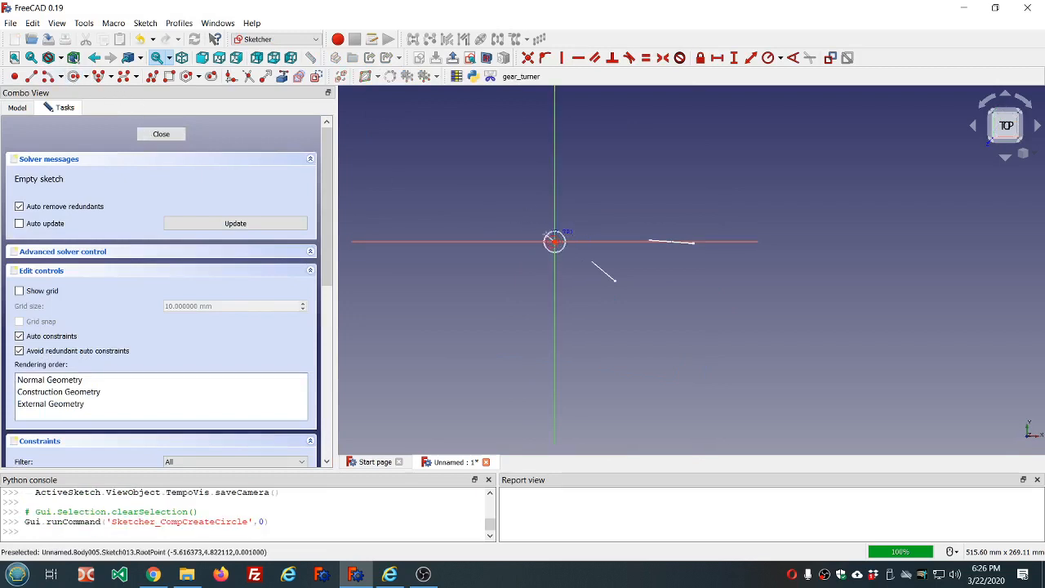
click(545, 231)
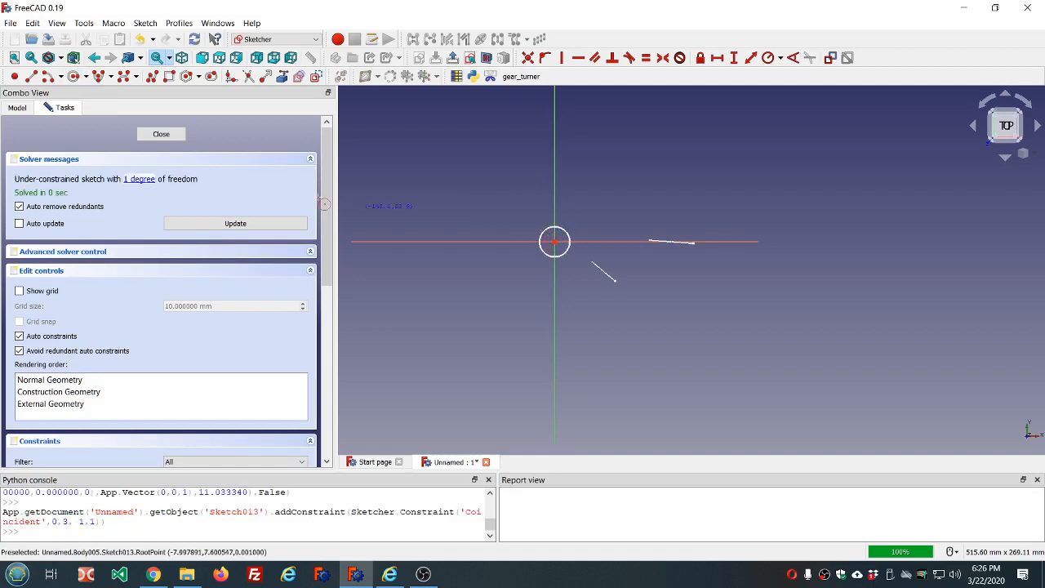
click(163, 134)
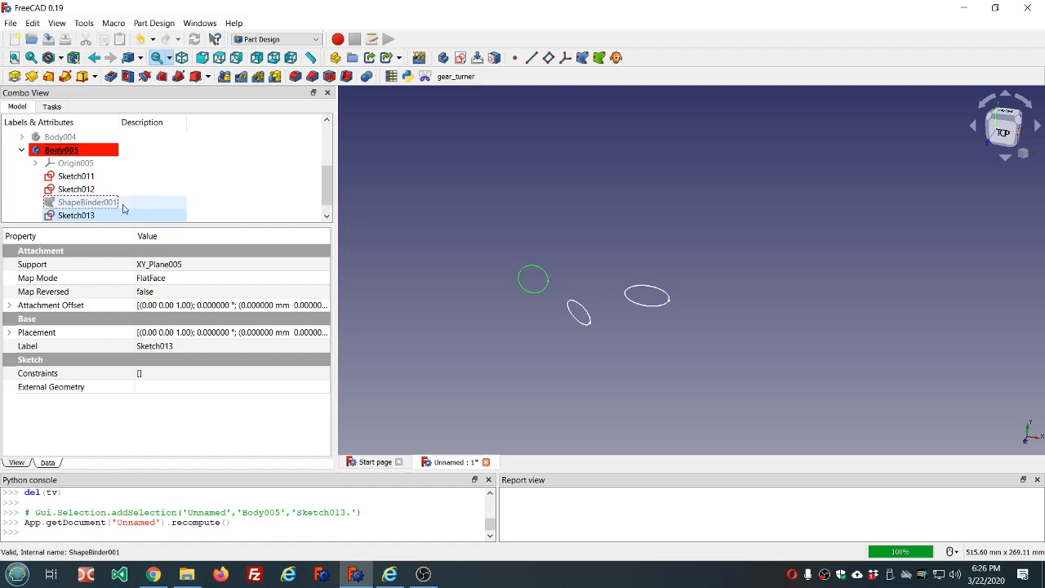
- Show ShapeBinder001 and attach Sketch013 to its spiral edge in Frenet NB mode
click(92, 189)
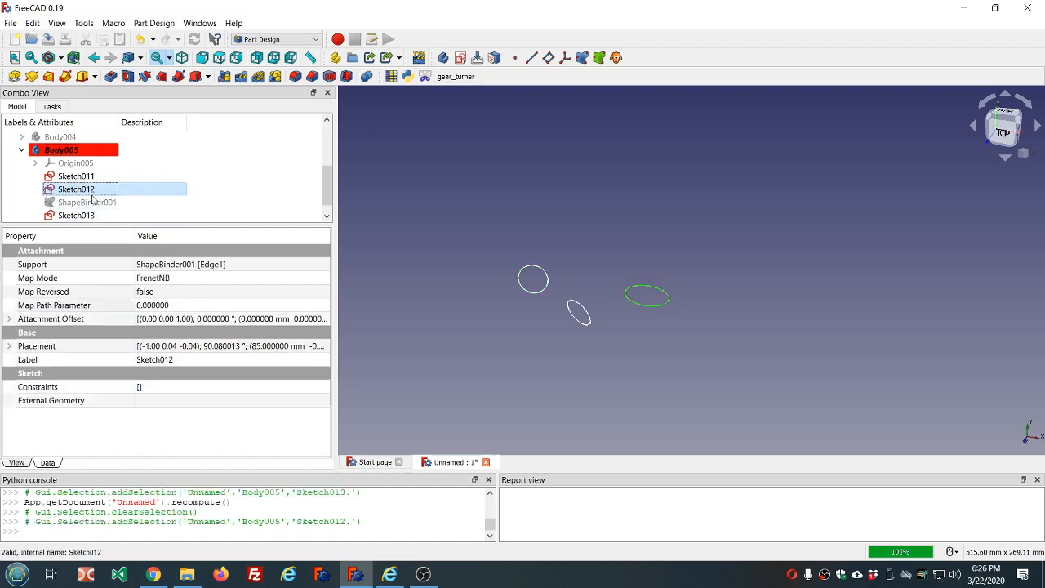
click(92, 214)
click(92, 206)
key(space)
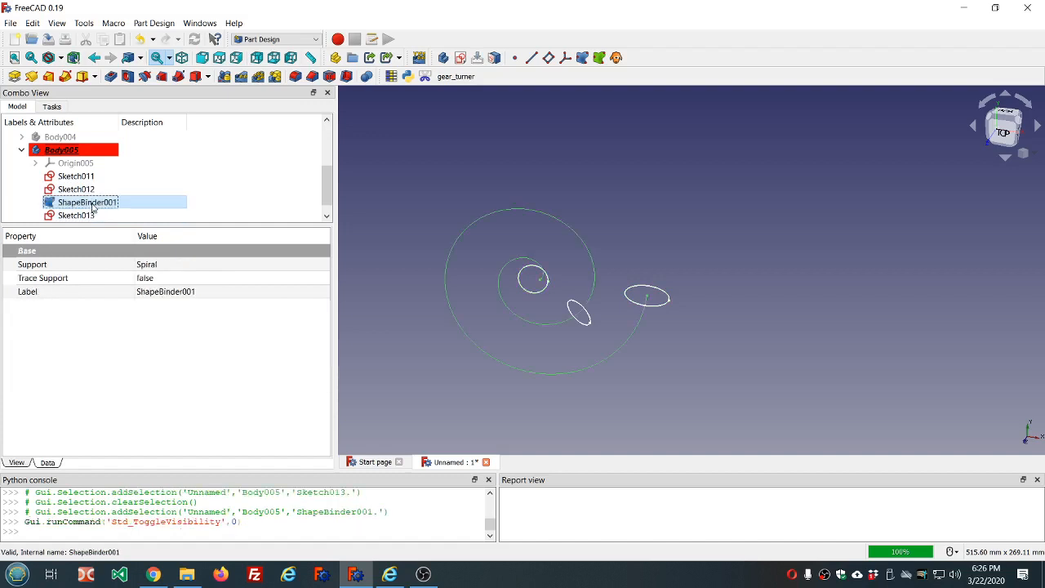
click(93, 214)
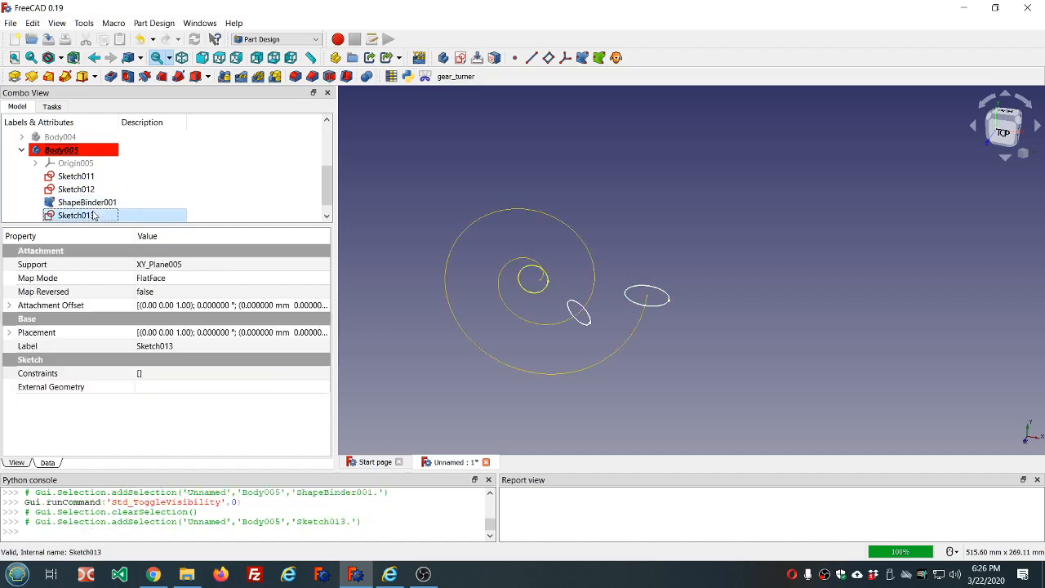
click(204, 278)
click(324, 279)
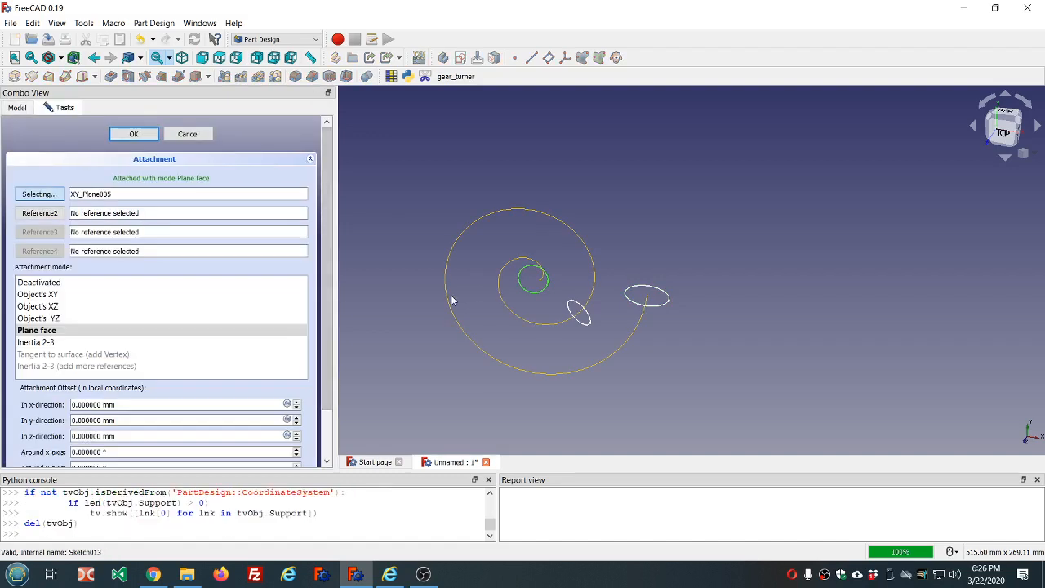
click(447, 303)
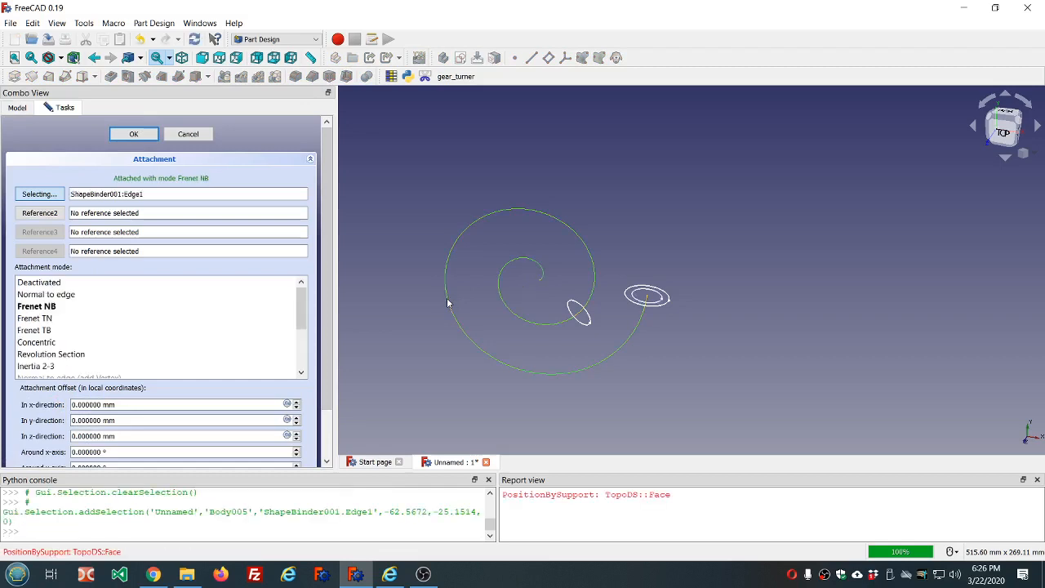
click(144, 137)
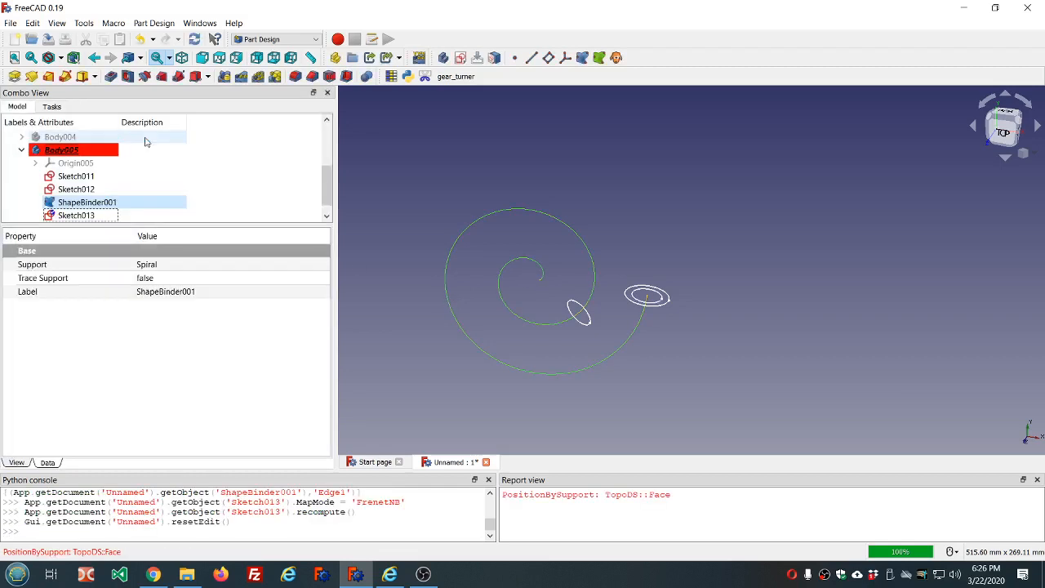
- Set Sketch013's Map Path Parameter to 0.85
click(163, 215)
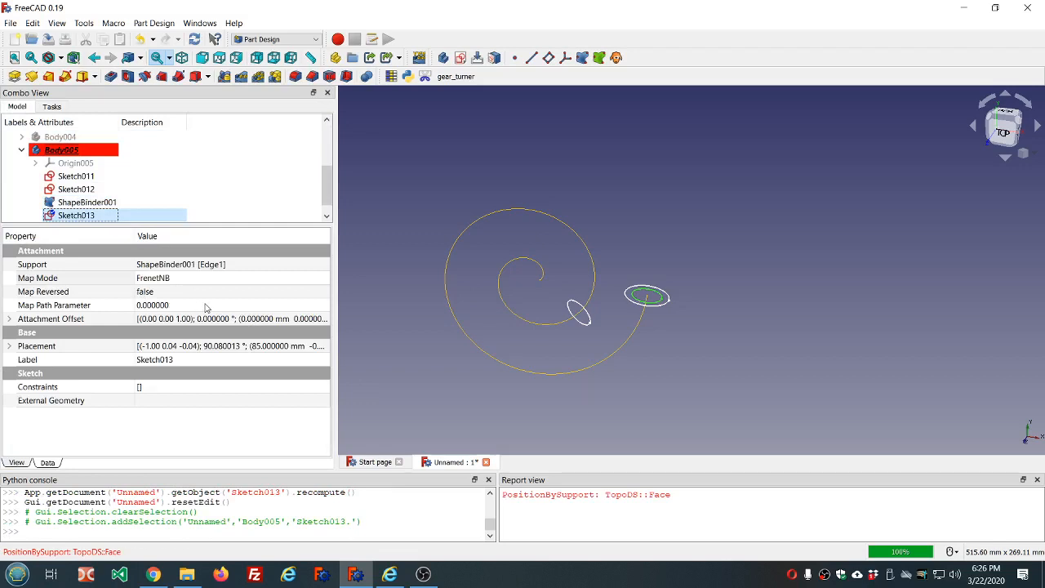
click(206, 306)
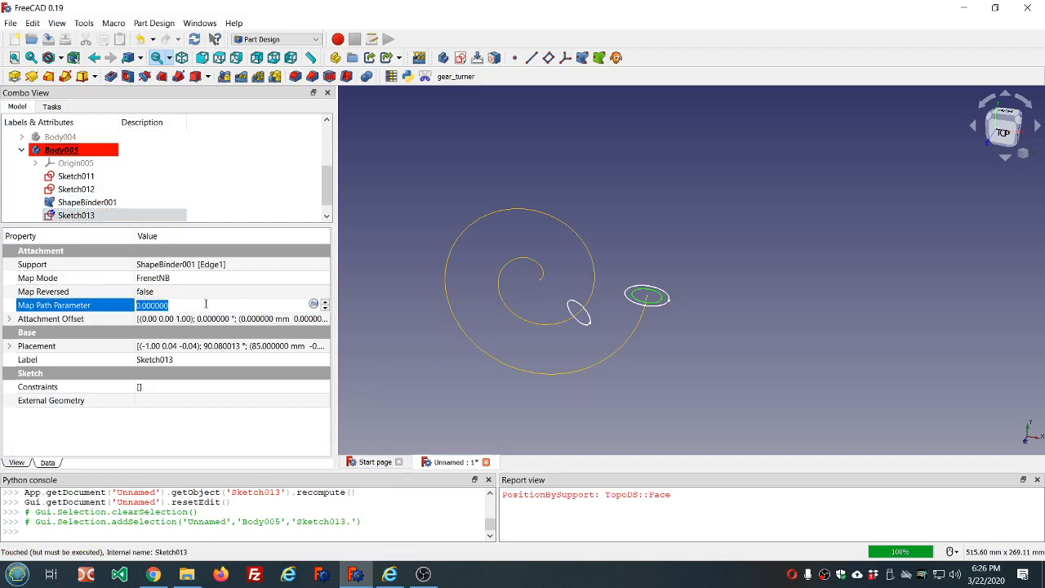
key(BackSpace)
text(.85)
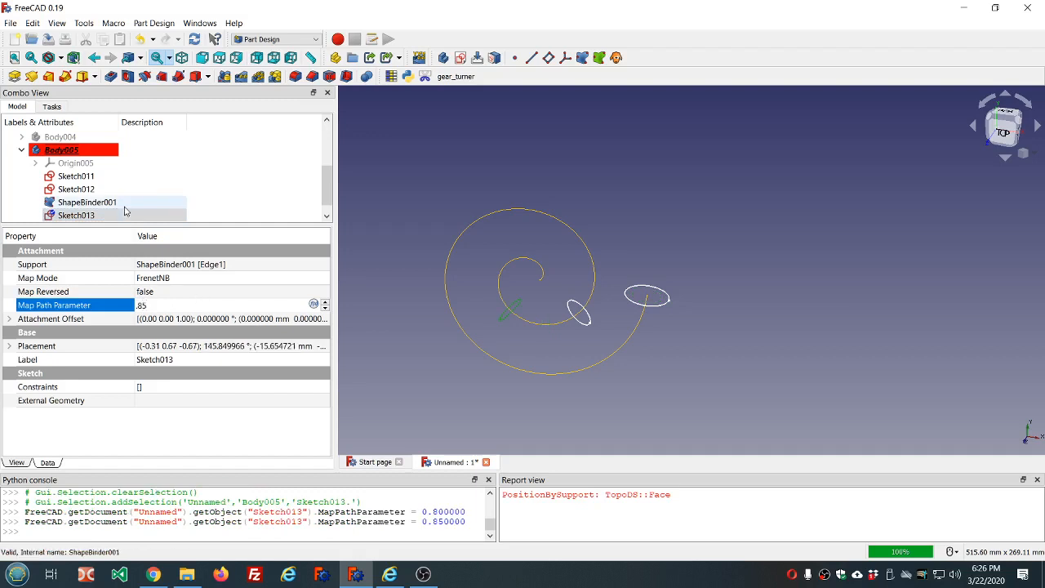
- Move section Sketch011 along the spiral by setting its Map Path Parameter to 0.5
click(98, 189)
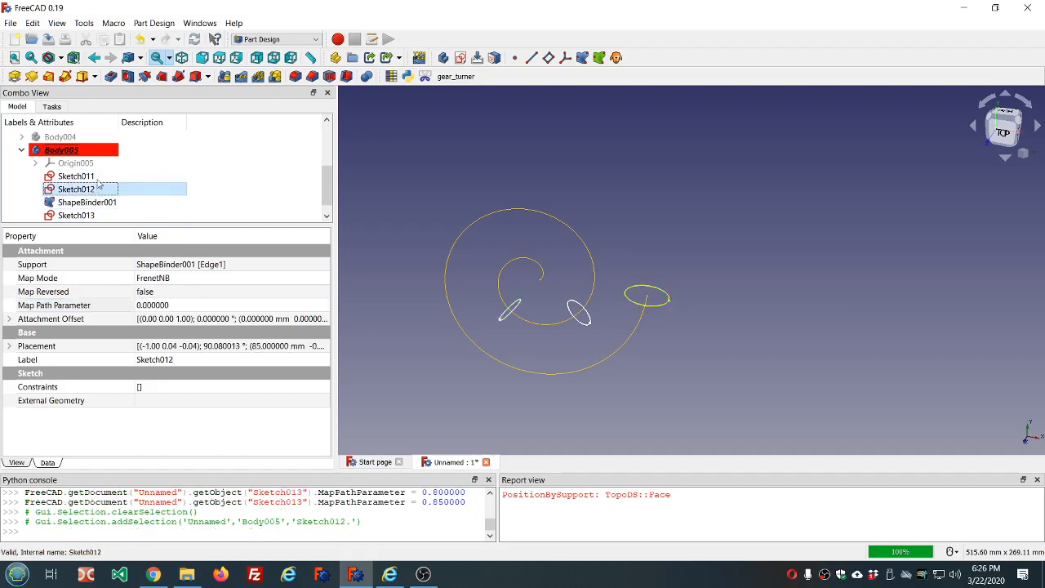
click(98, 177)
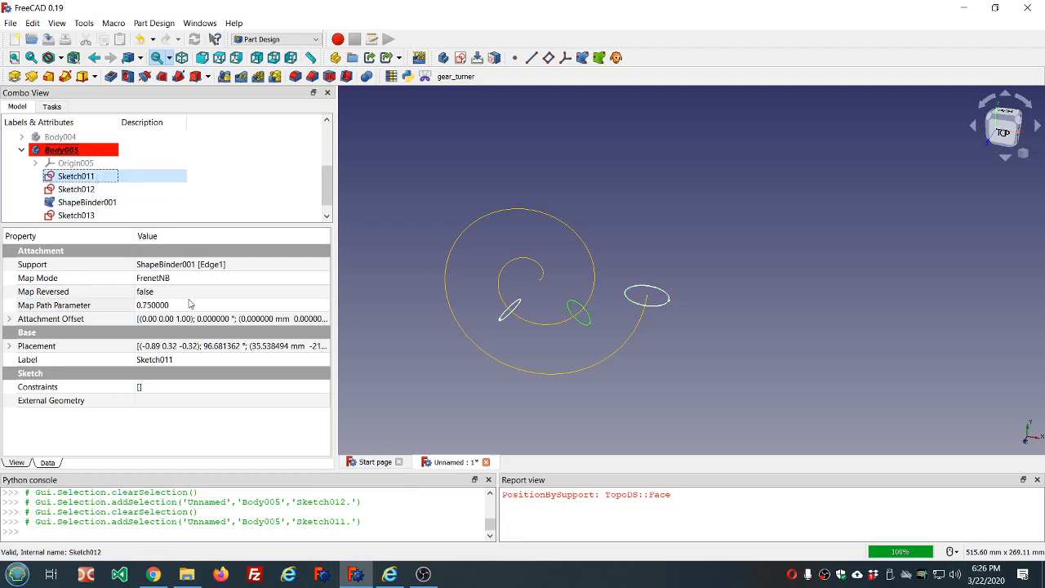
click(188, 301)
text(.55)
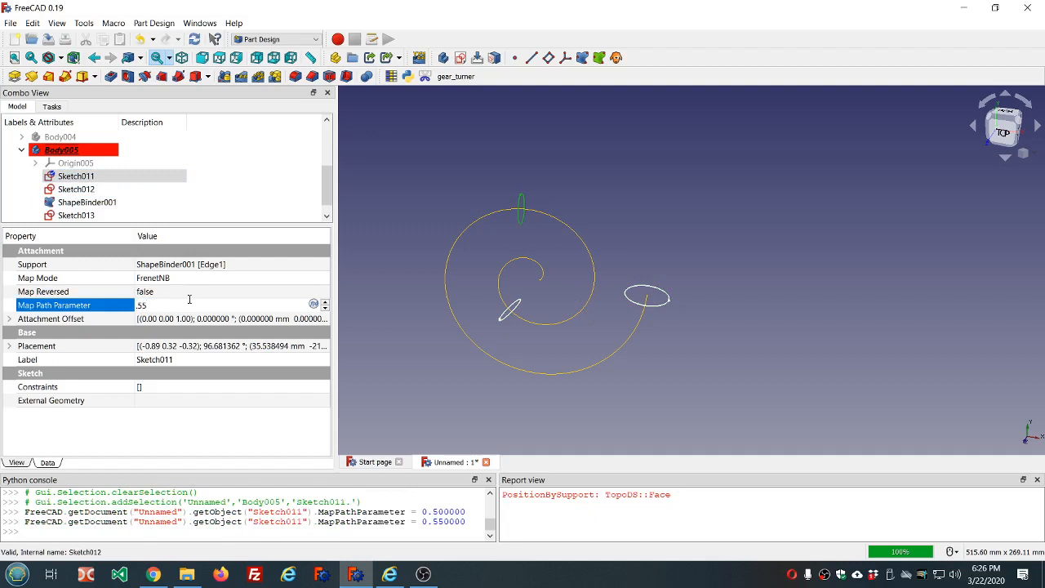
key(BackSpace)
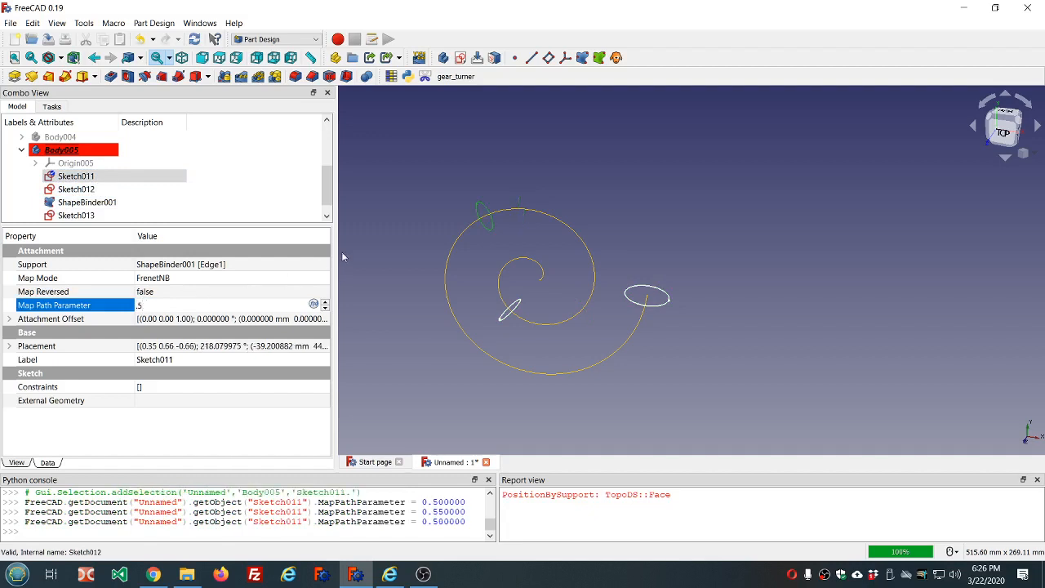
click(409, 229)
mouse_move(452, 273)
middle_down()
mouse_move(491, 258)
mouse_move(438, 258)
middle_up()
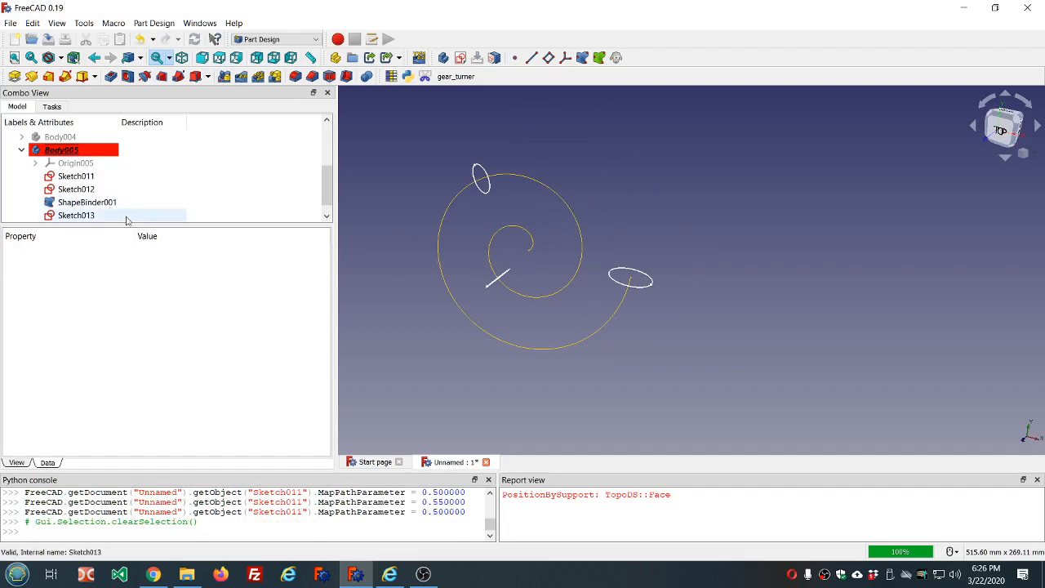
- Enlarge the circle in Sketch012 so its edge passes through about (12.5, 21.5), and close the sketch
click(94, 216)
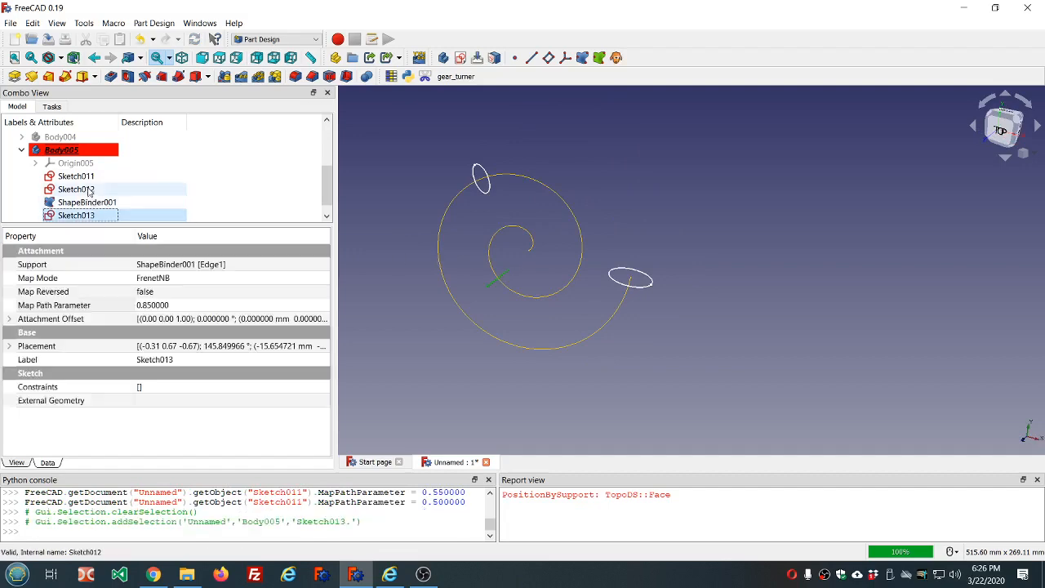
click(90, 189)
double_click(90, 189)
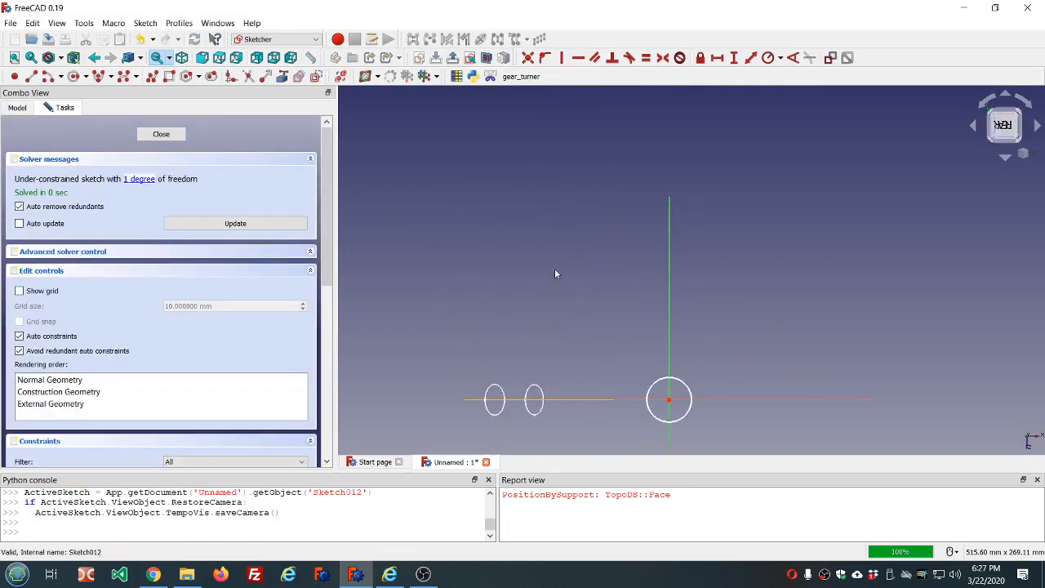
drag(683, 381, 687, 379)
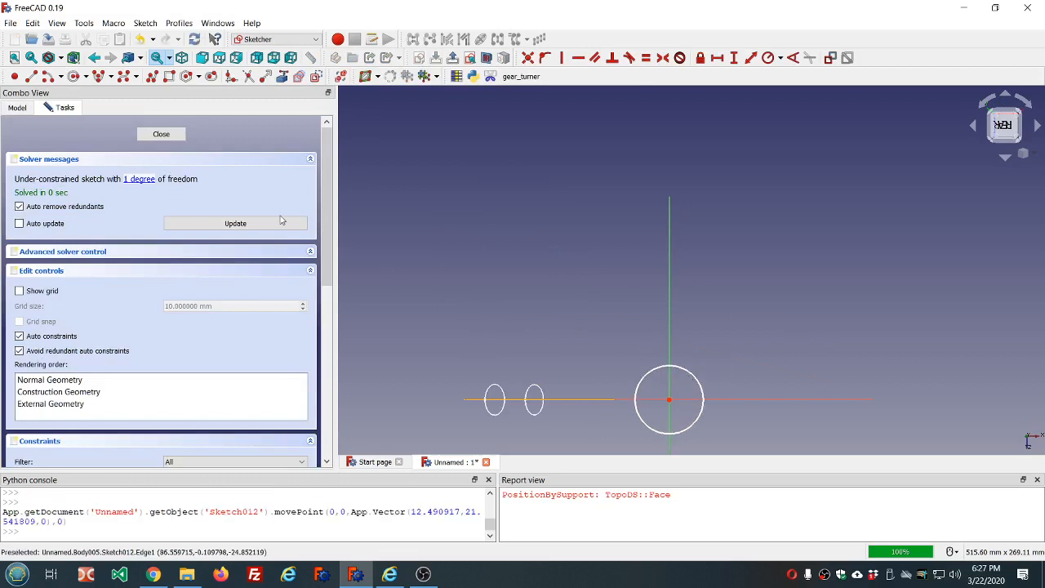
click(161, 134)
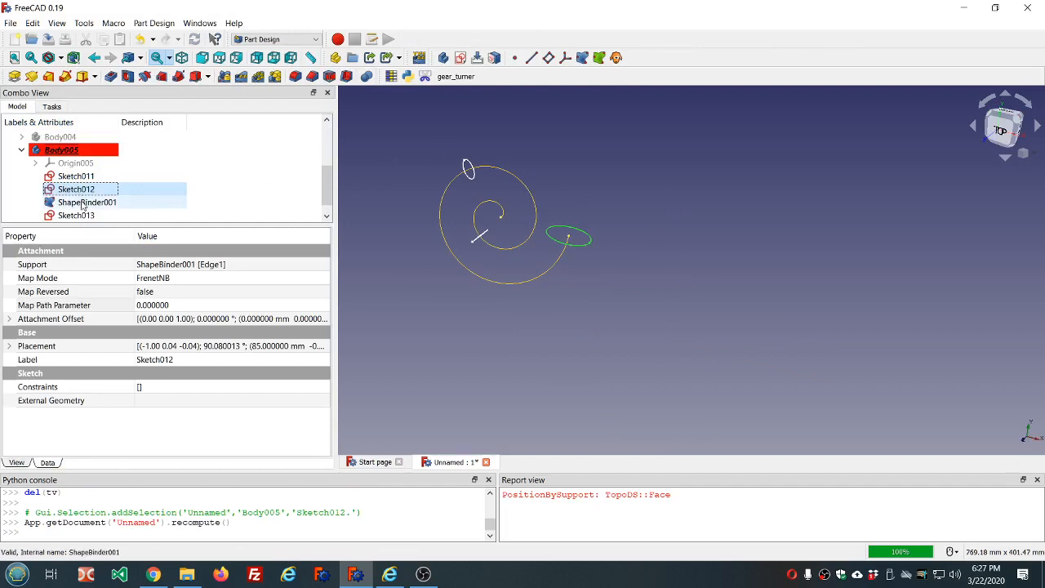
- Create a Multisection additive pipe with profile Sketch012 along ShapeBinder001, adding Sketch011 and Sketch013 as sections, and accept it
click(65, 77)
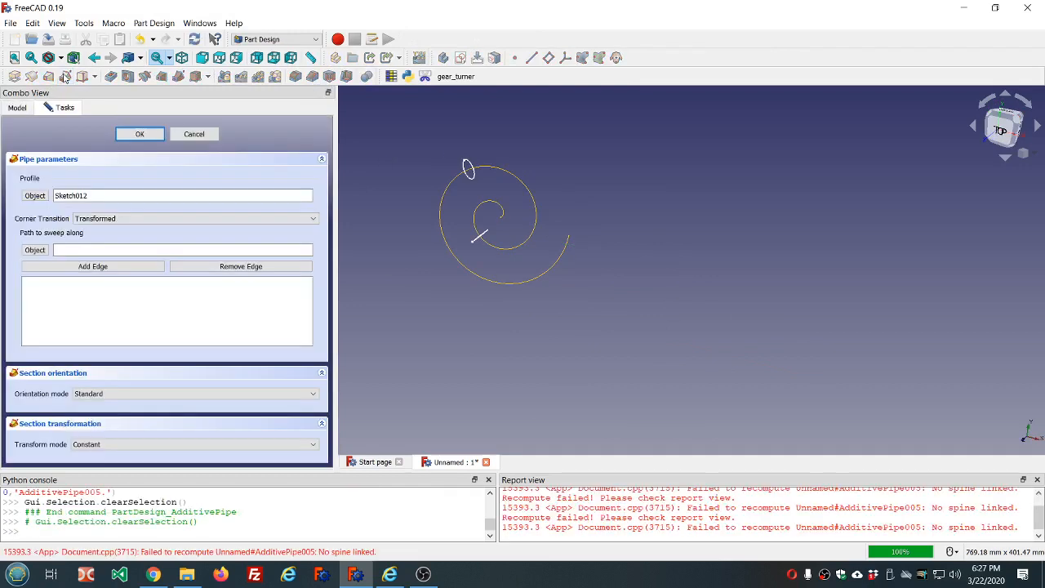
click(37, 250)
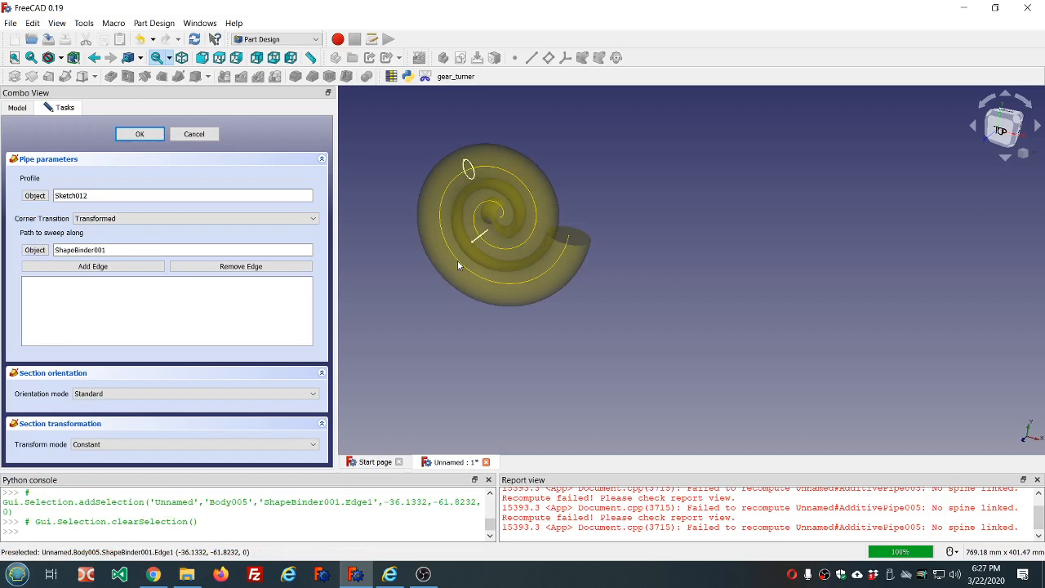
click(314, 448)
click(249, 461)
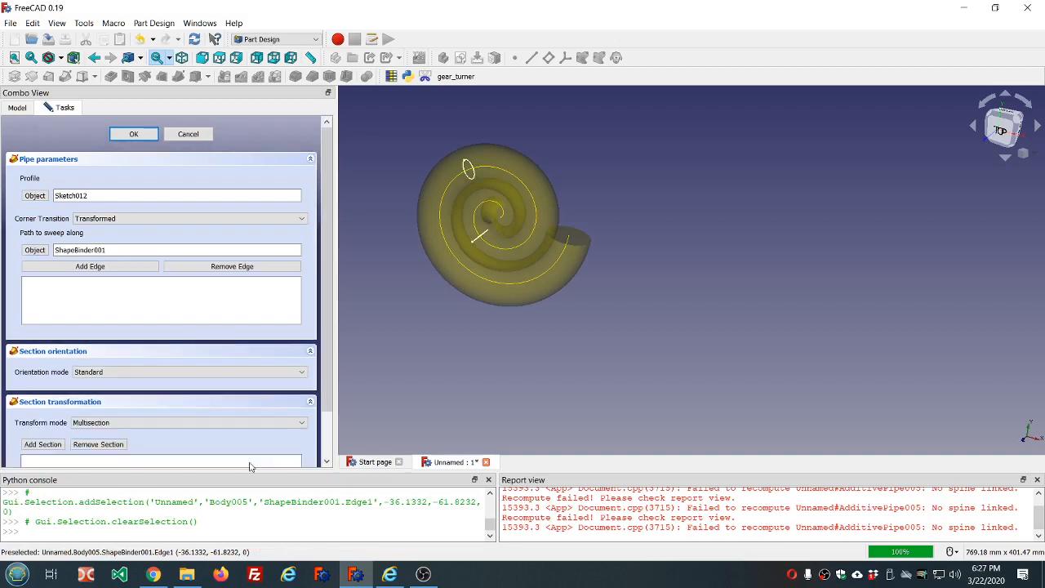
click(43, 444)
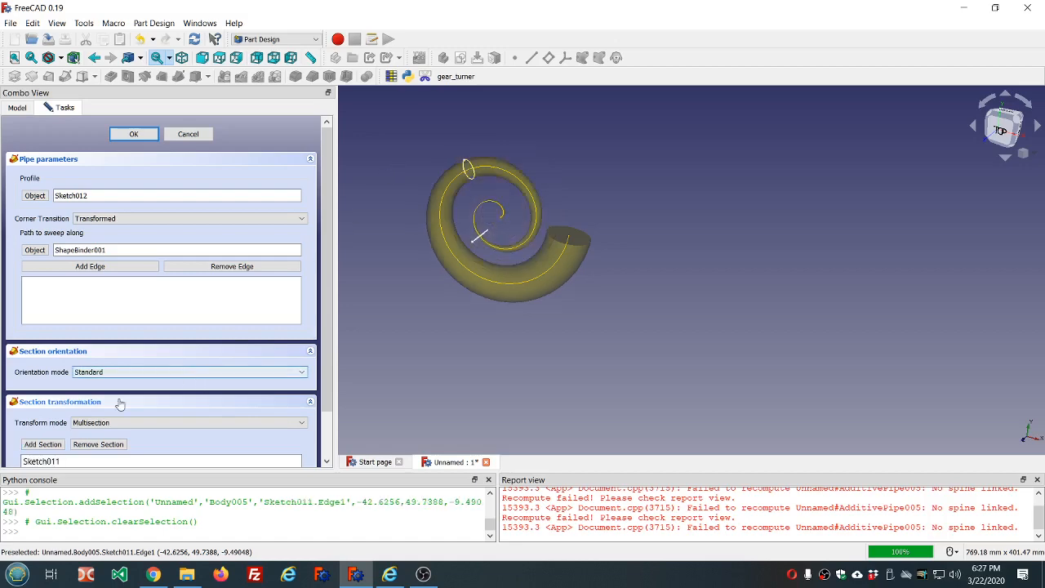
click(43, 444)
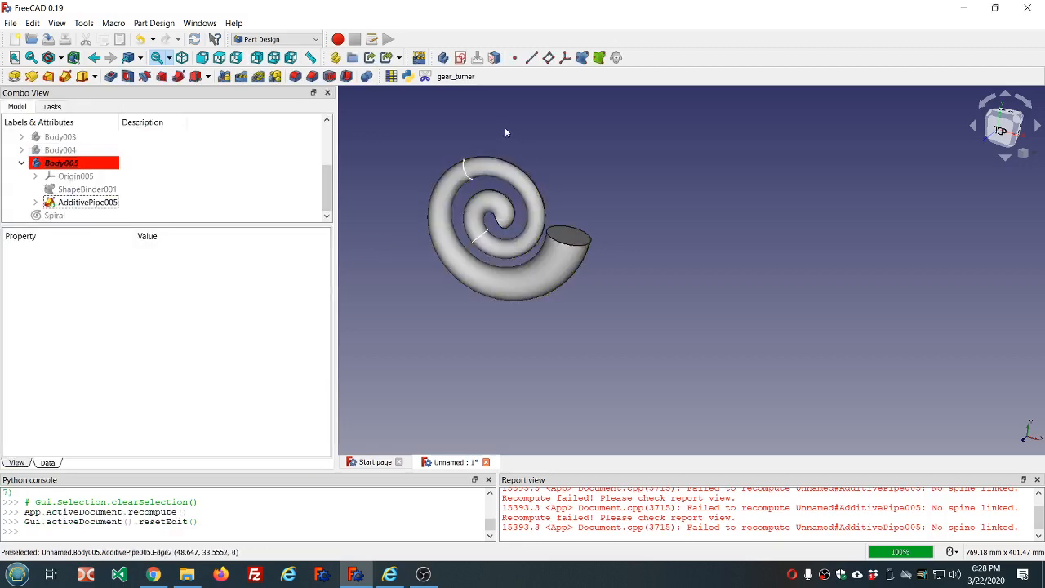
- Shrink the circle in Sketch013 so its edge passes through about (7.1, -4.5), and close the sketch
scroll(465, 167, up, 2)
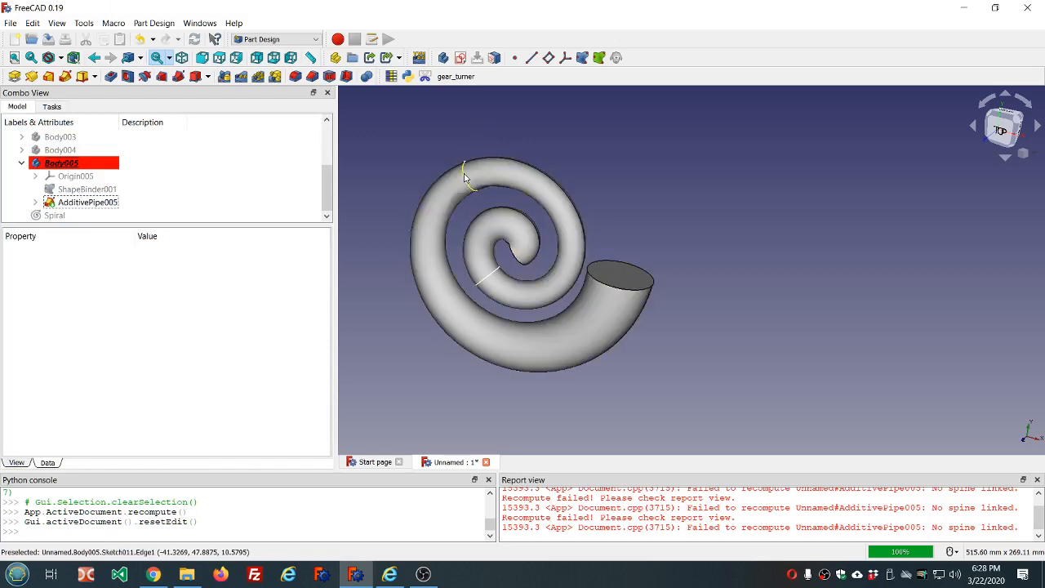
click(464, 176)
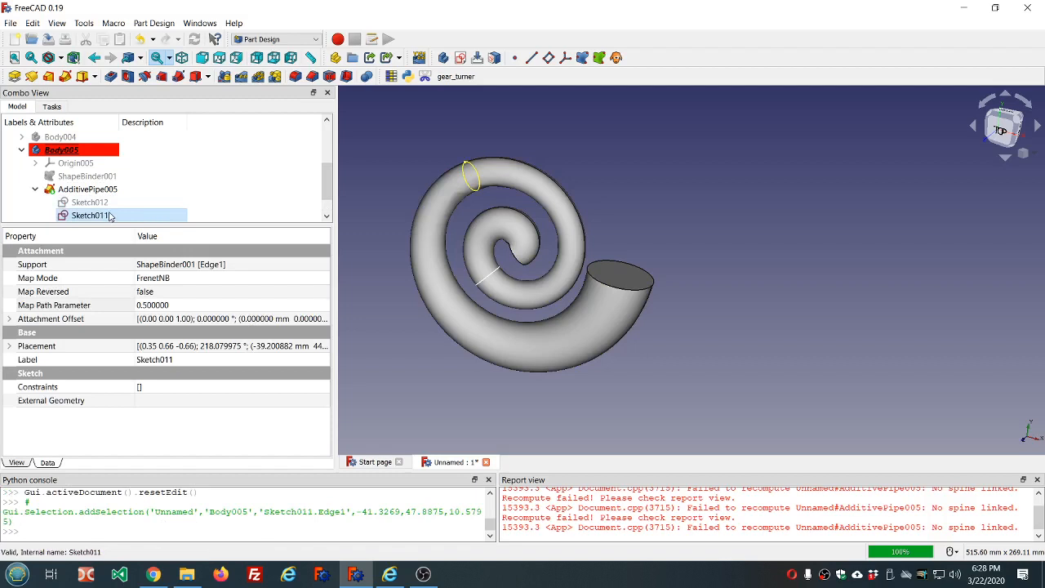
click(486, 282)
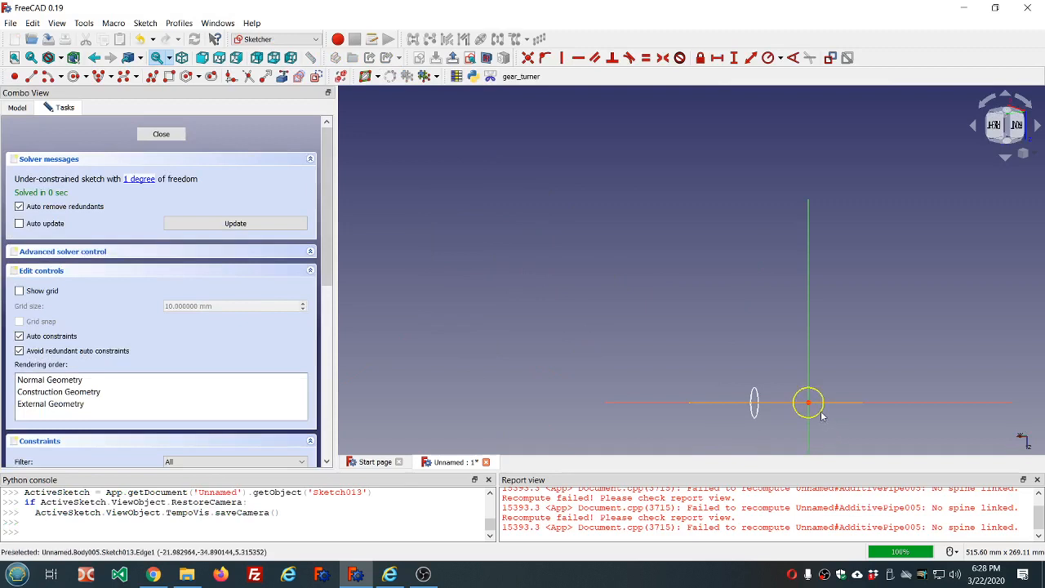
drag(820, 416, 816, 413)
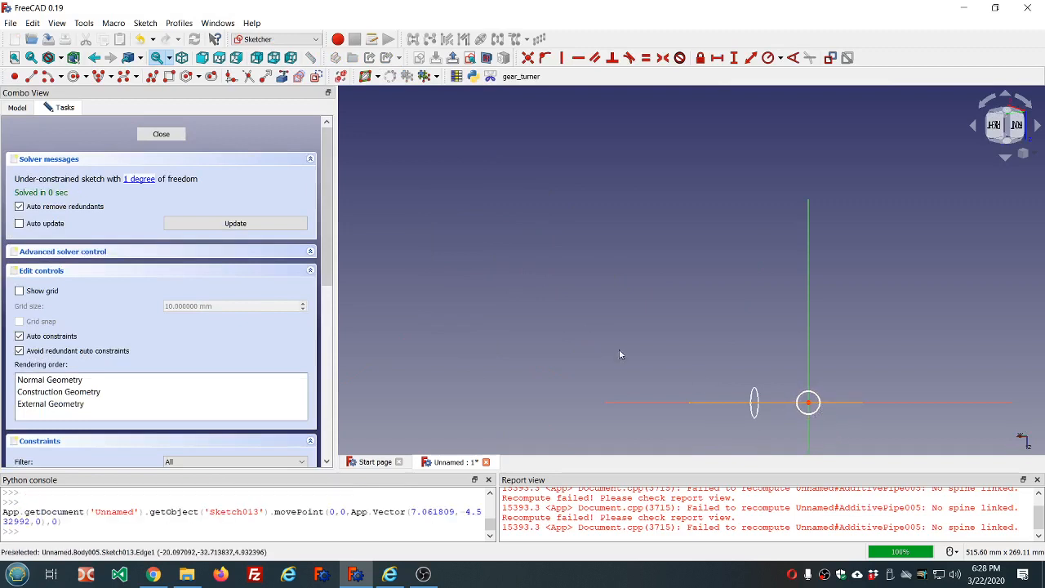
click(160, 135)
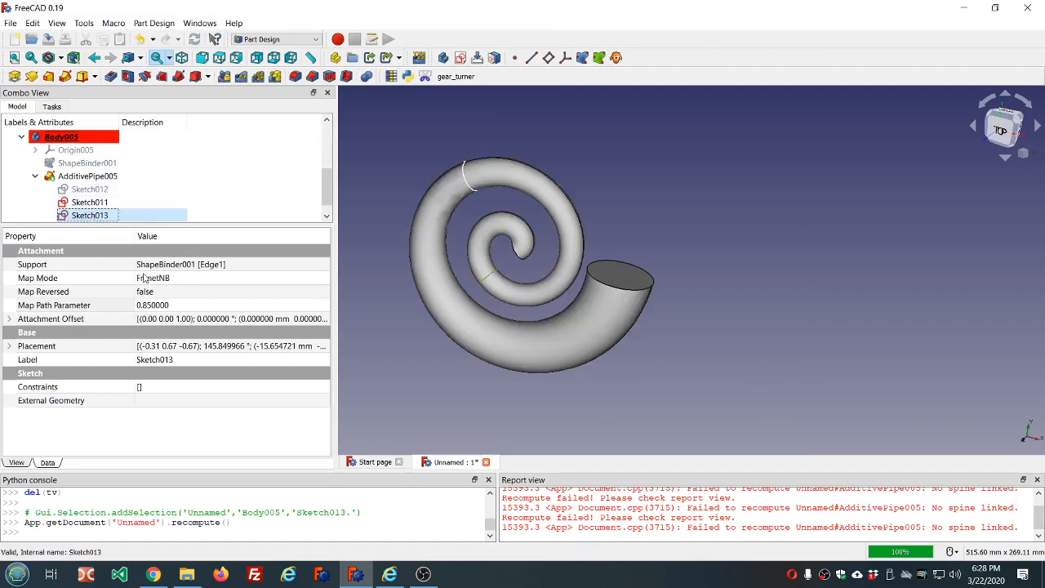
- Move section Sketch013 along the spiral by setting its Map Path Parameter to 0.95, and recompute the model
click(187, 305)
text(.95)
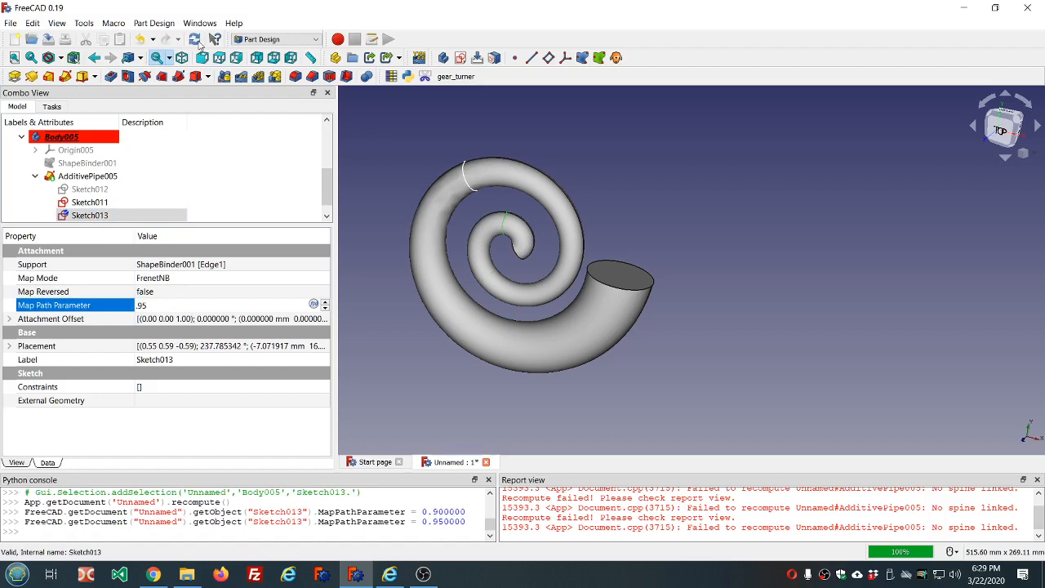
click(196, 40)
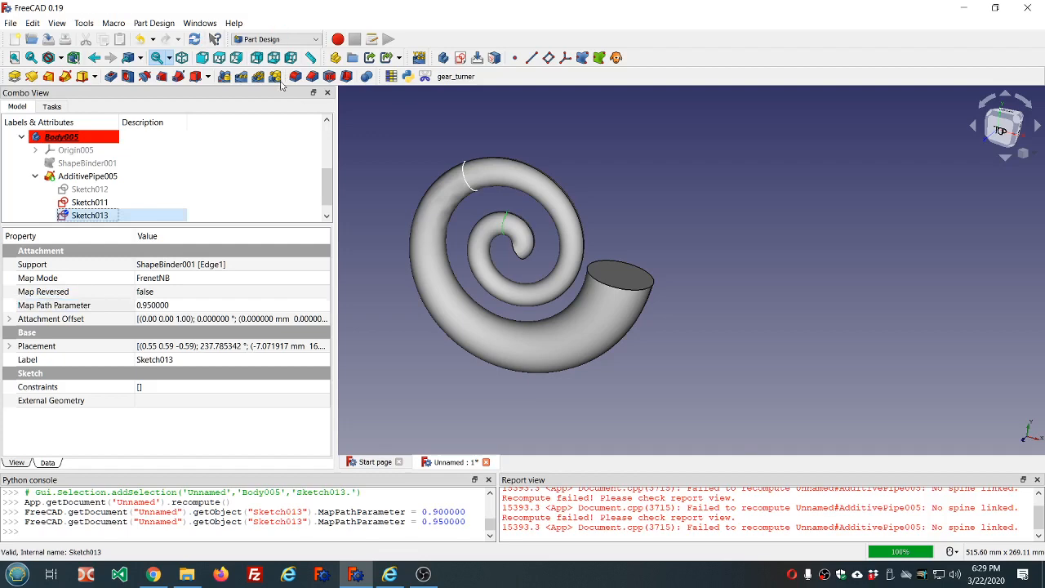
- Run Check Geometry from the Part workbench on AdditivePipe005
middle_drag(616, 193, 522, 166)
click(114, 175)
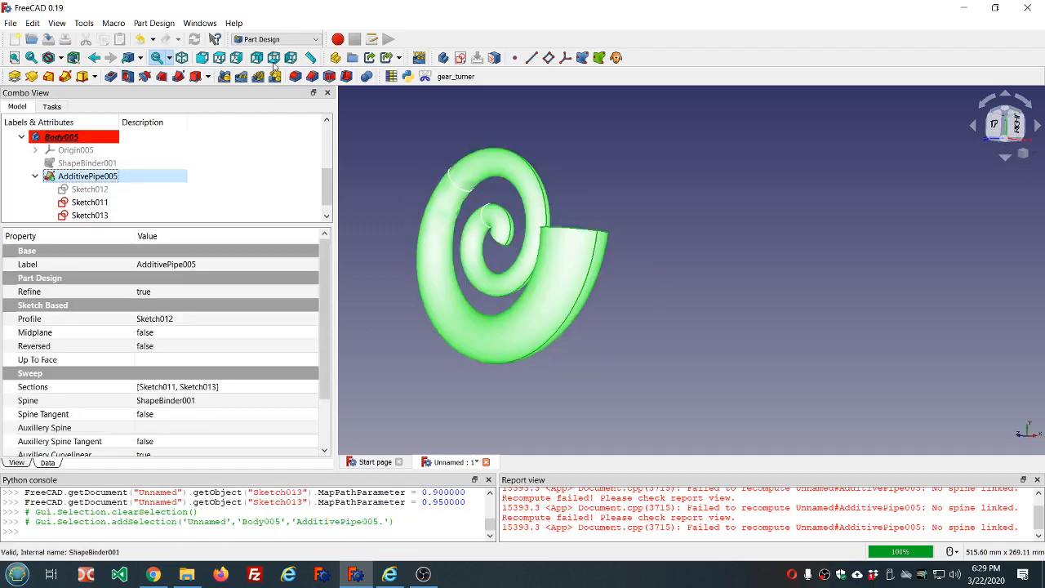
click(299, 47)
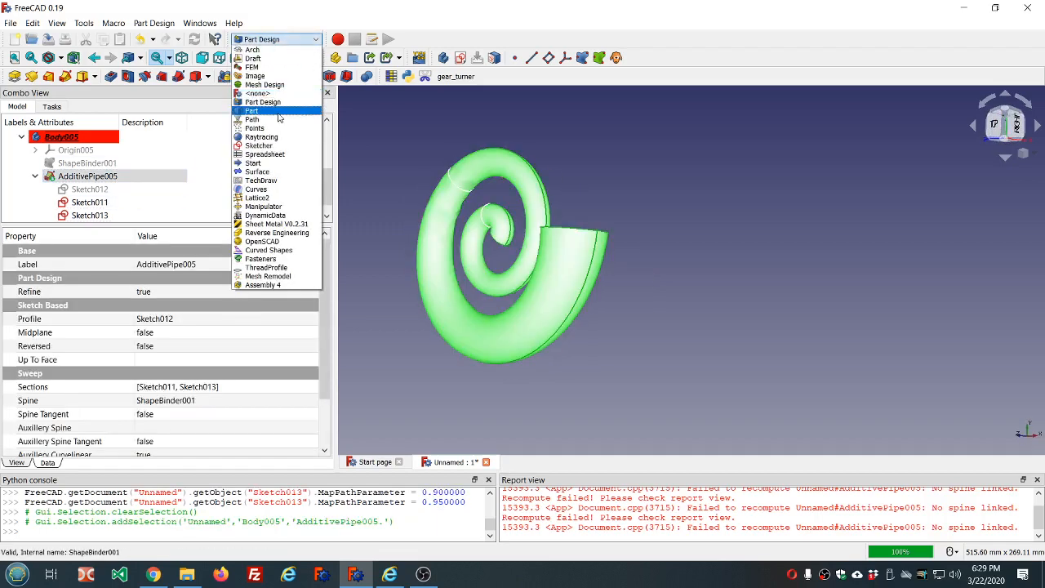
click(278, 110)
click(287, 57)
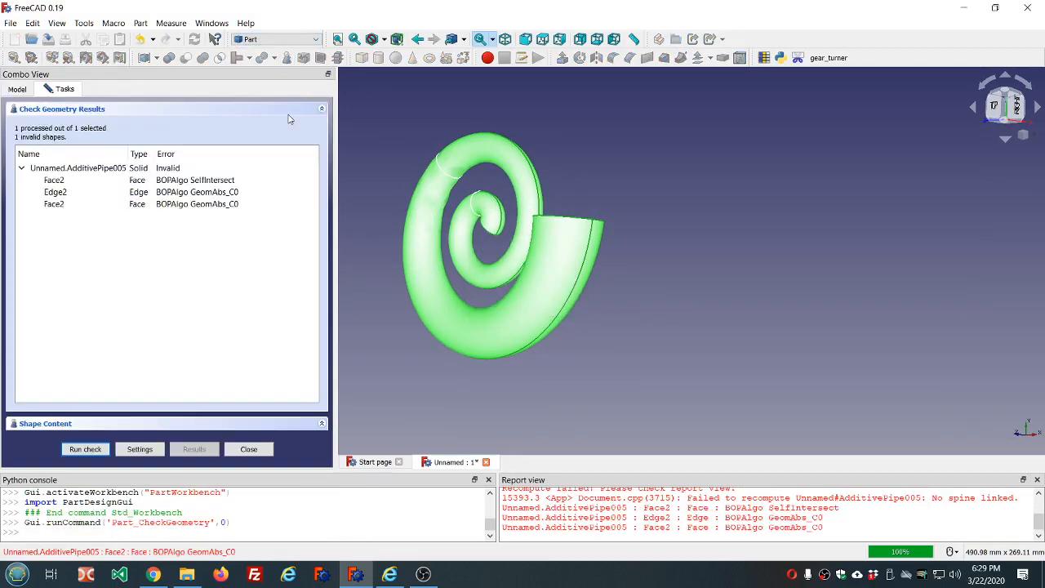
- Inspect the Face2 and Edge2 entries of the geometry check by highlighting each one on the pipe
click(200, 204)
click(200, 193)
click(208, 181)
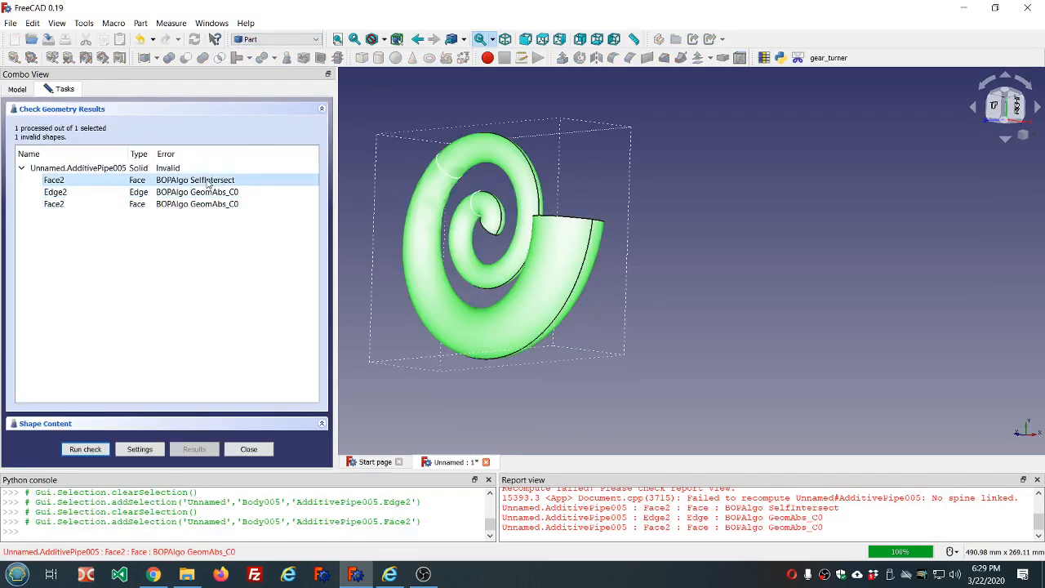
click(224, 196)
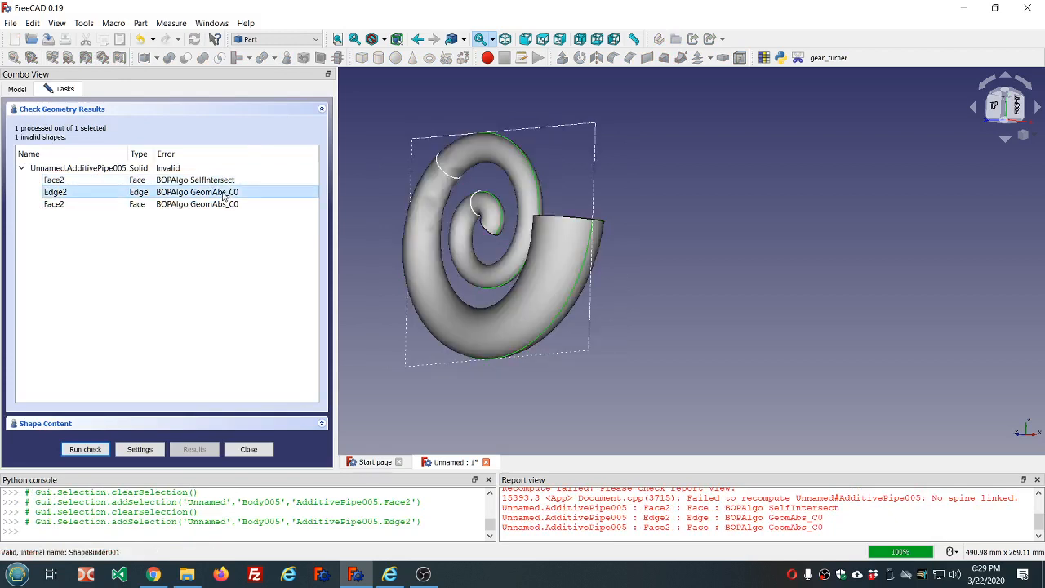
click(224, 206)
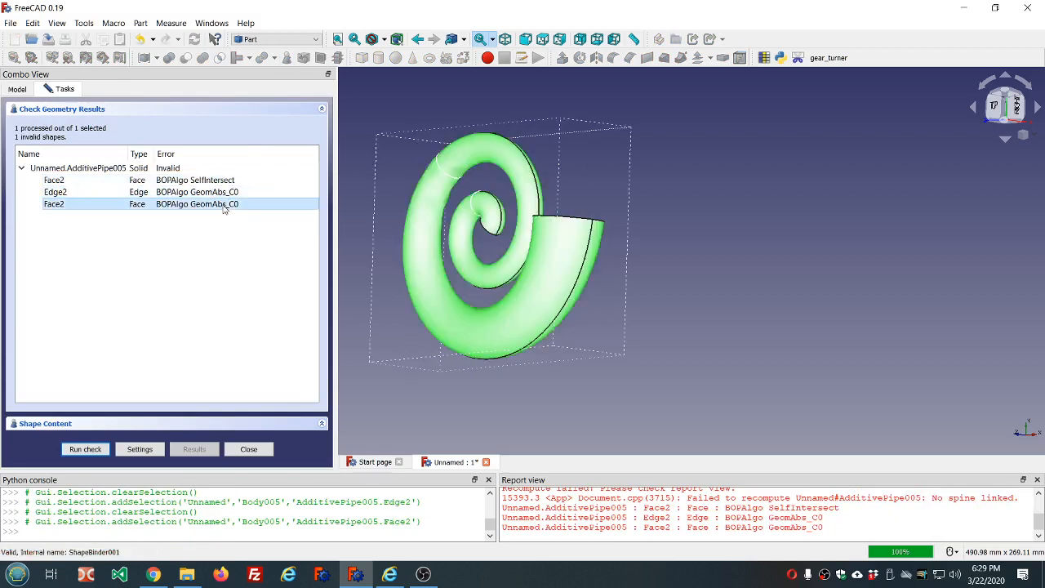
- Deselect the face, clear the report log and close the geometry check results
click(663, 143)
right_click(796, 525)
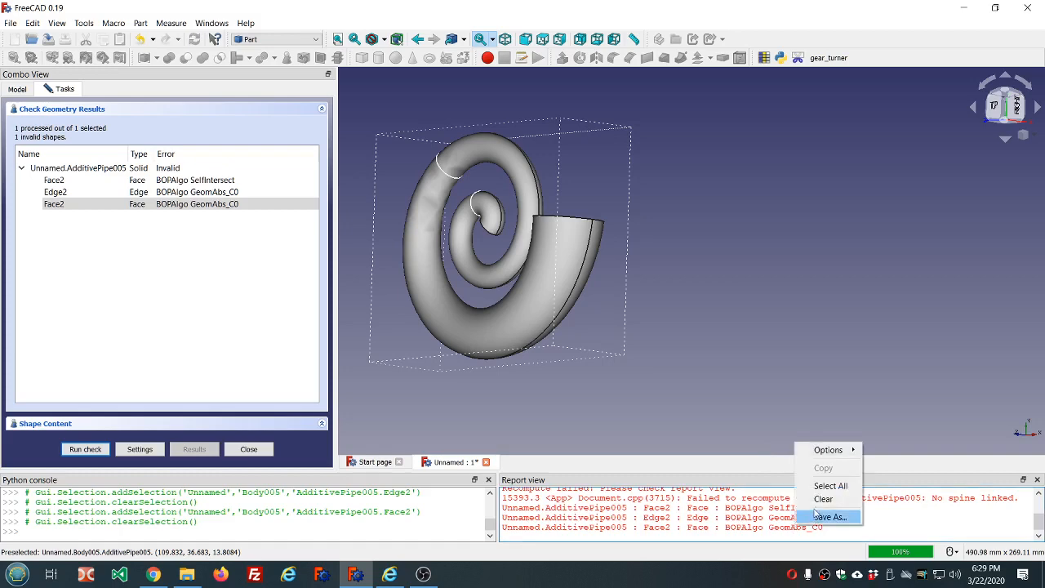
click(816, 496)
mouse_move(793, 276)
middle_down()
mouse_move(698, 280)
mouse_move(615, 248)
mouse_move(718, 274)
mouse_move(785, 266)
middle_up()
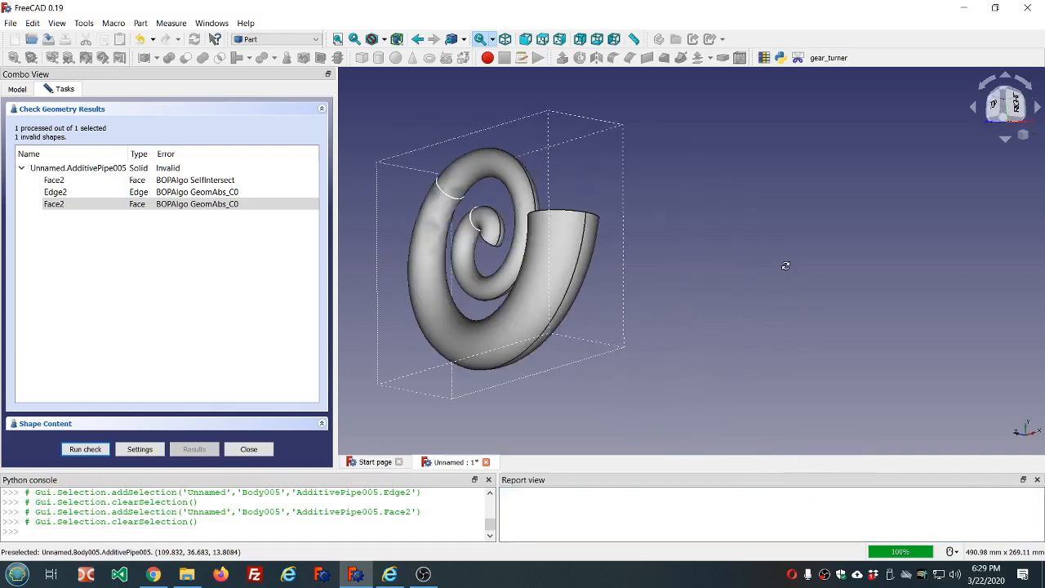
click(245, 451)
- Examine the tapered spiral pipe from the top and several angles, including its surface around the section sketches
key(2)
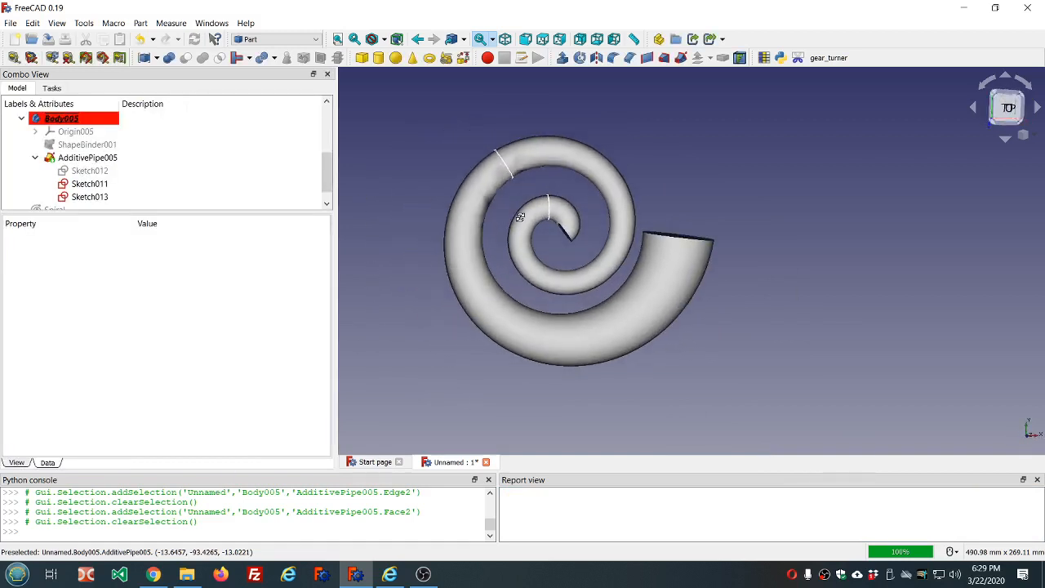
middle_drag(520, 216, 583, 179)
scroll(584, 183, down, 5)
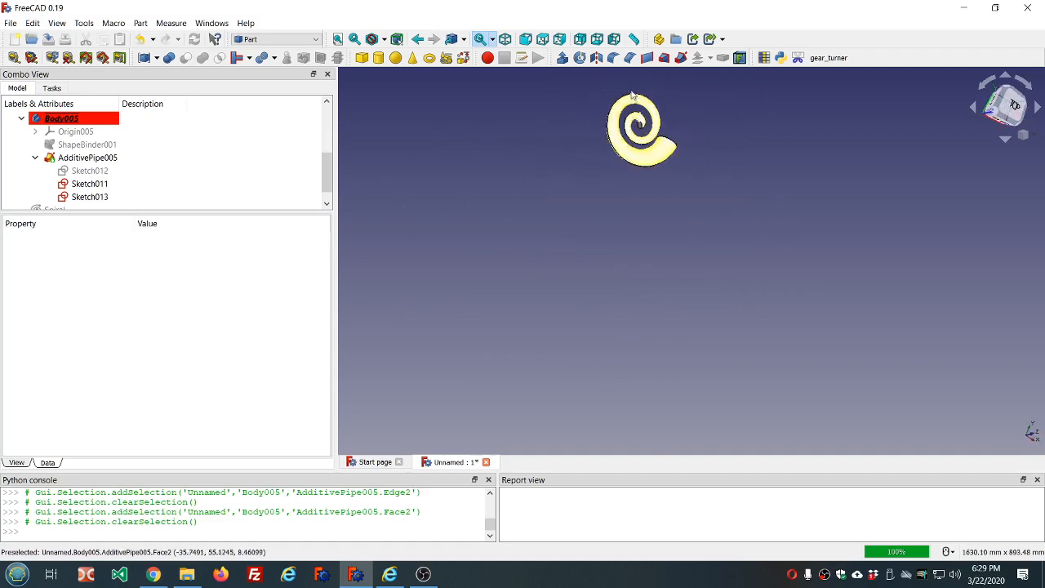
scroll(644, 95, up, 5)
middle_drag(669, 93, 539, 124)
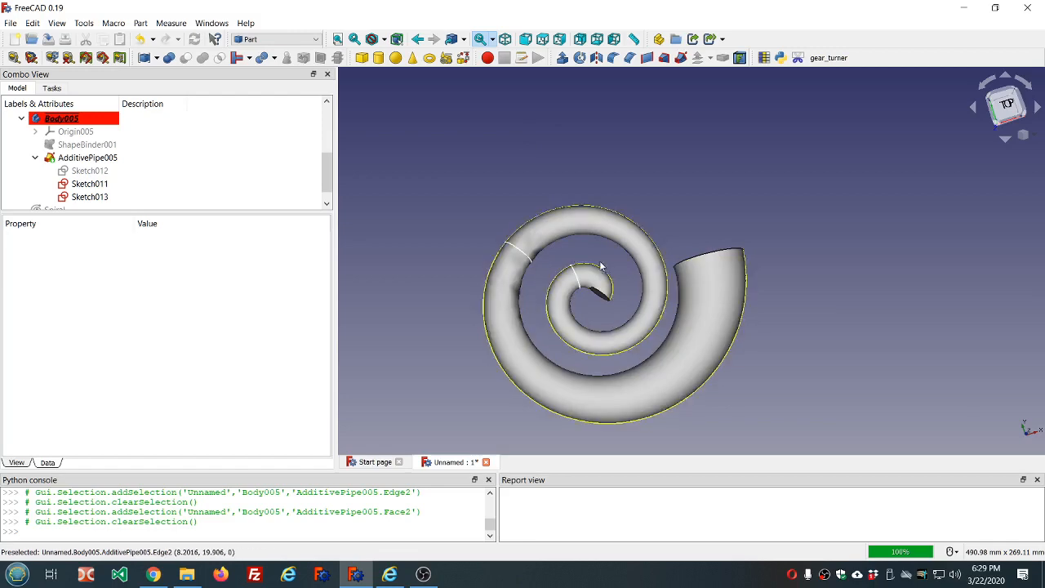
middle_drag(604, 262, 525, 156)
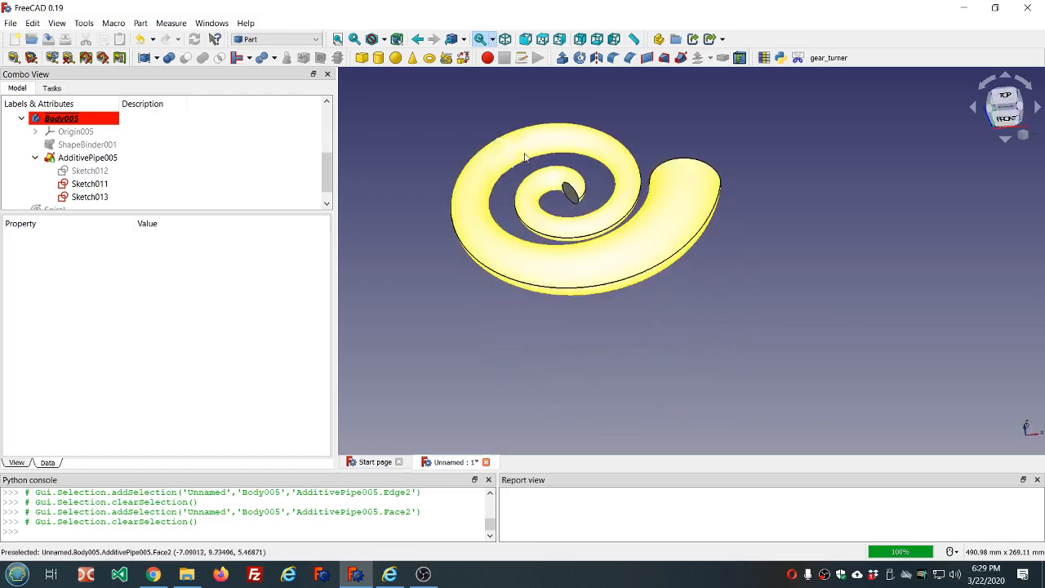
scroll(525, 157, up, 5)
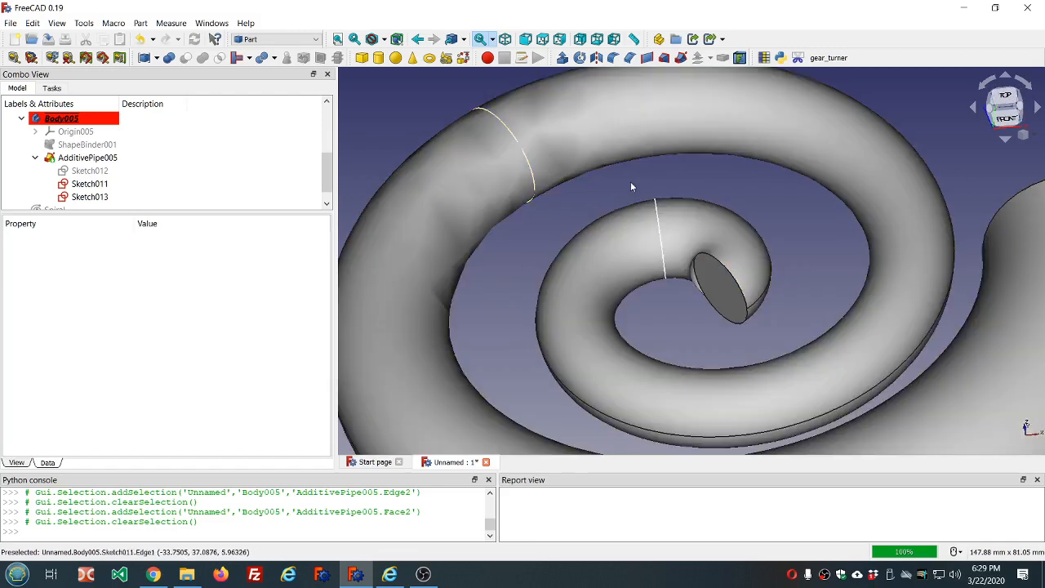
middle_drag(630, 187, 822, 250)
scroll(791, 229, down, 5)
scroll(755, 281, up, 4)
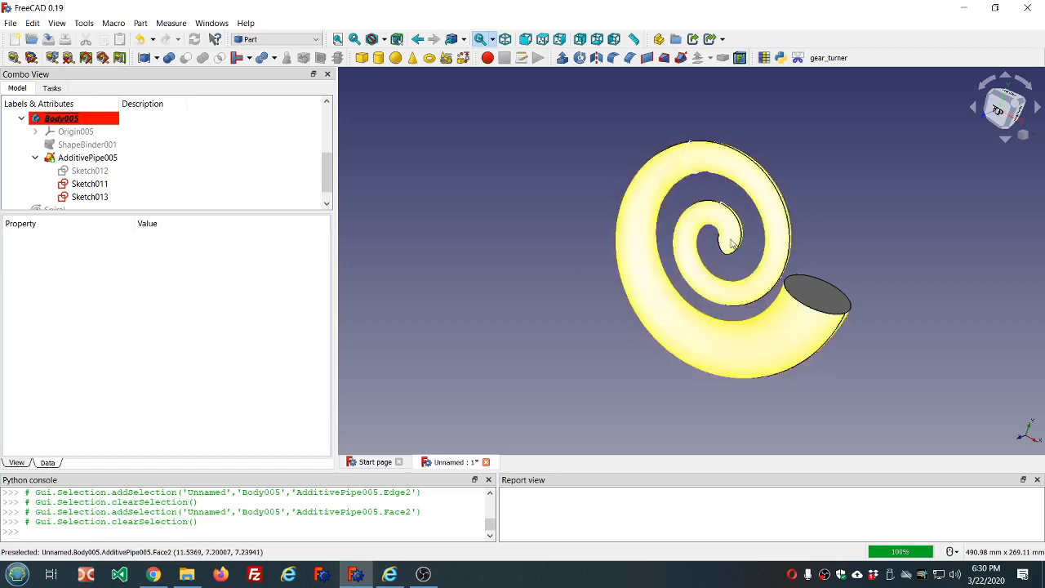
middle_drag(856, 202, 831, 149)
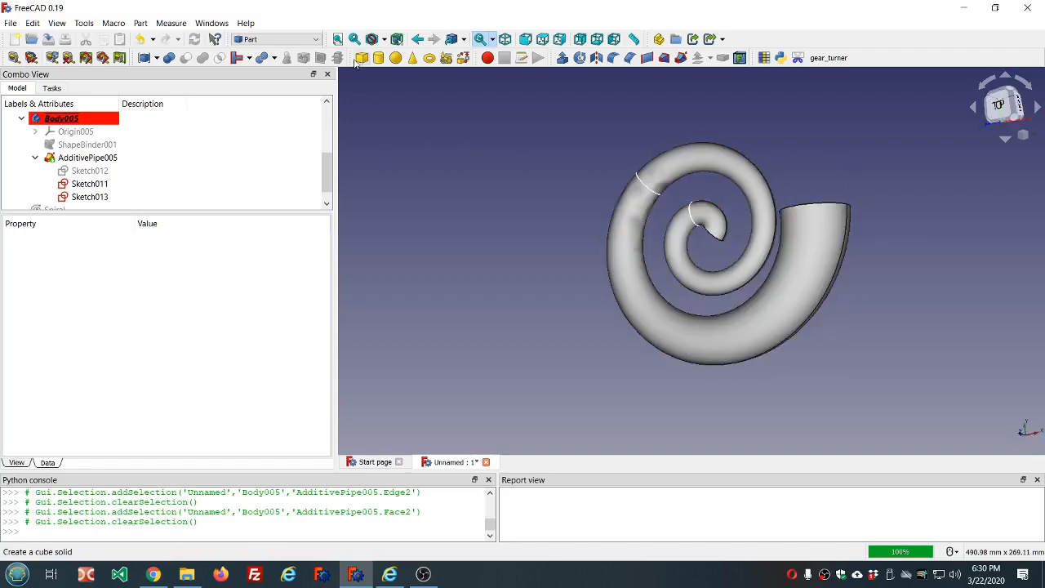
- Switch back to the Part Design workbench
click(302, 39)
click(262, 102)
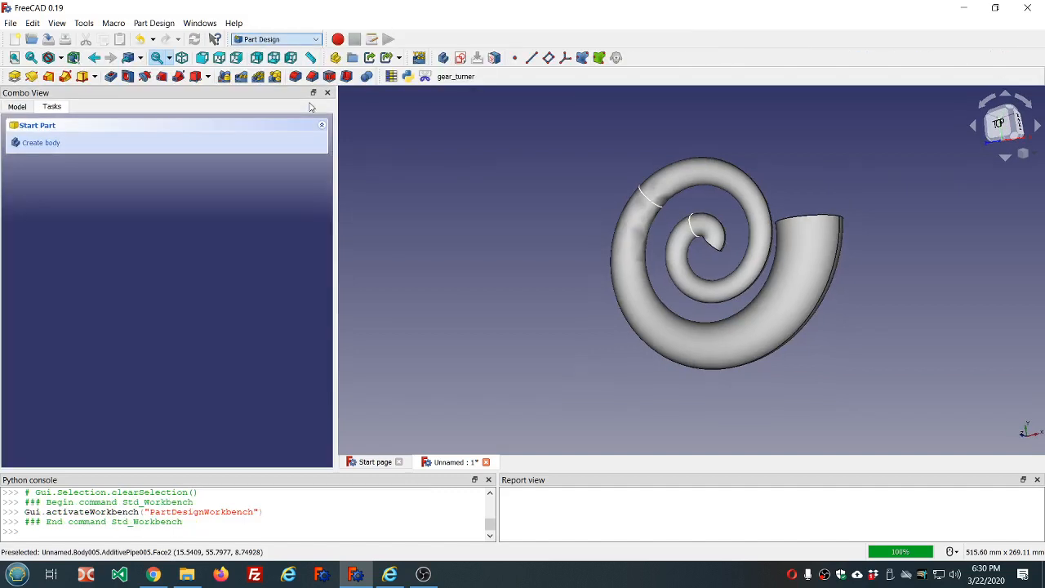